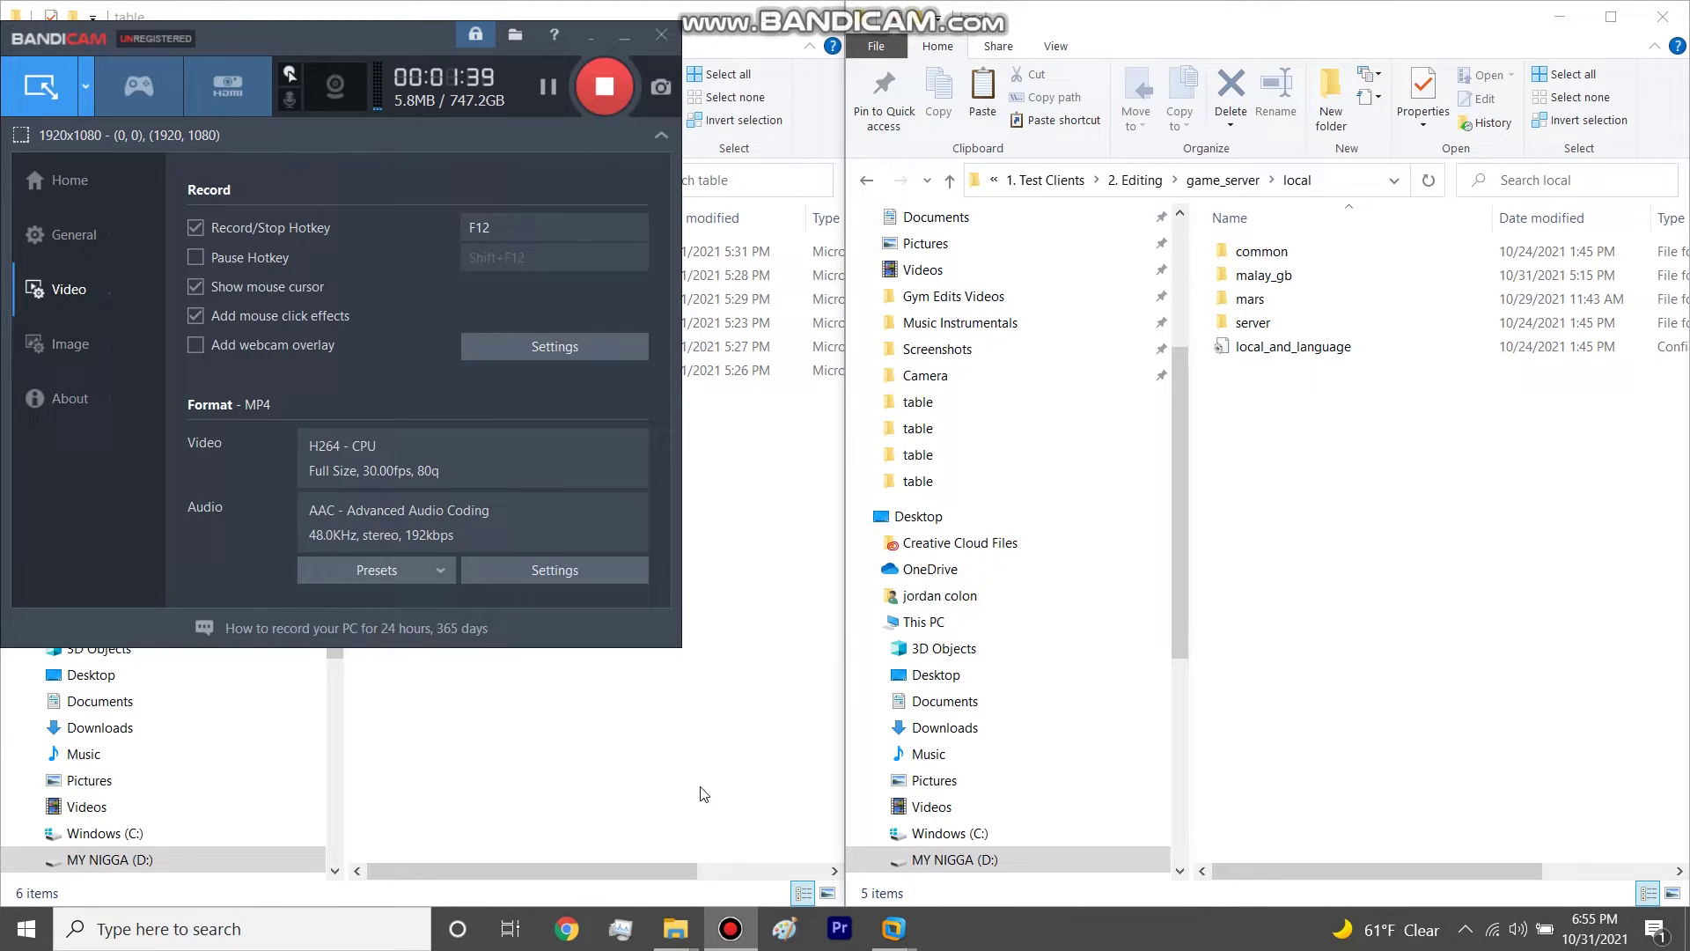
pyautogui.hscroll(1, 703, 779)
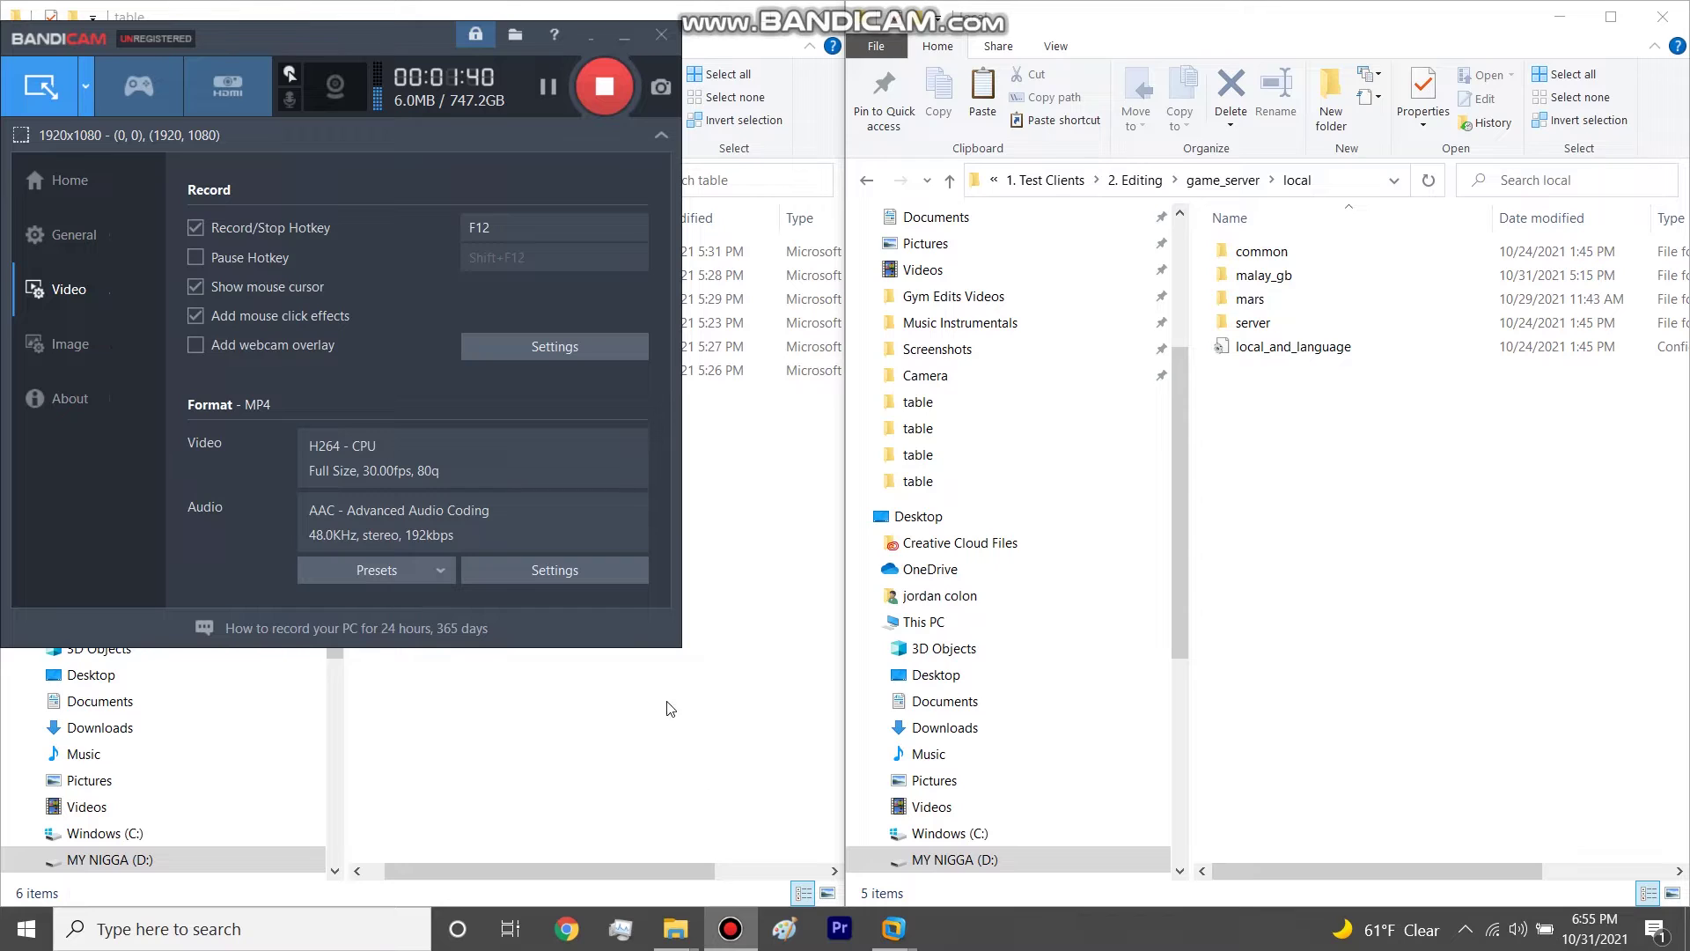
pyautogui.click(748, 504)
pyautogui.moveTo(567, 867); pyautogui.dragTo(529, 867)
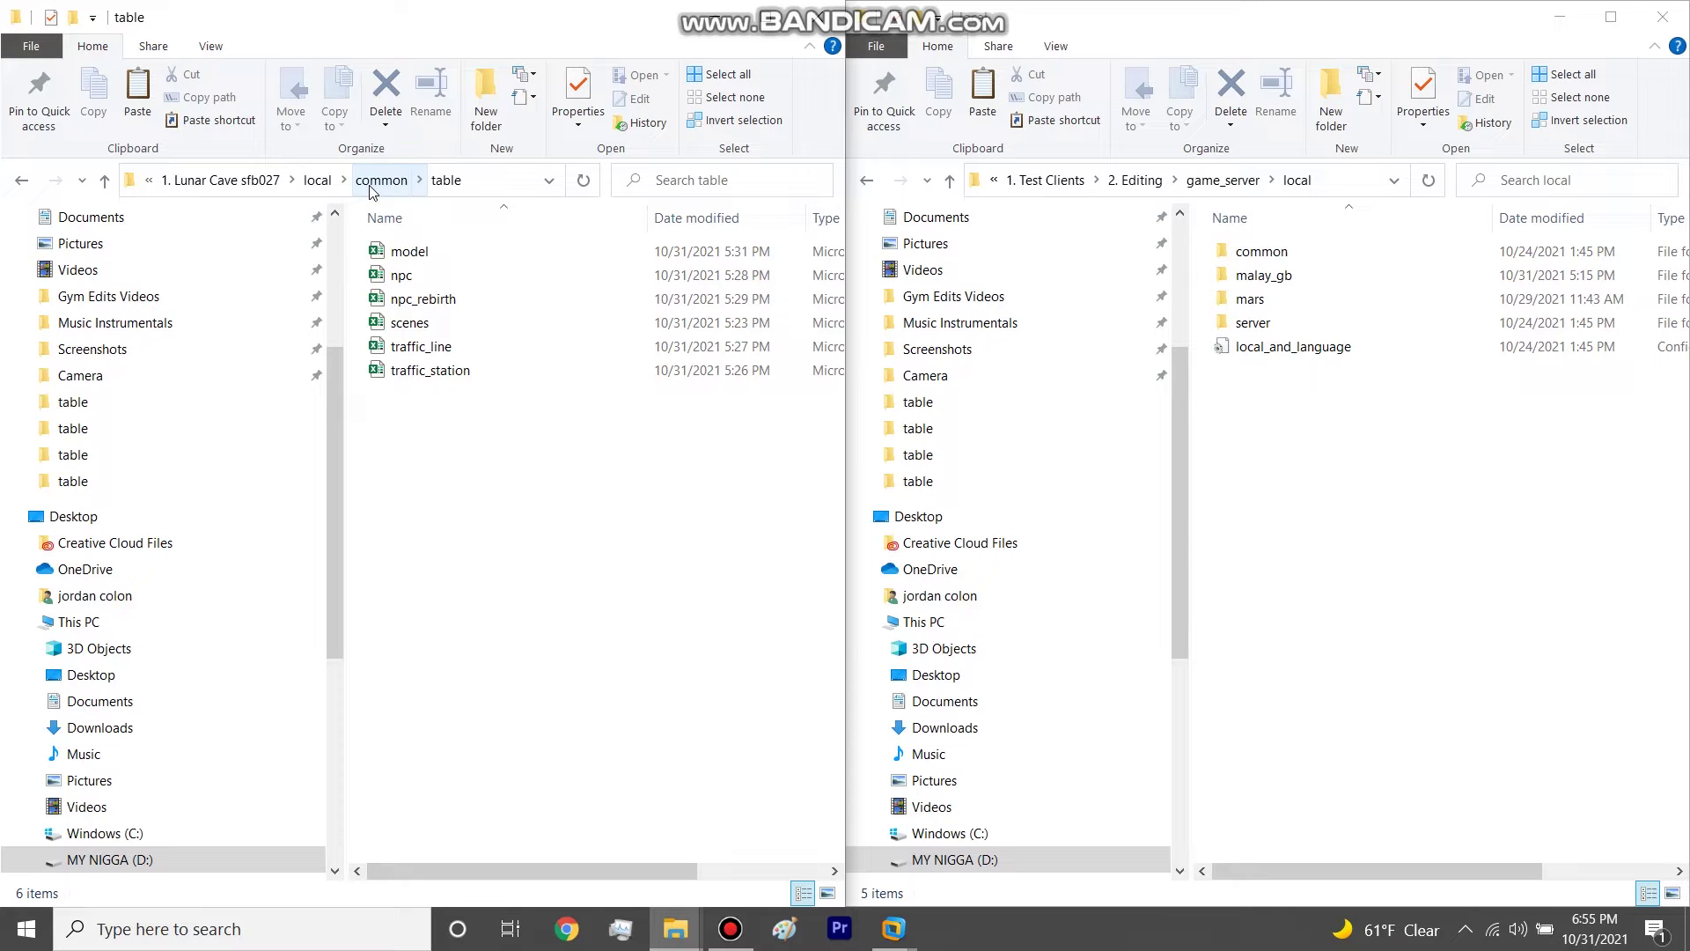
# Step: Go up to the 1. Lunar Cave sfb027 folder and view the contents of its model actor folder
pyautogui.click(317, 181)
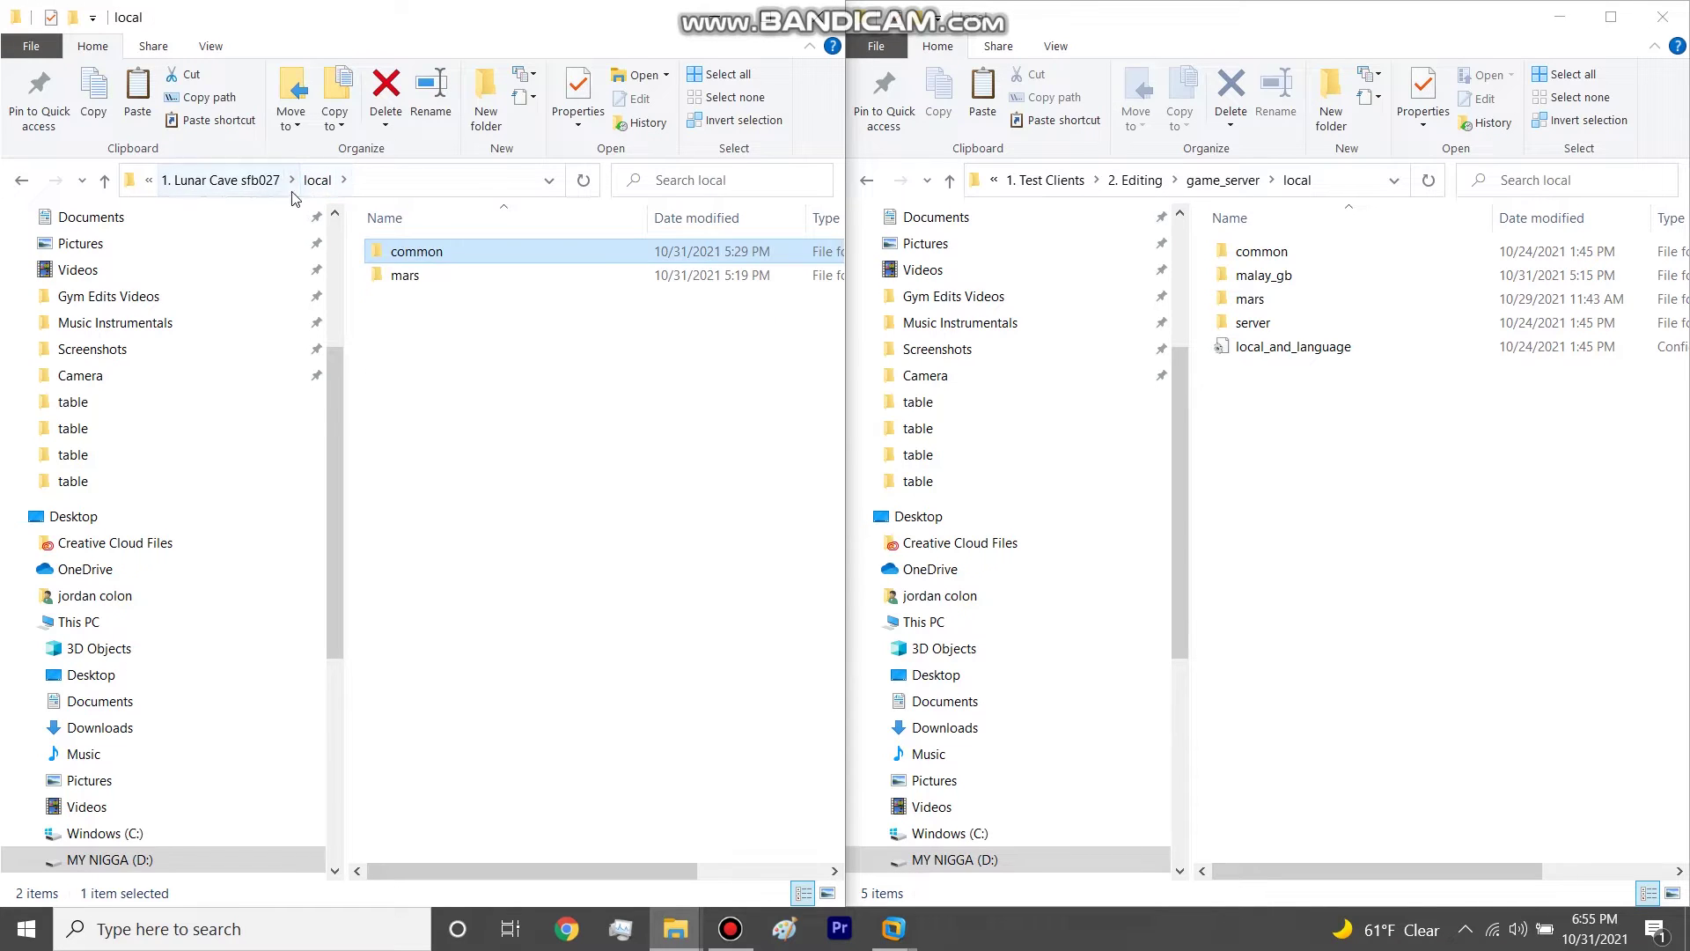
pyautogui.click(230, 181)
pyautogui.moveTo(455, 427)
pyautogui.mouseDown()
pyautogui.moveTo(425, 254)
pyautogui.moveTo(490, 424)
pyautogui.moveTo(457, 430)
pyautogui.moveTo(430, 263)
pyautogui.moveTo(478, 426)
pyautogui.mouseUp()
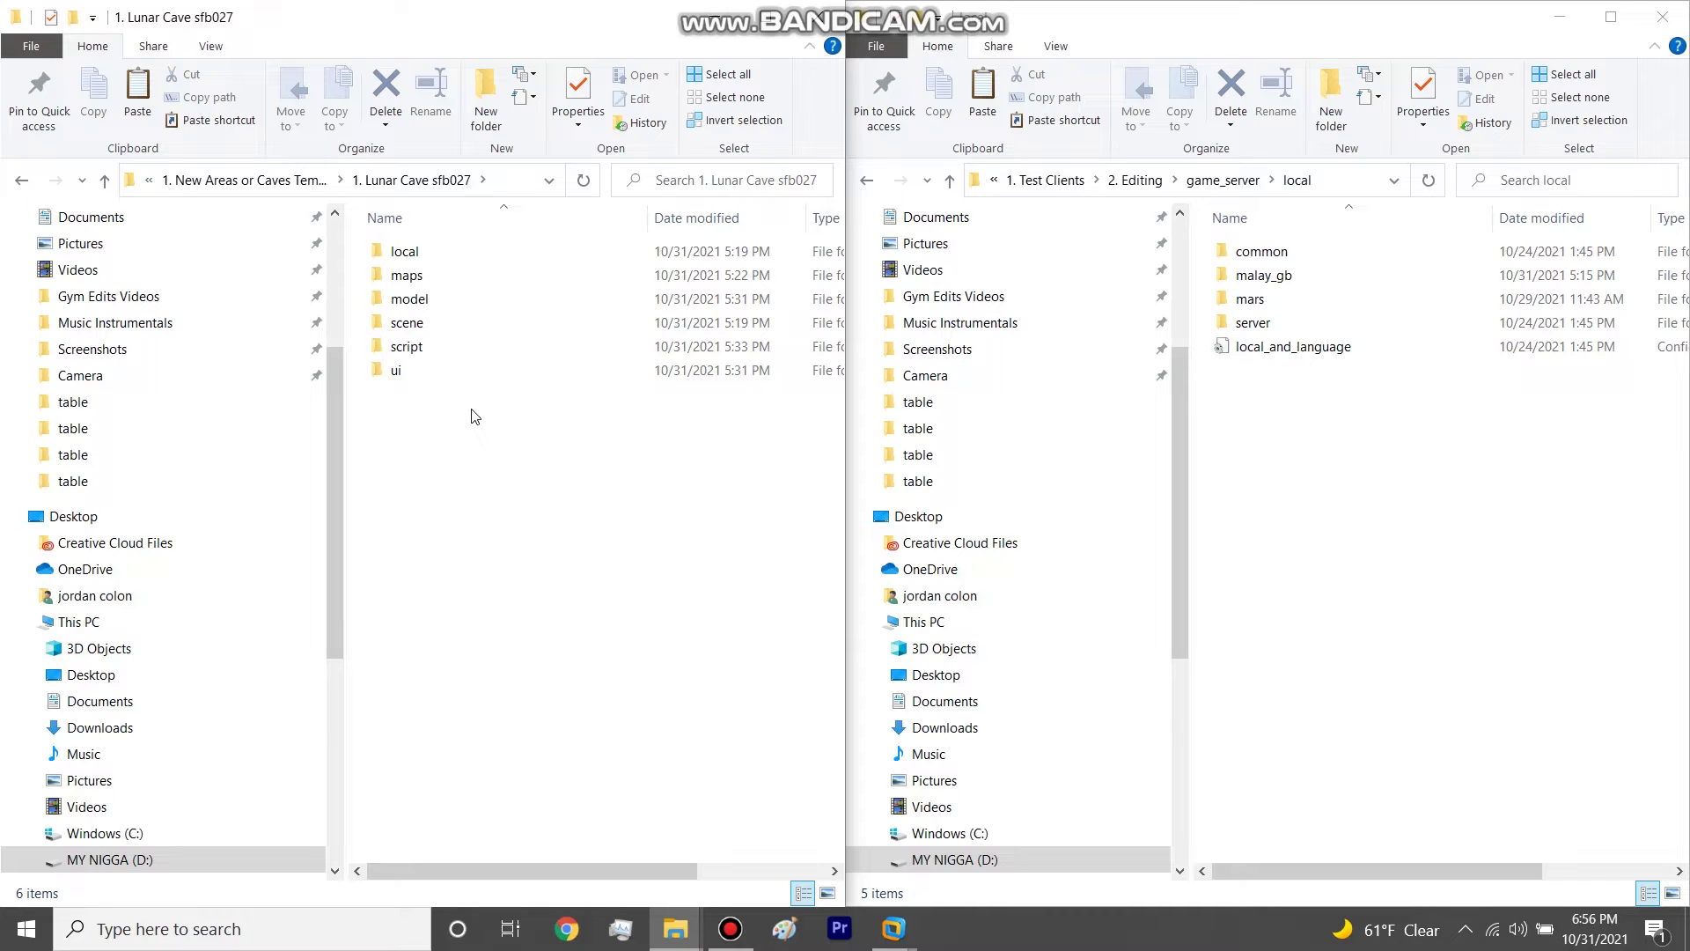
pyautogui.doubleClick(428, 301)
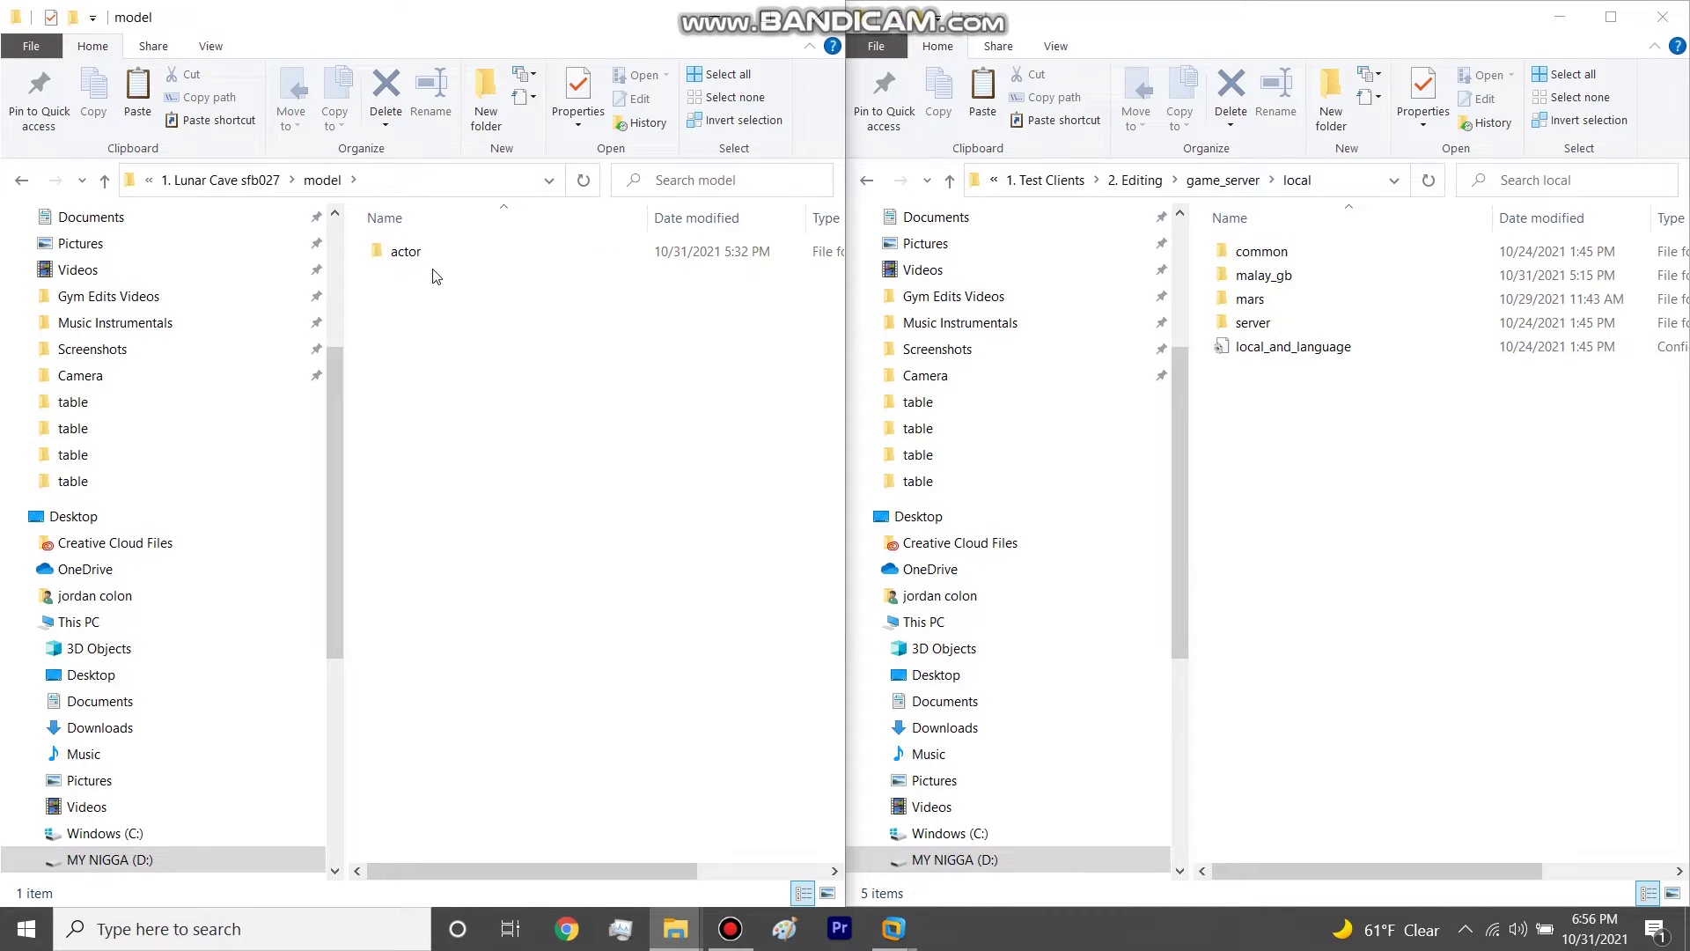
pyautogui.doubleClick(428, 256)
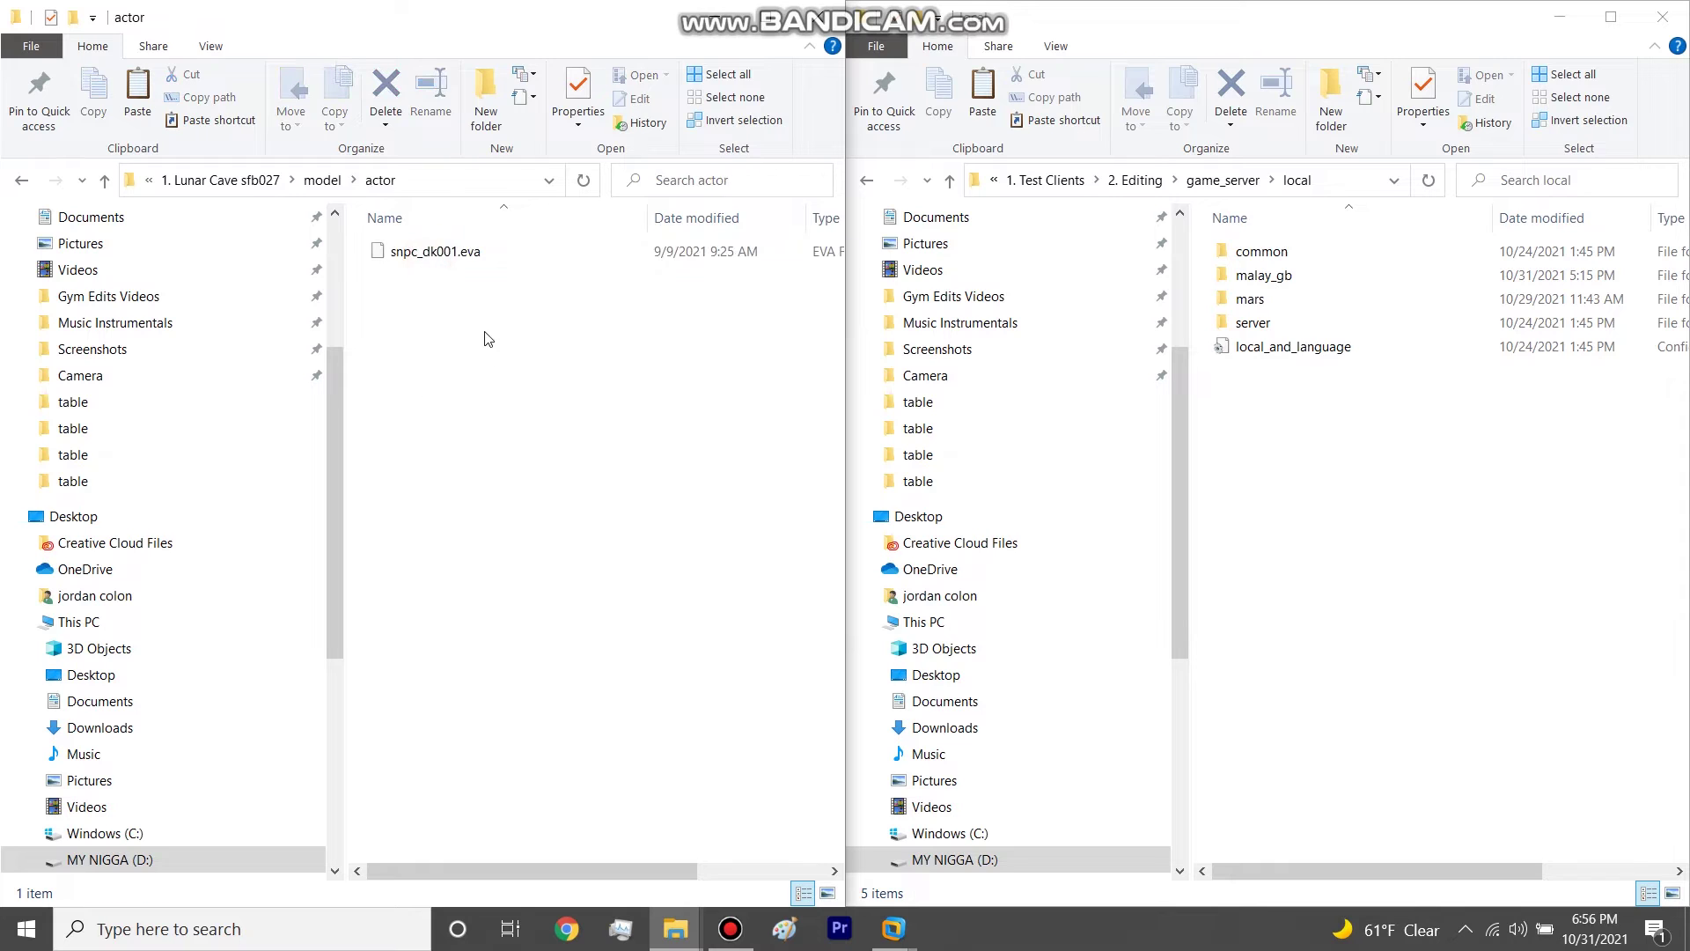
# Step: View the model texture folder of the Talisman Of Noxus 20211021 client inside 7. Talisman Of Noxus Client and GS
pyautogui.click(333, 183)
pyautogui.scroll(3, 264, 322)
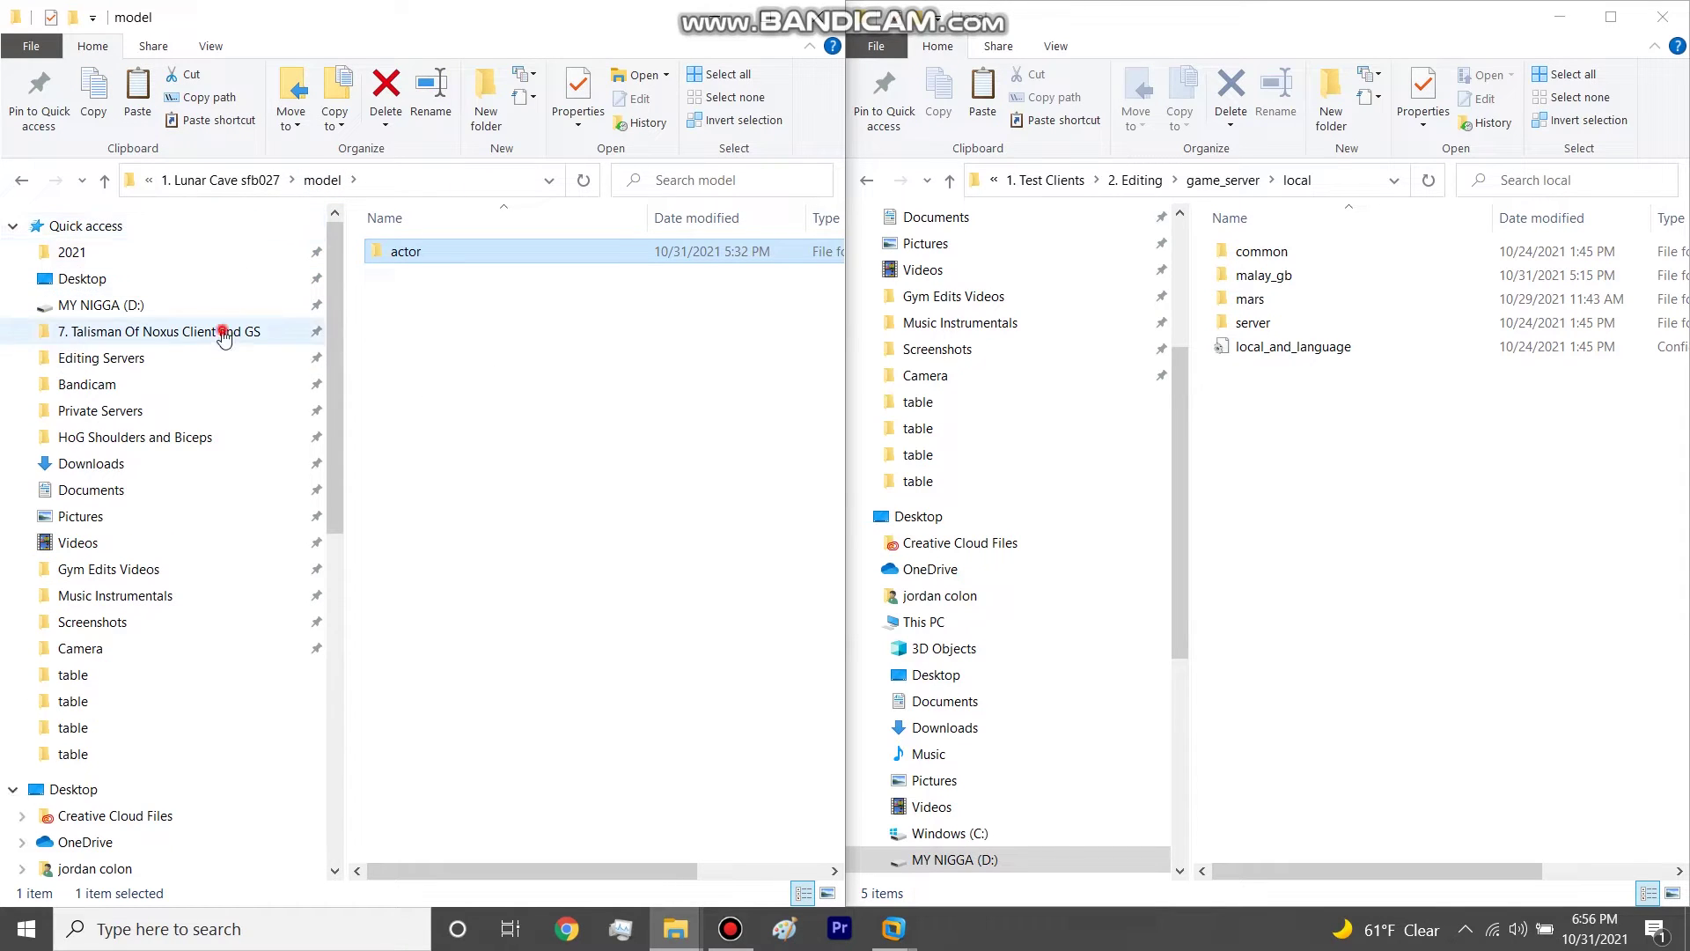
pyautogui.click(223, 337)
pyautogui.doubleClick(427, 253)
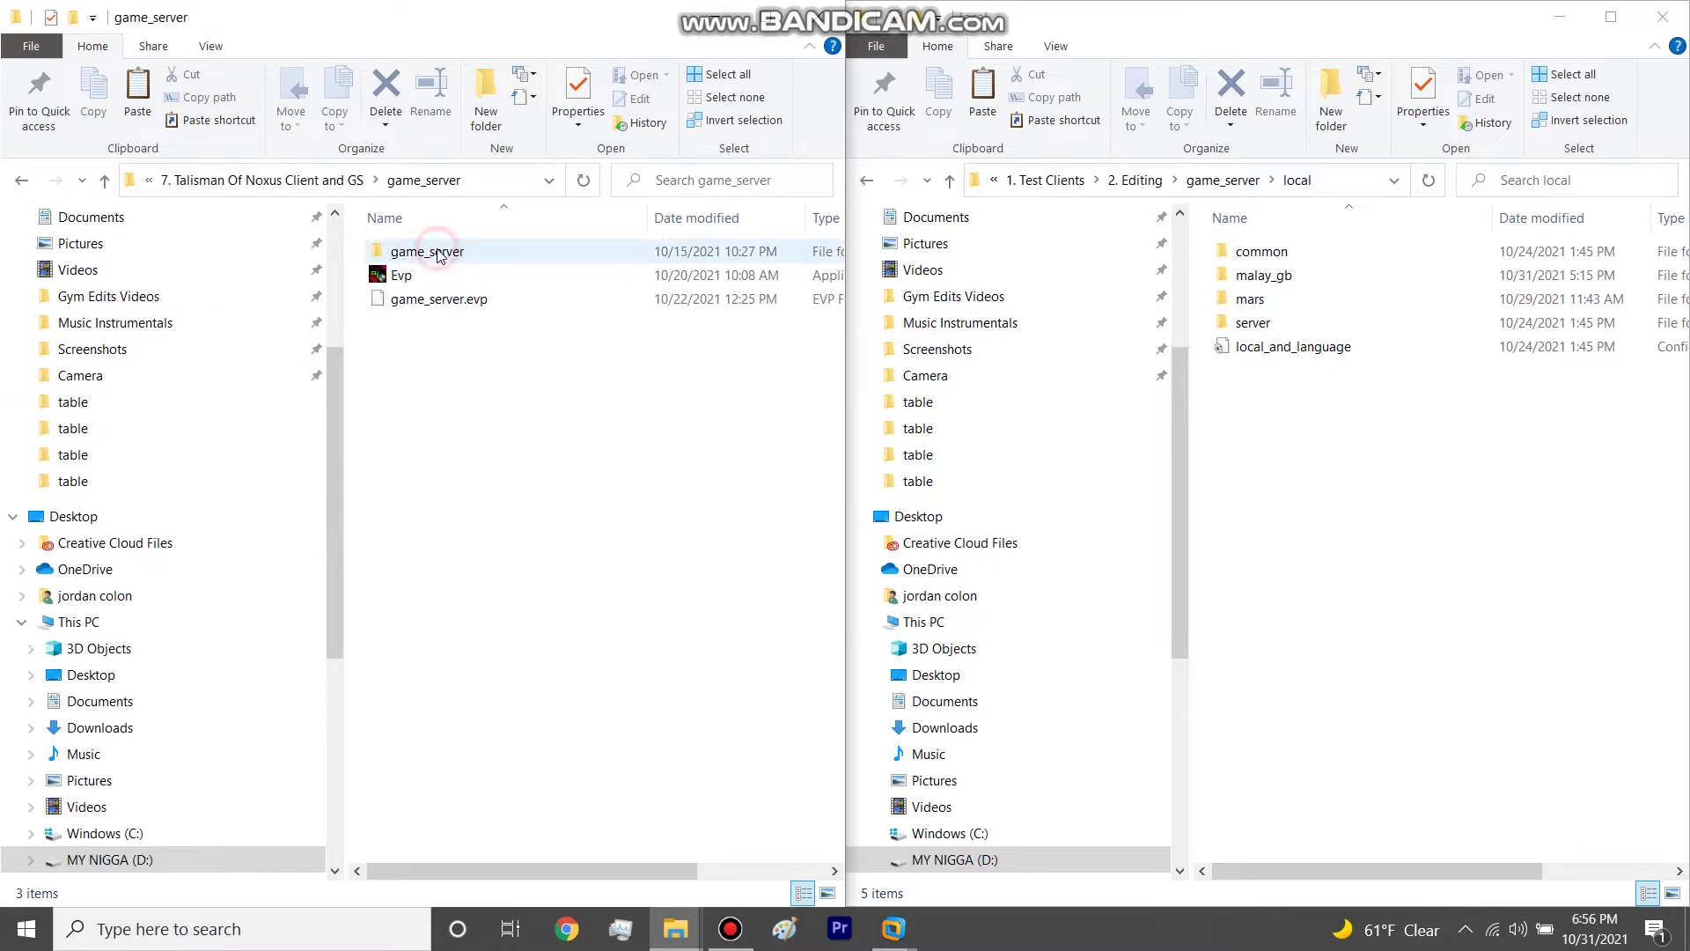
pyautogui.click(333, 183)
pyautogui.doubleClick(421, 298)
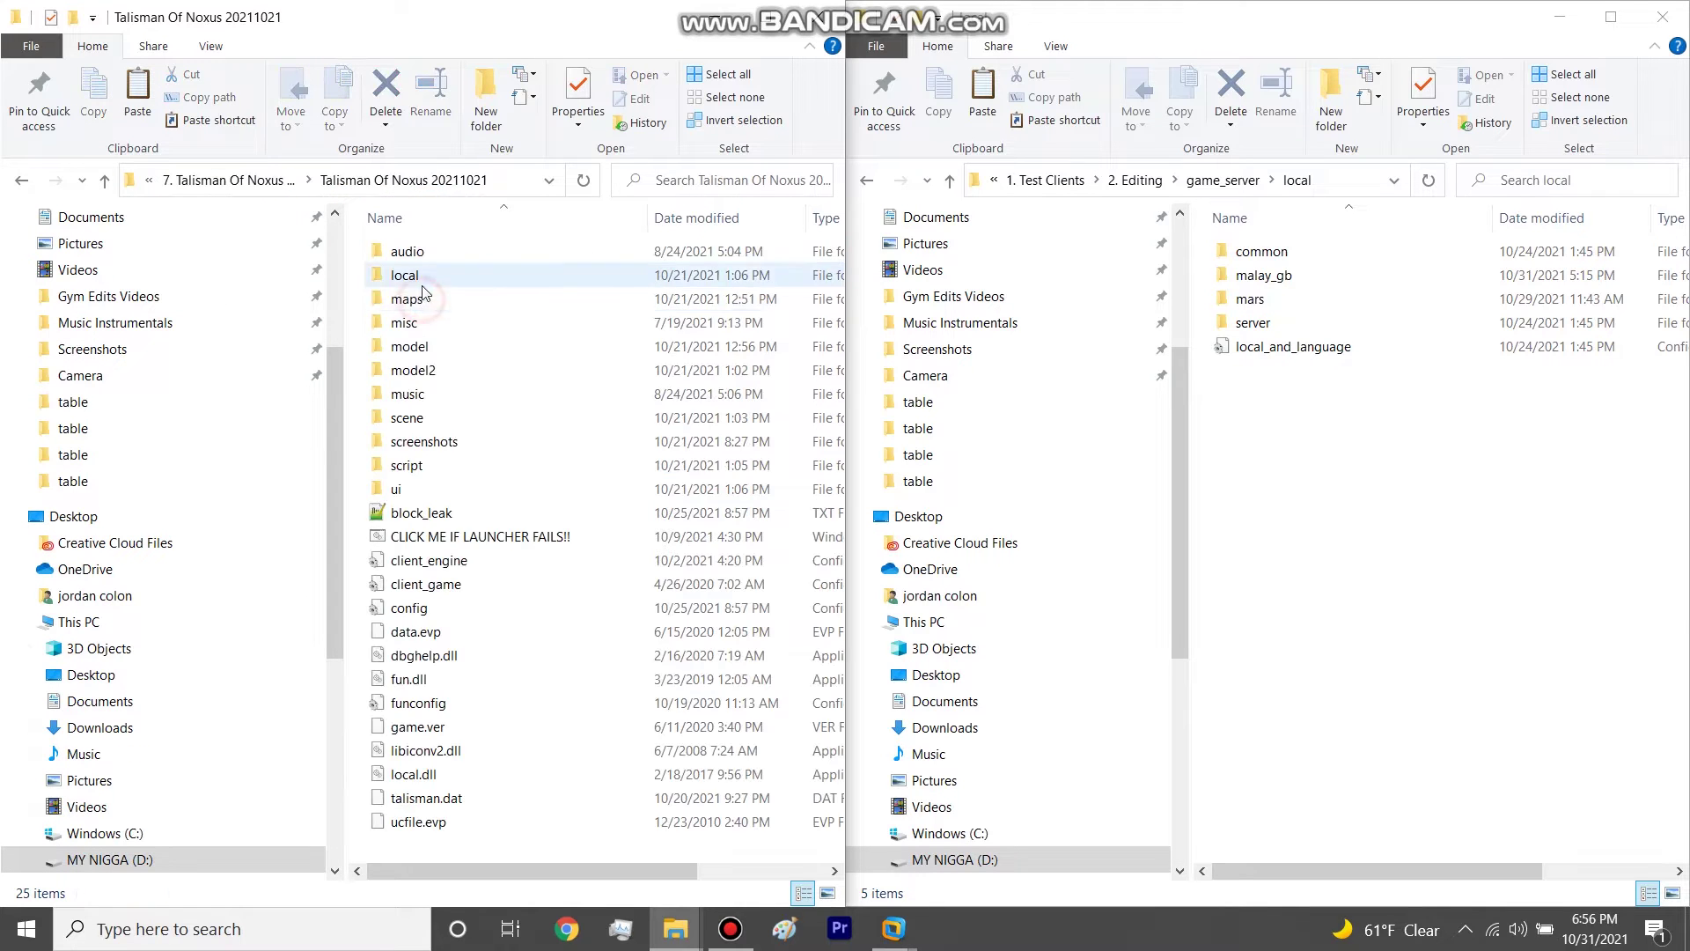
pyautogui.doubleClick(422, 346)
pyautogui.doubleClick(427, 299)
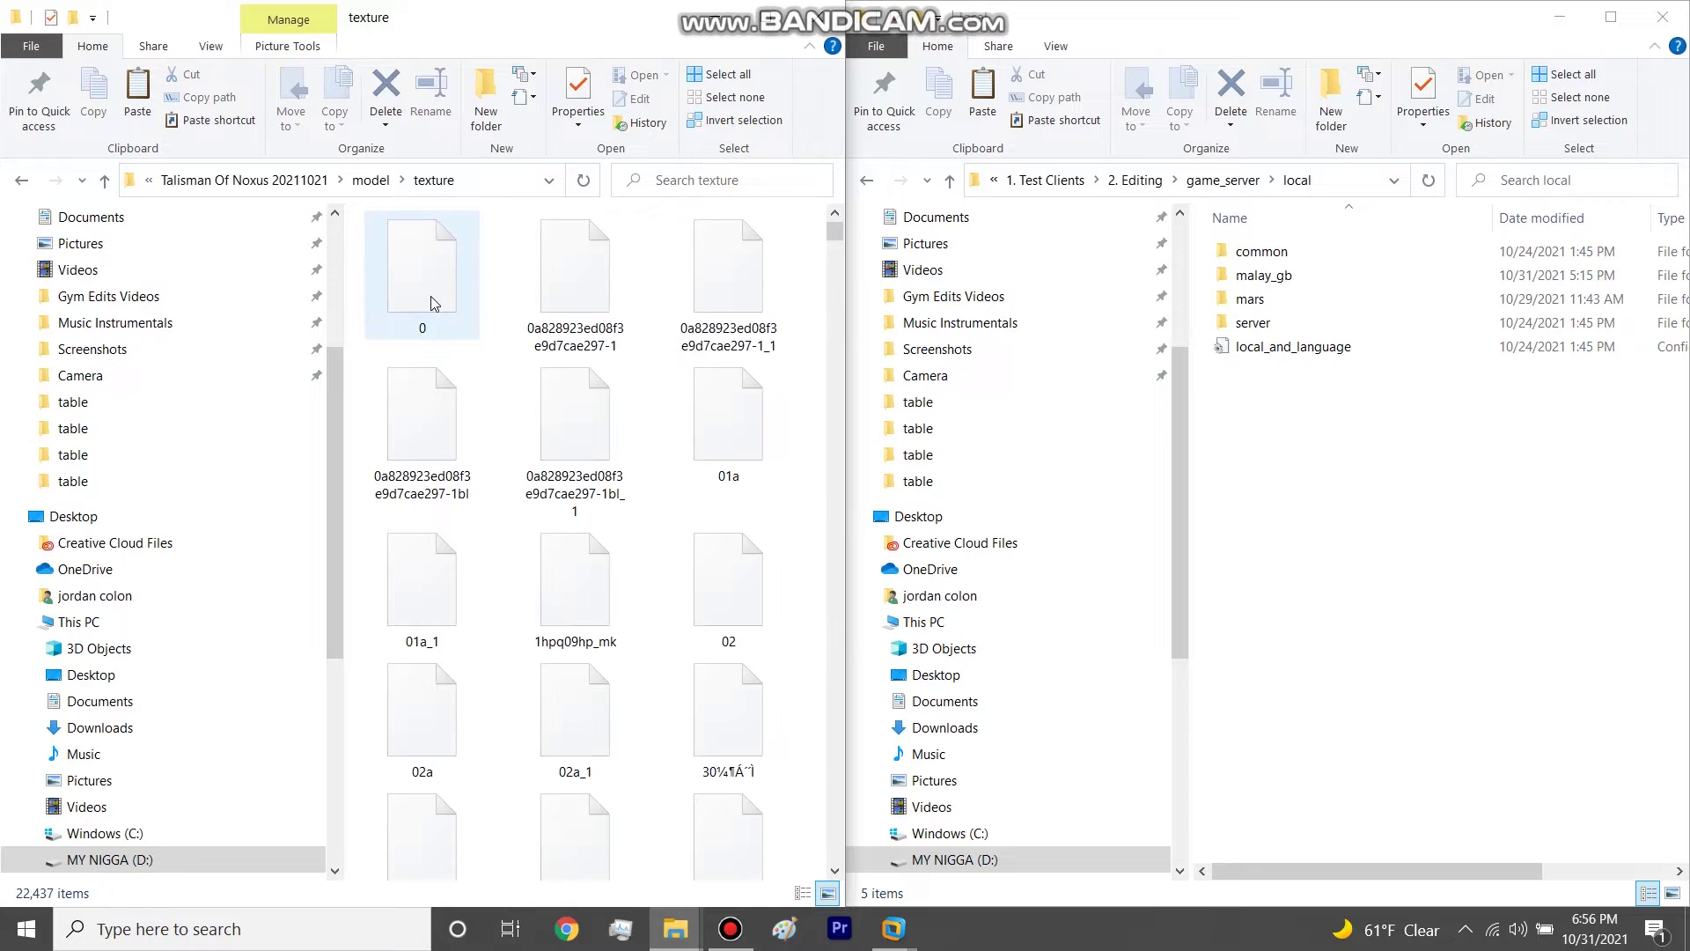
# Step: Return to the Talisman Of Noxus 20211021 folder and look through its scene texture files
pyautogui.click(373, 185)
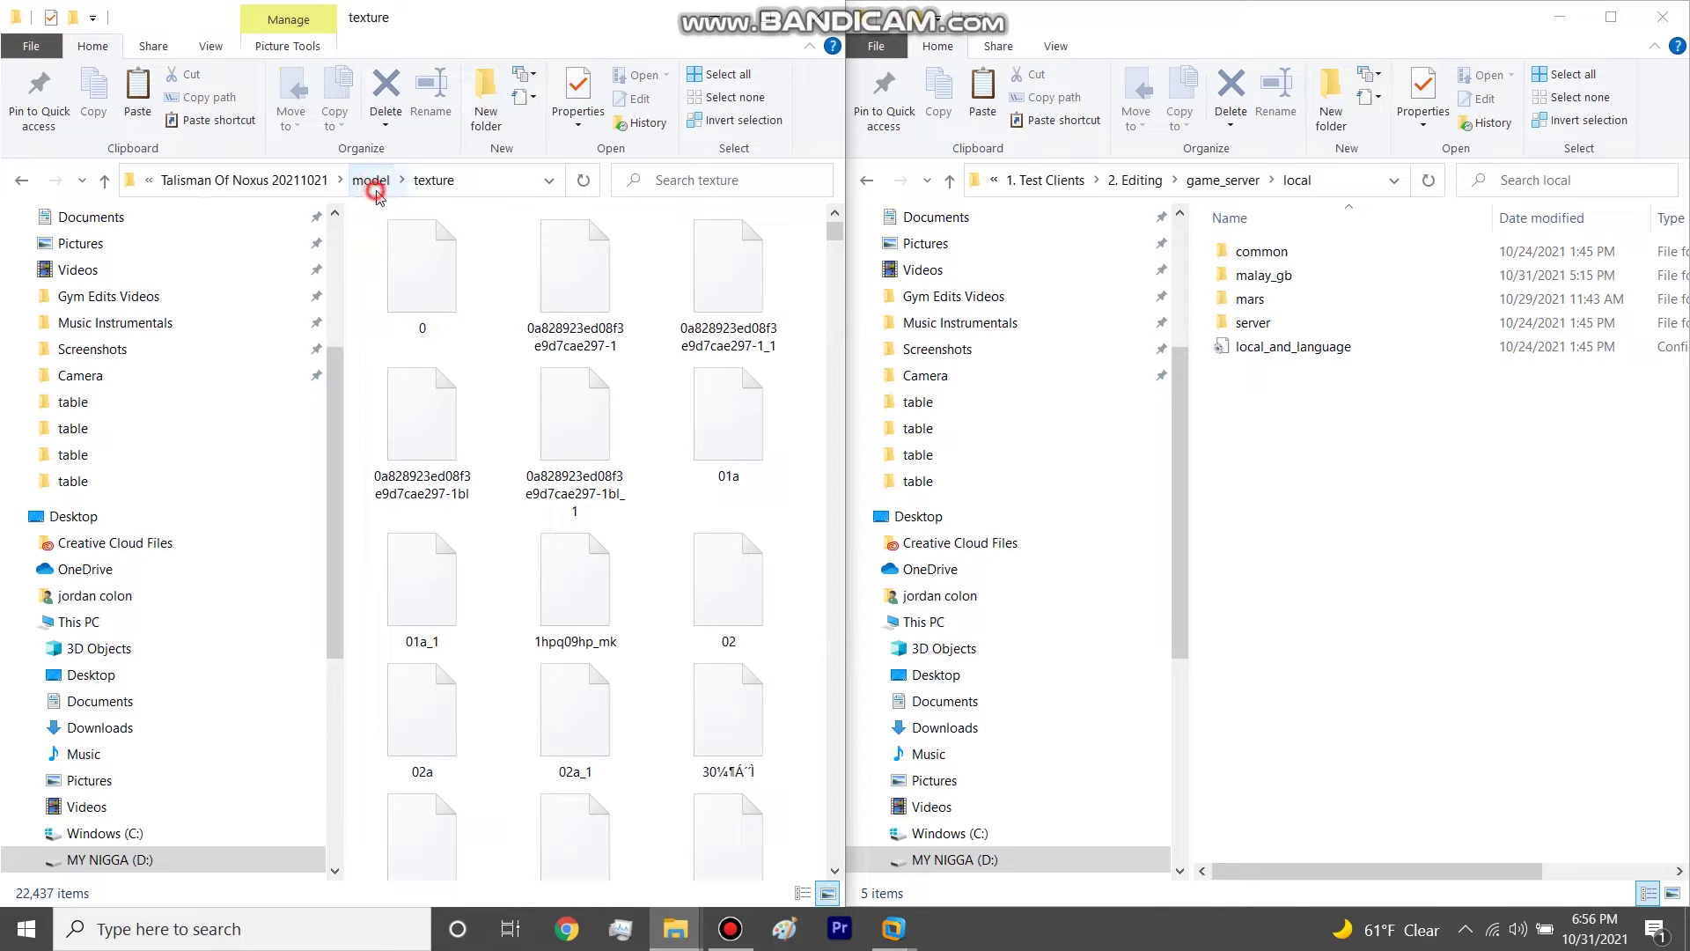
pyautogui.click(295, 180)
pyautogui.click(412, 420)
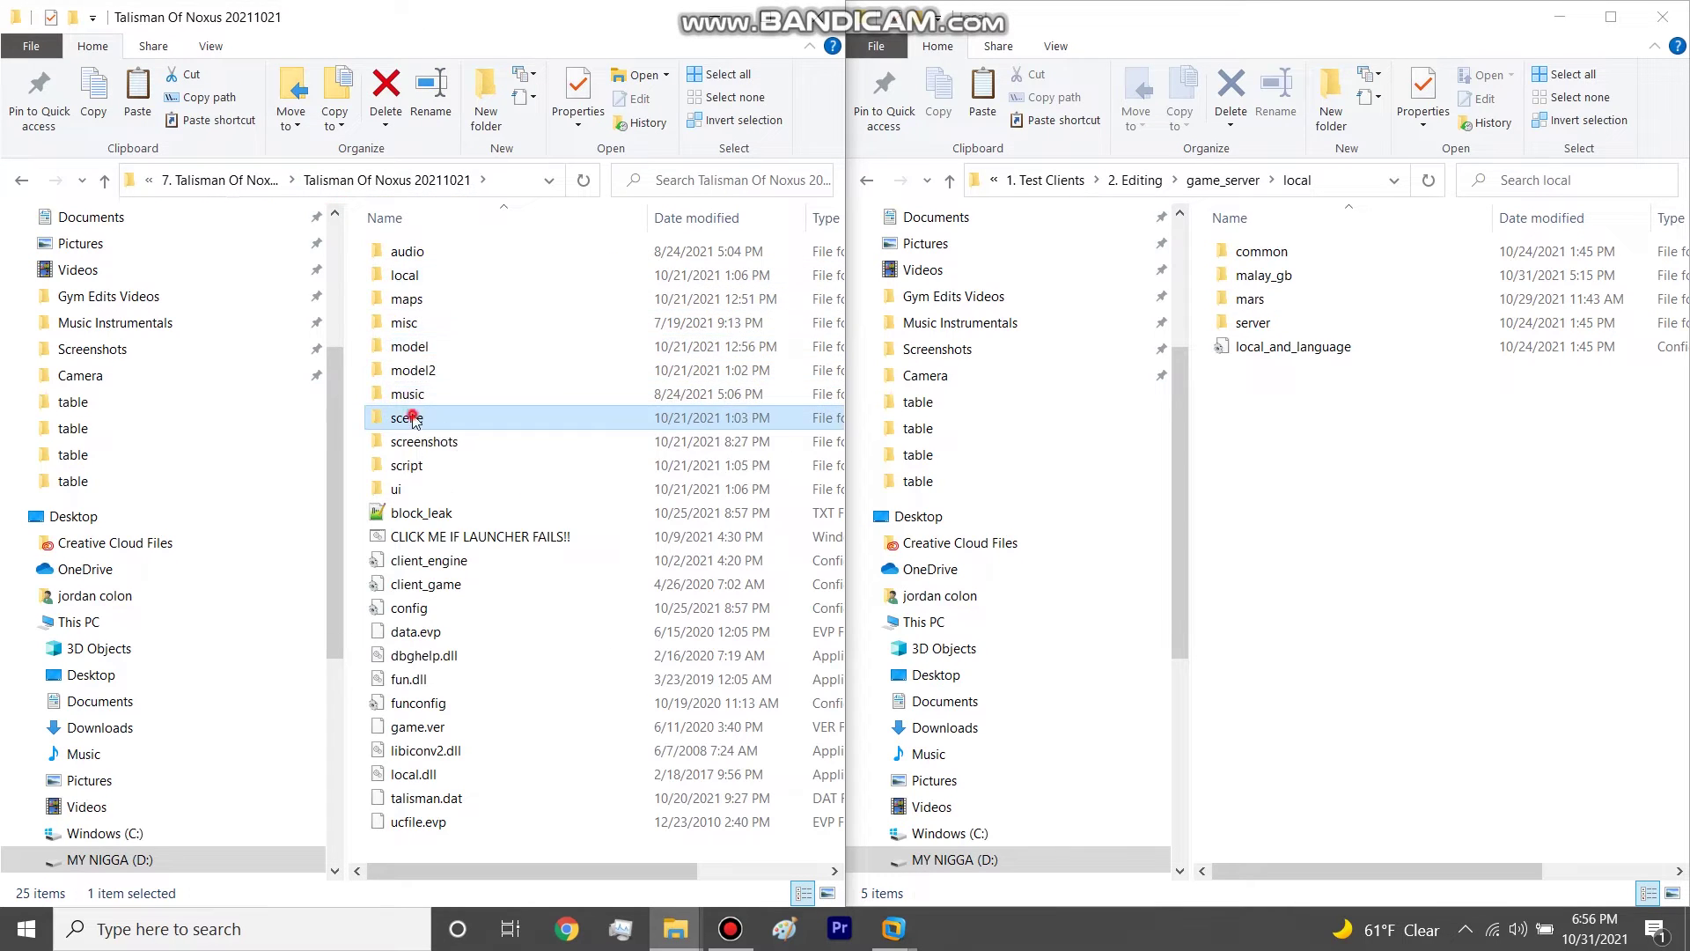
pyautogui.doubleClick(412, 417)
pyautogui.doubleClick(430, 306)
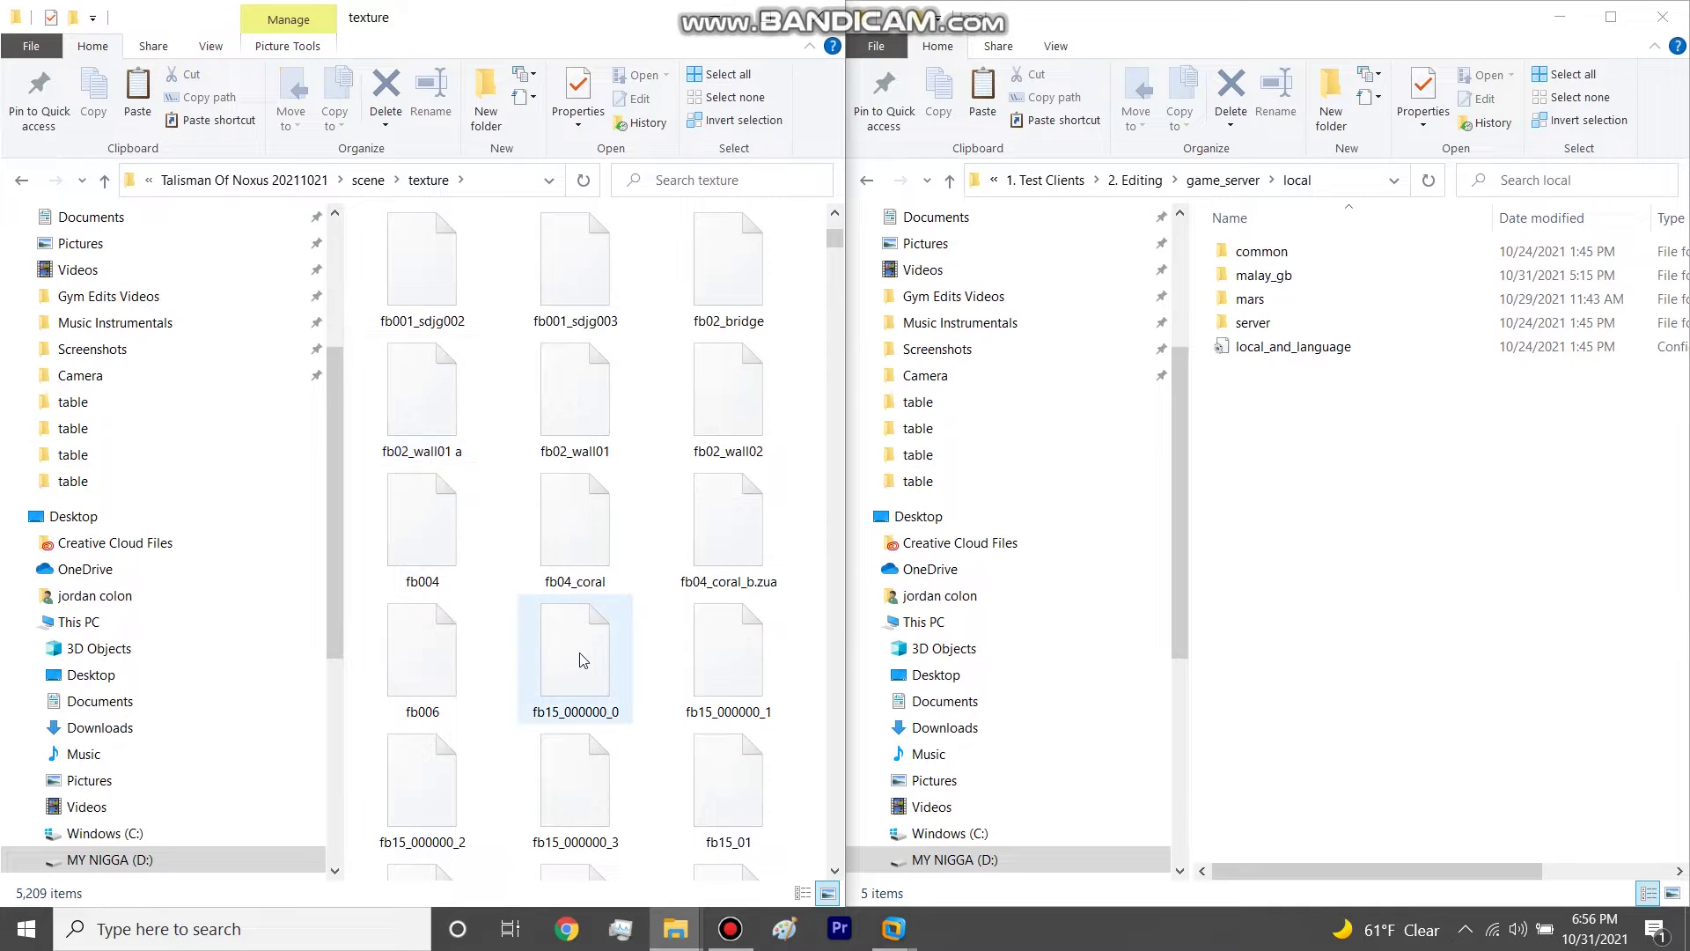
pyautogui.scroll(-15, 555, 563)
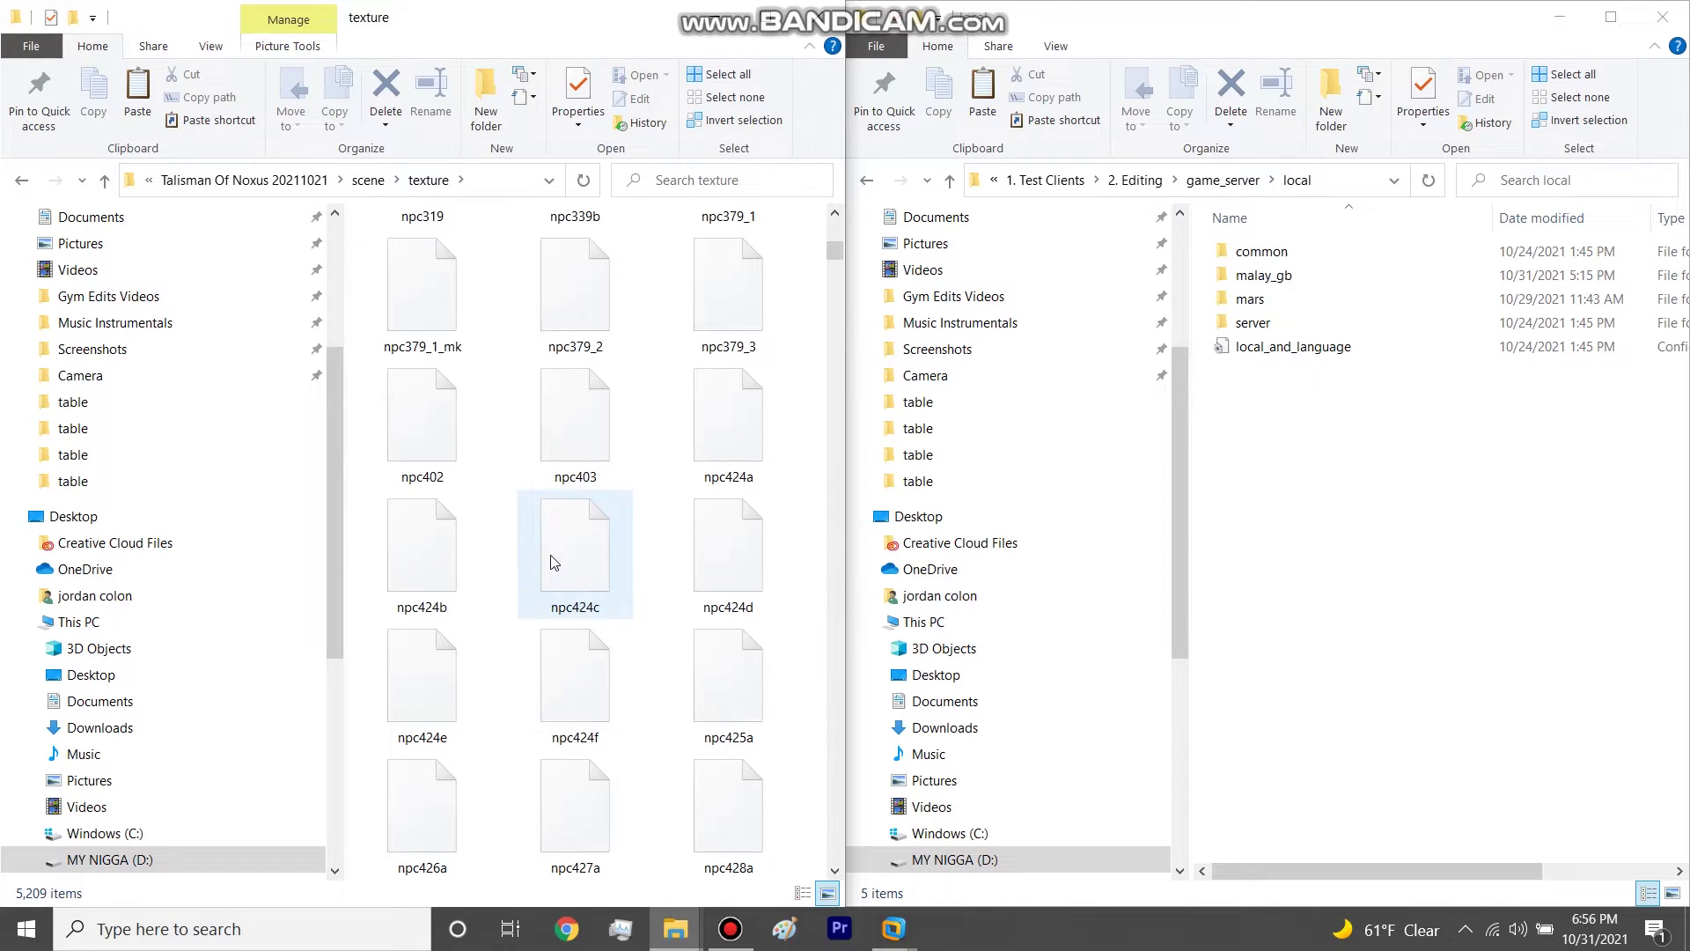
# Step: Look through the client's scene actor folder and highlight a run of scz007 .eva files as an example
pyautogui.click(366, 179)
pyautogui.doubleClick(412, 253)
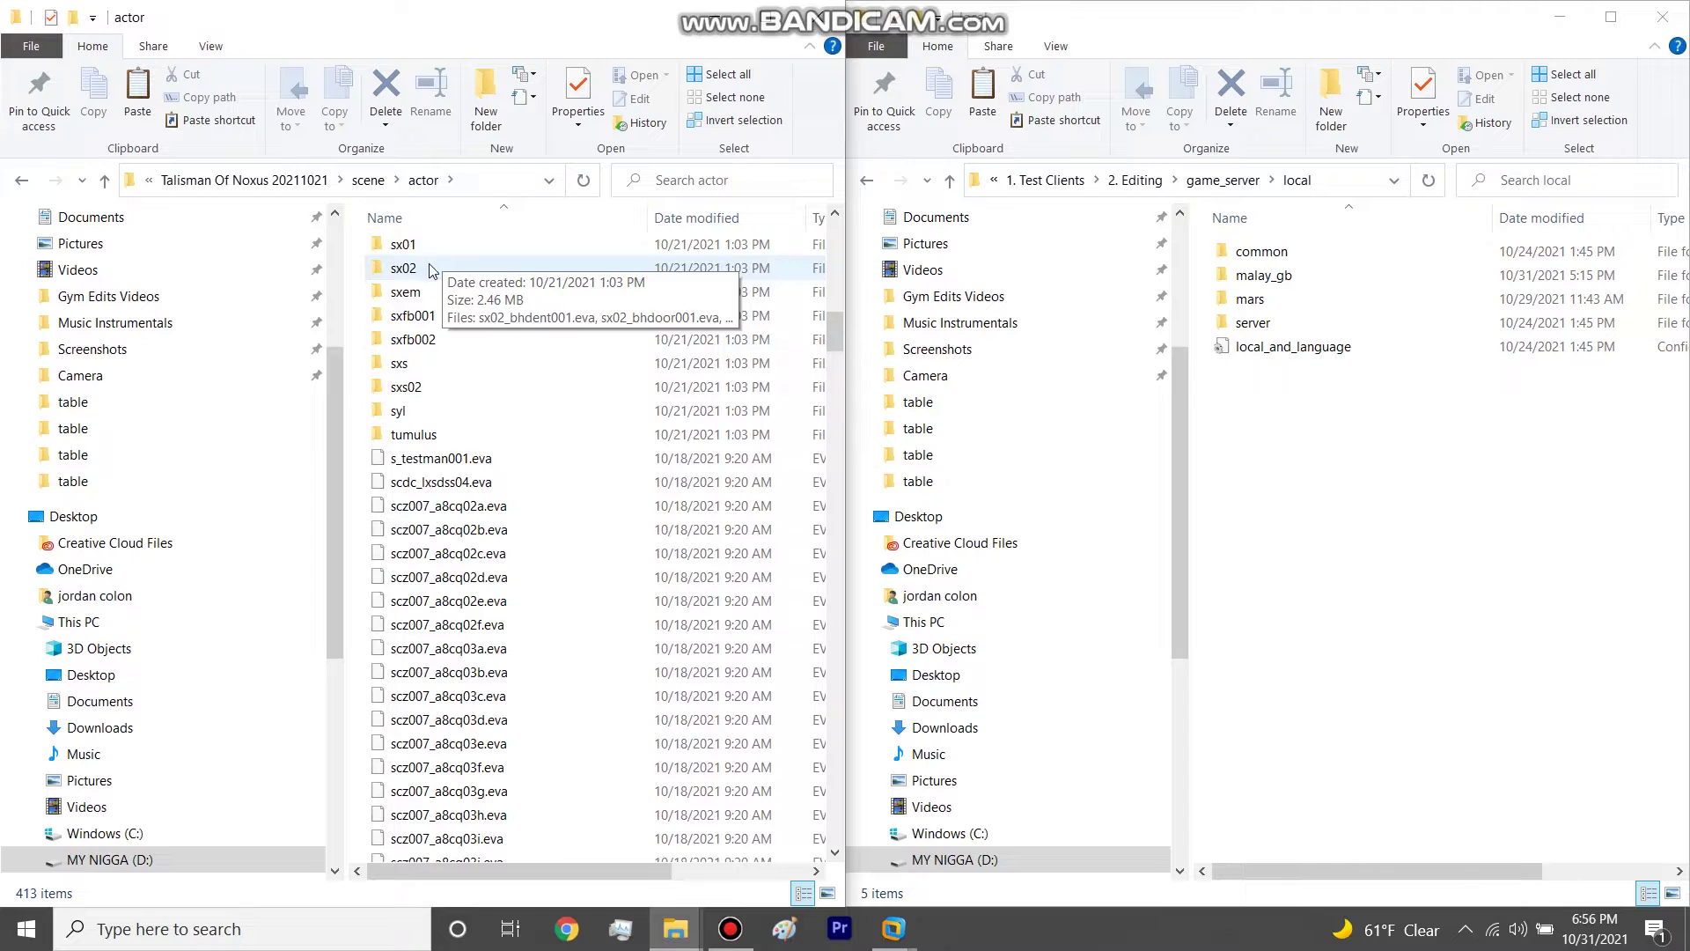
pyautogui.scroll(-20, 414, 352)
pyautogui.moveTo(350, 278); pyautogui.dragTo(396, 574)
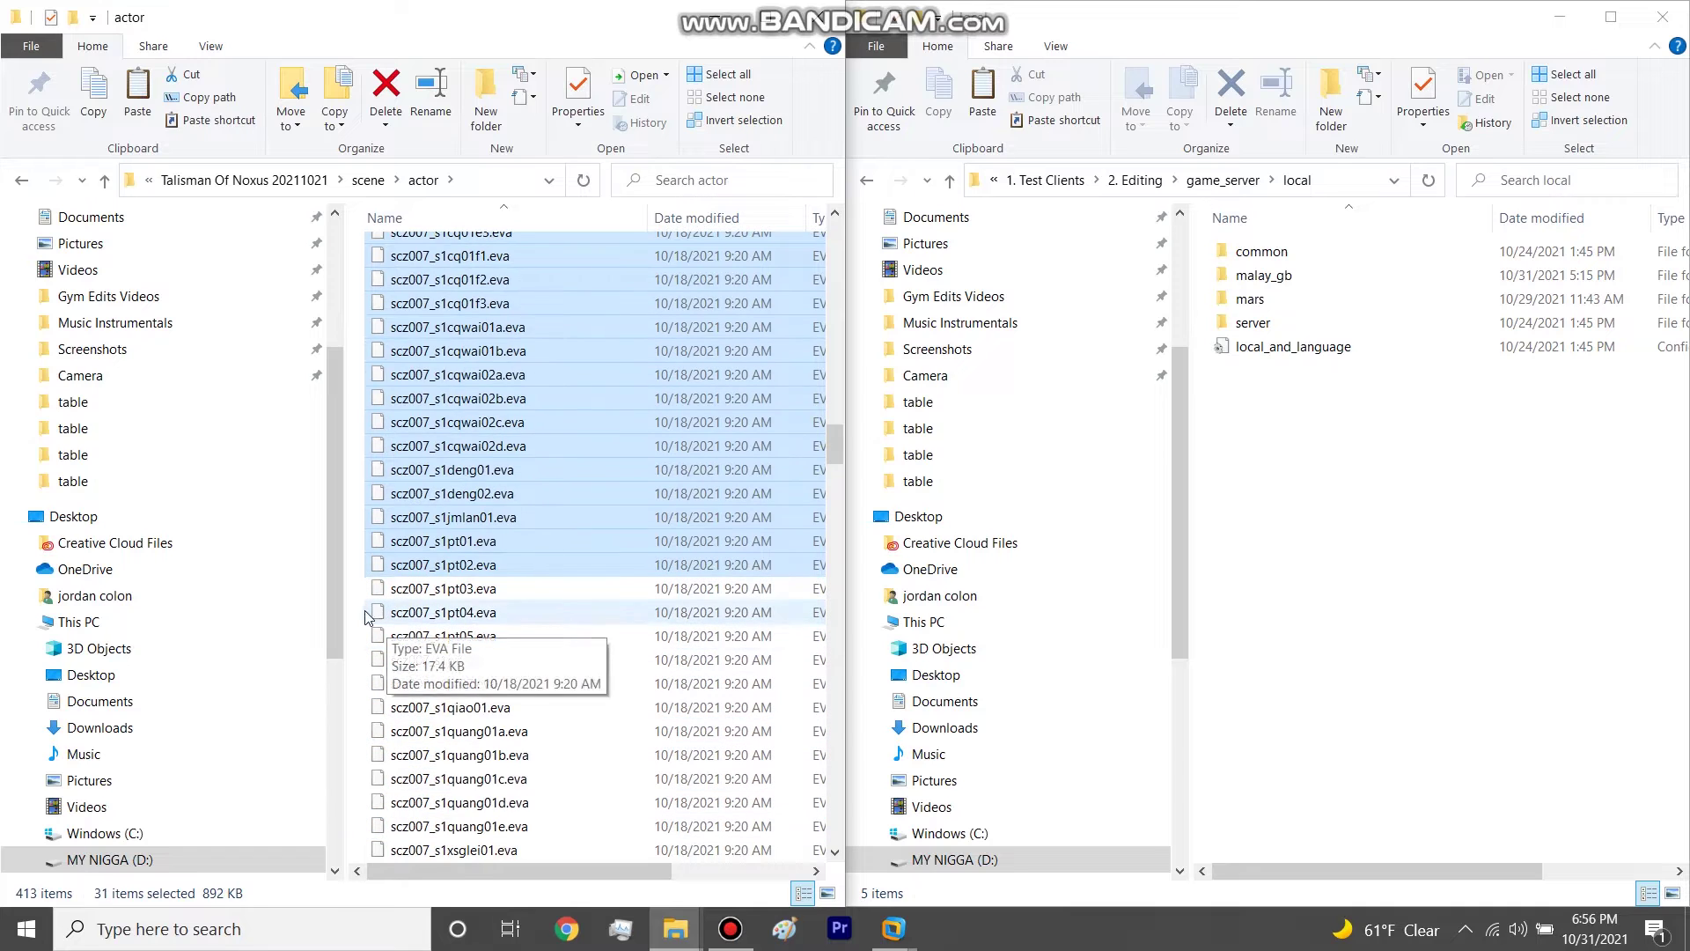
pyautogui.scroll(-12, 368, 616)
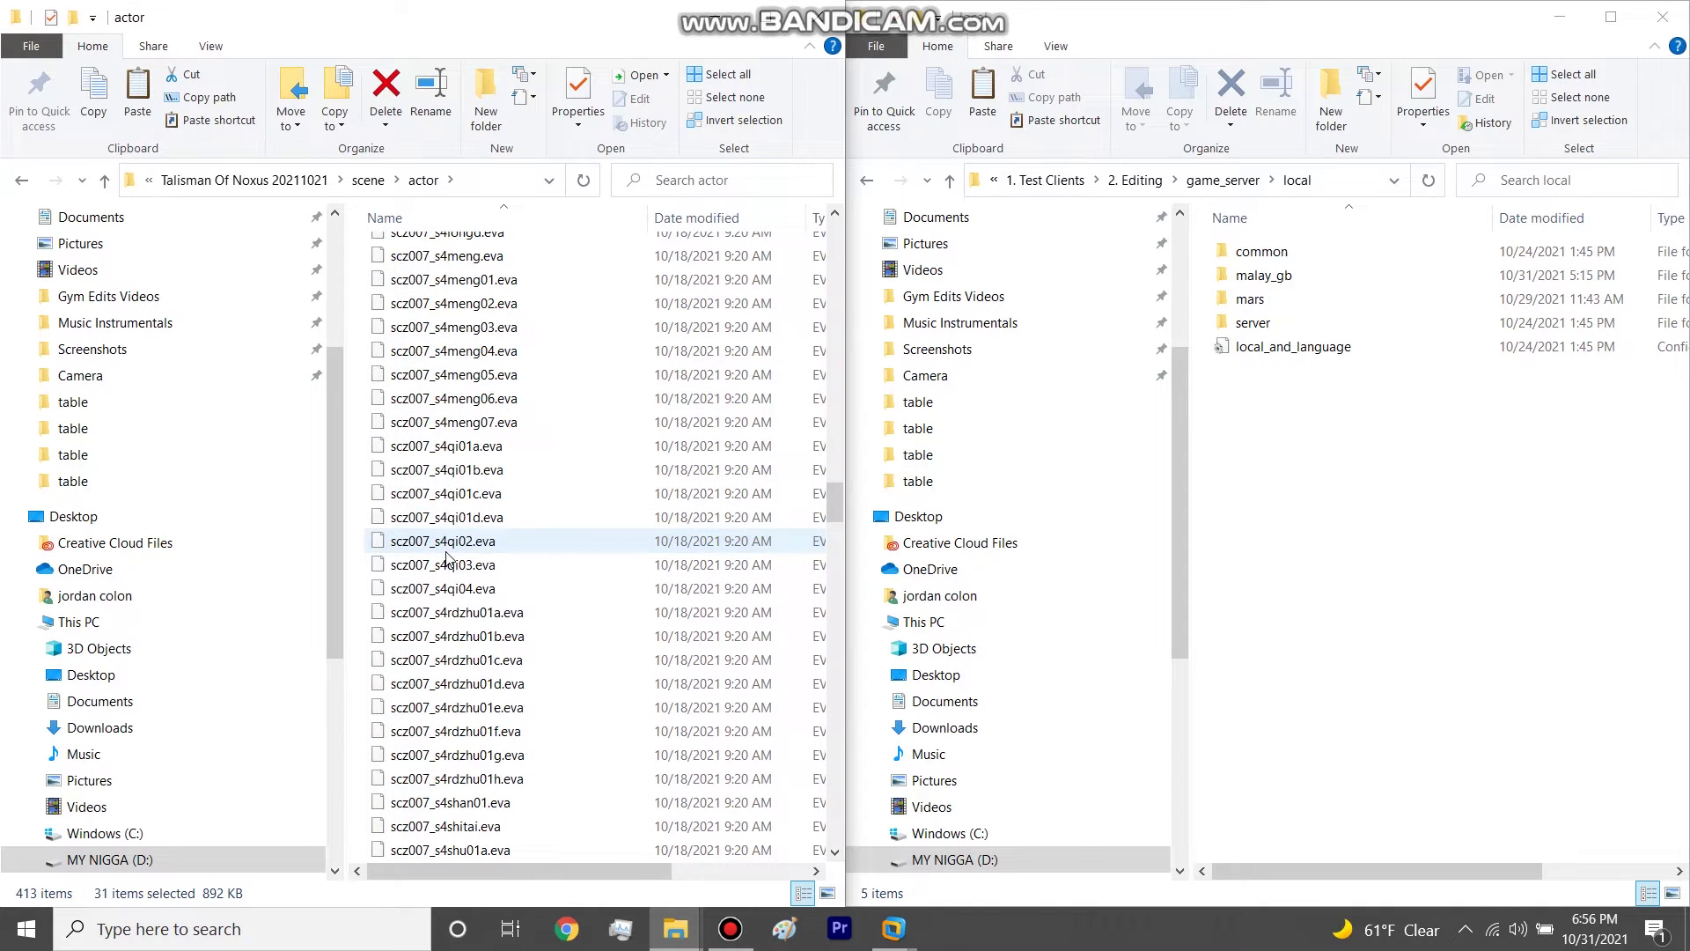
pyautogui.scroll(12, 519, 542)
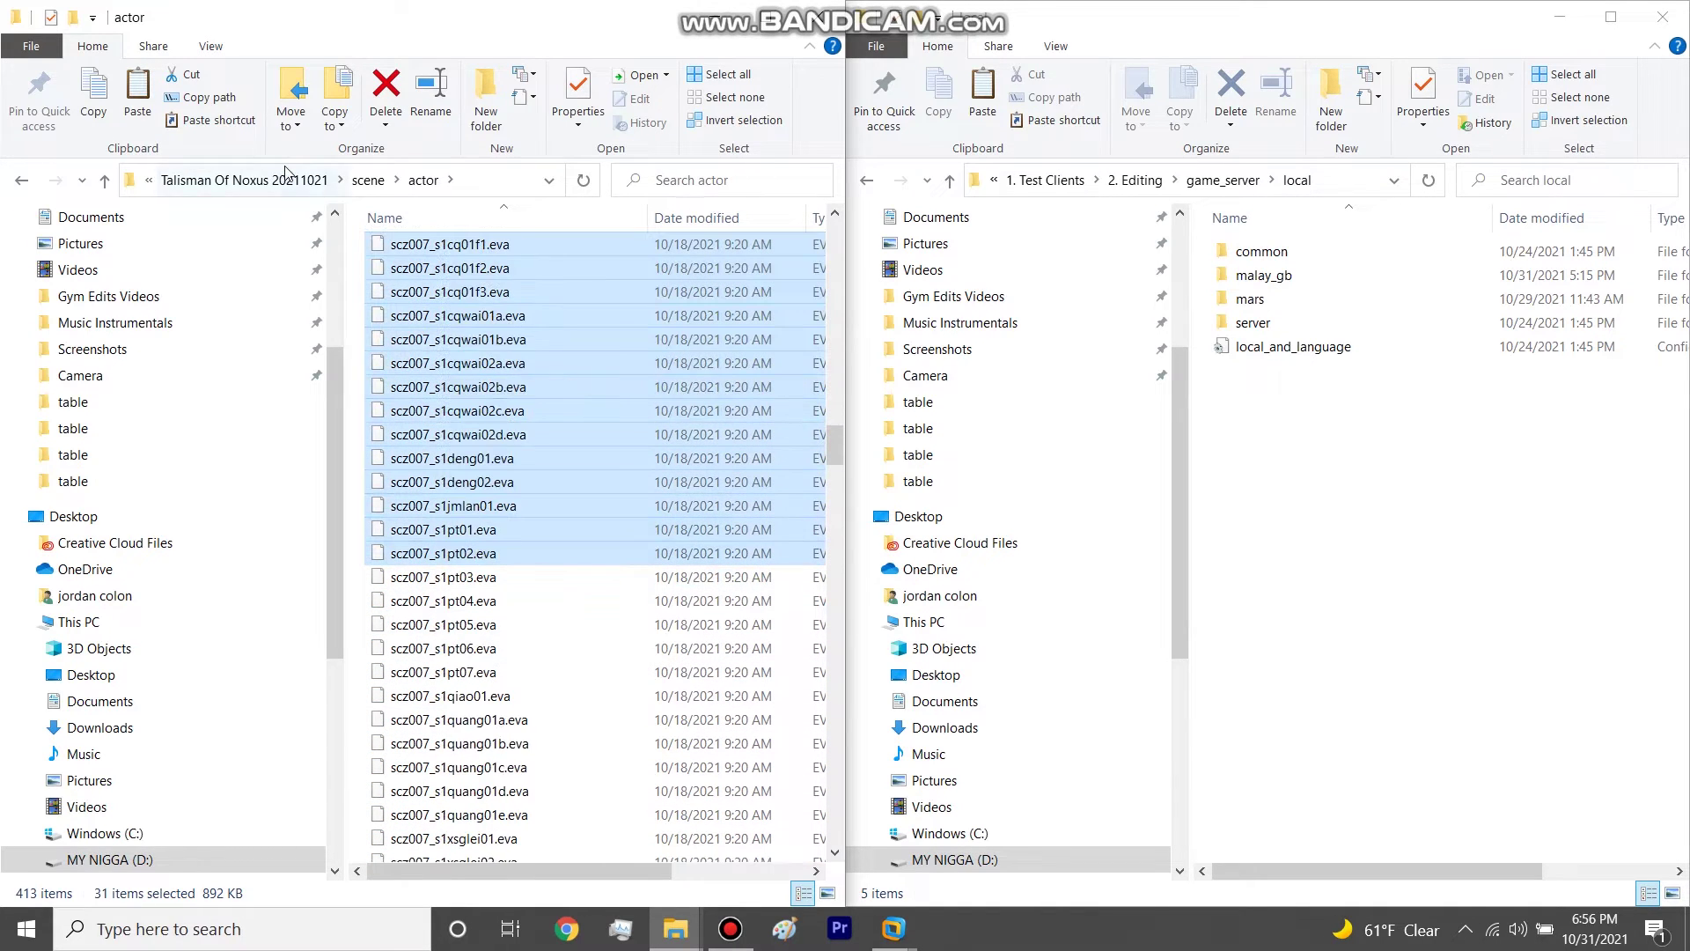
# Step: Open the local common table folder of the Talisman Of Noxus 20211021 client
pyautogui.click(285, 179)
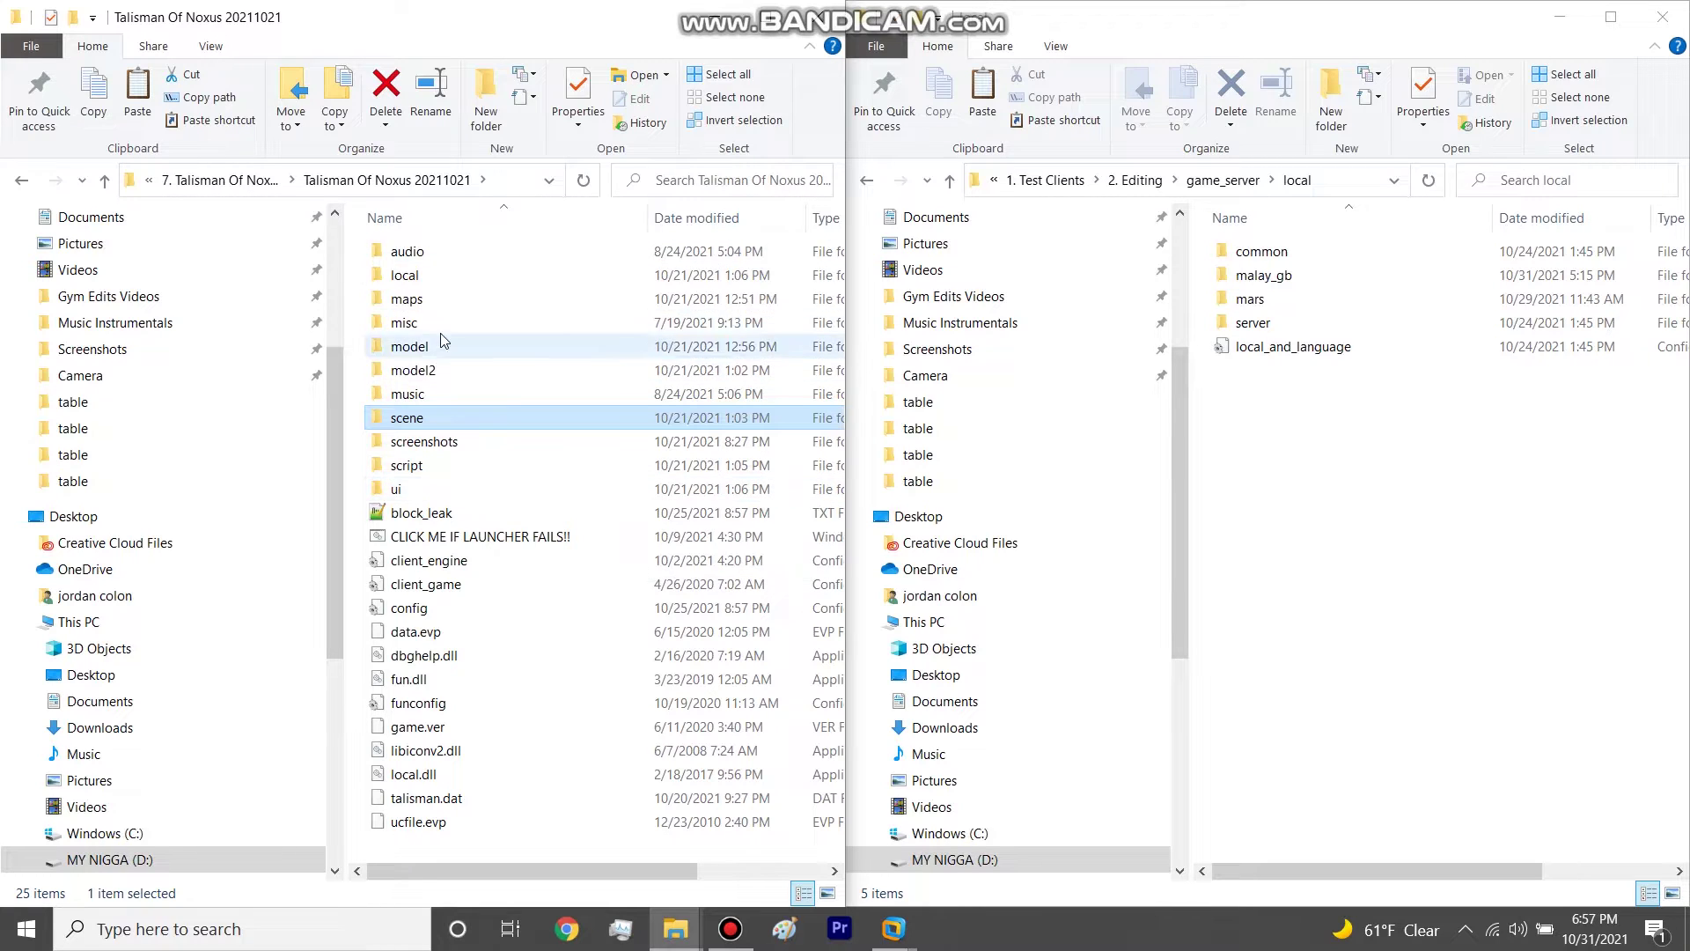
pyautogui.doubleClick(405, 274)
pyautogui.doubleClick(412, 253)
pyautogui.doubleClick(405, 370)
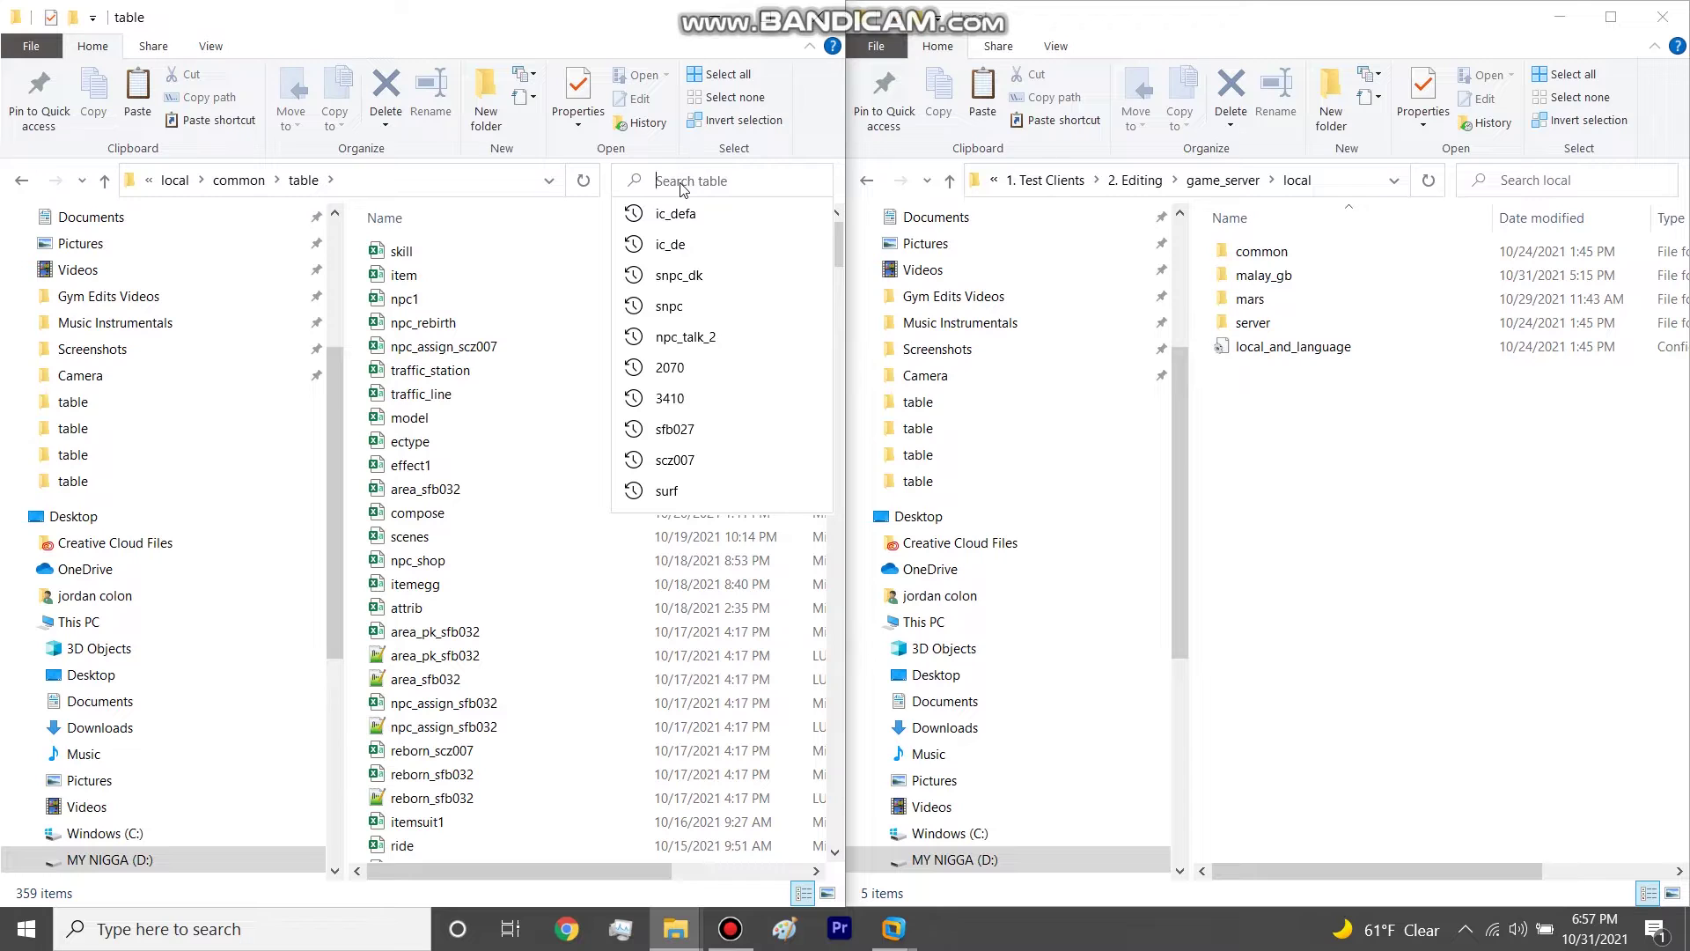
# Step: Search the table folder for sfb027, copy all matching items, and return to the client's local folder
pyautogui.write('sfb027')
pyautogui.press('Return')
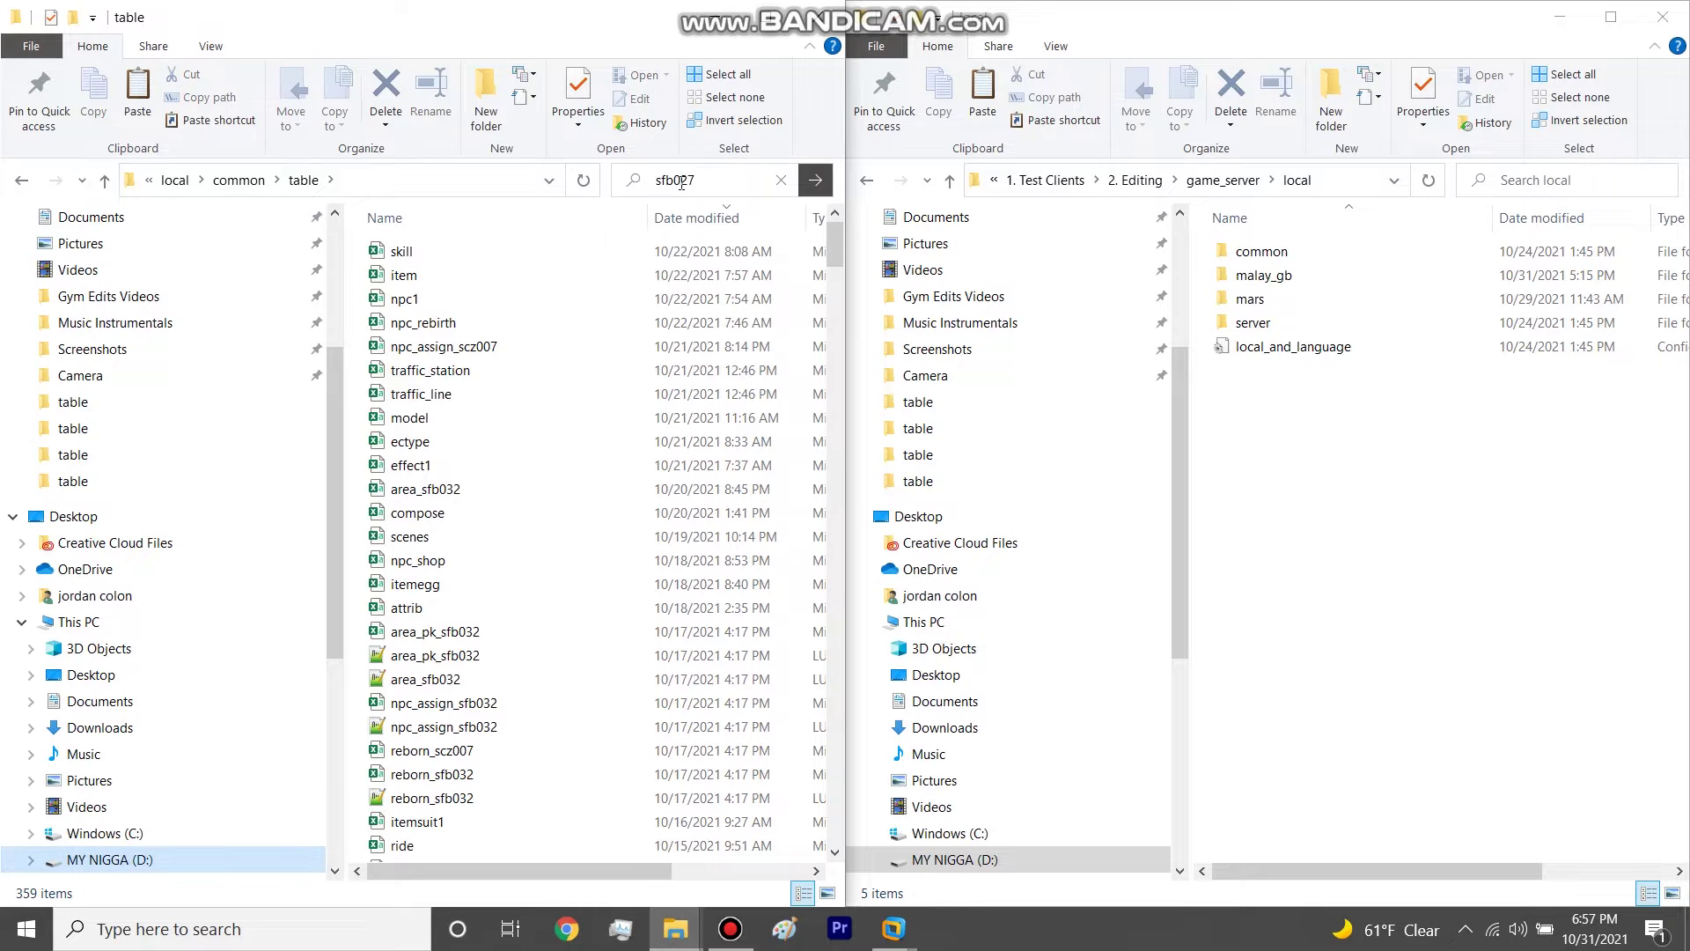
pyautogui.moveTo(555, 722); pyautogui.dragTo(480, 227)
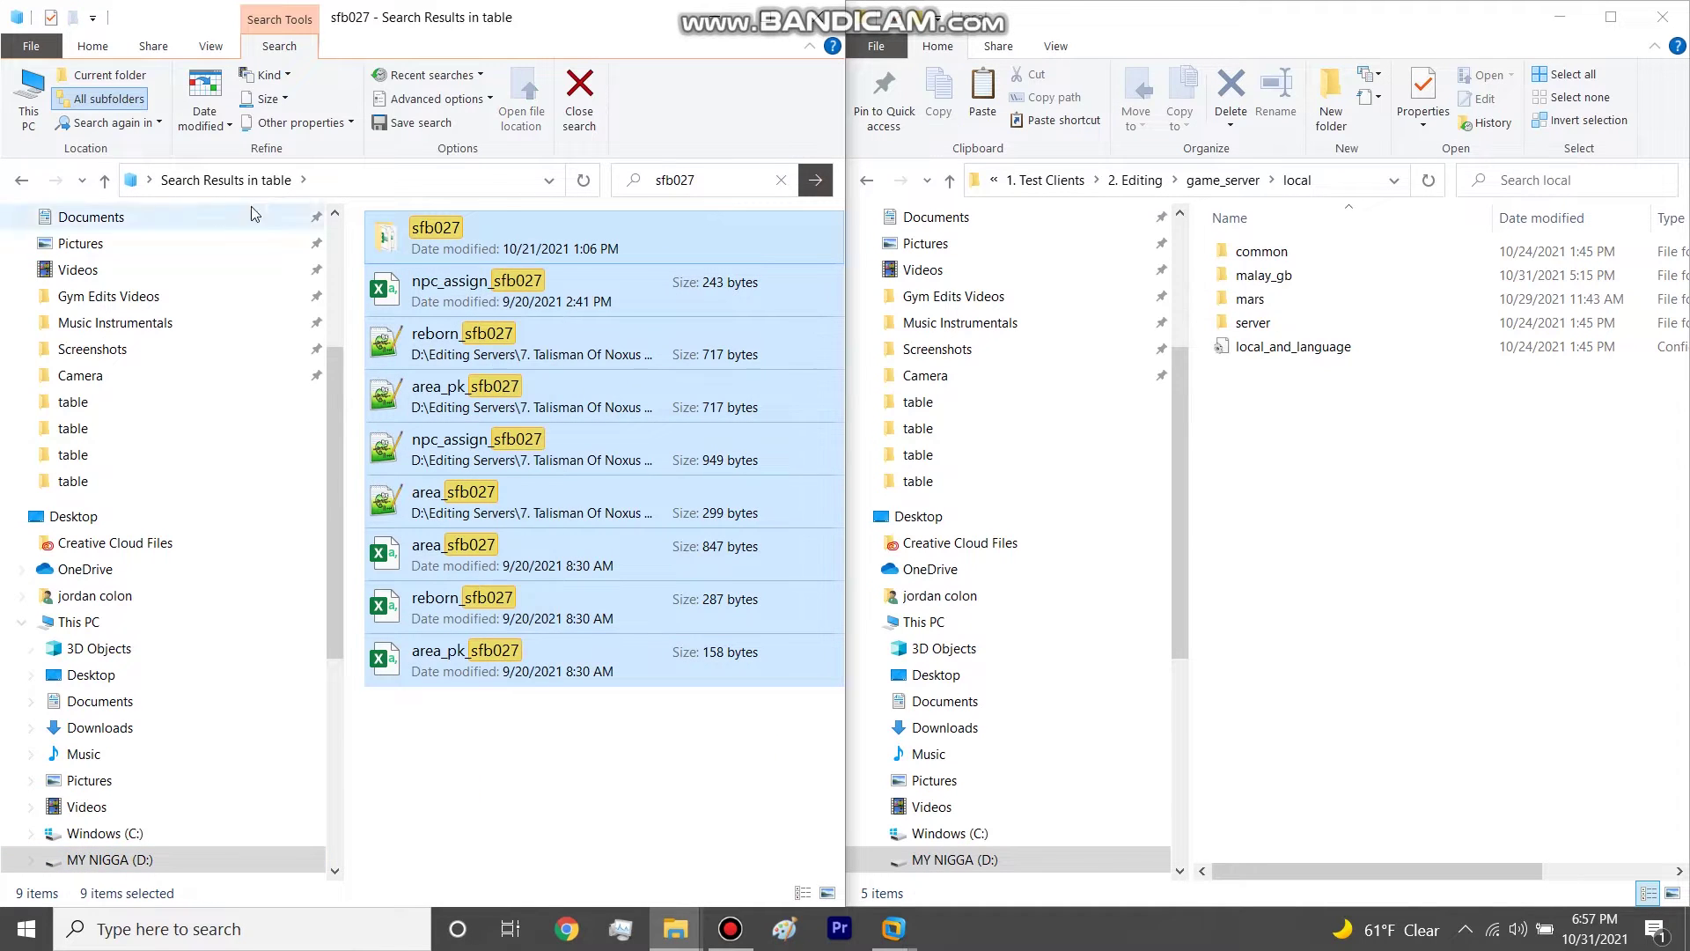
pyautogui.click(23, 183)
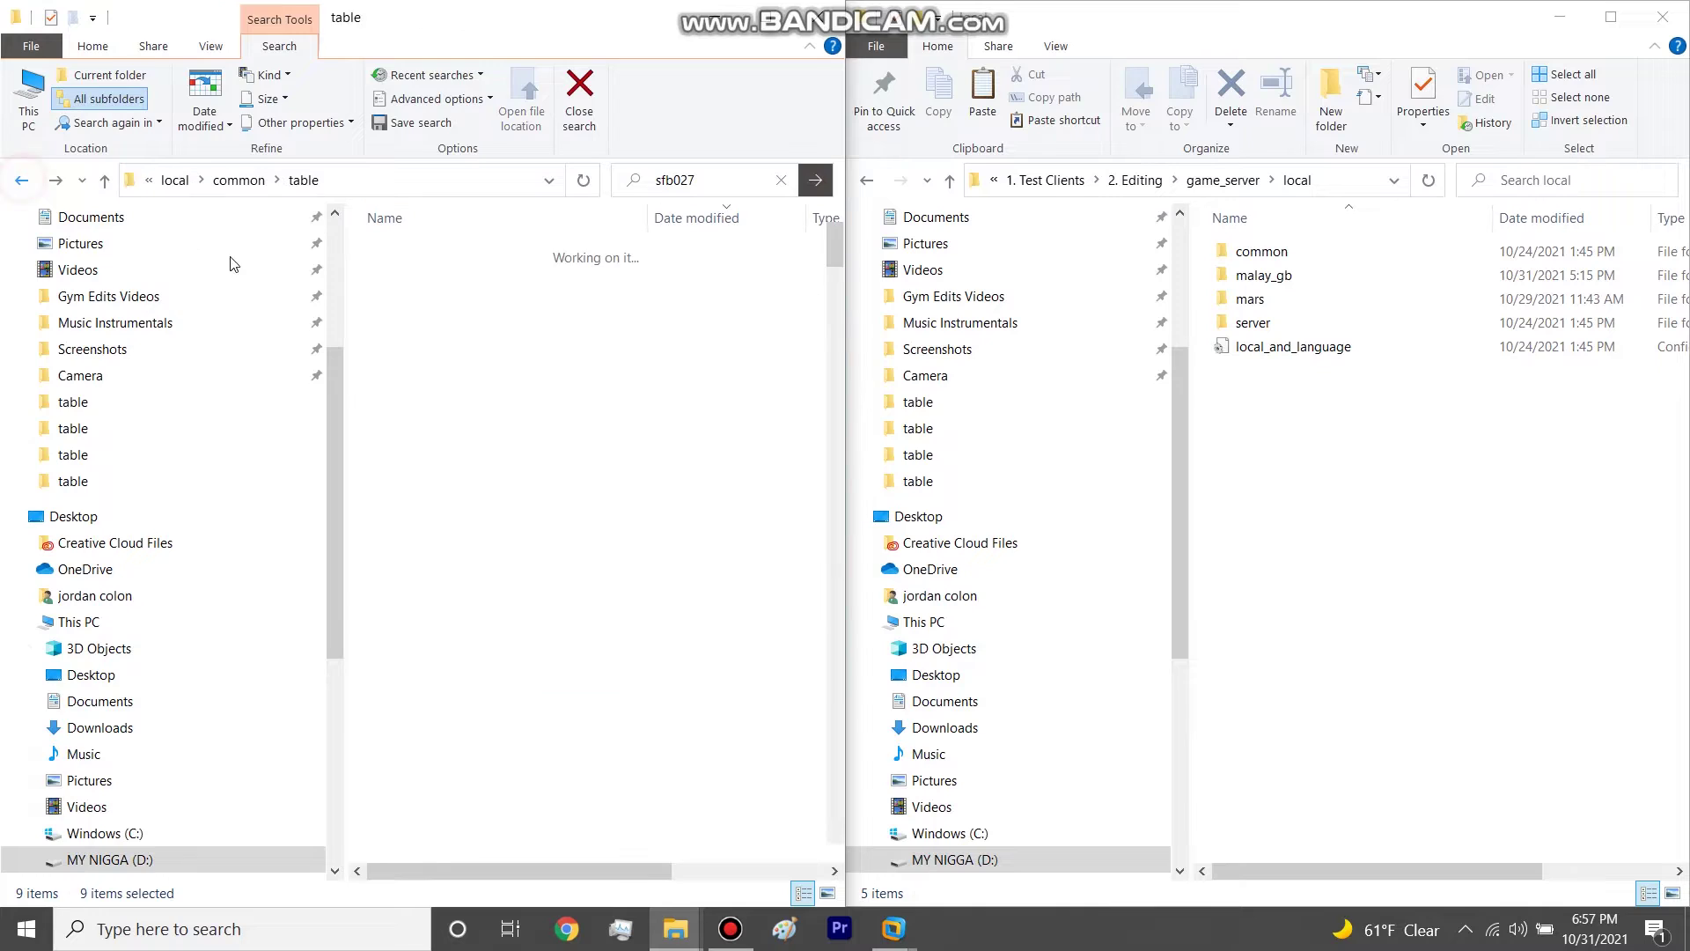
pyautogui.click(182, 179)
pyautogui.click(730, 929)
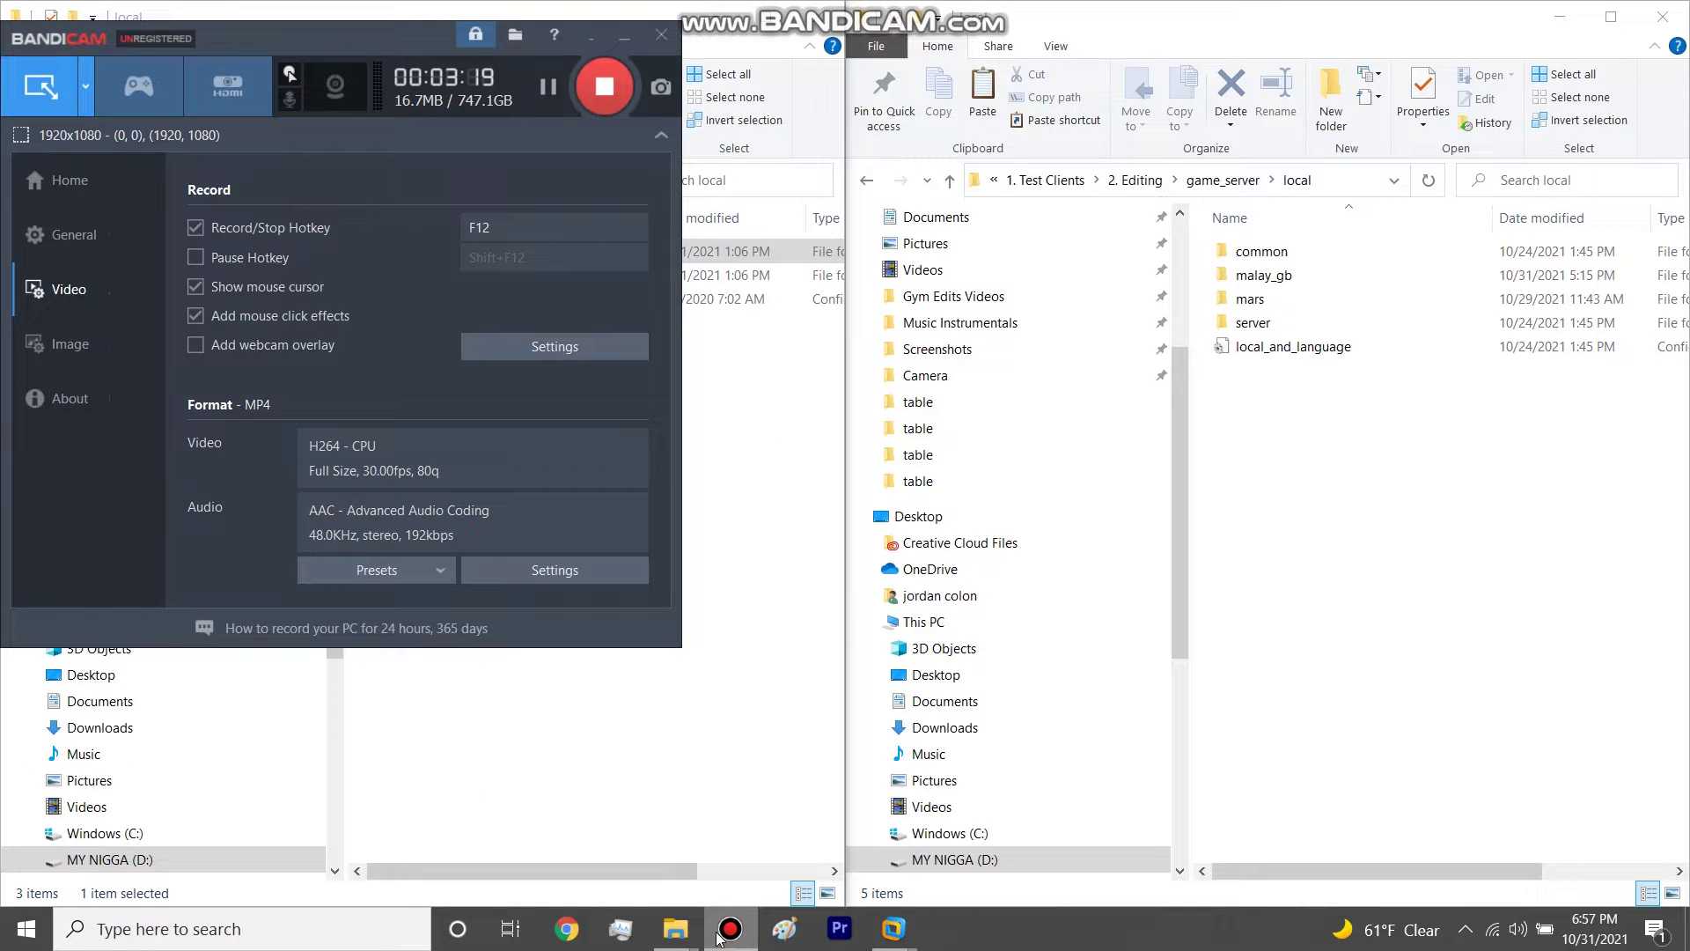
pyautogui.click(713, 418)
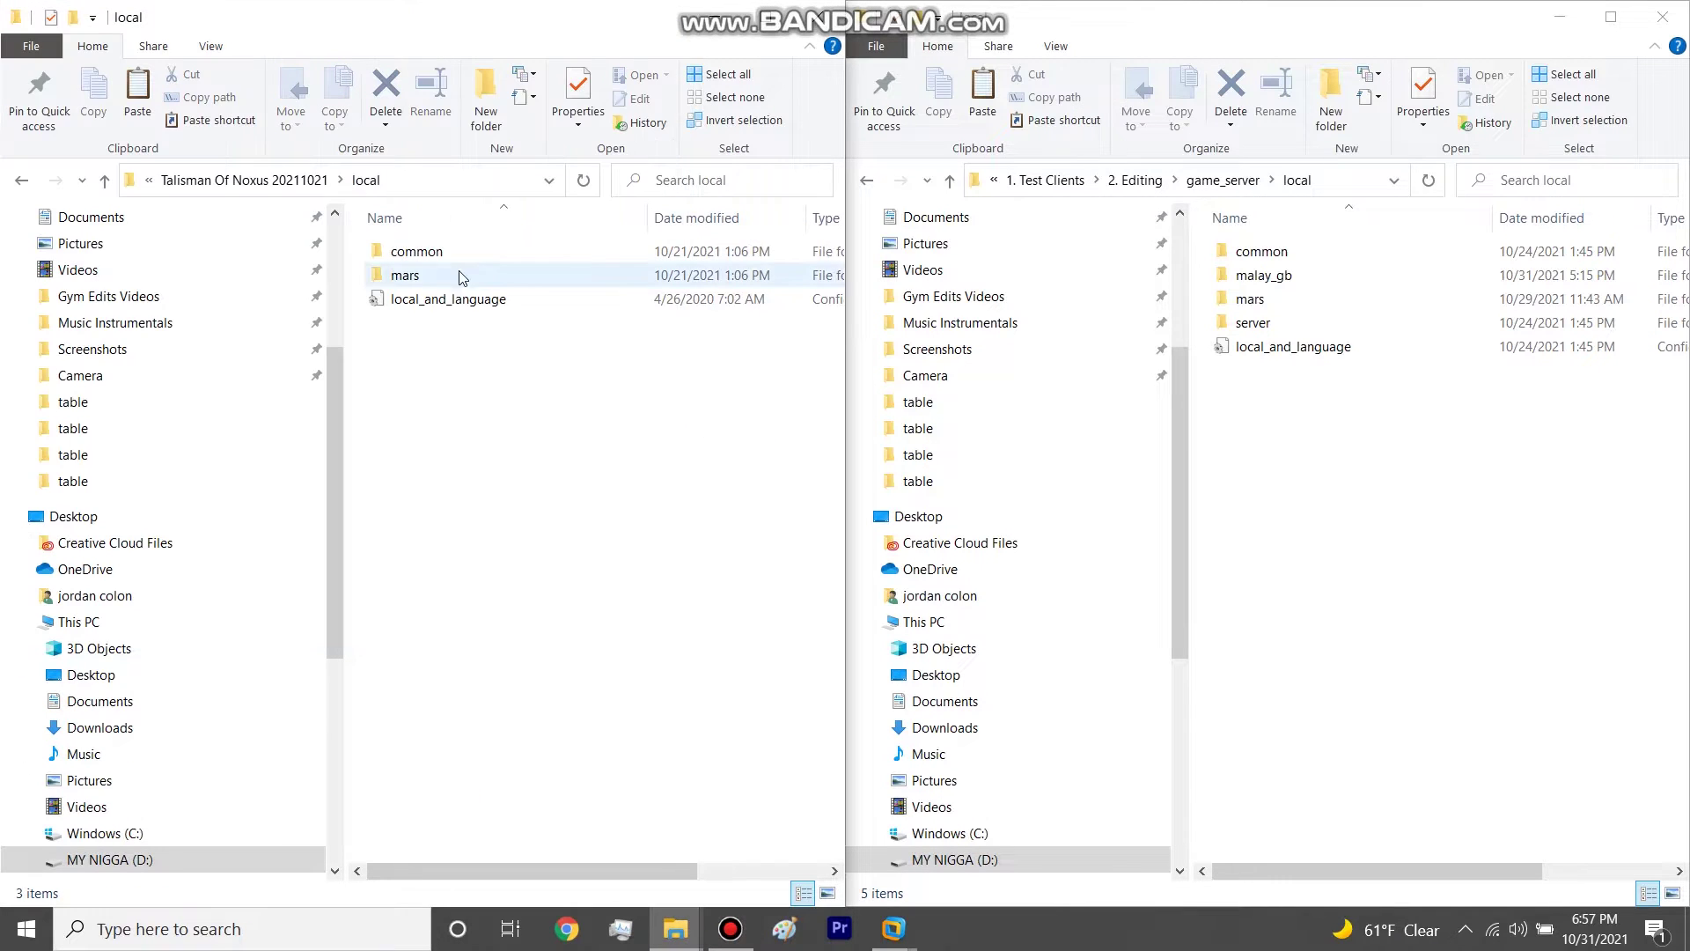
# Step: Open the 1. Lunar Cave sfb027 folder through Editing Servers and its new areas or caves templates folder
pyautogui.scroll(4, 170, 321)
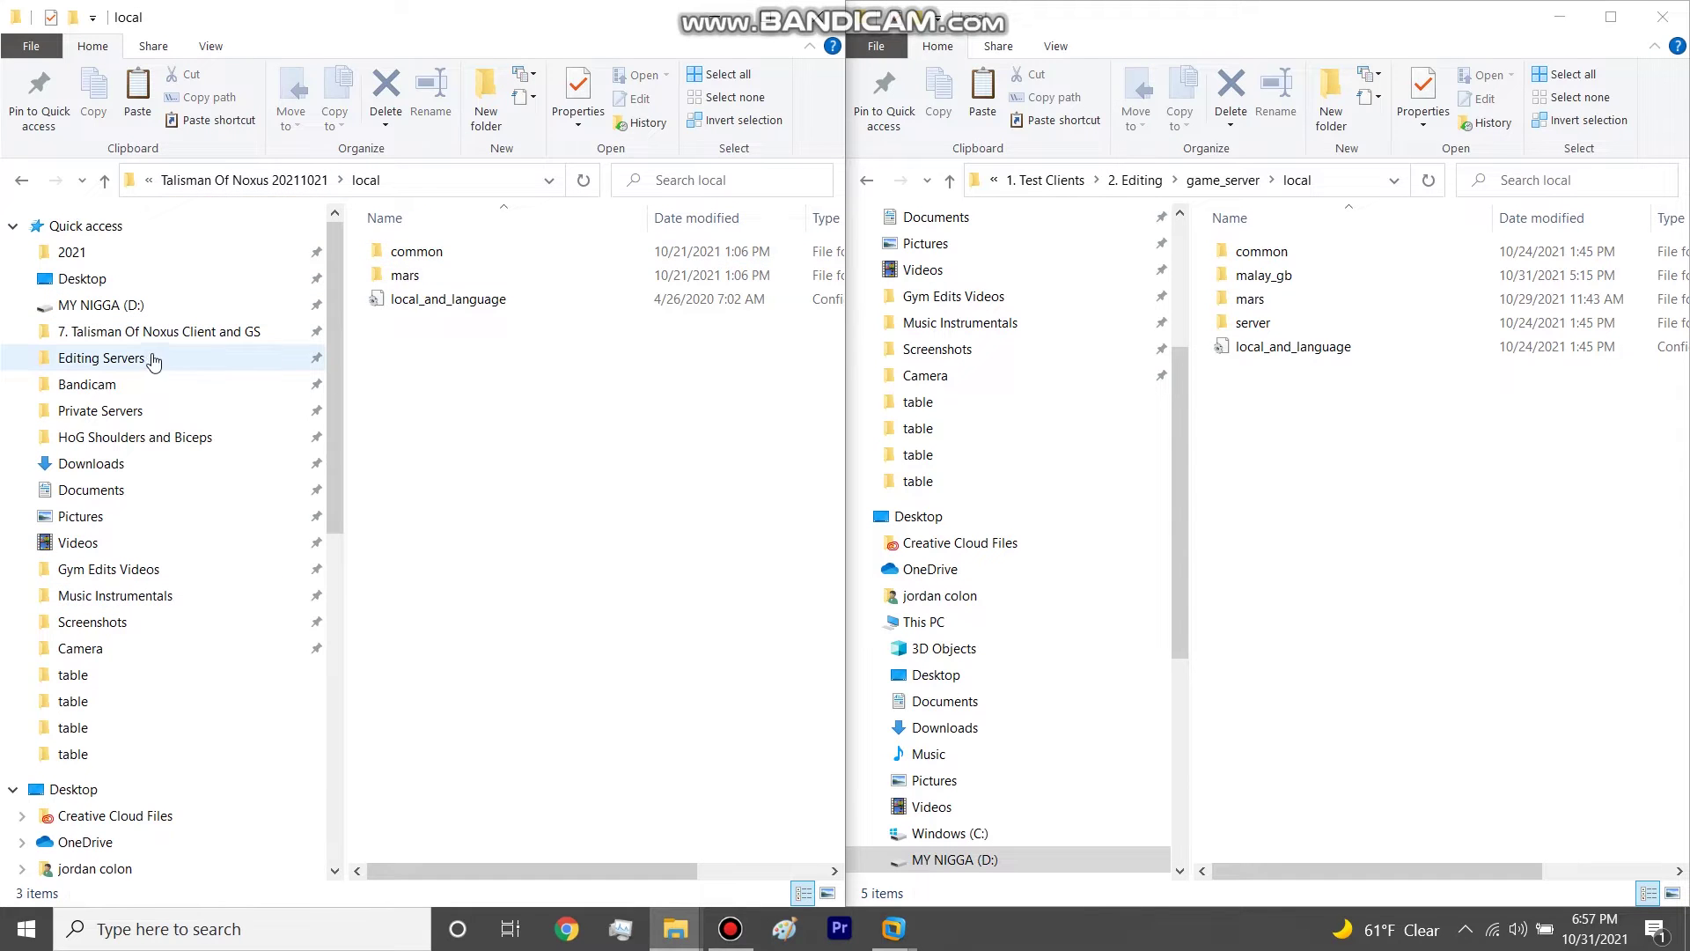
pyautogui.click(167, 357)
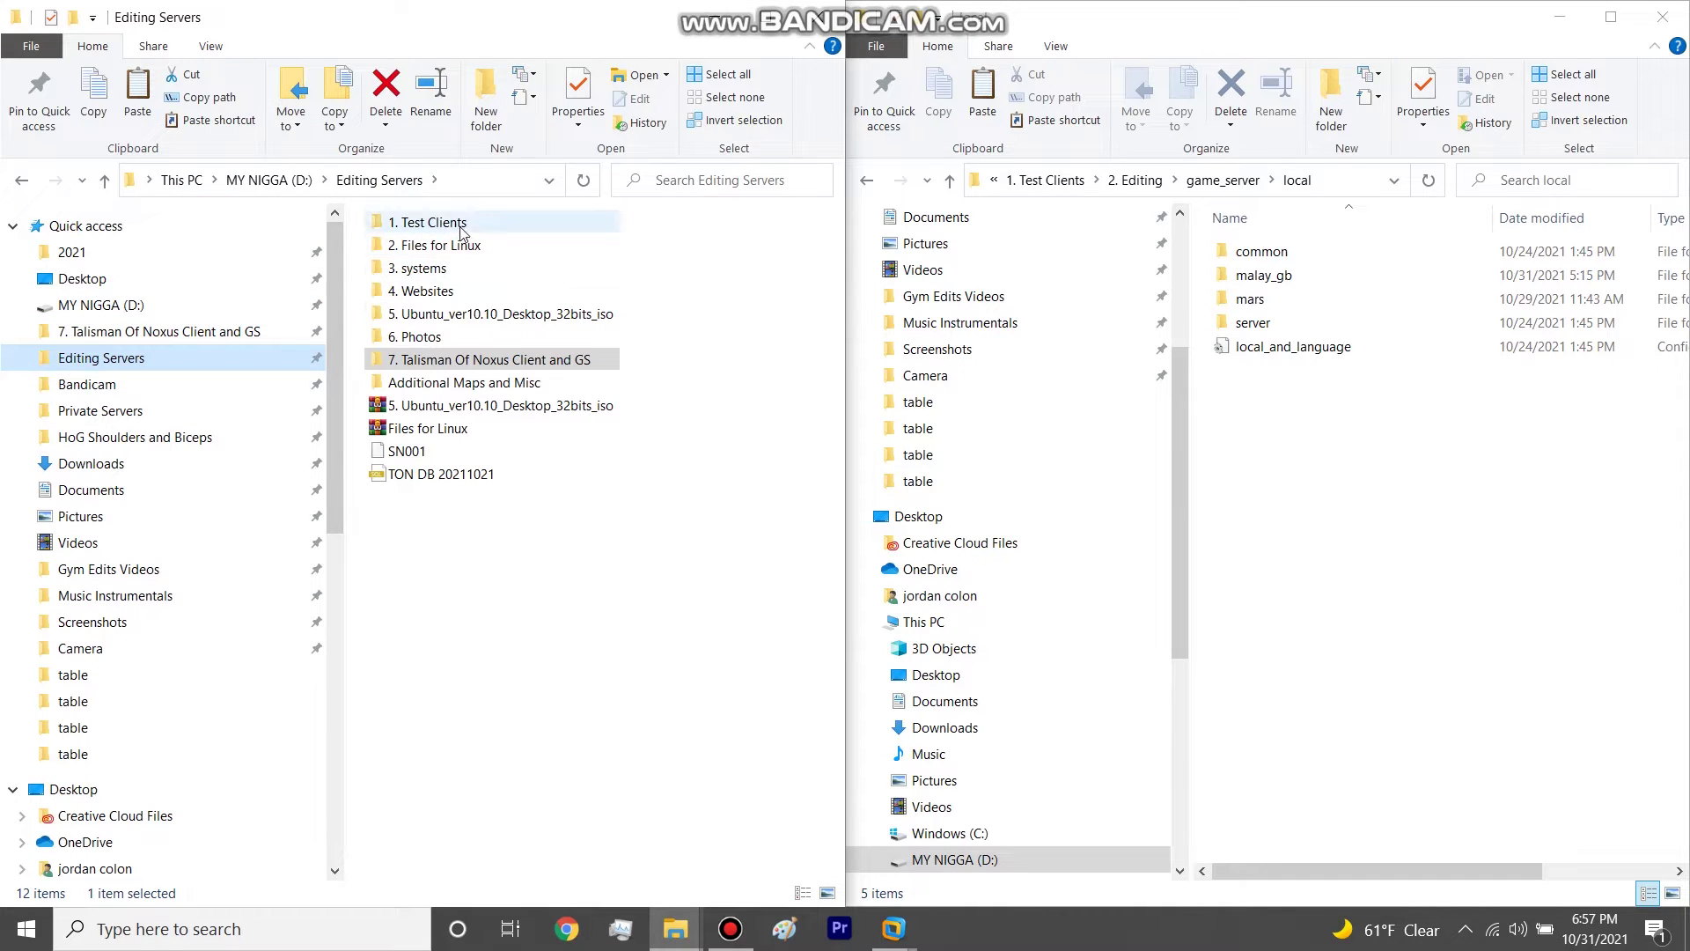
pyautogui.doubleClick(424, 269)
pyautogui.doubleClick(429, 249)
pyautogui.doubleClick(440, 251)
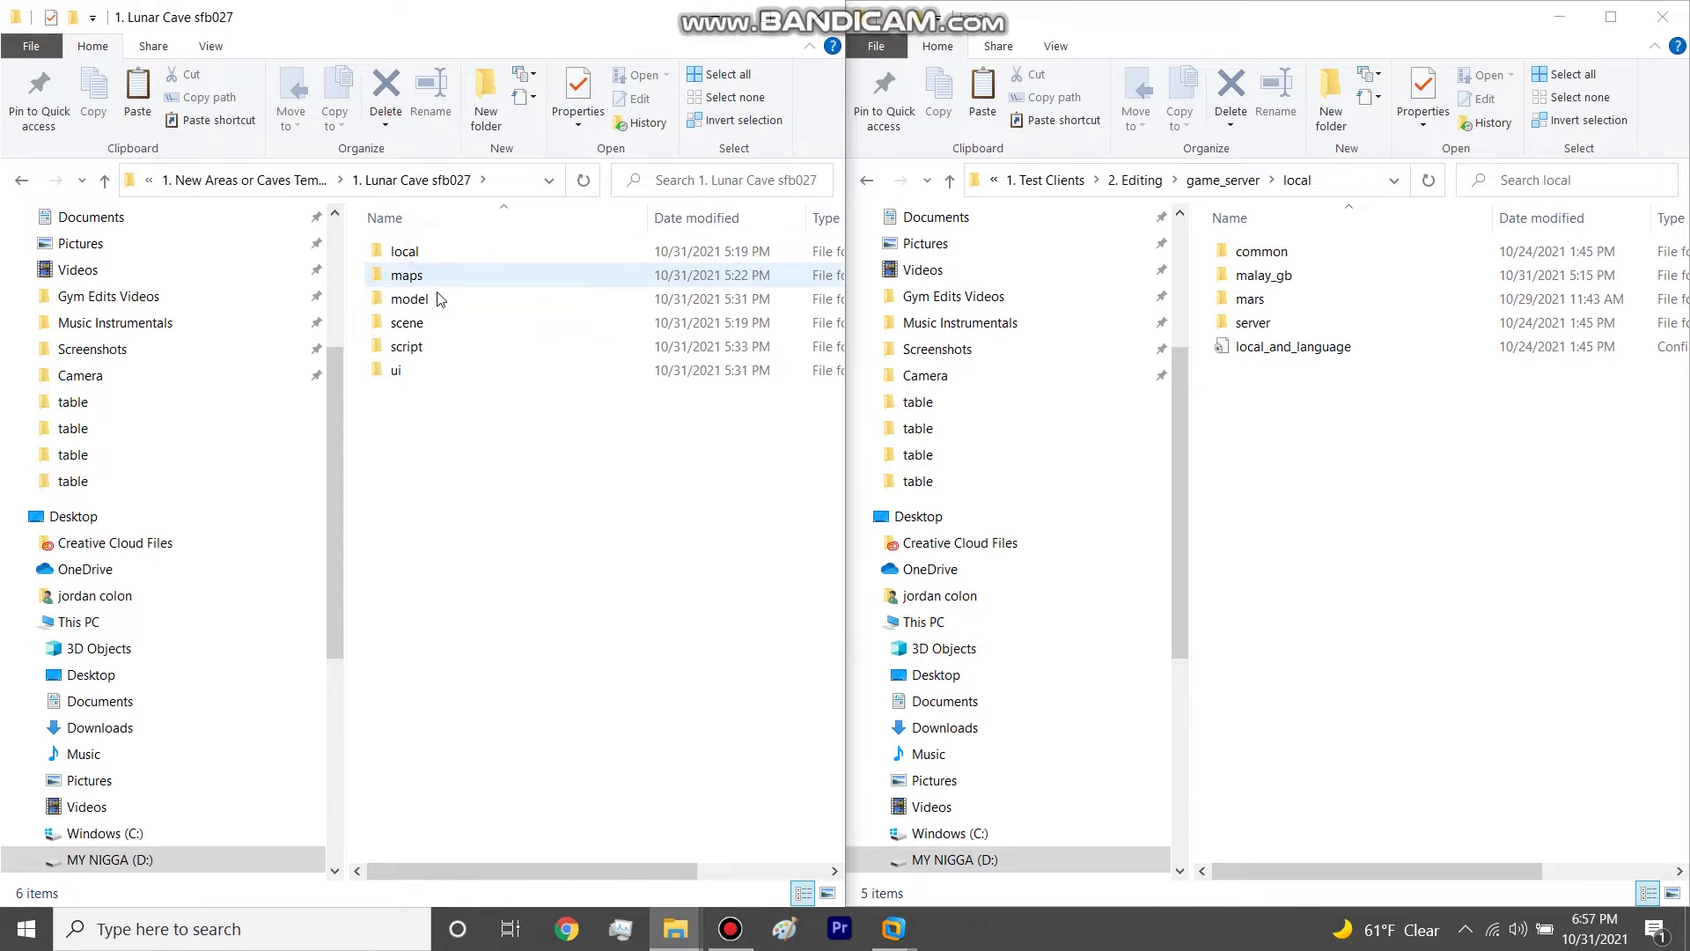
# Step: Paste the copied sfb027 files into the local common table folder of 1. Lunar Cave sfb027
pyautogui.click(423, 253)
pyautogui.doubleClick(422, 253)
pyautogui.doubleClick(419, 254)
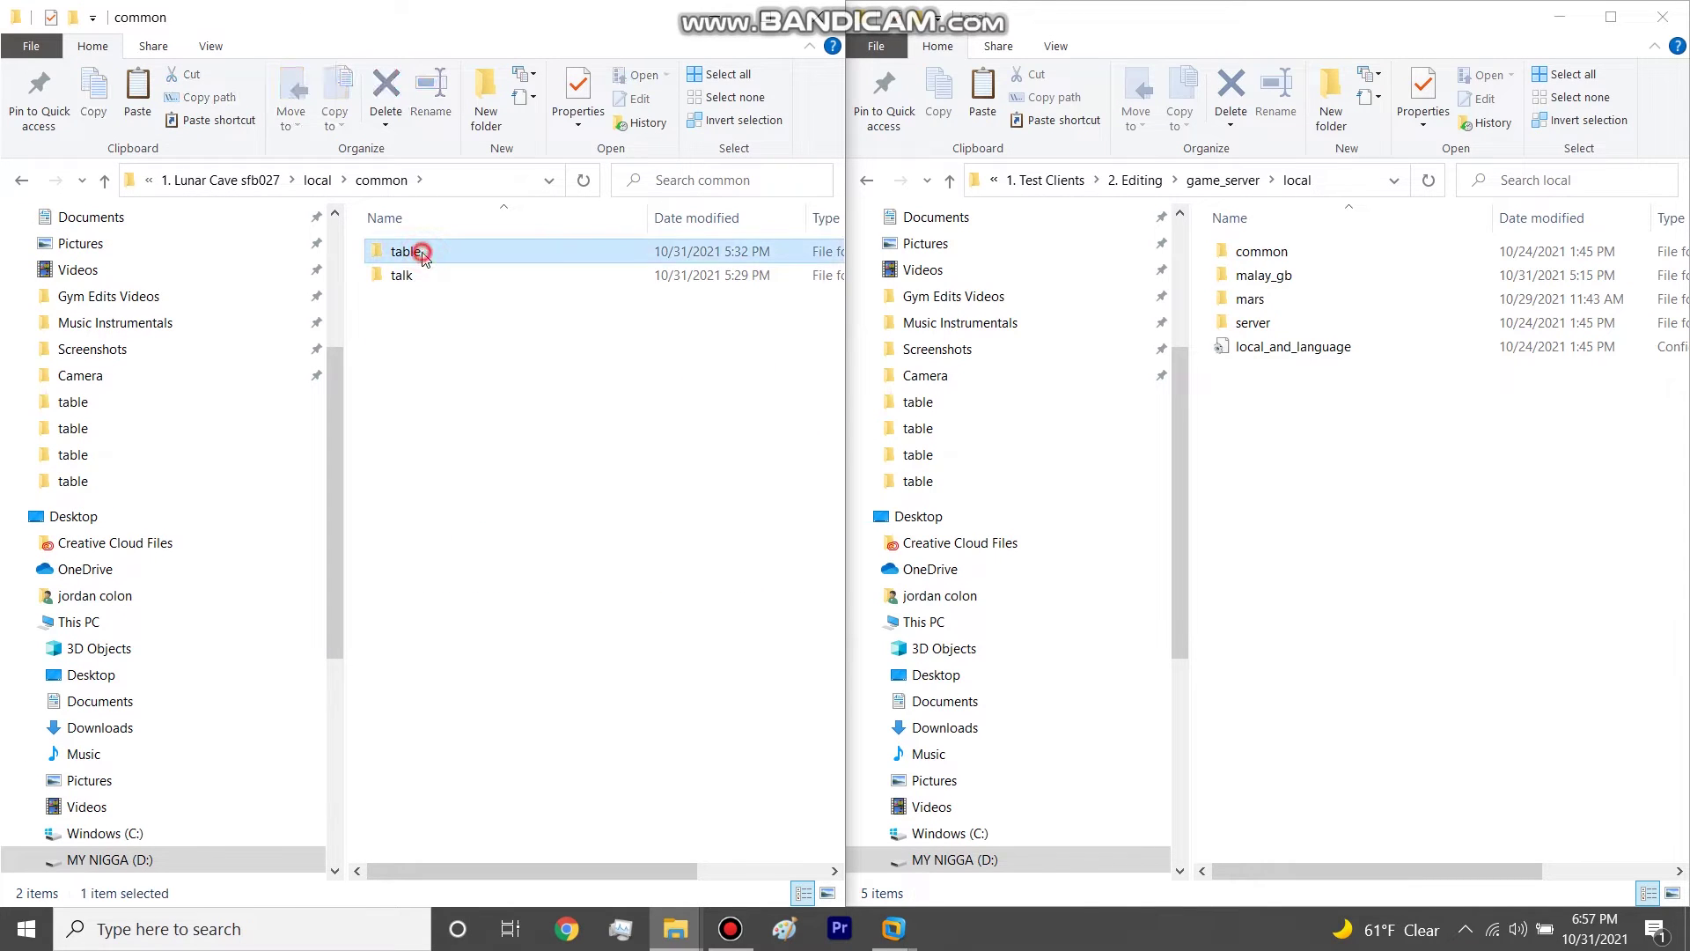
pyautogui.doubleClick(419, 254)
pyautogui.hotkey('ctrl', 'v')
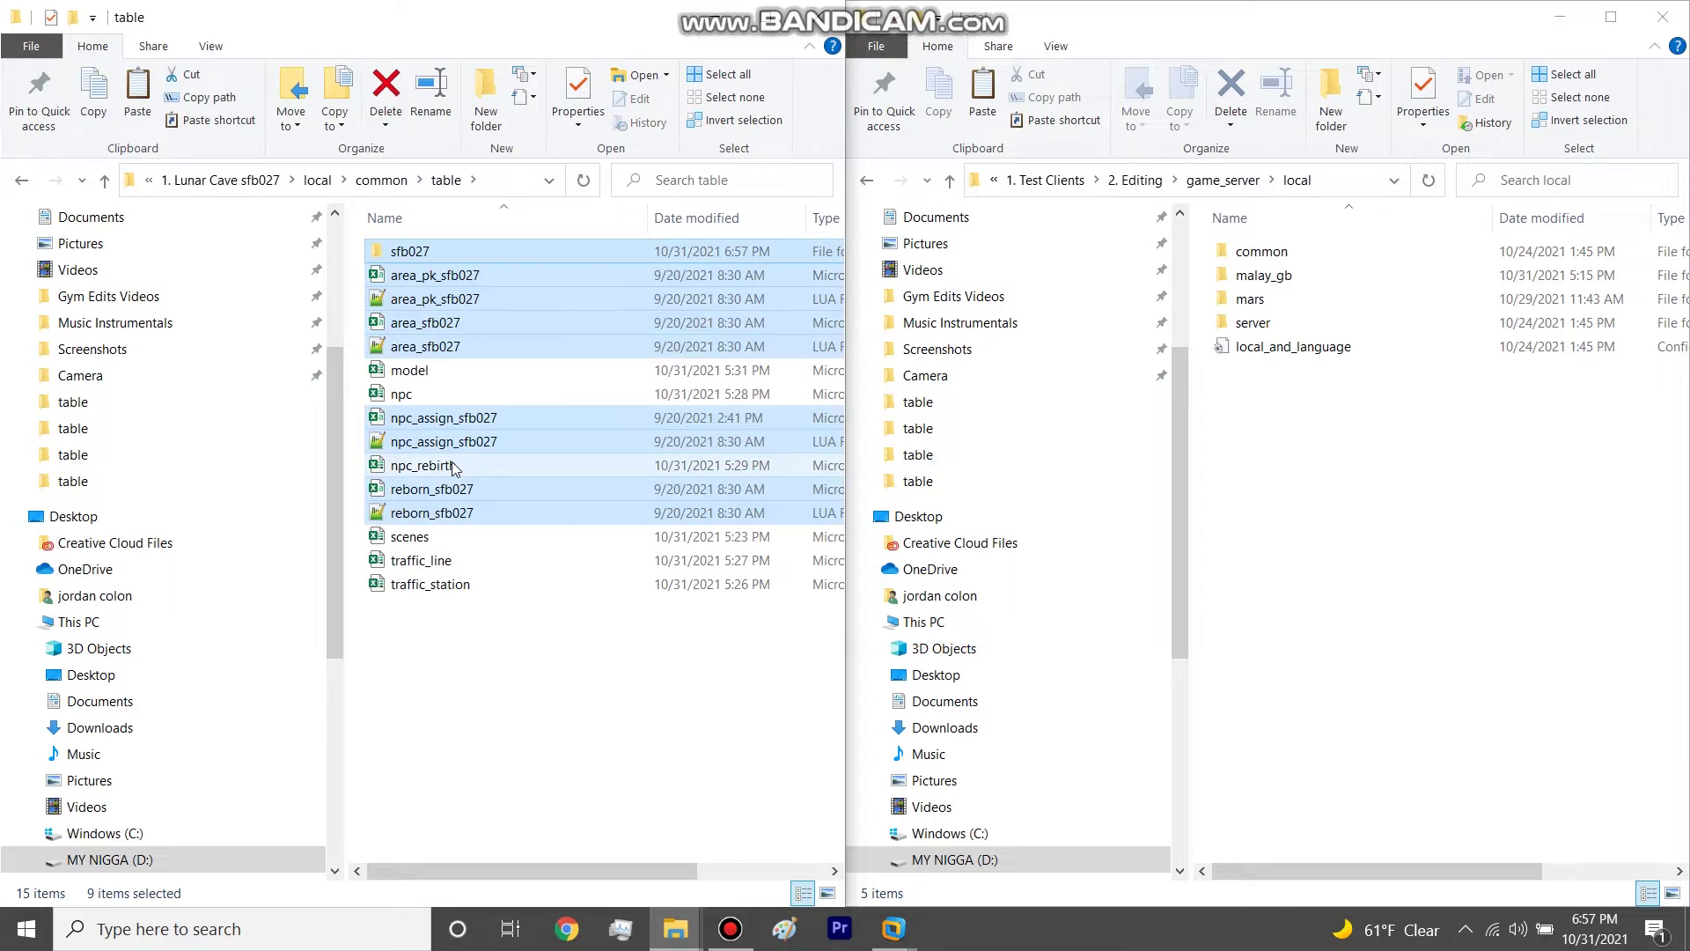
# Step: Sort the Lunar Cave table folder by date modified and review the pasted sfb027 files
pyautogui.click(724, 220)
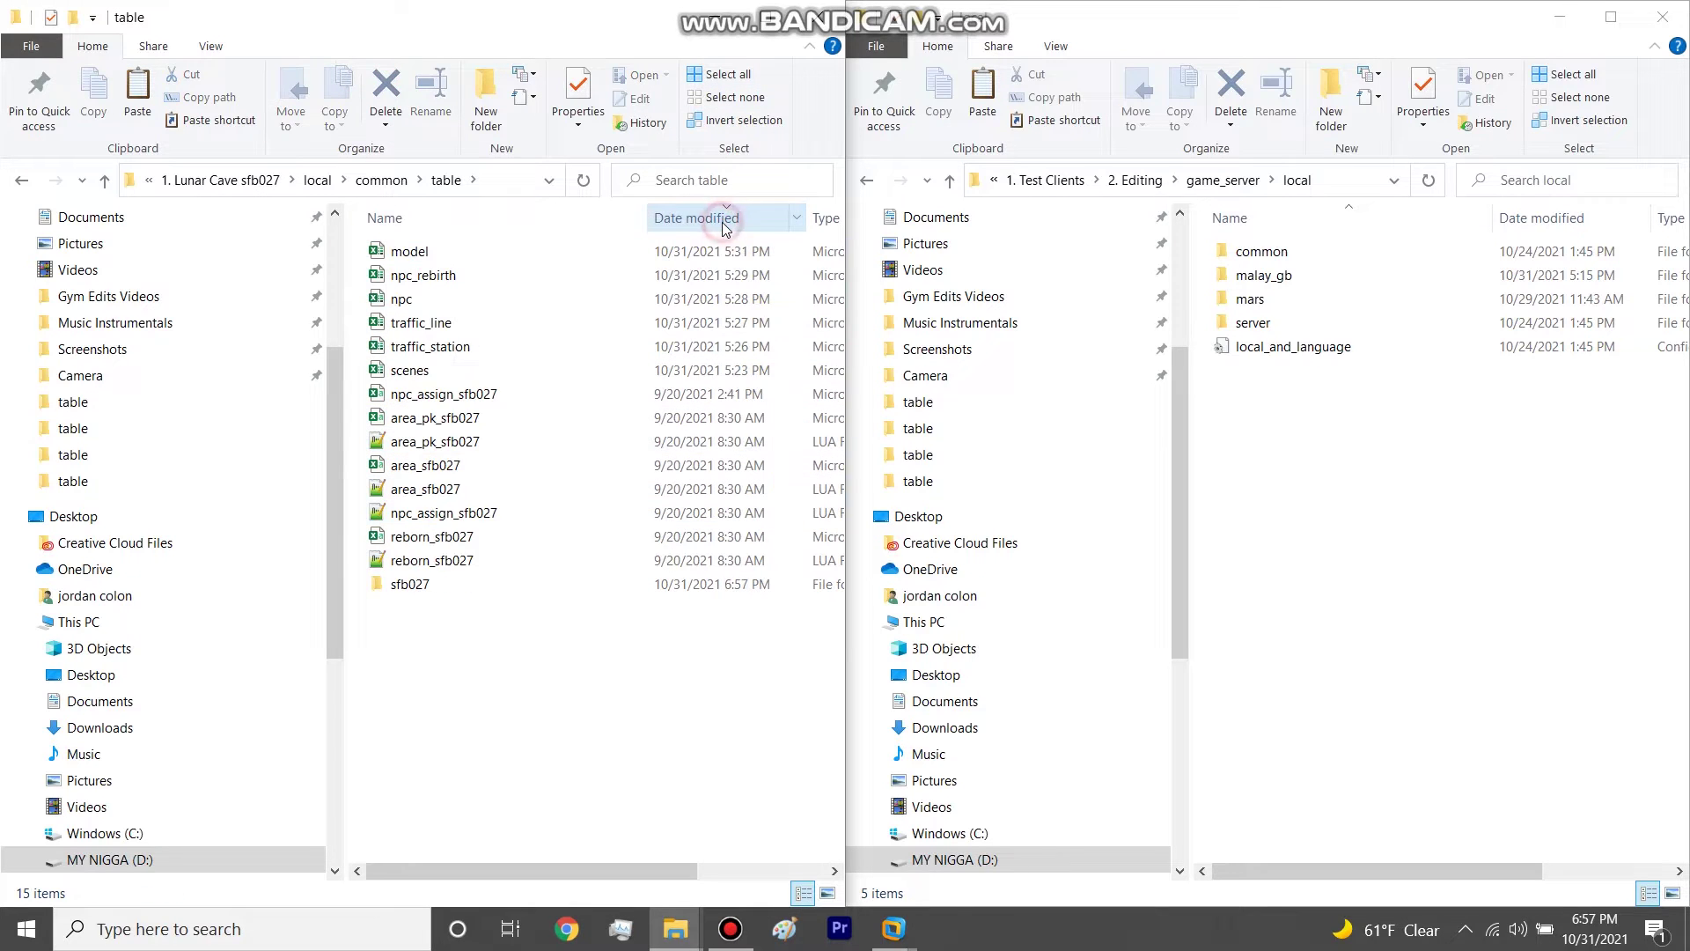
pyautogui.moveTo(408, 635); pyautogui.dragTo(469, 393)
pyautogui.click(540, 697)
pyautogui.moveTo(351, 396); pyautogui.dragTo(412, 566)
pyautogui.click(414, 538)
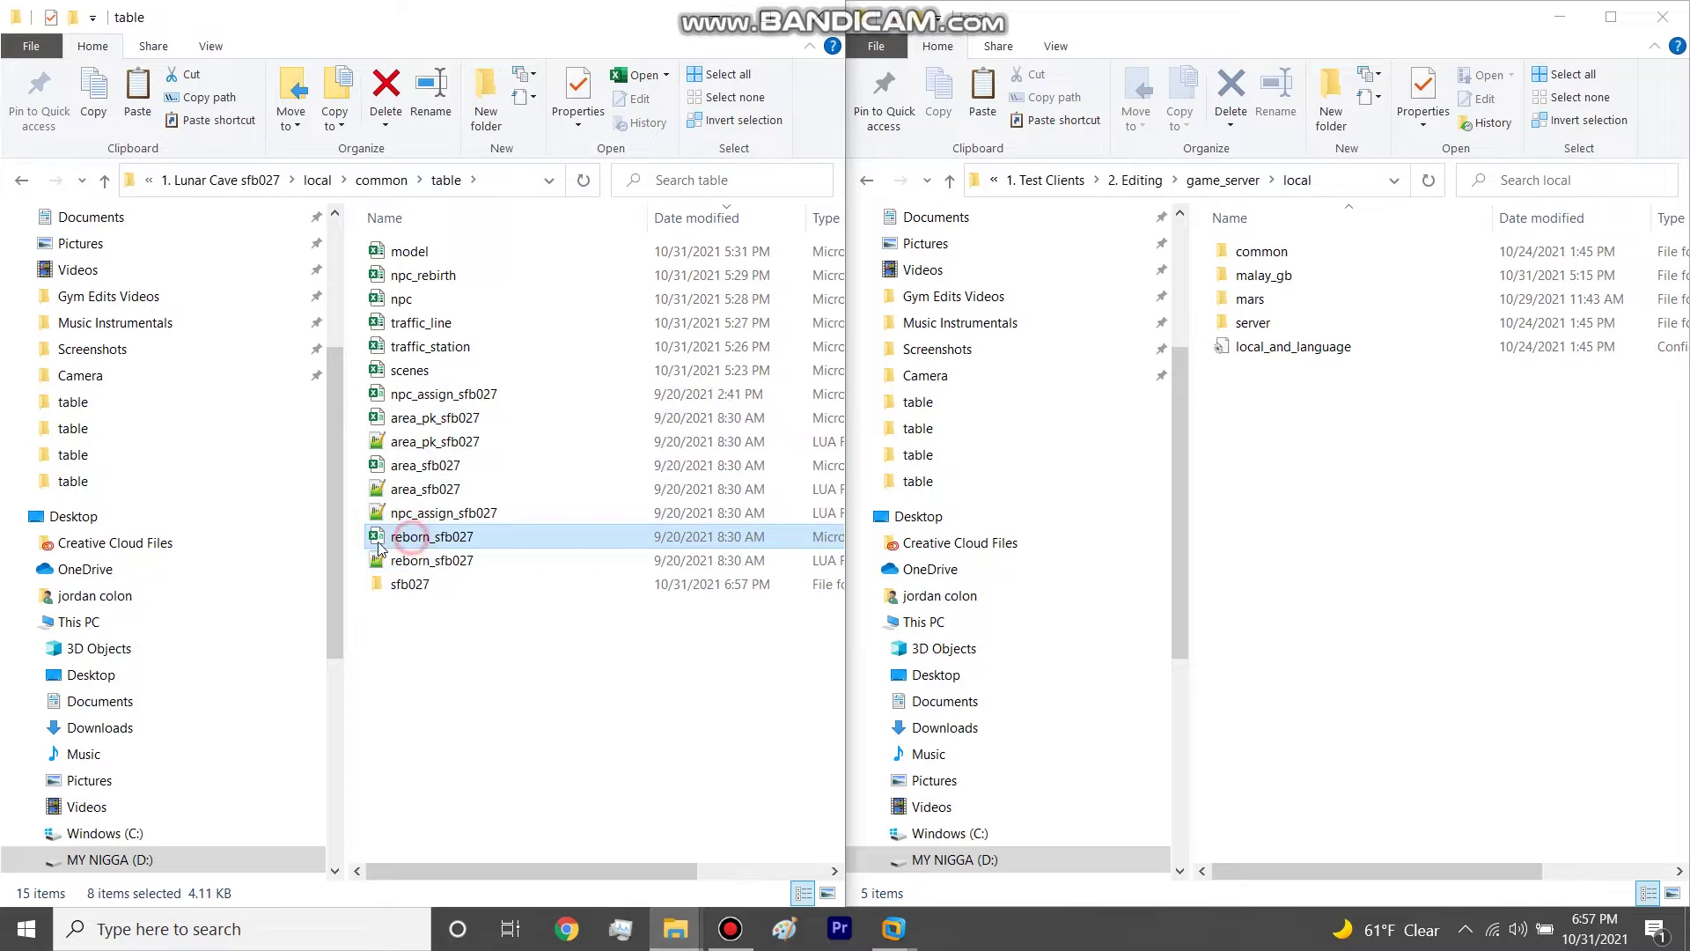
pyautogui.click(362, 540)
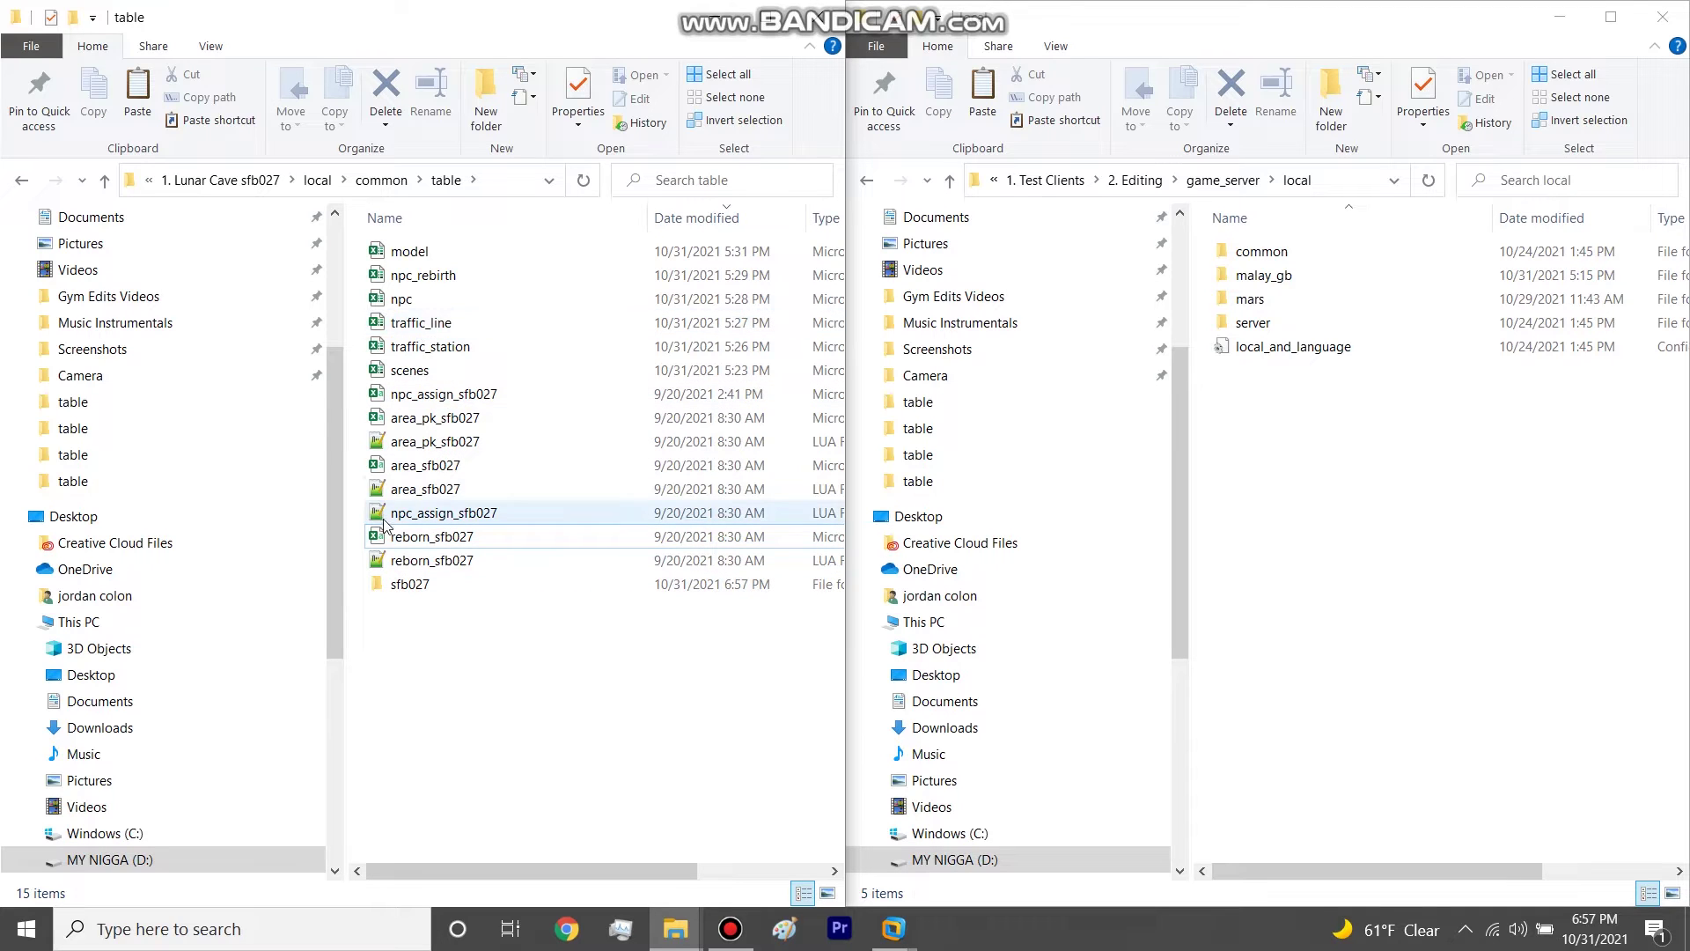
# Step: Check the script folder of 1. Lunar Cave sfb027 and reopen its local common table folder
pyautogui.click(260, 187)
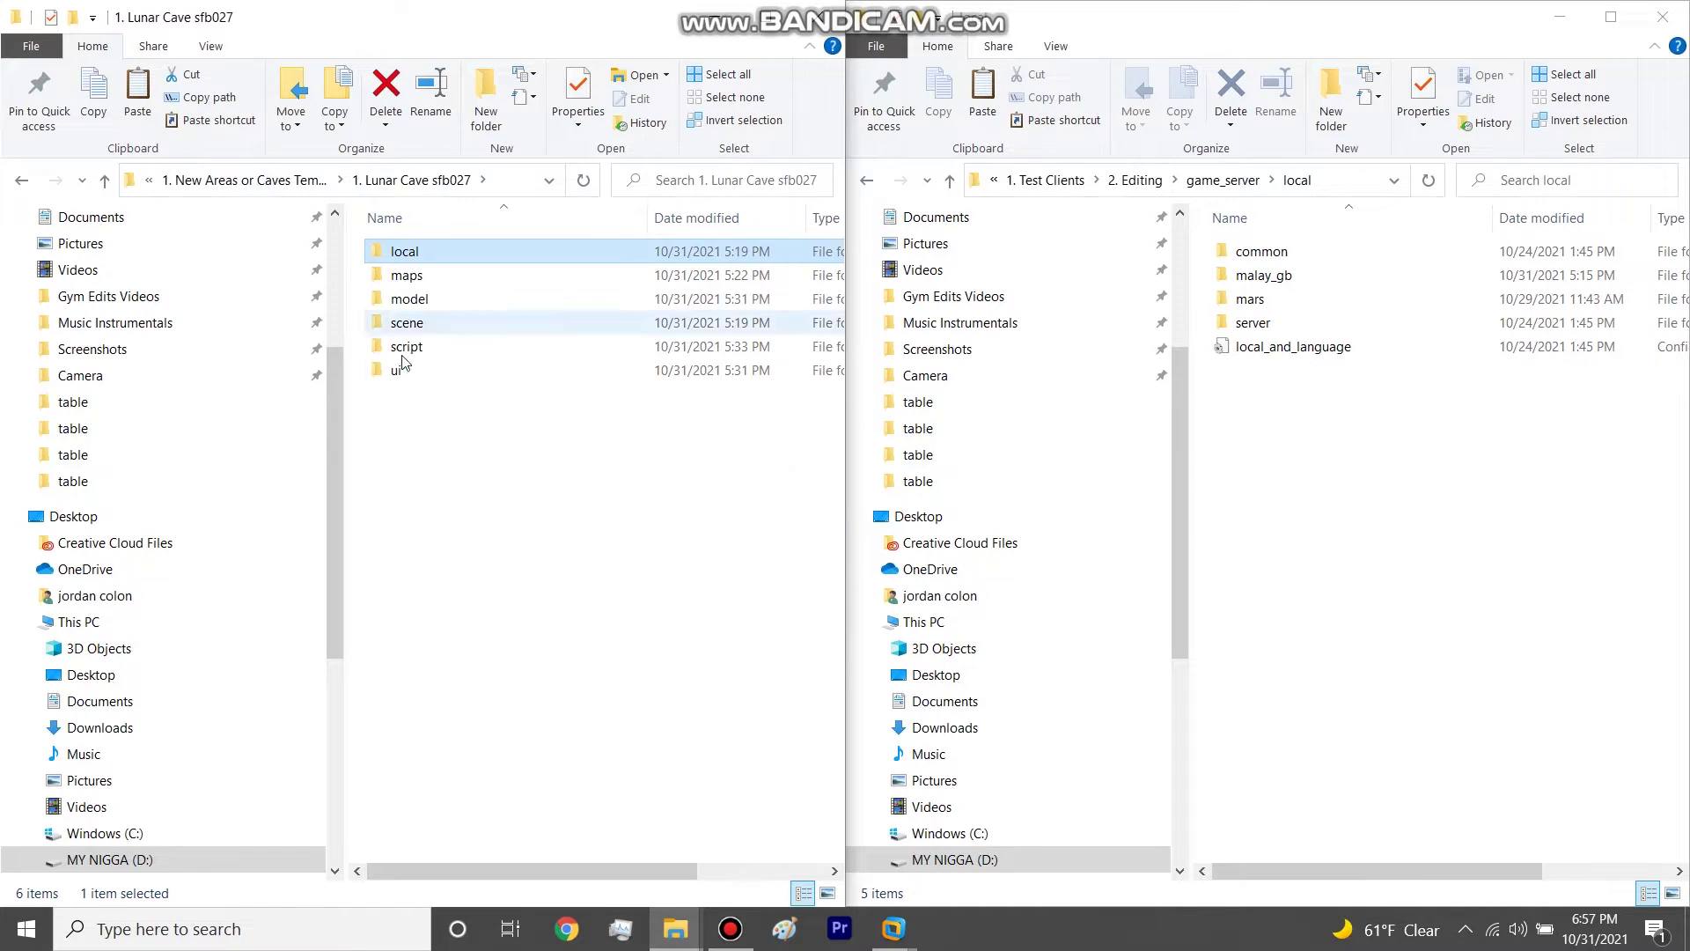
pyautogui.doubleClick(414, 351)
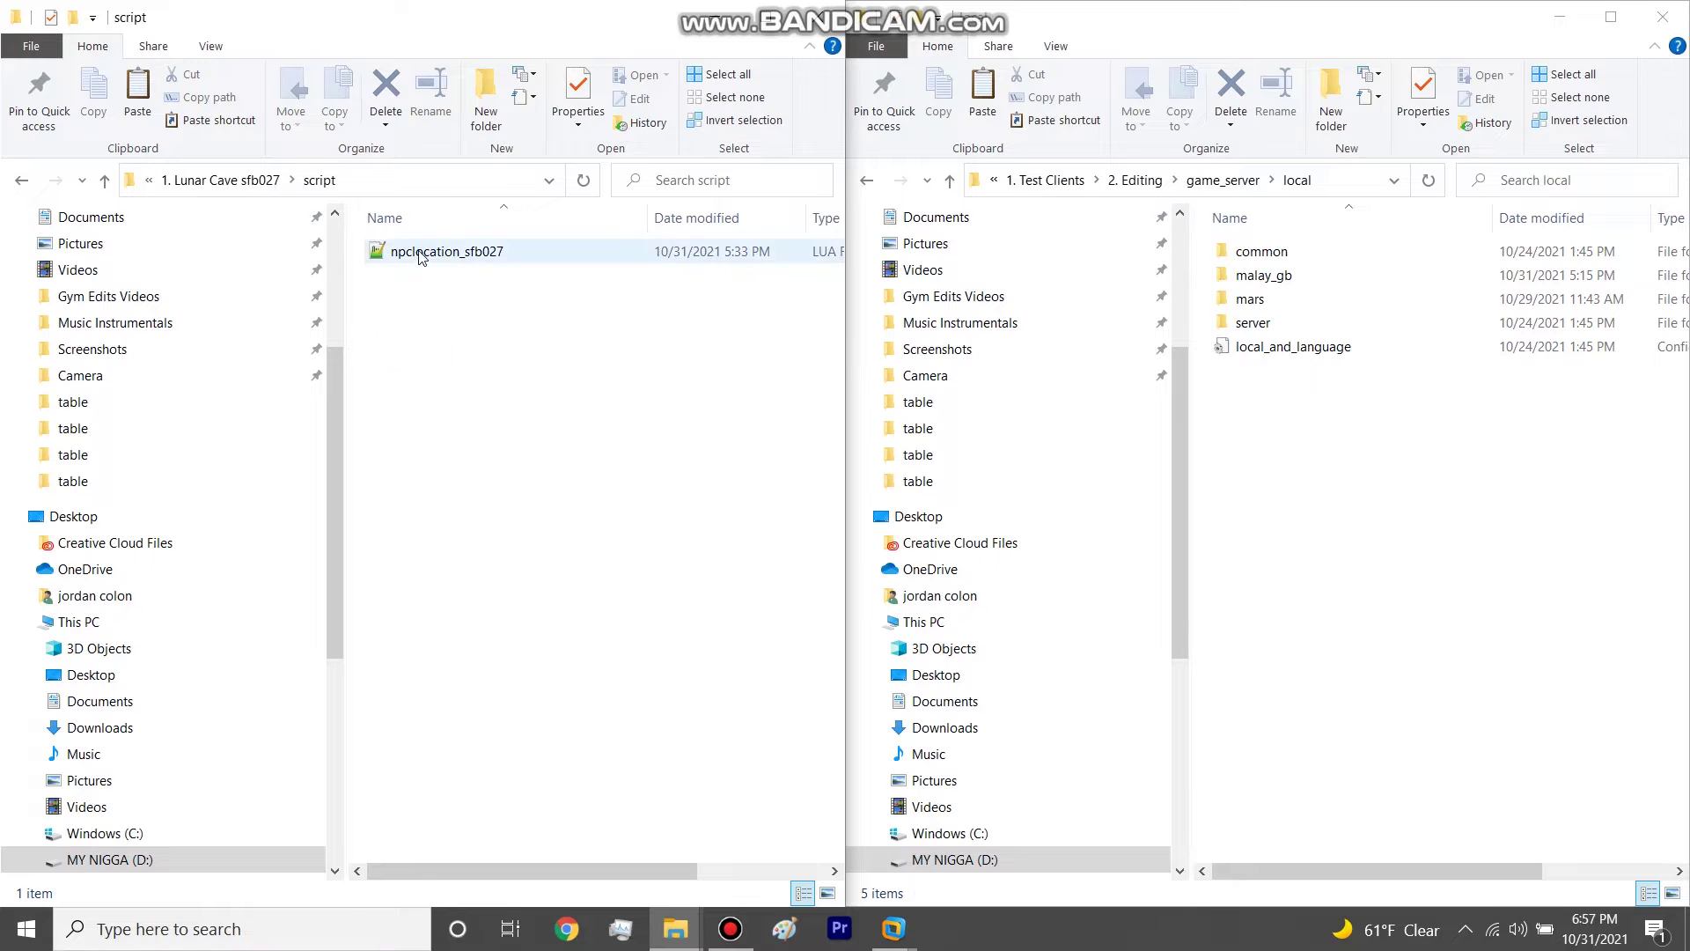
pyautogui.click(255, 179)
pyautogui.doubleClick(433, 249)
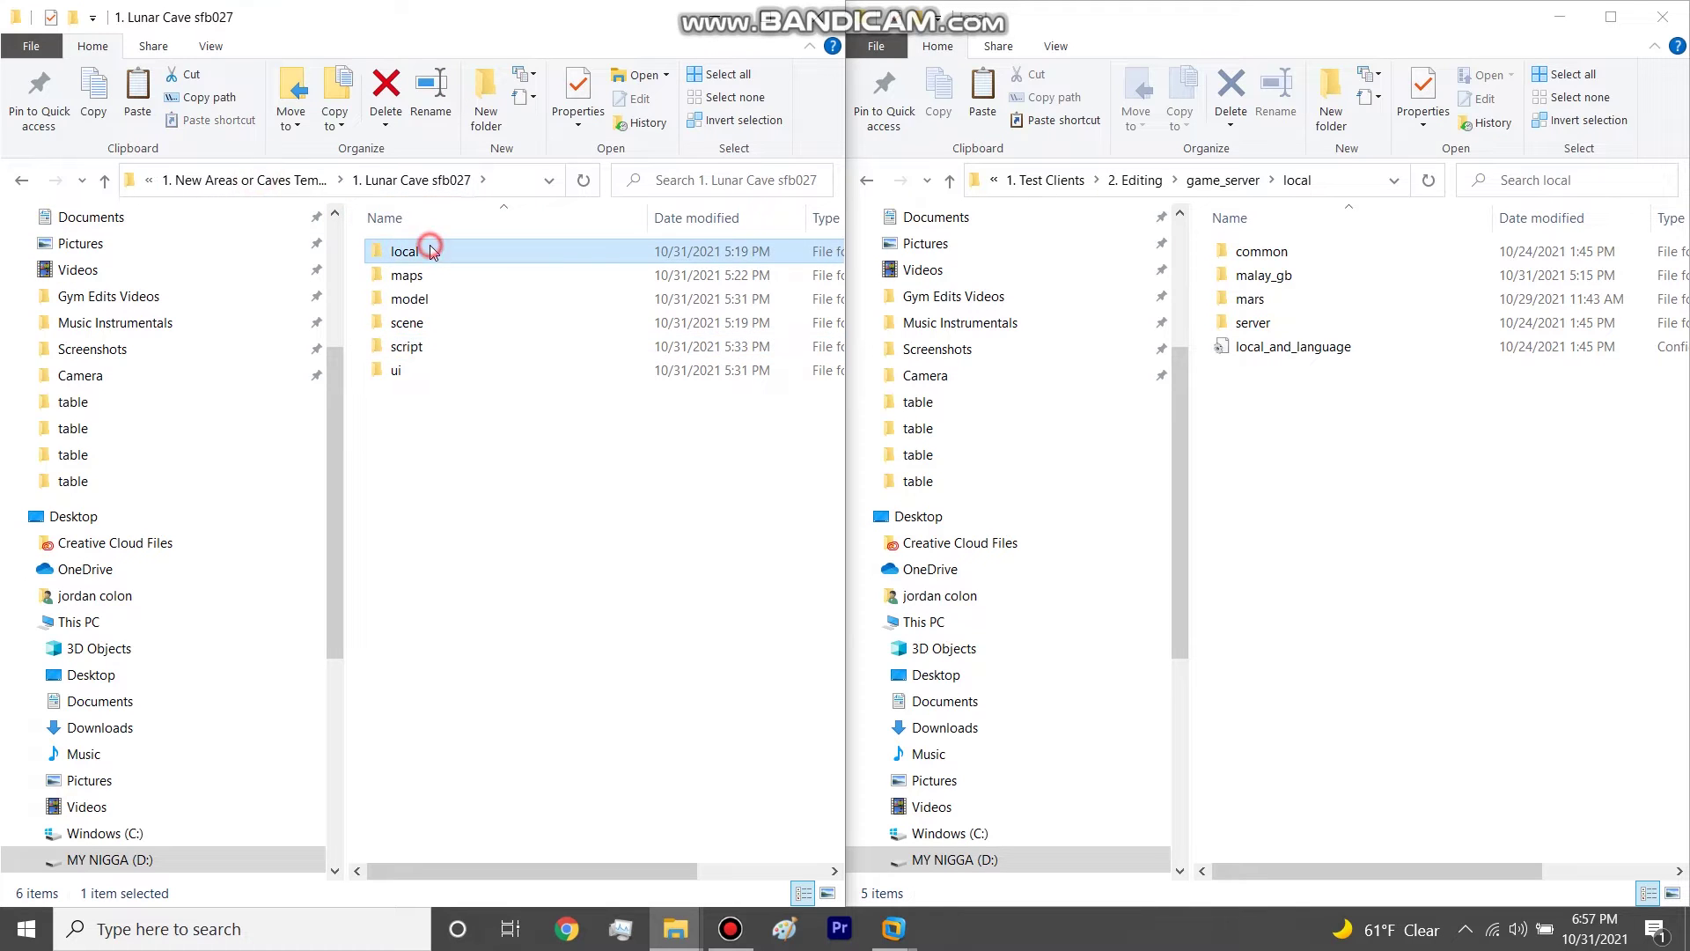
pyautogui.doubleClick(431, 251)
pyautogui.doubleClick(431, 251)
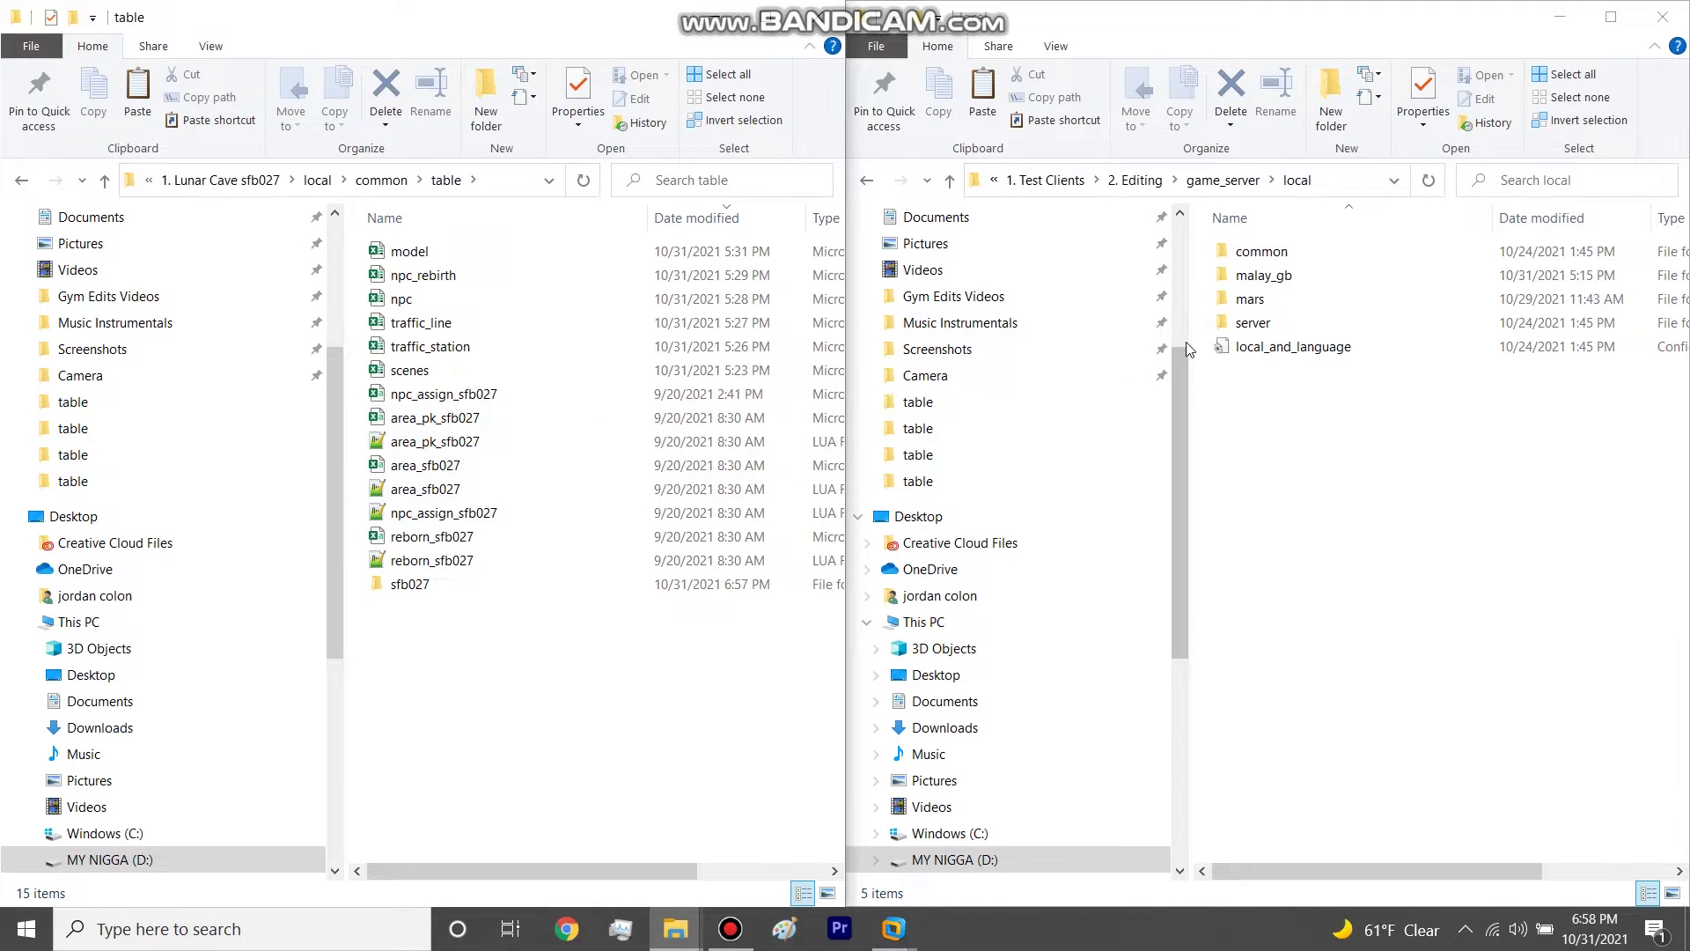
# Step: Copy the sfb027 files and folder, including npc_assign_sfb027, from the Lunar Cave table folder into the game_server local common table folder
pyautogui.doubleClick(1260, 251)
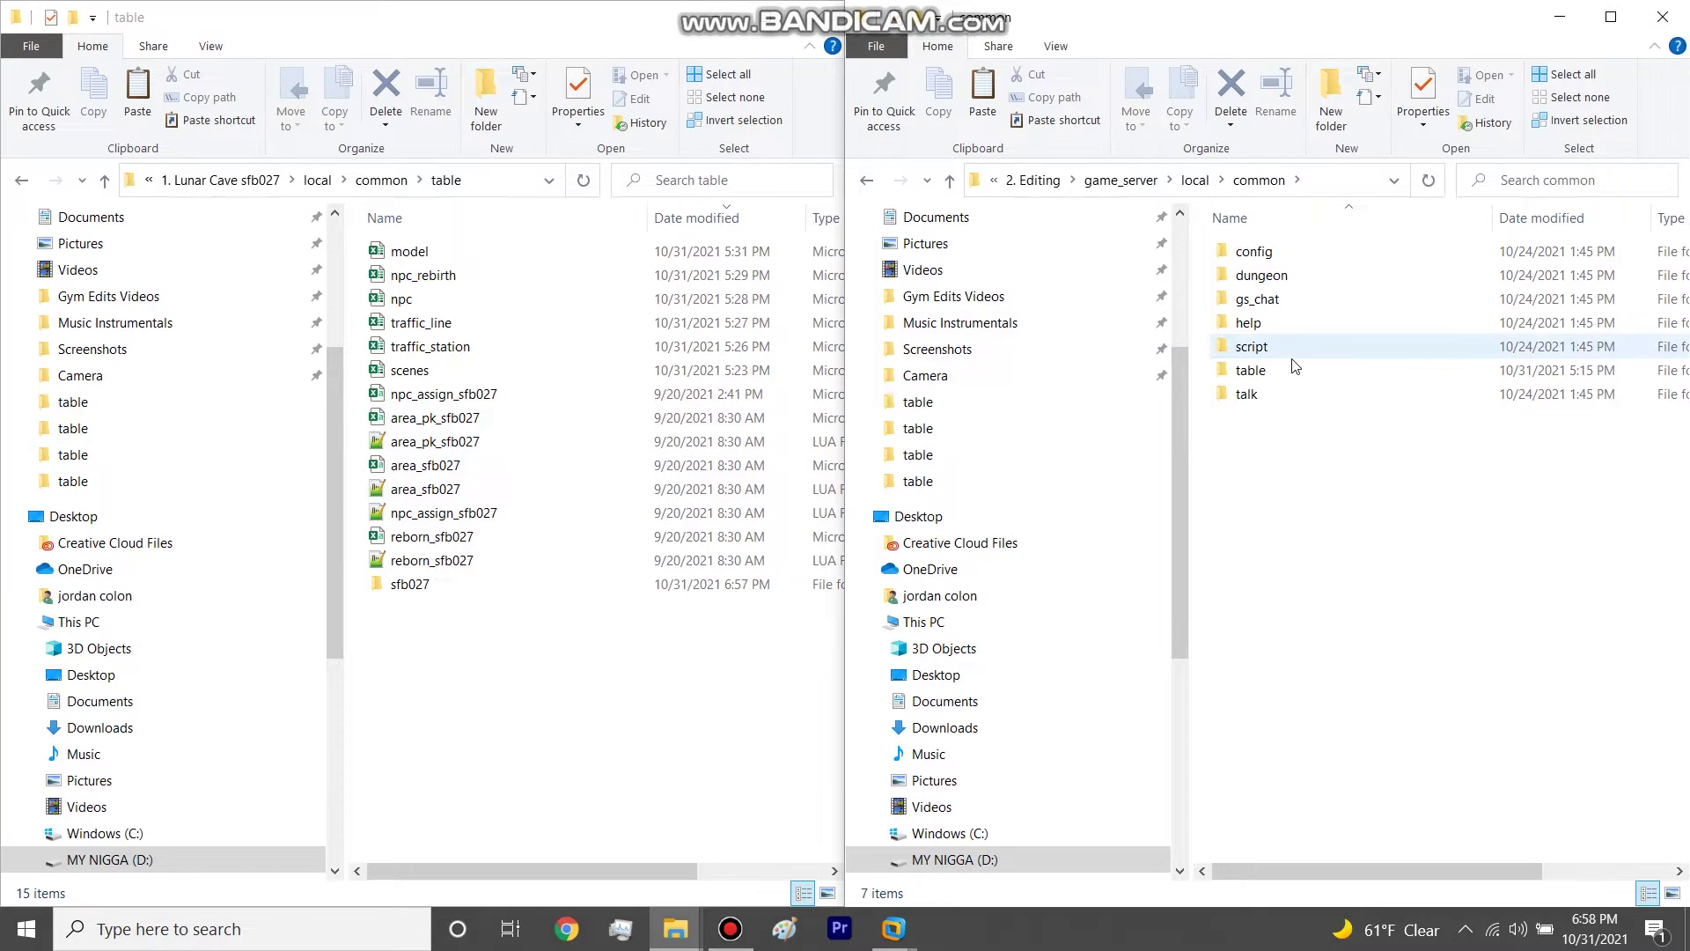
pyautogui.doubleClick(1292, 368)
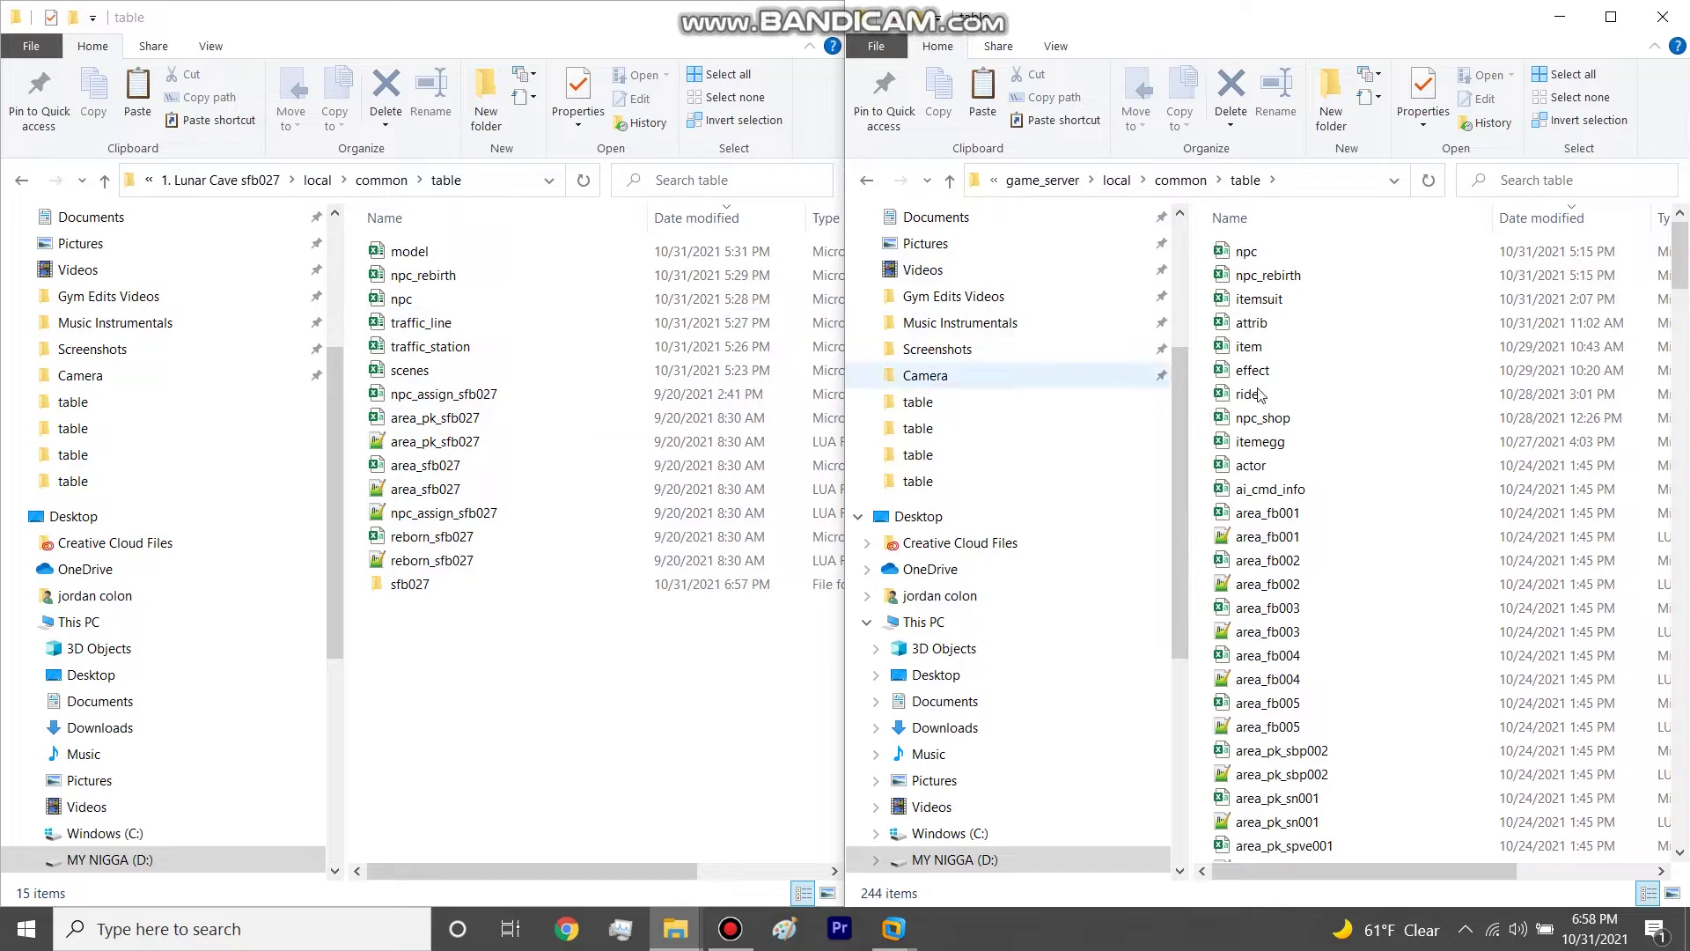
pyautogui.moveTo(360, 407); pyautogui.dragTo(448, 588)
pyautogui.click(1204, 273)
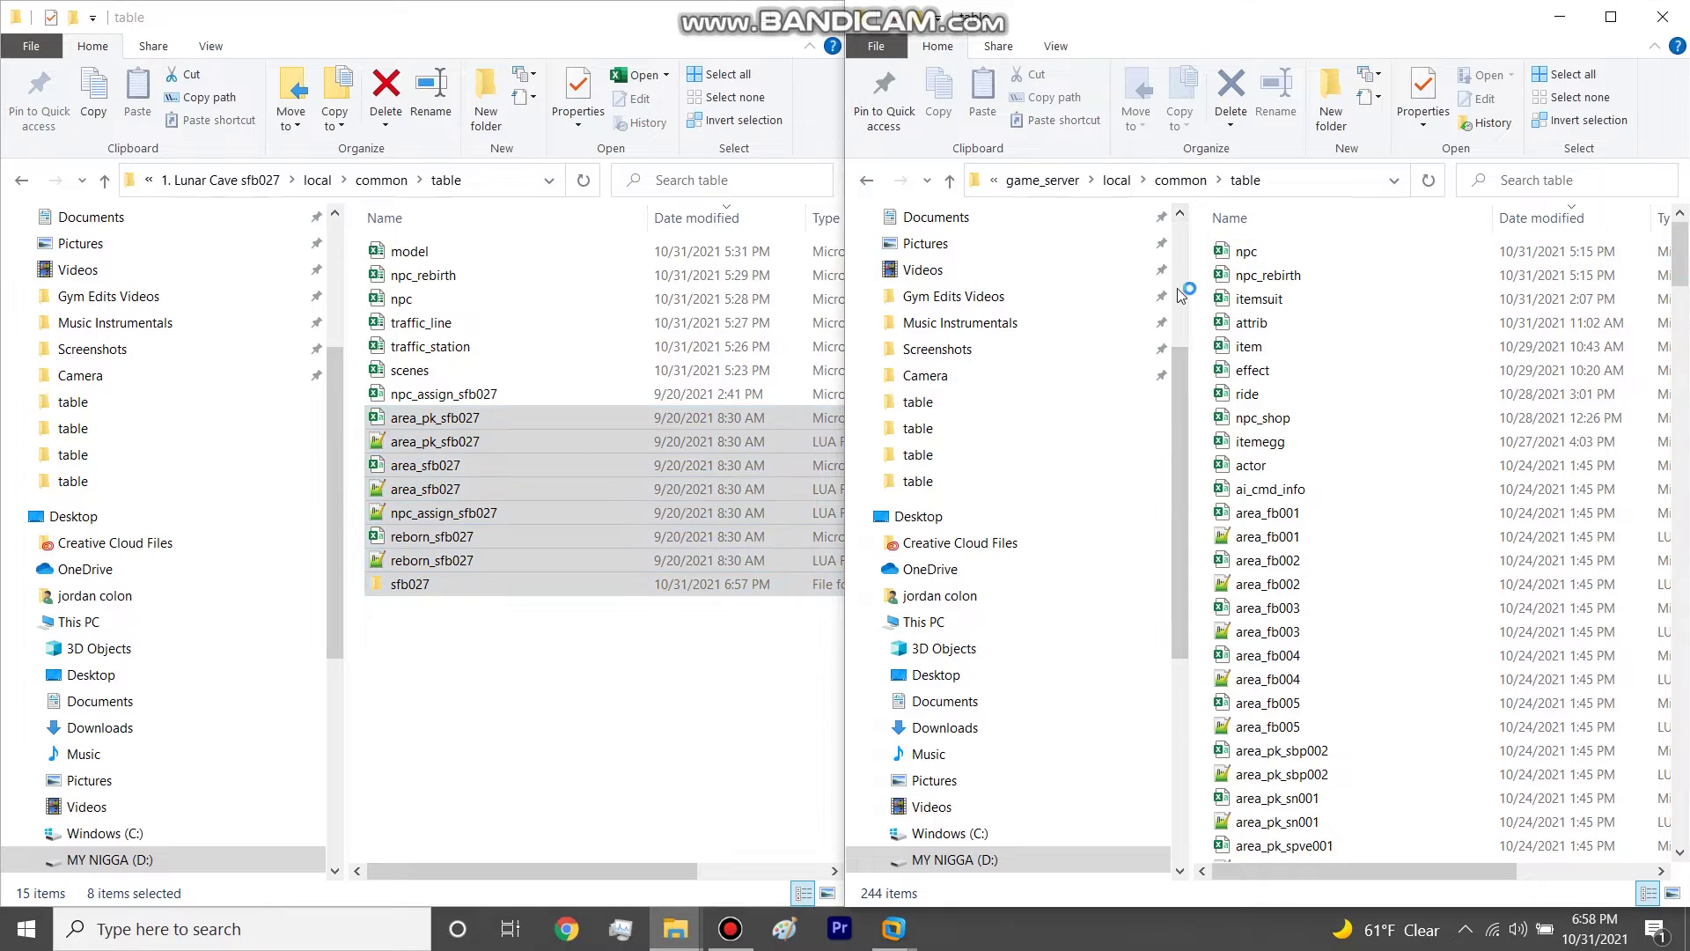
pyautogui.click(460, 393)
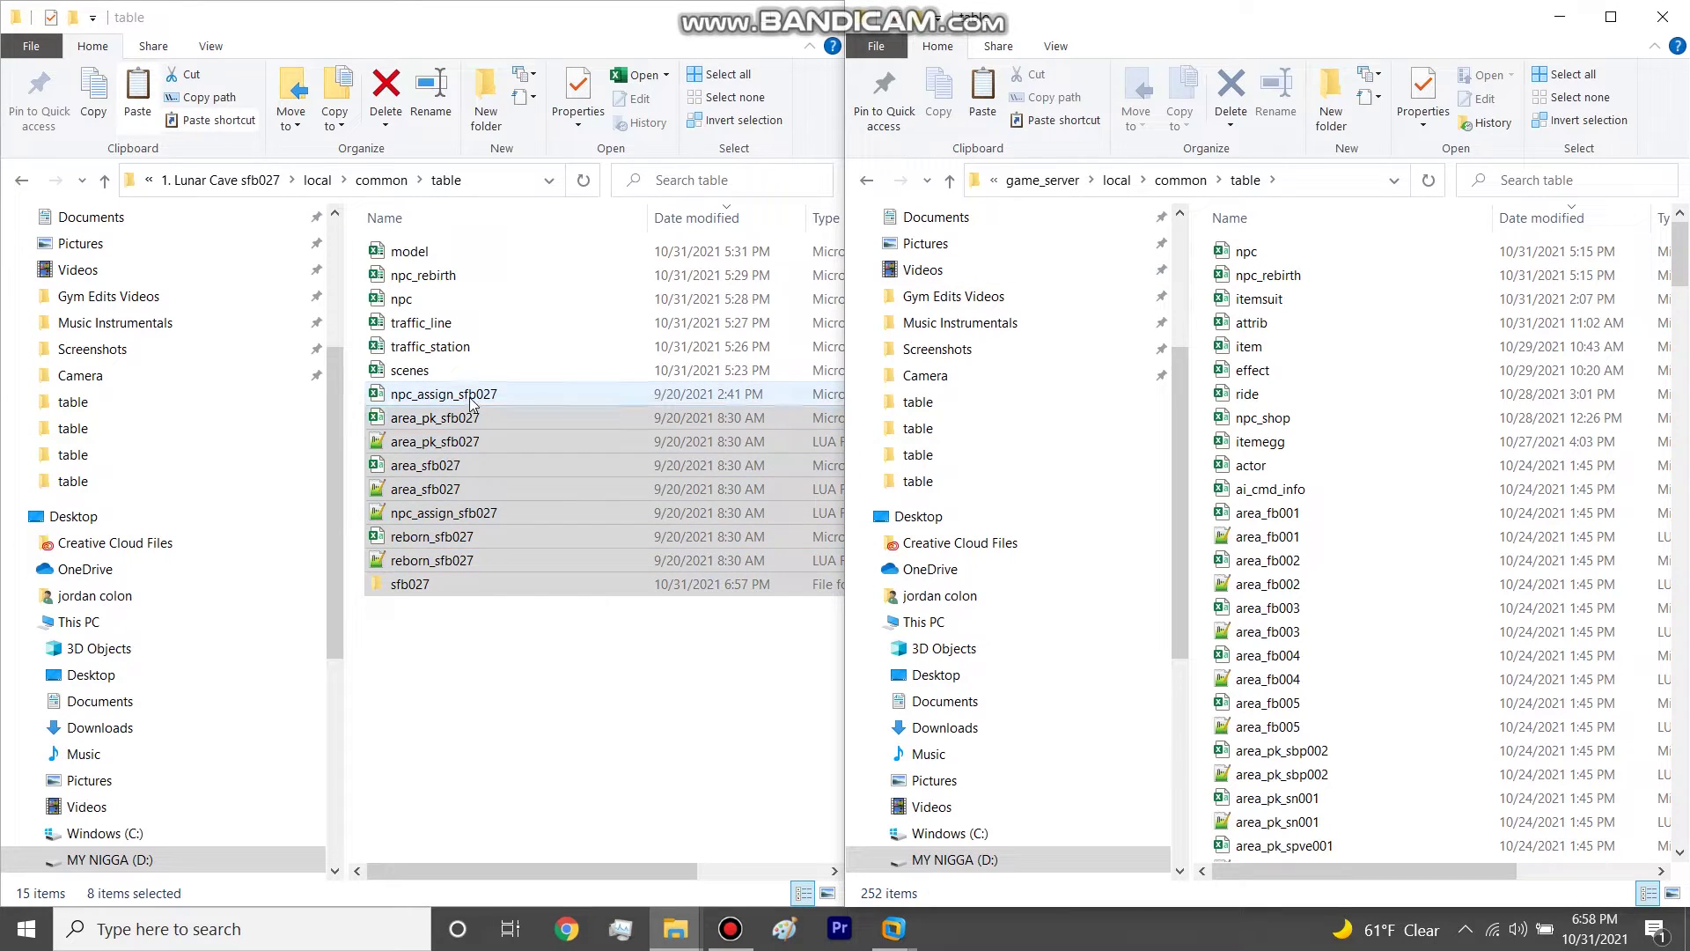
pyautogui.click(1206, 288)
pyautogui.hotkey('ctrl', 'v')
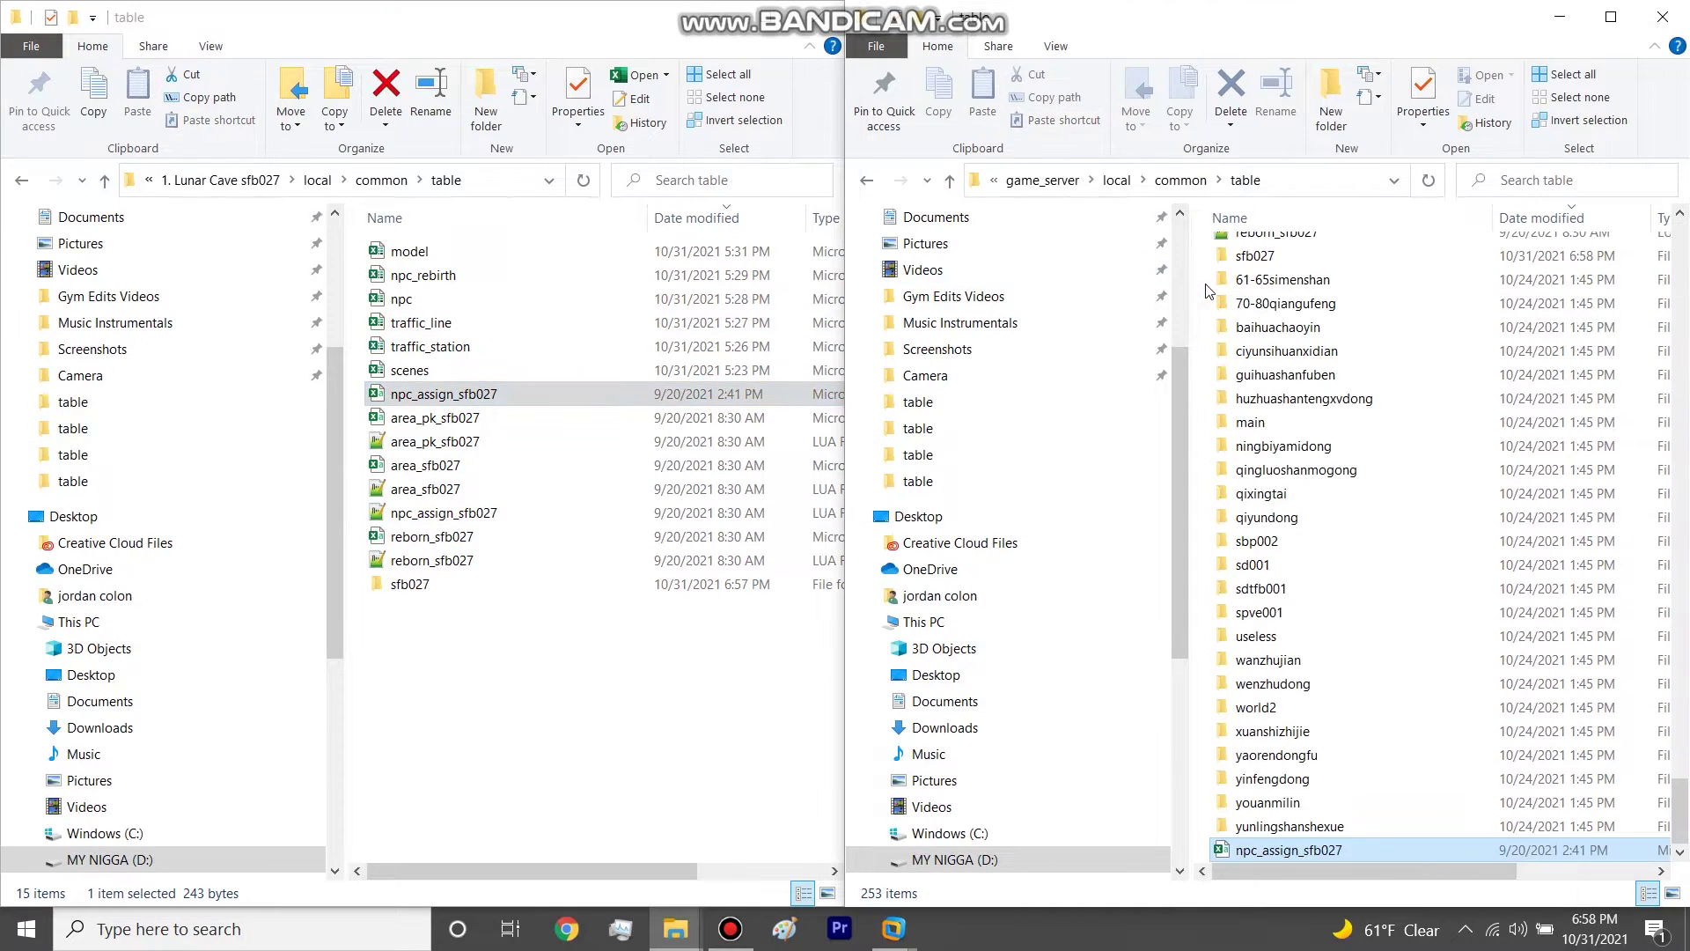
# Step: Review the sfb027 items in the Lunar Cave table folder and look through the game_server table folder
pyautogui.moveTo(489, 634); pyautogui.dragTo(472, 537)
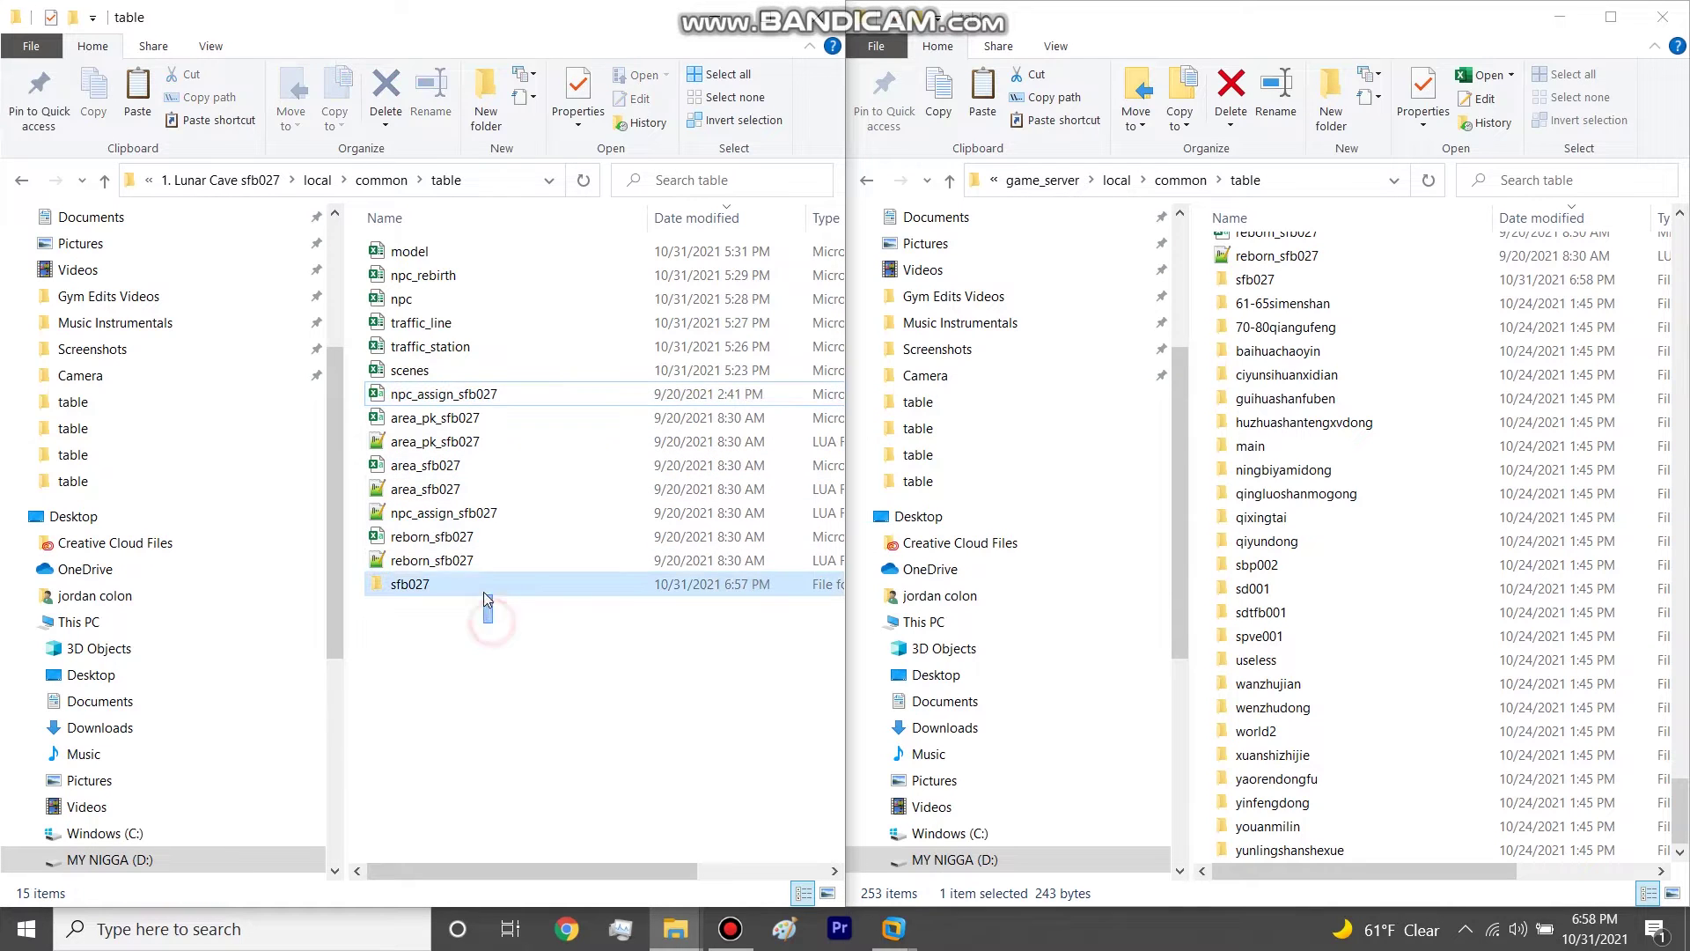
pyautogui.click(465, 635)
pyautogui.moveTo(359, 565); pyautogui.dragTo(468, 397)
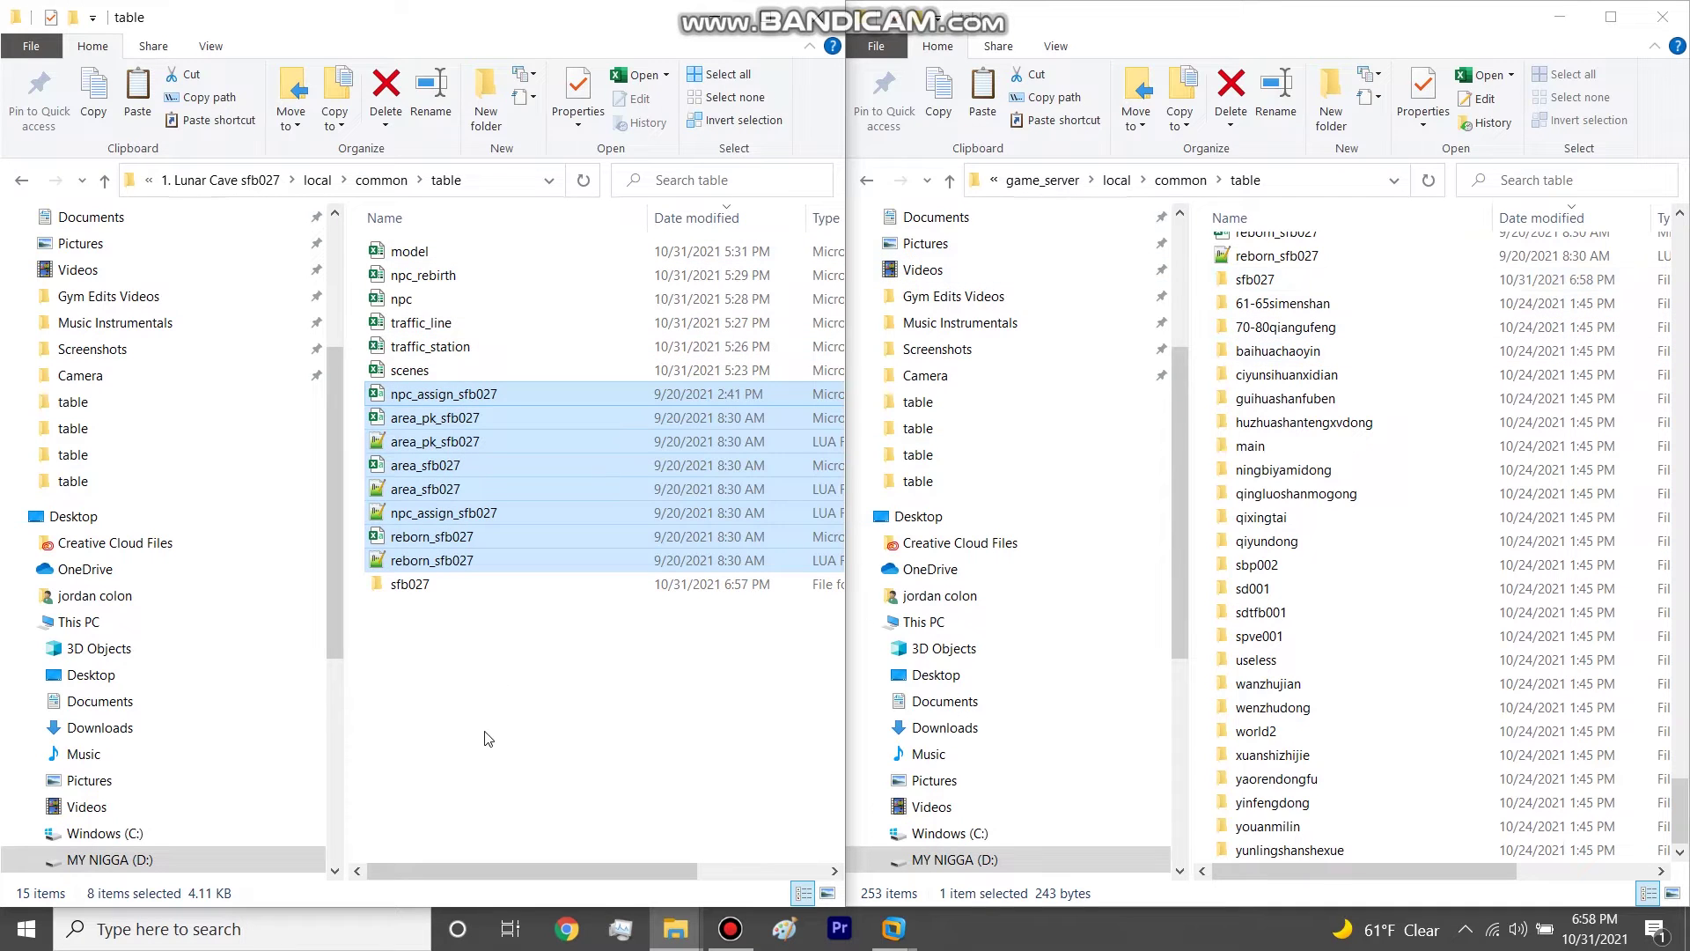
pyautogui.click(498, 709)
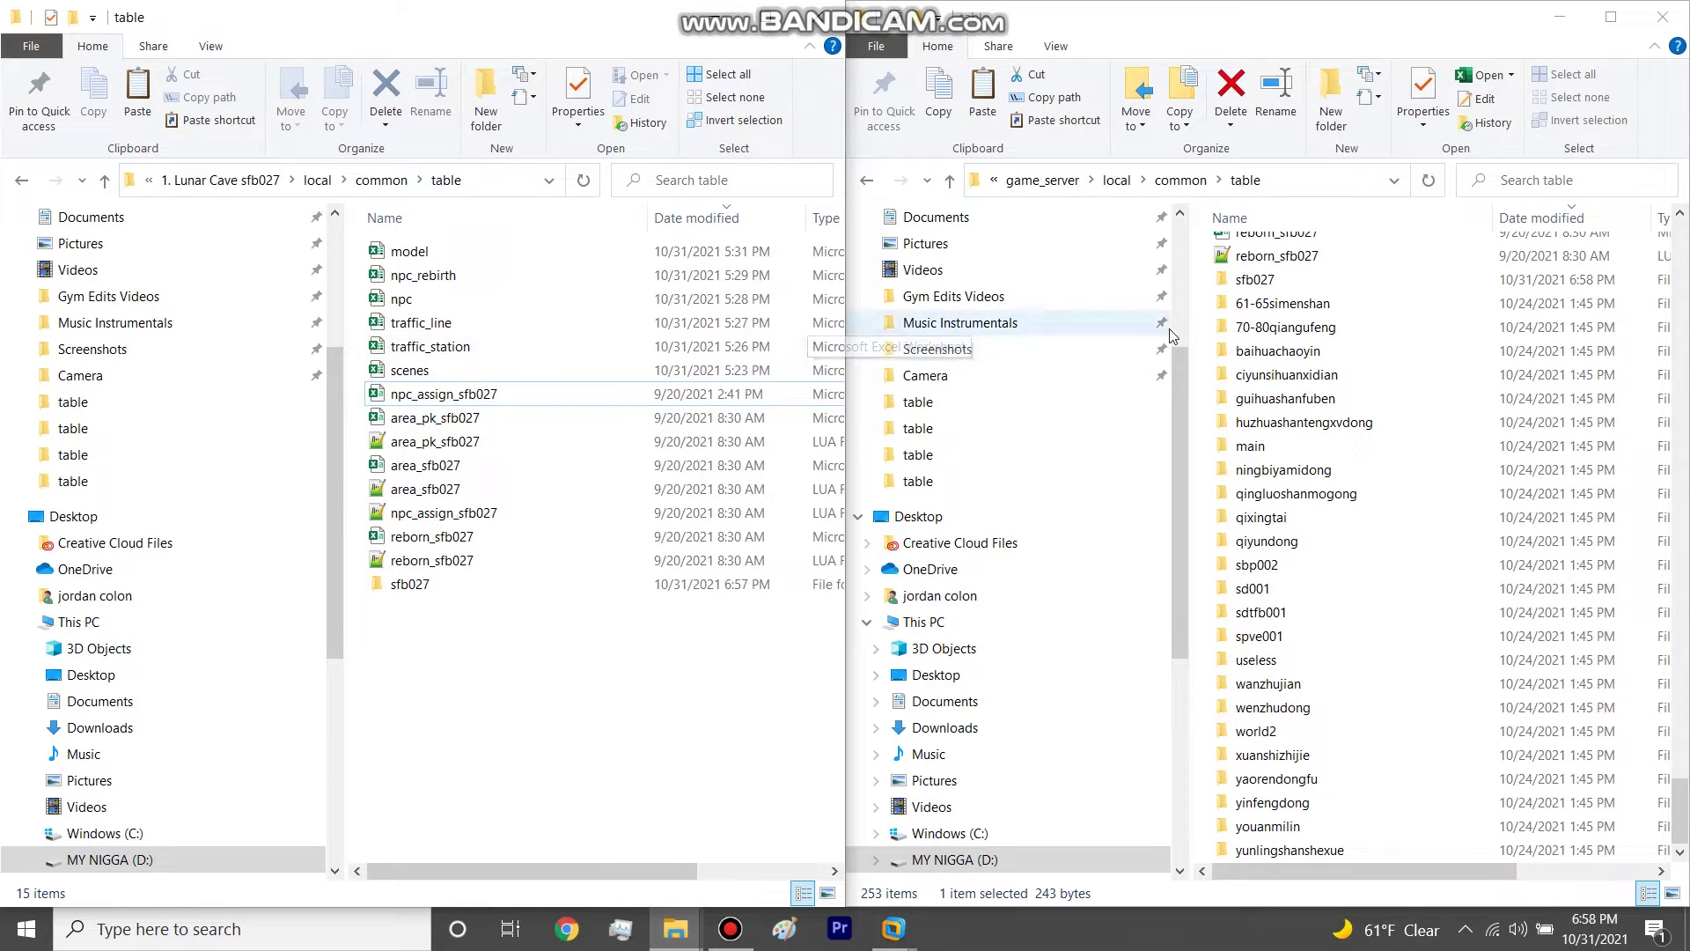
pyautogui.scroll(20, 1328, 315)
pyautogui.scroll(15, 1328, 315)
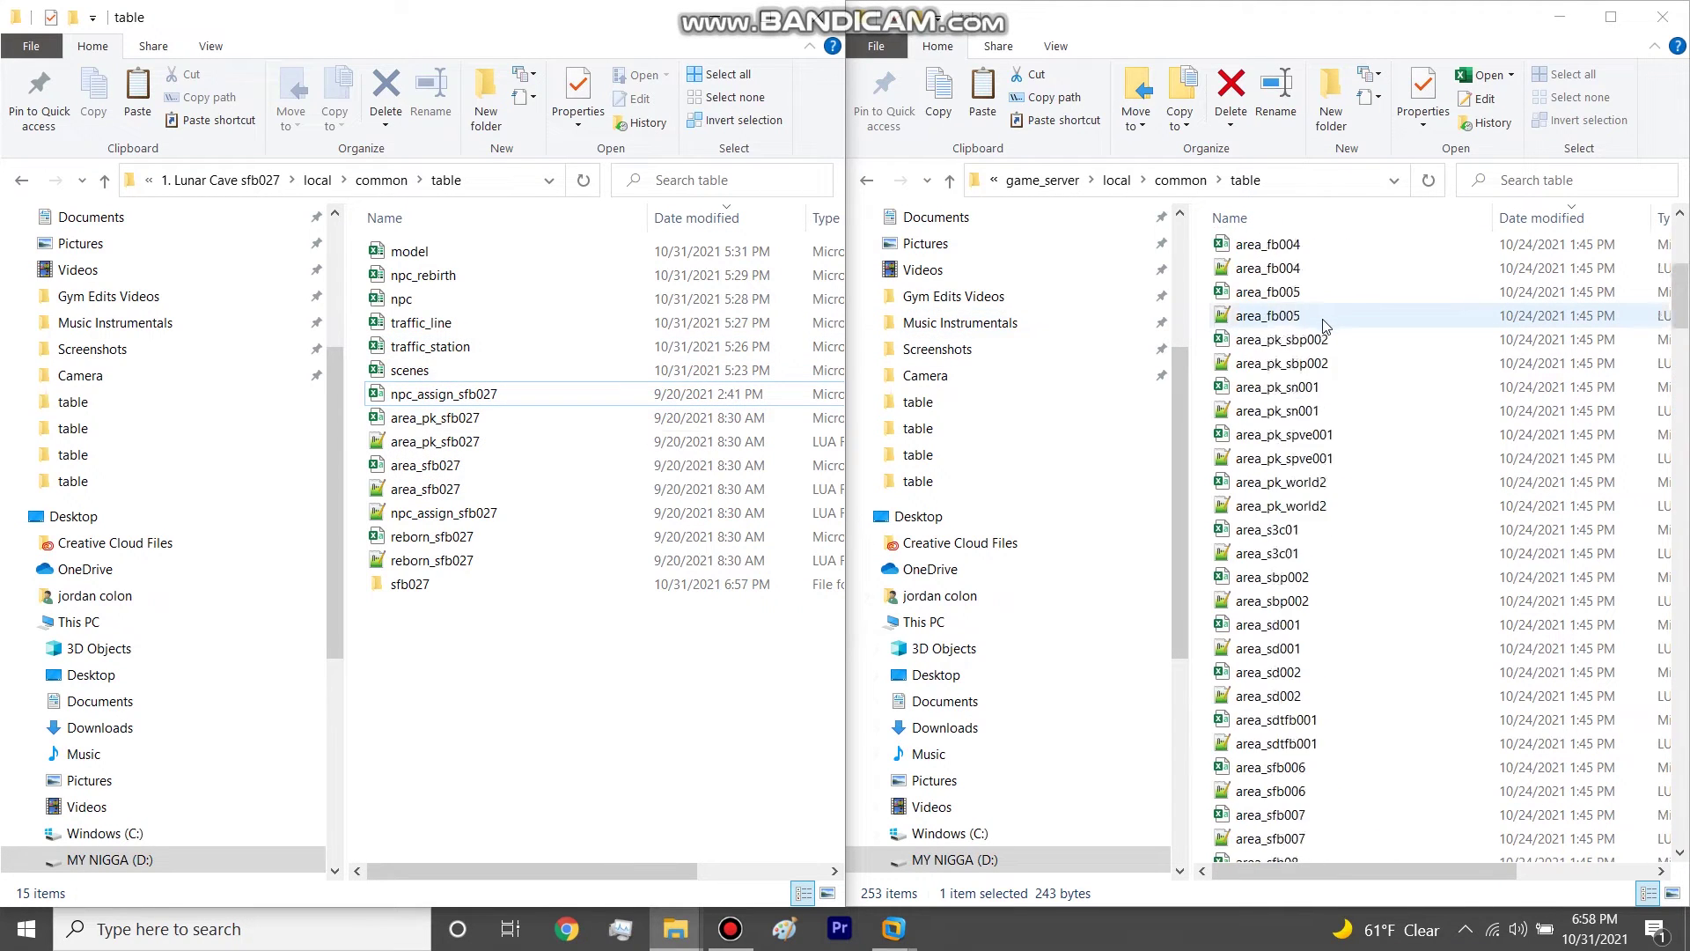
# Step: Open the Lunar Cave scenes spreadsheet and widen columns E to I to make the file paths readable
pyautogui.doubleClick(426, 370)
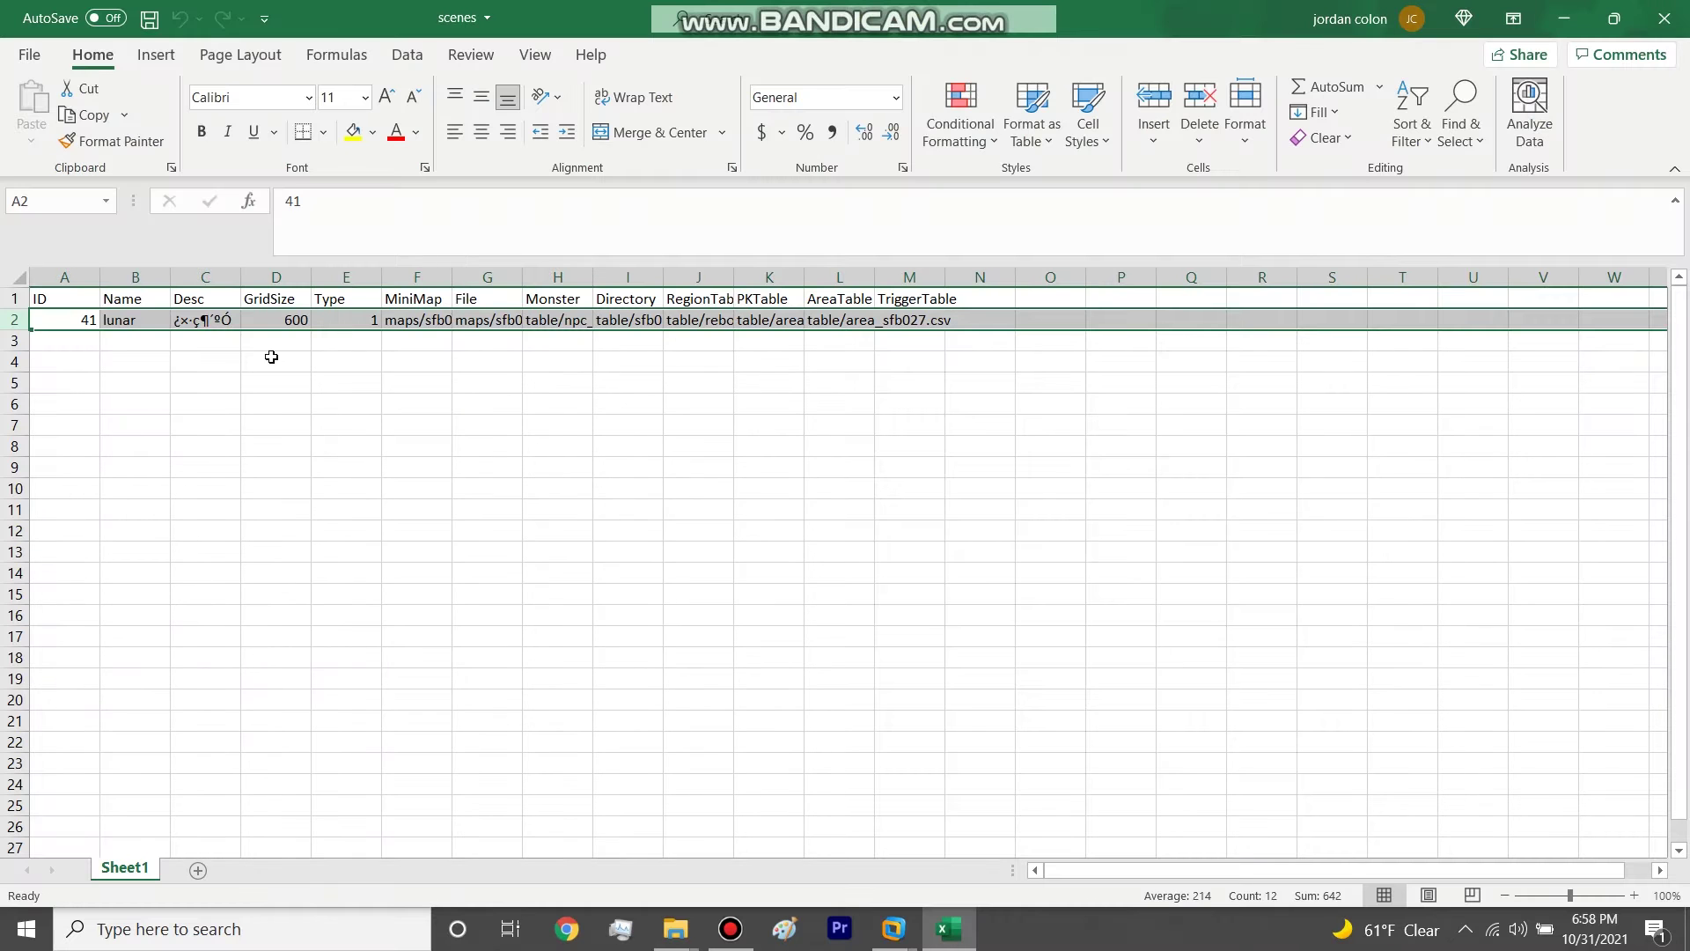
pyautogui.click(271, 357)
pyautogui.moveTo(505, 272); pyautogui.dragTo(547, 272)
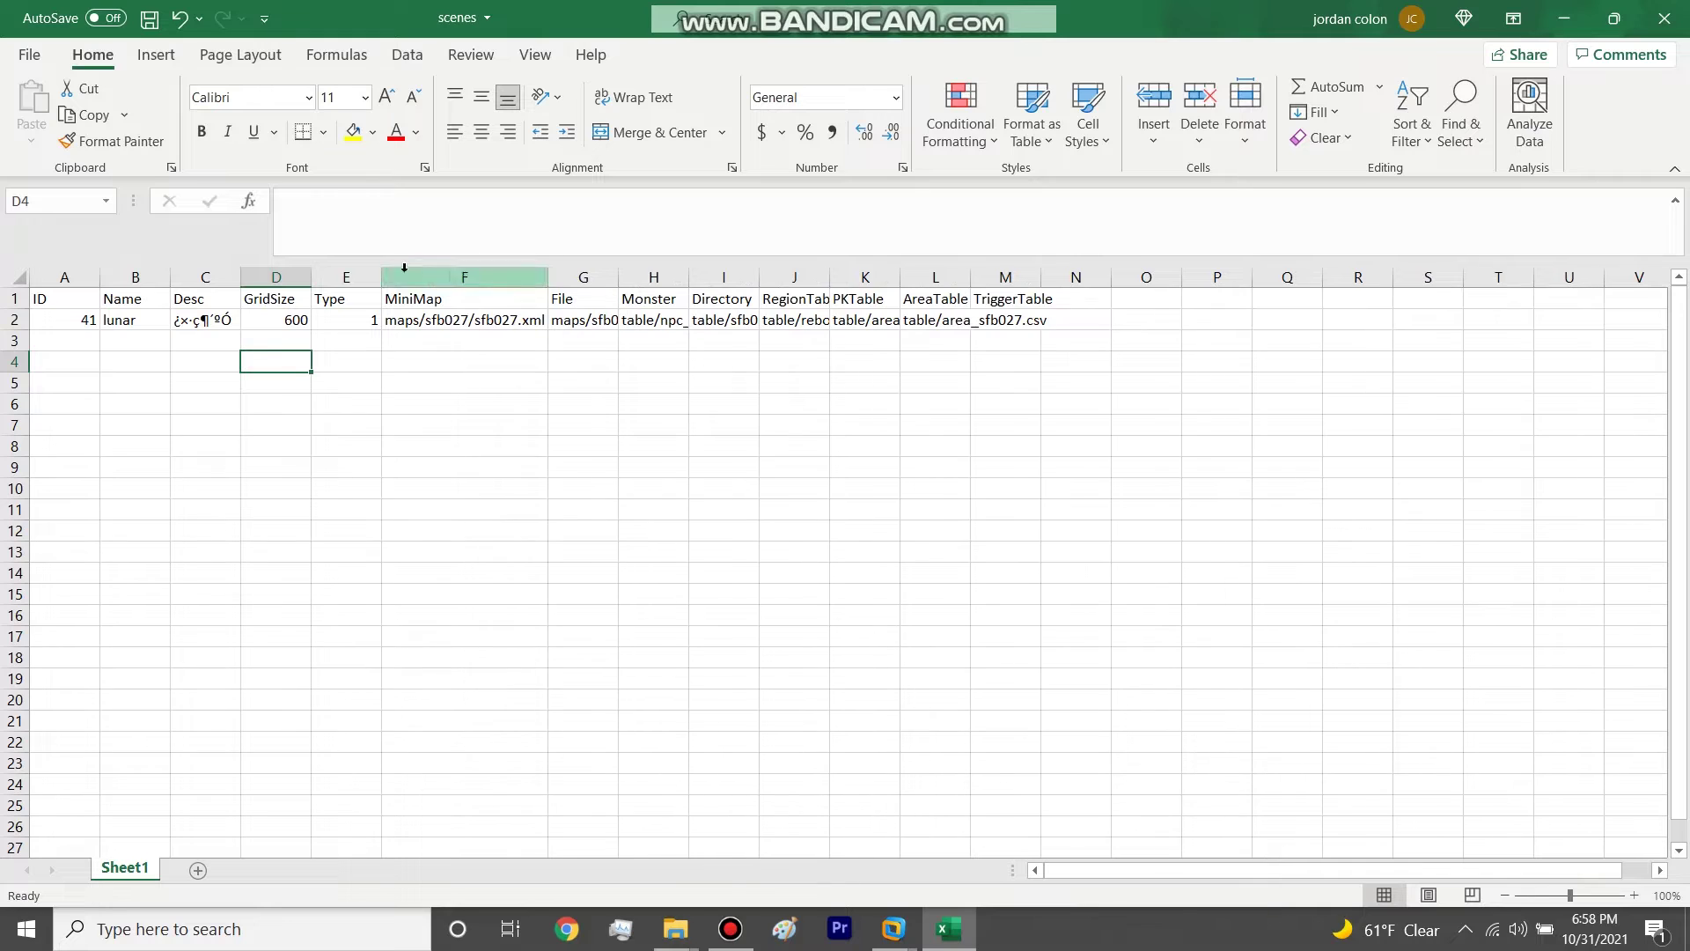
pyautogui.moveTo(379, 277); pyautogui.dragTo(435, 276)
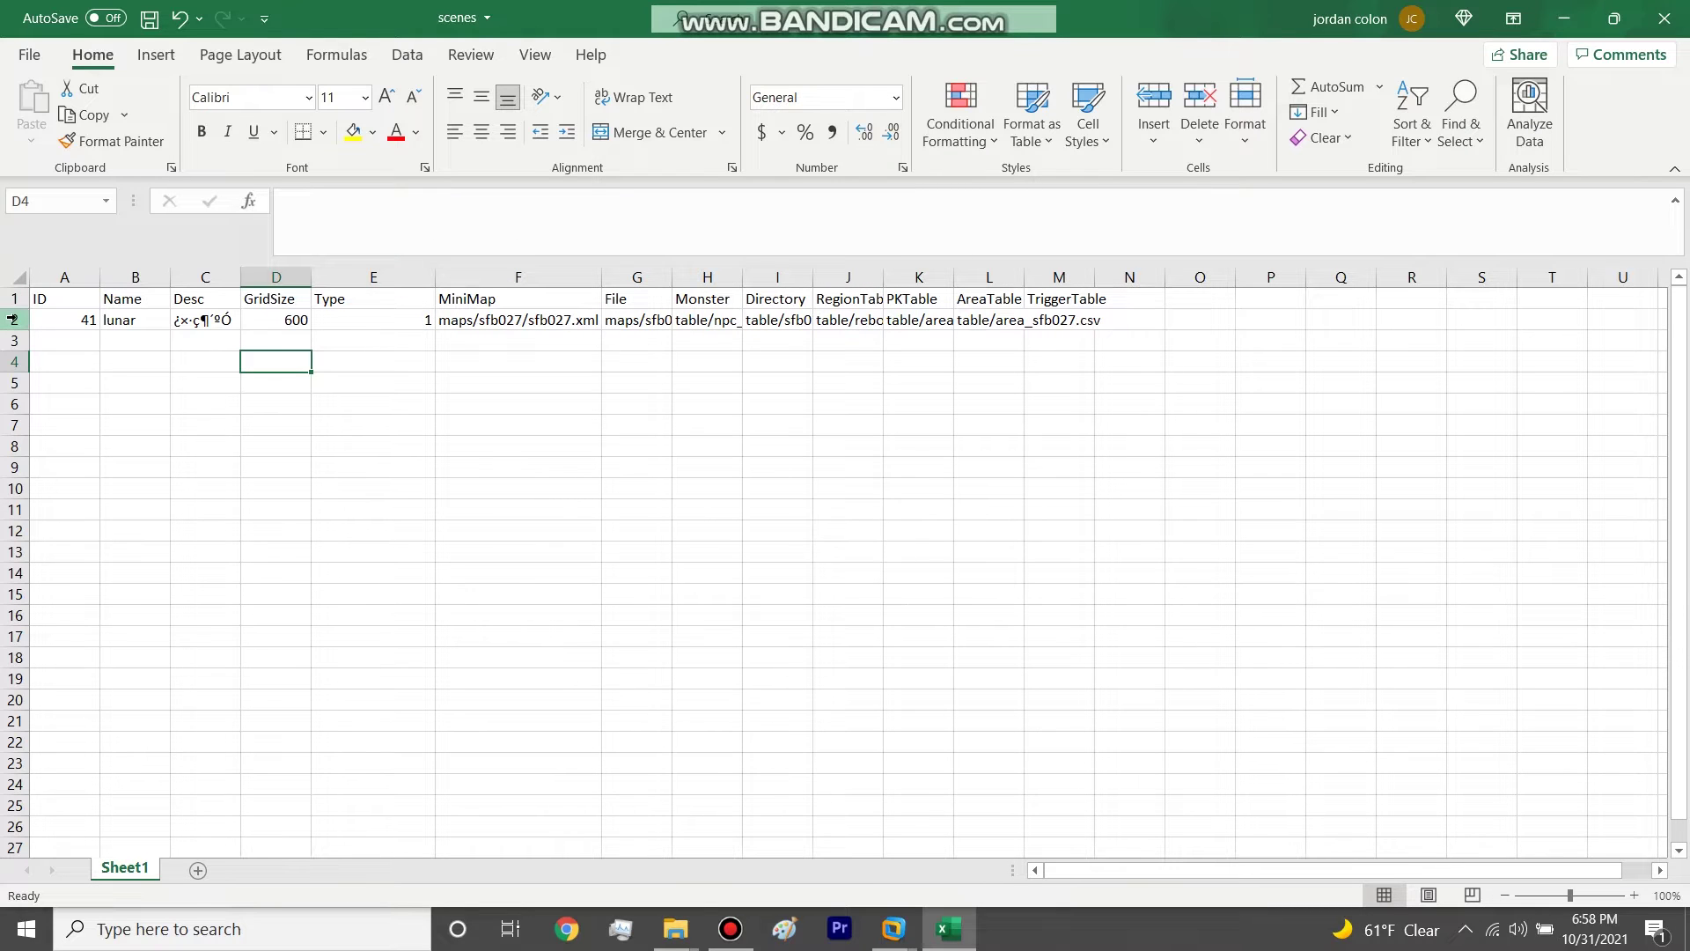
pyautogui.moveTo(753, 274); pyautogui.dragTo(1045, 276)
pyautogui.moveTo(602, 274); pyautogui.dragTo(783, 275)
# Step: Examine the lunar row's MiniMap, File, Monster, Directory, region, PKTable and AreaTable paths
pyautogui.click(718, 322)
pyautogui.click(592, 328)
pyautogui.click(672, 320)
pyautogui.click(586, 326)
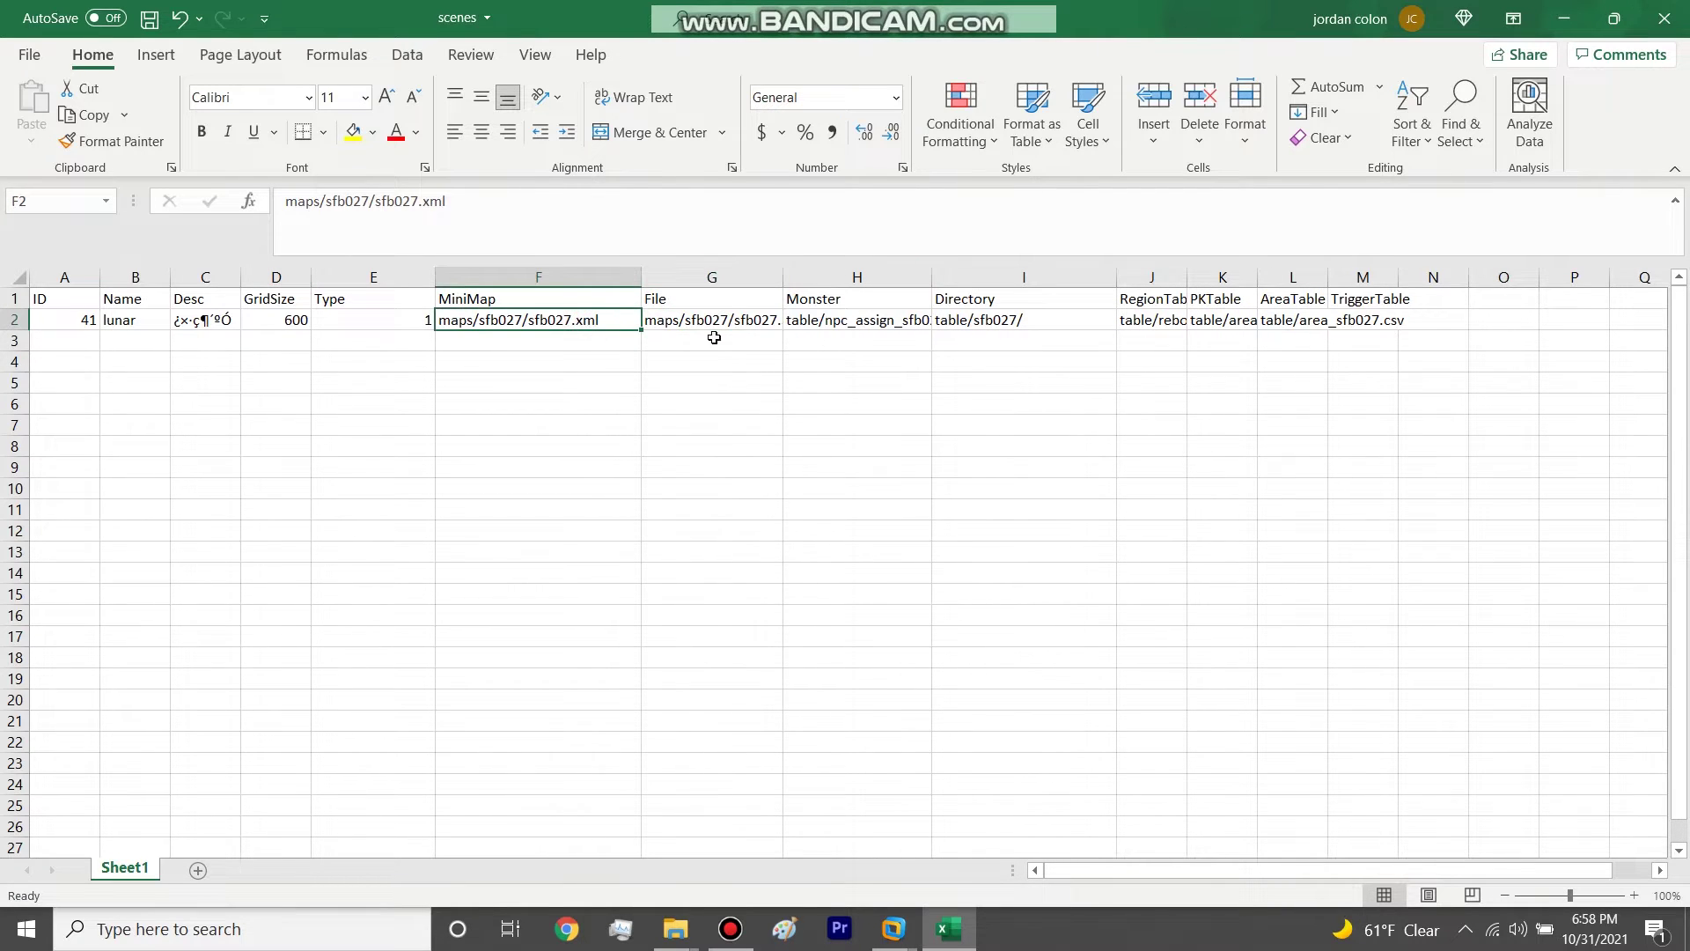
pyautogui.click(852, 320)
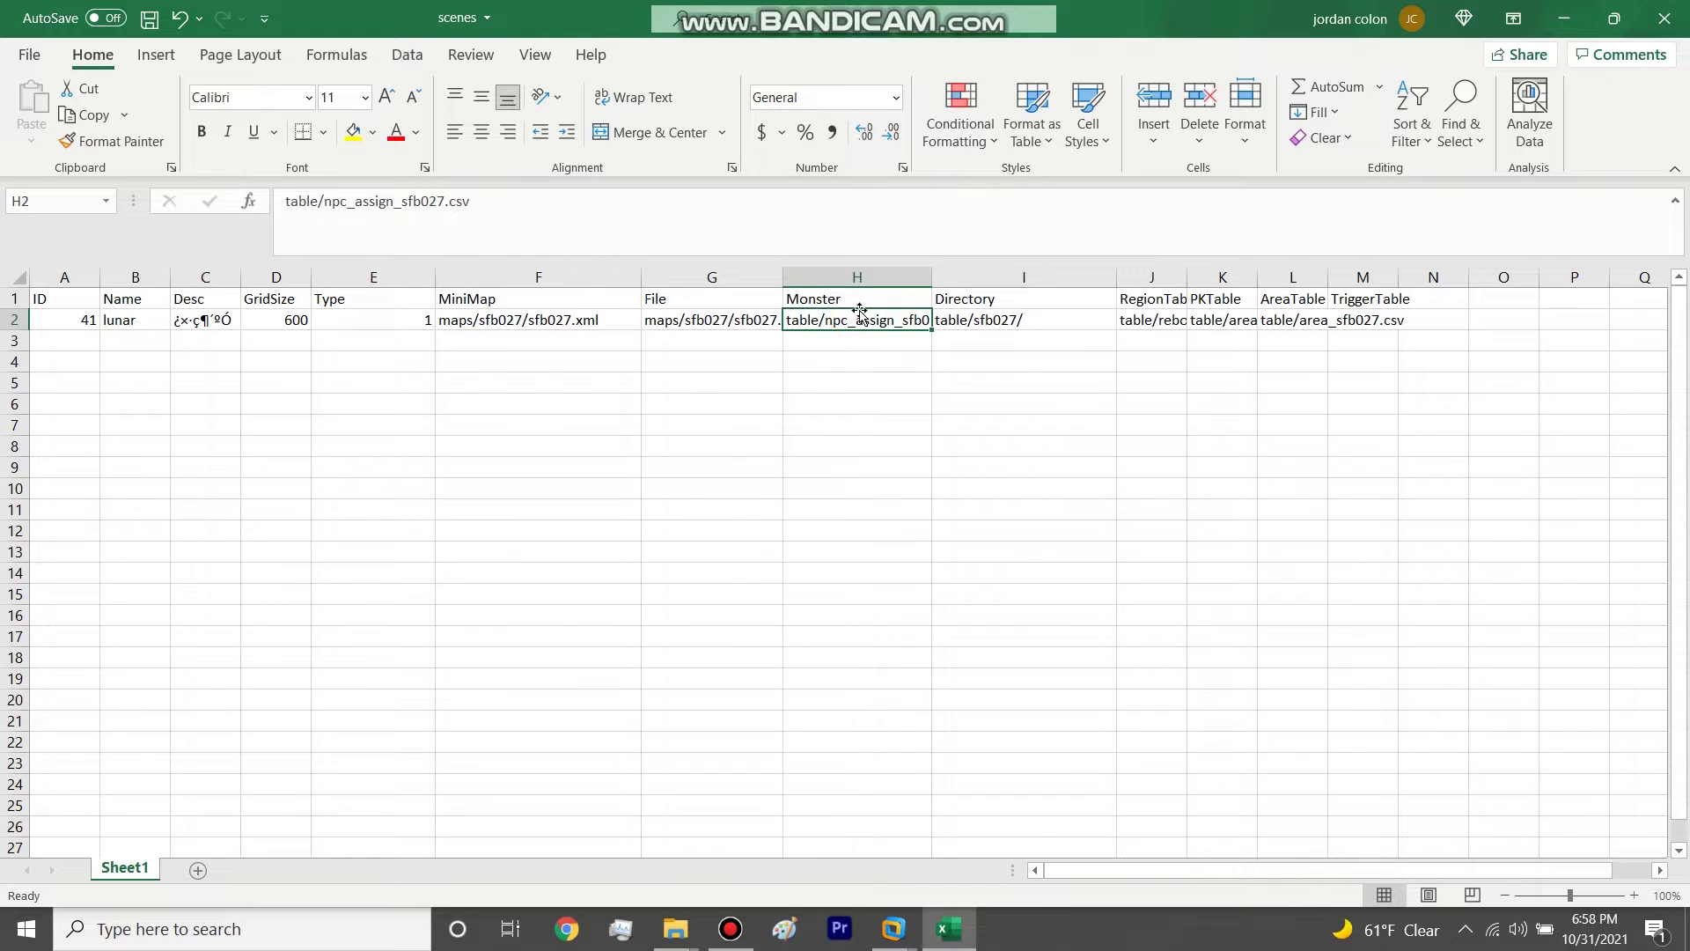
pyautogui.click(980, 321)
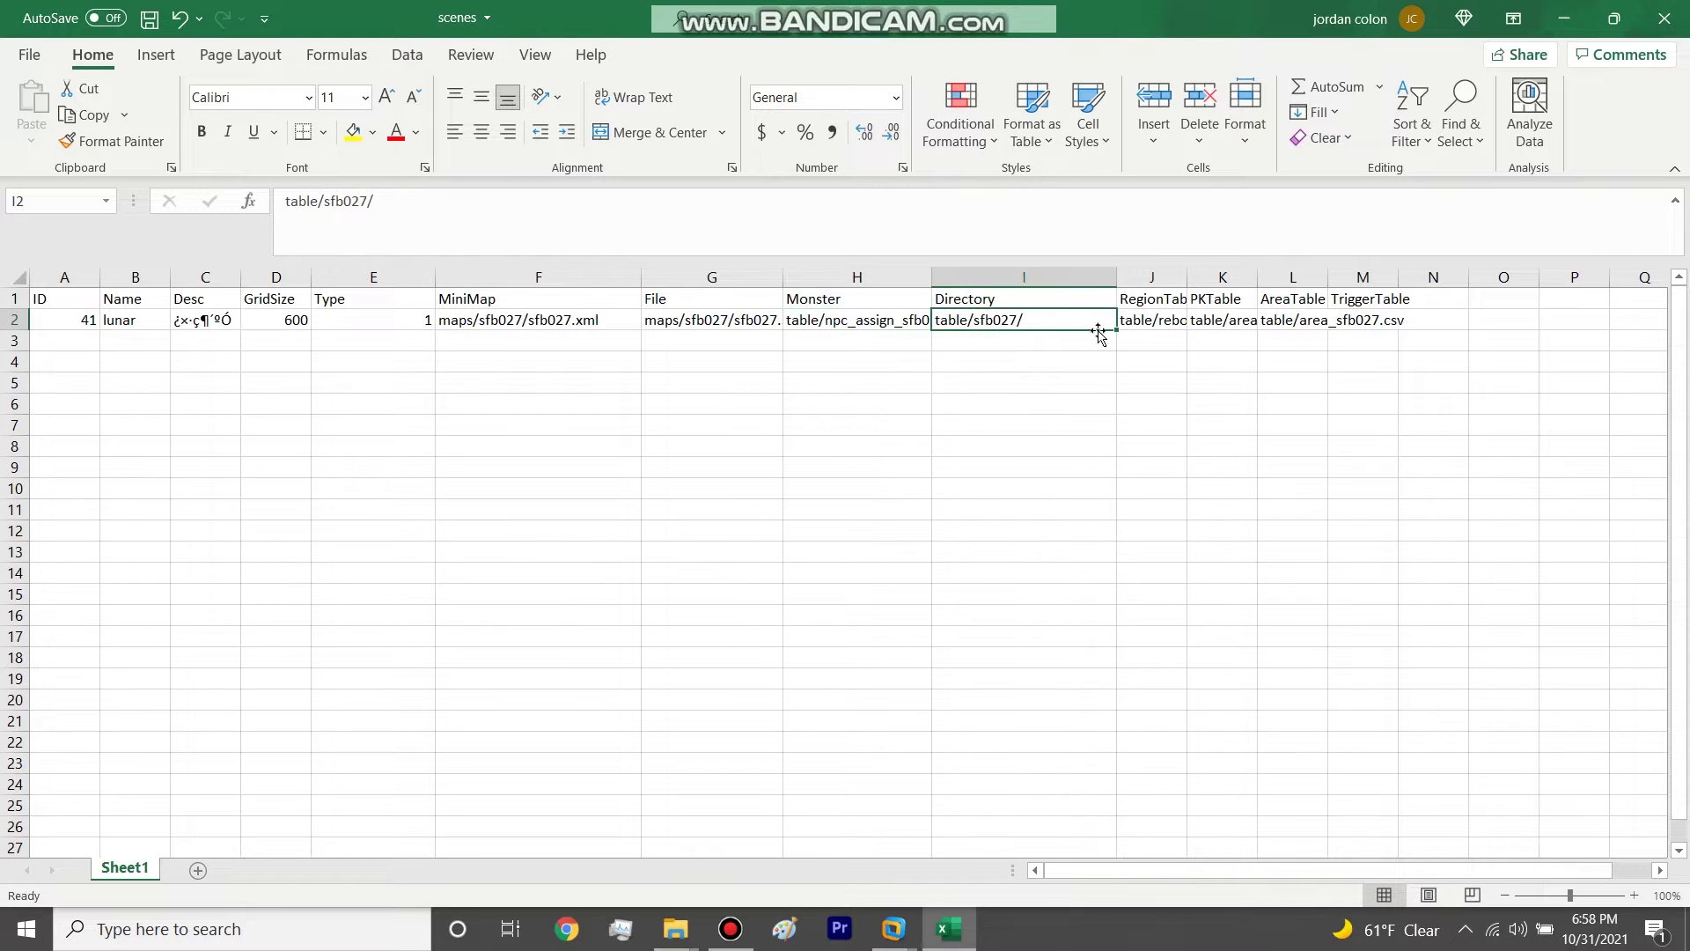
pyautogui.click(1152, 322)
pyautogui.click(1234, 326)
pyautogui.click(1290, 325)
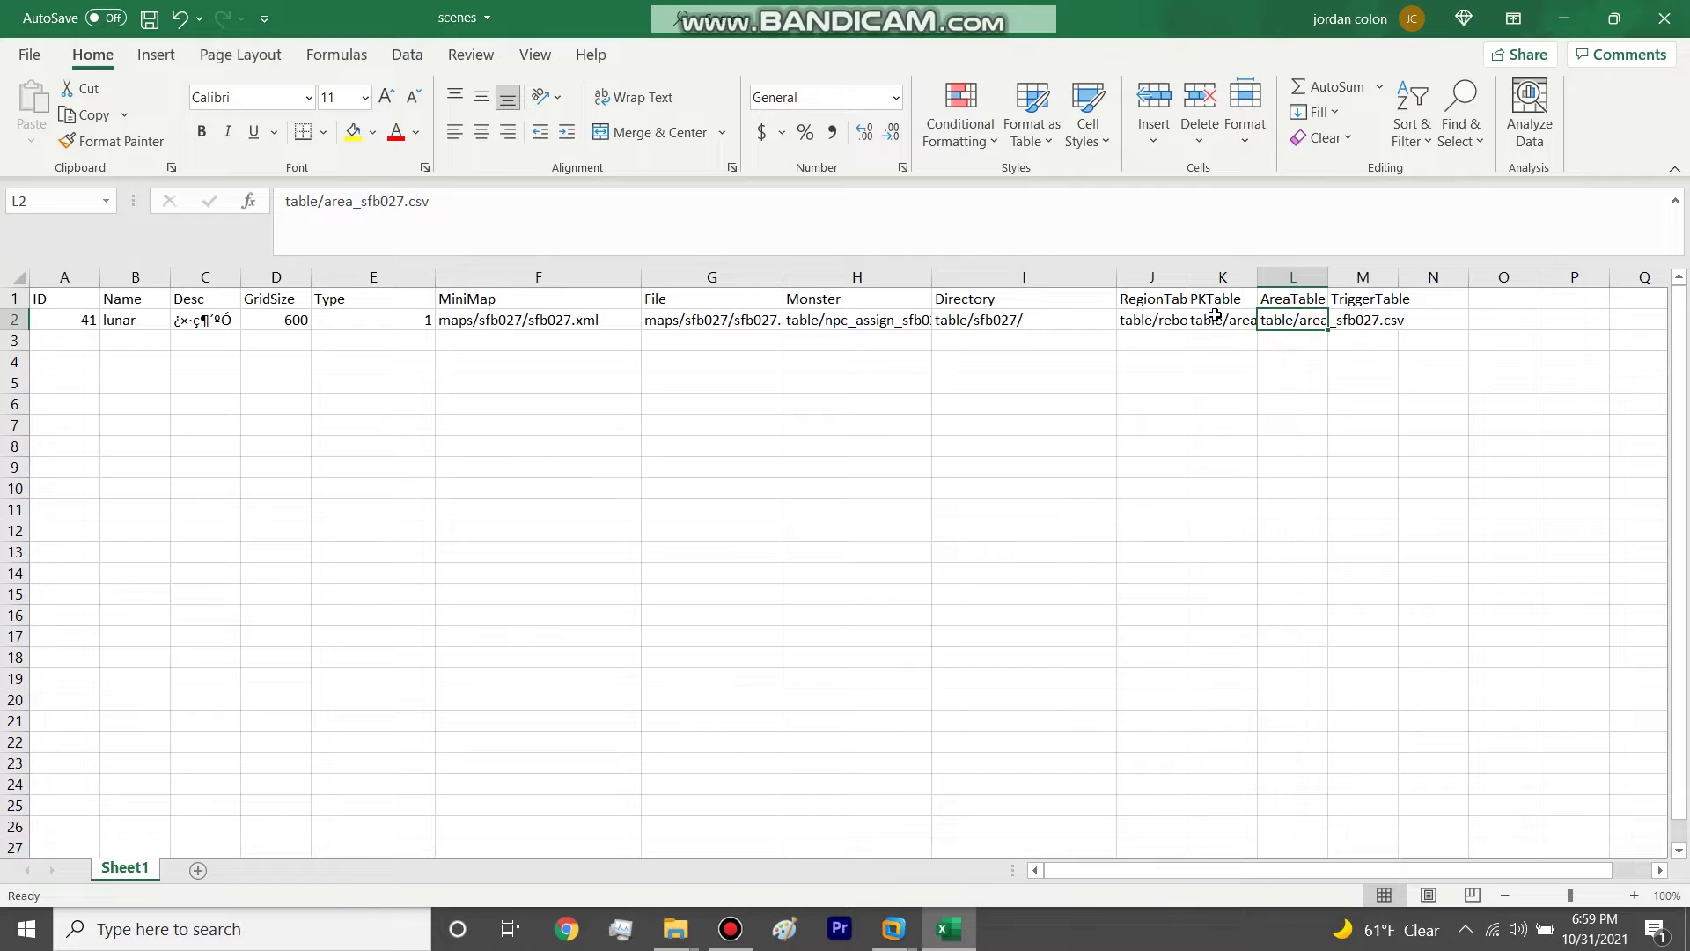
# Step: Copy the entire lunar row 2 from the scenes spreadsheet and close it without saving
pyautogui.click(508, 382)
pyautogui.click(13, 325)
pyautogui.hotkey('ctrl', 'c')
pyautogui.click(1679, 14)
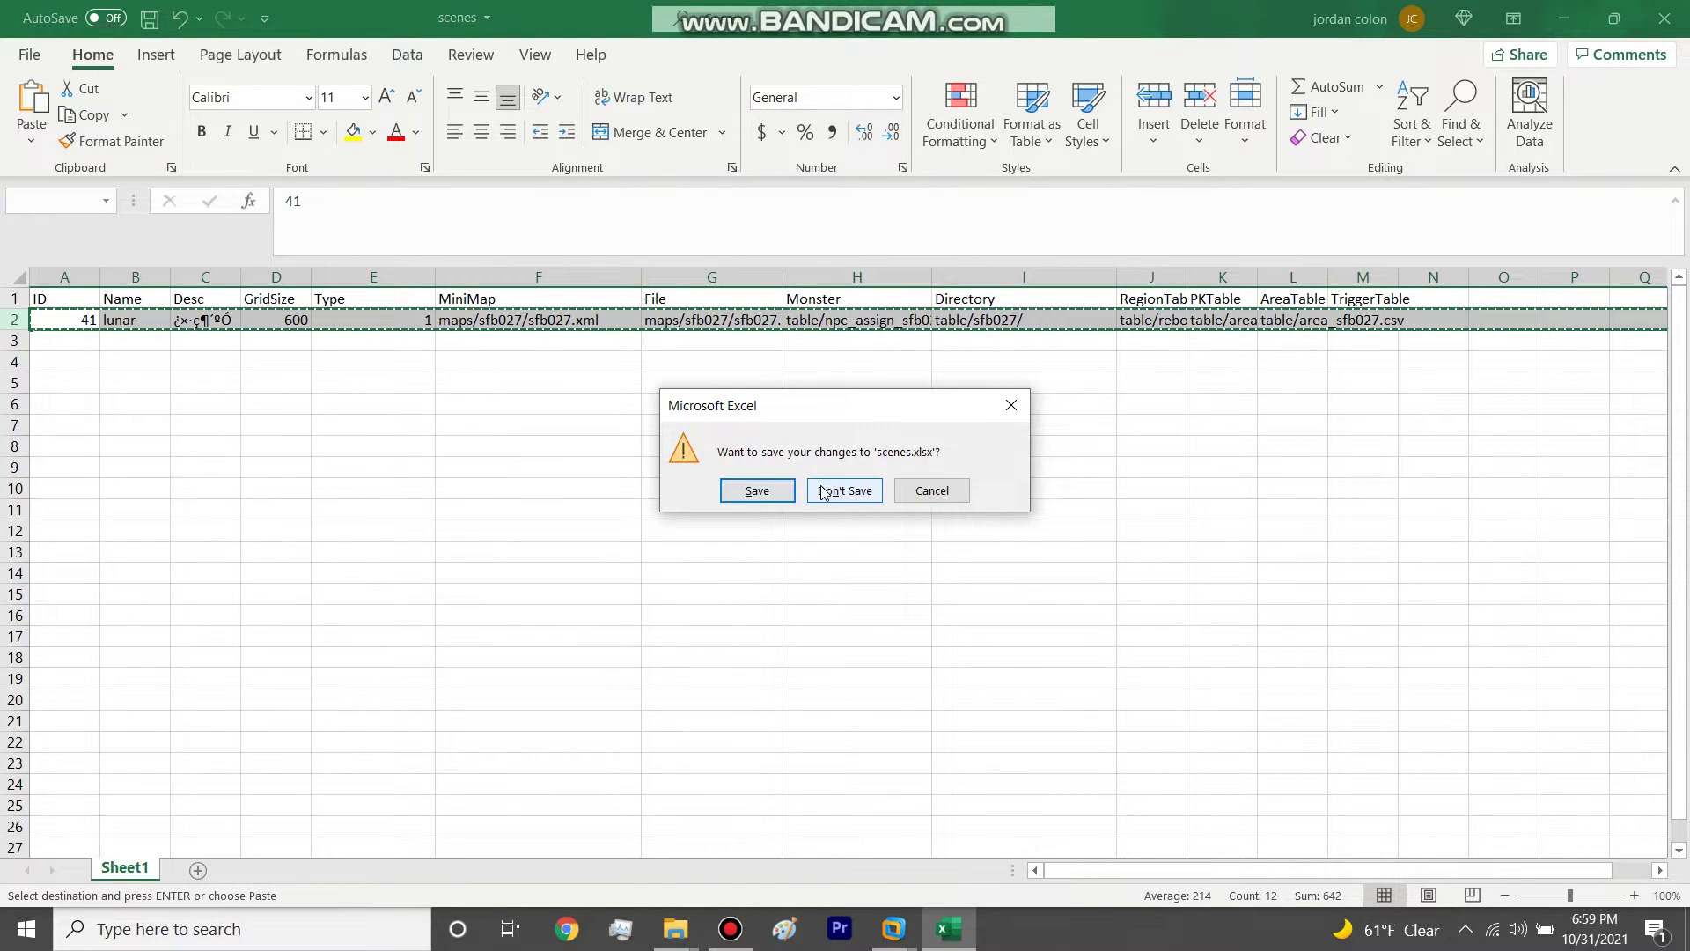
pyautogui.click(823, 490)
pyautogui.click(758, 541)
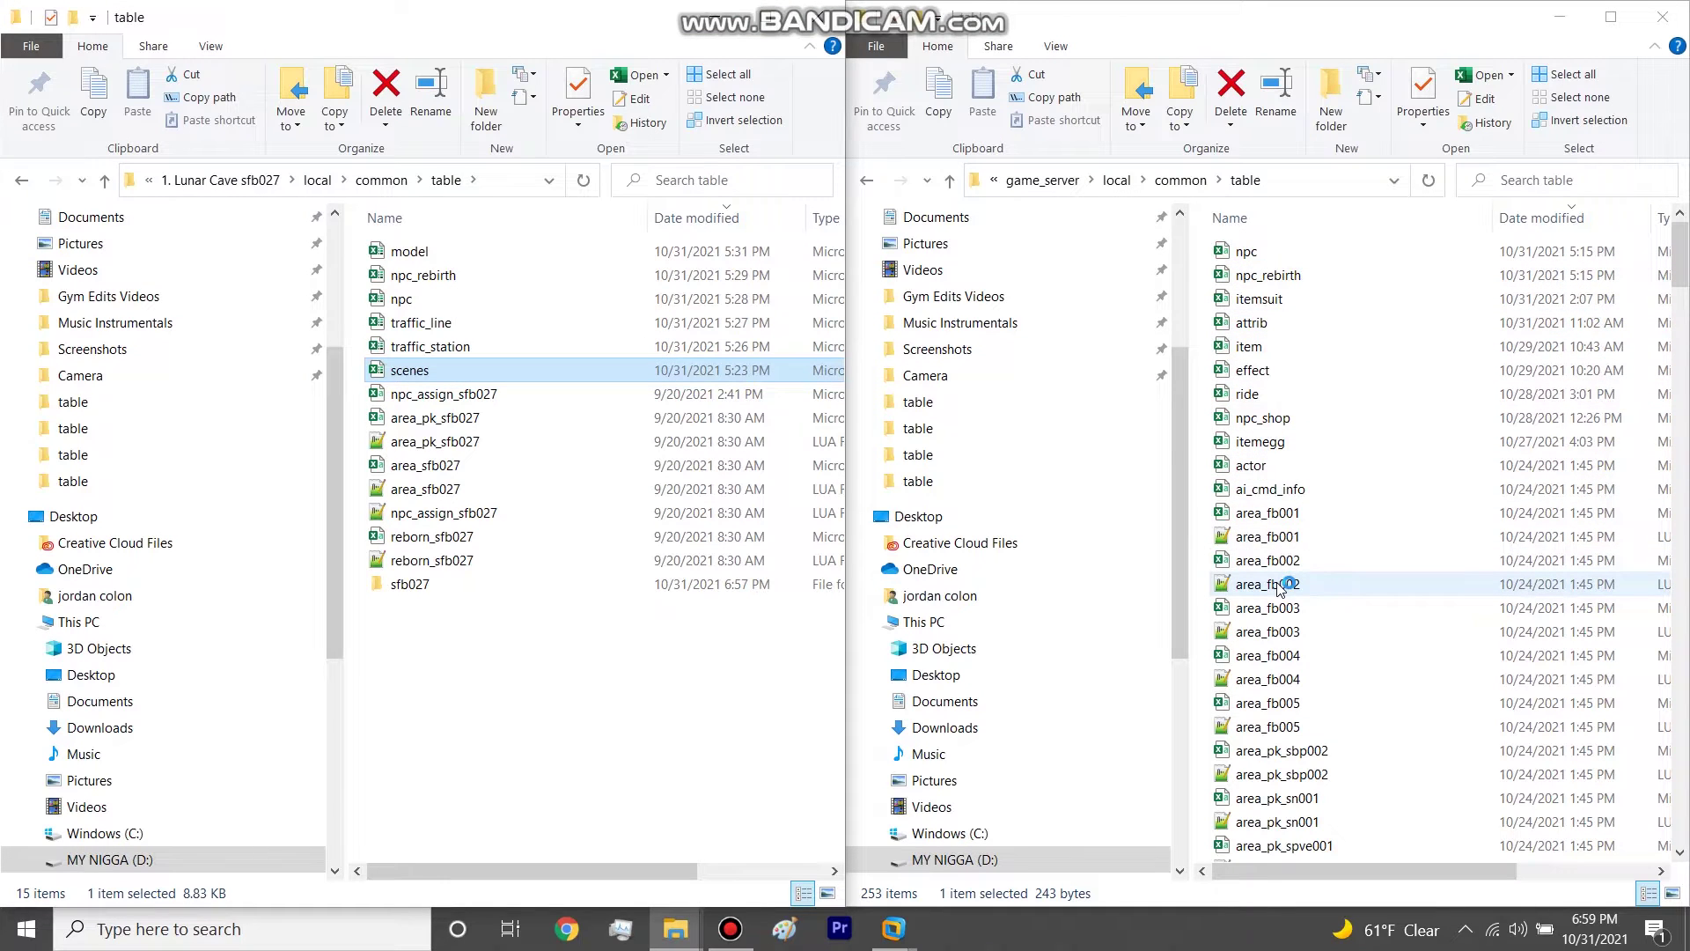
# Step: Search the game_server table folder for scene and open its scenes spreadsheet
pyautogui.scroll(-1, 1240, 570)
pyautogui.scroll(-3, 1242, 567)
pyautogui.scroll(5, 1250, 563)
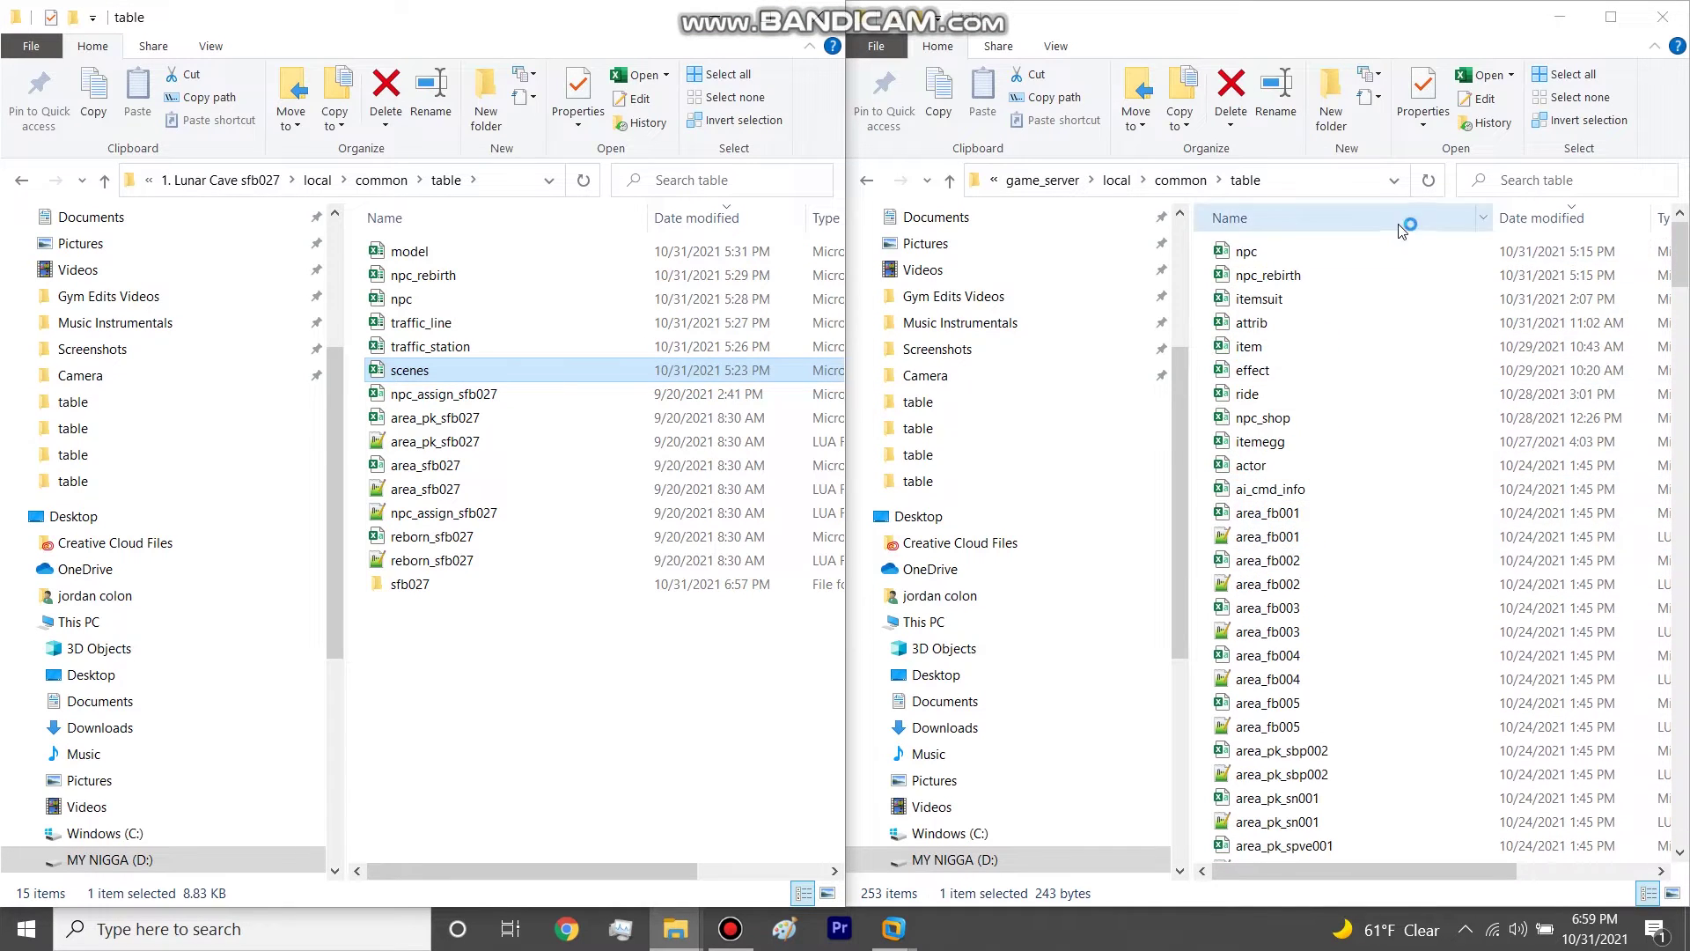
pyautogui.click(1518, 178)
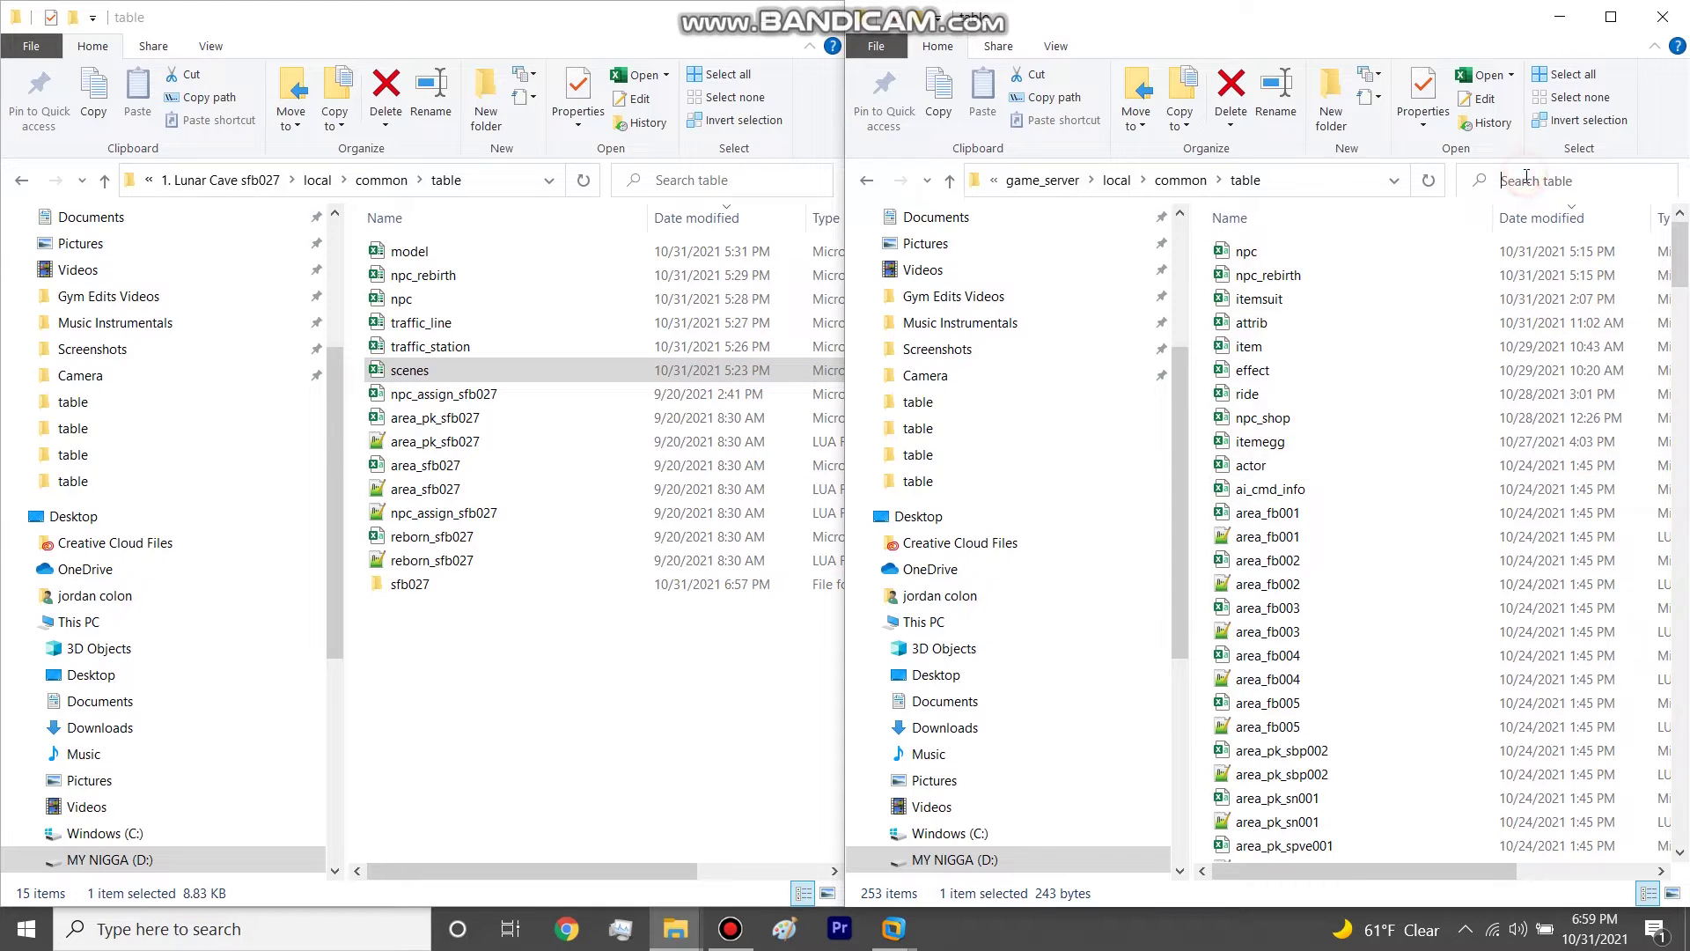
pyautogui.write('scene')
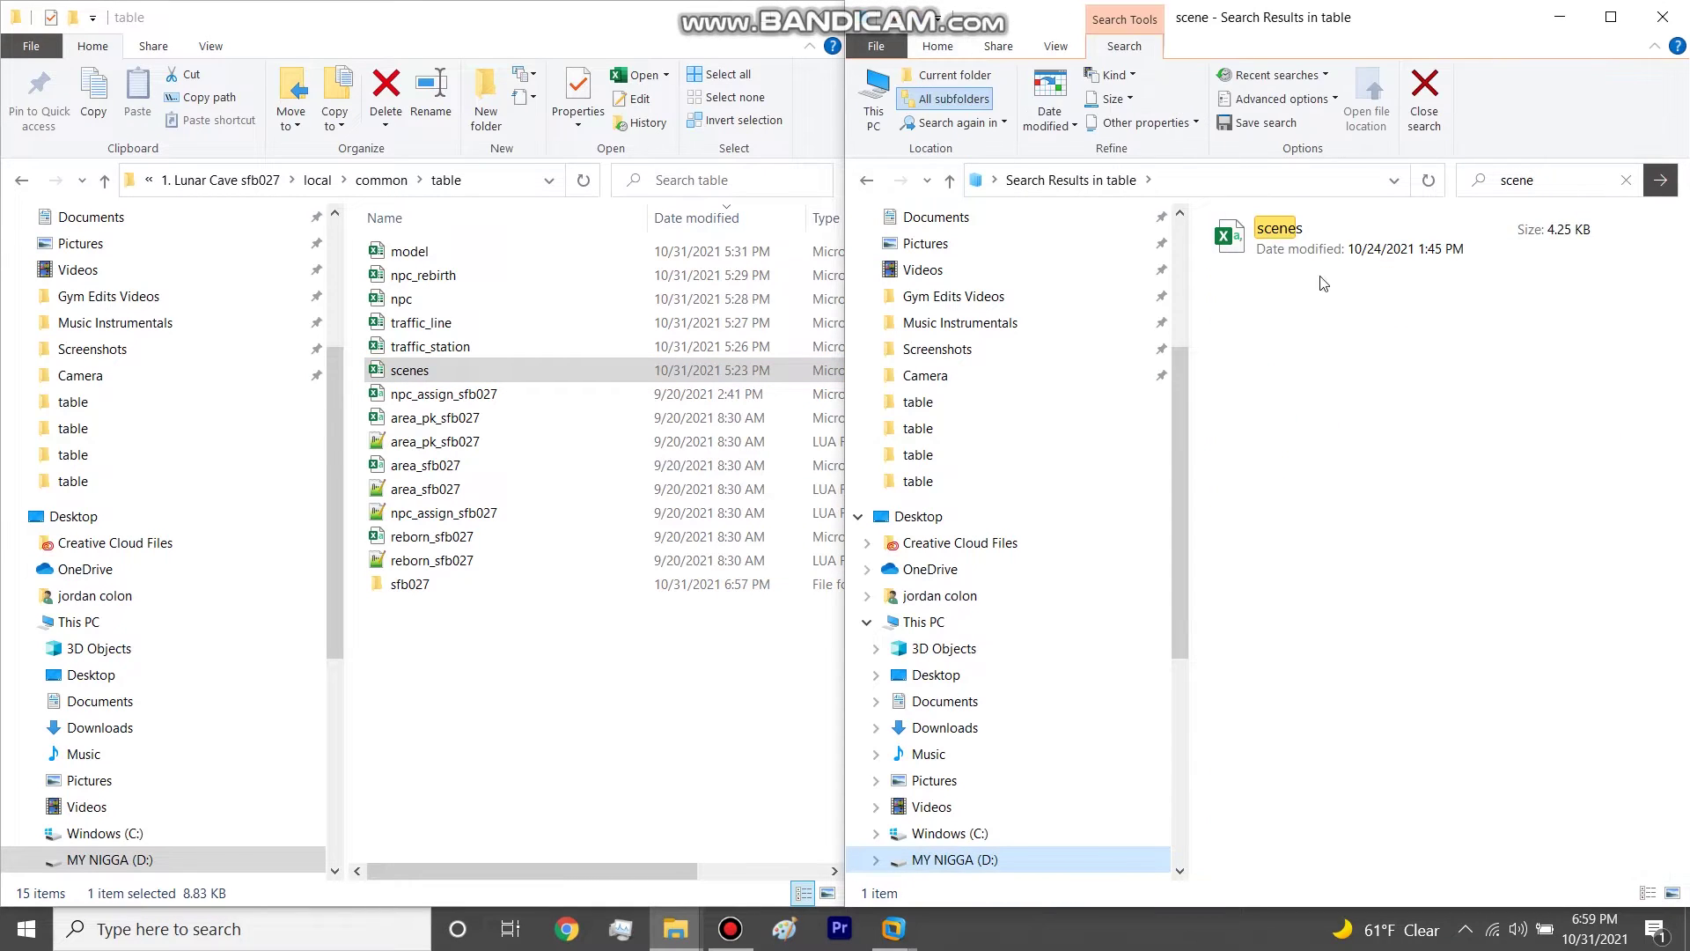
pyautogui.click(1272, 238)
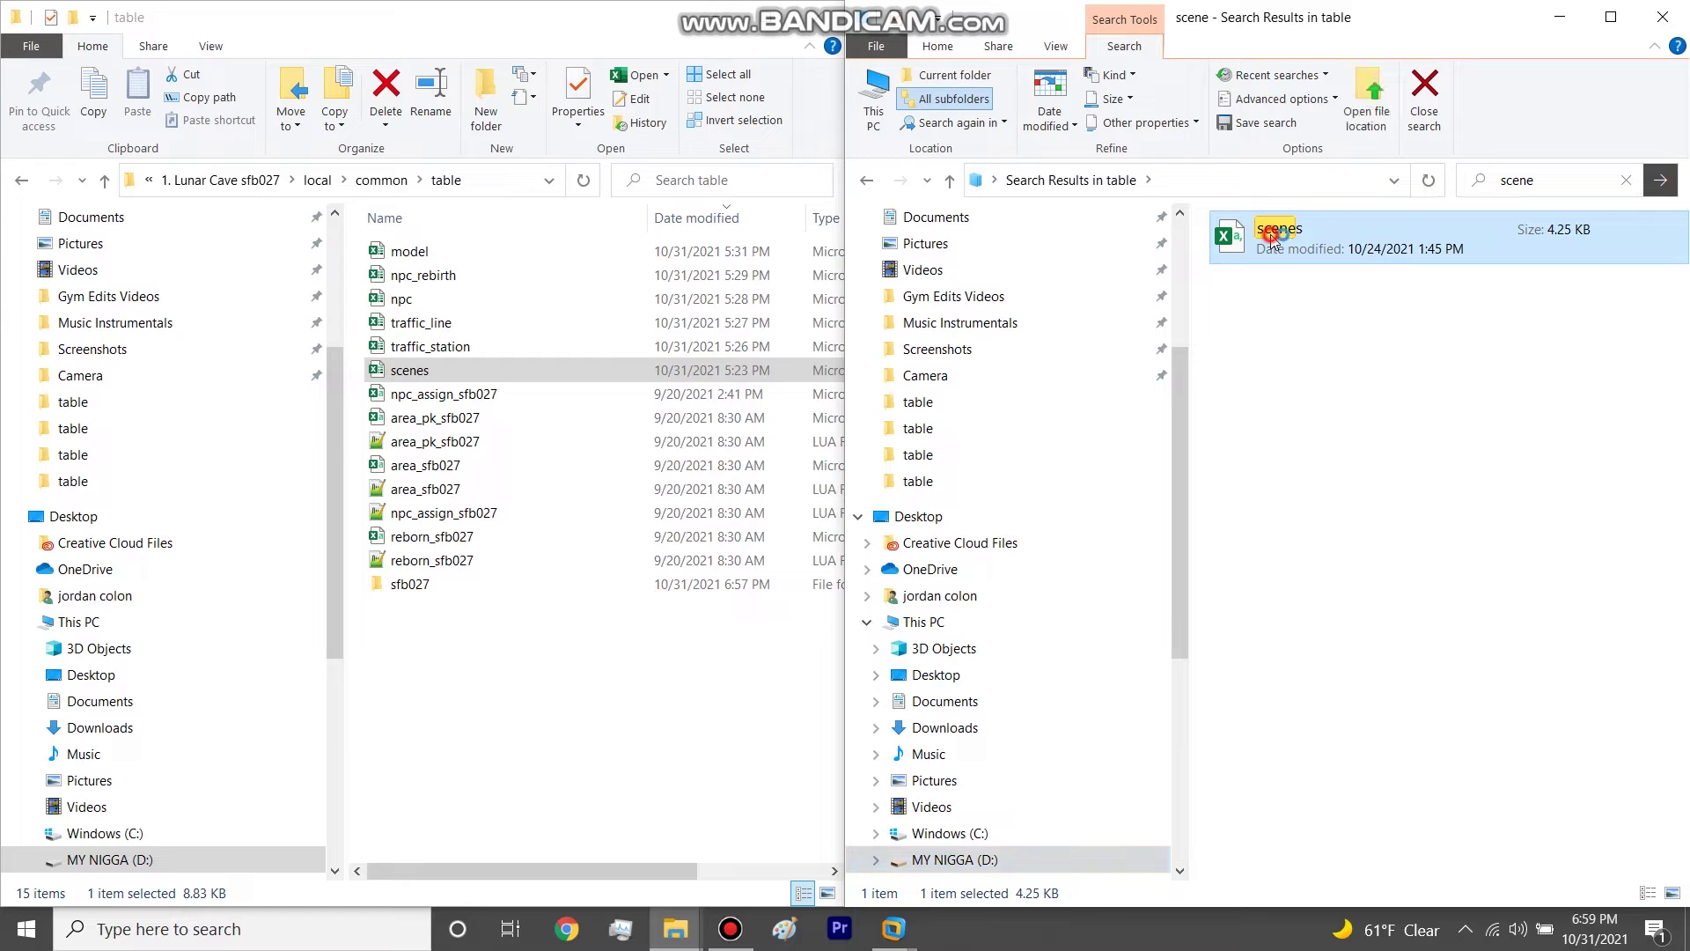
pyautogui.doubleClick(1272, 238)
# Step: Paste the copied lunar row into empty row 25 of the game_server scenes spreadsheet and close it
pyautogui.scroll(-2, 74, 585)
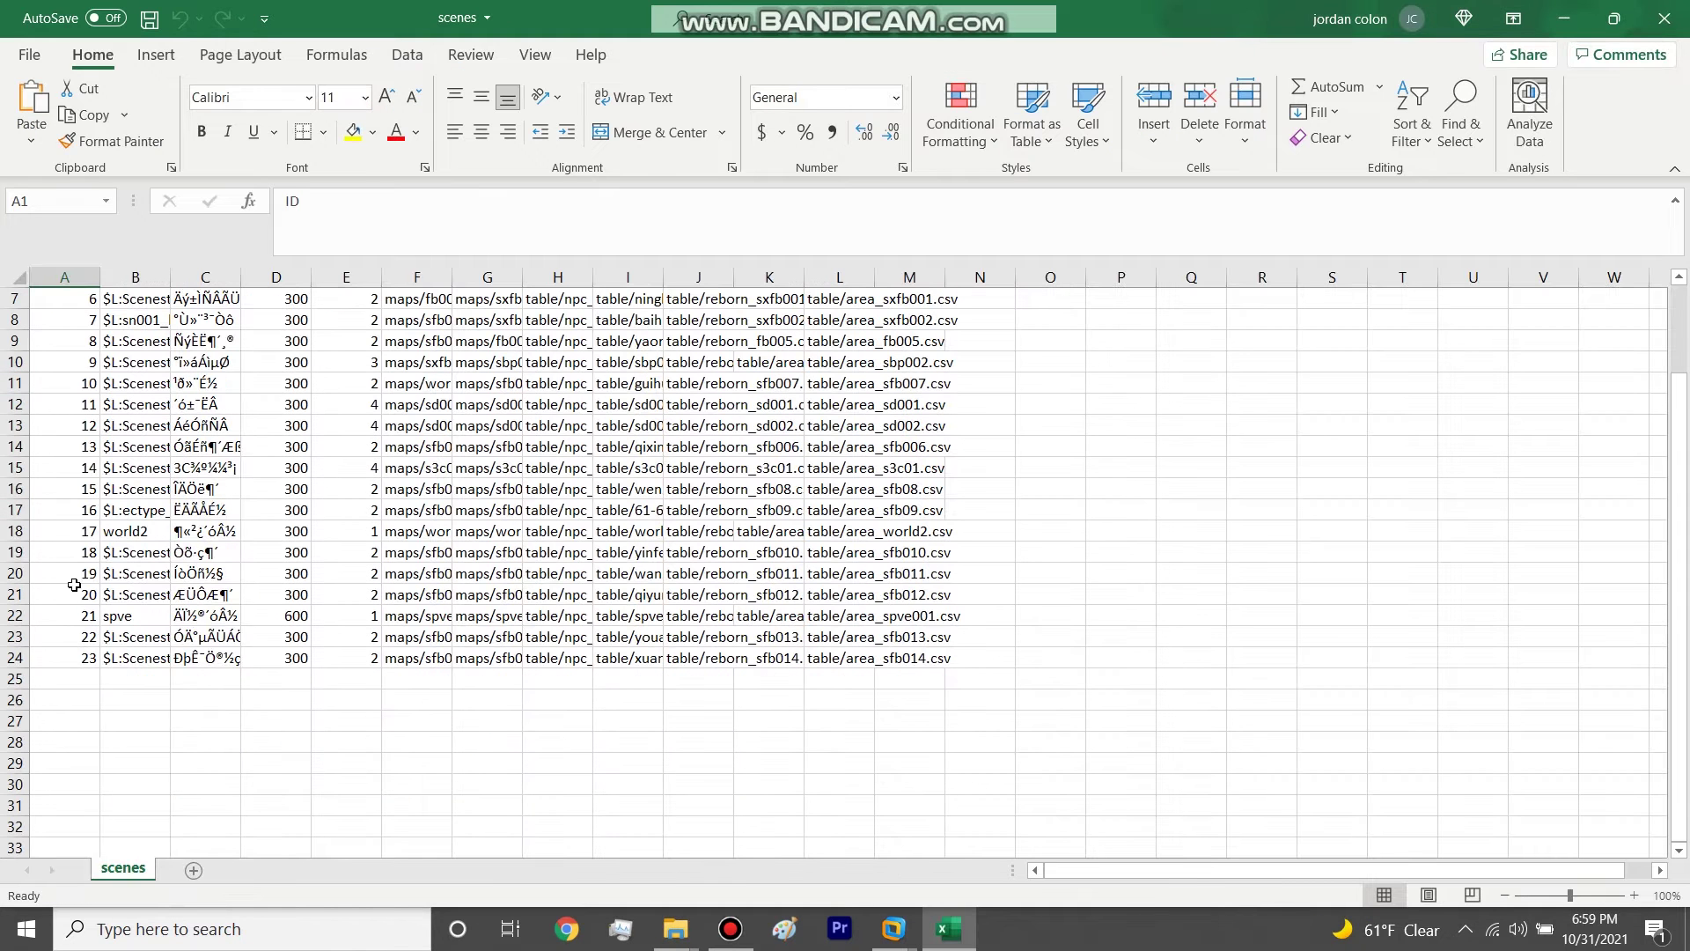
pyautogui.click(16, 677)
pyautogui.hotkey('ctrl', 'v')
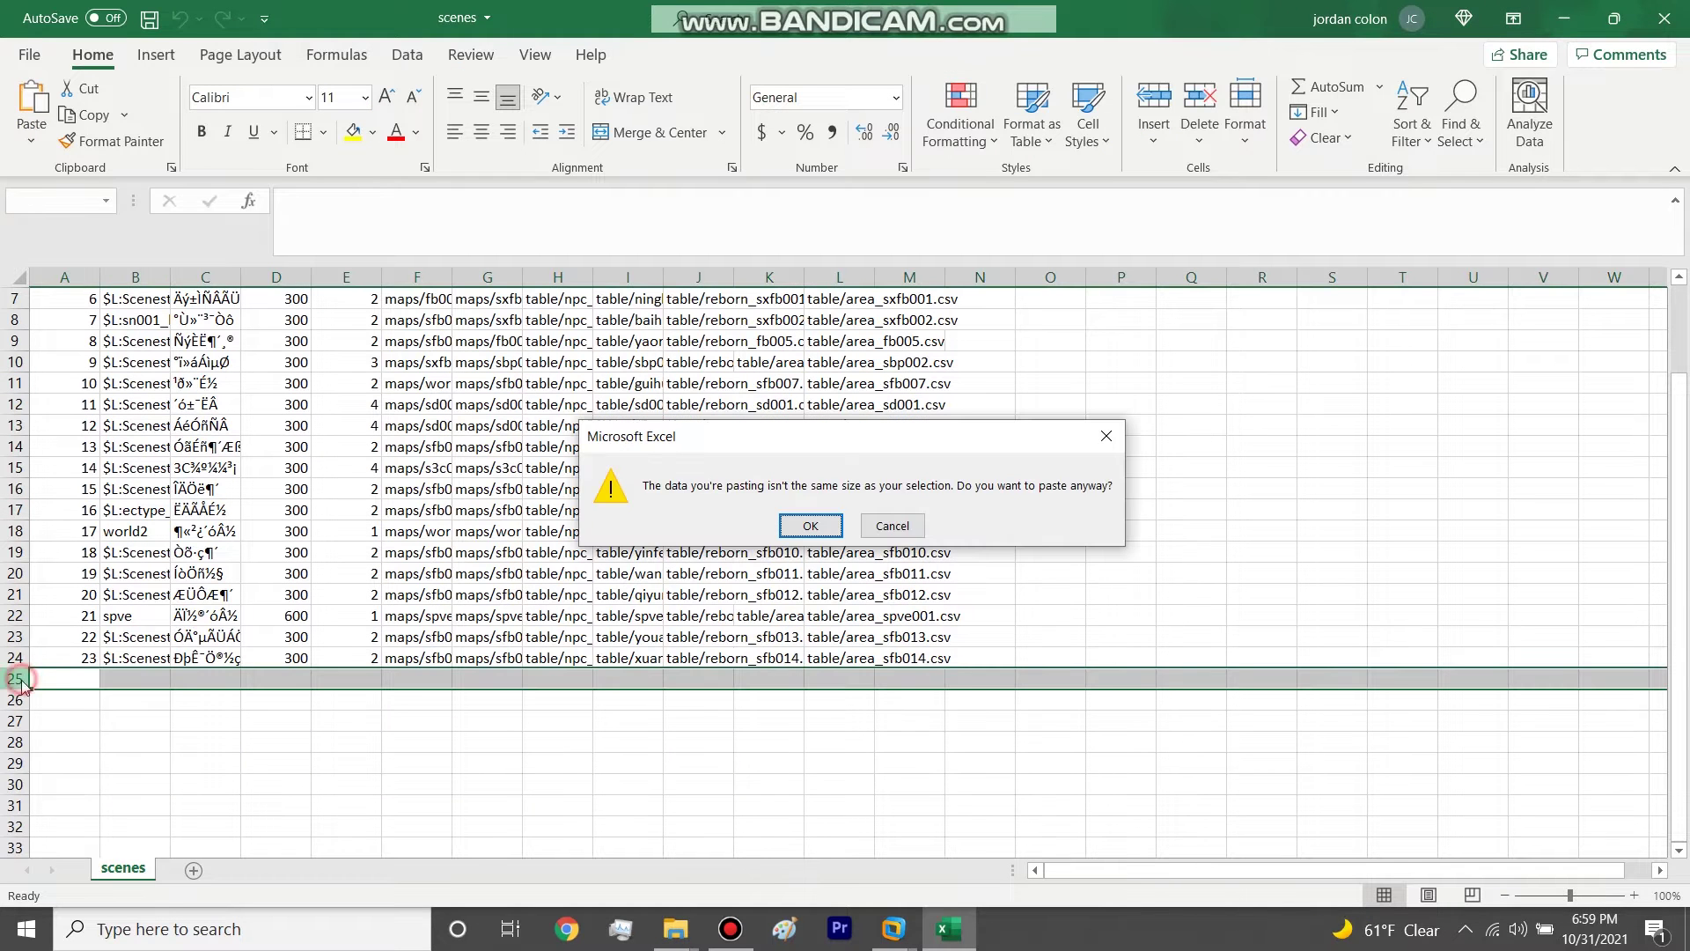
pyautogui.click(809, 526)
pyautogui.click(85, 678)
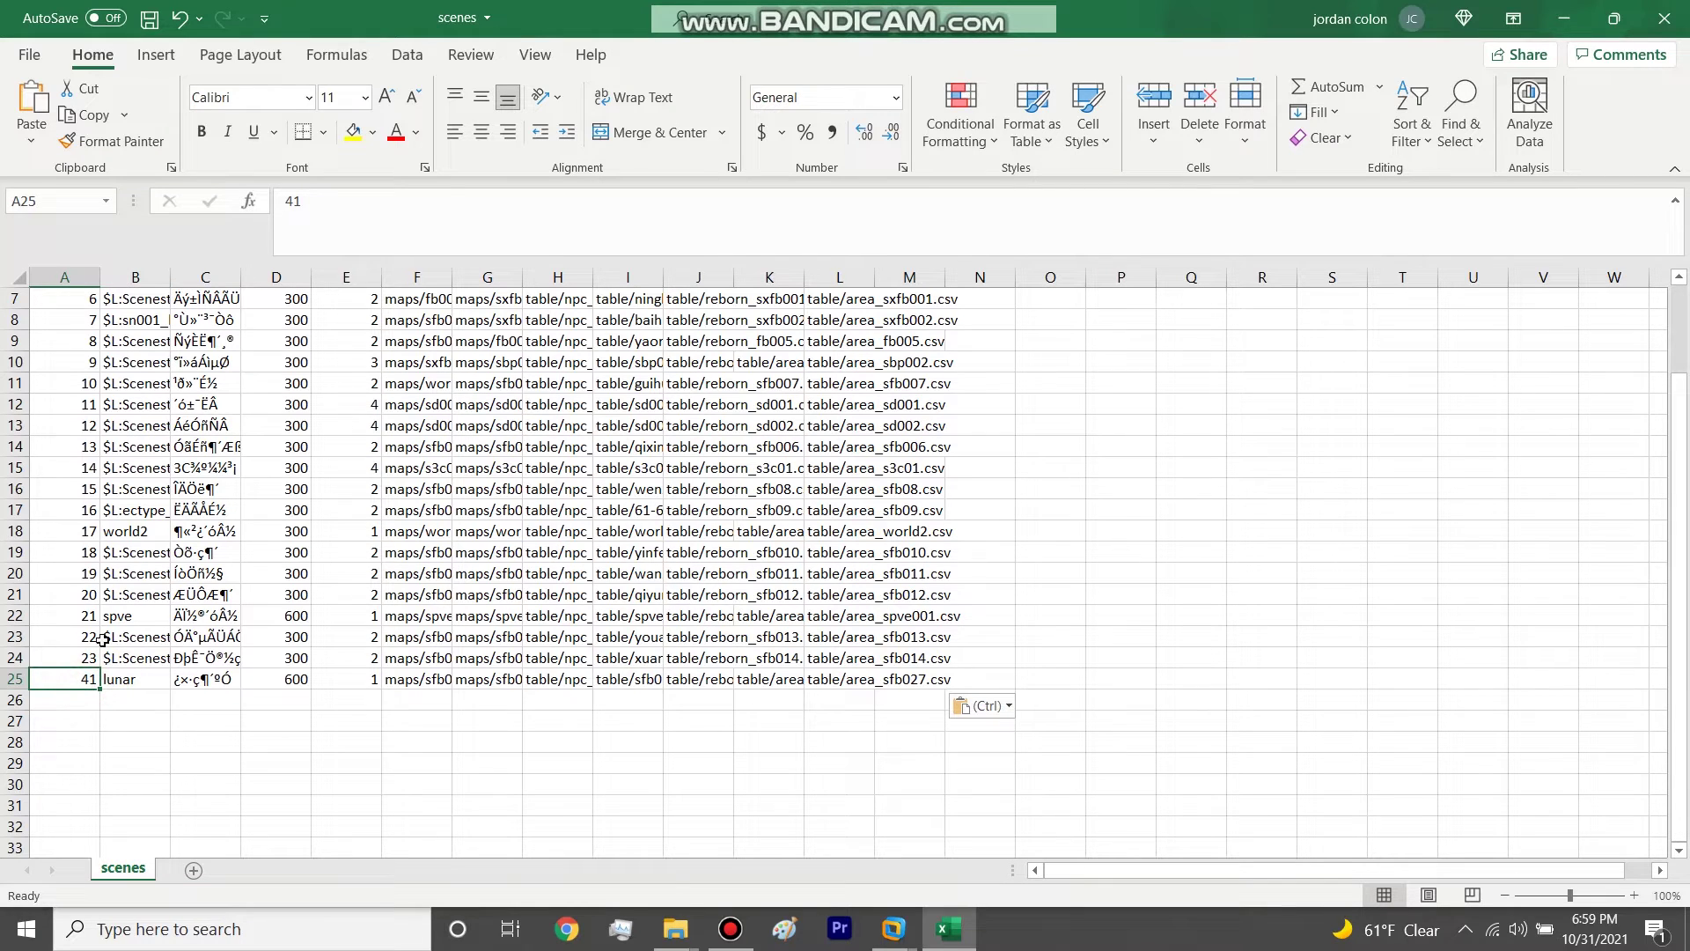
pyautogui.click(1664, 18)
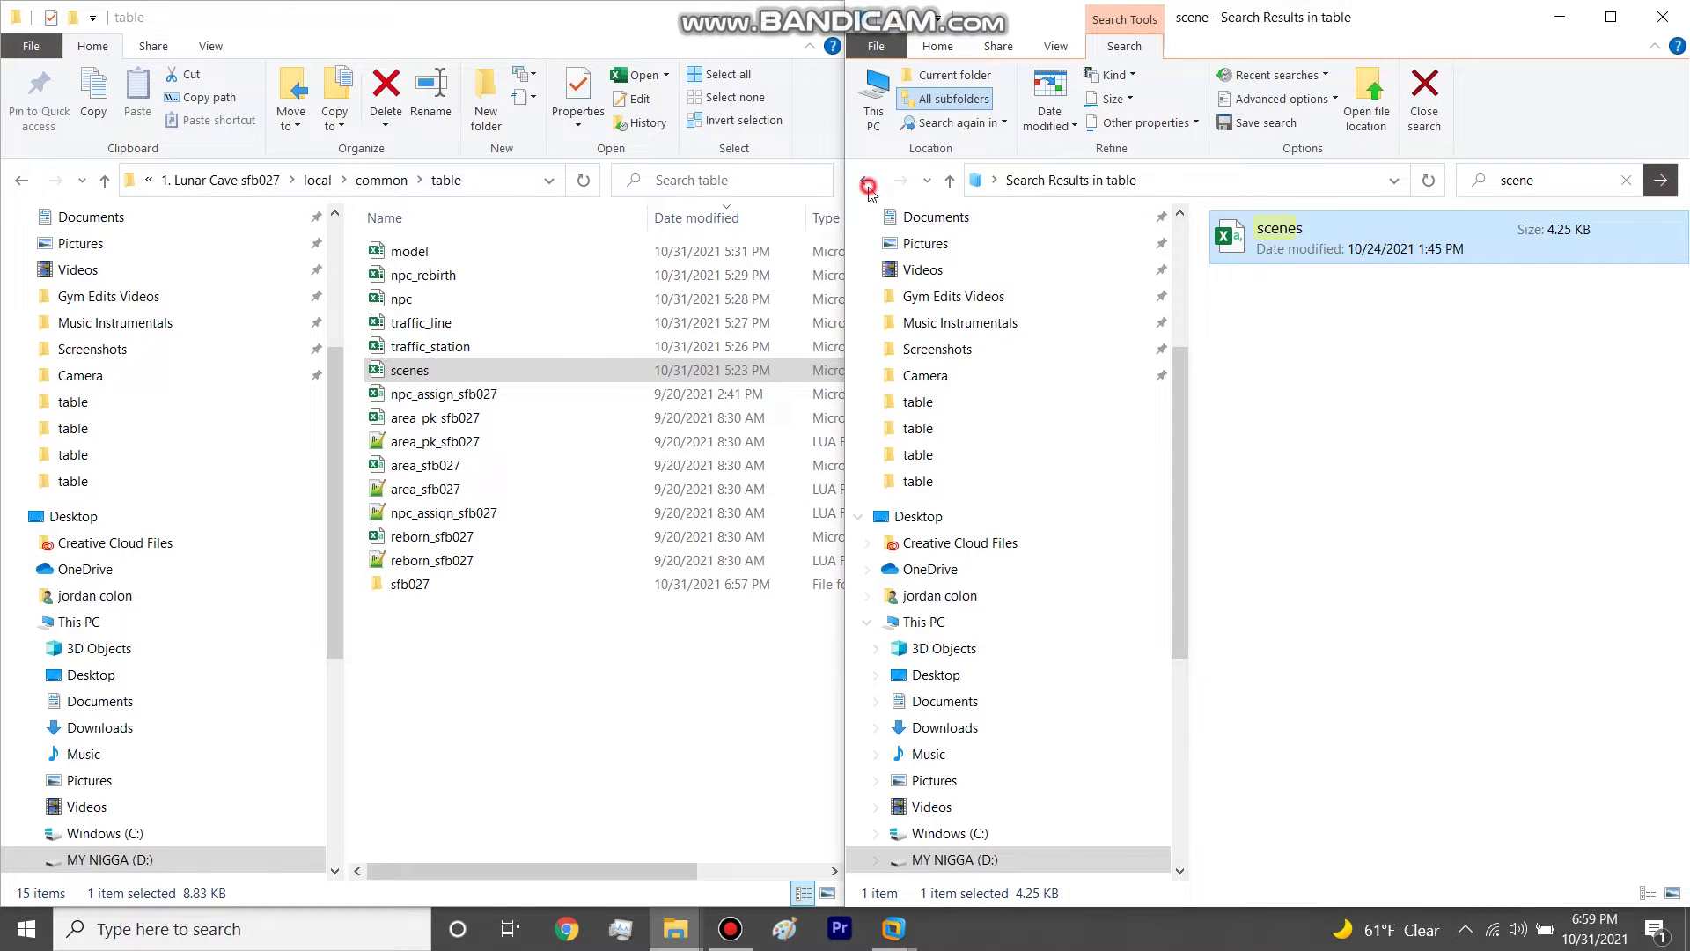
# Step: Leave the scene search results and open the local common table folder of the Talisman Of Noxus 20211021 client
pyautogui.click(868, 188)
pyautogui.click(476, 370)
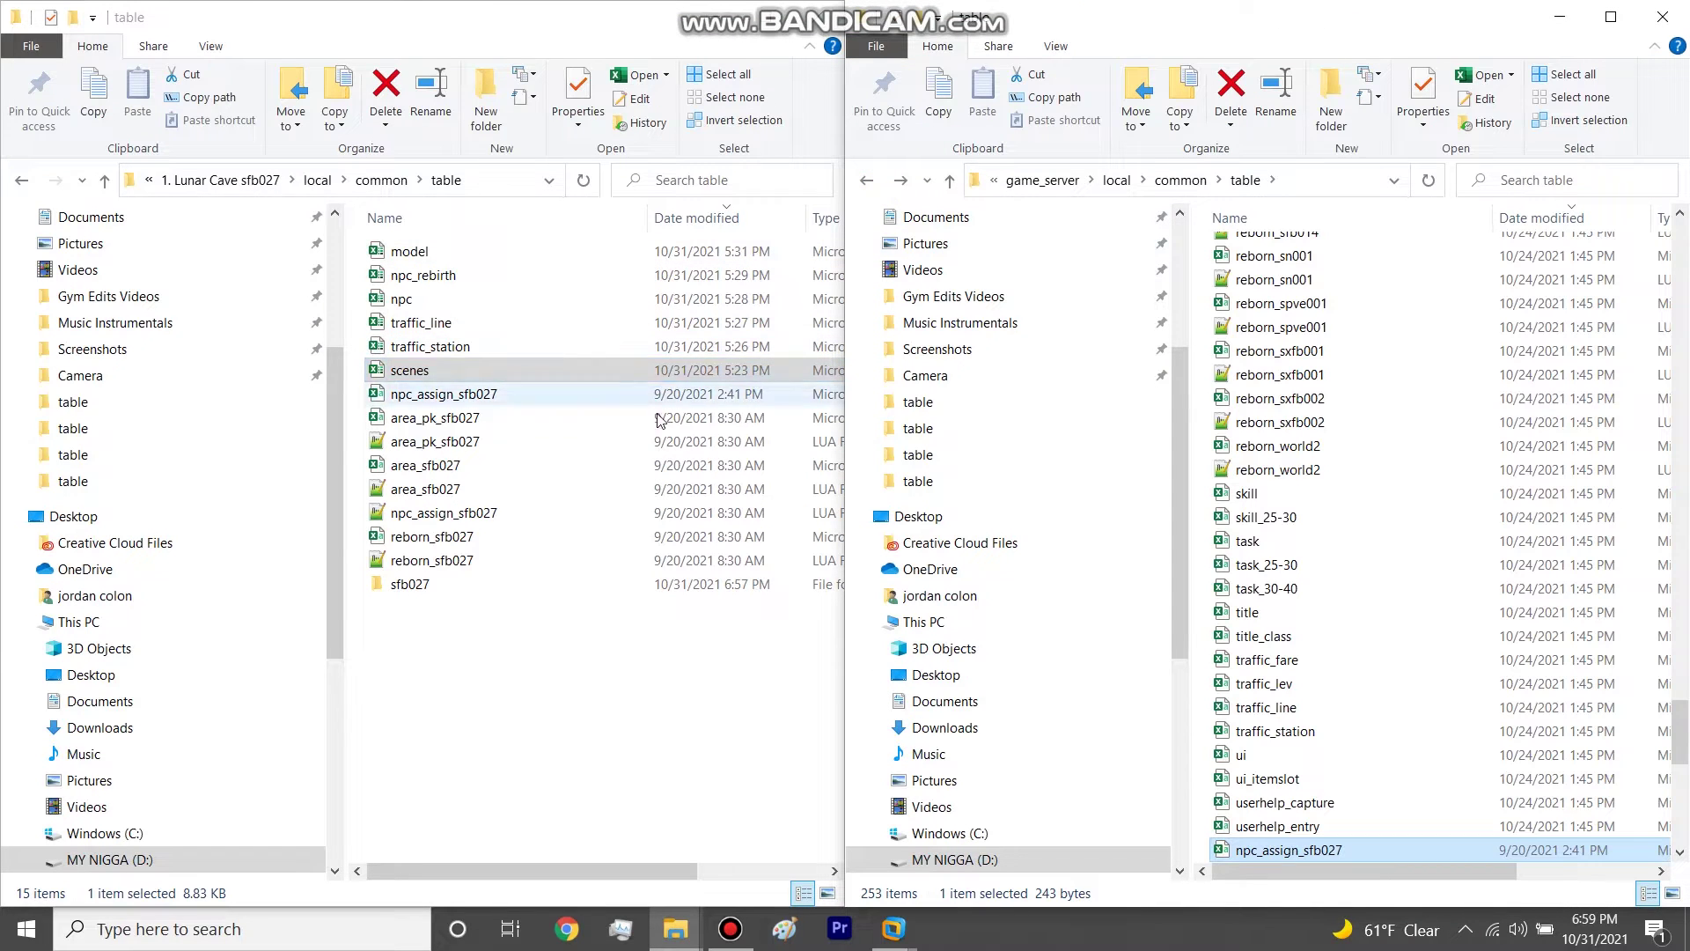
pyautogui.click(337, 251)
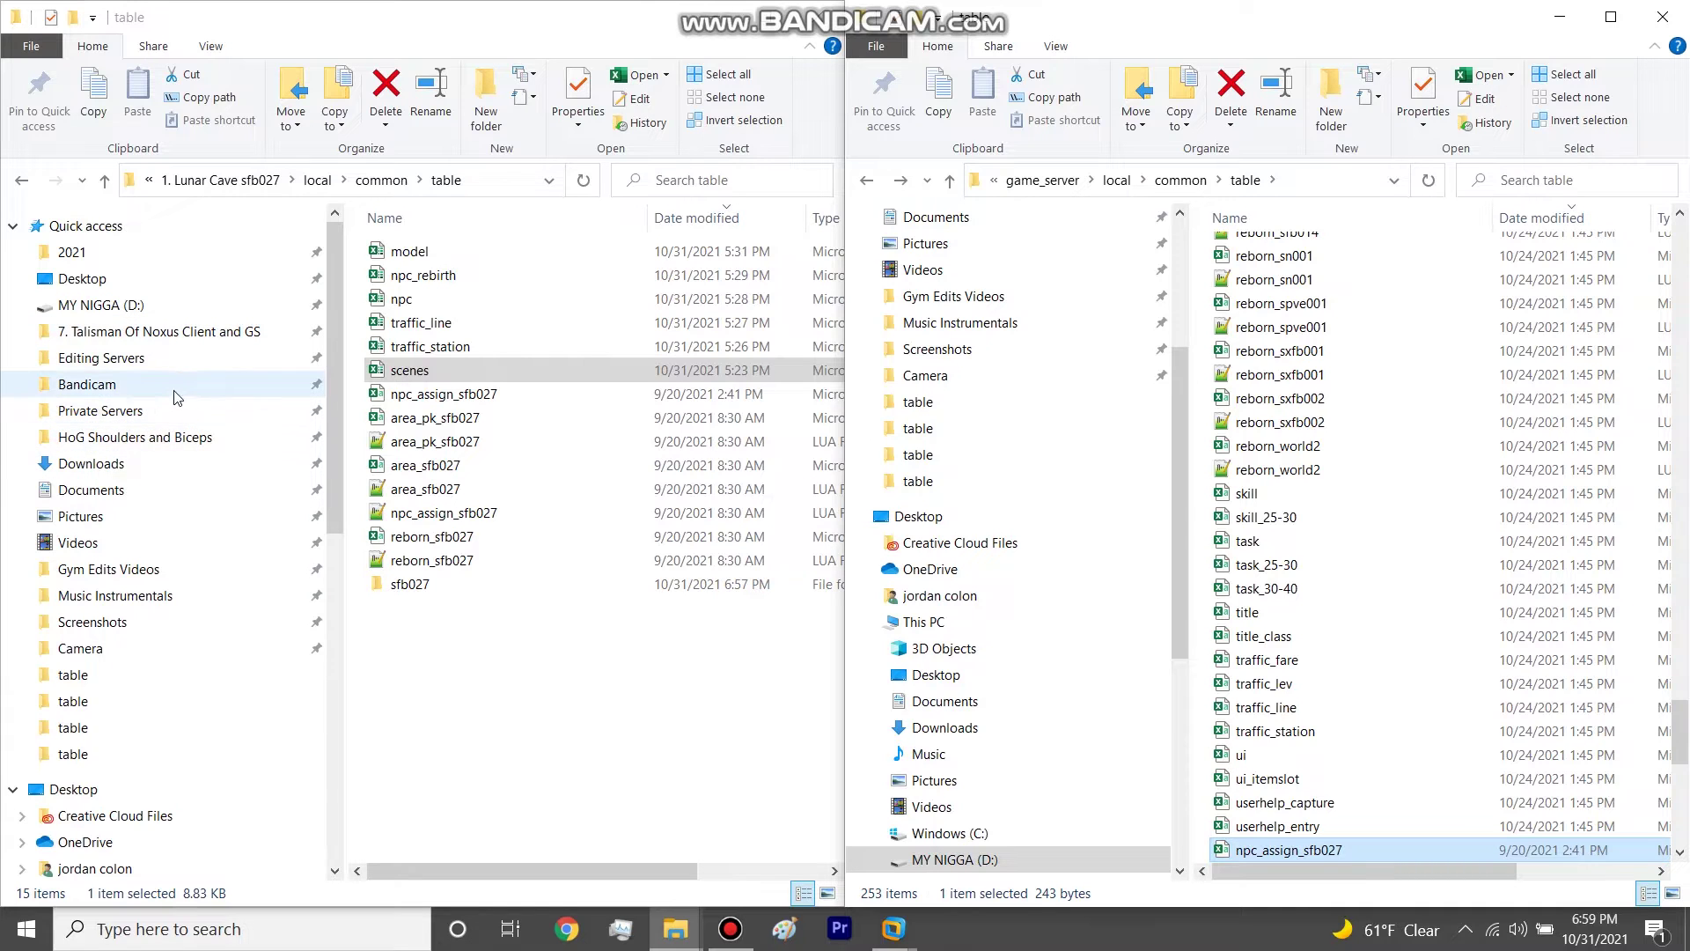
pyautogui.click(204, 331)
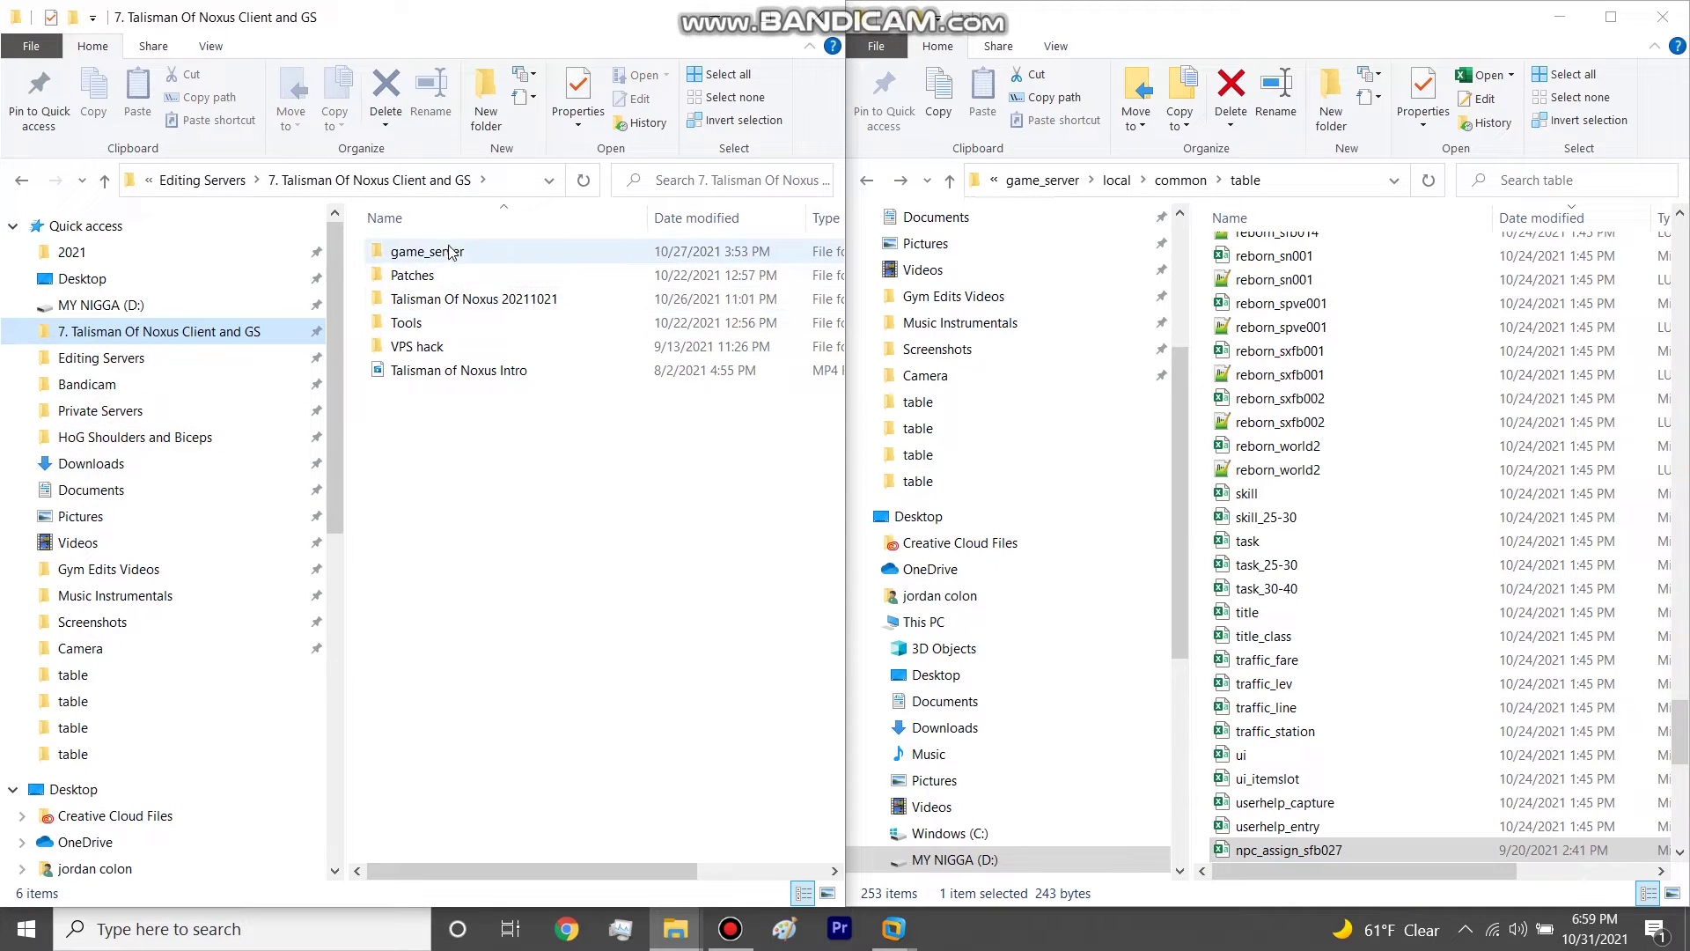
pyautogui.doubleClick(448, 303)
pyautogui.doubleClick(433, 277)
pyautogui.doubleClick(431, 252)
pyautogui.click(410, 370)
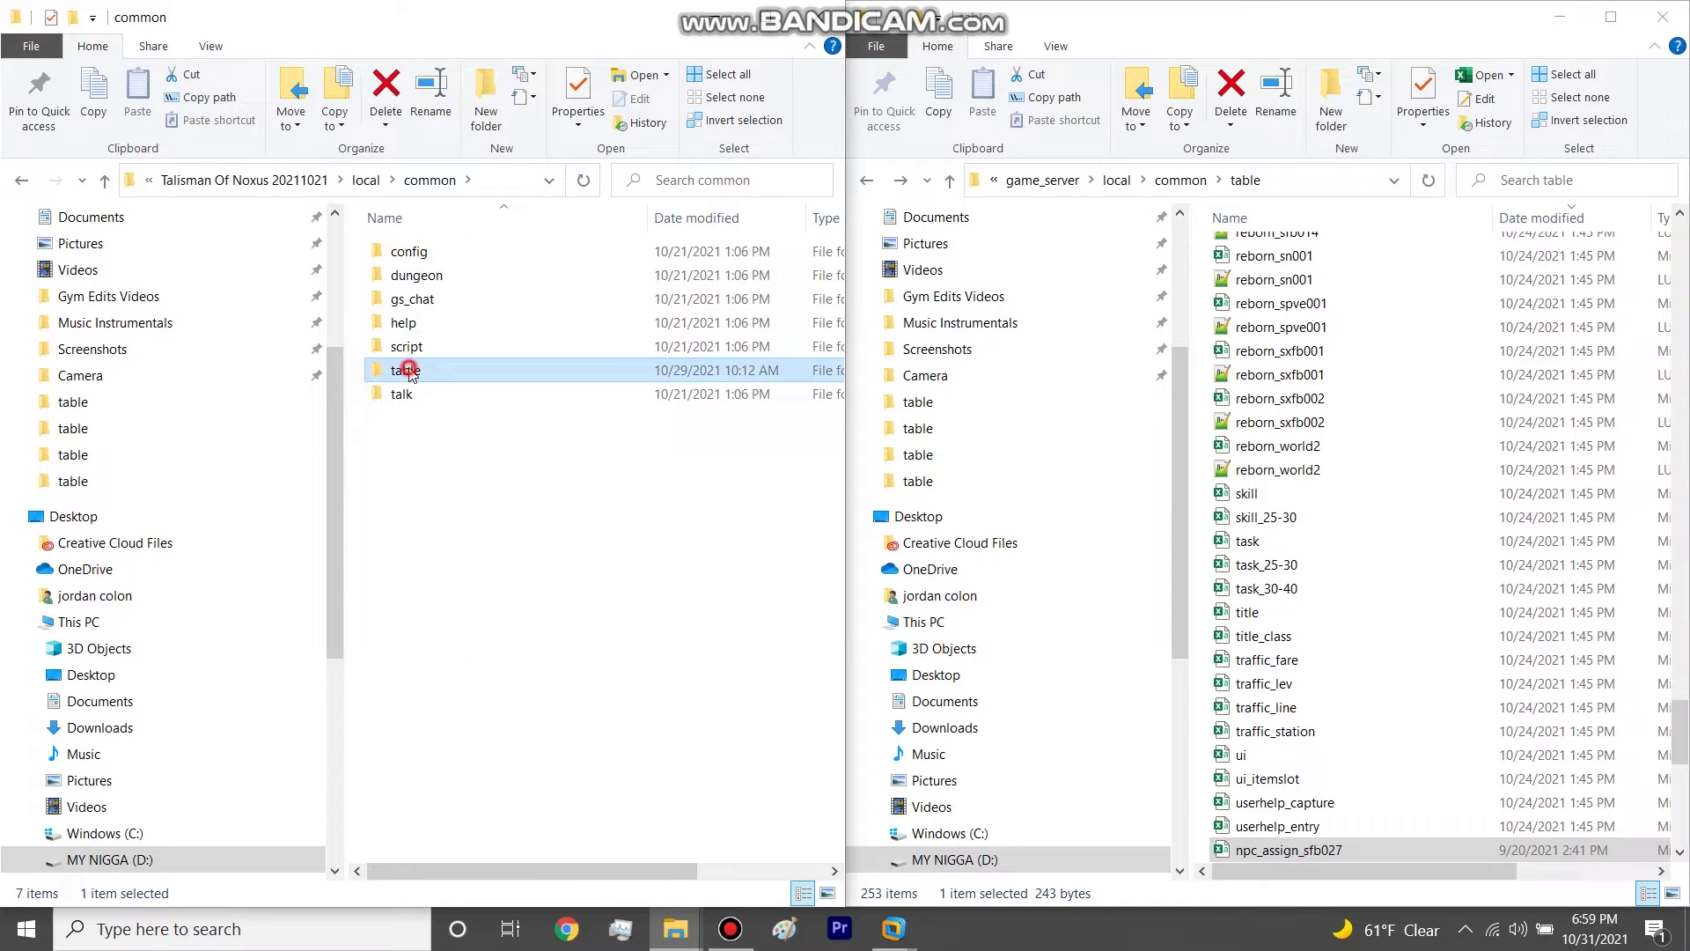
pyautogui.doubleClick(409, 371)
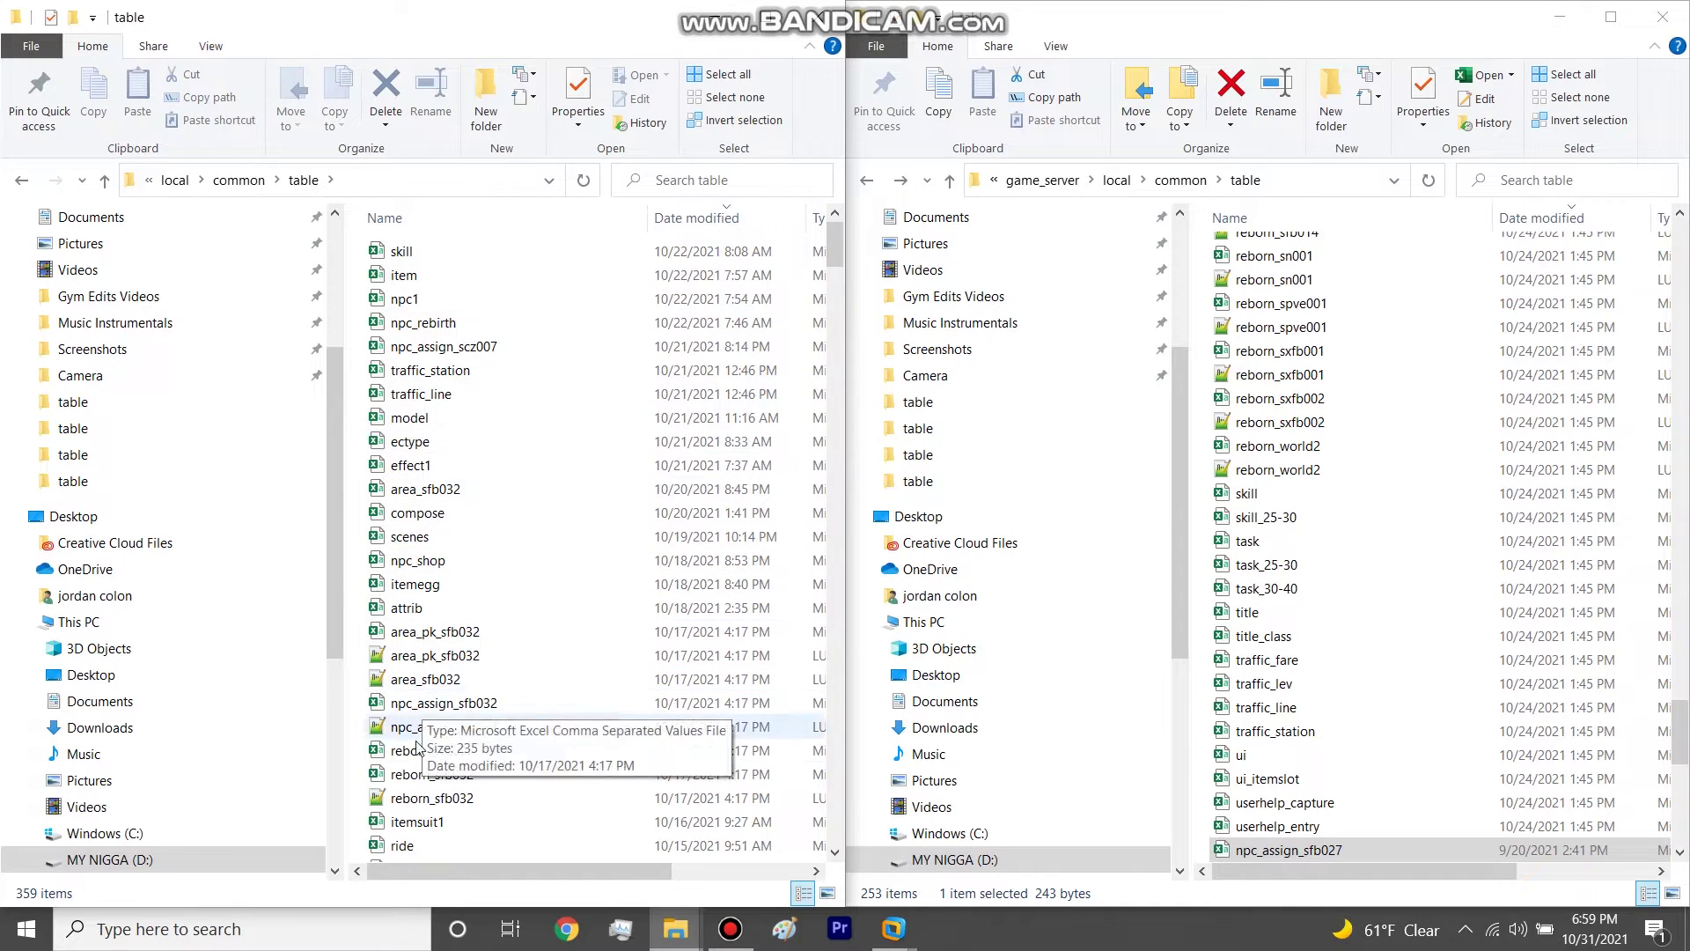
# Step: Open the map_zone spreadsheet in the client's local common table folder
pyautogui.scroll(-7, 425, 345)
pyautogui.scroll(-2, 426, 347)
pyautogui.scroll(3, 426, 387)
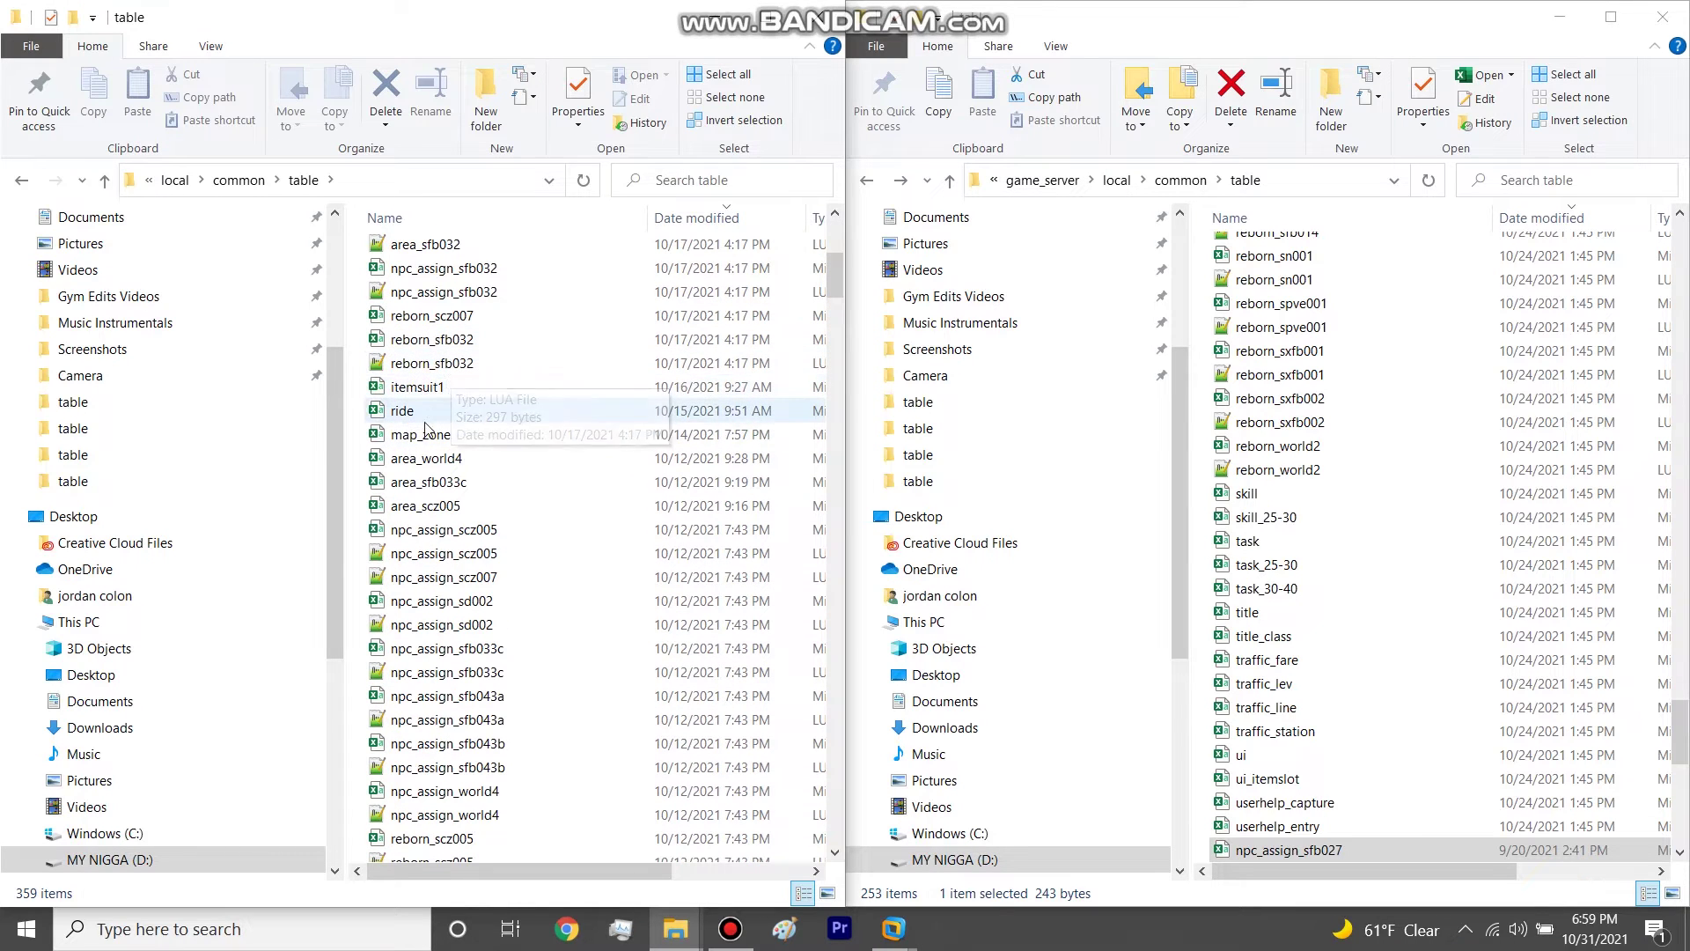
pyautogui.click(419, 437)
pyautogui.scroll(-11, 460, 447)
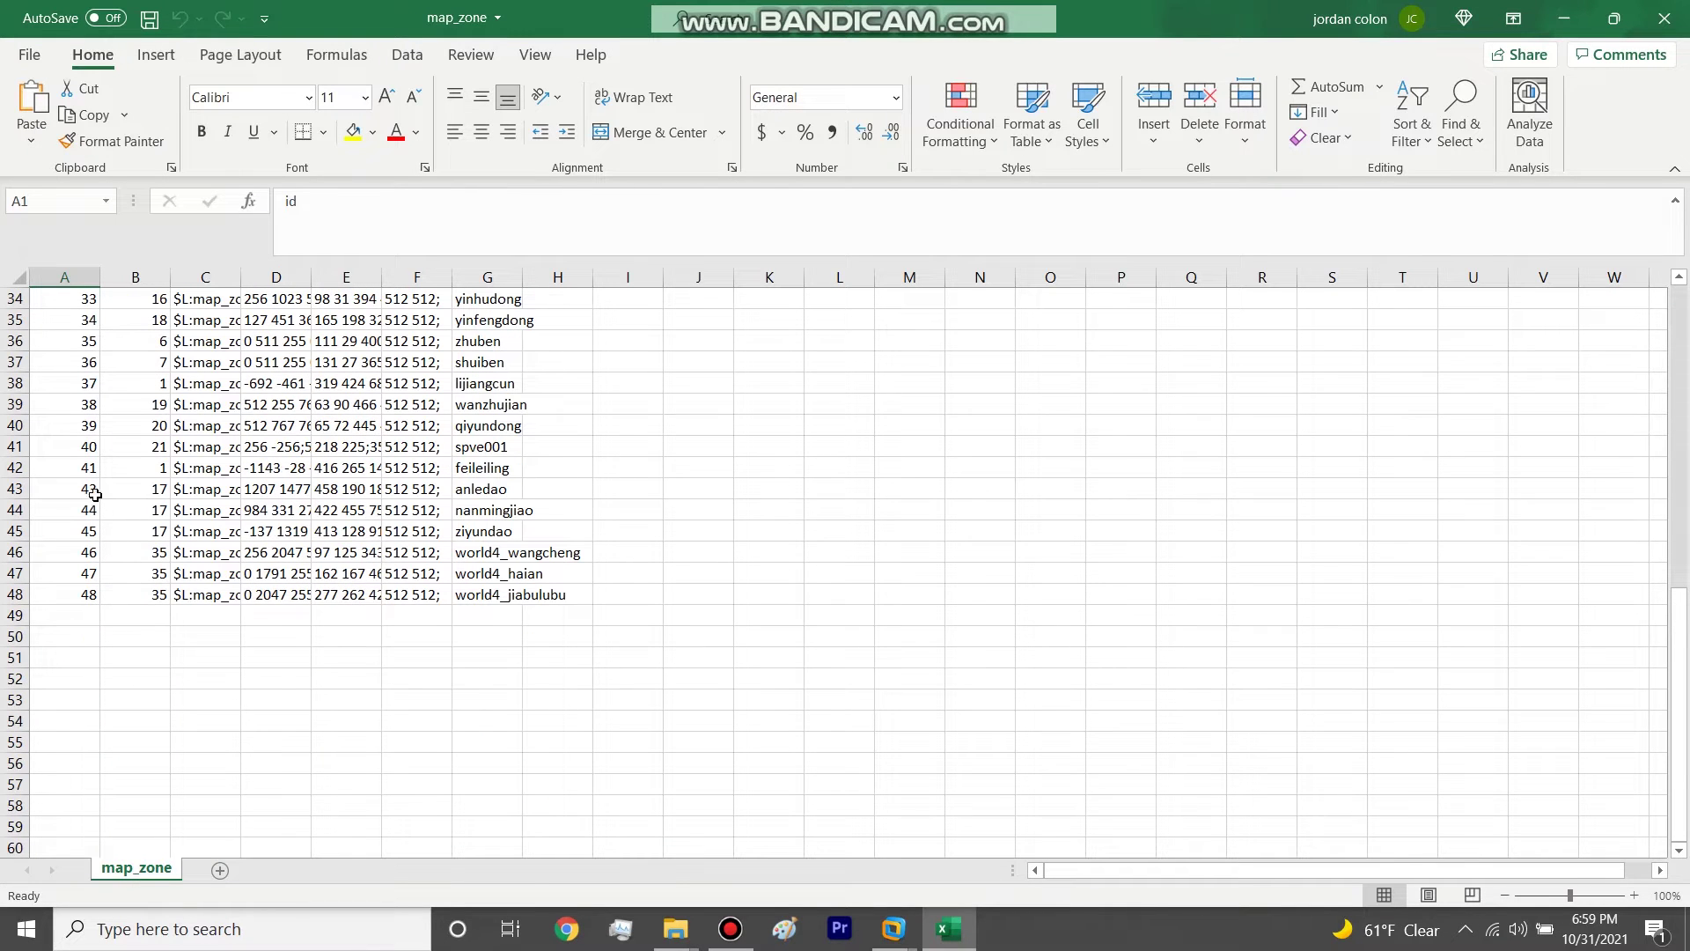
# Step: Copy the entire feileiling row 42 of the map_zone spreadsheet and paste it into empty row 50
pyautogui.click(13, 473)
pyautogui.hotkey('ctrl', 'c')
pyautogui.scroll(2, 165, 555)
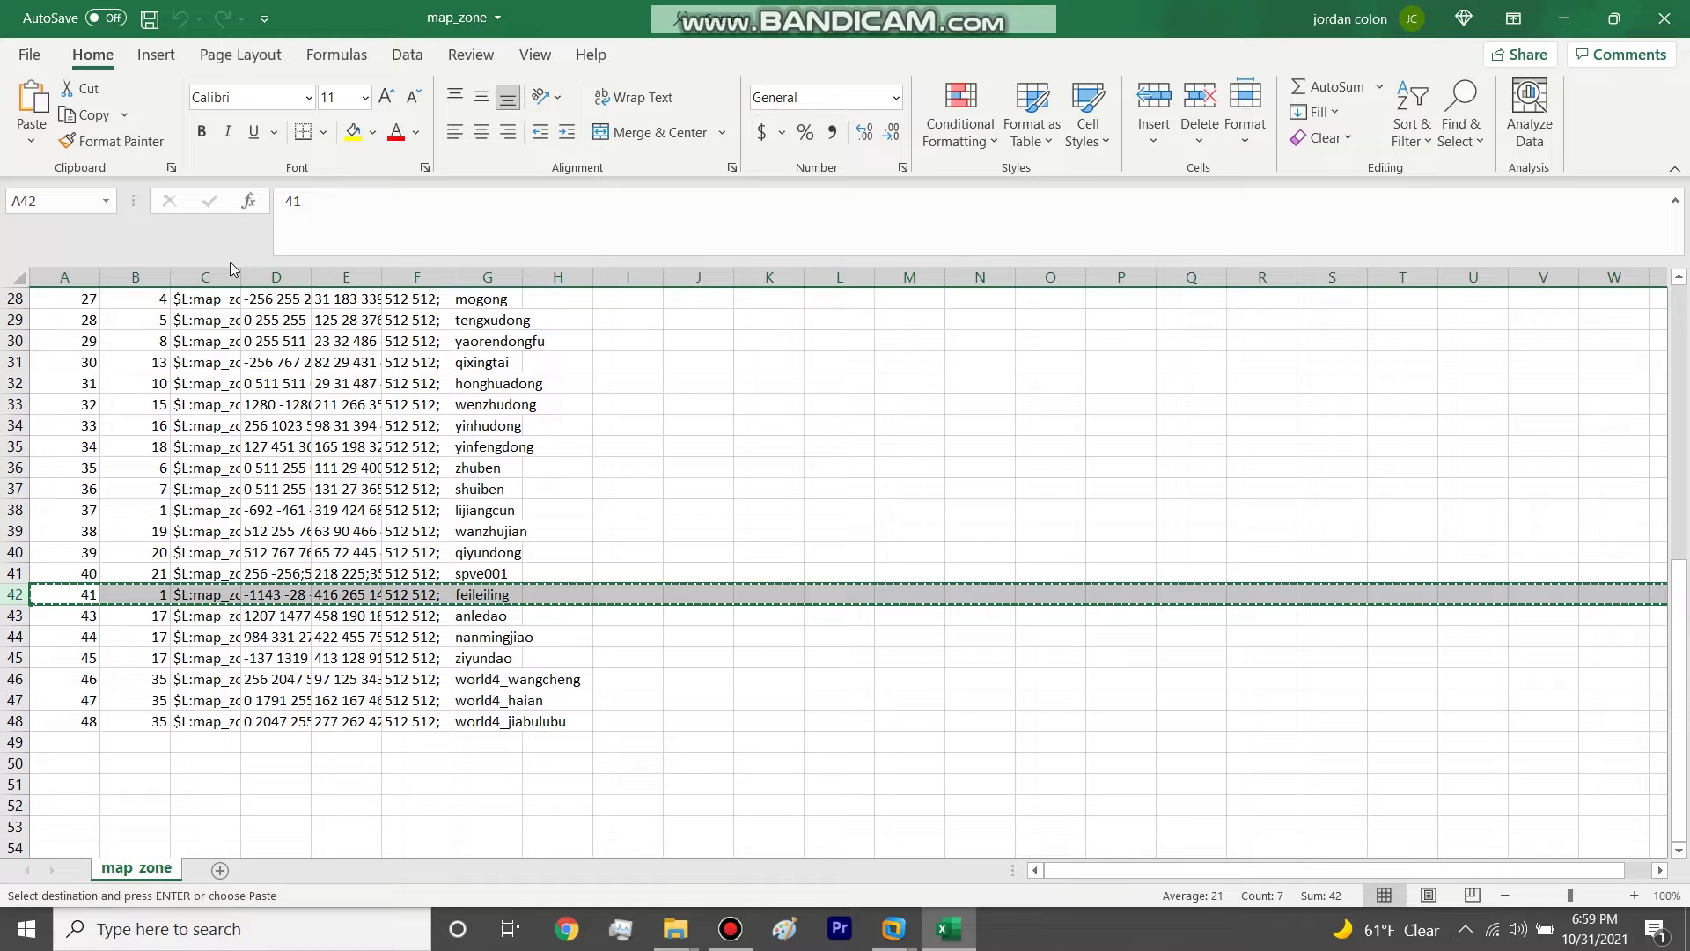
pyautogui.scroll(9, 221, 328)
pyautogui.scroll(-8, 217, 352)
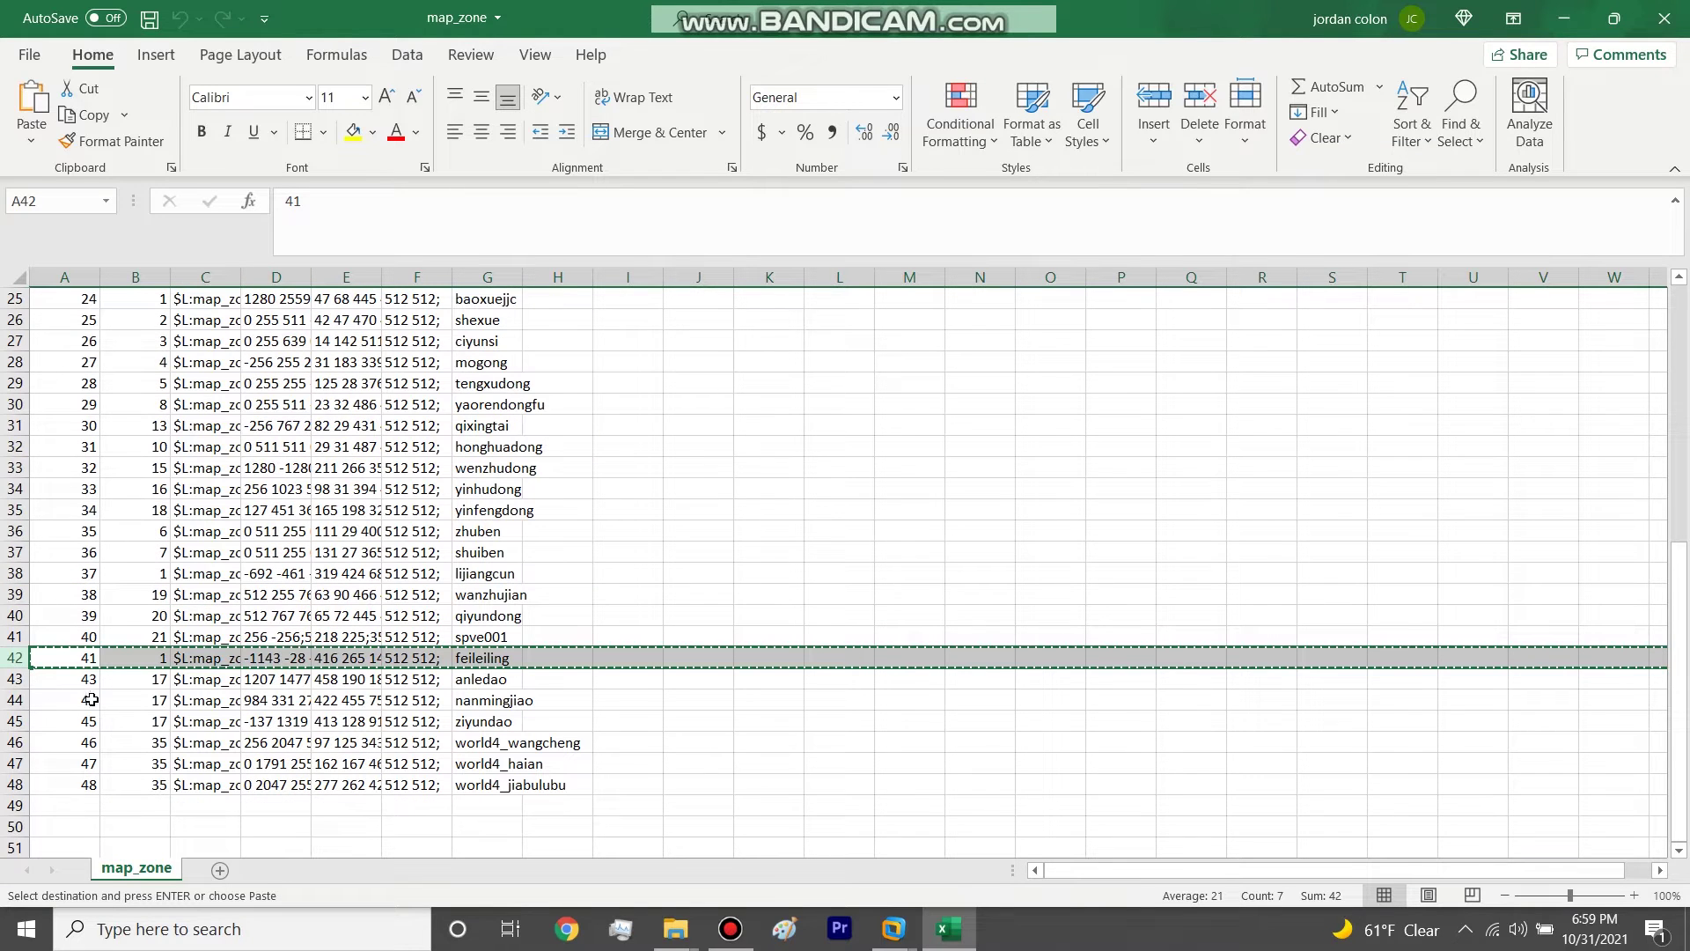
pyautogui.click(7, 826)
pyautogui.hotkey('ctrl', 'v')
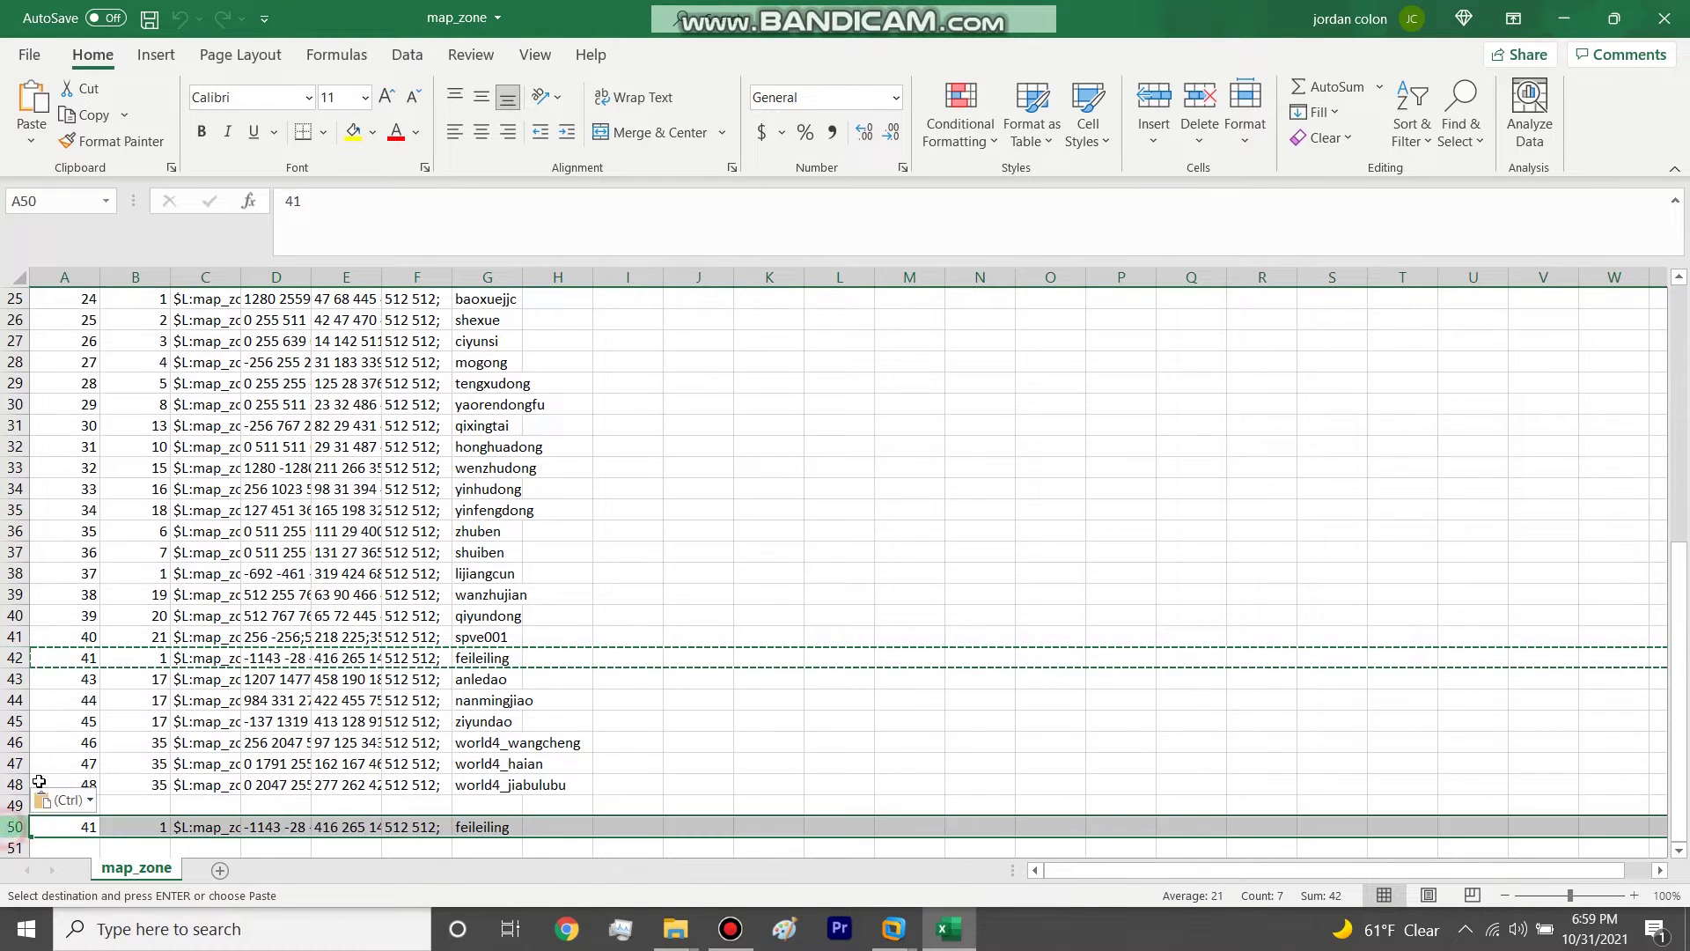
pyautogui.scroll(8, 90, 403)
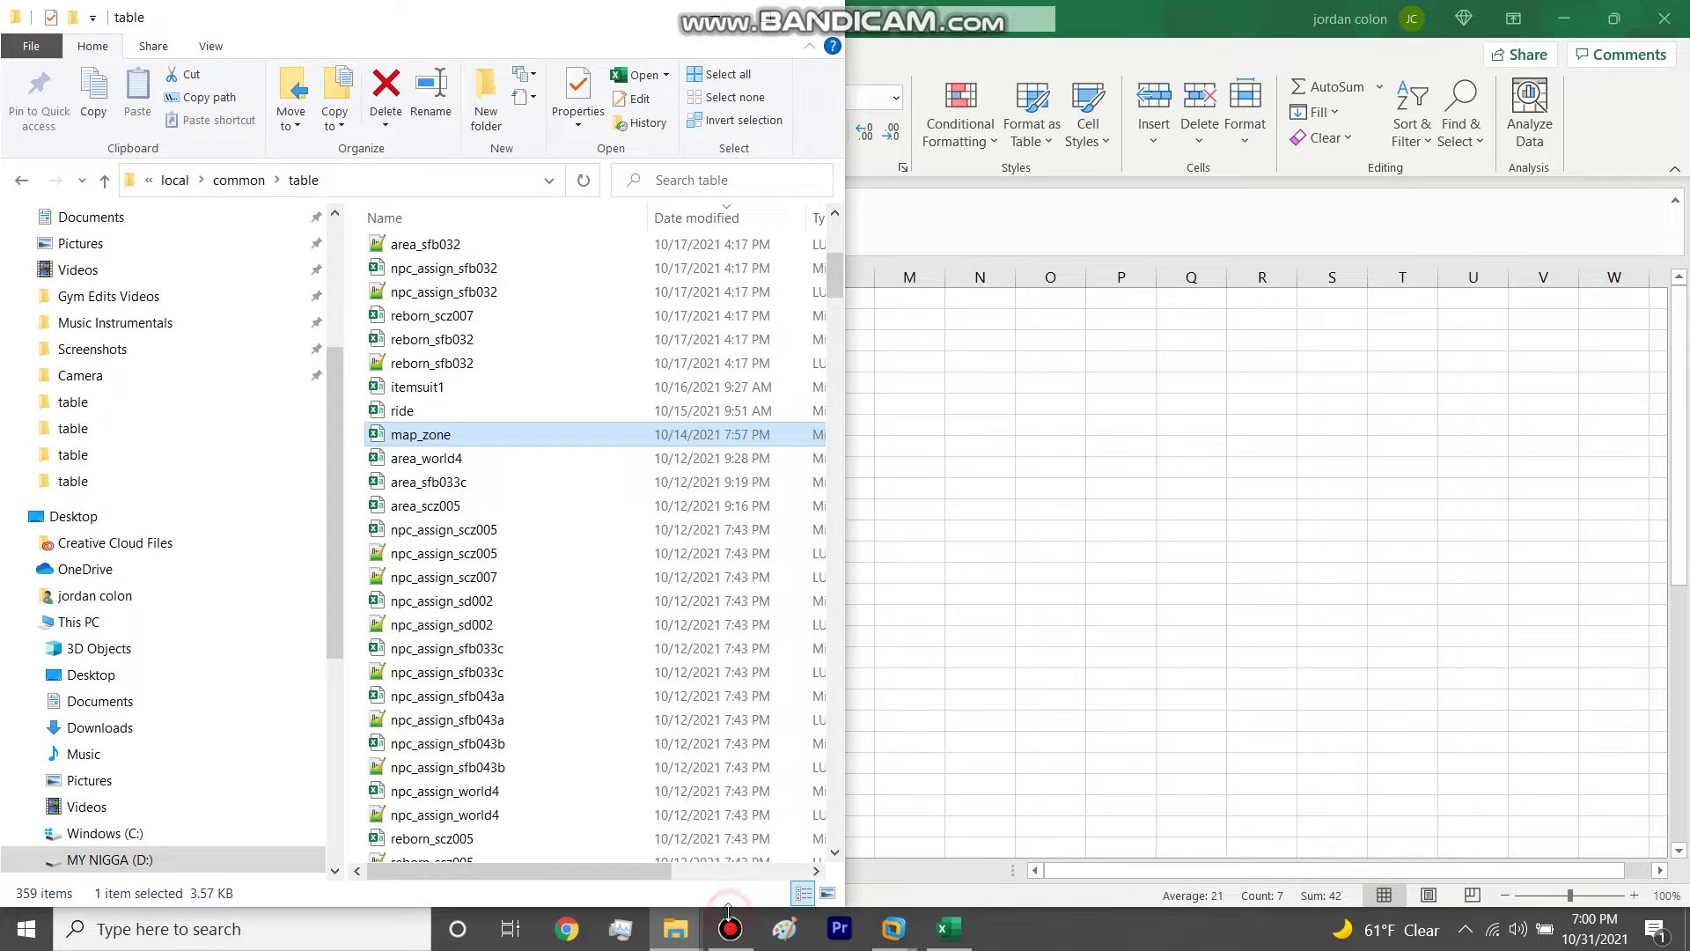
pyautogui.click(729, 926)
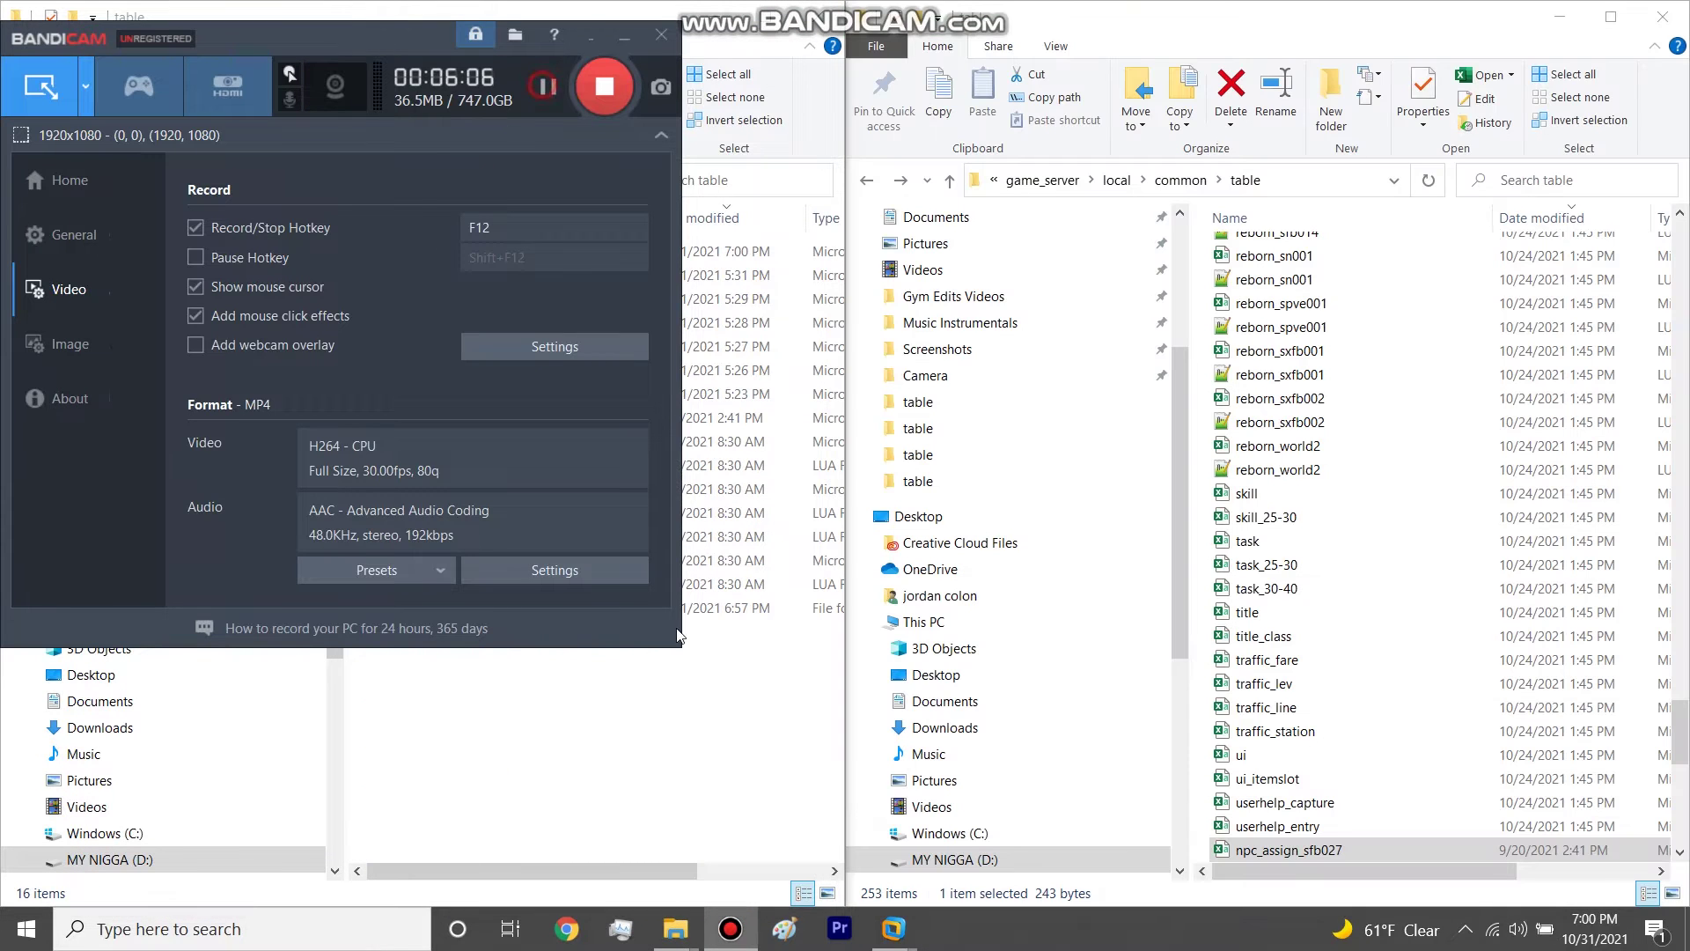
pyautogui.click(663, 729)
# Step: Open the map_zone spreadsheet in the Lunar Cave sfb027 table folder, copy the entire row 2, and close the file
pyautogui.click(425, 251)
pyautogui.doubleClick(426, 251)
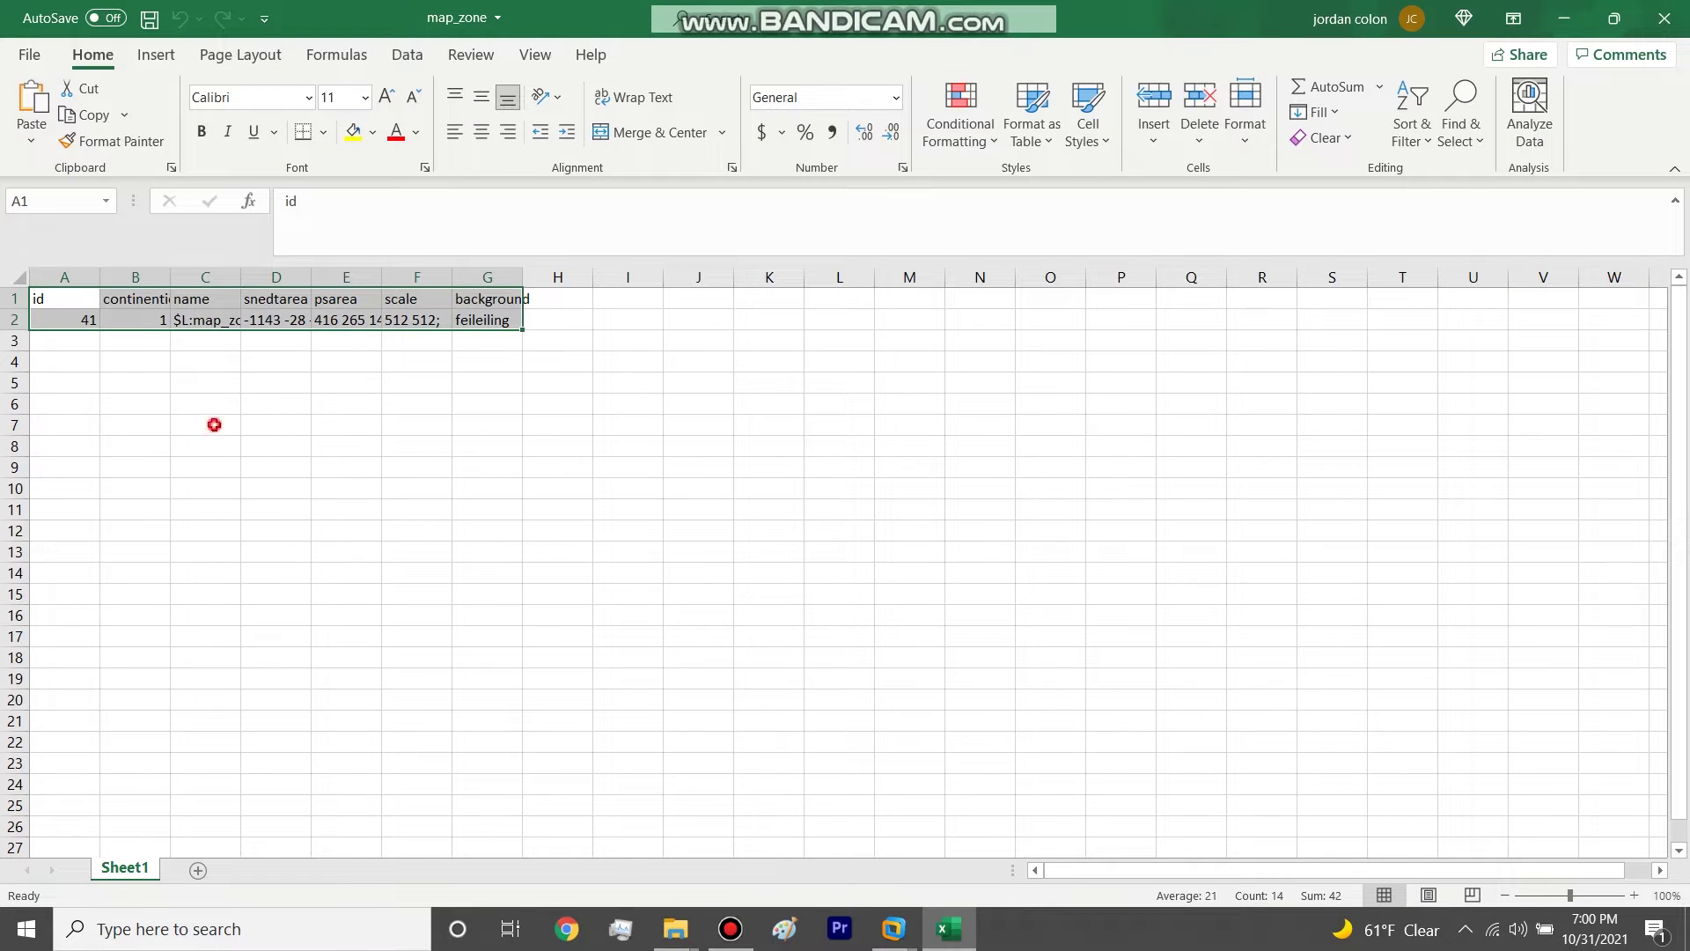
pyautogui.click(214, 424)
pyautogui.click(13, 320)
pyautogui.hotkey('ctrl', 'c')
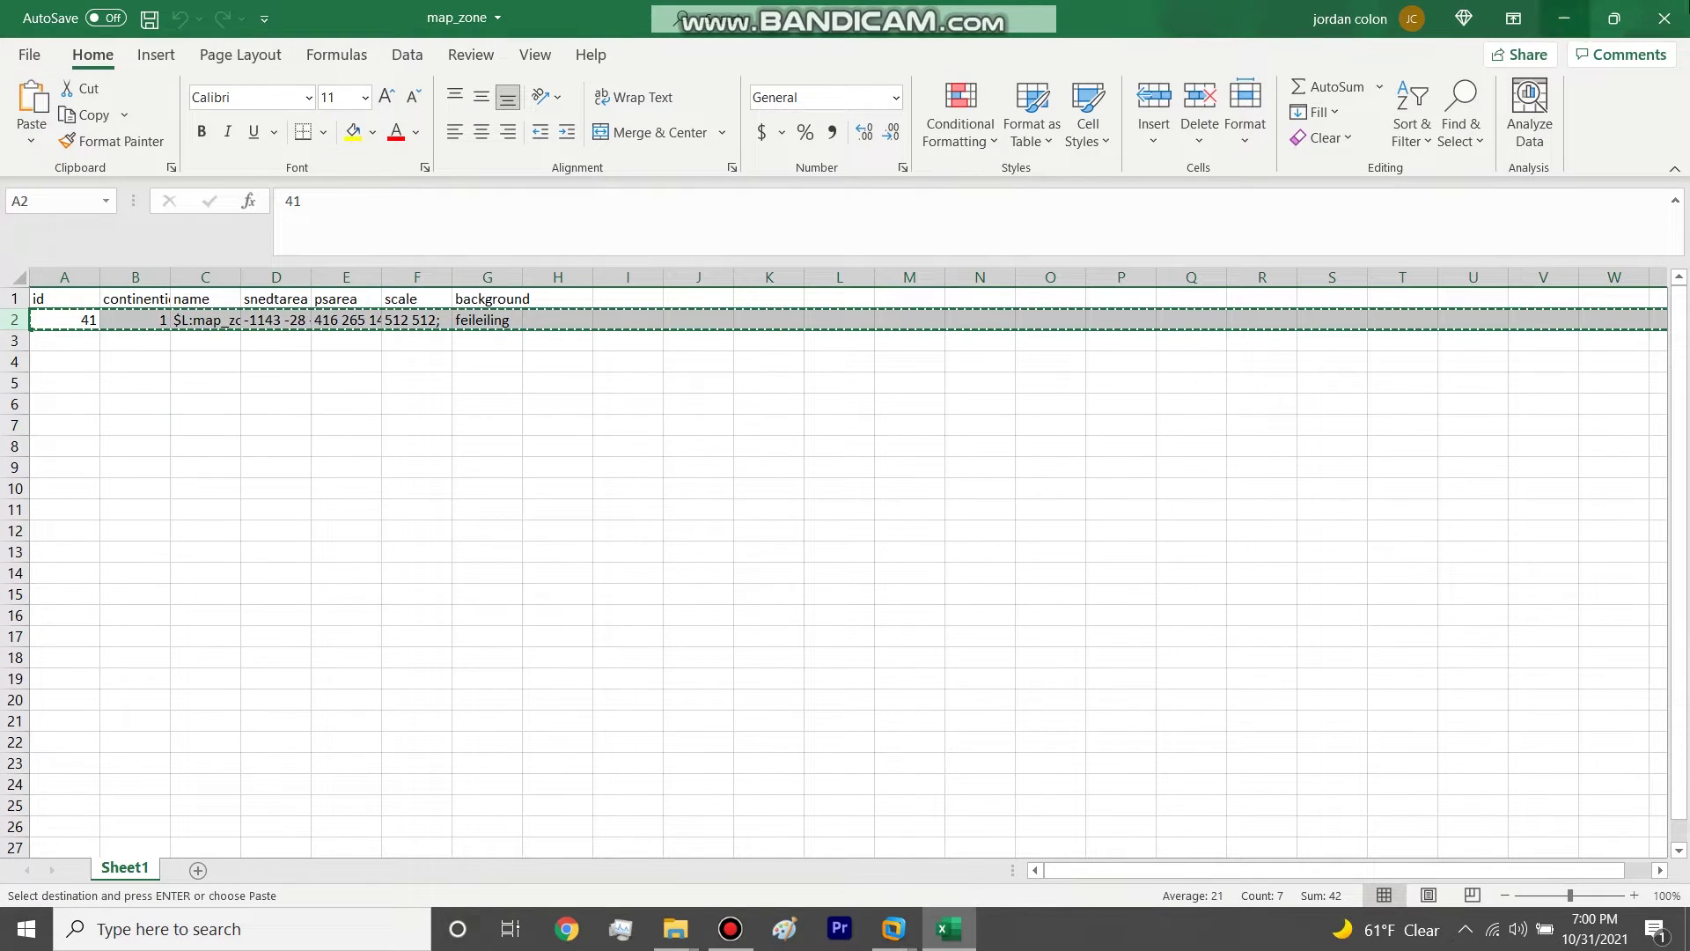
pyautogui.click(1663, 18)
pyautogui.click(791, 537)
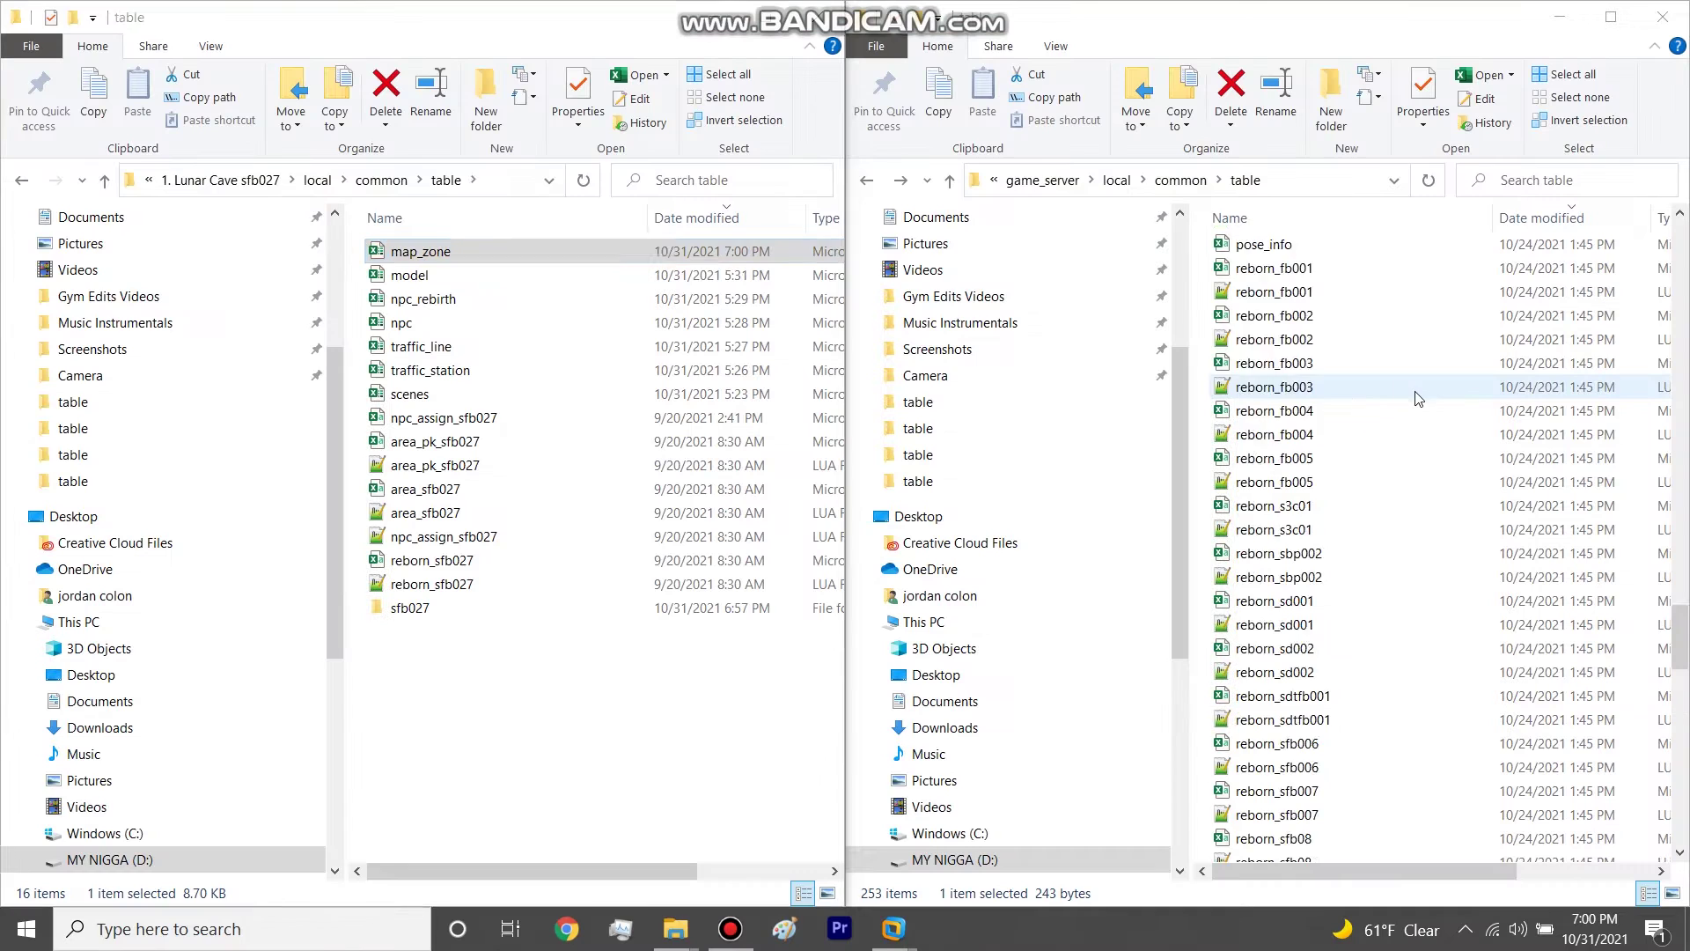
# Step: Open the map_zone spreadsheet in the game_server table folder, check its last rows for the feileiling entry, and close it
pyautogui.scroll(15, 1383, 392)
pyautogui.scroll(-20, 1386, 393)
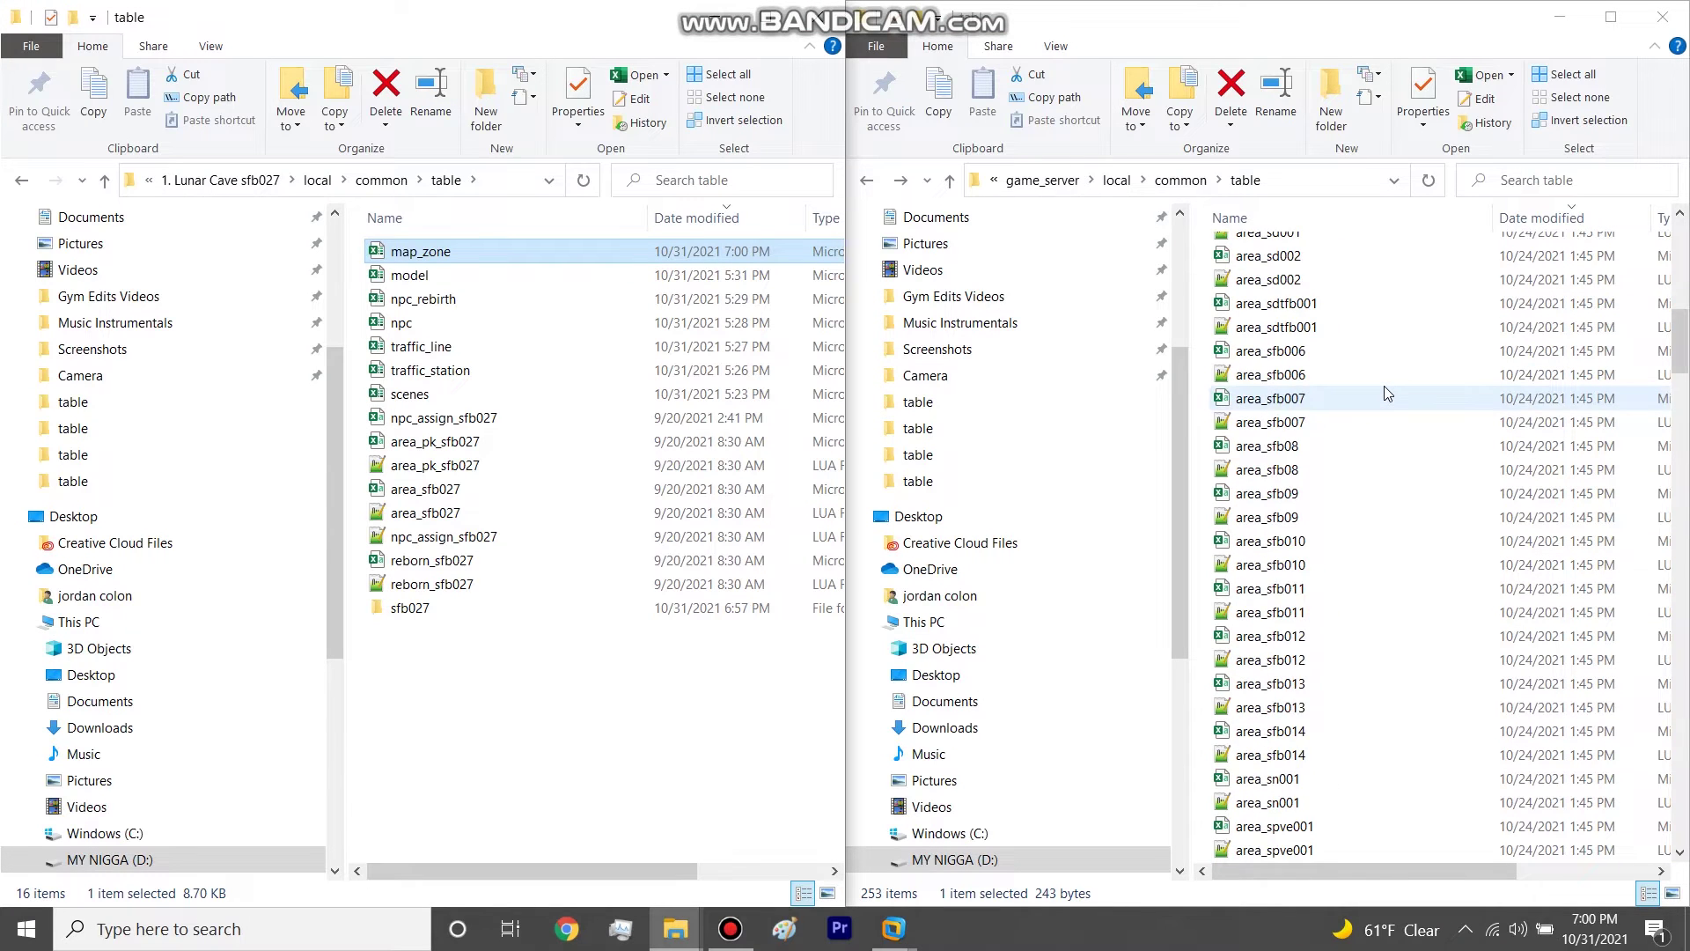
pyautogui.scroll(8, 1388, 394)
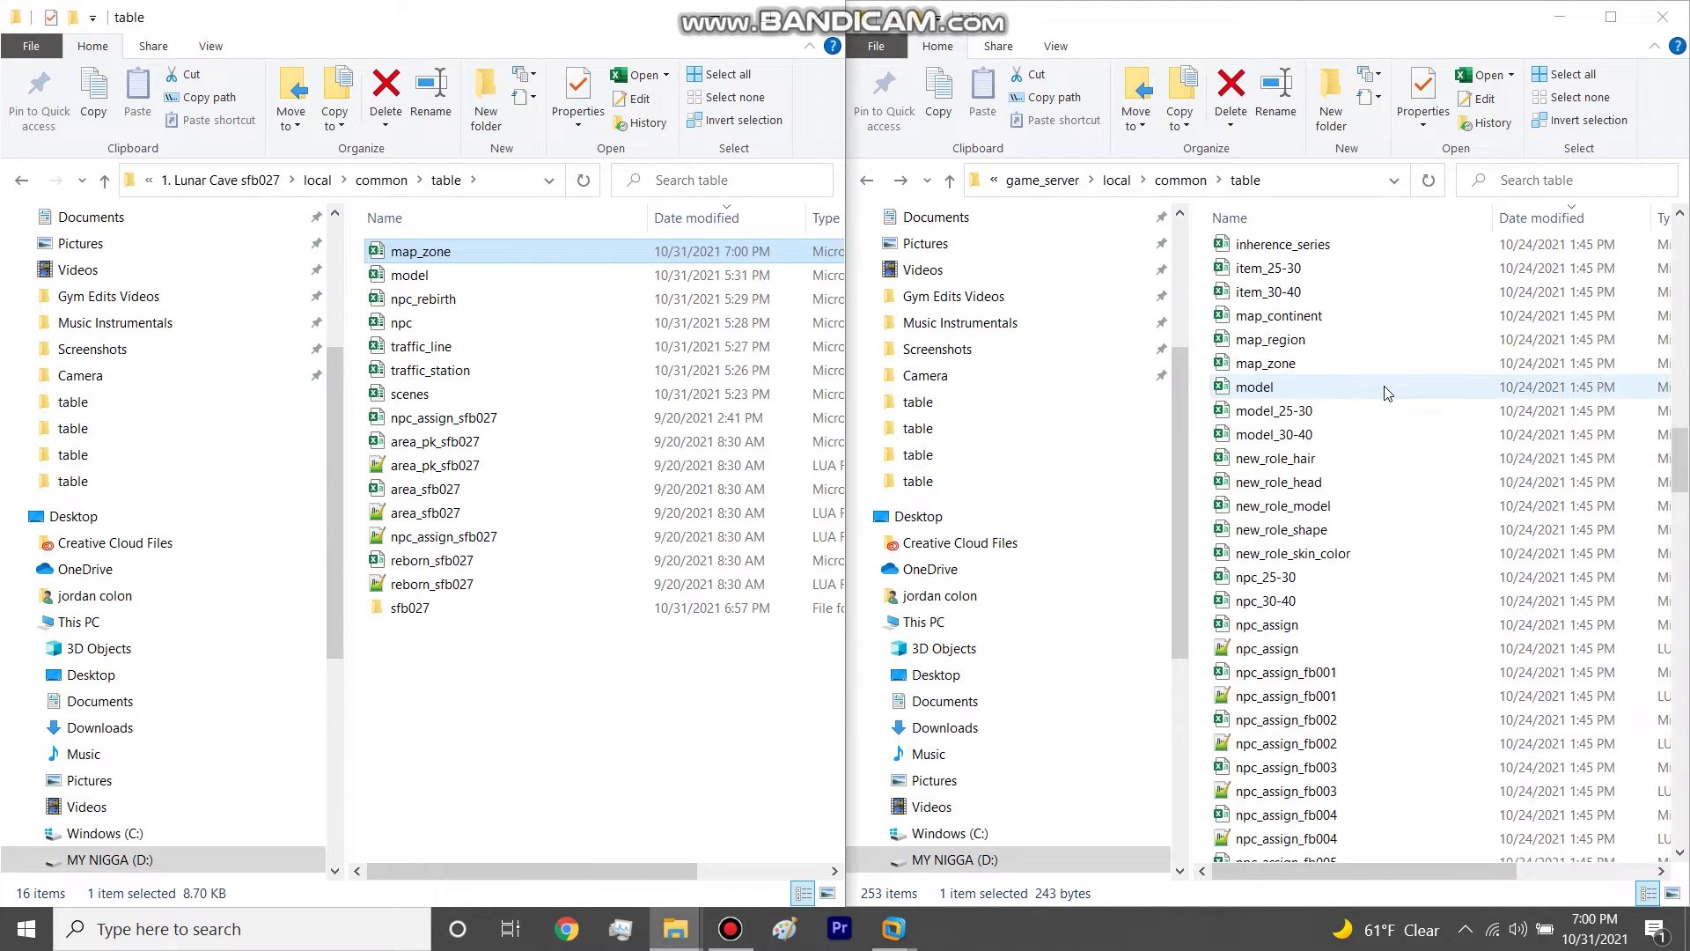
pyautogui.doubleClick(1236, 435)
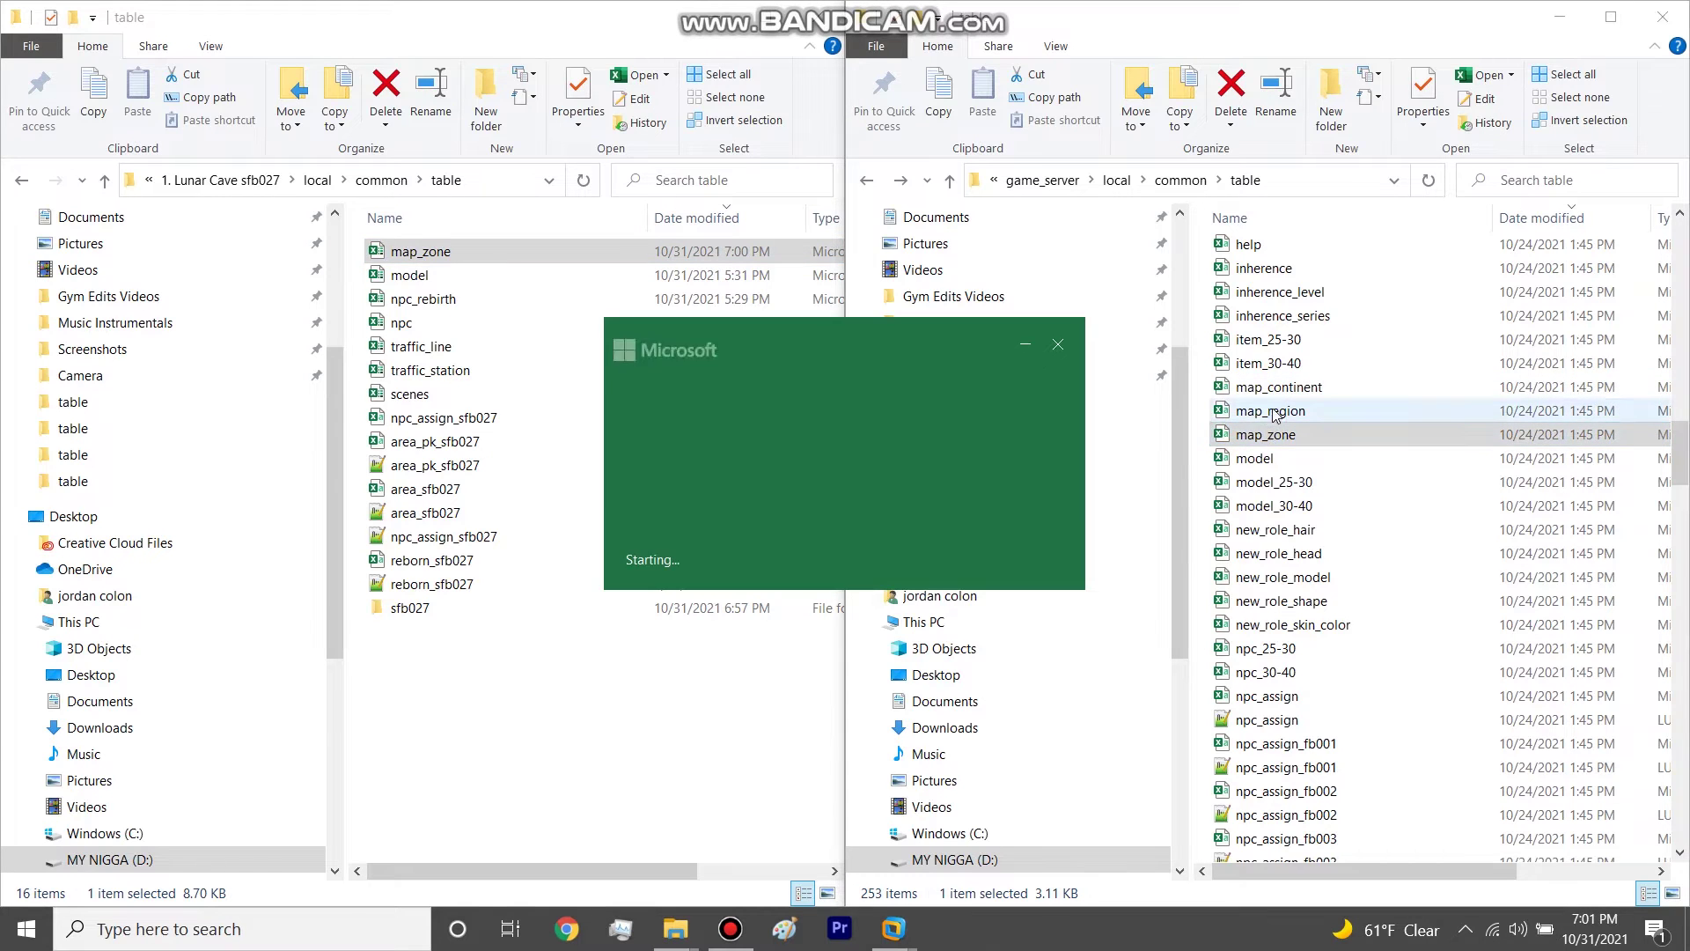
pyautogui.scroll(-10, 289, 574)
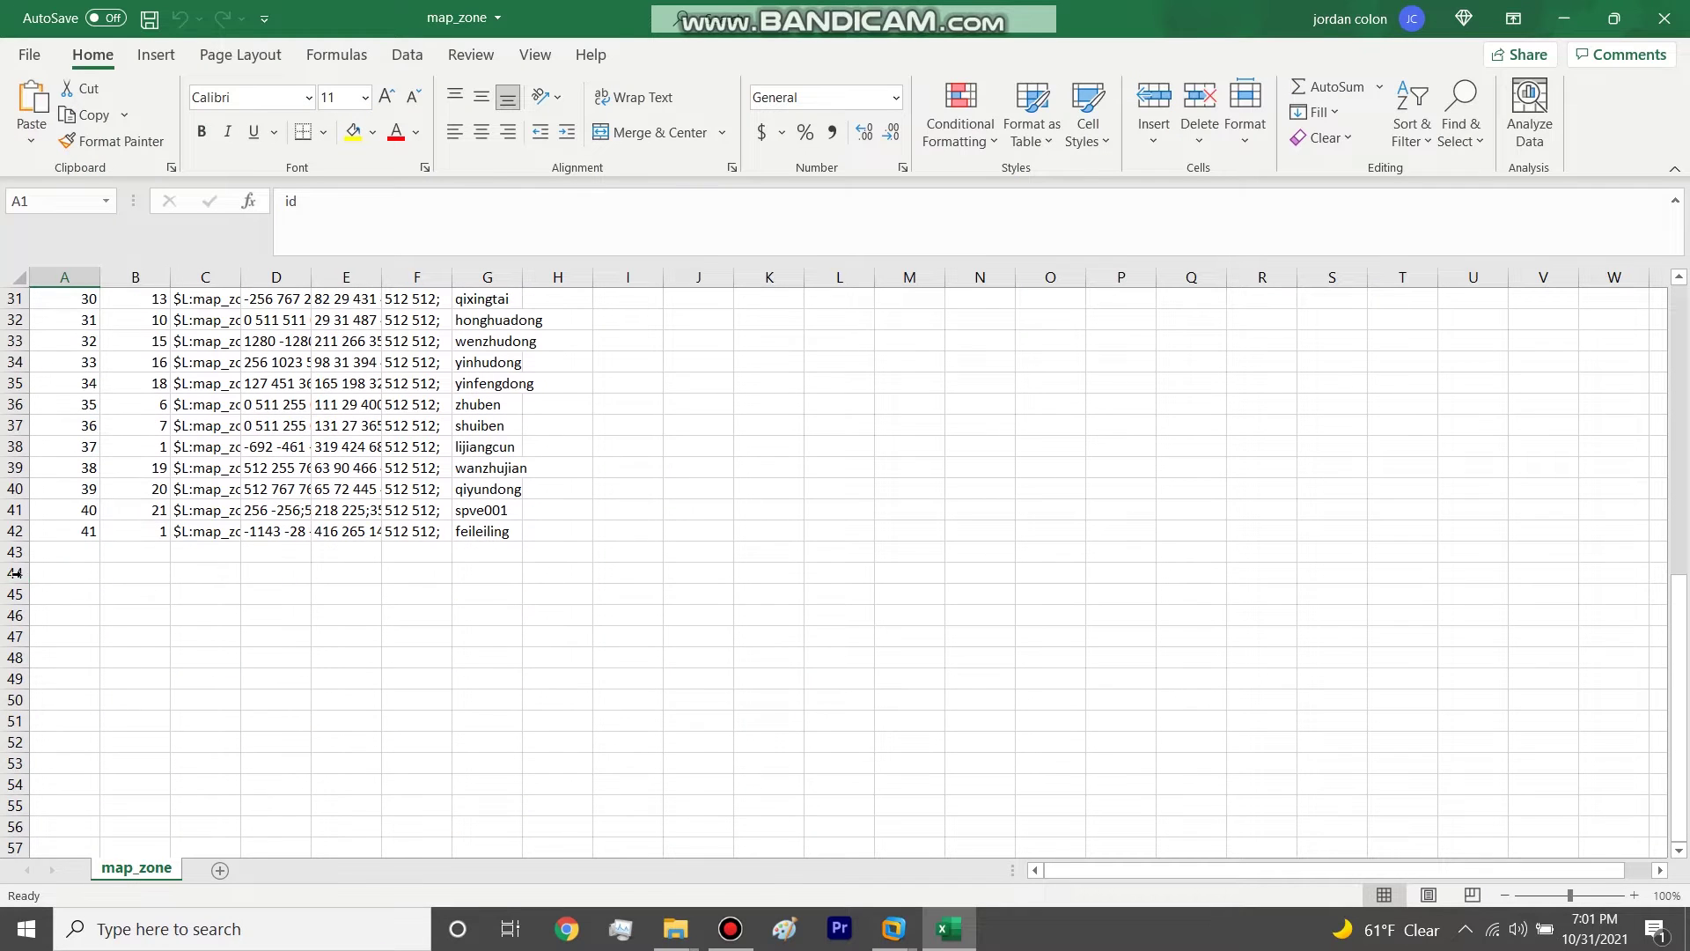
pyautogui.click(1675, 20)
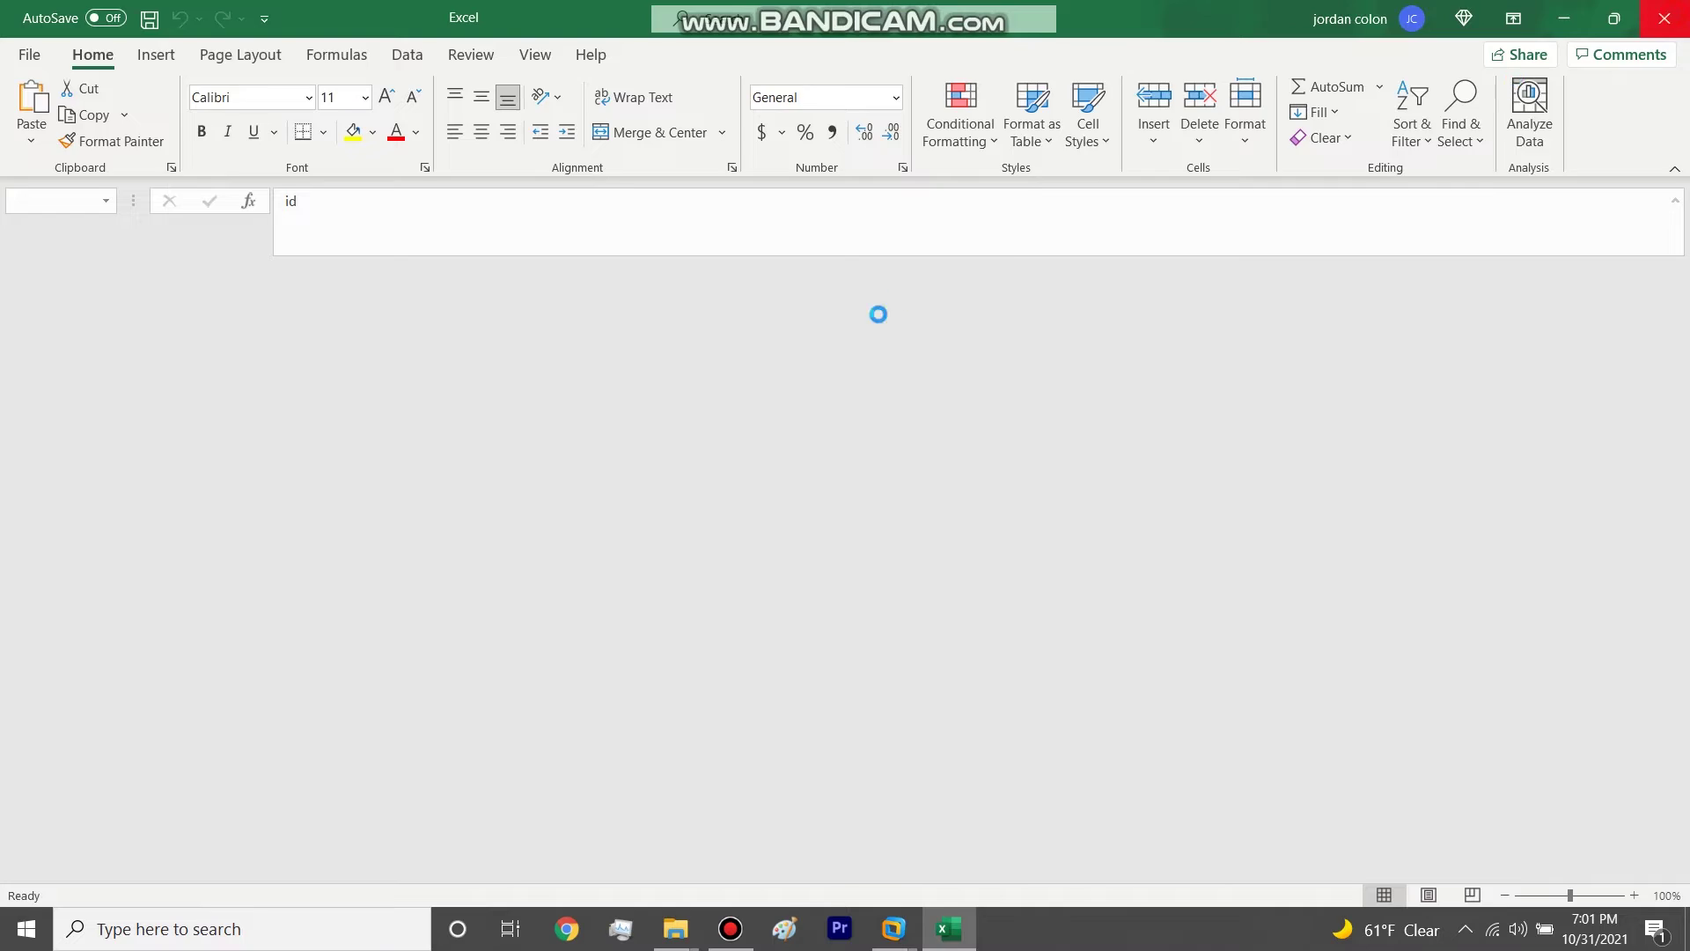
pyautogui.scroll(15, 1250, 450)
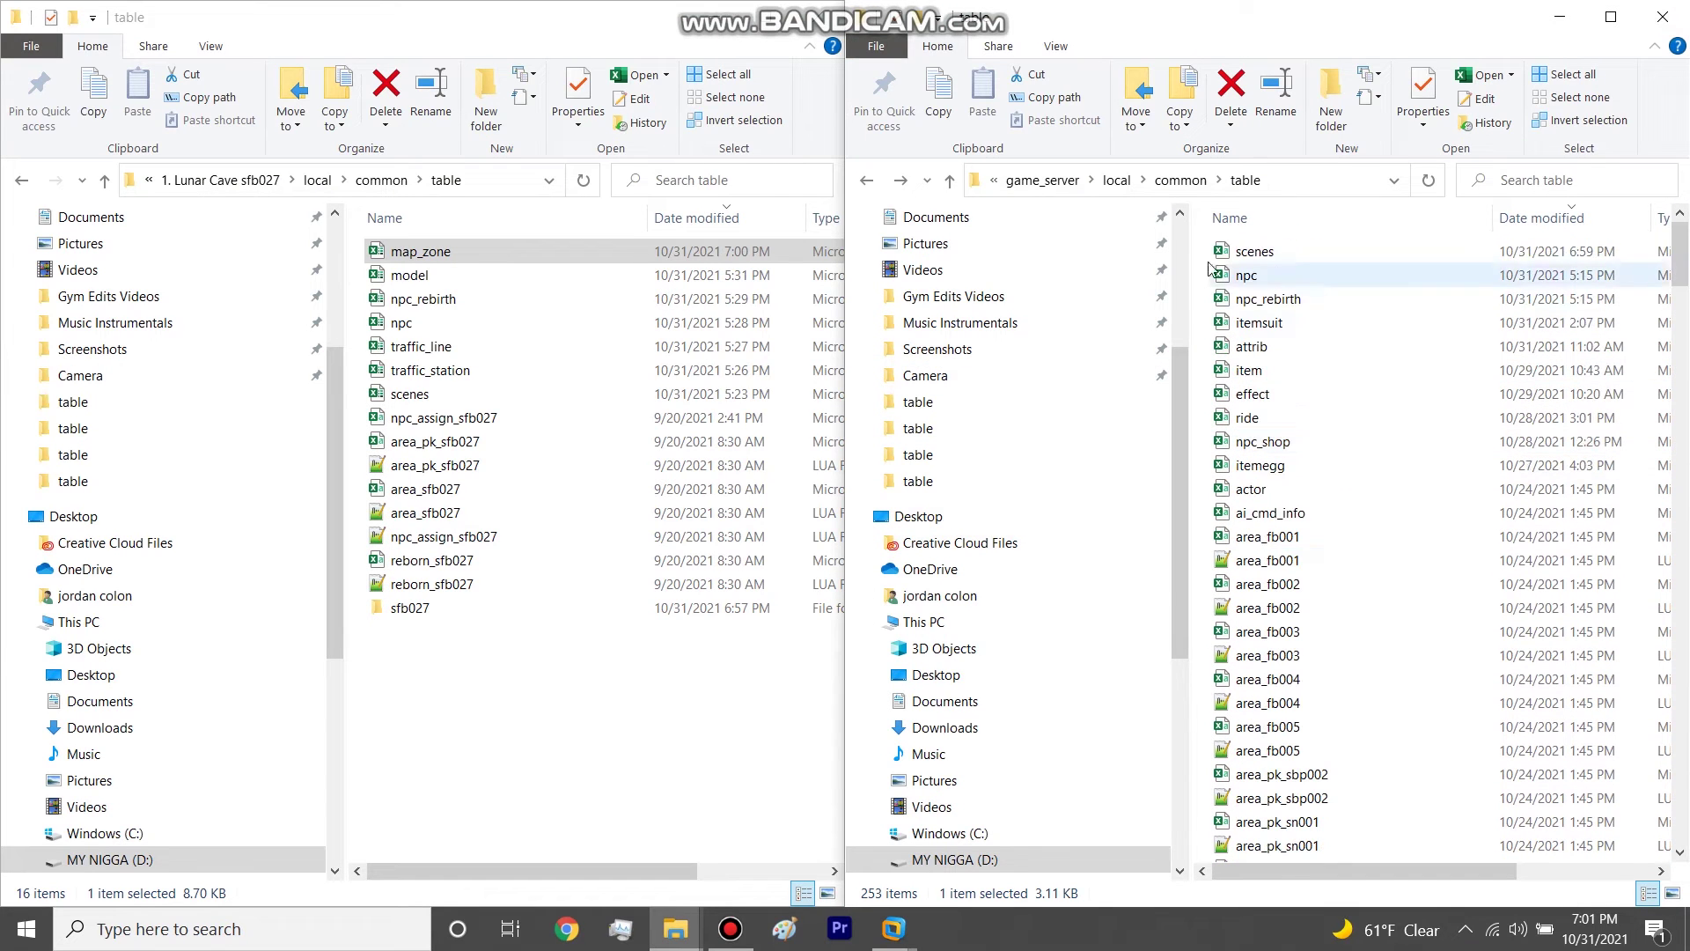
pyautogui.click(993, 180)
pyautogui.click(1085, 152)
pyautogui.click(1147, 35)
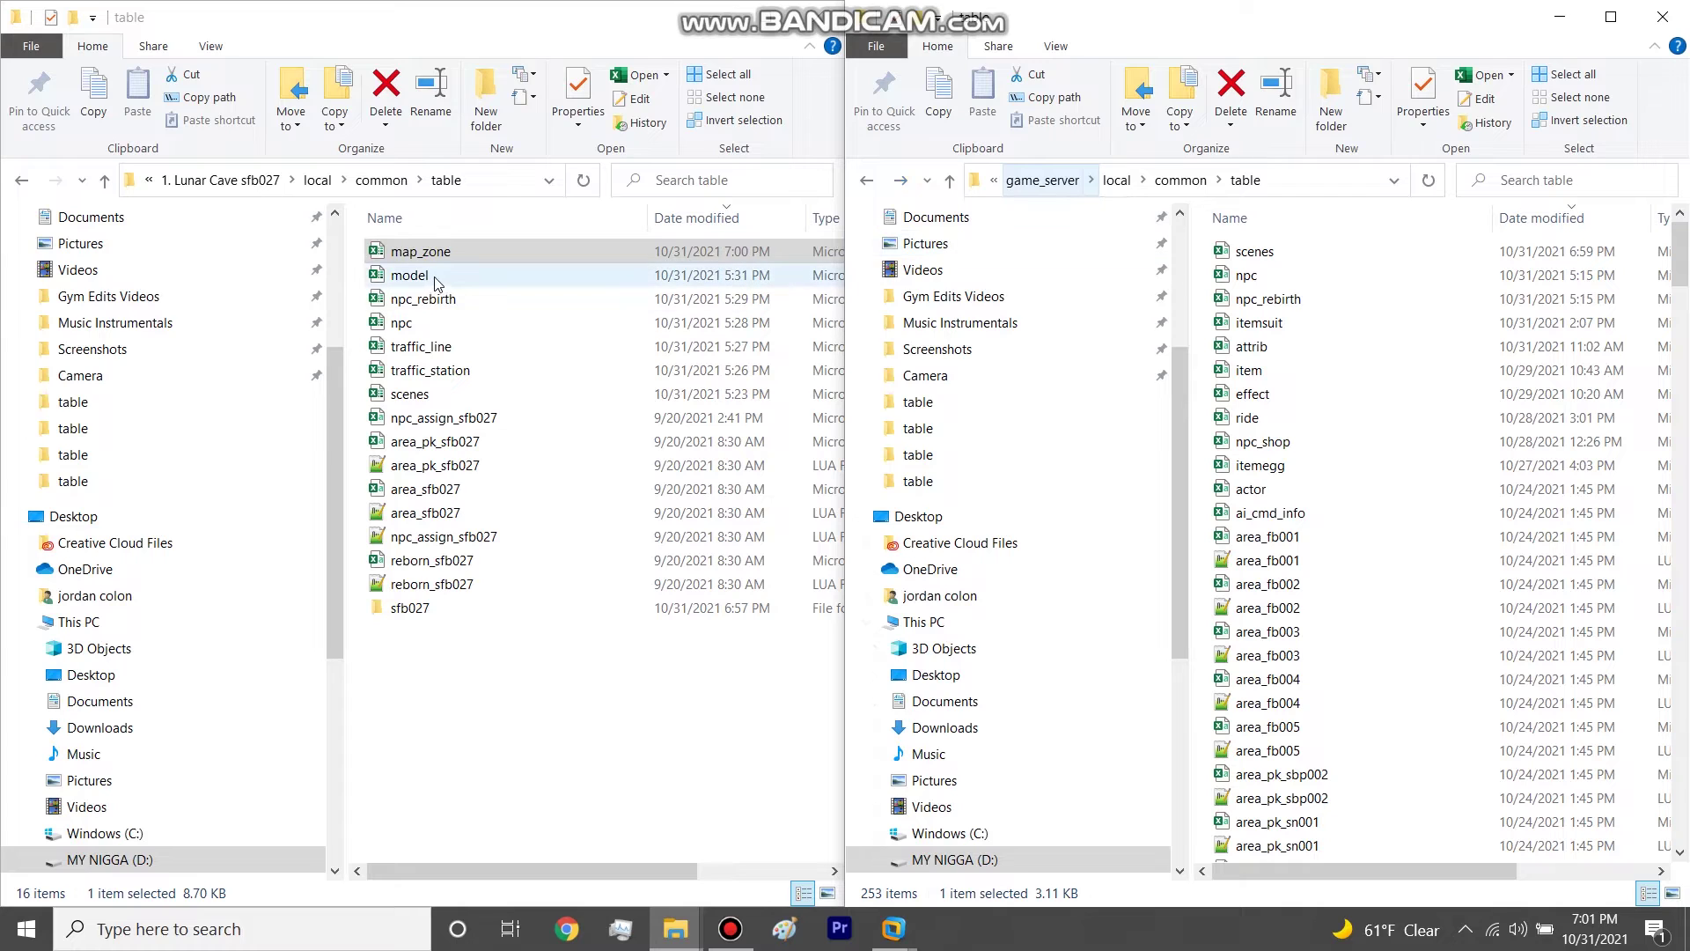
pyautogui.click(417, 222)
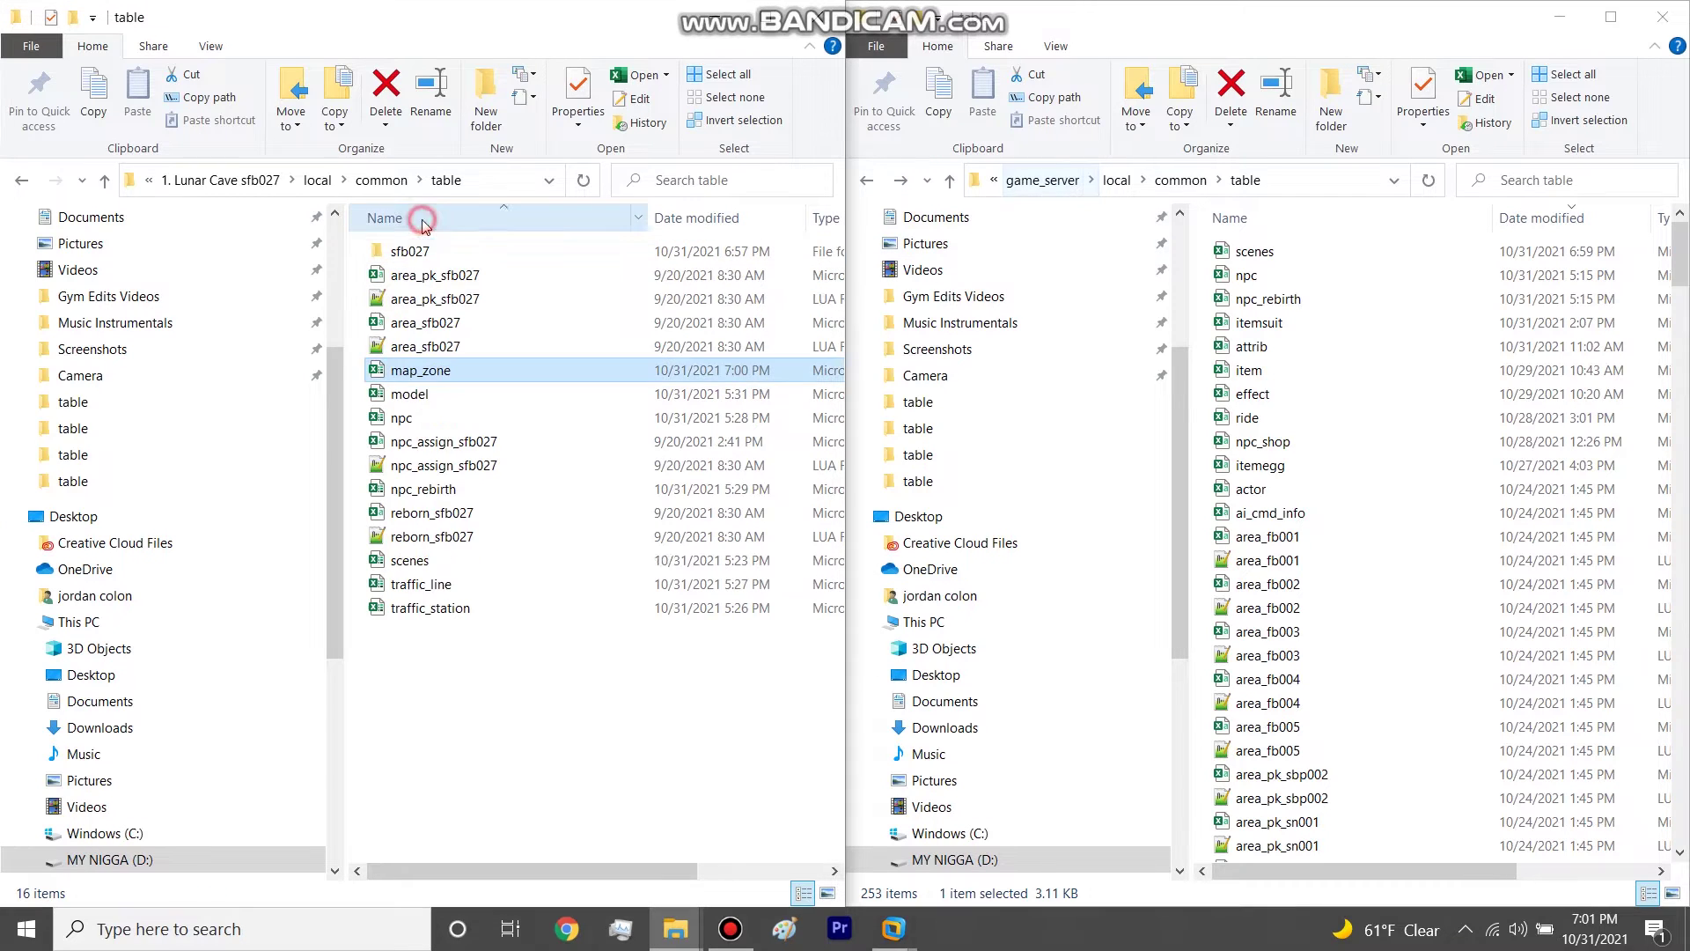
pyautogui.click(418, 222)
pyautogui.click(747, 213)
pyautogui.click(746, 211)
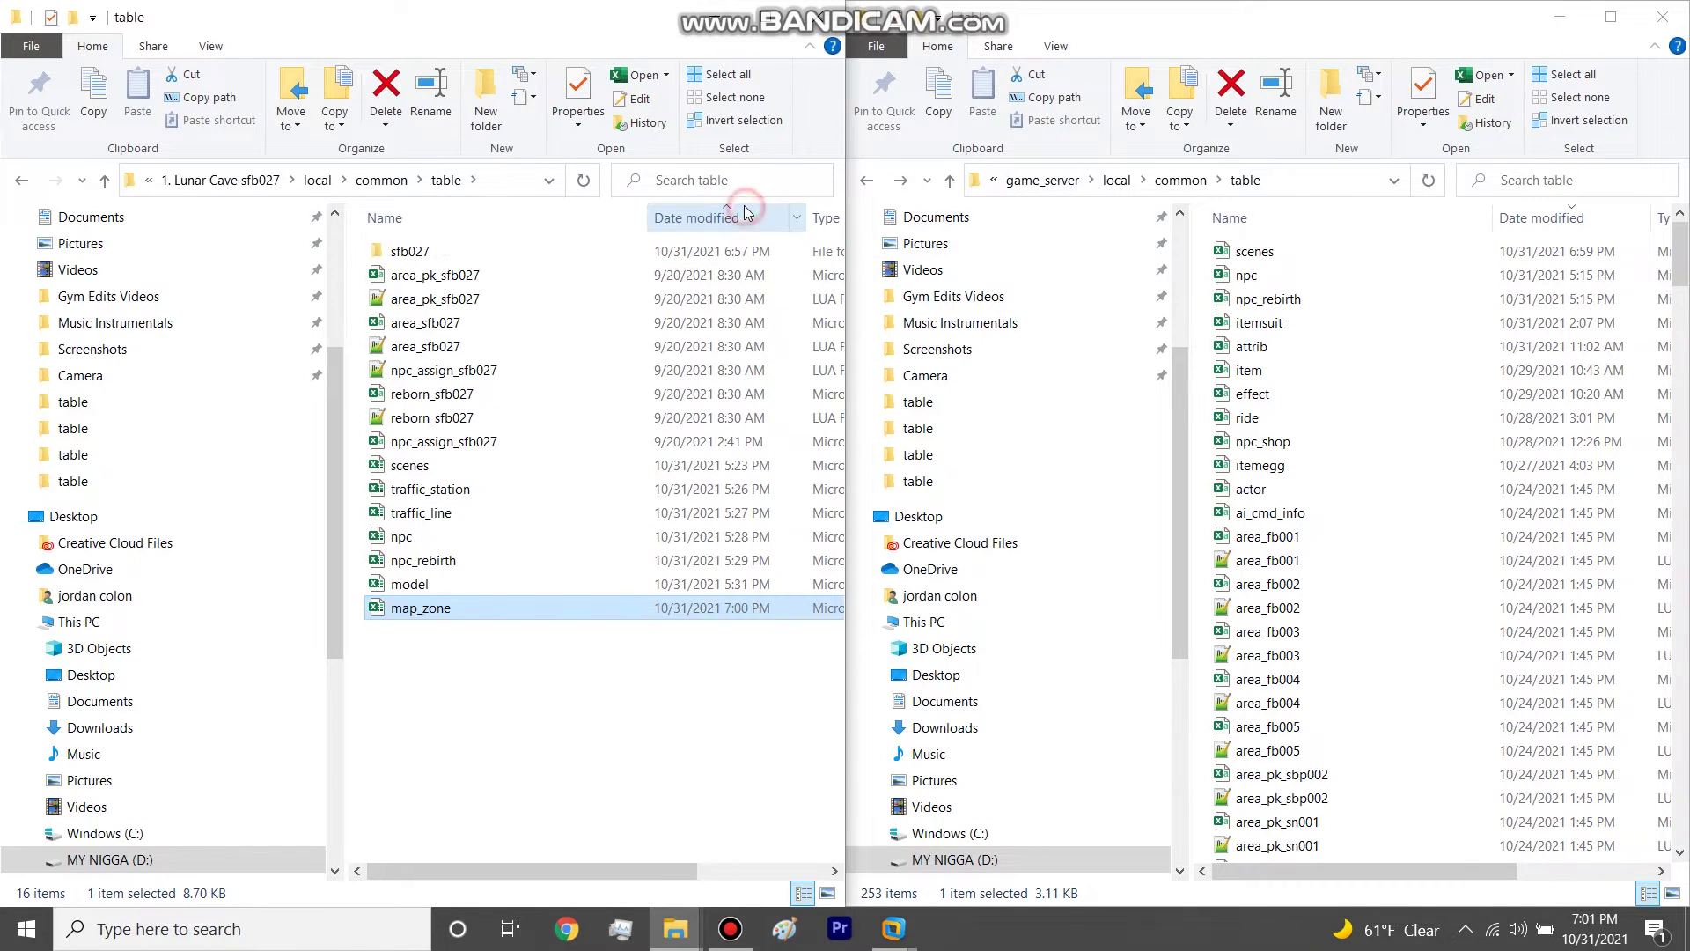
pyautogui.click(744, 211)
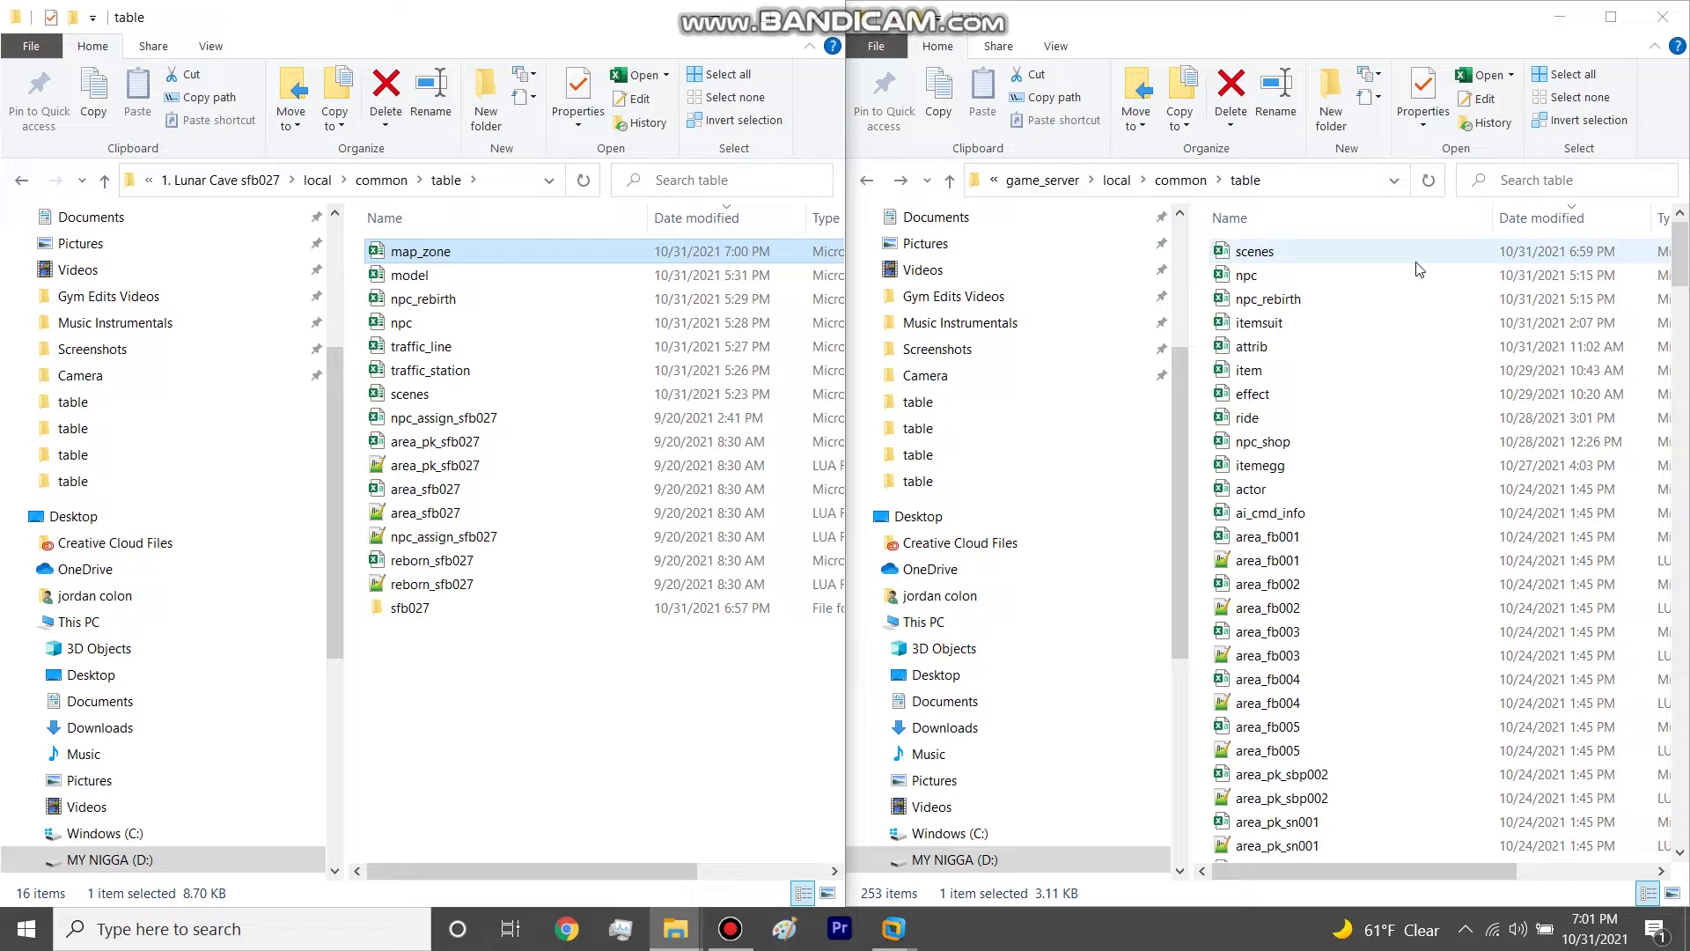
pyautogui.click(731, 935)
pyautogui.click(732, 942)
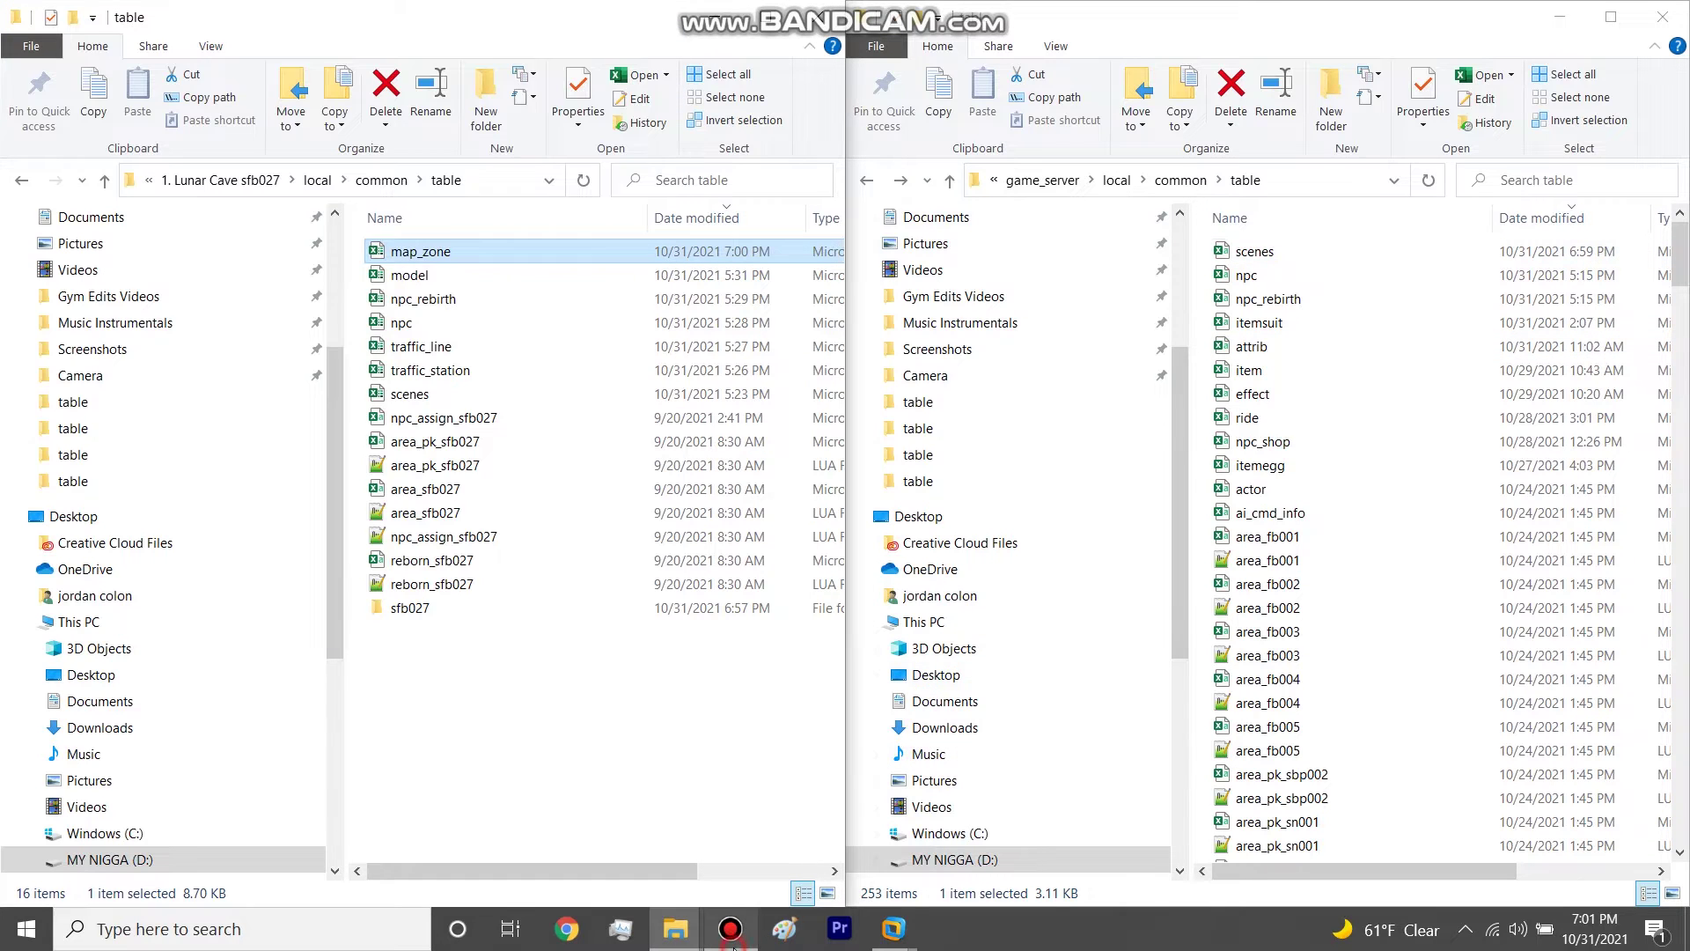
# Step: Copy the entire NPC rows 4 and 5 from the Lunar Cave npc spreadsheet and close it
pyautogui.click(411, 317)
pyautogui.doubleClick(413, 324)
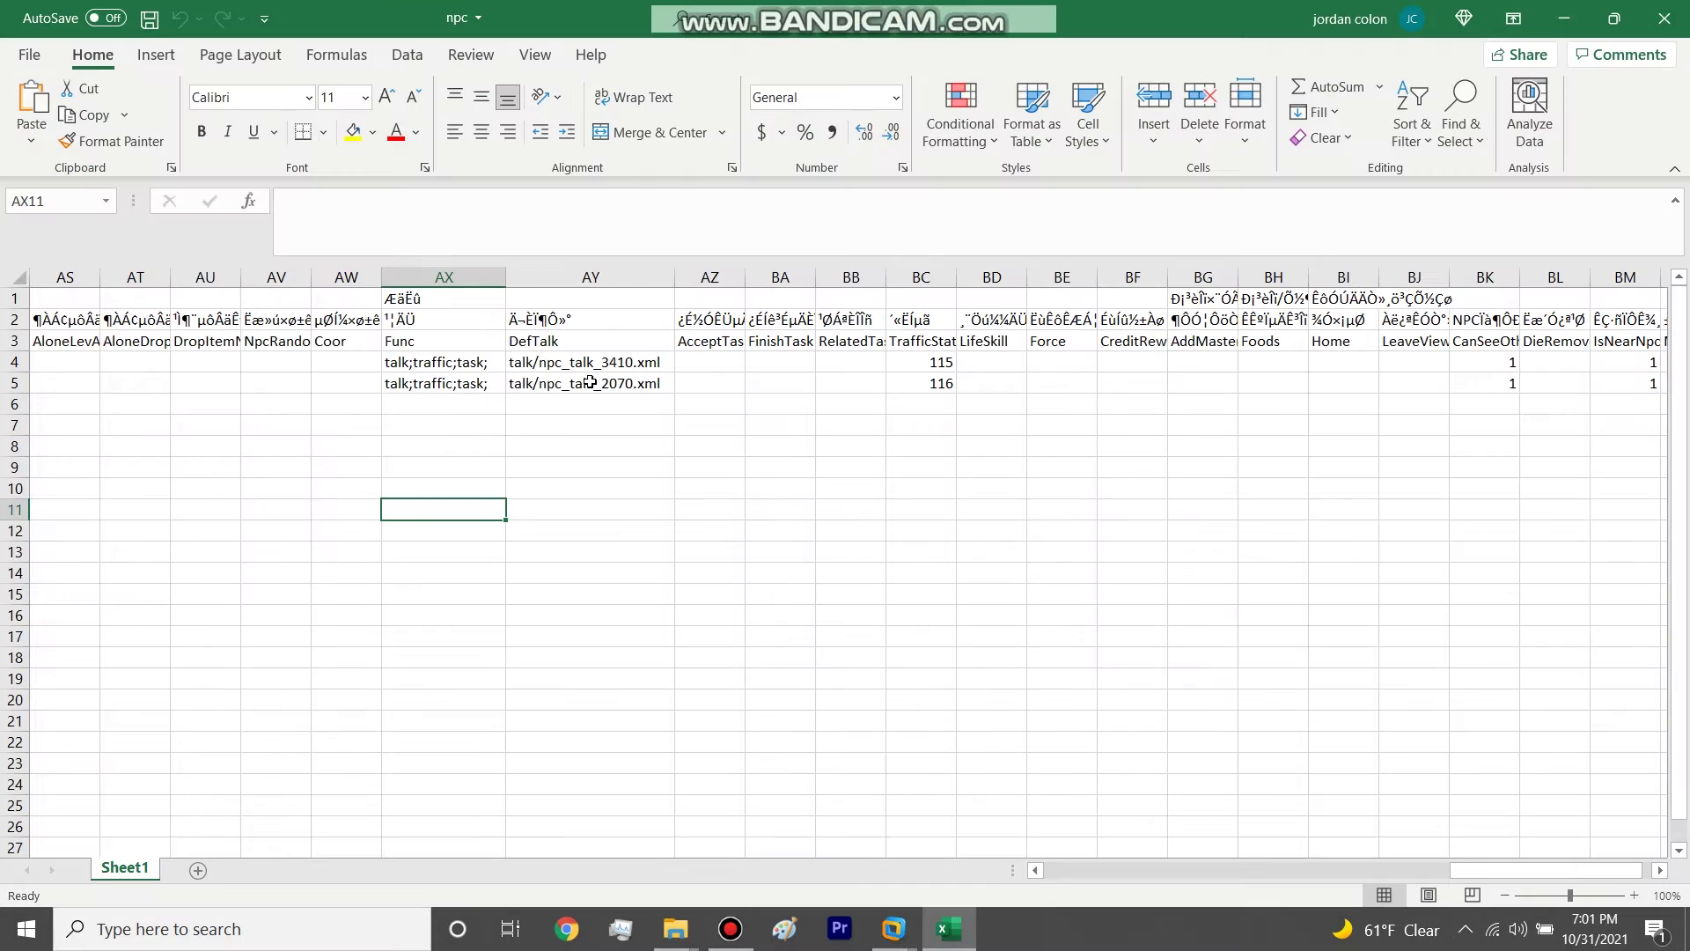
pyautogui.moveTo(1514, 874); pyautogui.dragTo(997, 900)
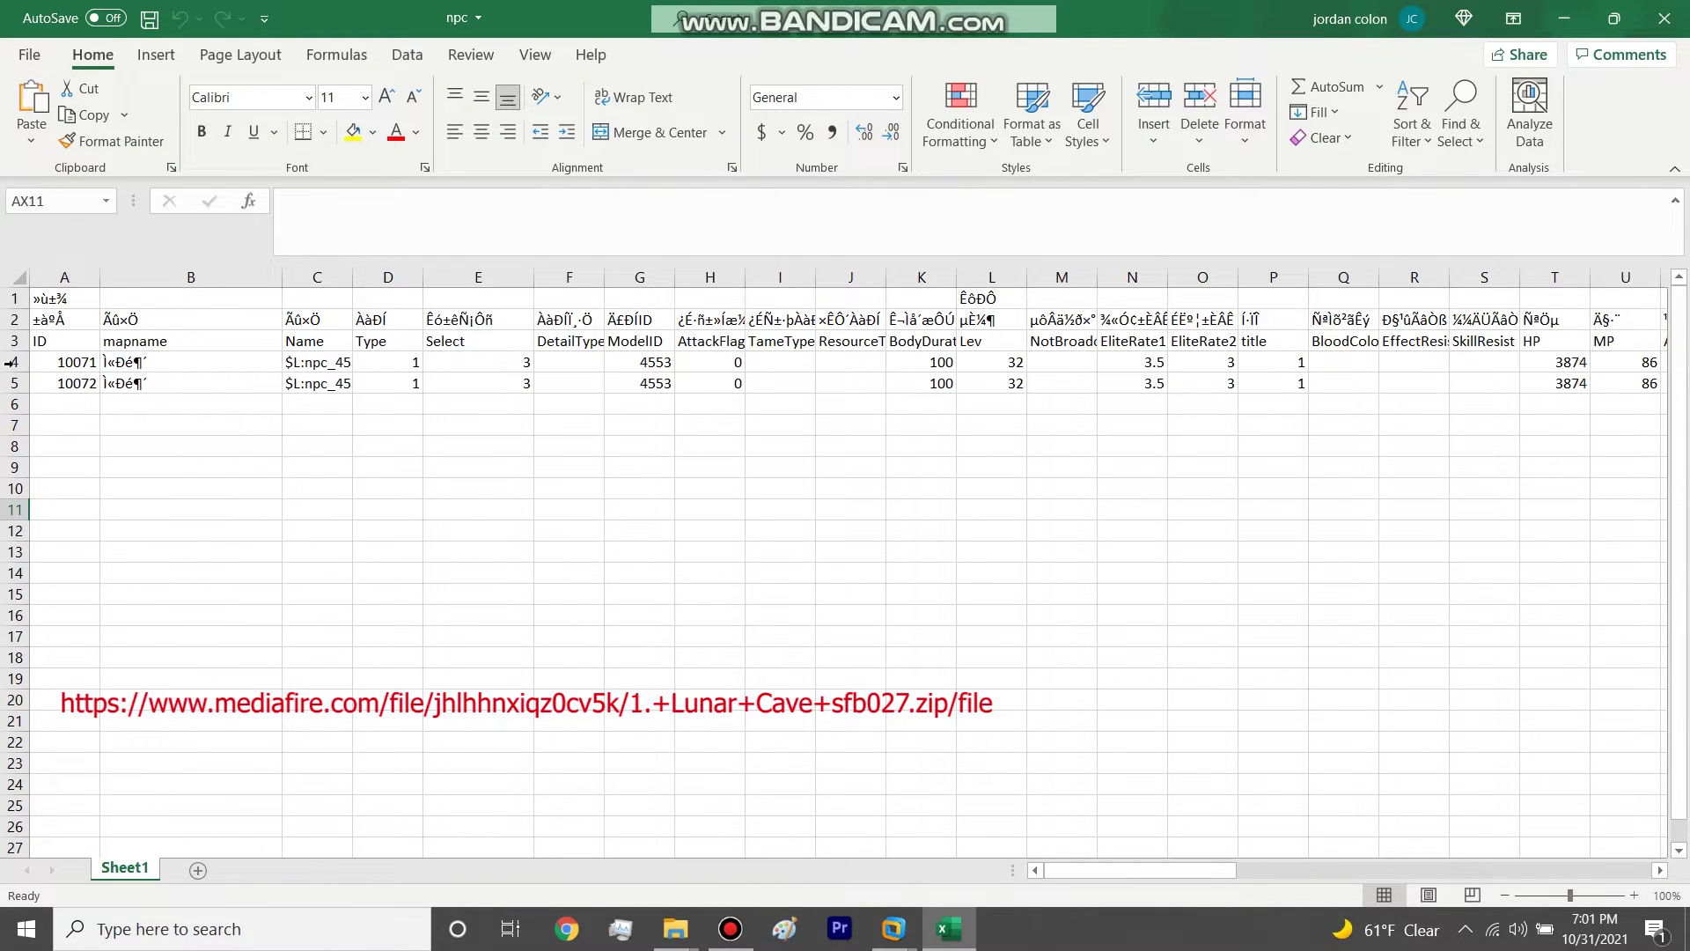
pyautogui.moveTo(12, 362); pyautogui.dragTo(17, 379)
pyautogui.hotkey('ctrl', 'c')
pyautogui.click(1564, 19)
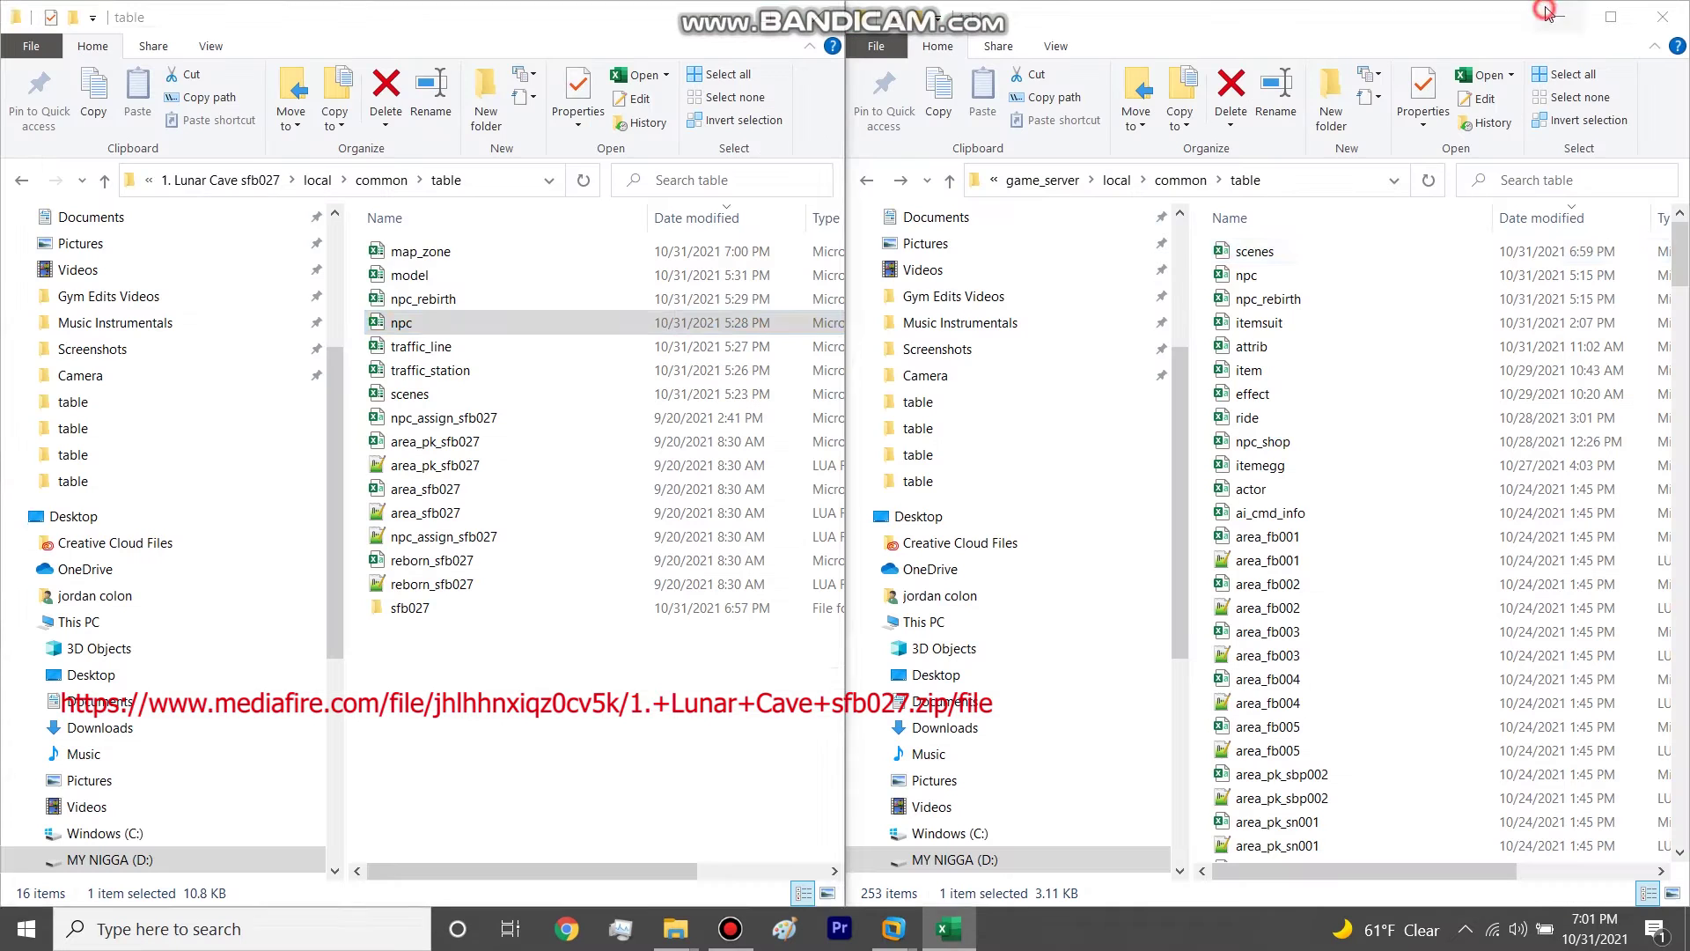
pyautogui.click(971, 920)
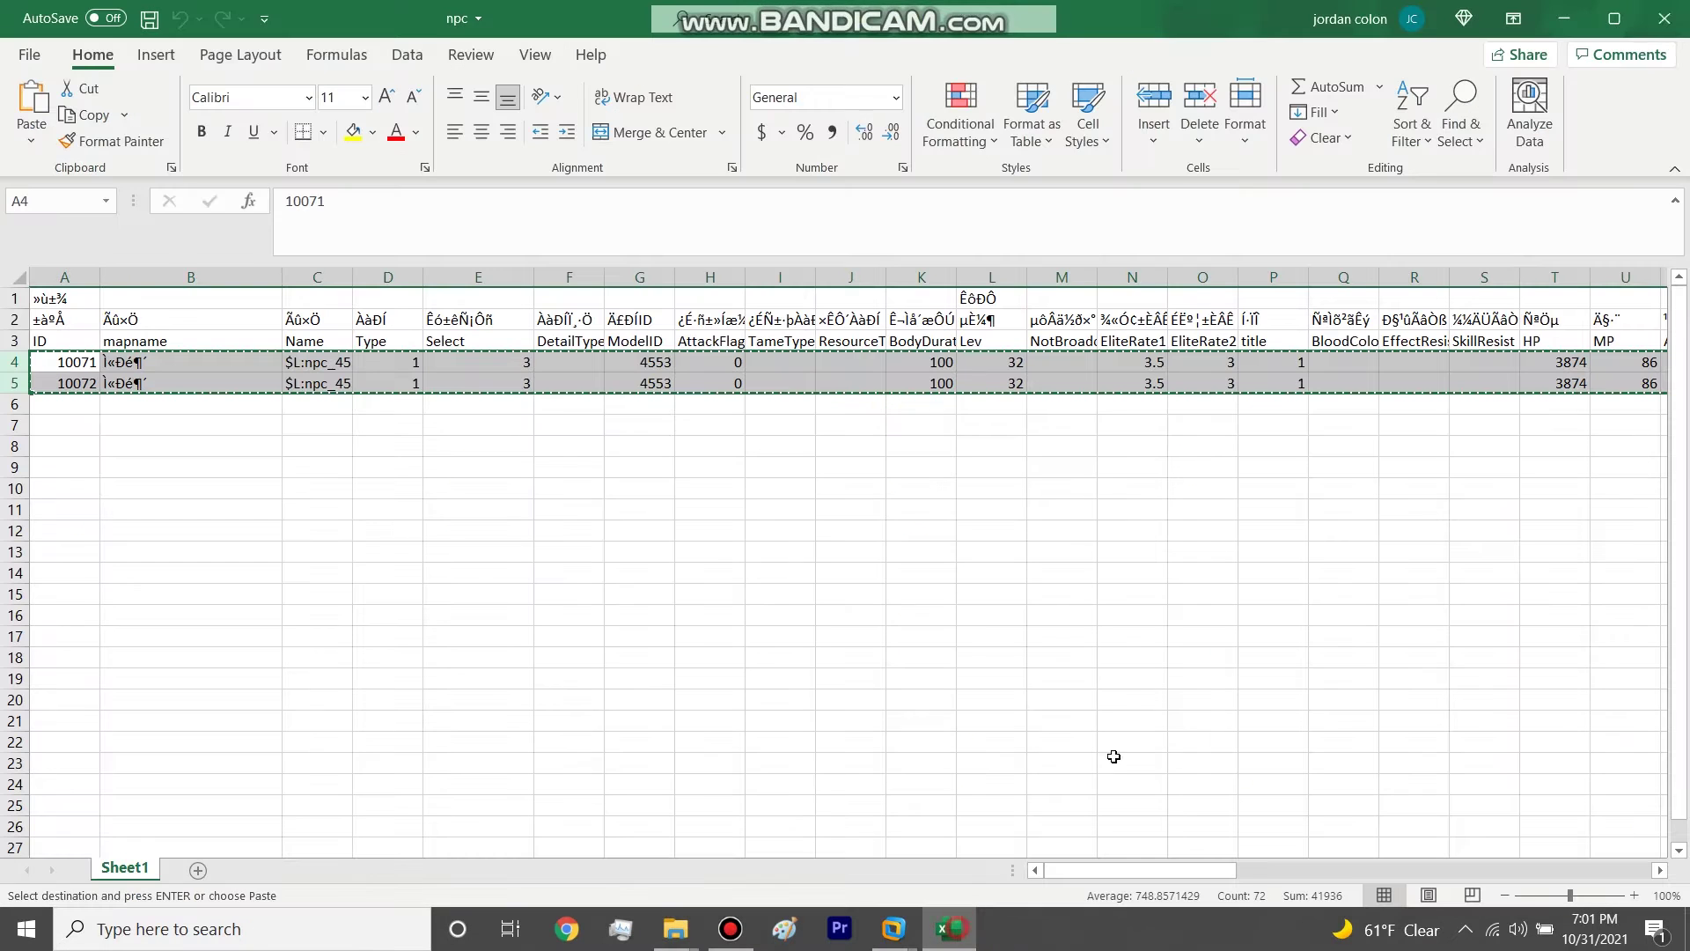
pyautogui.hotkey('alt', 'F4')
pyautogui.click(785, 533)
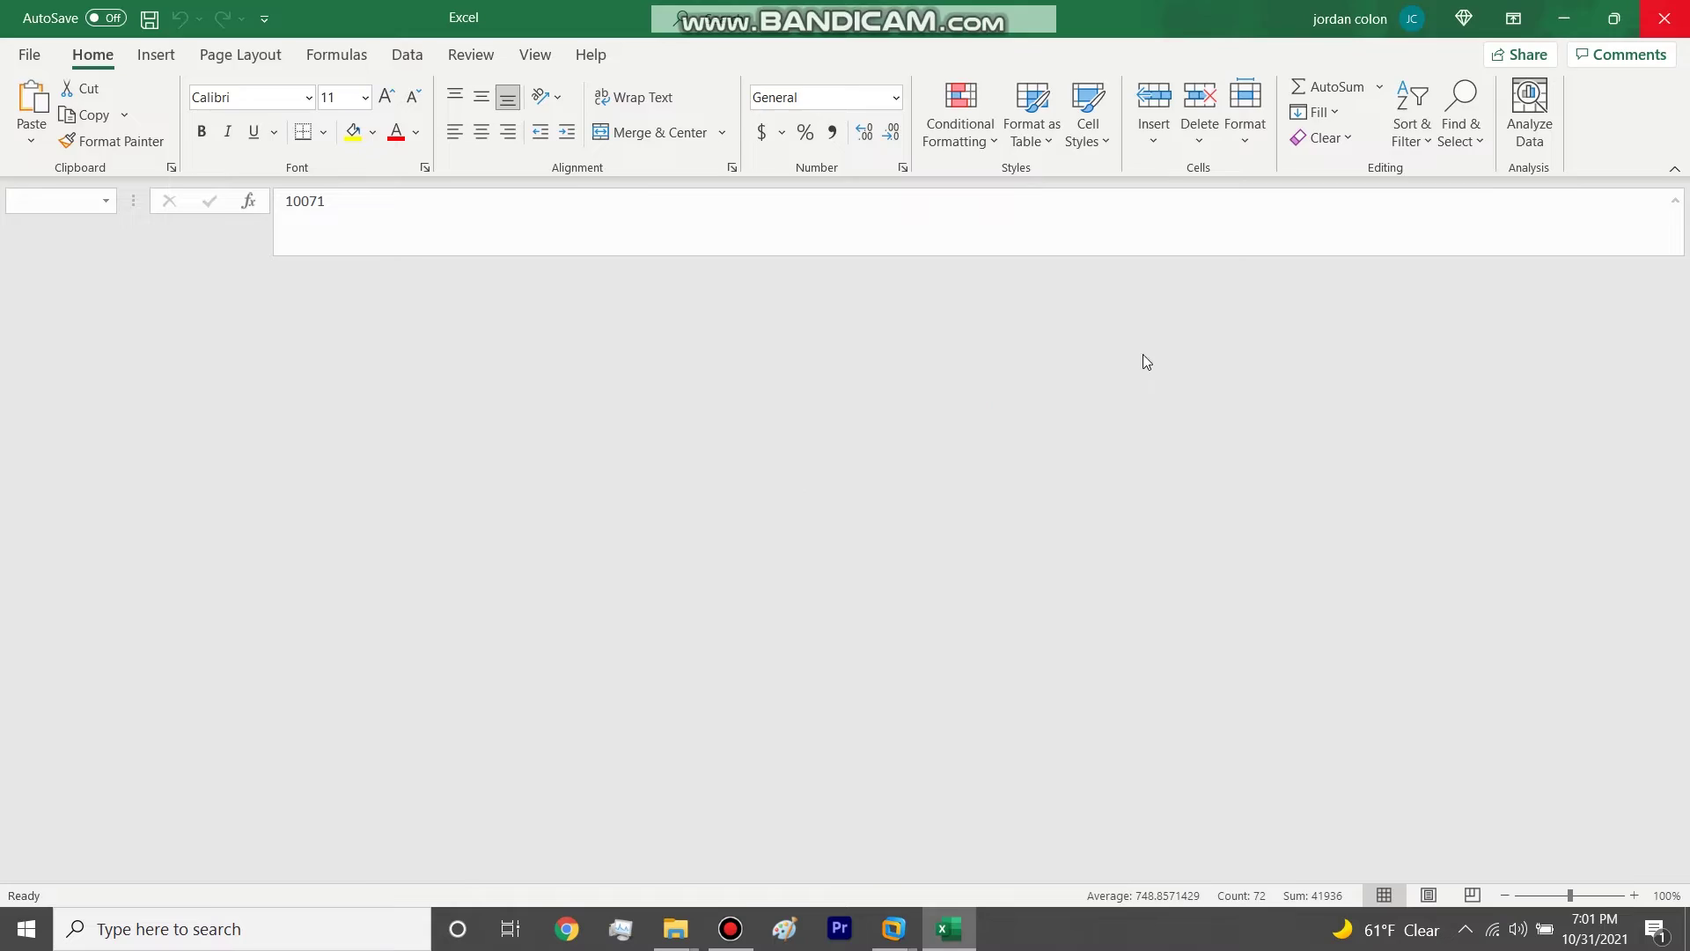
# Step: Paste the two copied NPC rows into the game_server npc spreadsheet starting at empty row 1740, and save the file
pyautogui.click(1287, 278)
pyautogui.doubleClick(1285, 280)
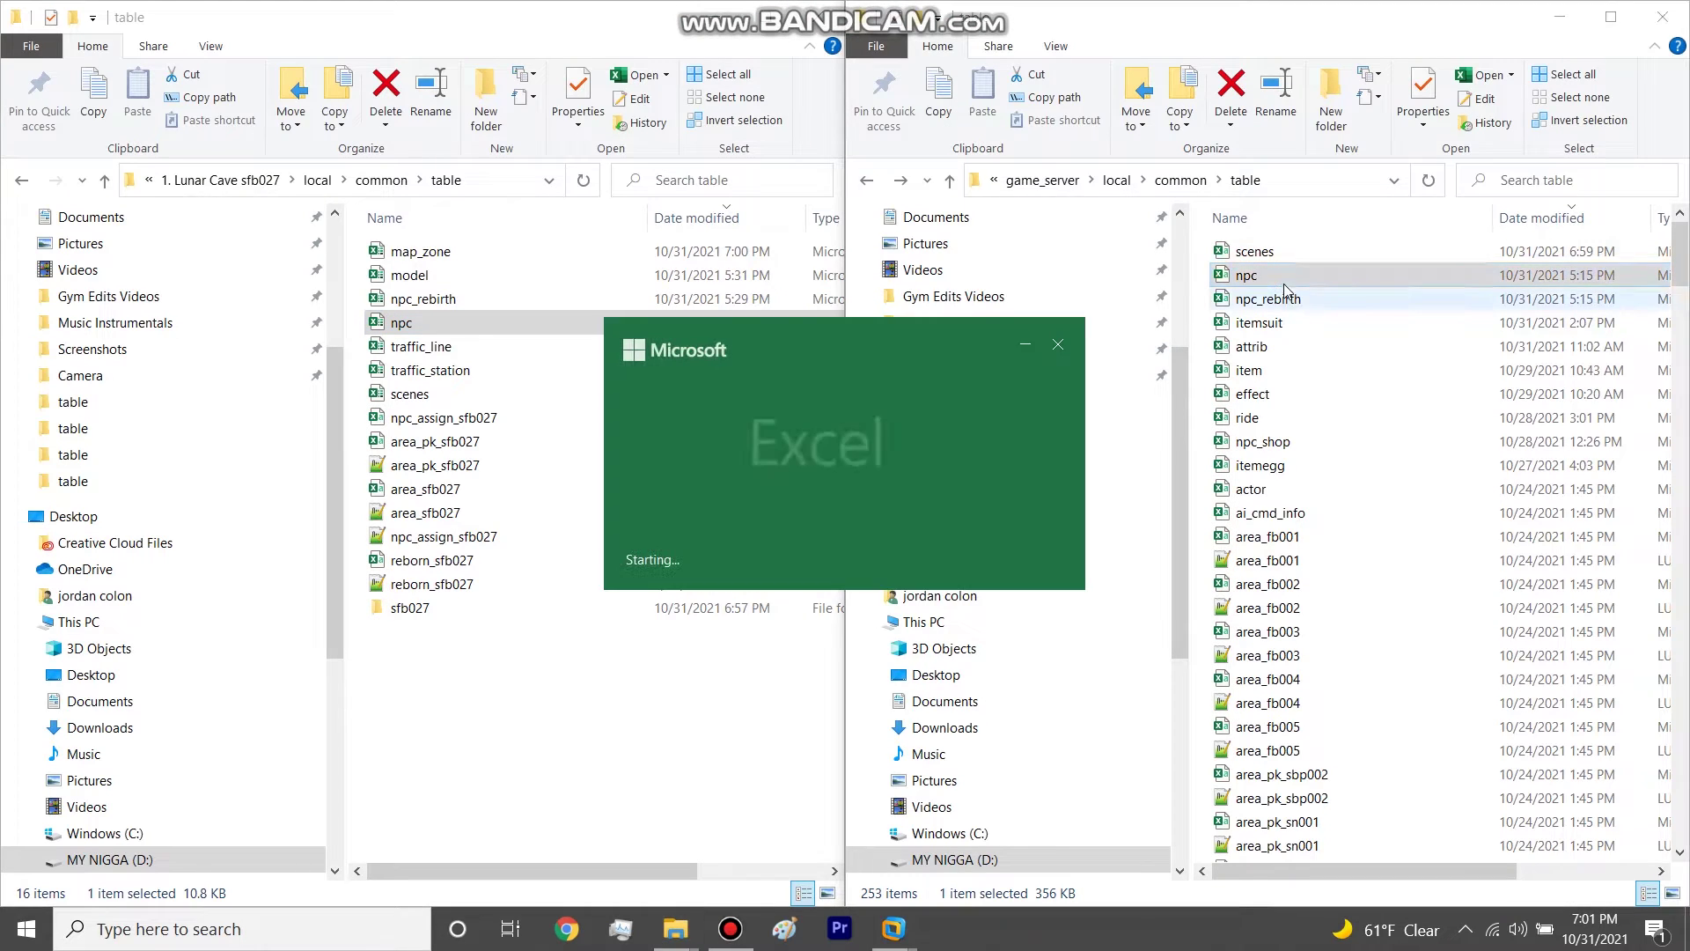
pyautogui.moveTo(1681, 765); pyautogui.dragTo(1679, 832)
pyautogui.click(21, 698)
pyautogui.hotkey('ctrl', 'v')
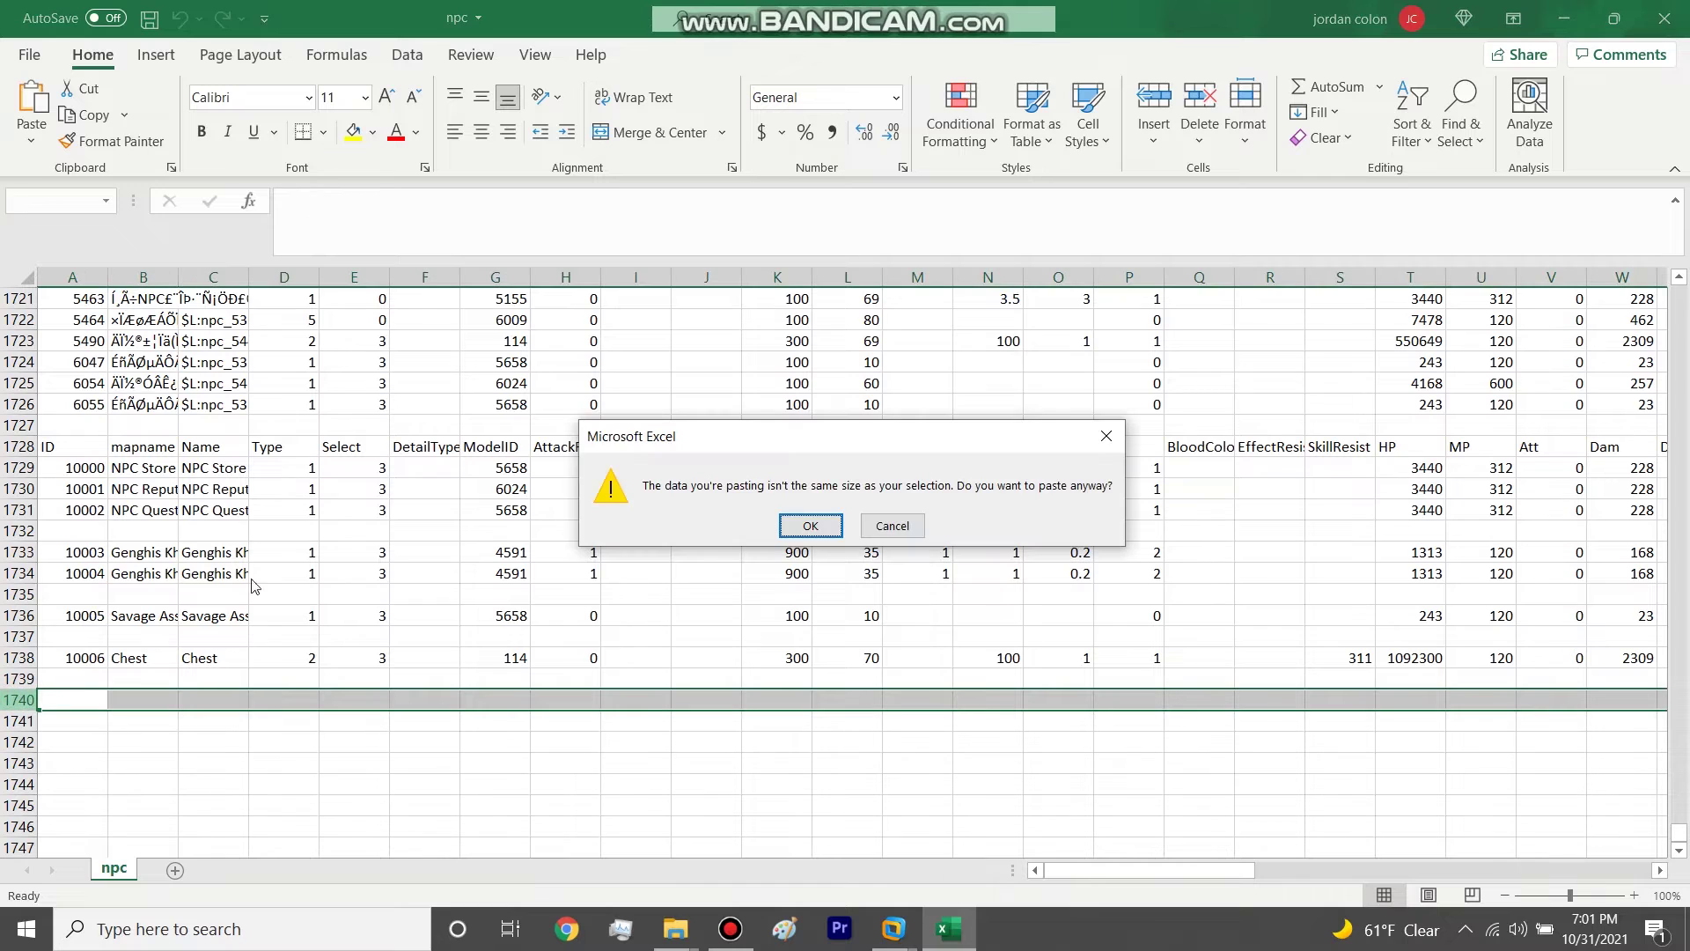
pyautogui.click(797, 526)
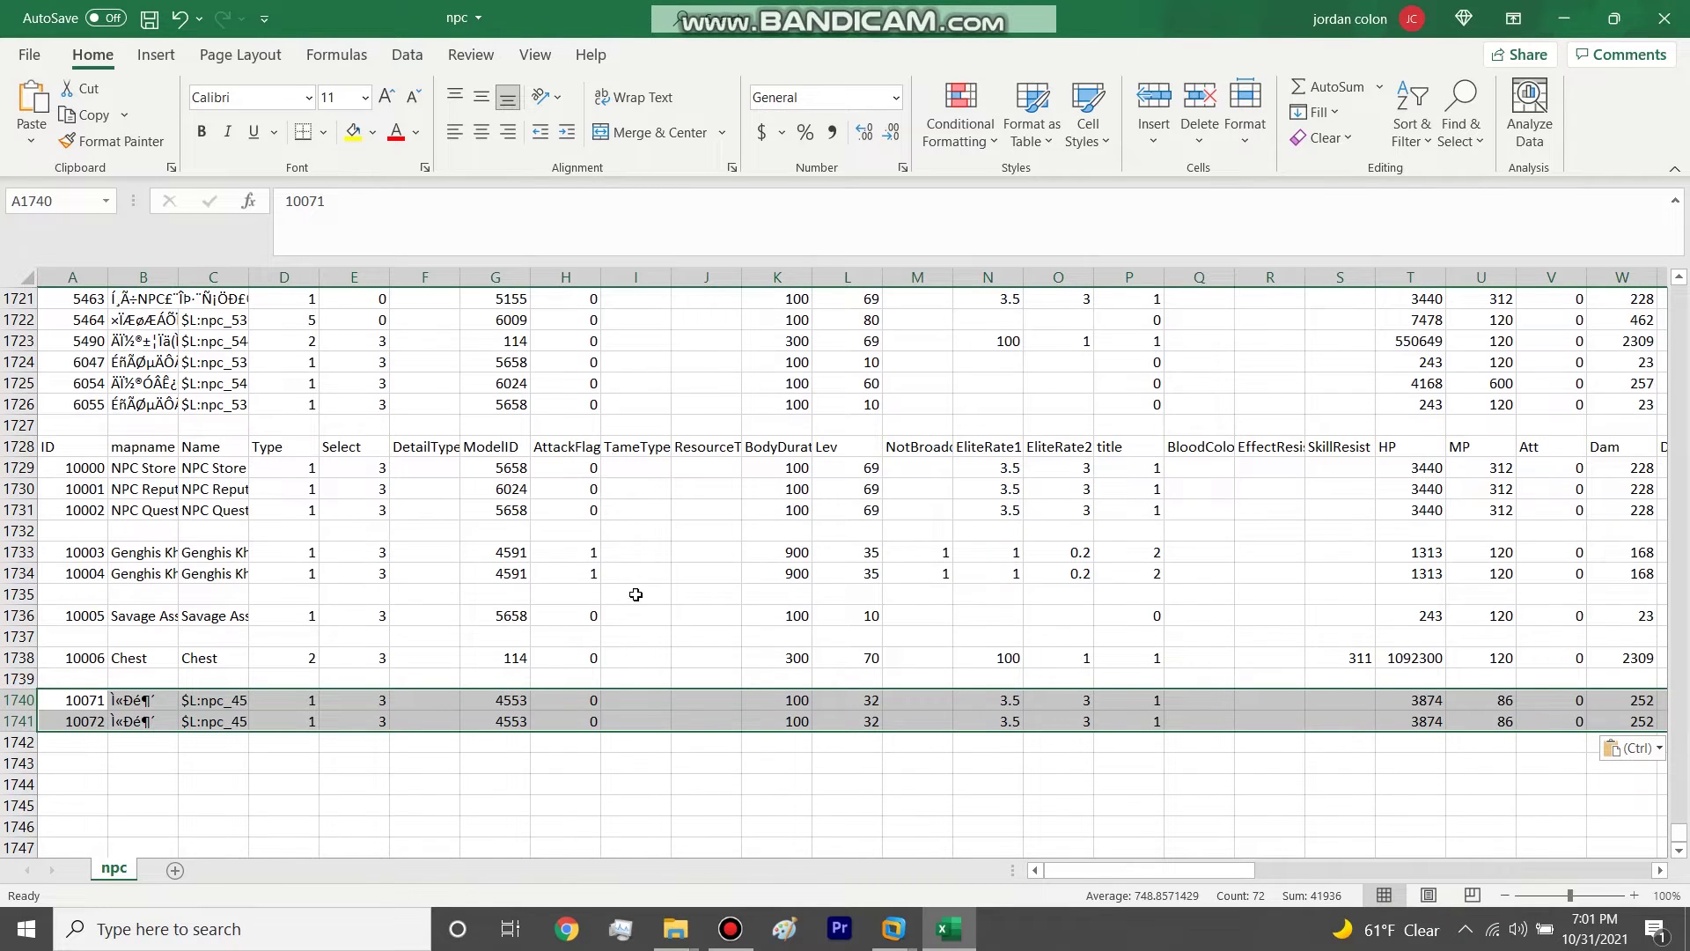
pyautogui.click(533, 598)
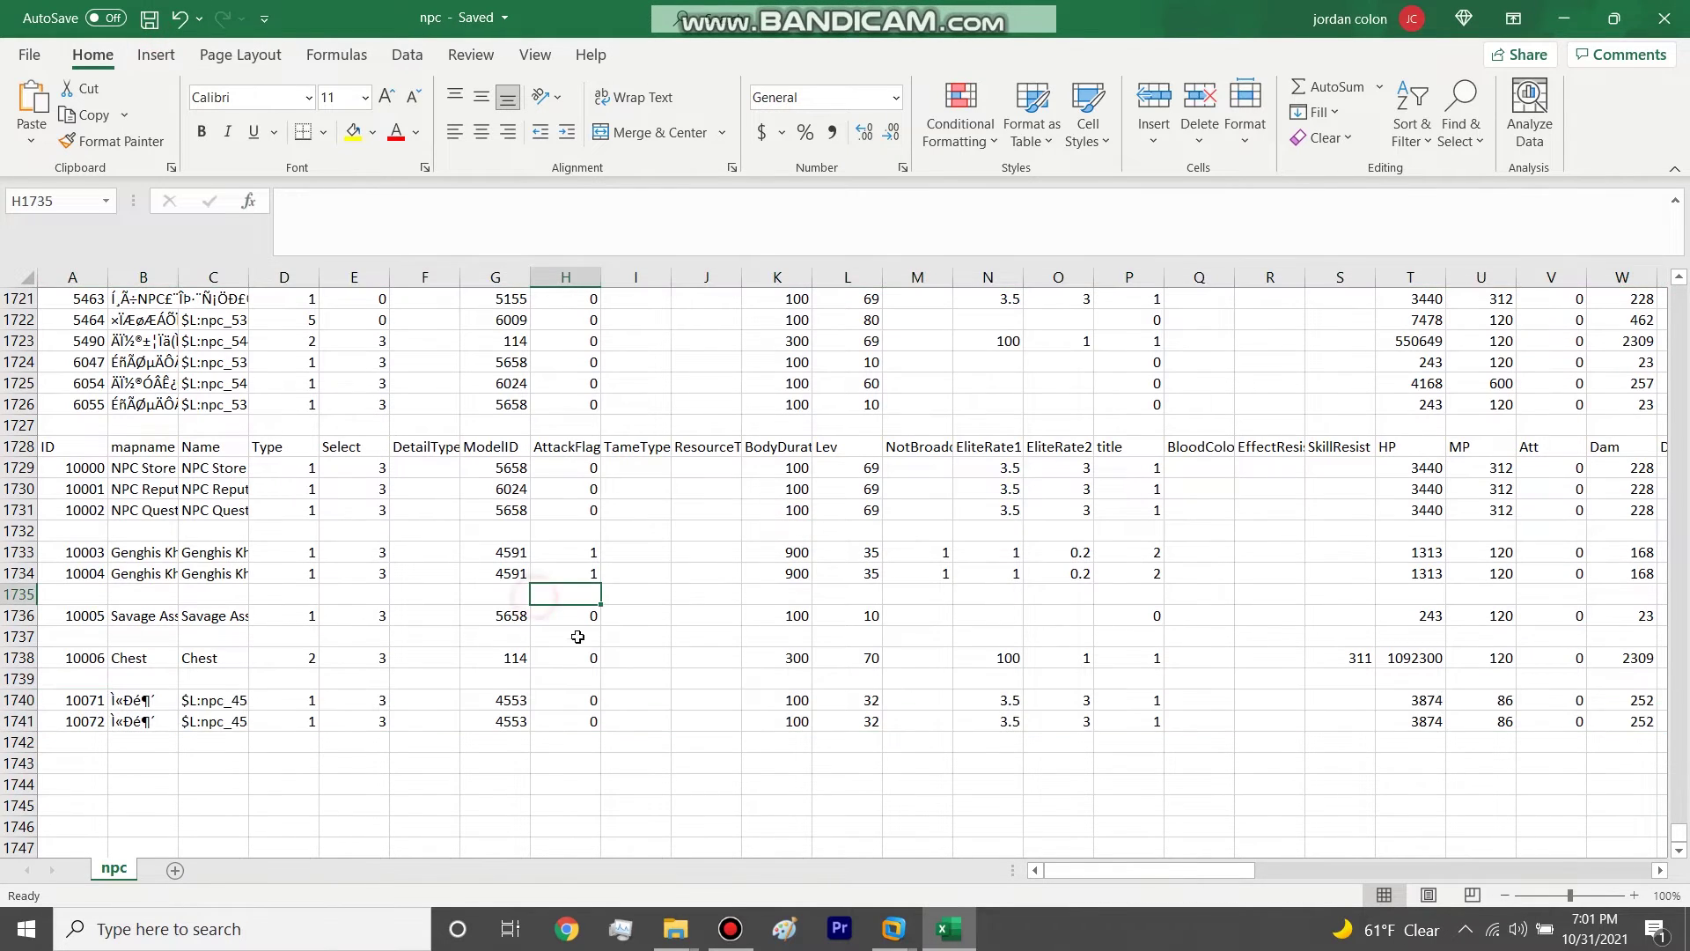
# Step: Widen the Func and DefTalk columns in the npc spreadsheet and examine the Func values of the pasted NPC rows 1740 and 1741
pyautogui.moveTo(1120, 880); pyautogui.dragTo(1406, 840)
pyautogui.hscroll(4, 1268, 512)
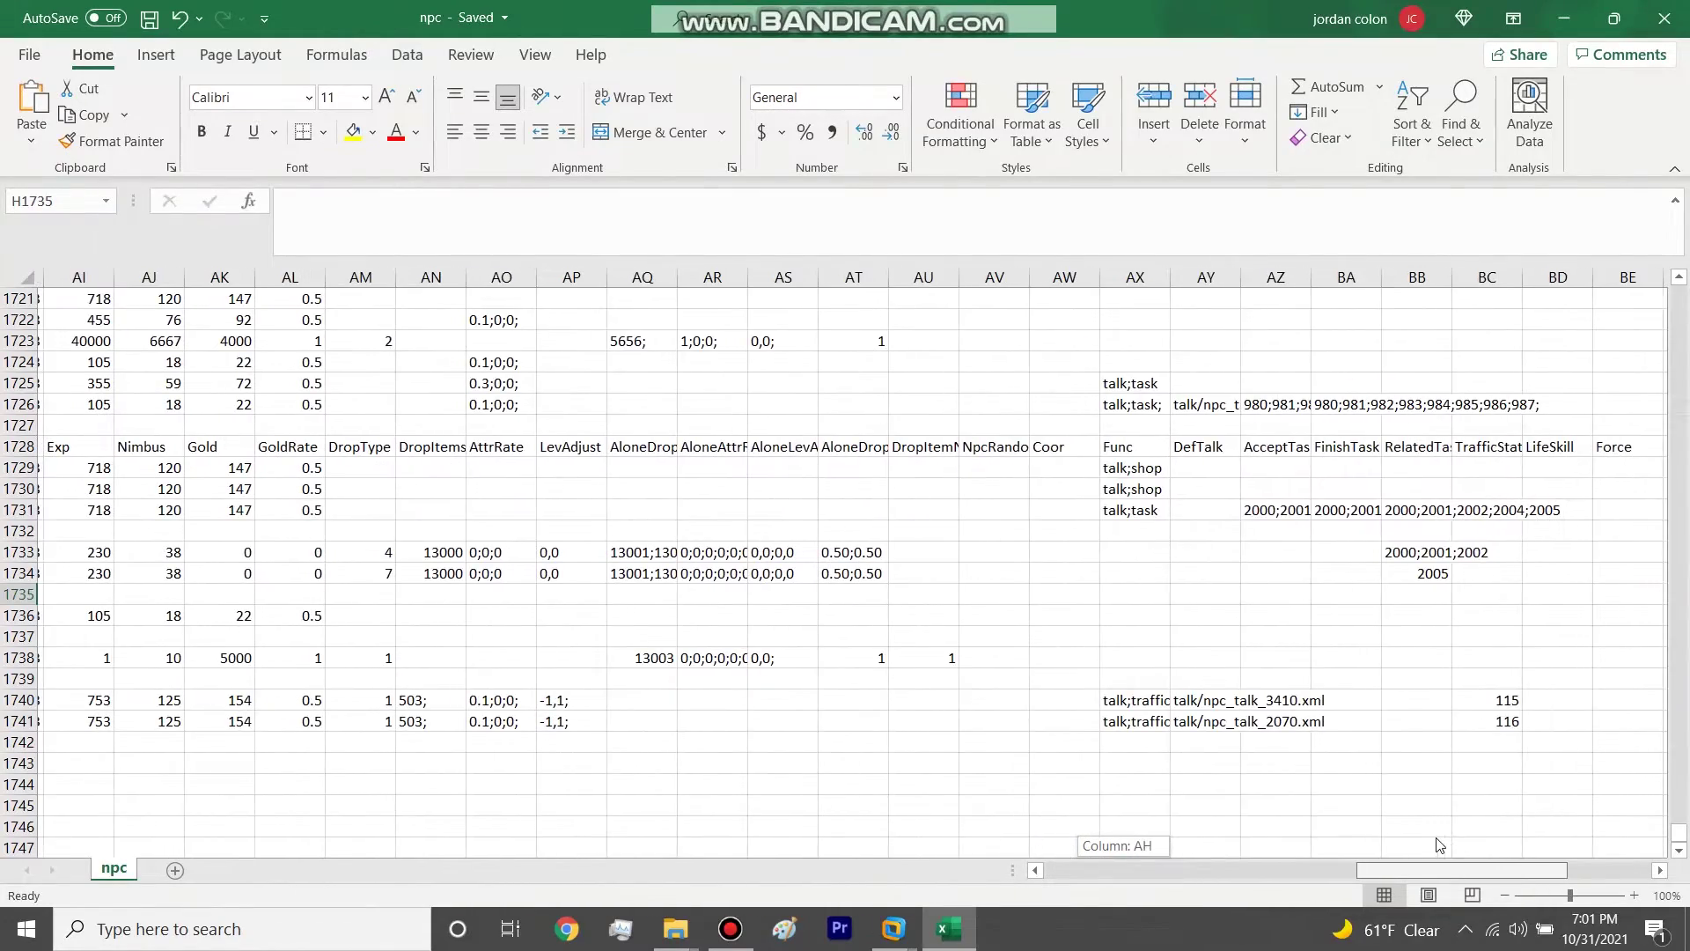
pyautogui.moveTo(1214, 284); pyautogui.dragTo(1384, 279)
pyautogui.click(1149, 448)
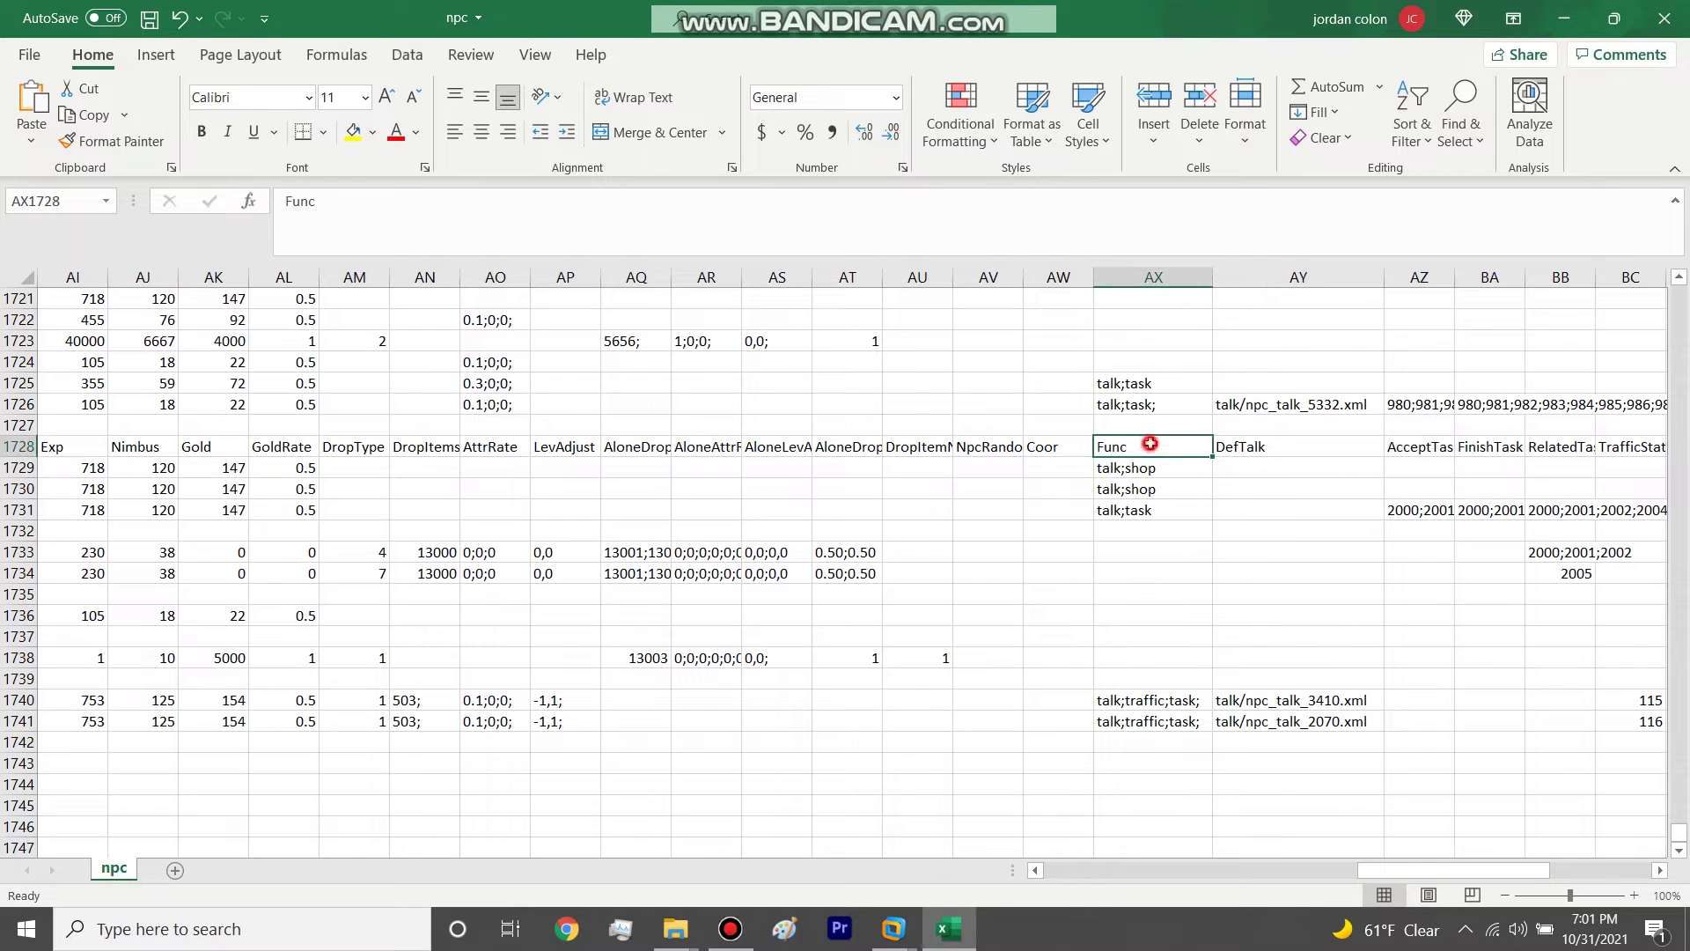
pyautogui.click(1174, 723)
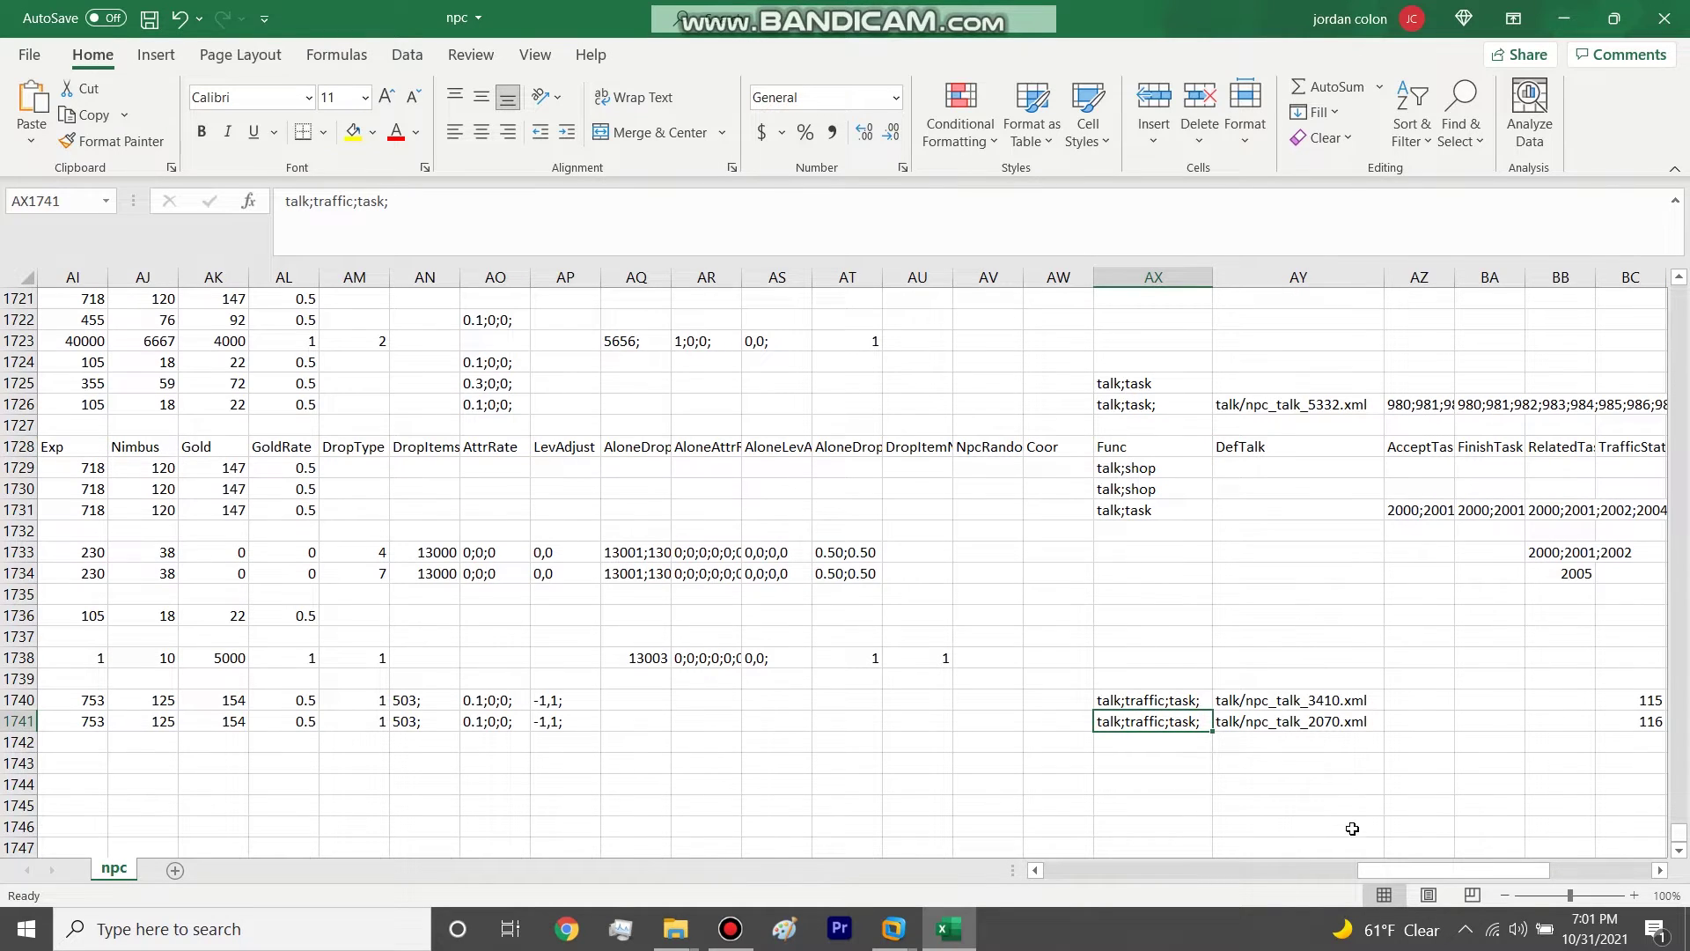
pyautogui.hscroll(3, 1435, 866)
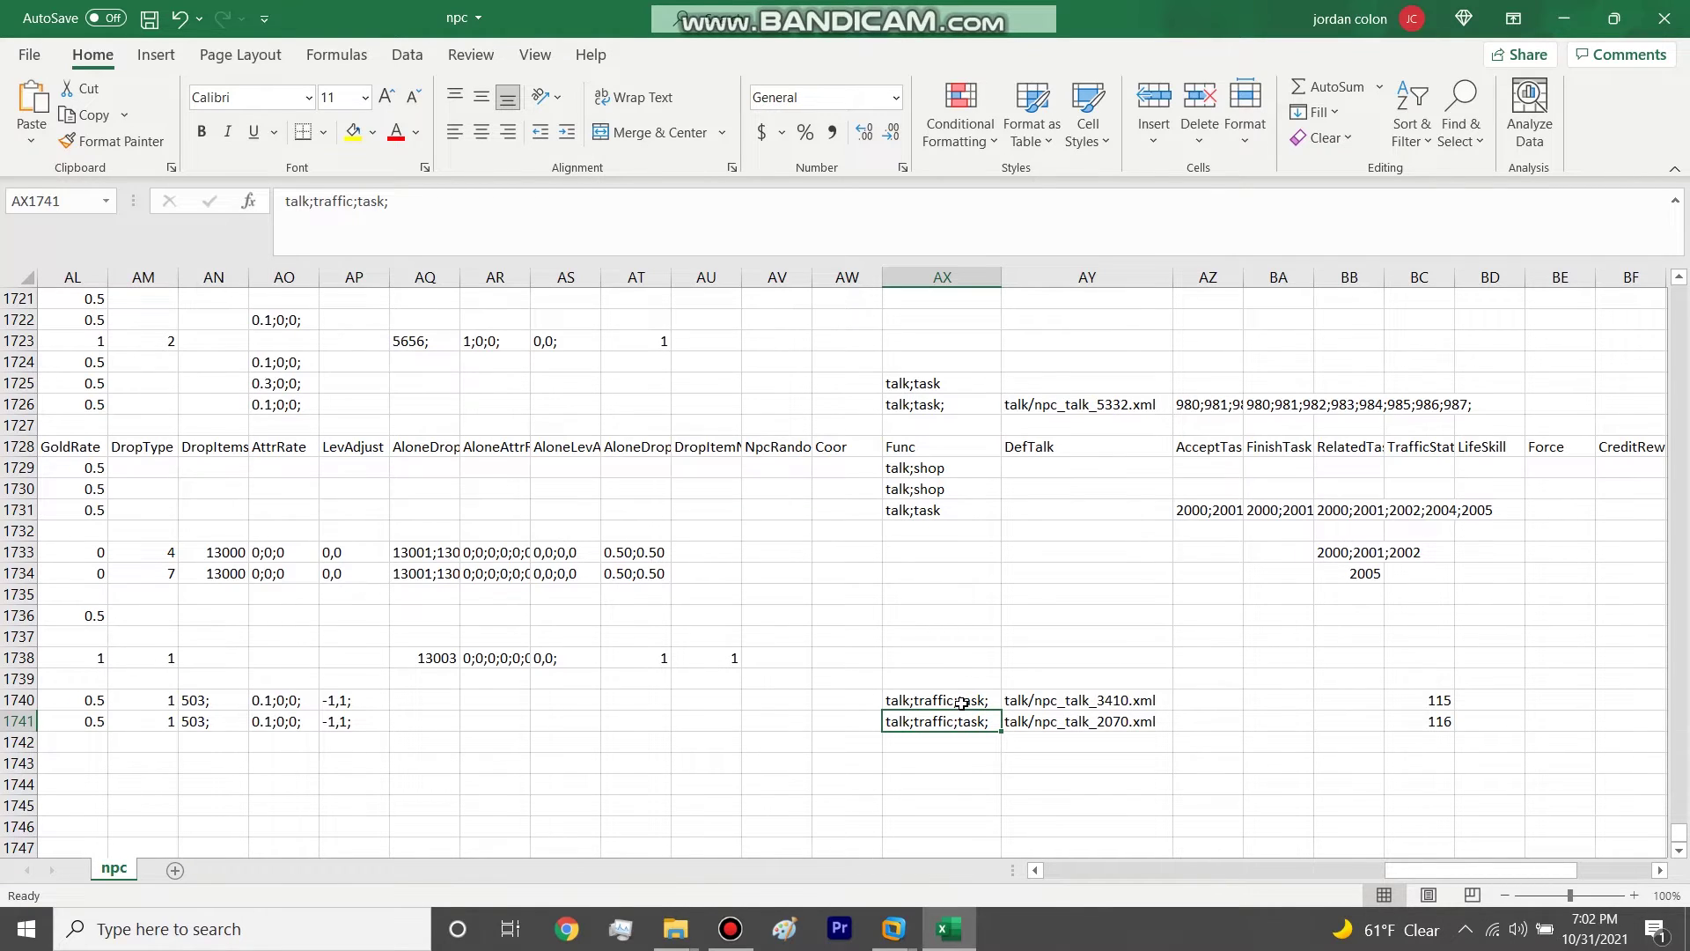
# Step: Examine the DefTalk file names and TrafficStat values of NPC rows 1740 and 1741, and minimize the npc spreadsheet
pyautogui.moveTo(1126, 700); pyautogui.dragTo(1127, 721)
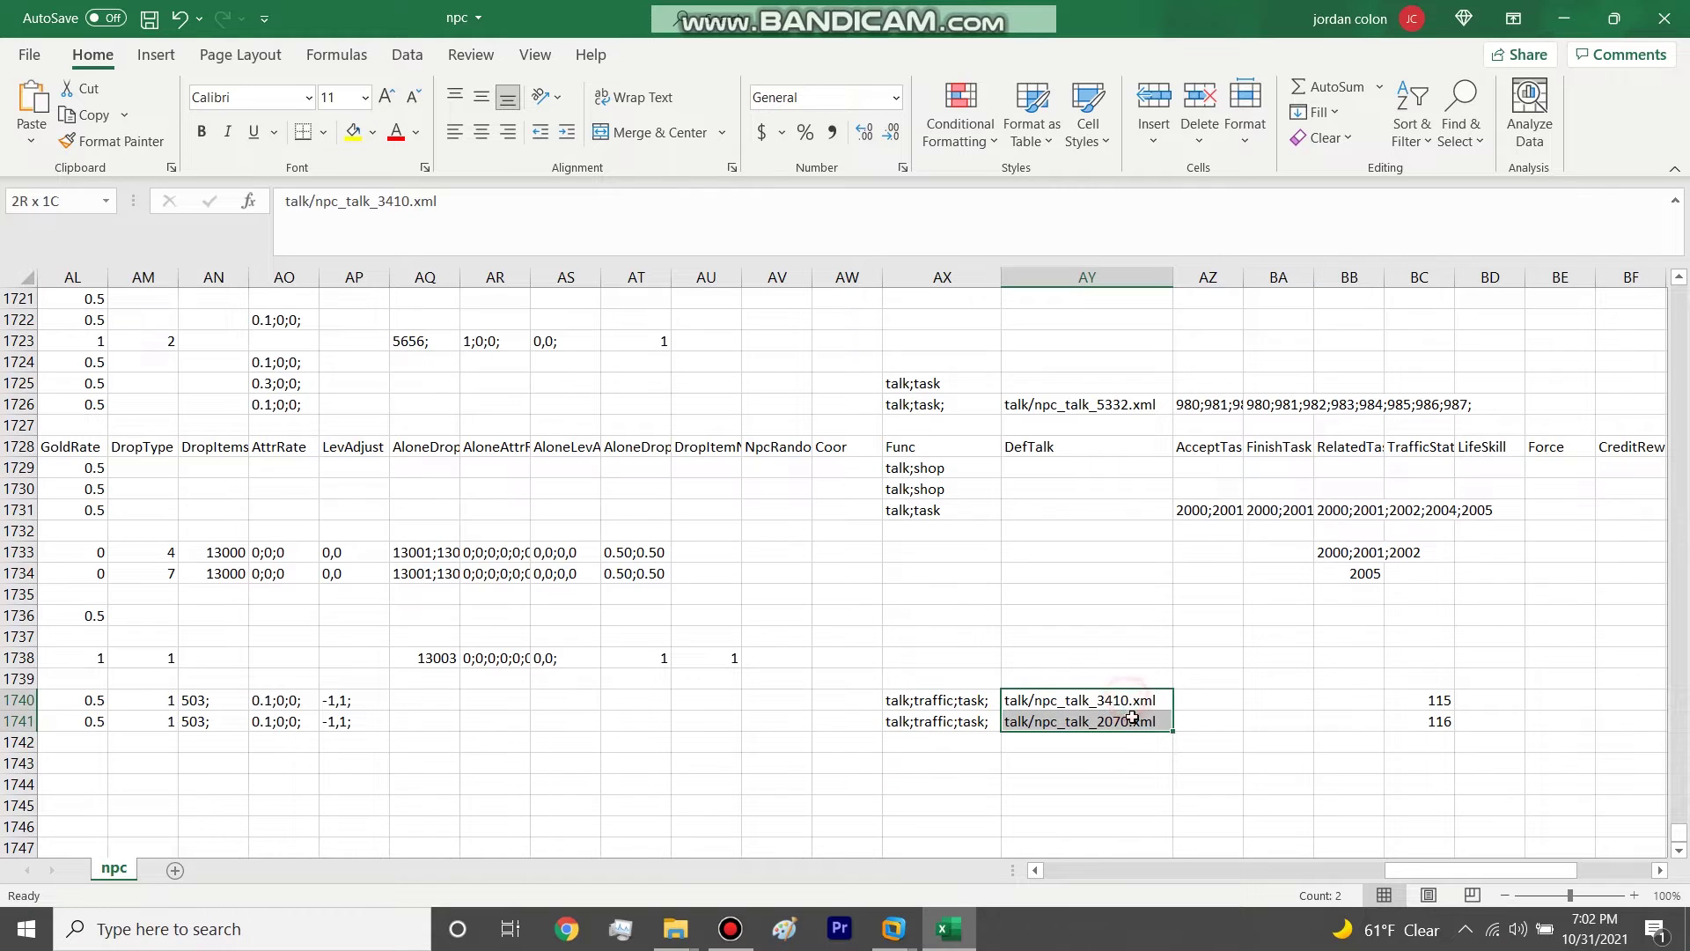
pyautogui.click(1130, 700)
pyautogui.moveTo(1123, 721); pyautogui.dragTo(1132, 695)
pyautogui.moveTo(1446, 698); pyautogui.dragTo(1431, 714)
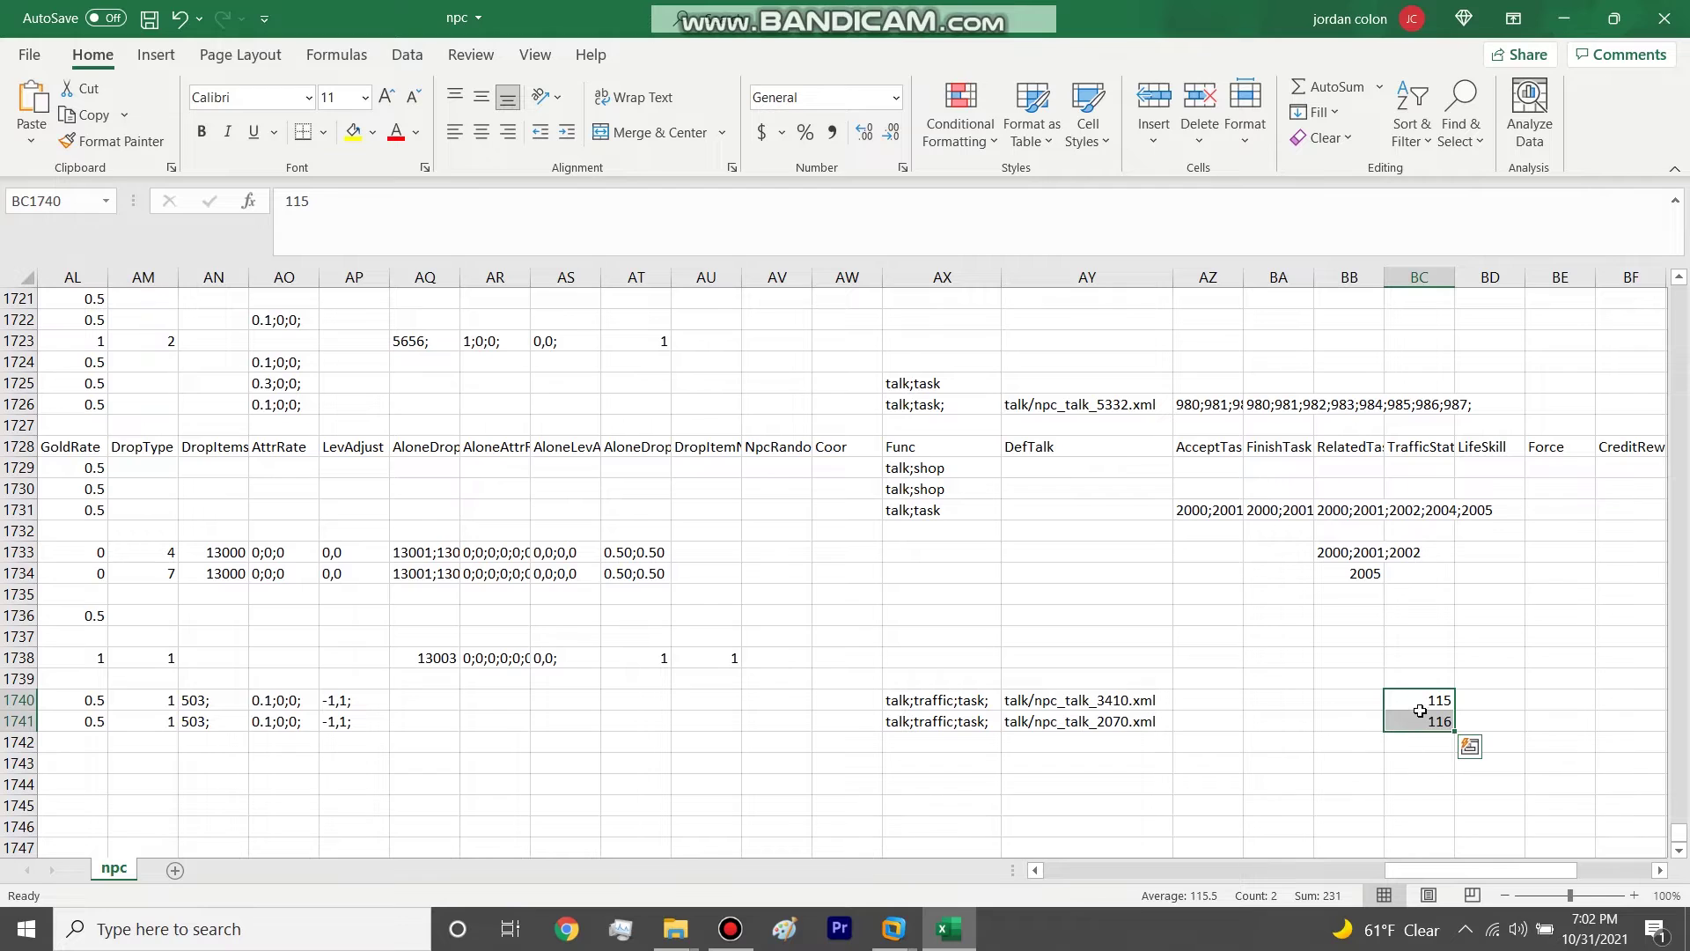
pyautogui.moveTo(1074, 700); pyautogui.dragTo(1079, 718)
pyautogui.click(731, 929)
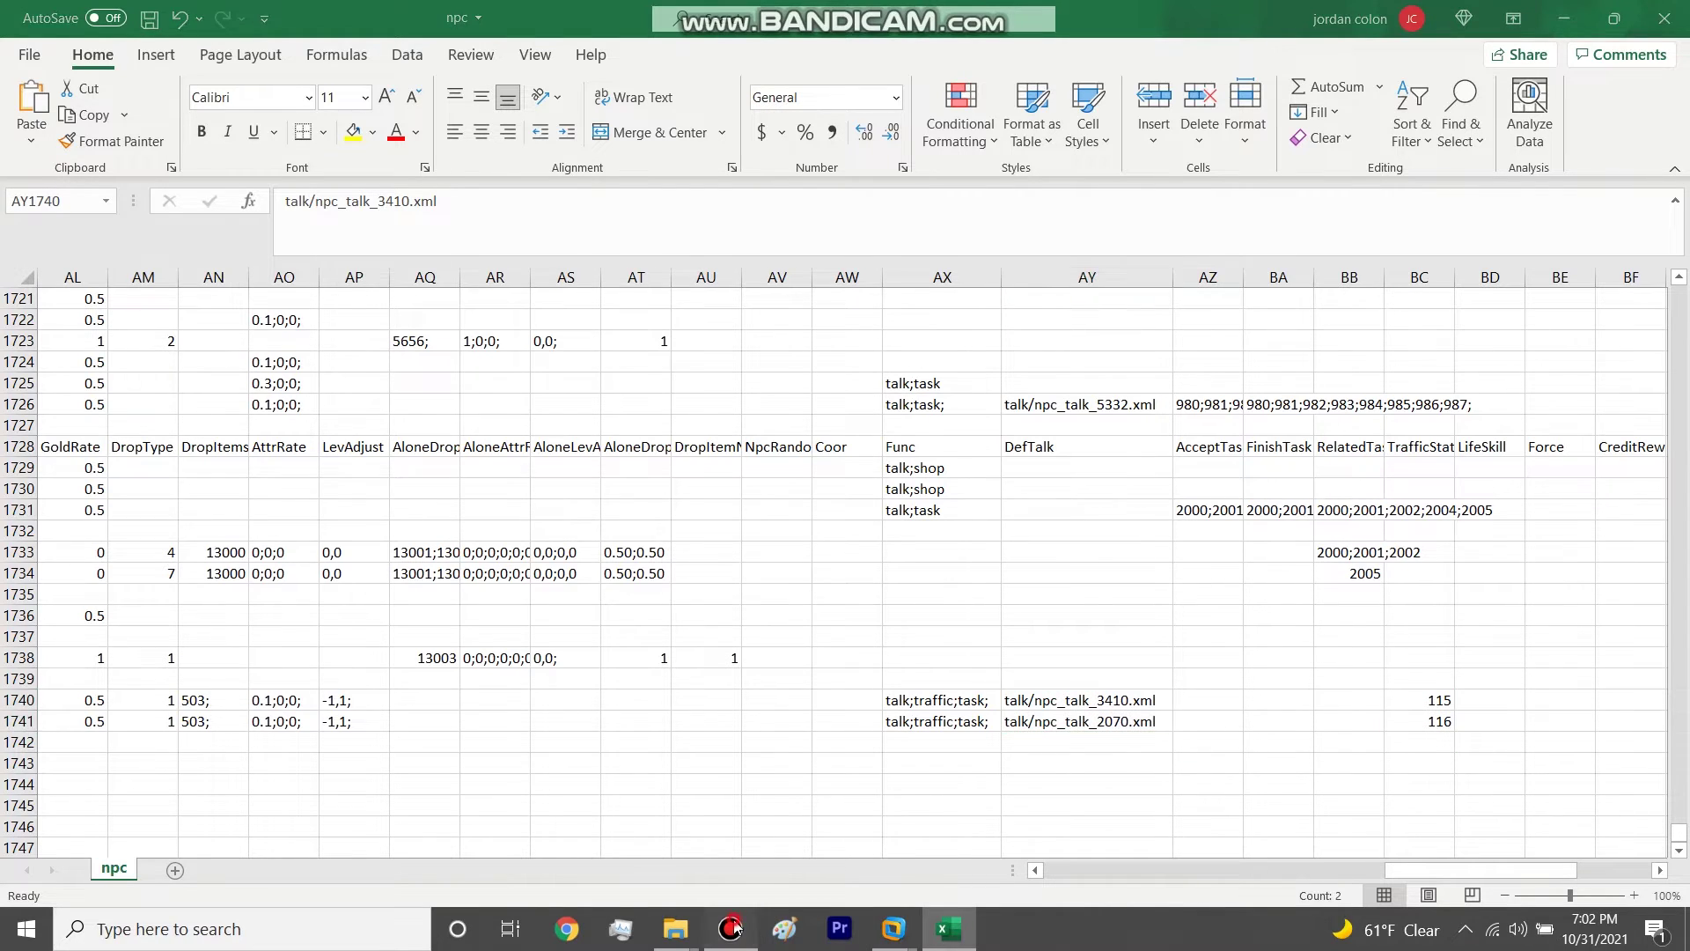
pyautogui.click(1278, 702)
pyautogui.click(1329, 677)
pyautogui.moveTo(1419, 703); pyautogui.dragTo(1425, 720)
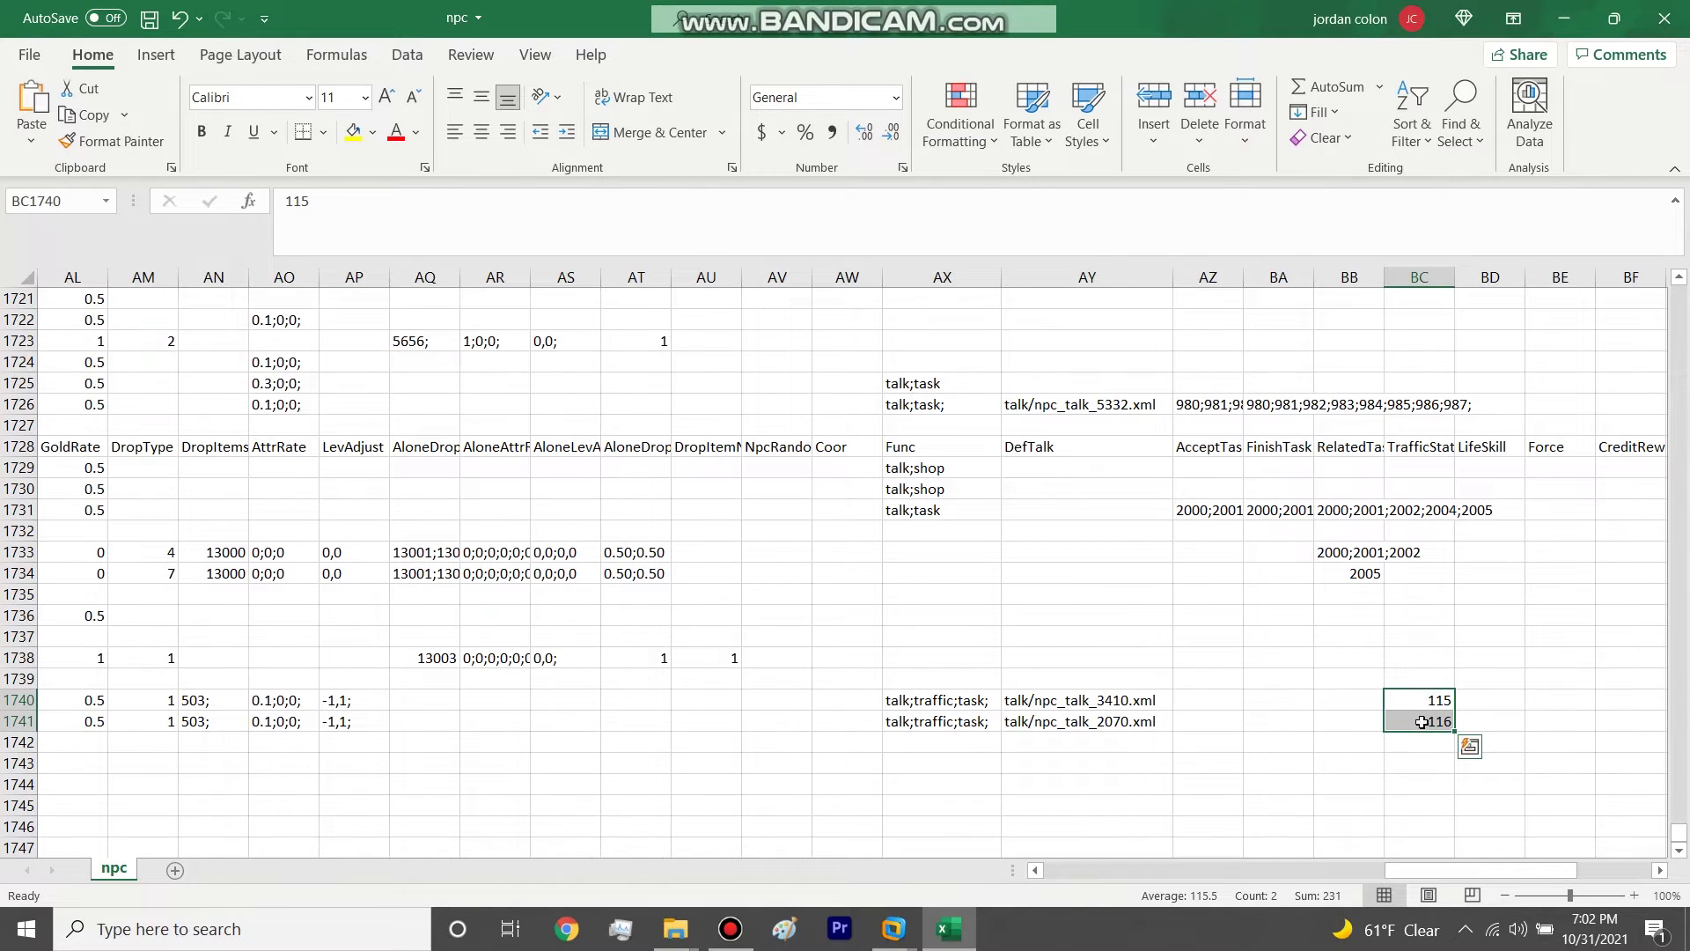
pyautogui.click(1567, 18)
# Step: Copy the entire rows 4 and 5 from the Lunar Cave npc_rebirth spreadsheet and close it, keeping the copied data on the clipboard
pyautogui.click(786, 704)
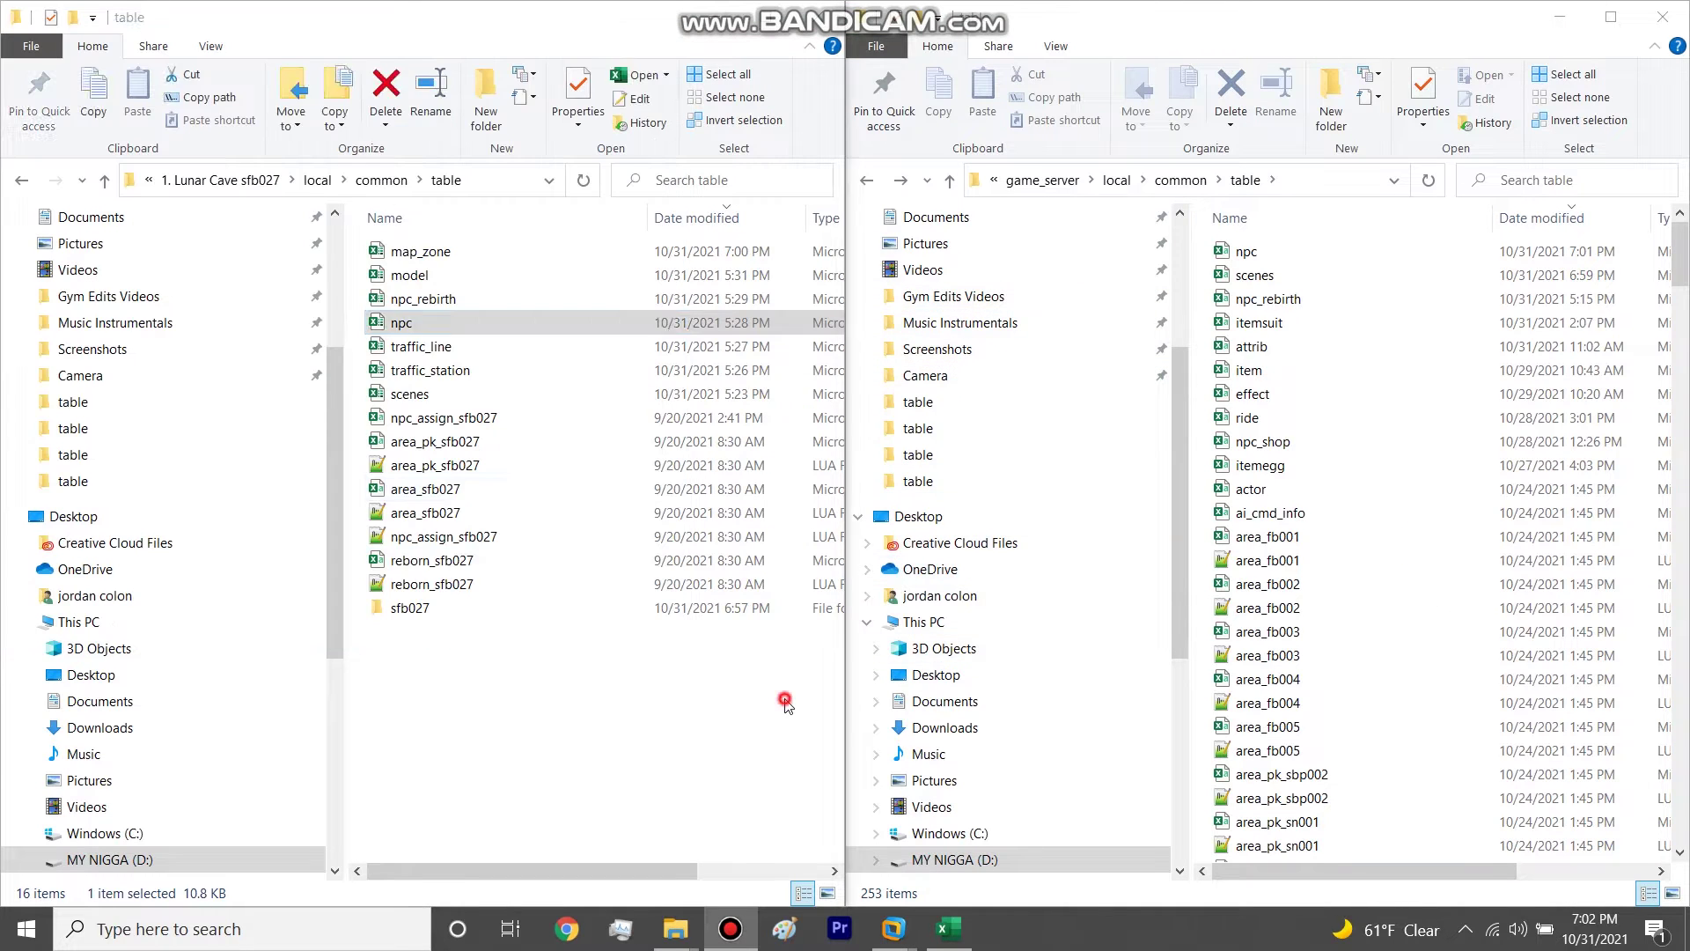
pyautogui.click(467, 304)
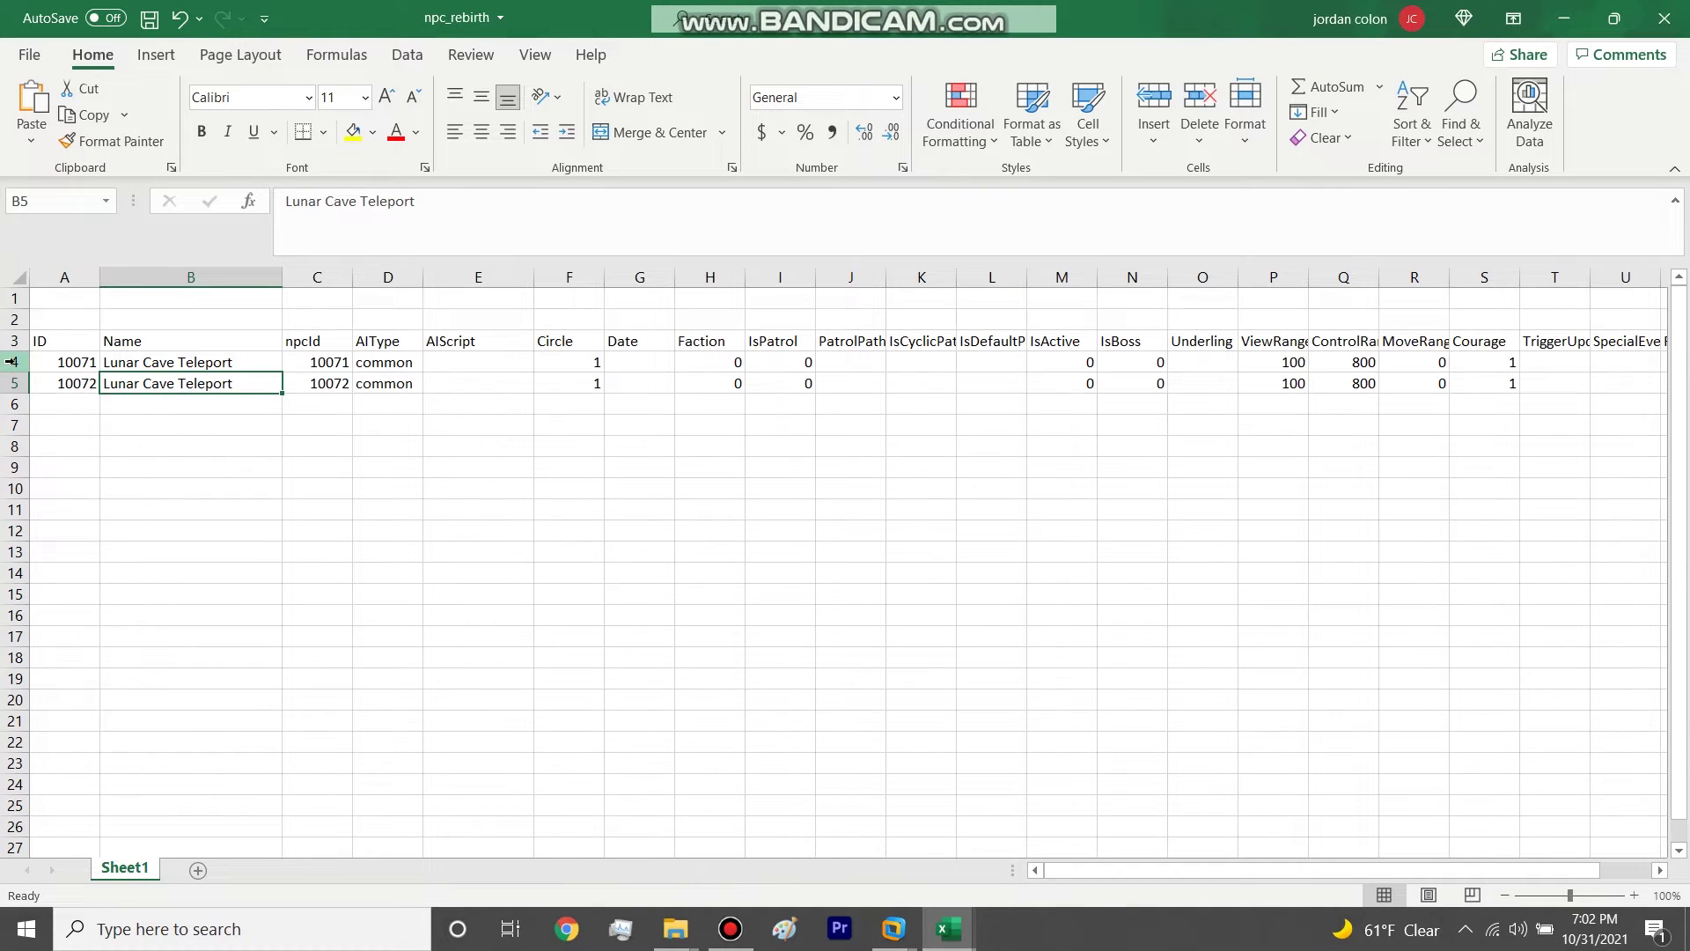
pyautogui.moveTo(12, 362)
pyautogui.mouseDown()
pyautogui.moveTo(15, 404)
pyautogui.moveTo(15, 383)
pyautogui.mouseUp()
pyautogui.hotkey('ctrl', 'c')
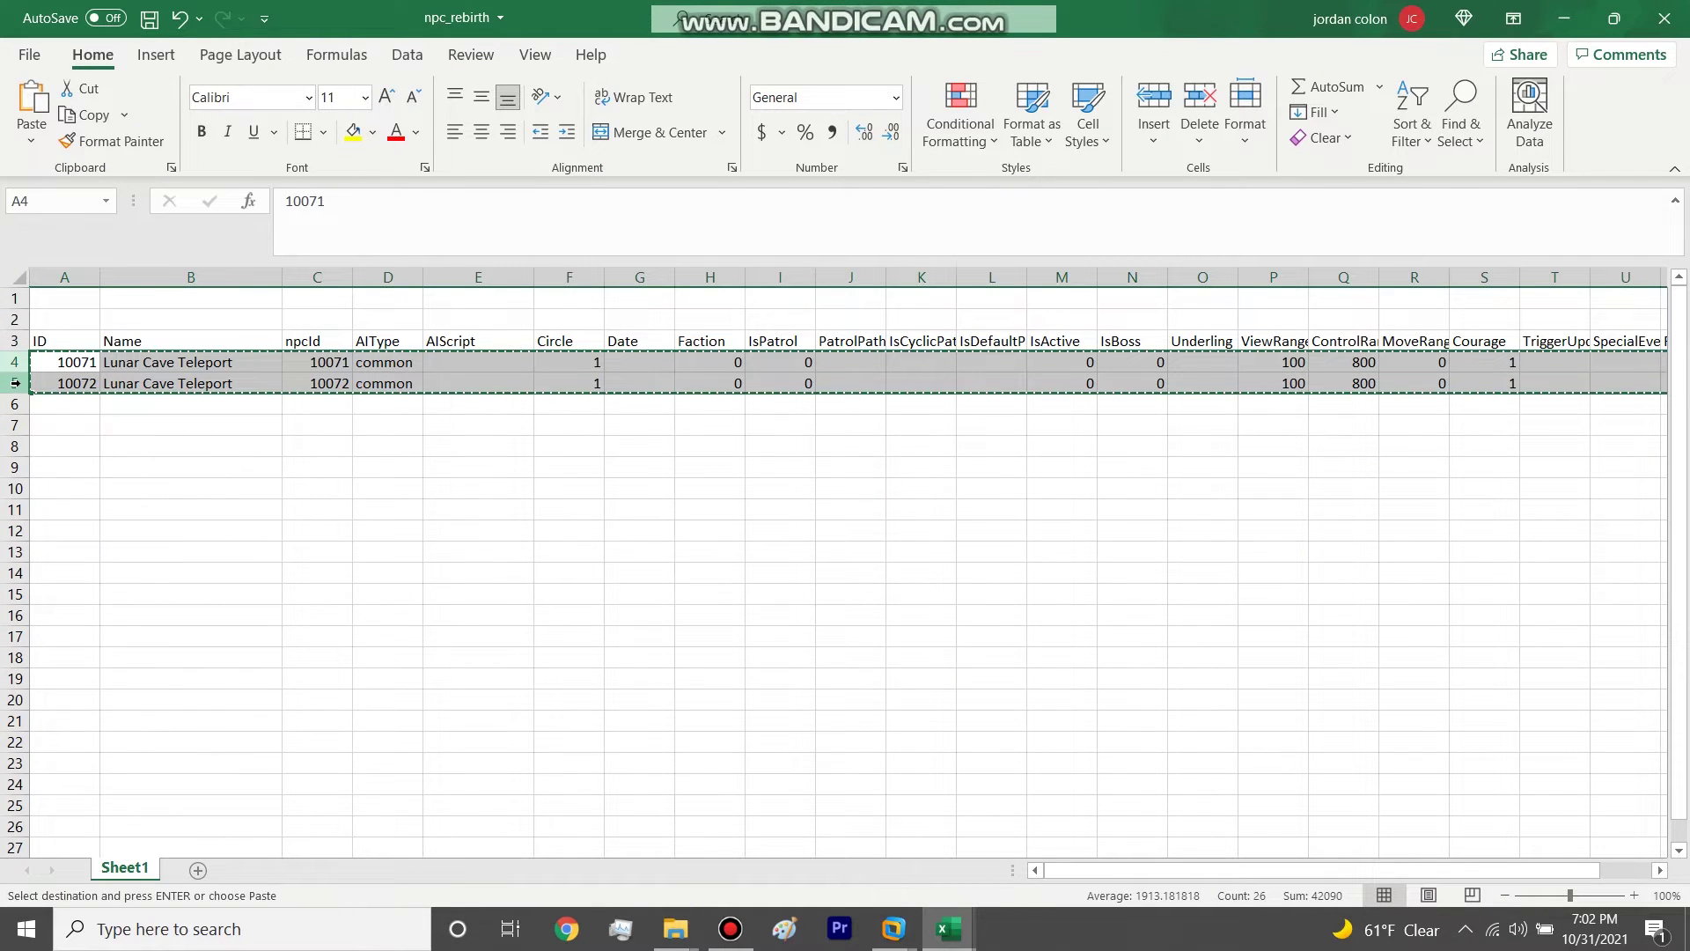
pyautogui.click(1665, 18)
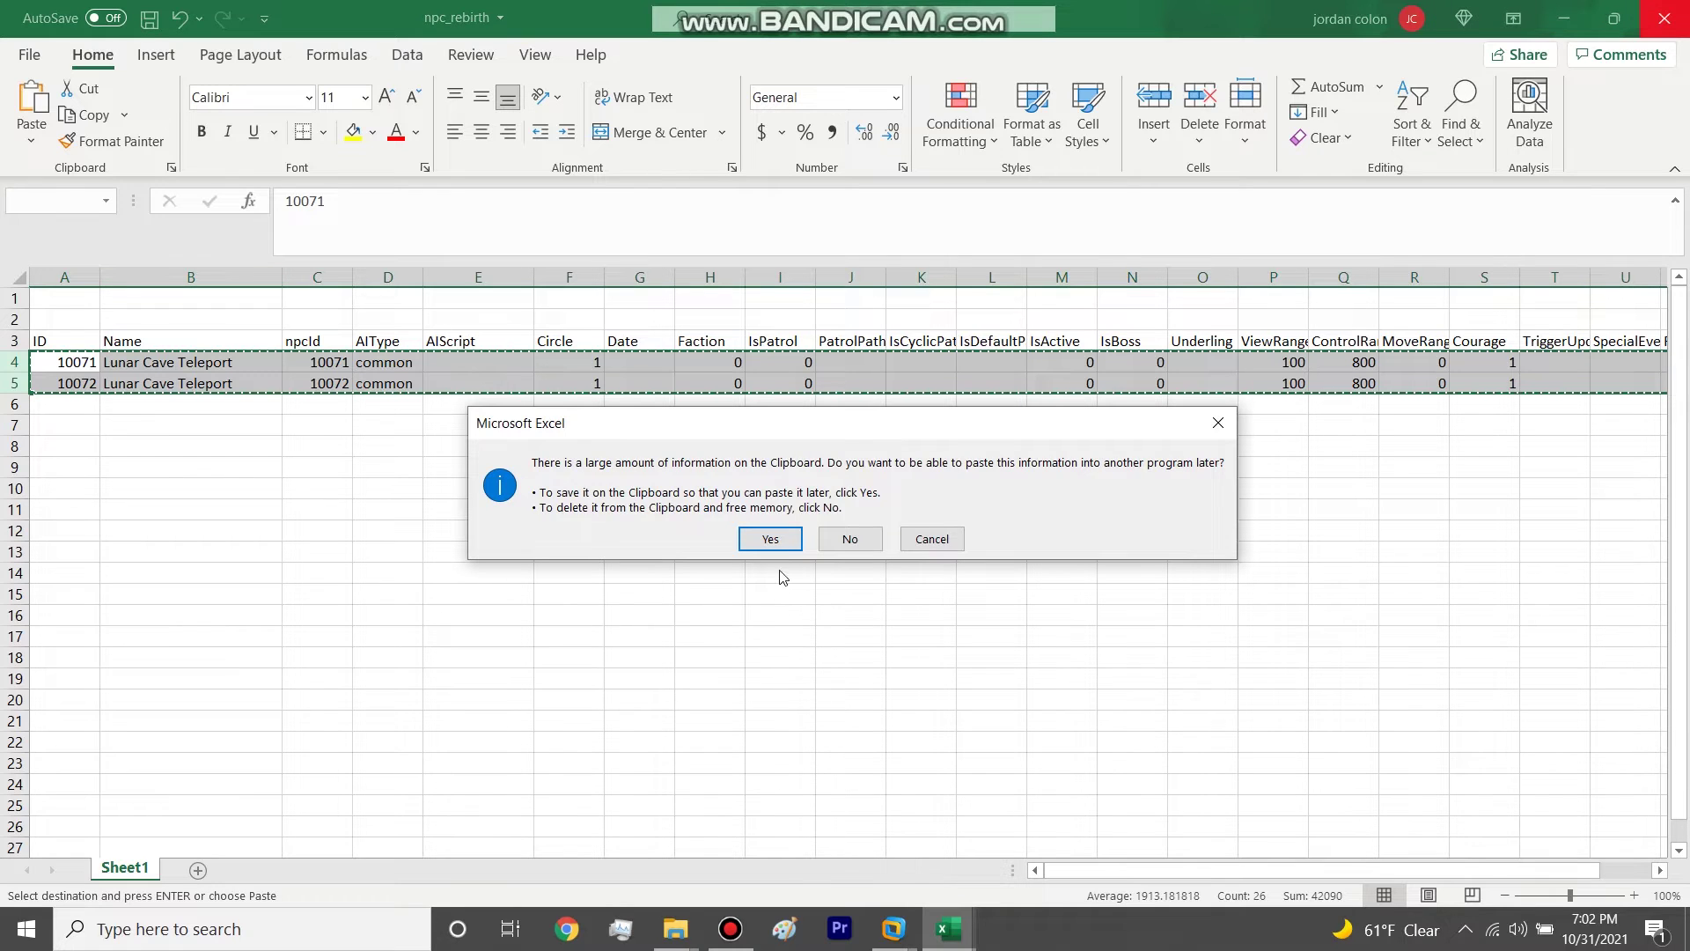
pyautogui.click(788, 539)
pyautogui.click(1565, 18)
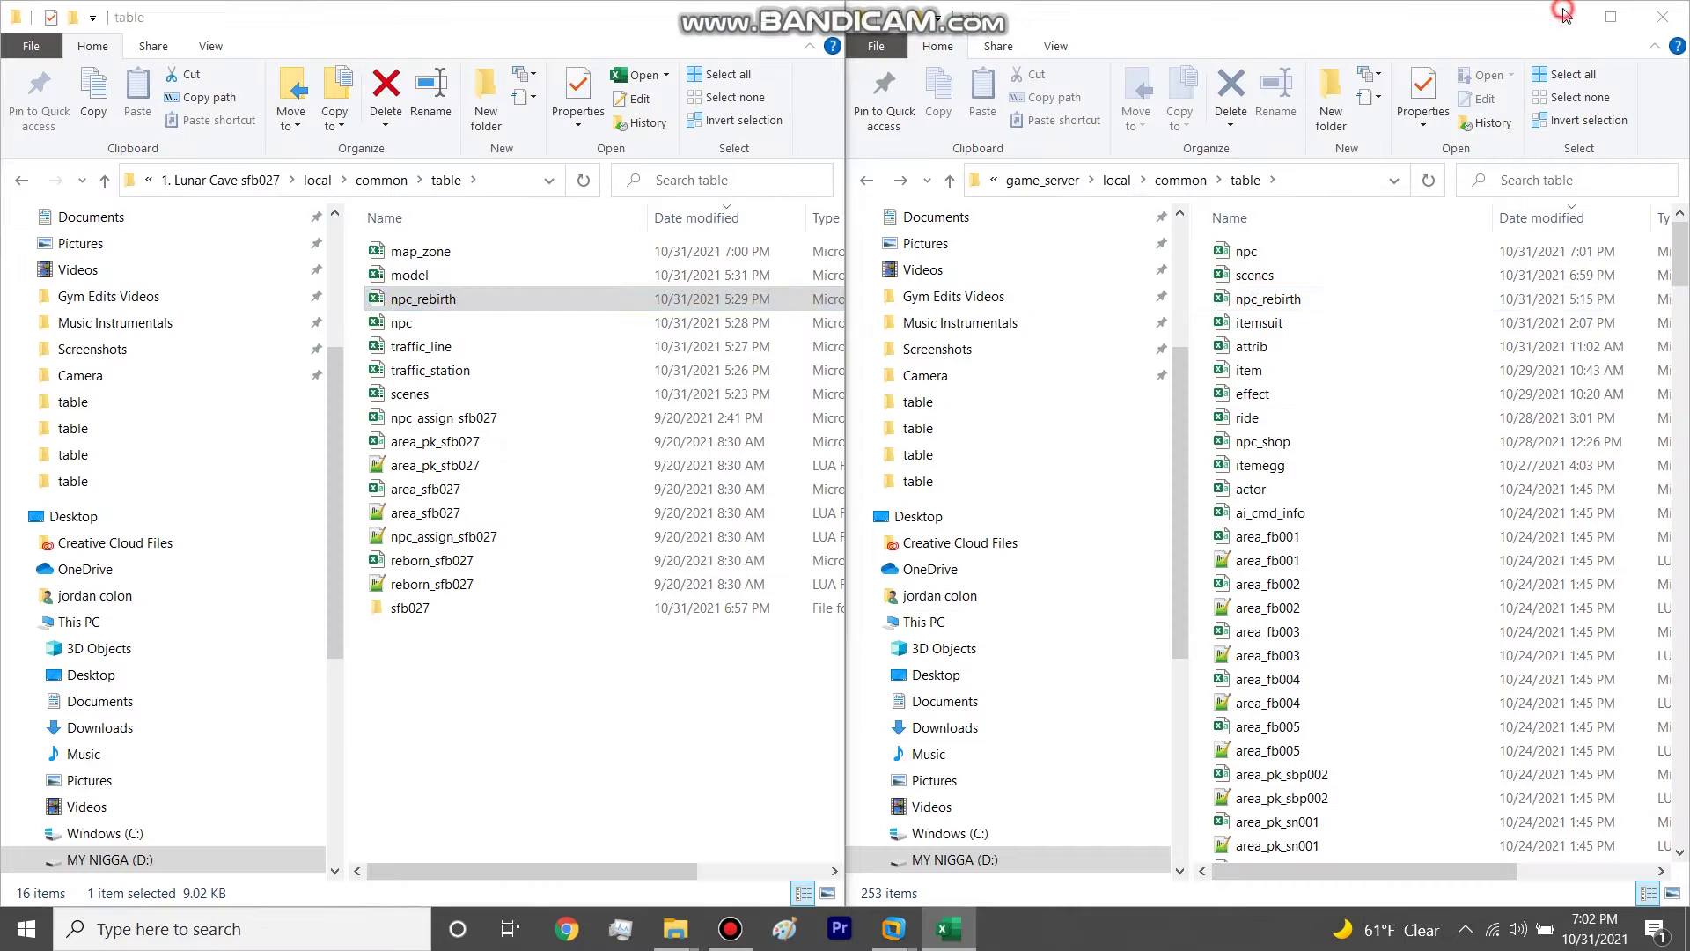
# Step: Paste the two copied rows into the game_server npc_rebirth spreadsheet starting at empty row 1733, save the file, and close it
pyautogui.click(1268, 299)
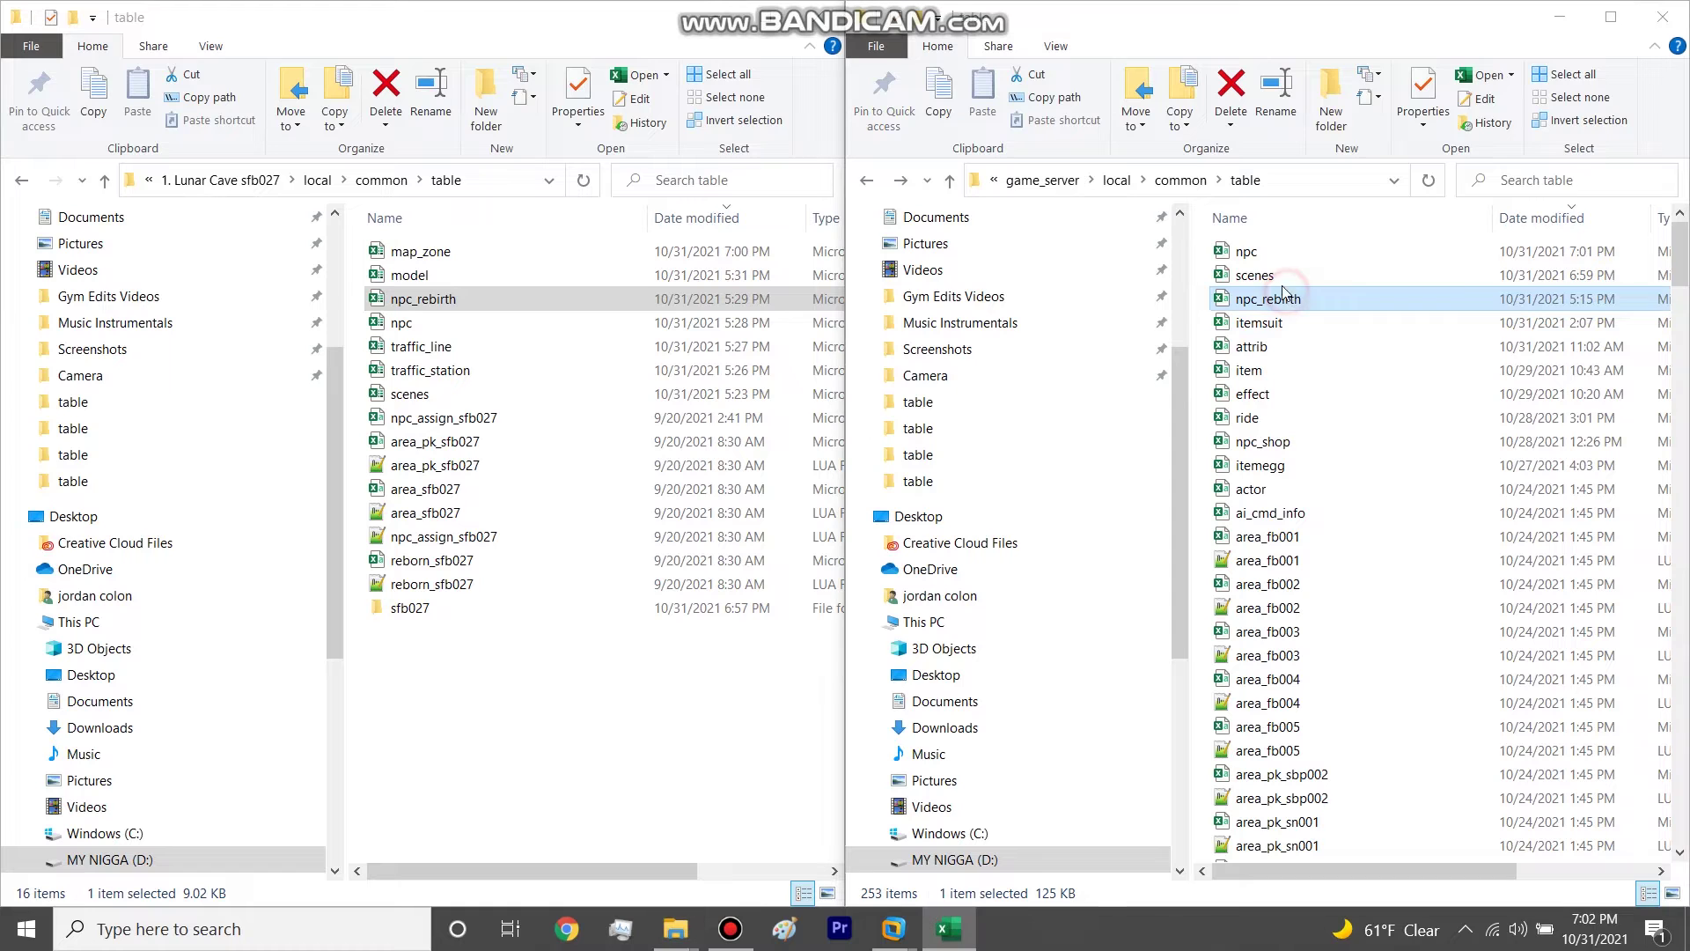
pyautogui.doubleClick(1257, 301)
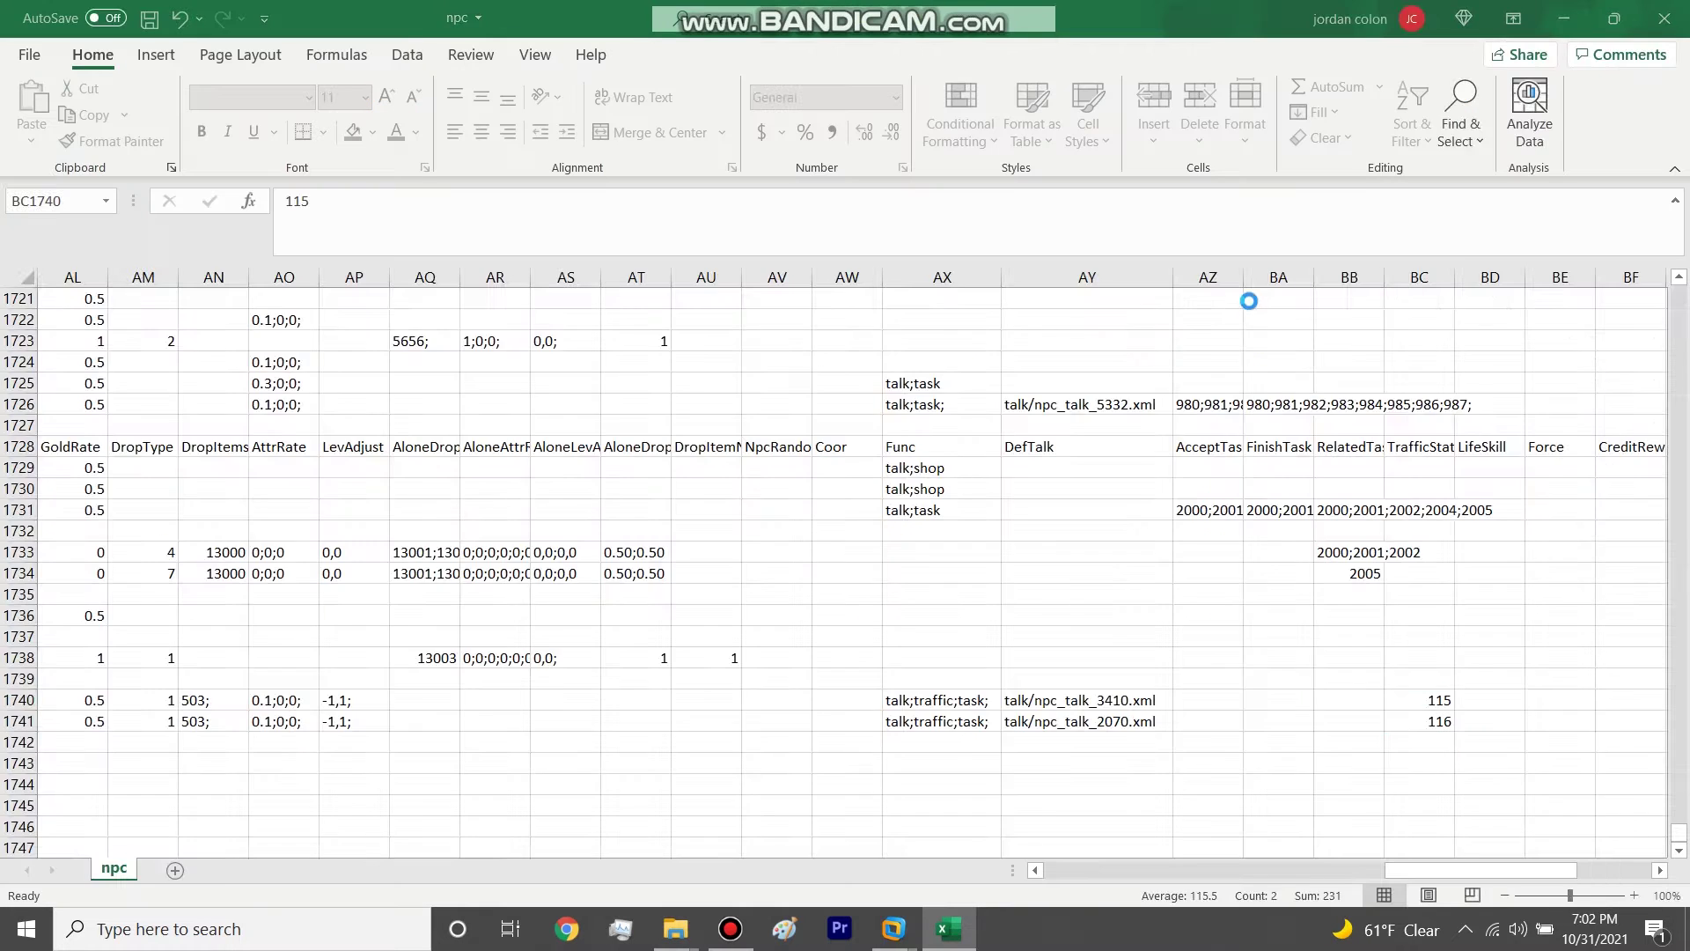
pyautogui.moveTo(1680, 292); pyautogui.dragTo(1685, 902)
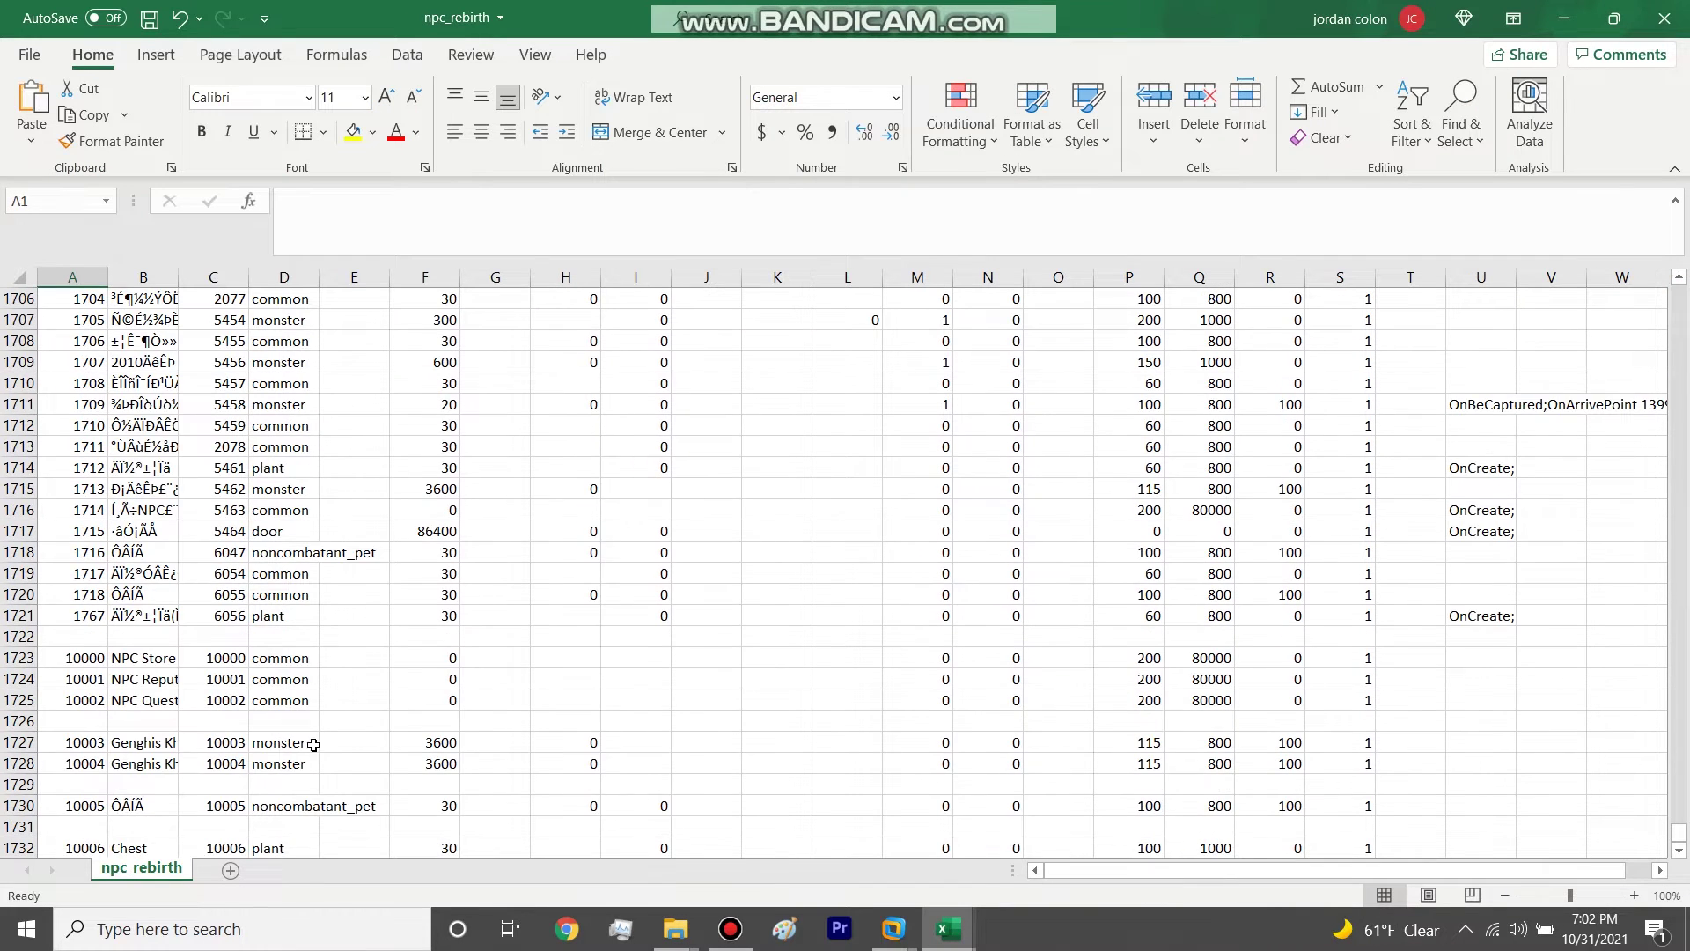
pyautogui.scroll(-2, 313, 745)
pyautogui.click(36, 748)
pyautogui.hotkey('ctrl', 'v')
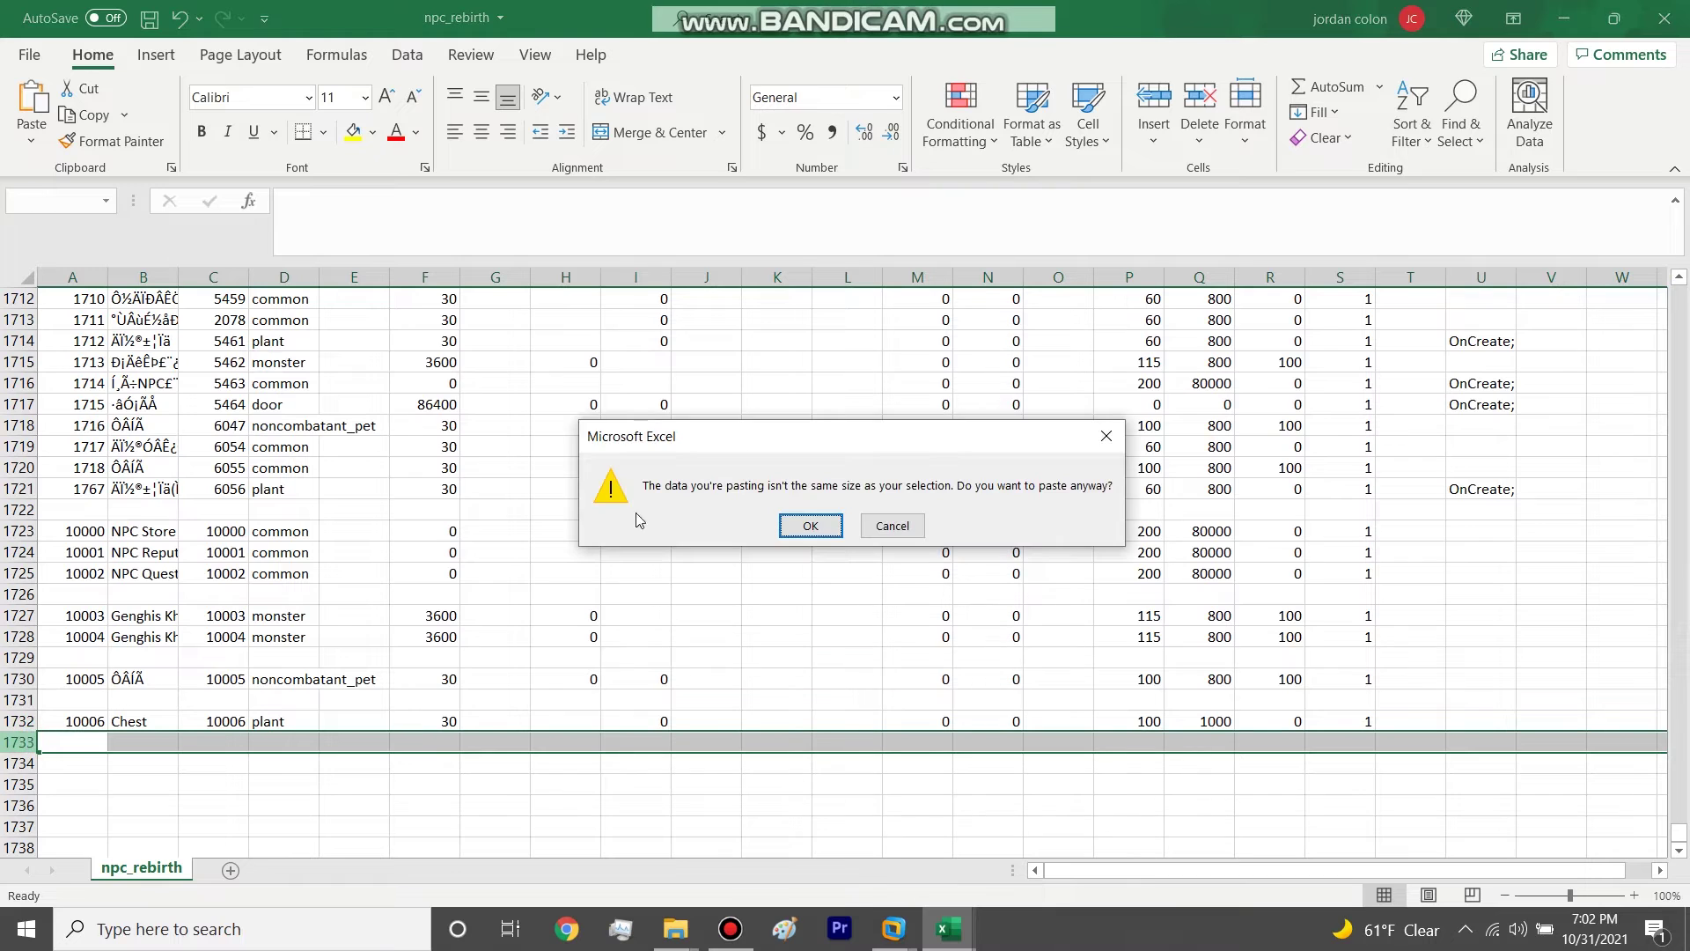
pyautogui.click(792, 517)
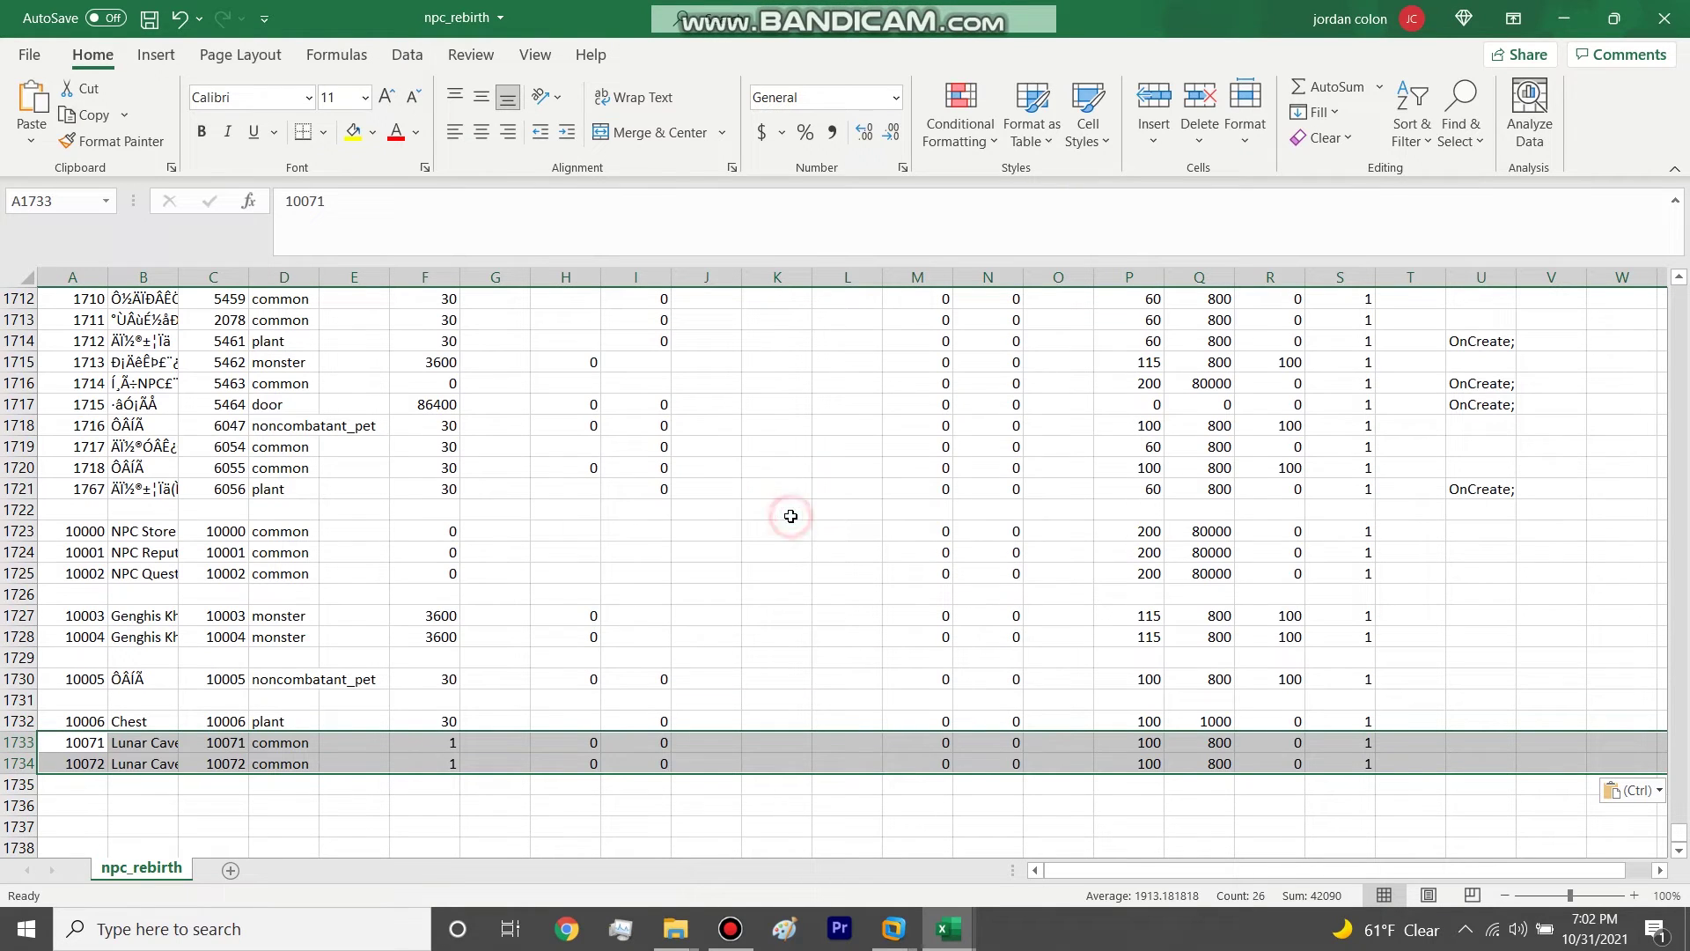
pyautogui.click(152, 17)
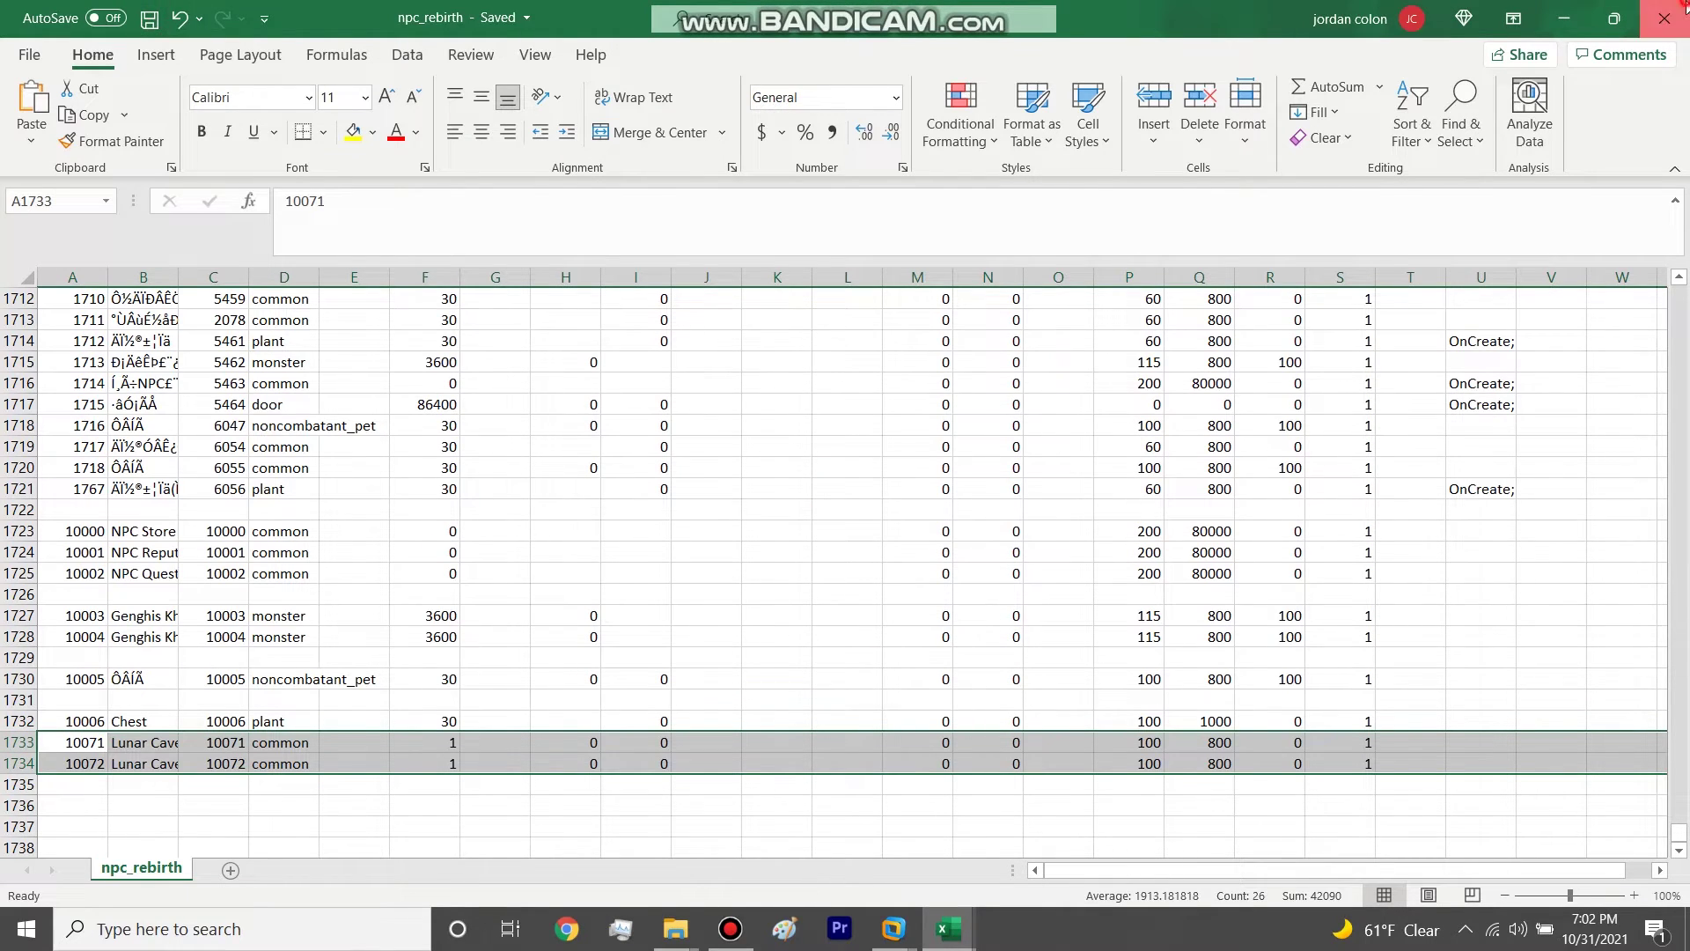
pyautogui.click(1667, 19)
pyautogui.click(1564, 19)
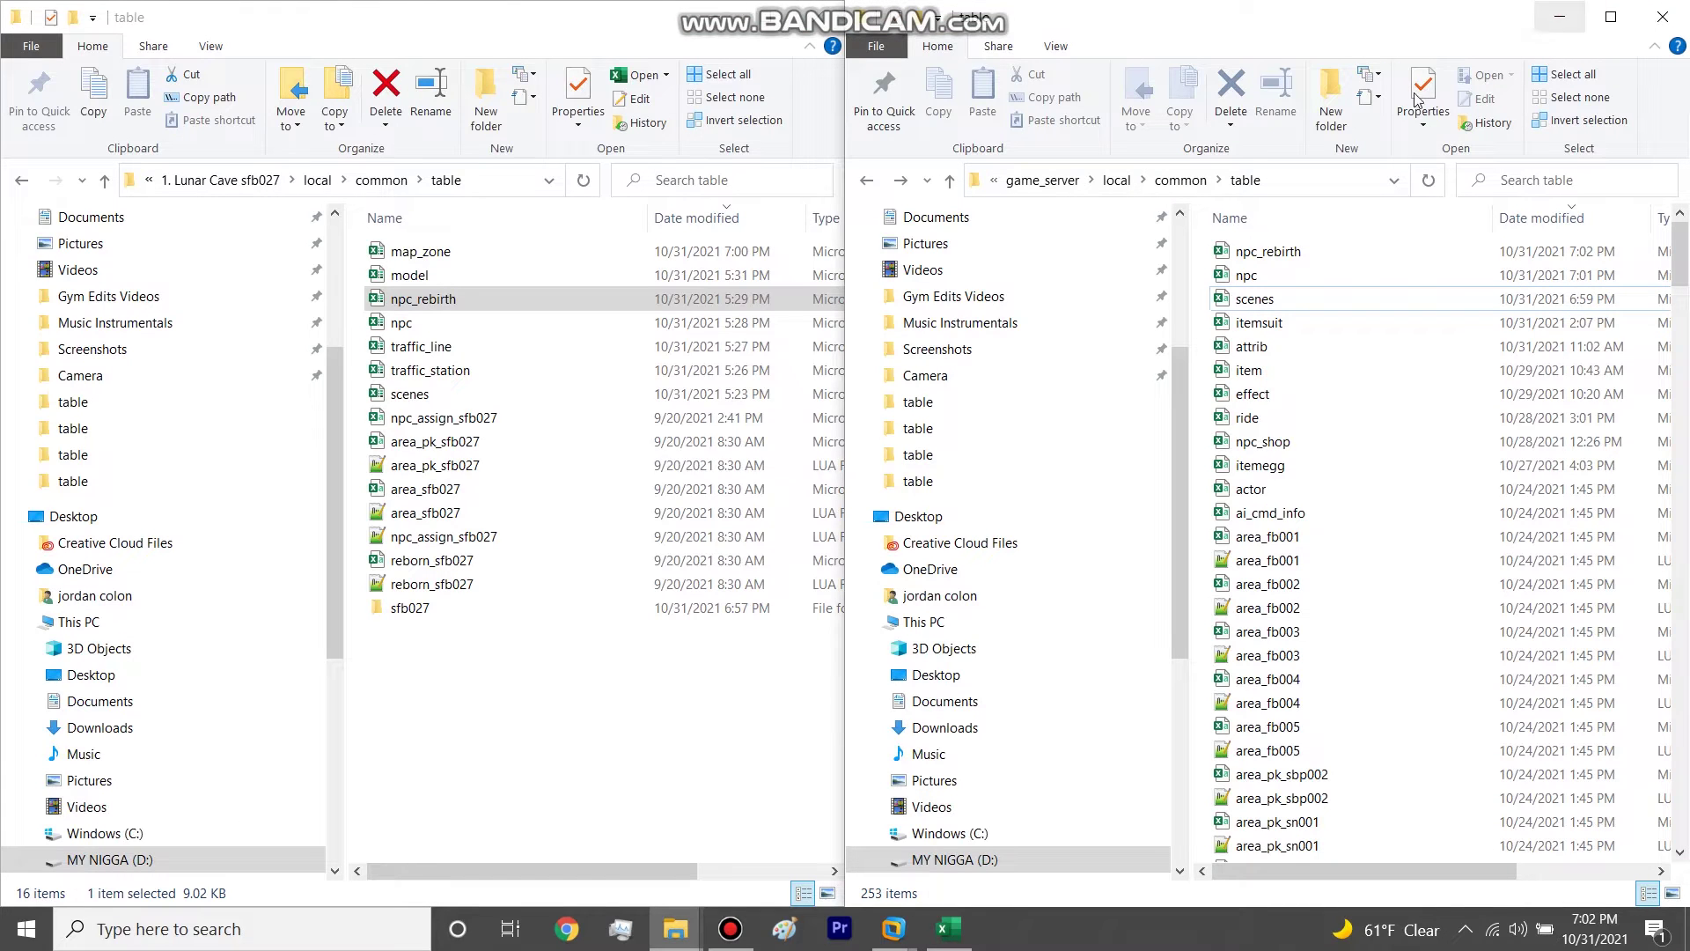
# Step: Copy the entire row 2 from the Lunar Cave model spreadsheet and close it, keeping the copied data on the clipboard
pyautogui.doubleClick(429, 273)
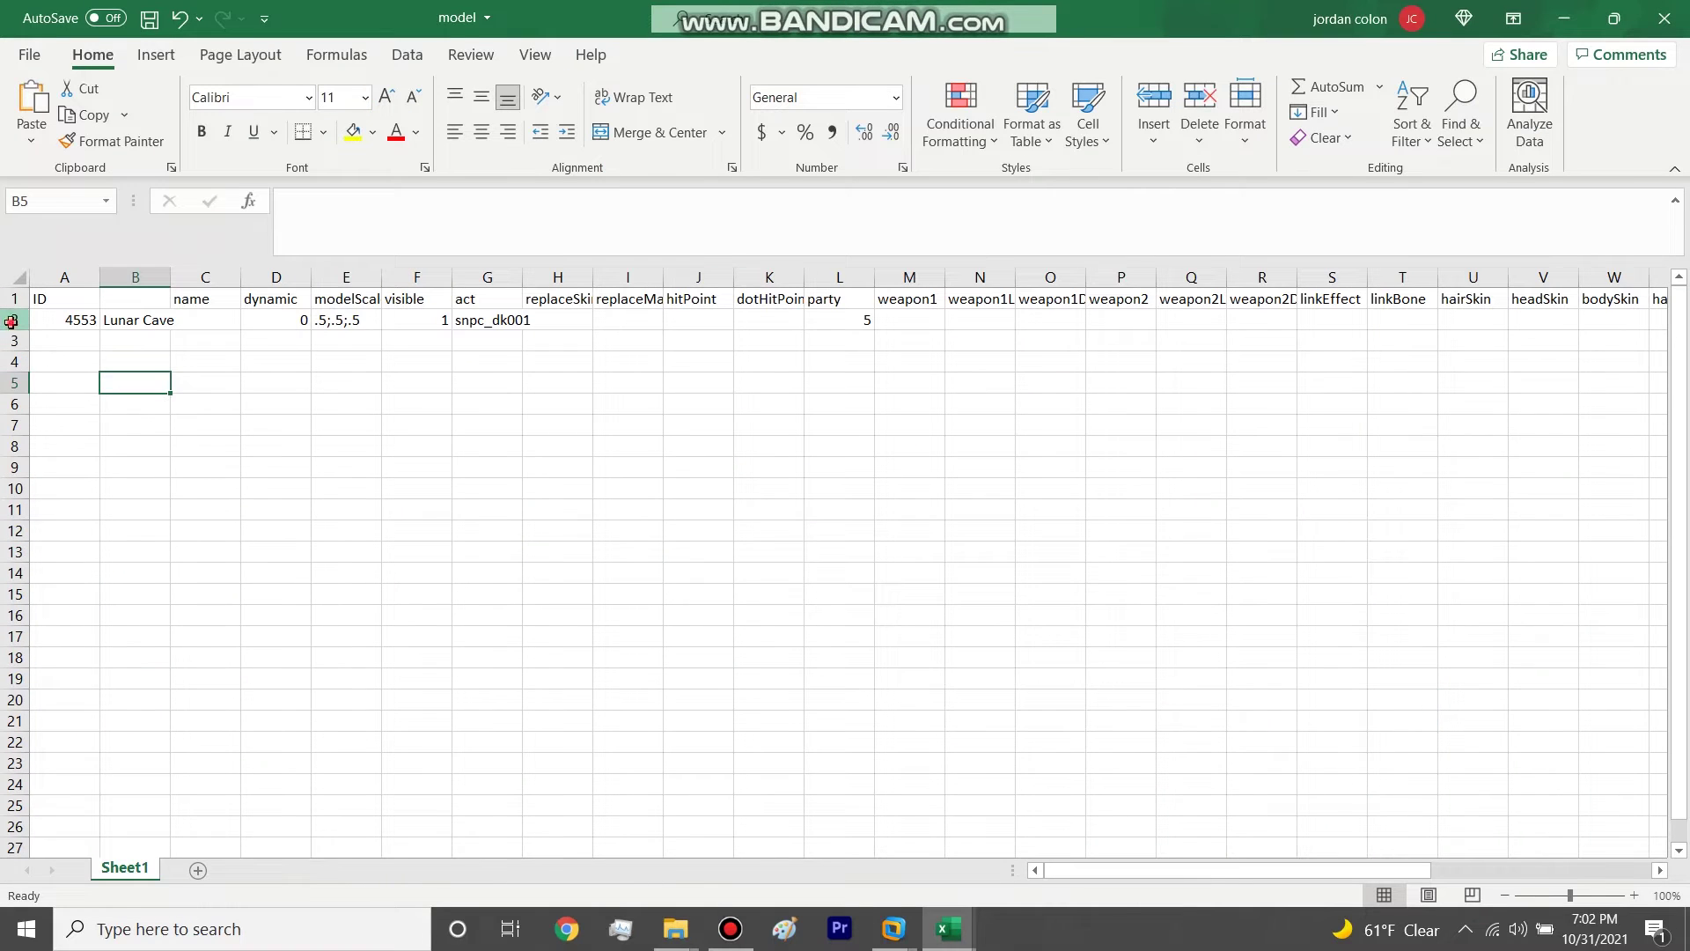
pyautogui.click(11, 321)
pyautogui.hotkey('ctrl', 'c')
pyautogui.click(1639, 35)
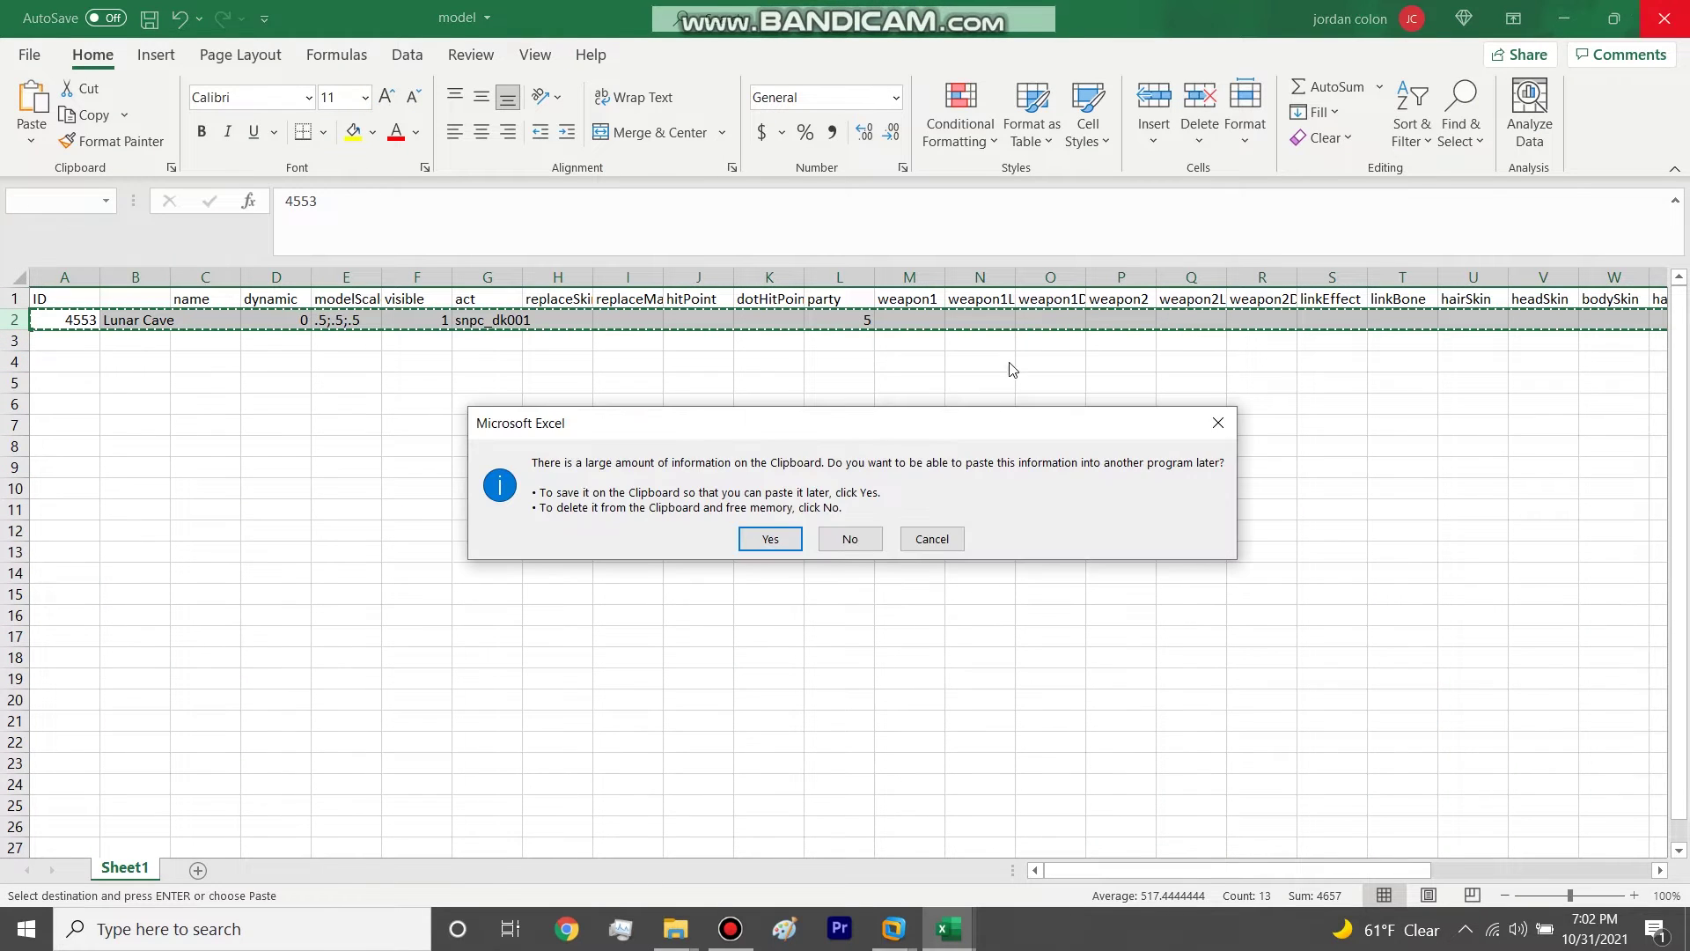
pyautogui.click(770, 538)
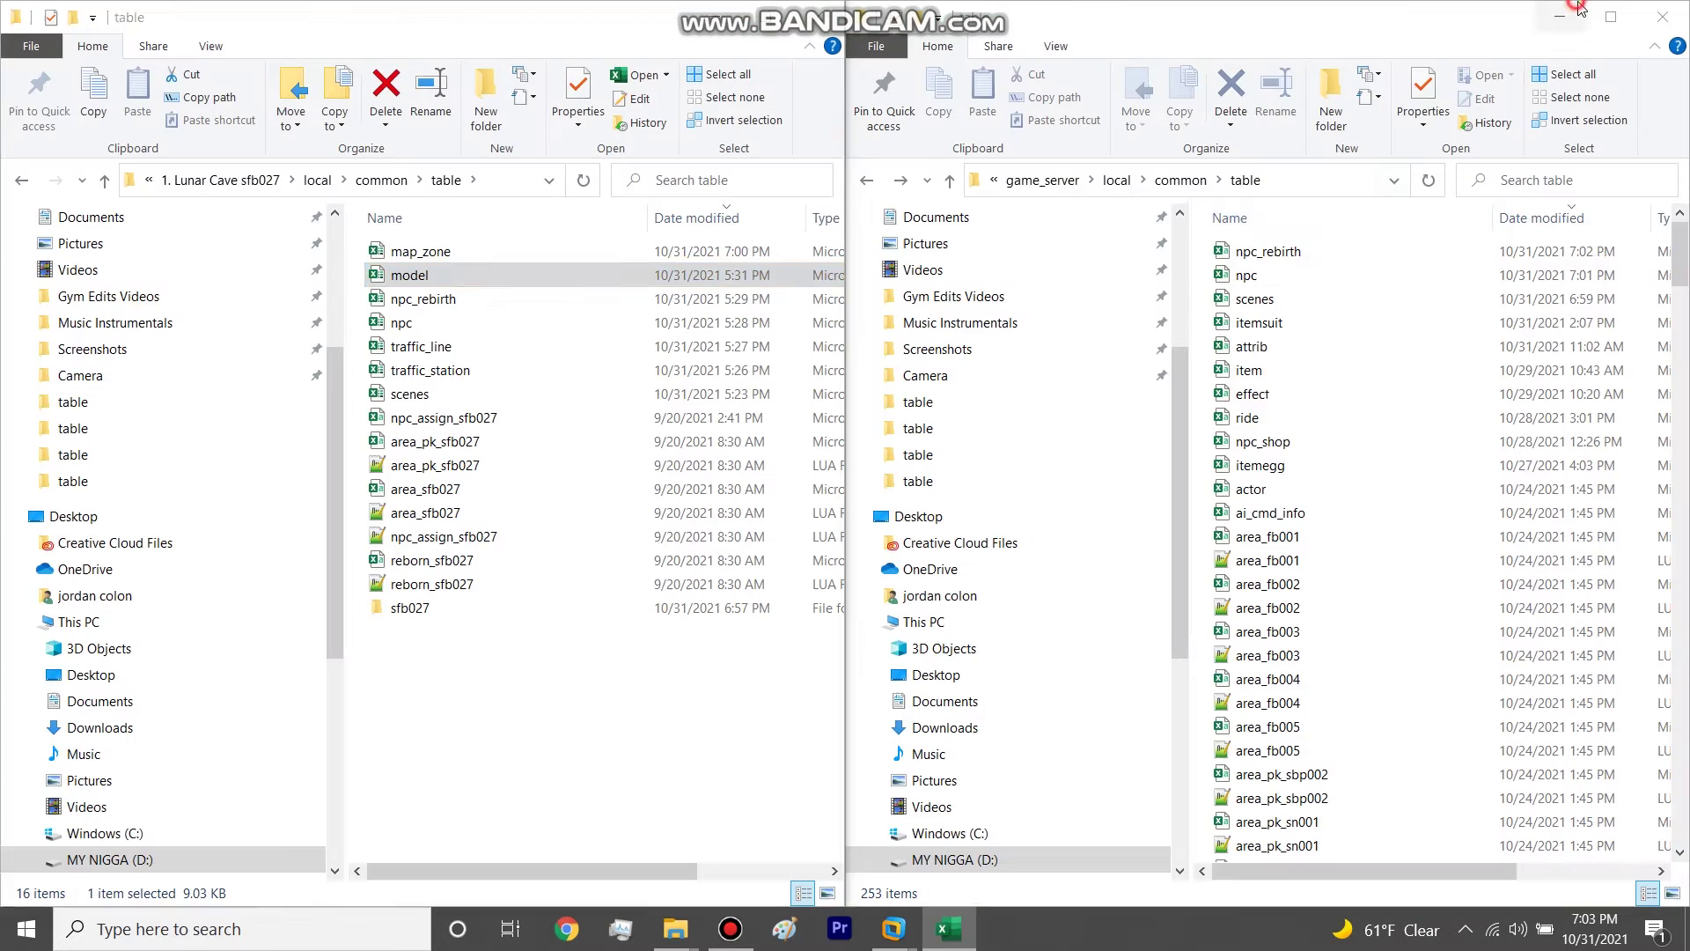
pyautogui.click(1564, 18)
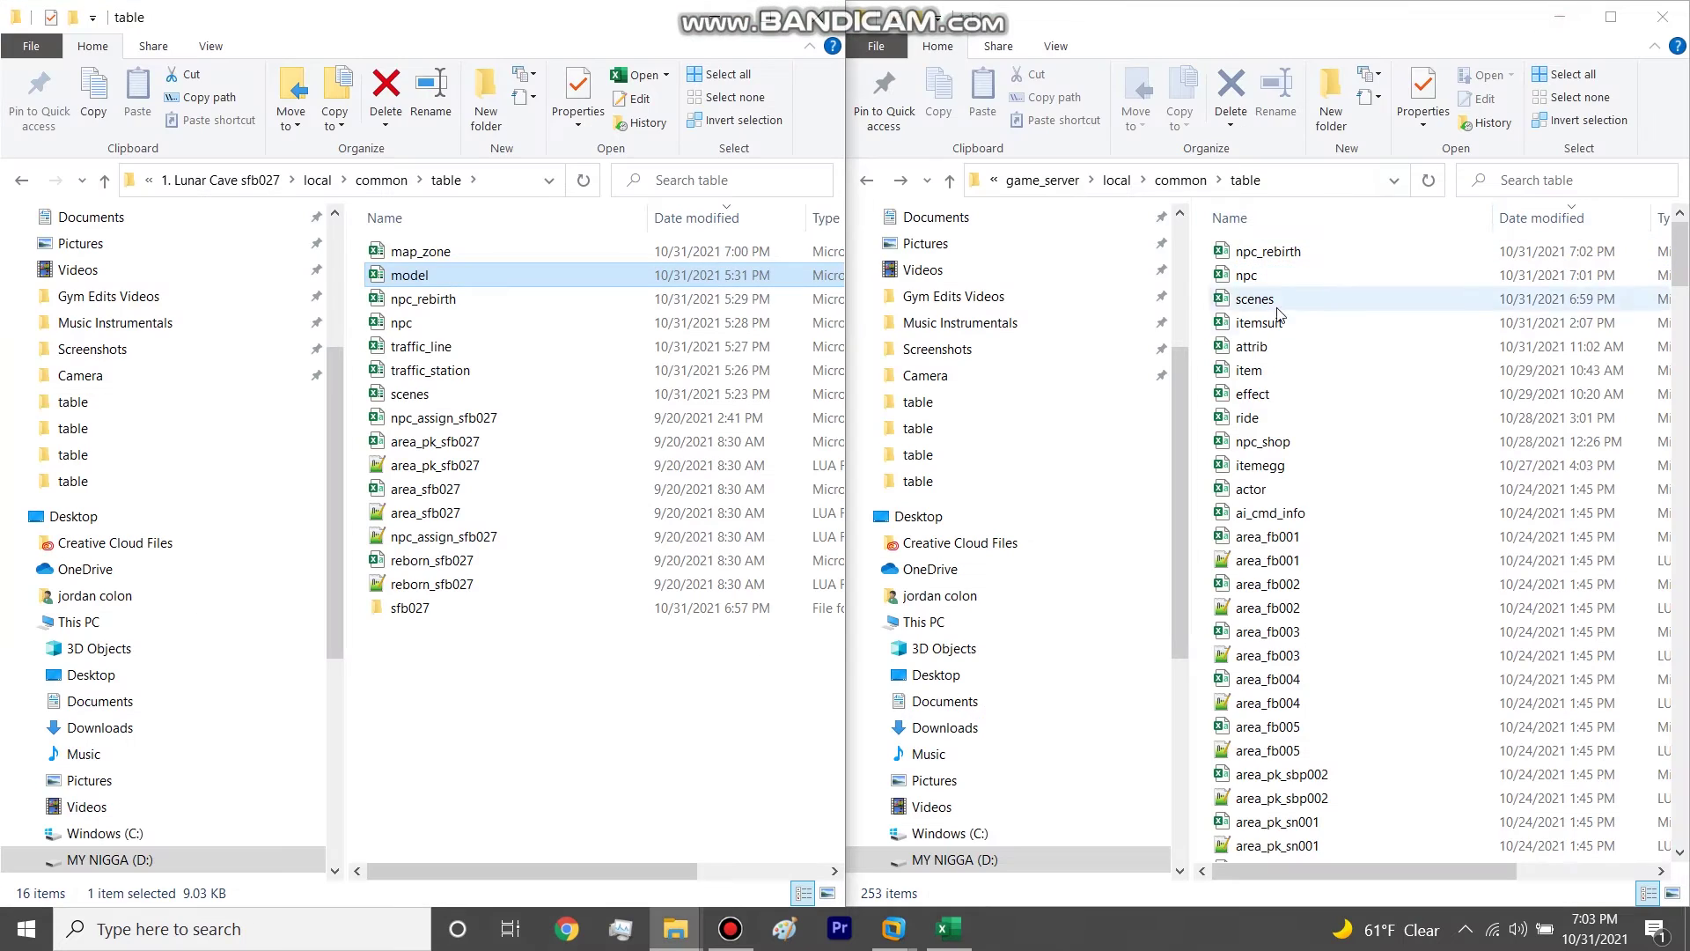
# Step: Search the game_server table folder for "model" and open the model spreadsheet
pyautogui.click(1536, 180)
pyautogui.write('mod')
pyautogui.write('le')
pyautogui.press('BackSpace')
pyautogui.press('BackSpace')
pyautogui.write('el')
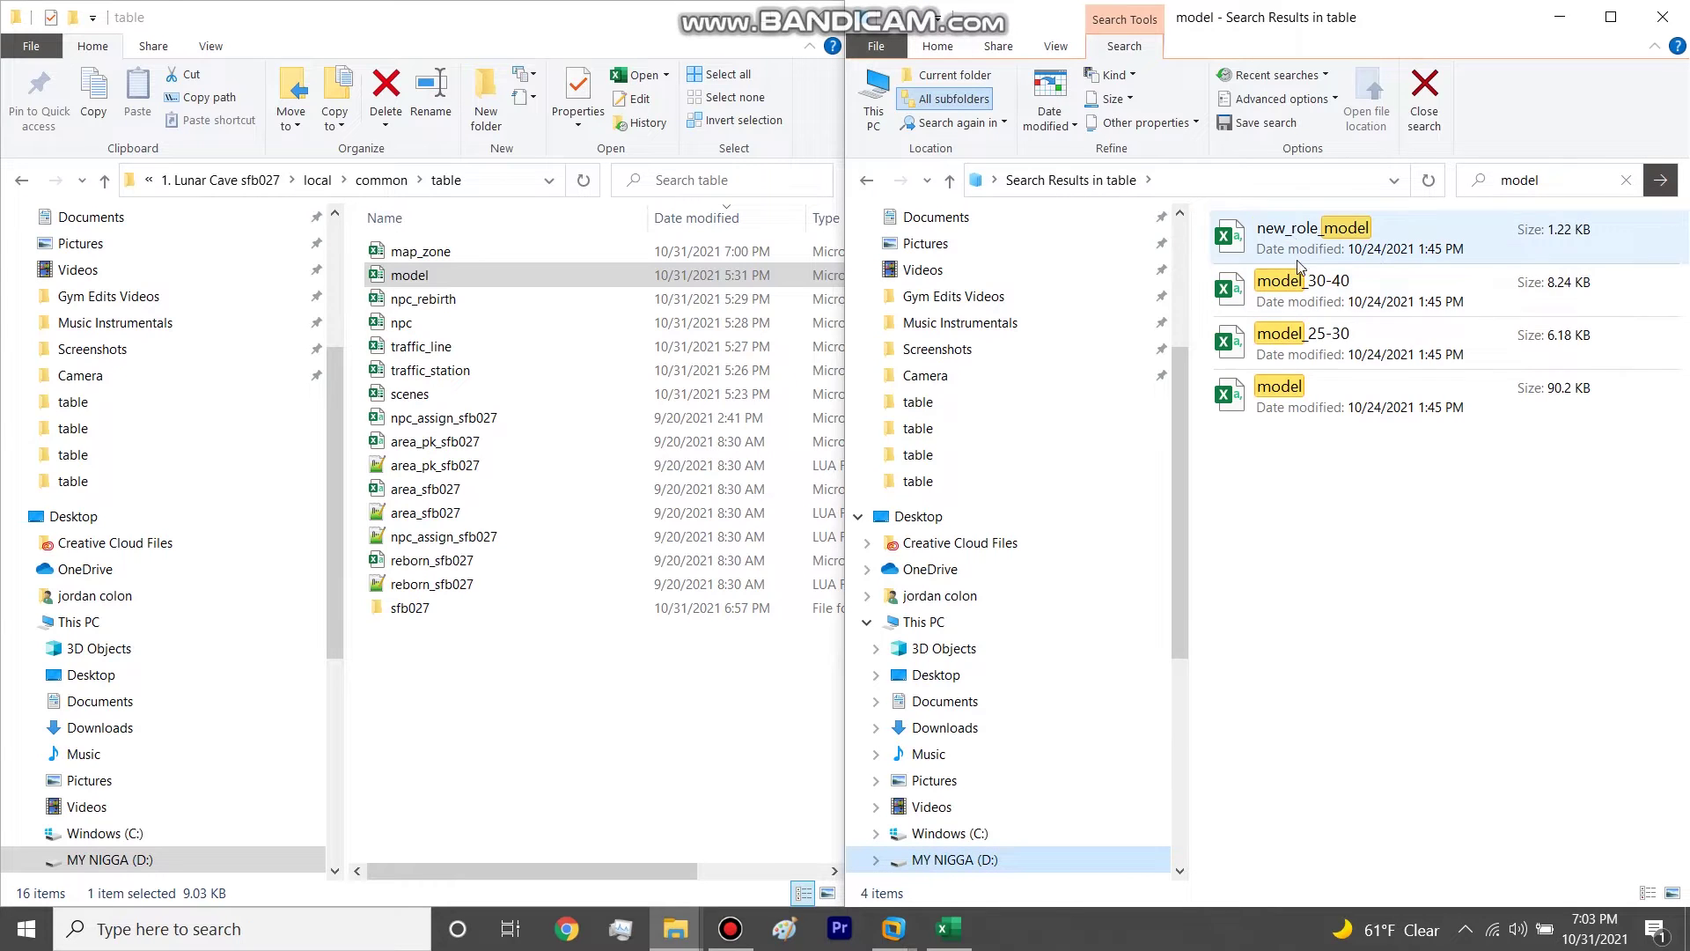
pyautogui.click(1276, 397)
pyautogui.click(731, 928)
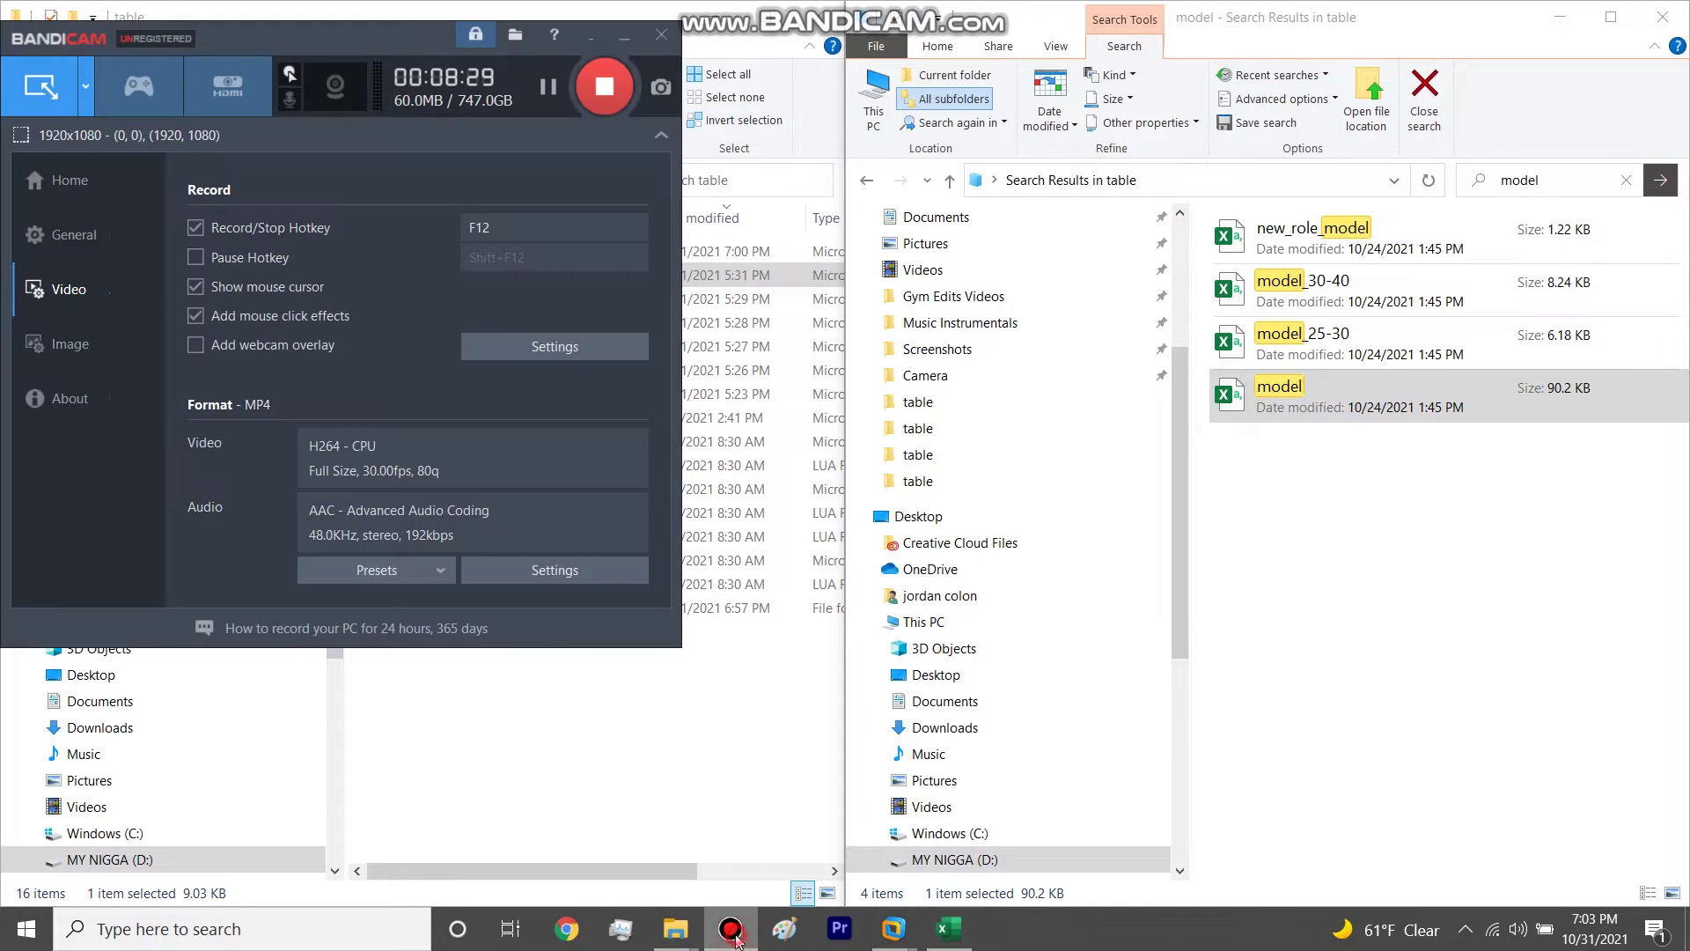
pyautogui.click(730, 928)
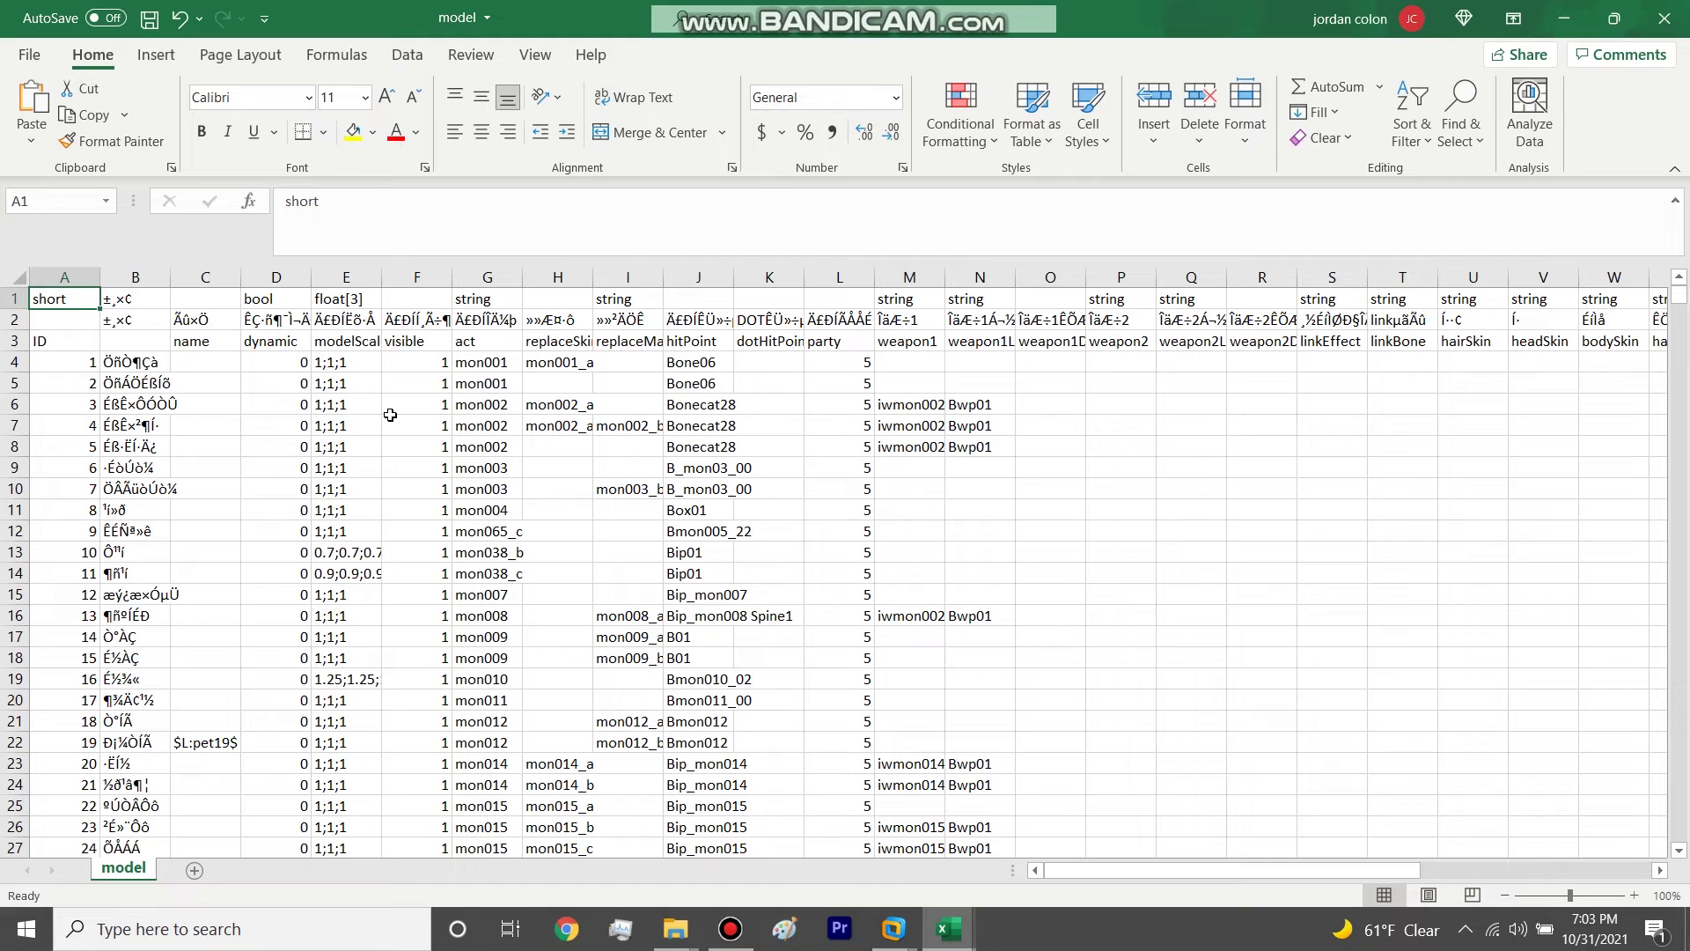
# Step: Paste the copied Lunar Cave model row into empty row 963 of the game_server model spreadsheet and save the file
pyautogui.scroll(-20, 1682, 301)
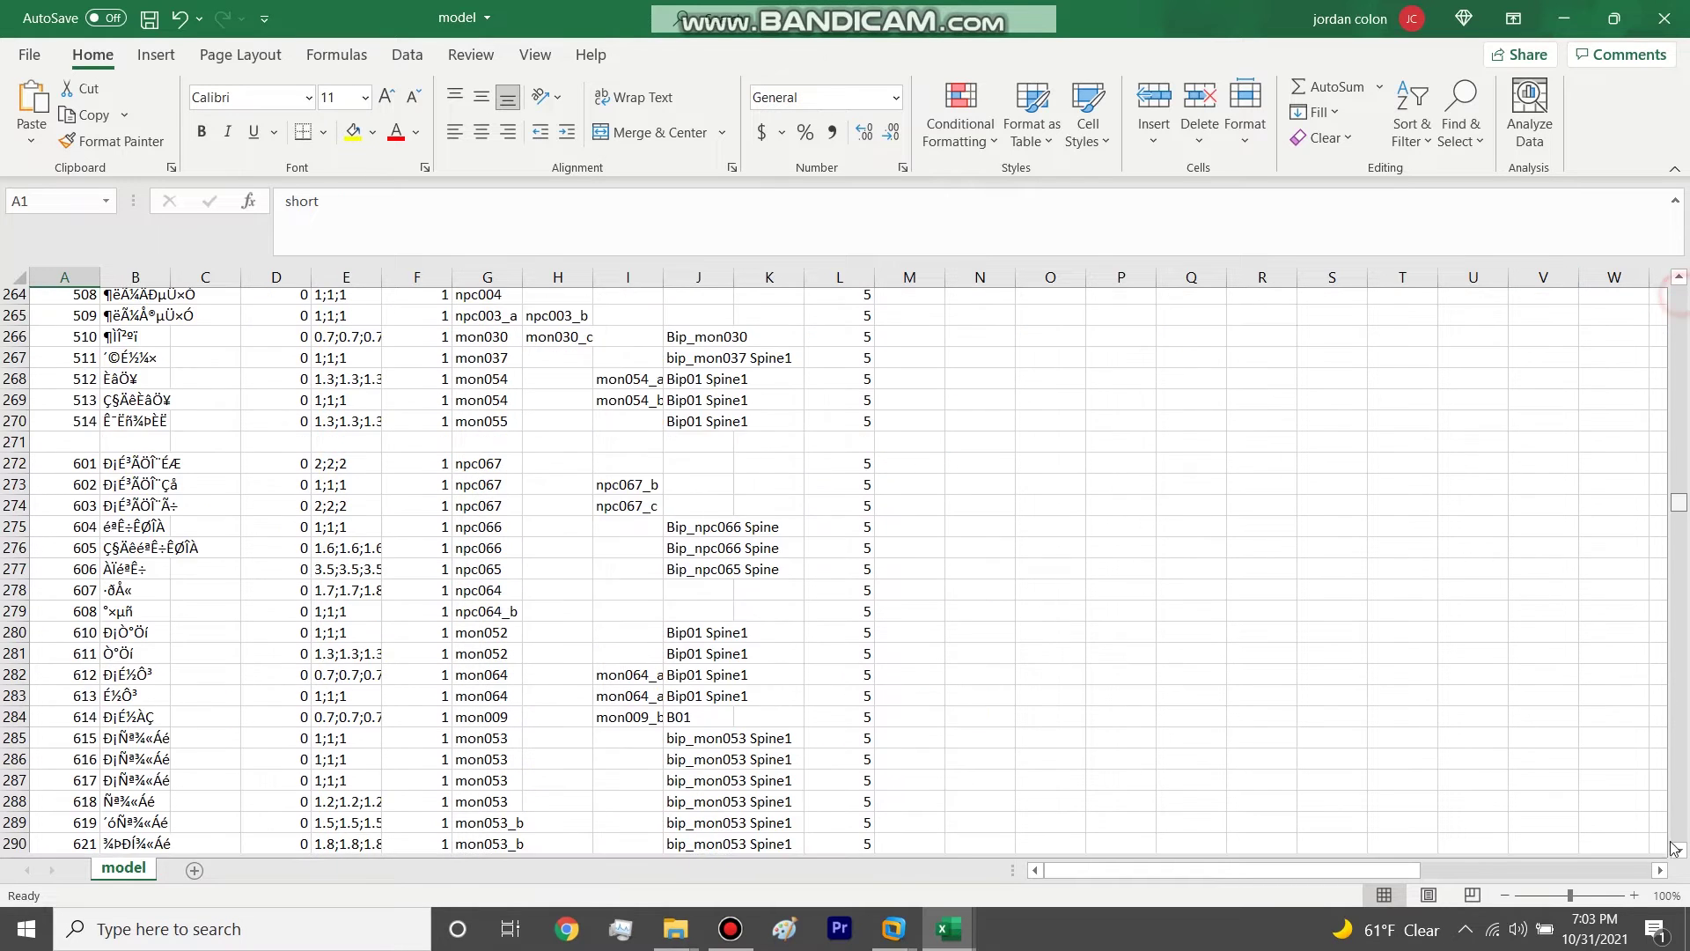
pyautogui.click(17, 748)
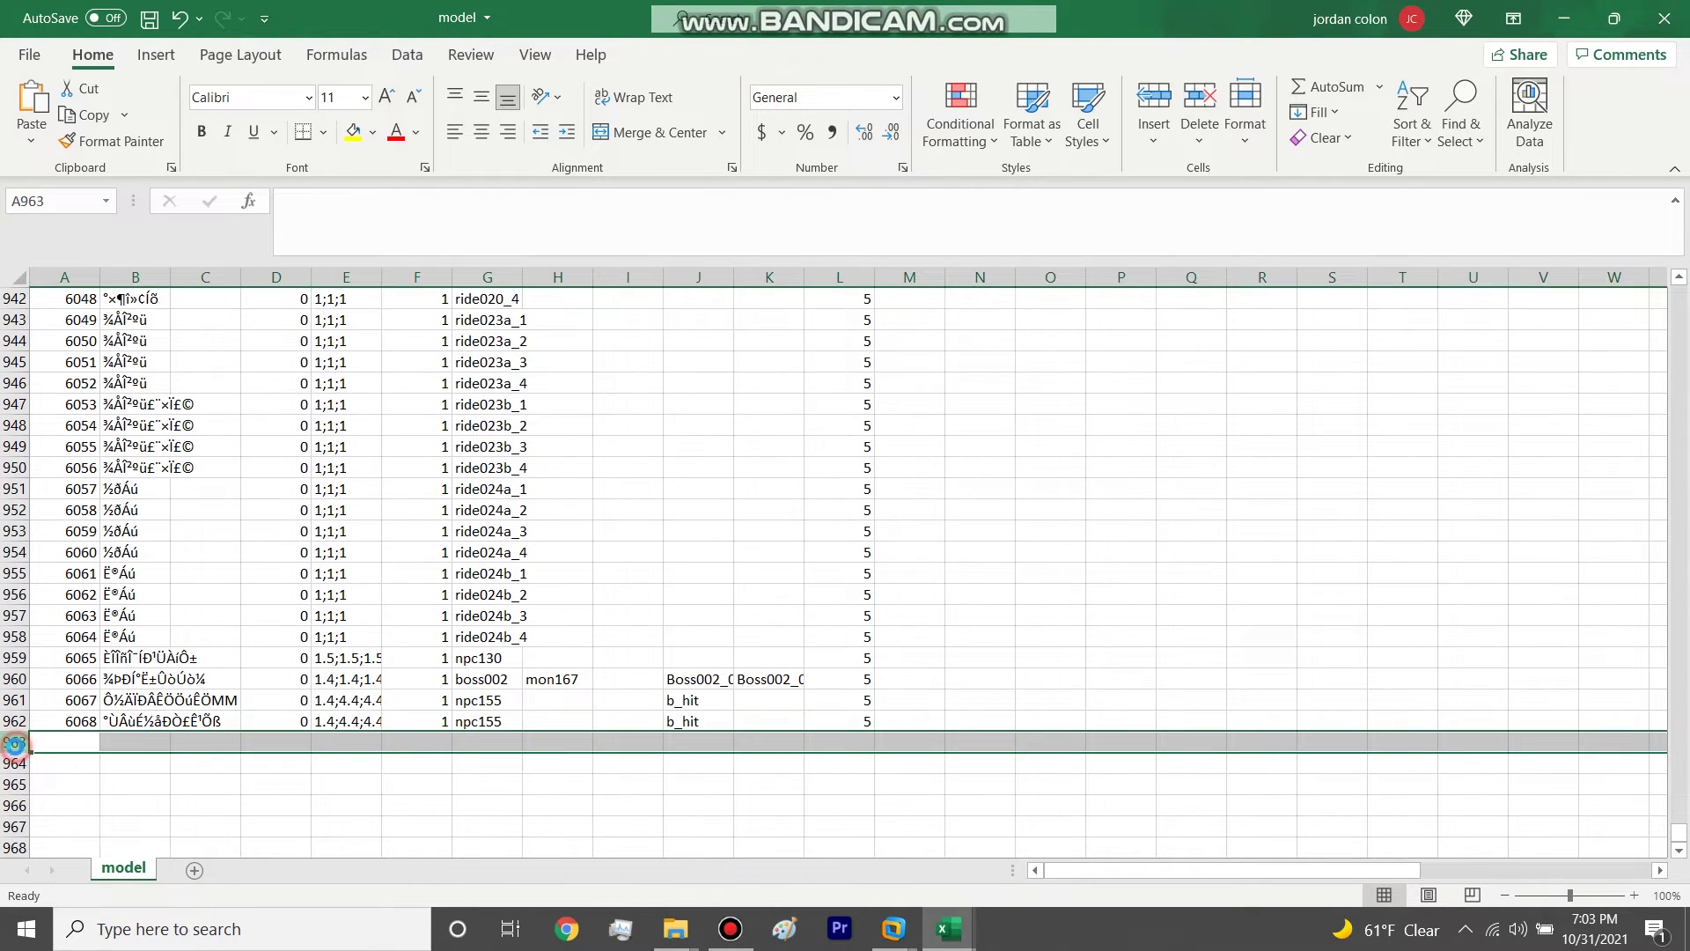
pyautogui.hotkey('ctrl', 'v')
pyautogui.click(794, 514)
pyautogui.click(149, 17)
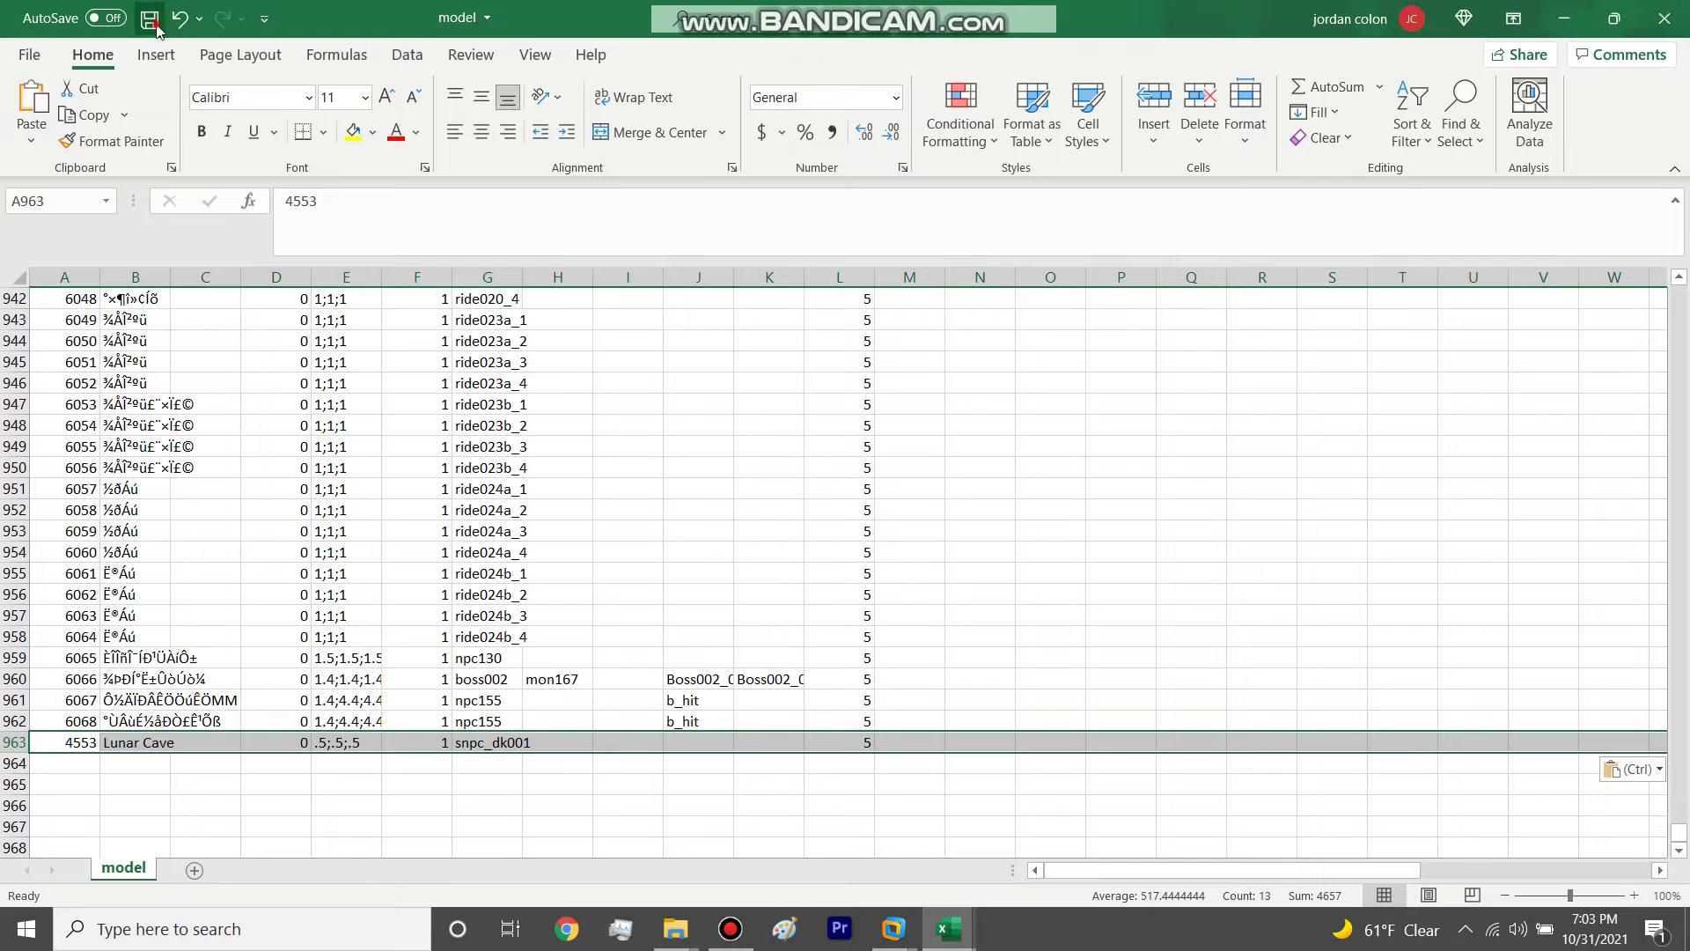
# Step: Search the game_server model spreadsheet for ID 4553 to check for a duplicate entry
pyautogui.click(561, 716)
pyautogui.hotkey('ctrl', 'f')
pyautogui.write('4')
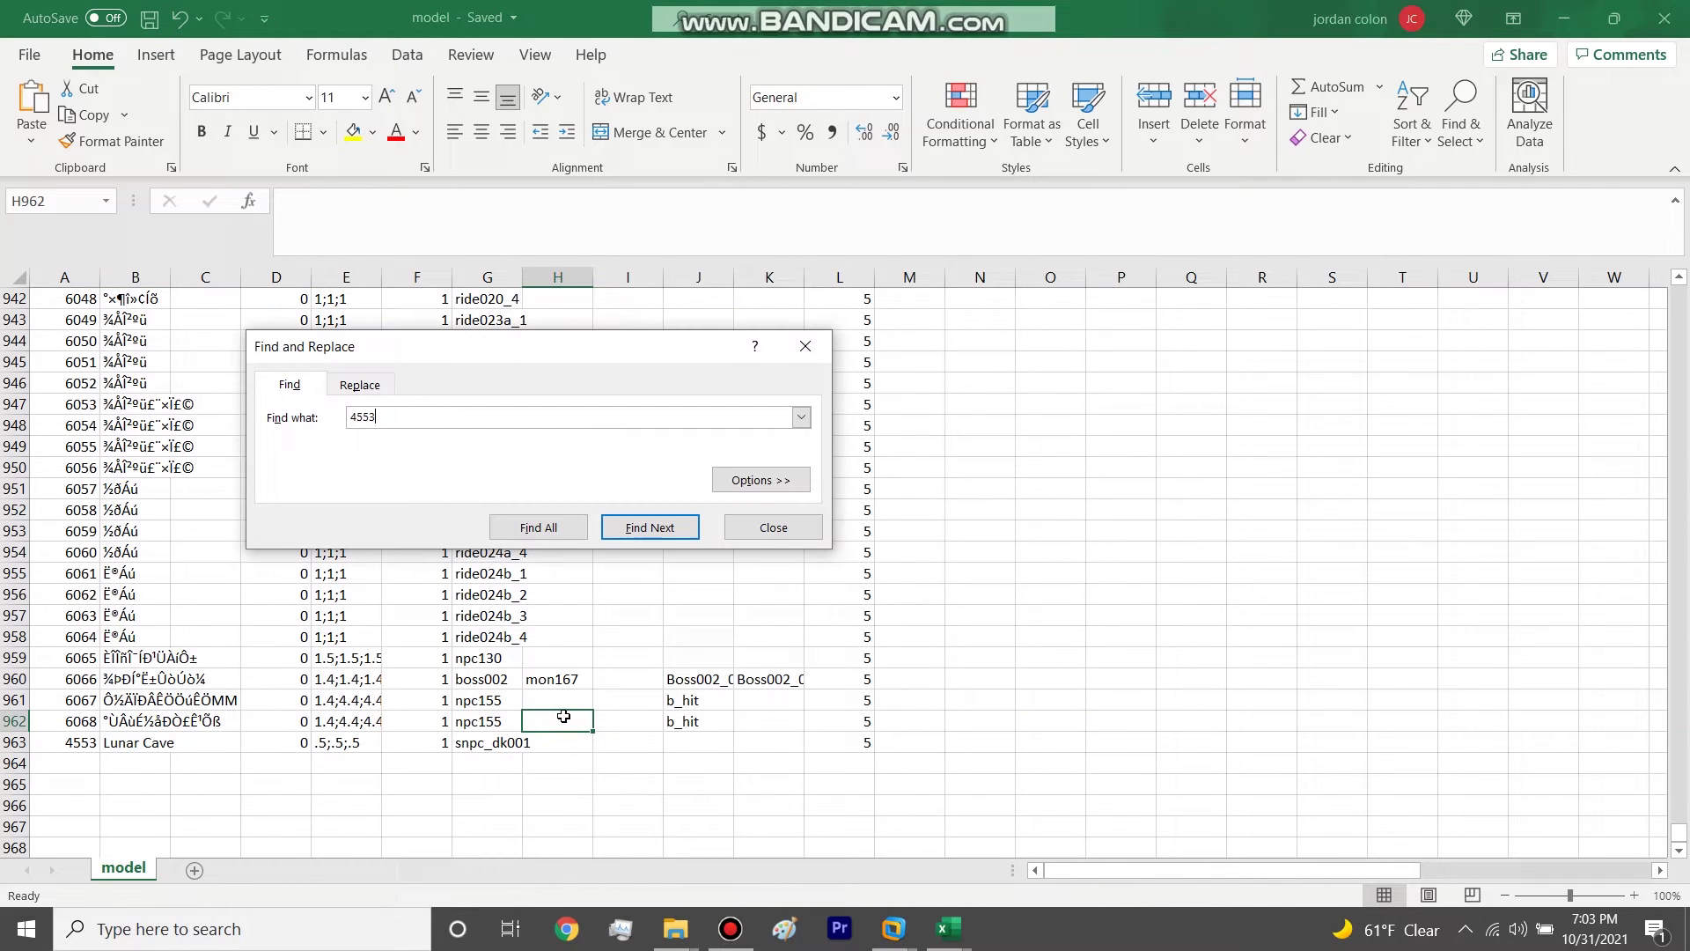
pyautogui.write('553')
pyautogui.press('Return')
pyautogui.press('Return')
pyautogui.press('Return')
pyautogui.press('Escape')
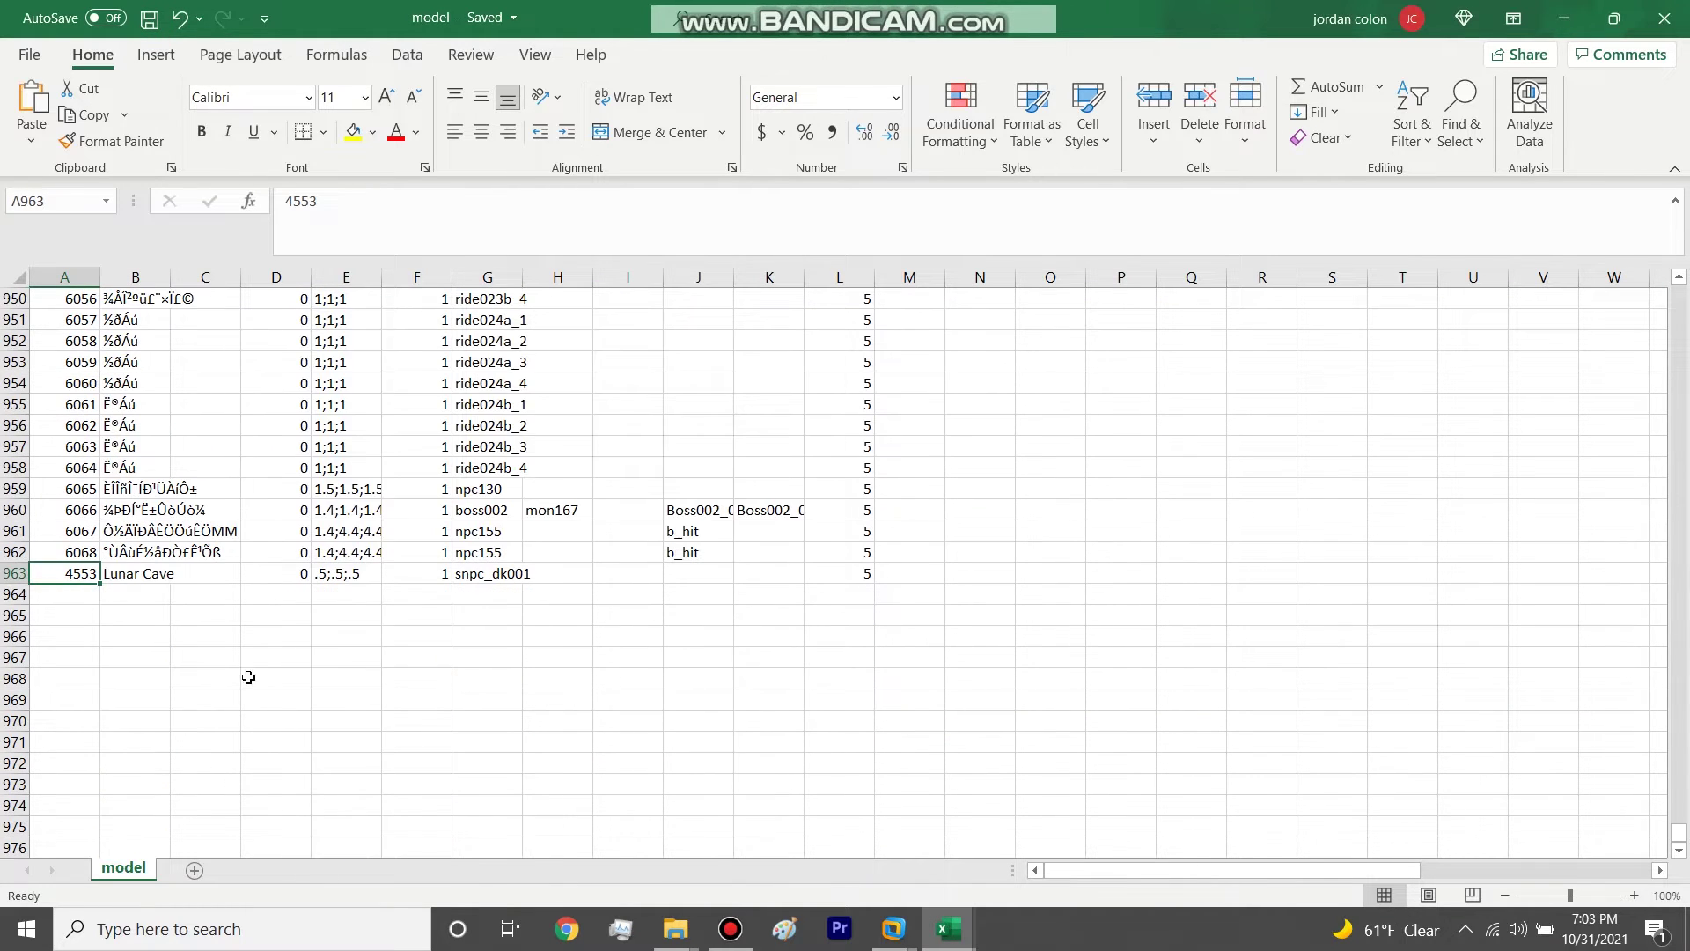
pyautogui.rightClick(26, 578)
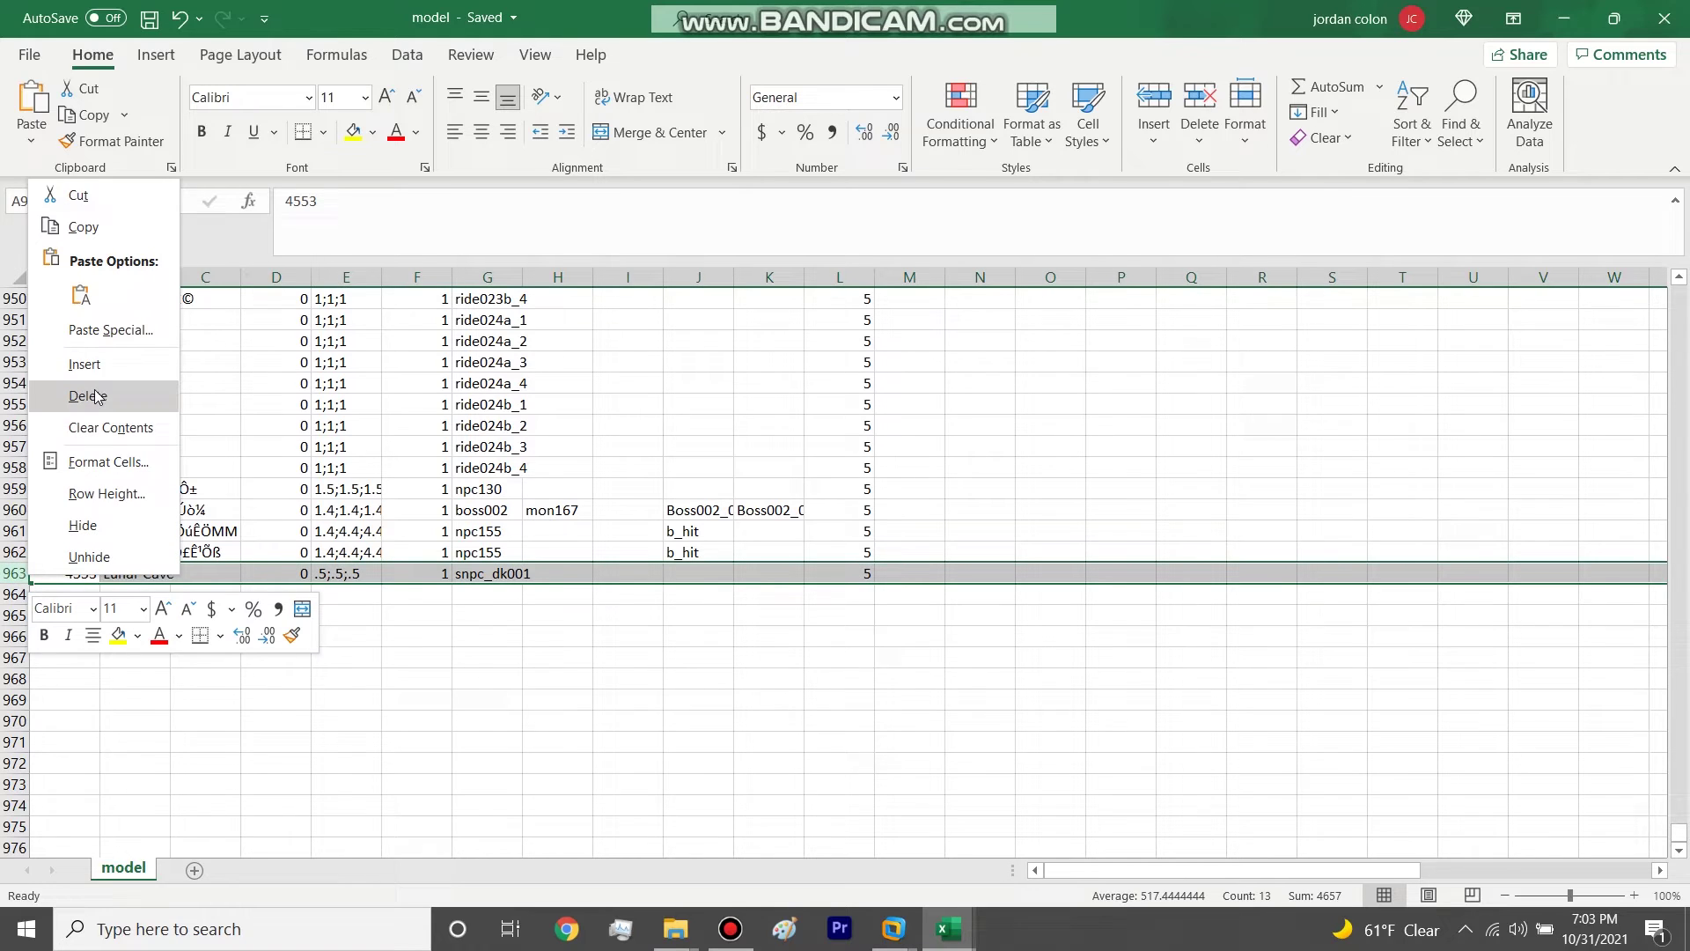
pyautogui.click(361, 384)
# Step: Repeat the search for 4553 to locate the original model row that shares the pasted row's ID
pyautogui.hotkey('ctrl', 'f')
pyautogui.click(1089, 502)
pyautogui.press('Down')
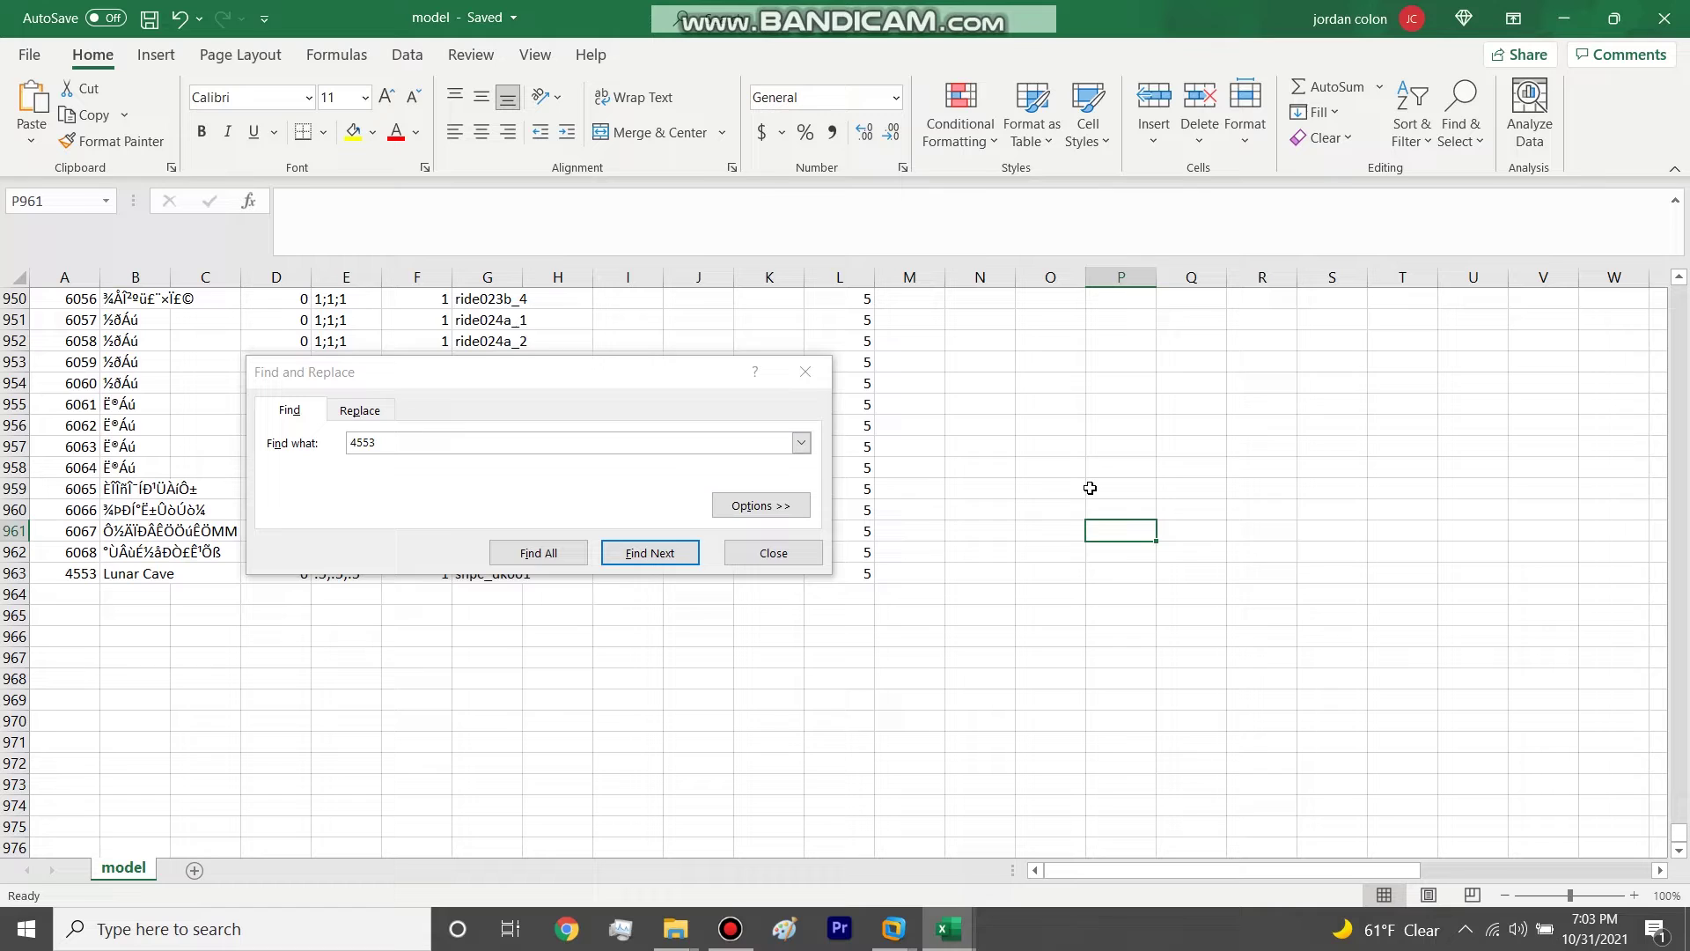
pyautogui.hotkey('ctrl', 'f')
pyautogui.press('Return')
pyautogui.press('Return')
pyautogui.press('Escape')
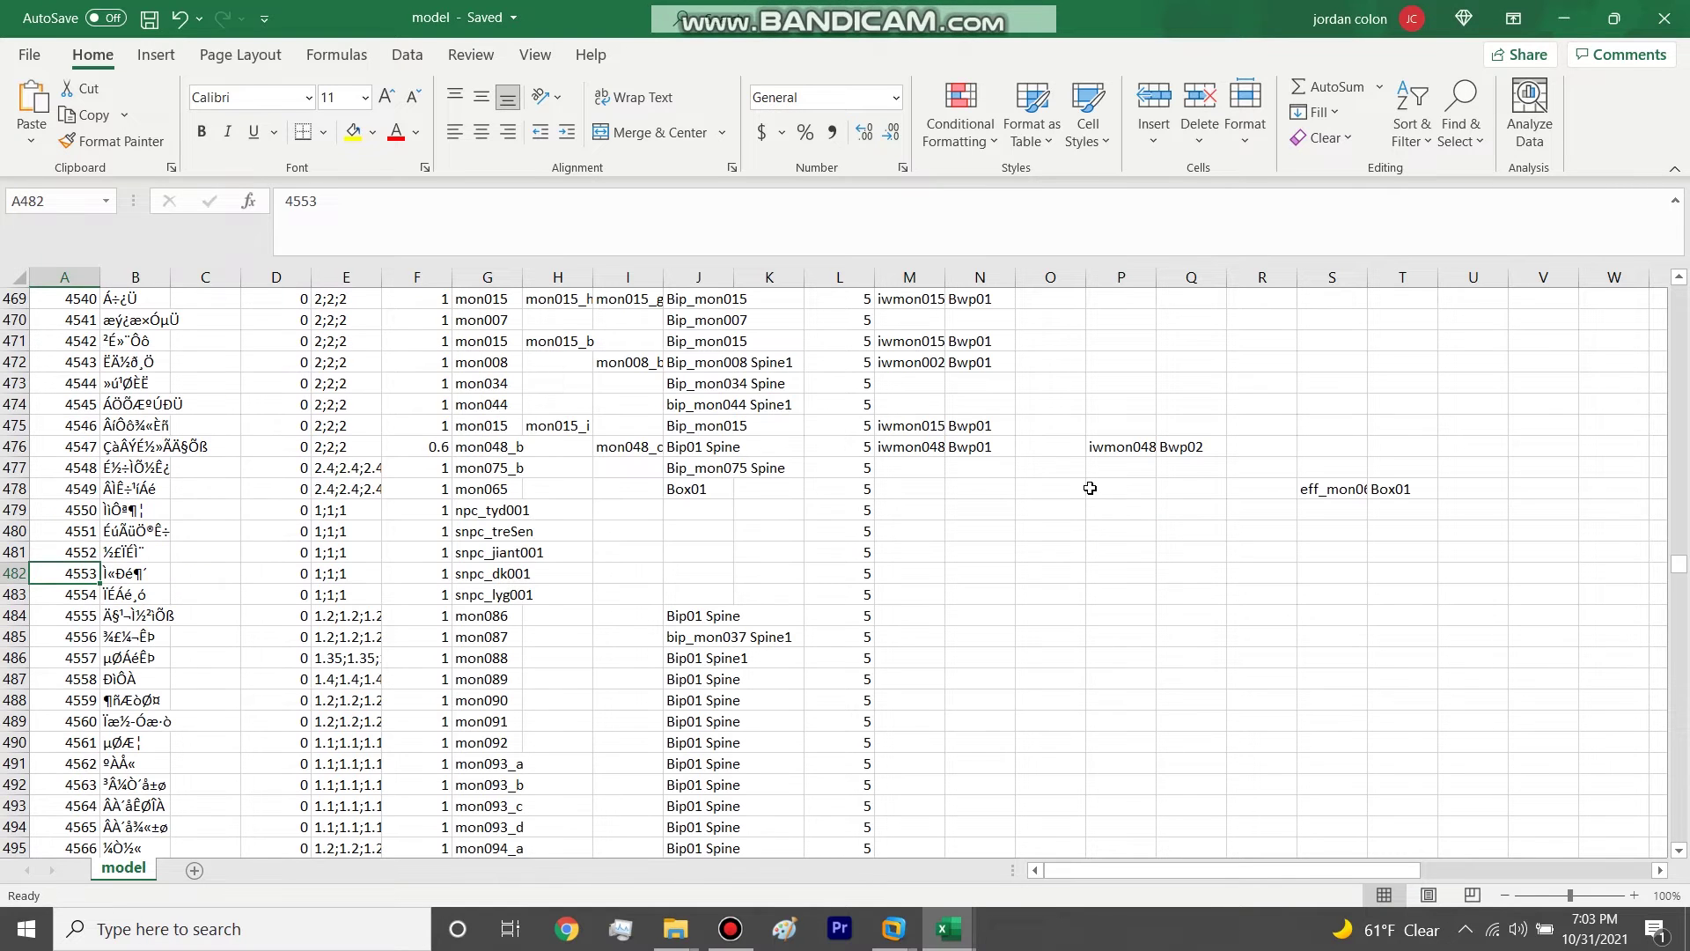
# Step: Locate the pasted Lunar Cave row with duplicate ID 4553, remove it from row 963 of the model spreadsheet and save the file
pyautogui.hotkey('ctrl', 'f')
pyautogui.press('Return')
pyautogui.press('Escape')
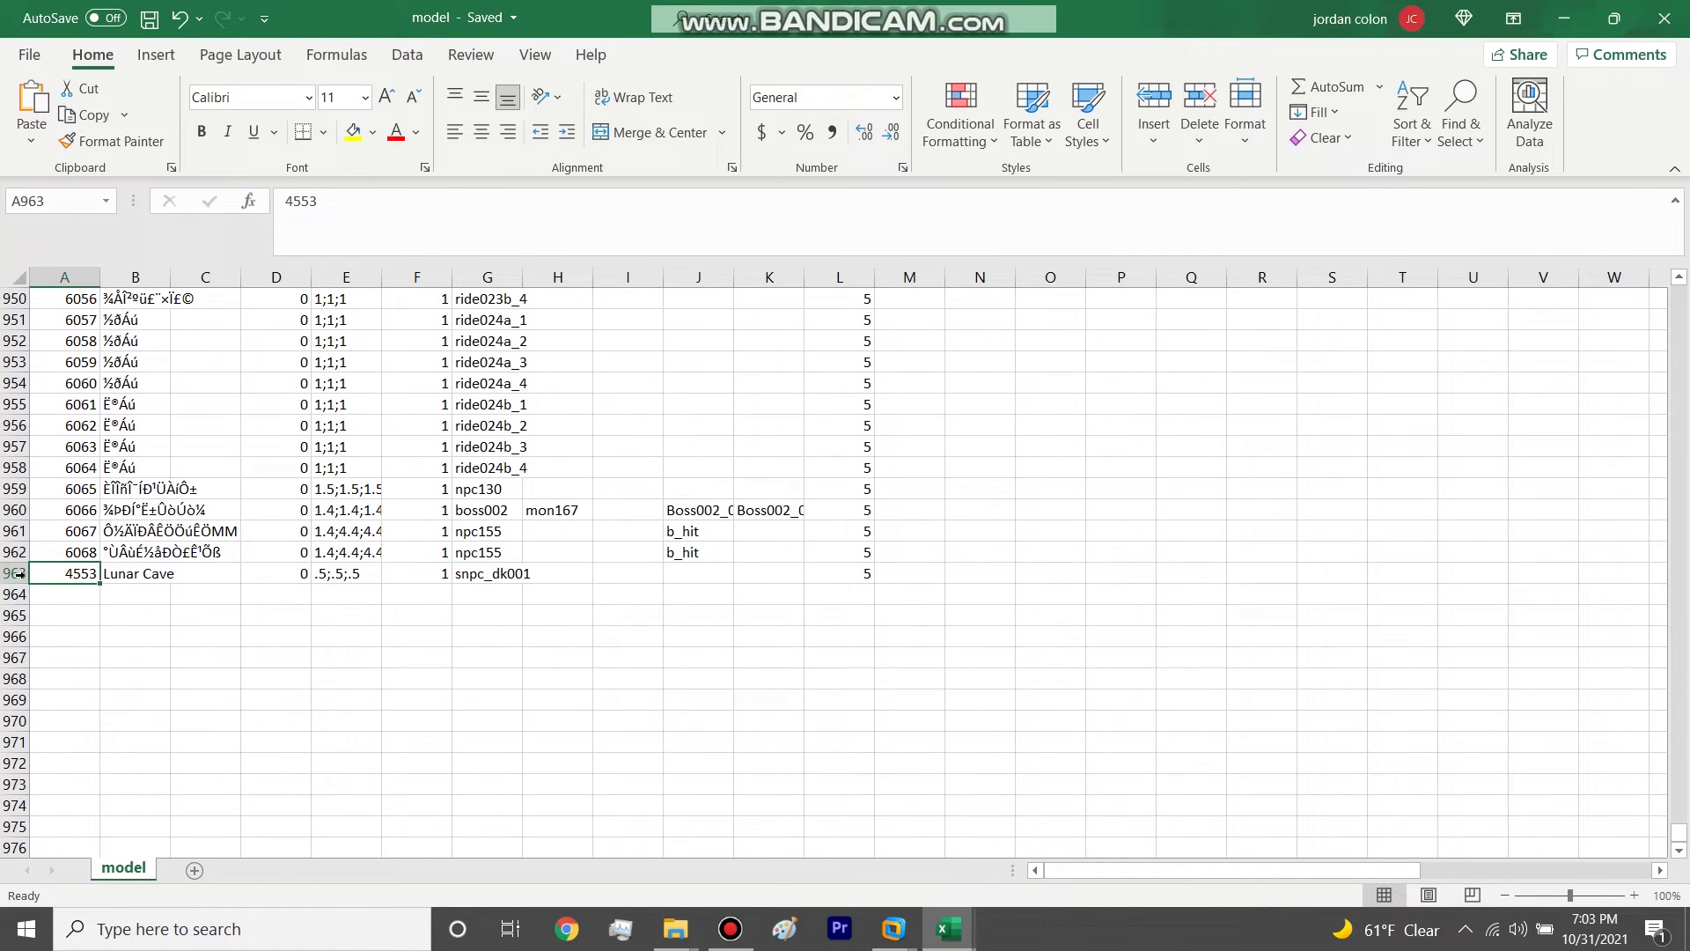
pyautogui.rightClick(24, 574)
pyautogui.click(87, 393)
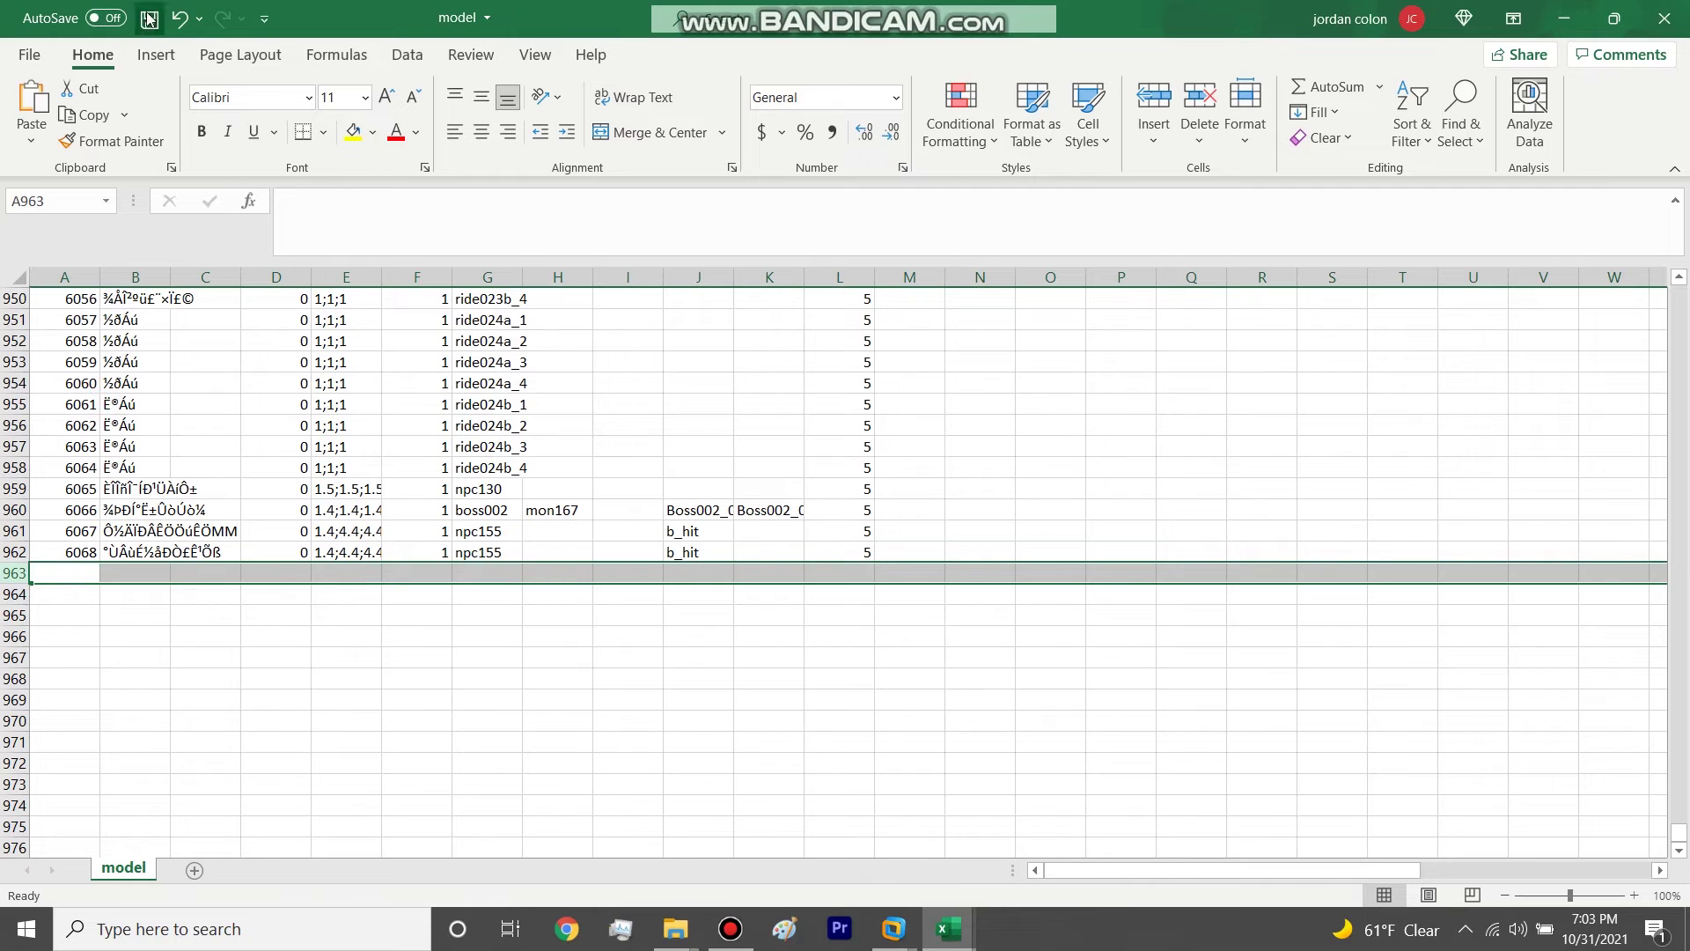
# Step: Open the traffic_line and traffic_station spreadsheets from the Lunar Cave sfb027 template's table folder
pyautogui.hotkey('alt', 'Tab')
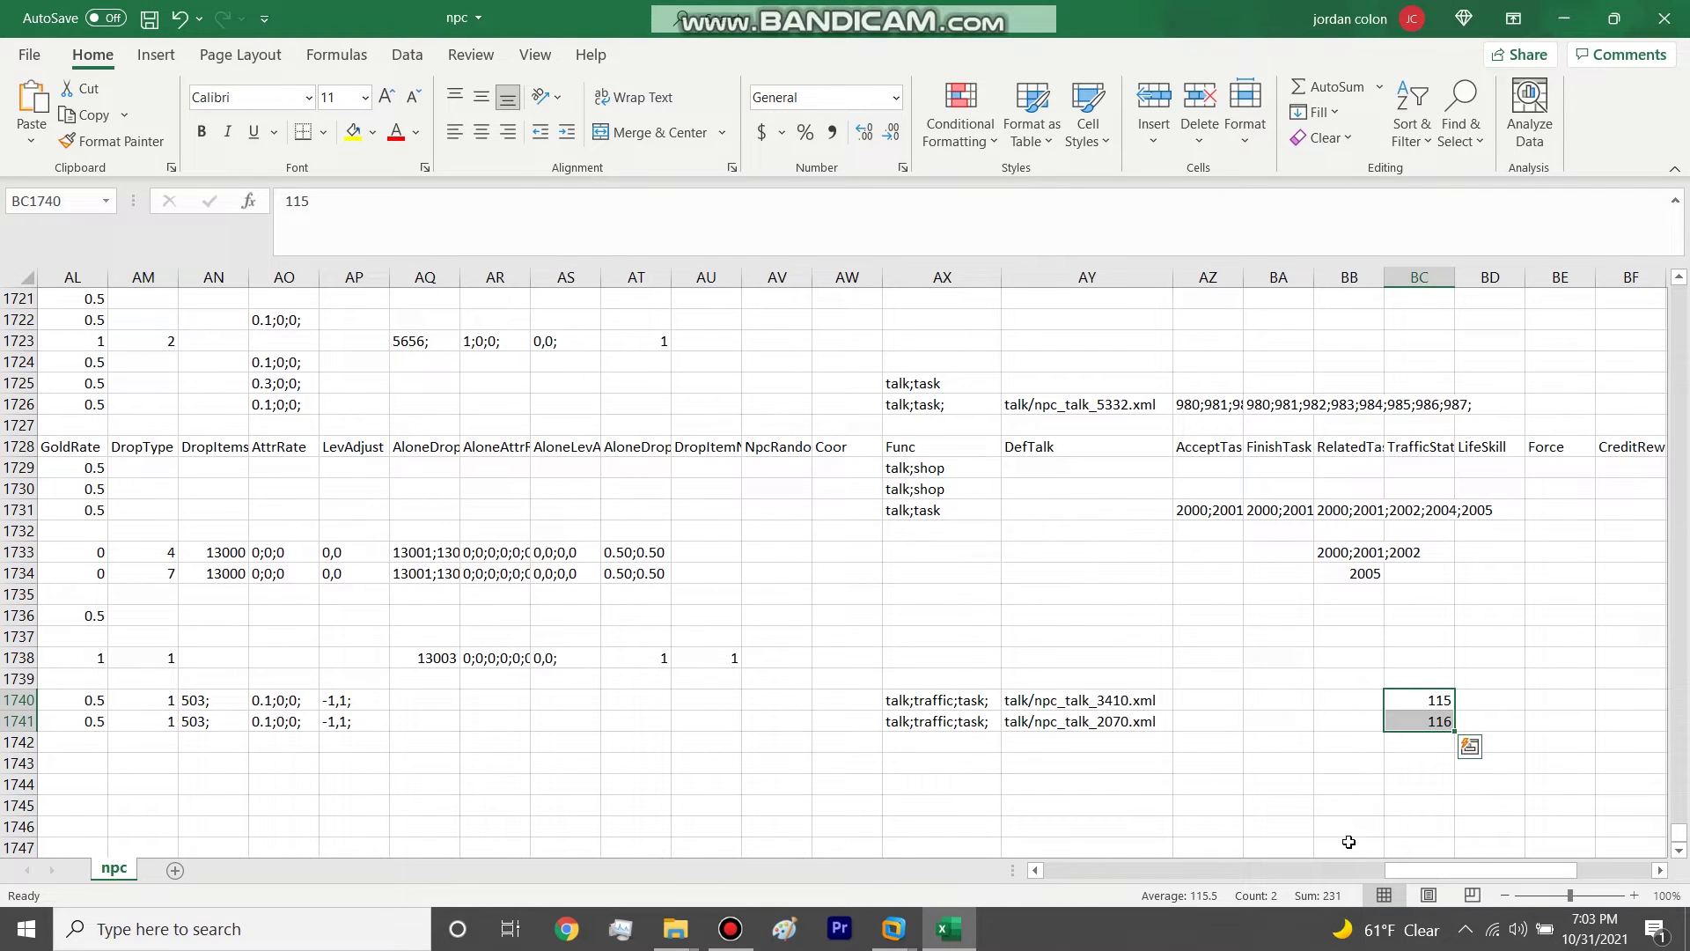
pyautogui.moveTo(1454, 868); pyautogui.dragTo(1091, 869)
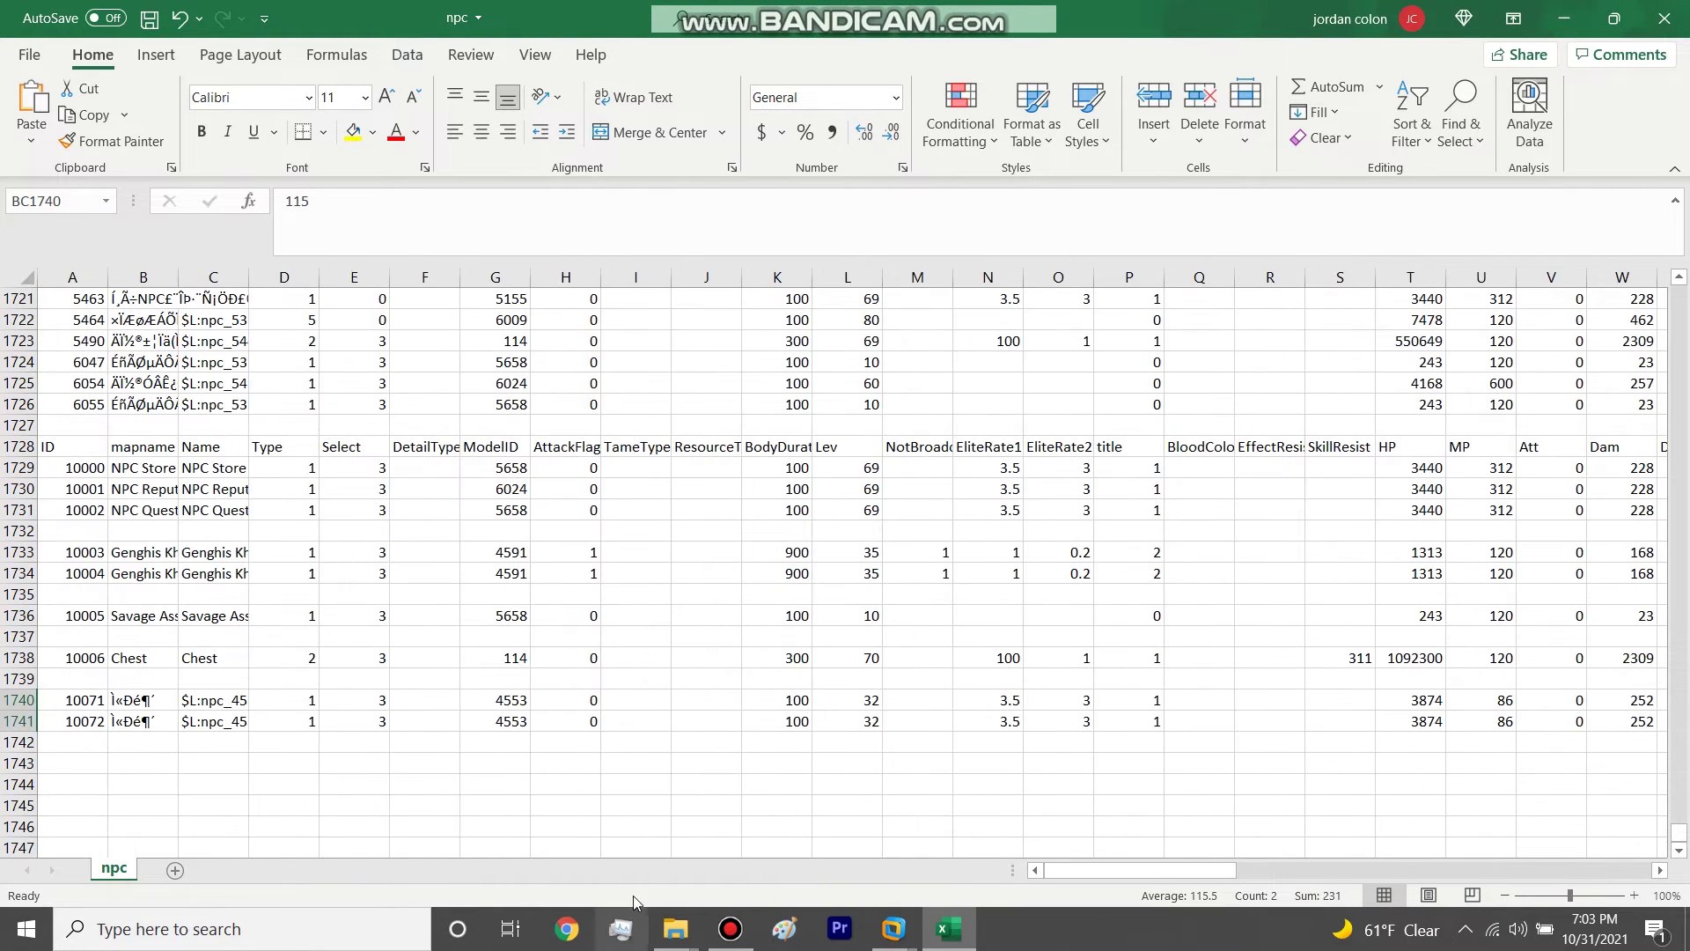
pyautogui.hotkey('alt', 'Tab')
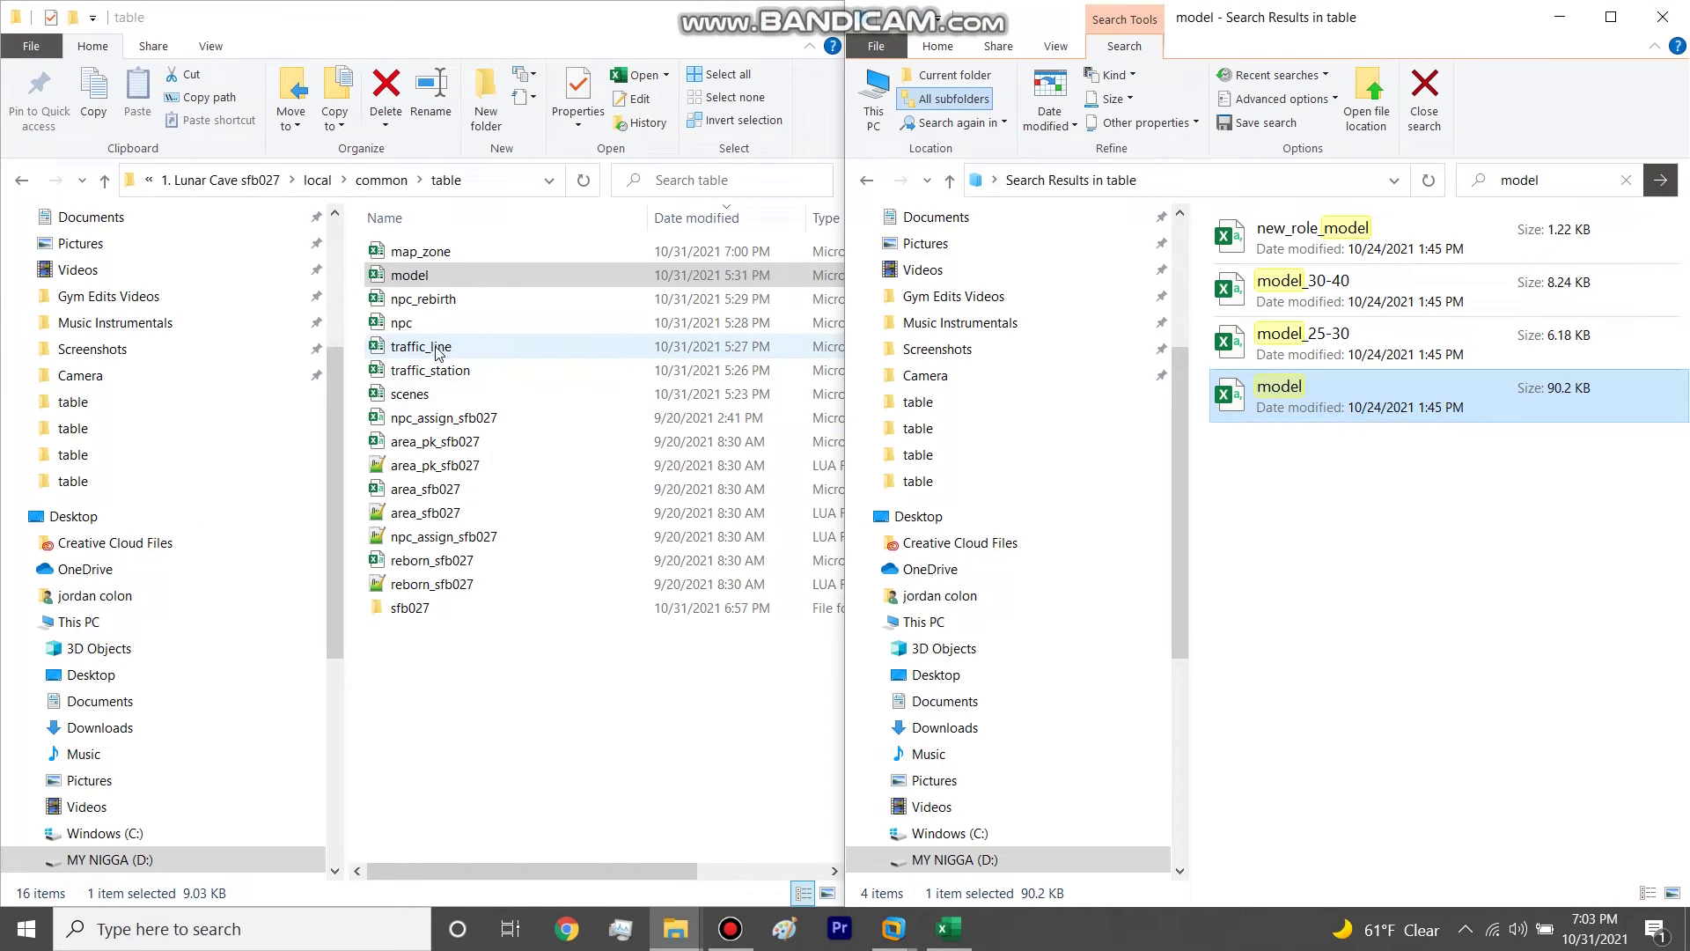
pyautogui.click(433, 349)
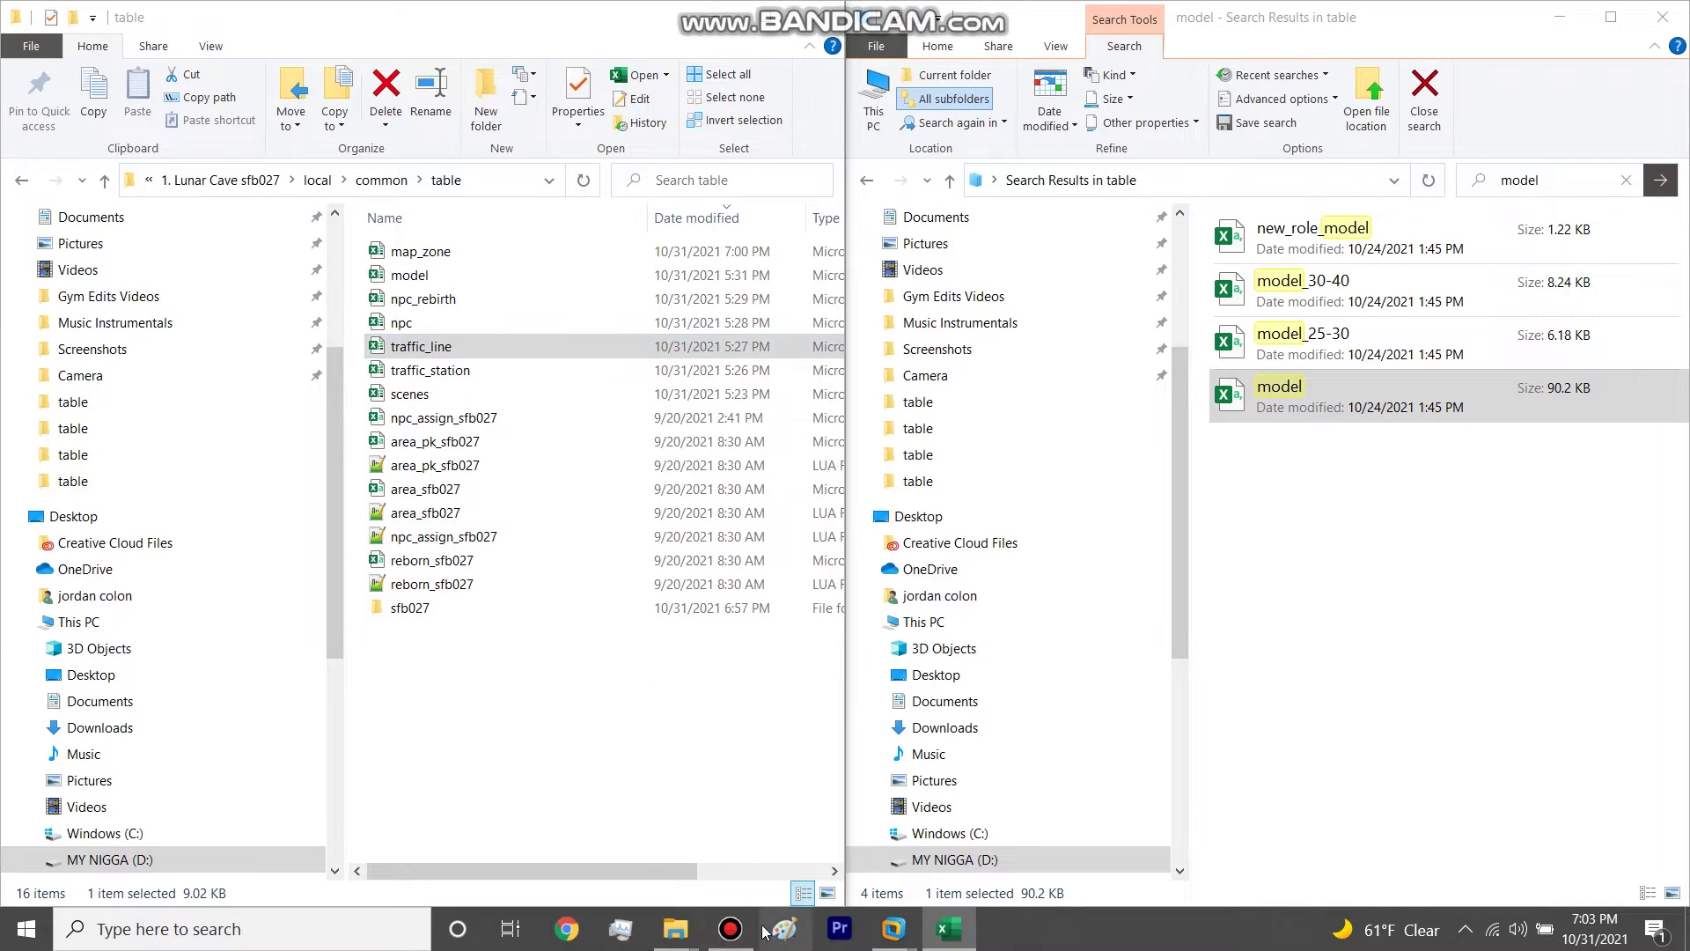
pyautogui.click(739, 930)
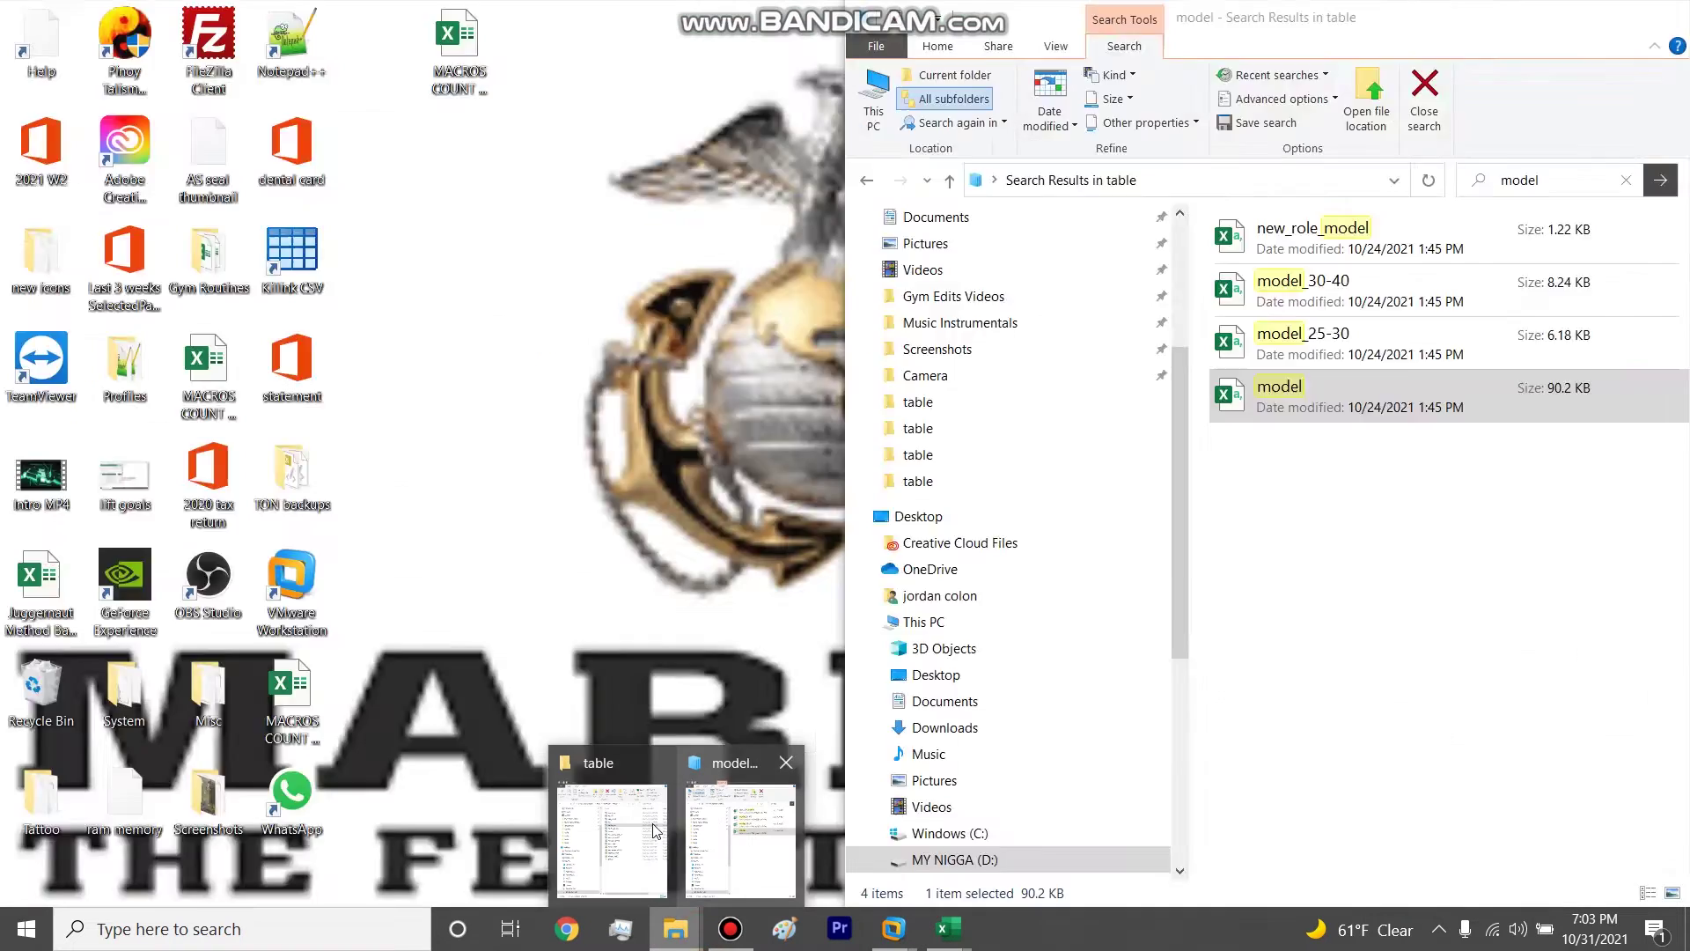
pyautogui.click(607, 823)
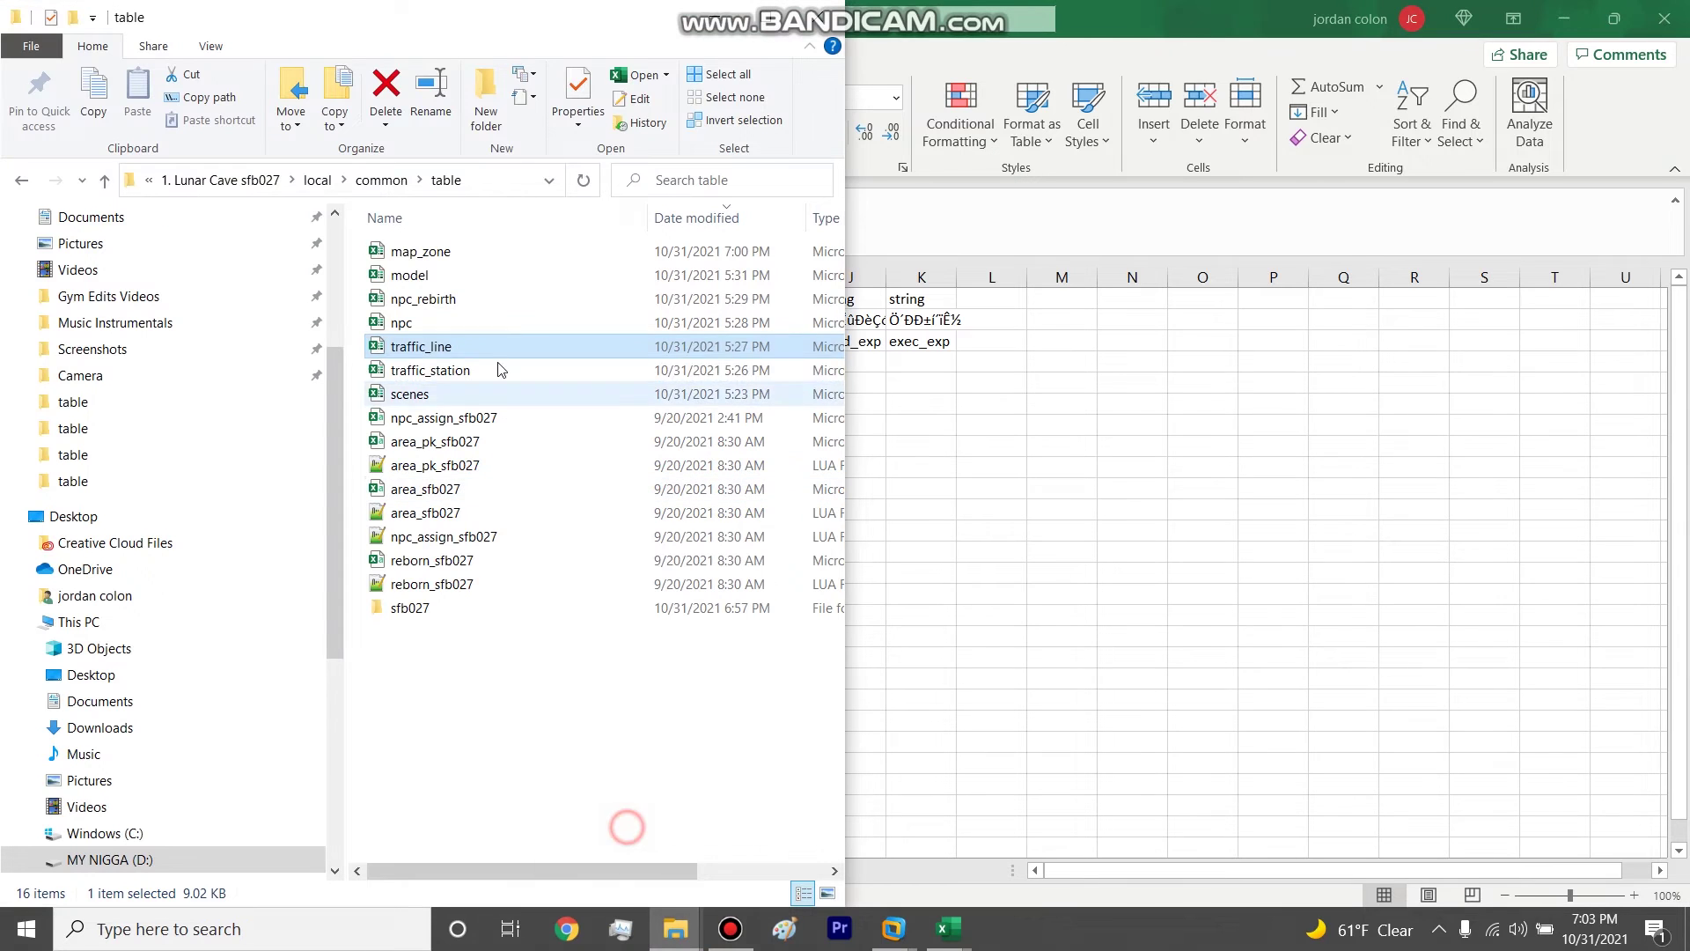
pyautogui.doubleClick(478, 370)
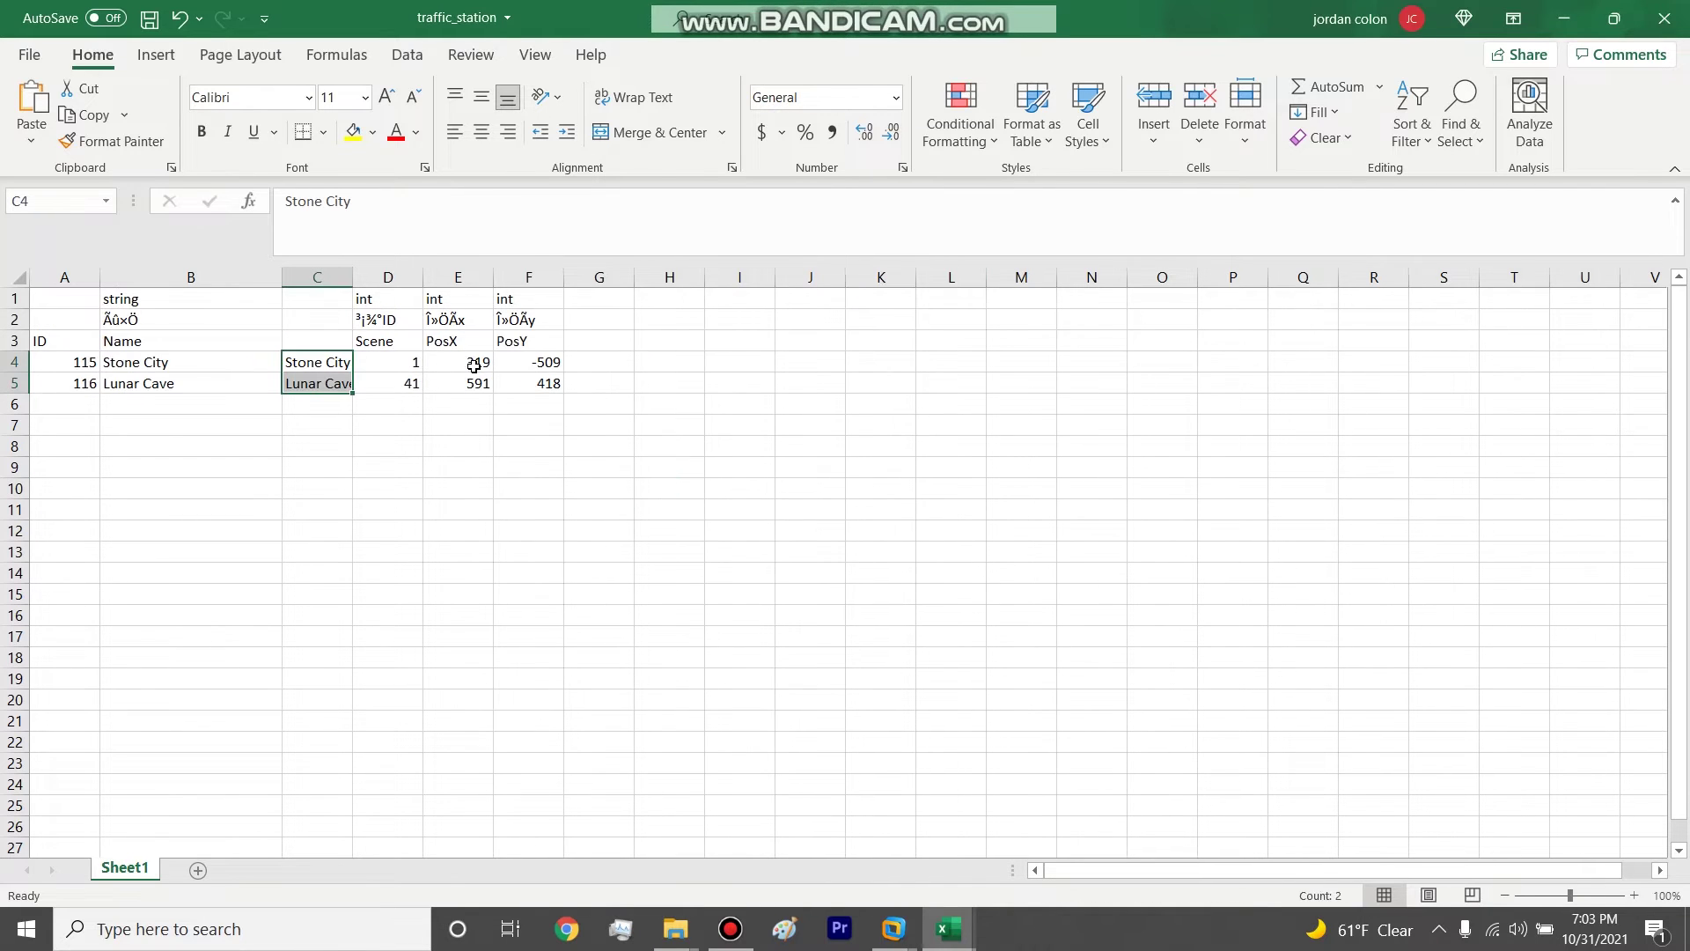
# Step: Widen column C of the template traffic_station sheet and review the Stone City and Lunar Cave station rows
pyautogui.doubleClick(354, 278)
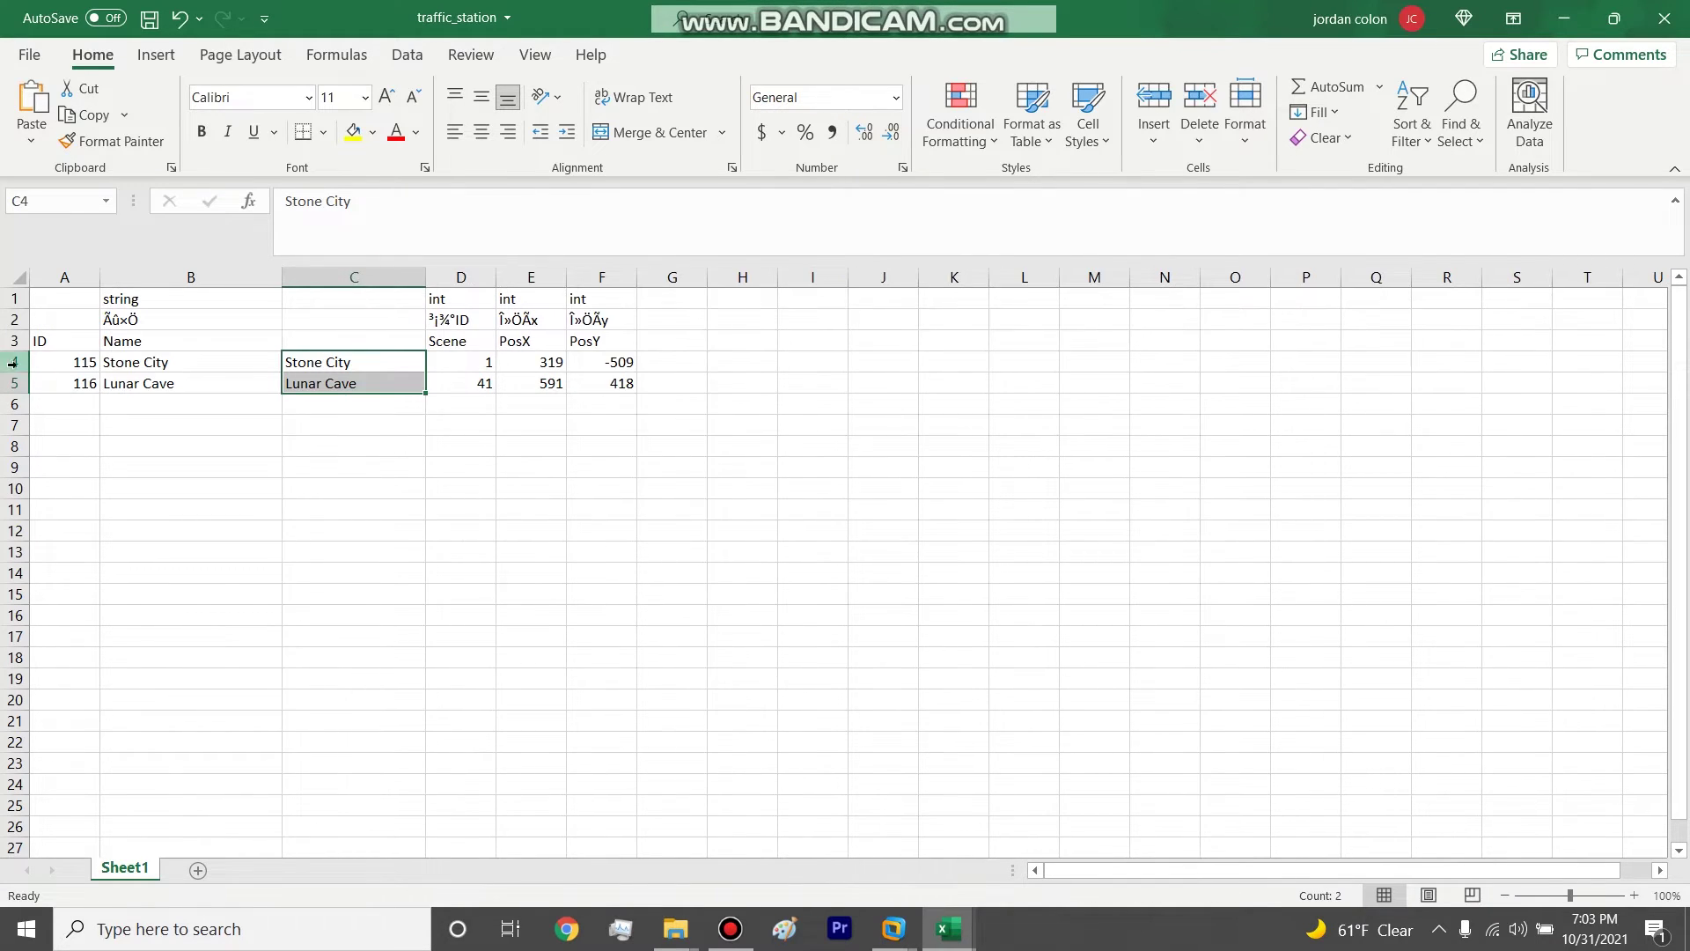
pyautogui.click(12, 362)
pyautogui.click(79, 363)
pyautogui.click(154, 365)
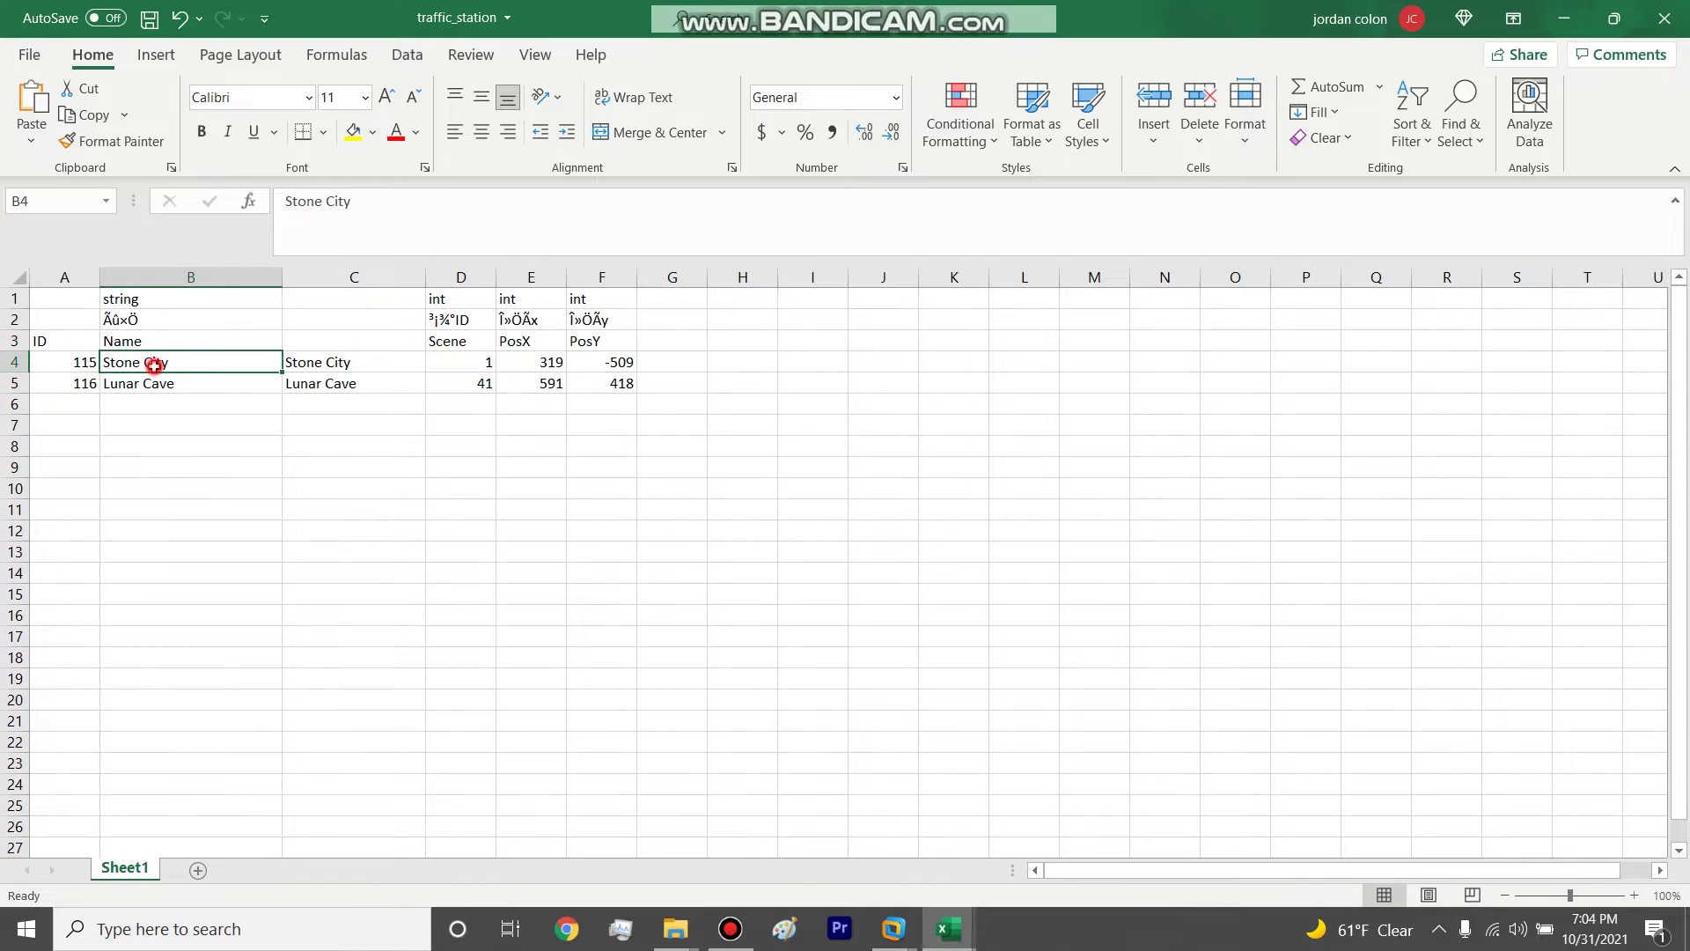
pyautogui.moveTo(154, 365); pyautogui.dragTo(318, 357)
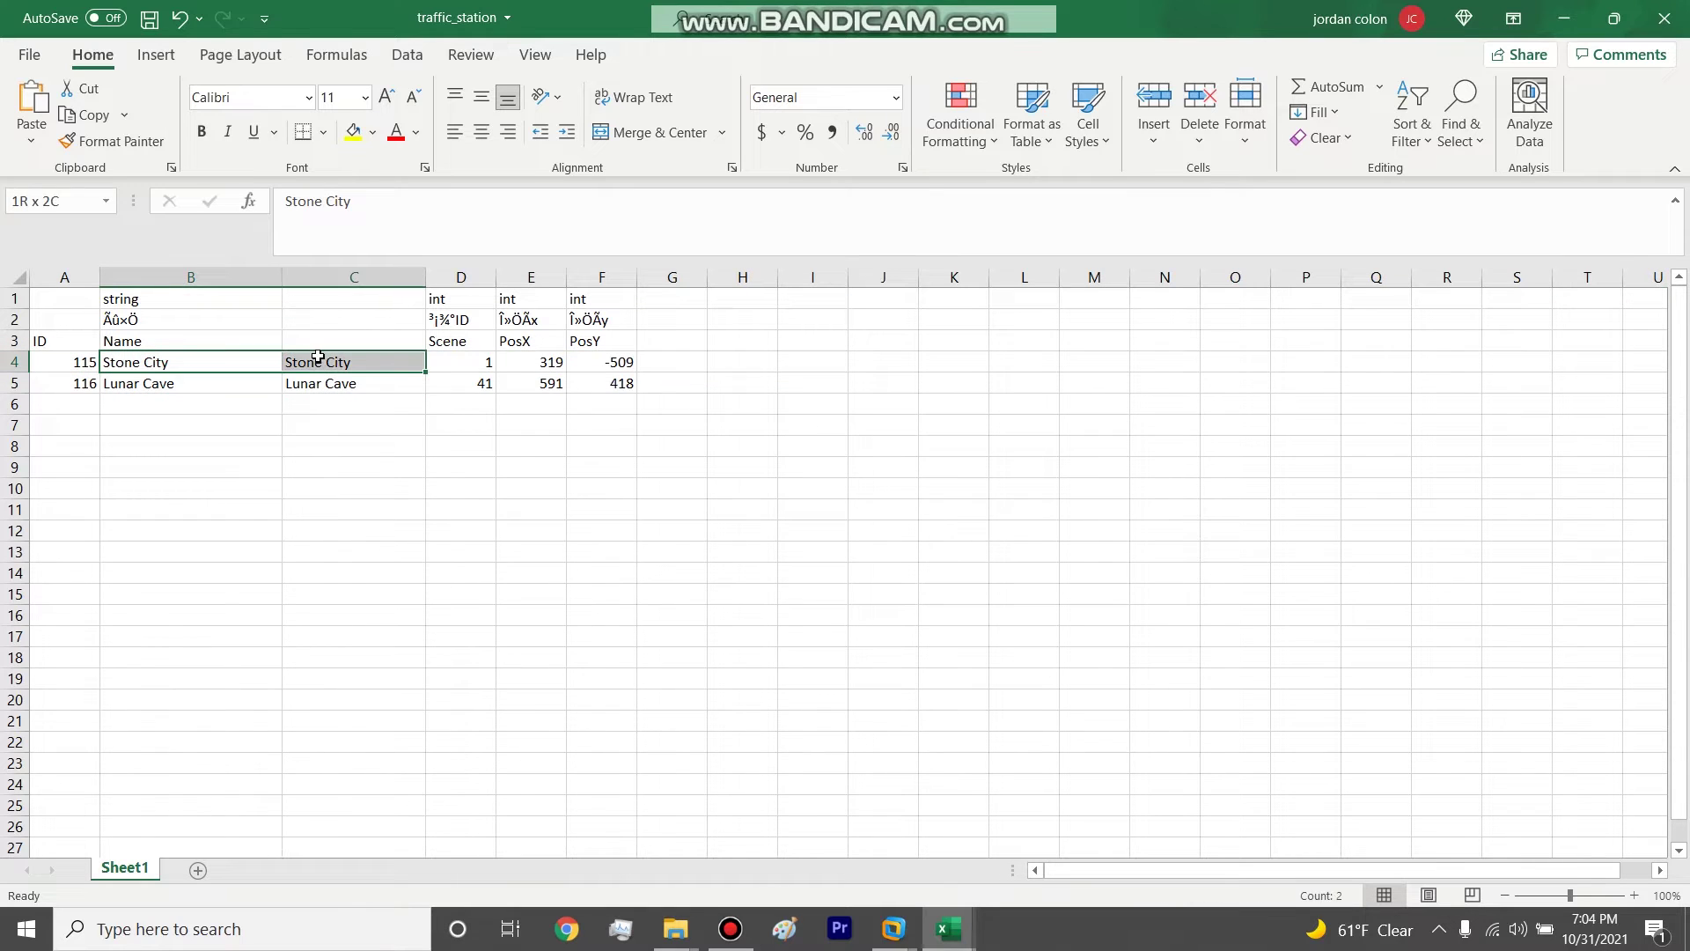
pyautogui.click(84, 366)
pyautogui.click(12, 362)
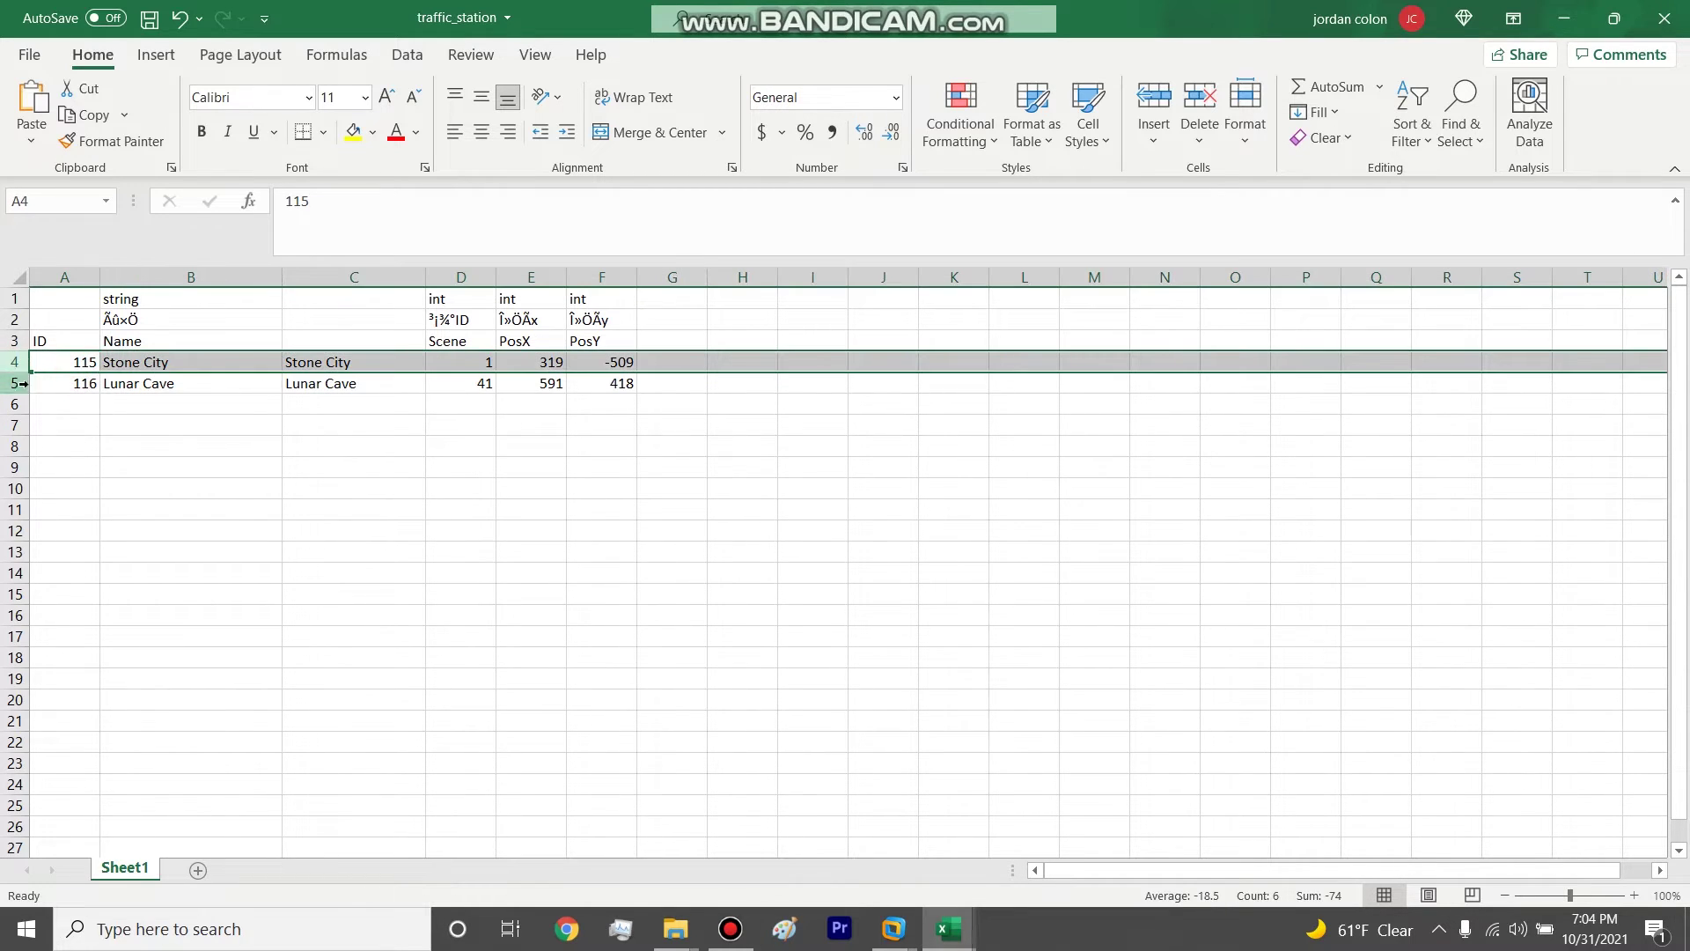
pyautogui.click(12, 383)
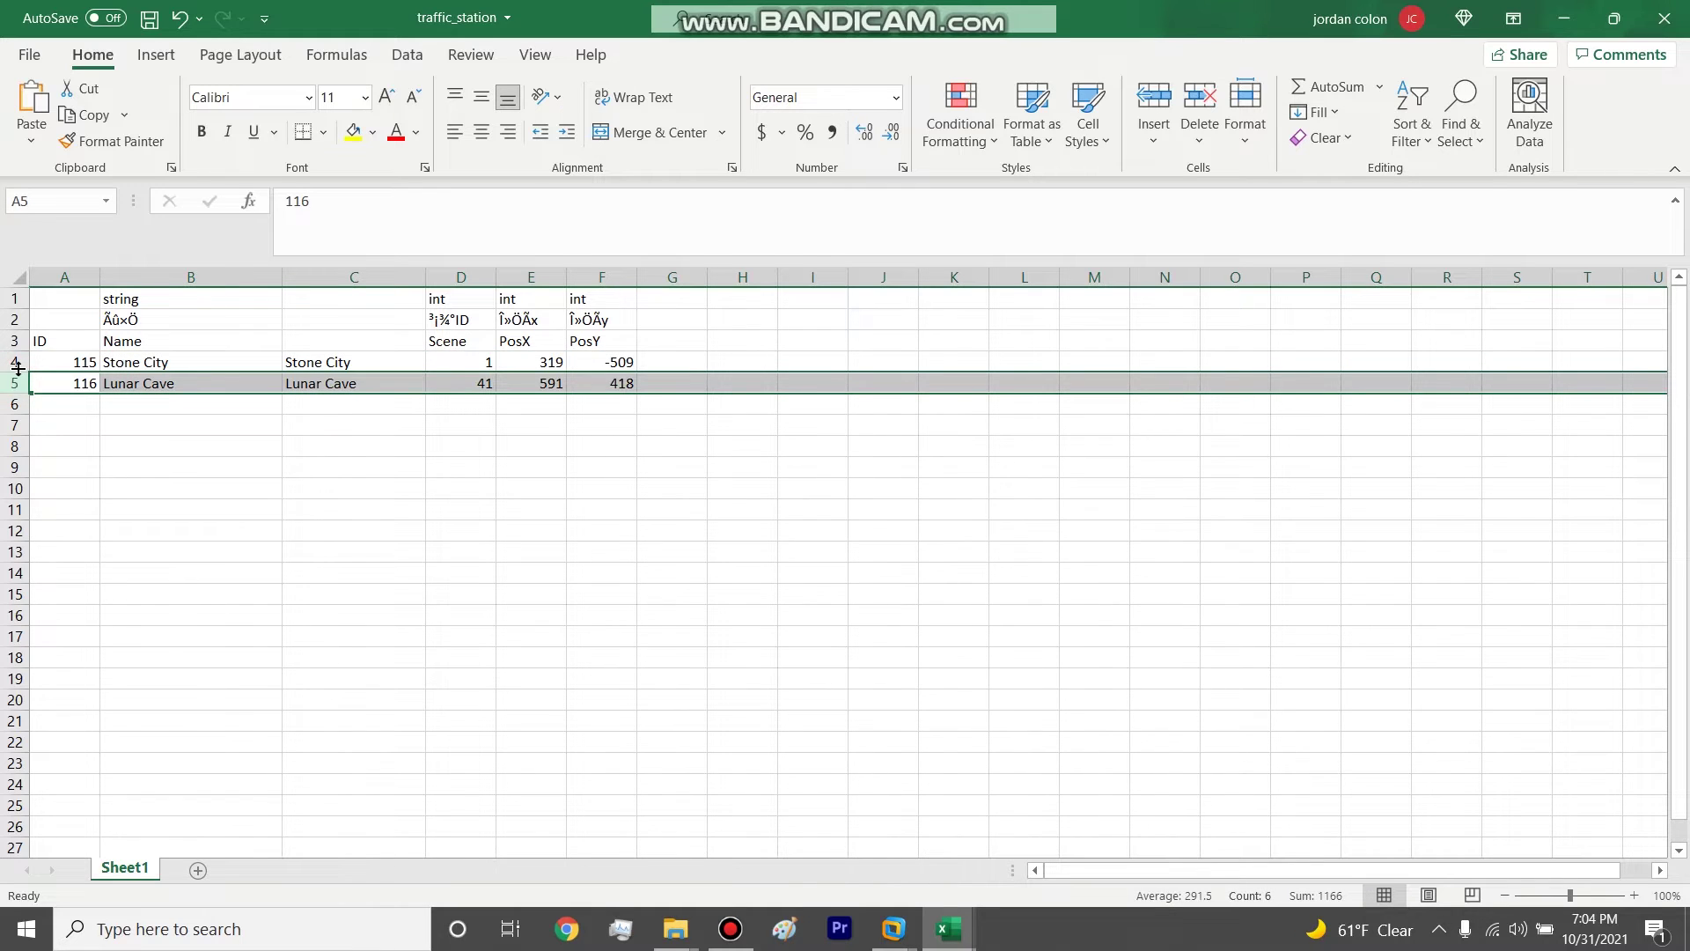
pyautogui.click(12, 361)
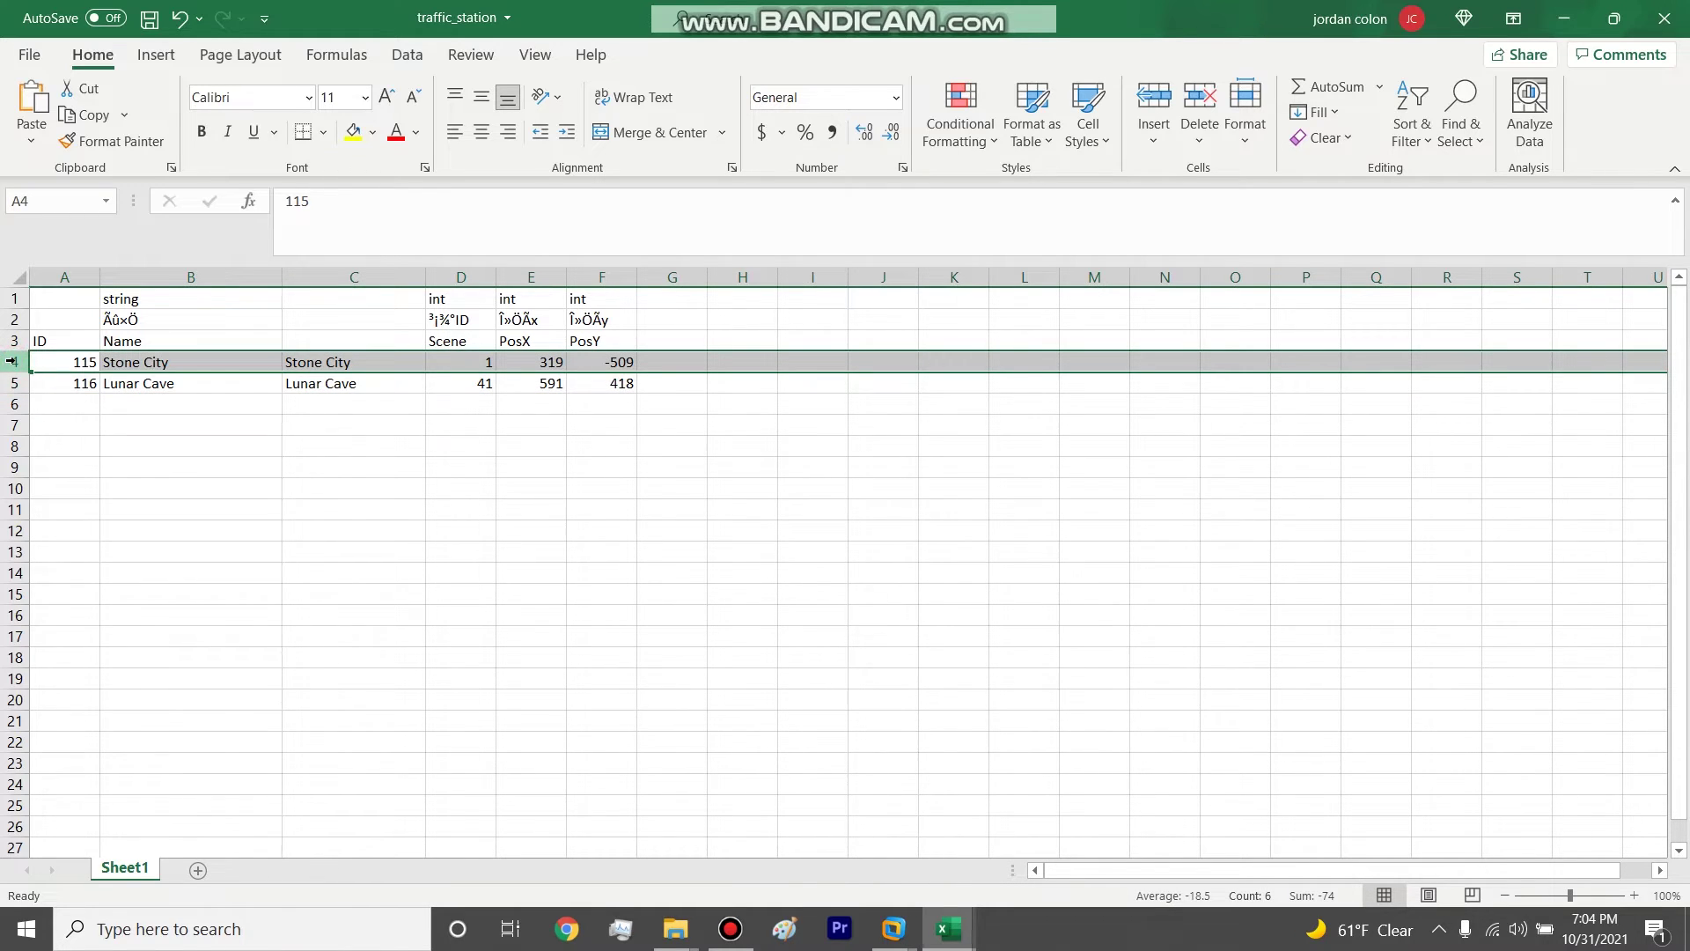
pyautogui.click(13, 383)
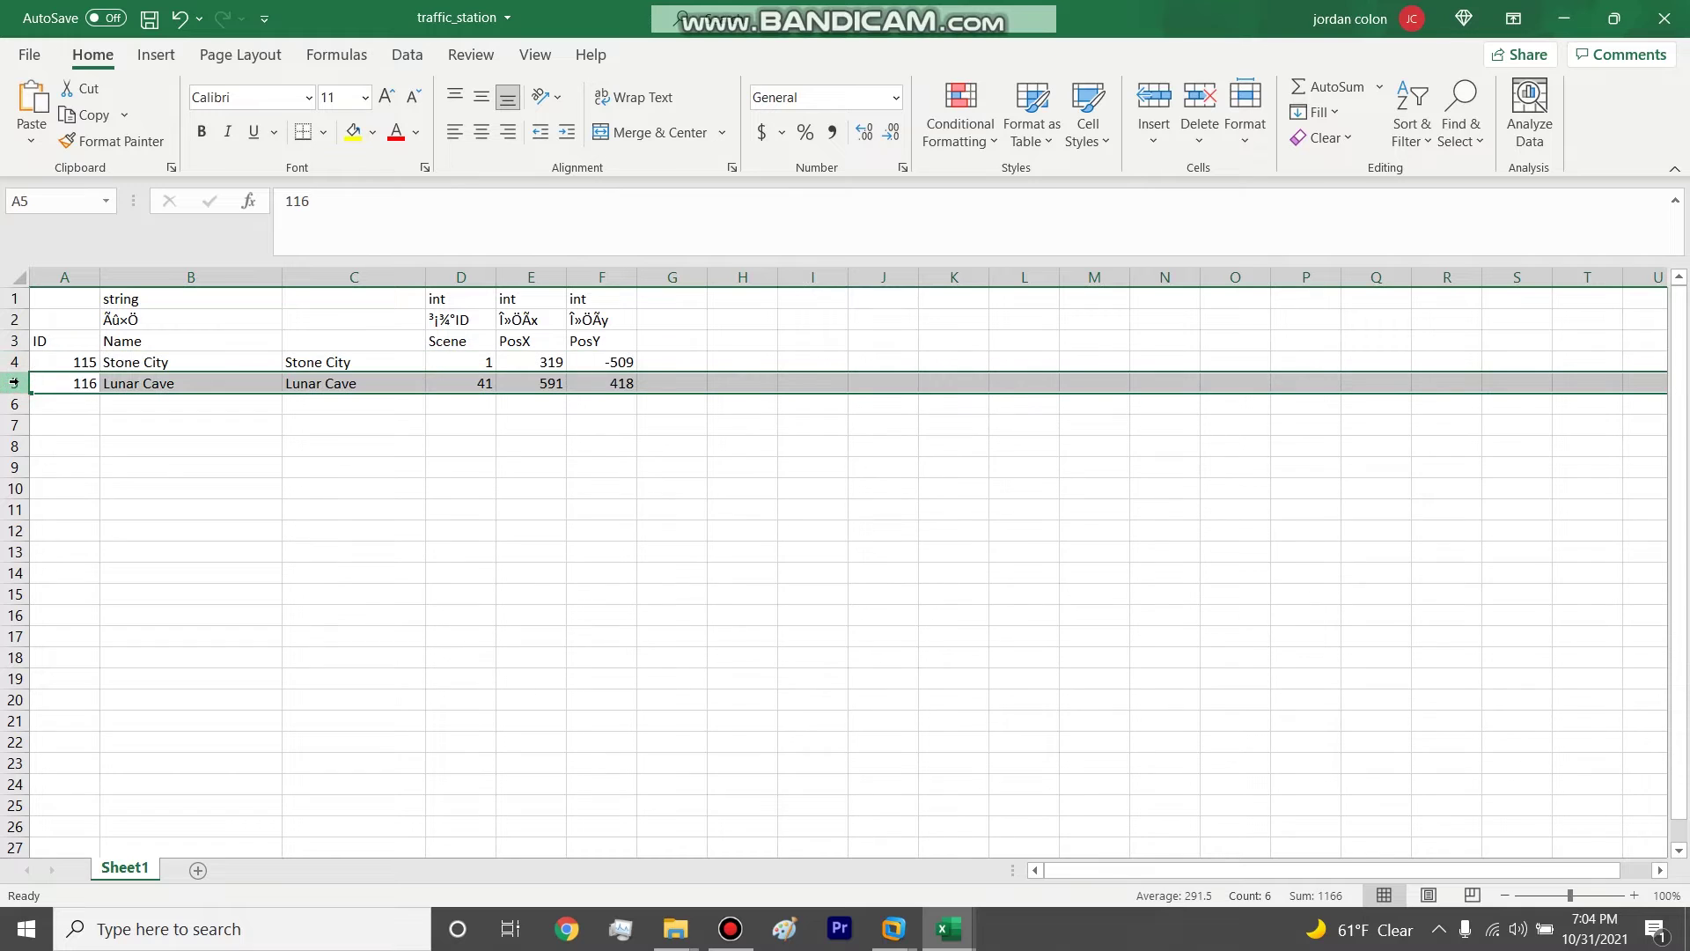
# Step: Examine the from and to station IDs in rows 4 and 5 of the template traffic_line spreadsheet
pyautogui.moveTo(948, 929)
pyautogui.click(1009, 840)
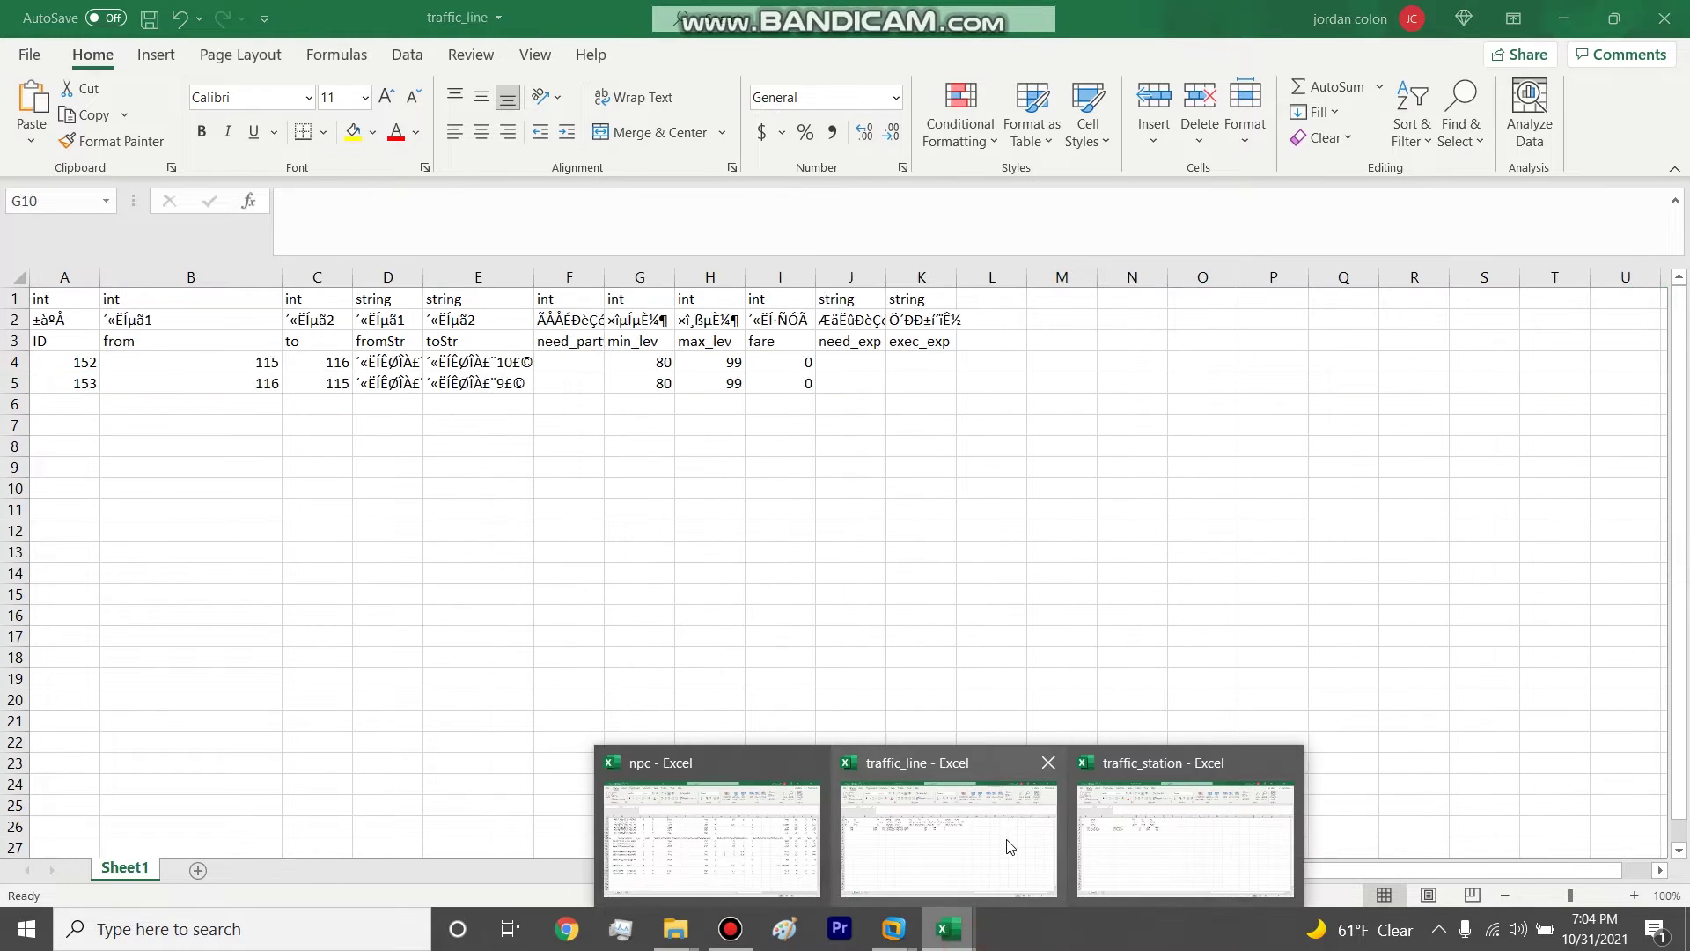
pyautogui.click(20, 355)
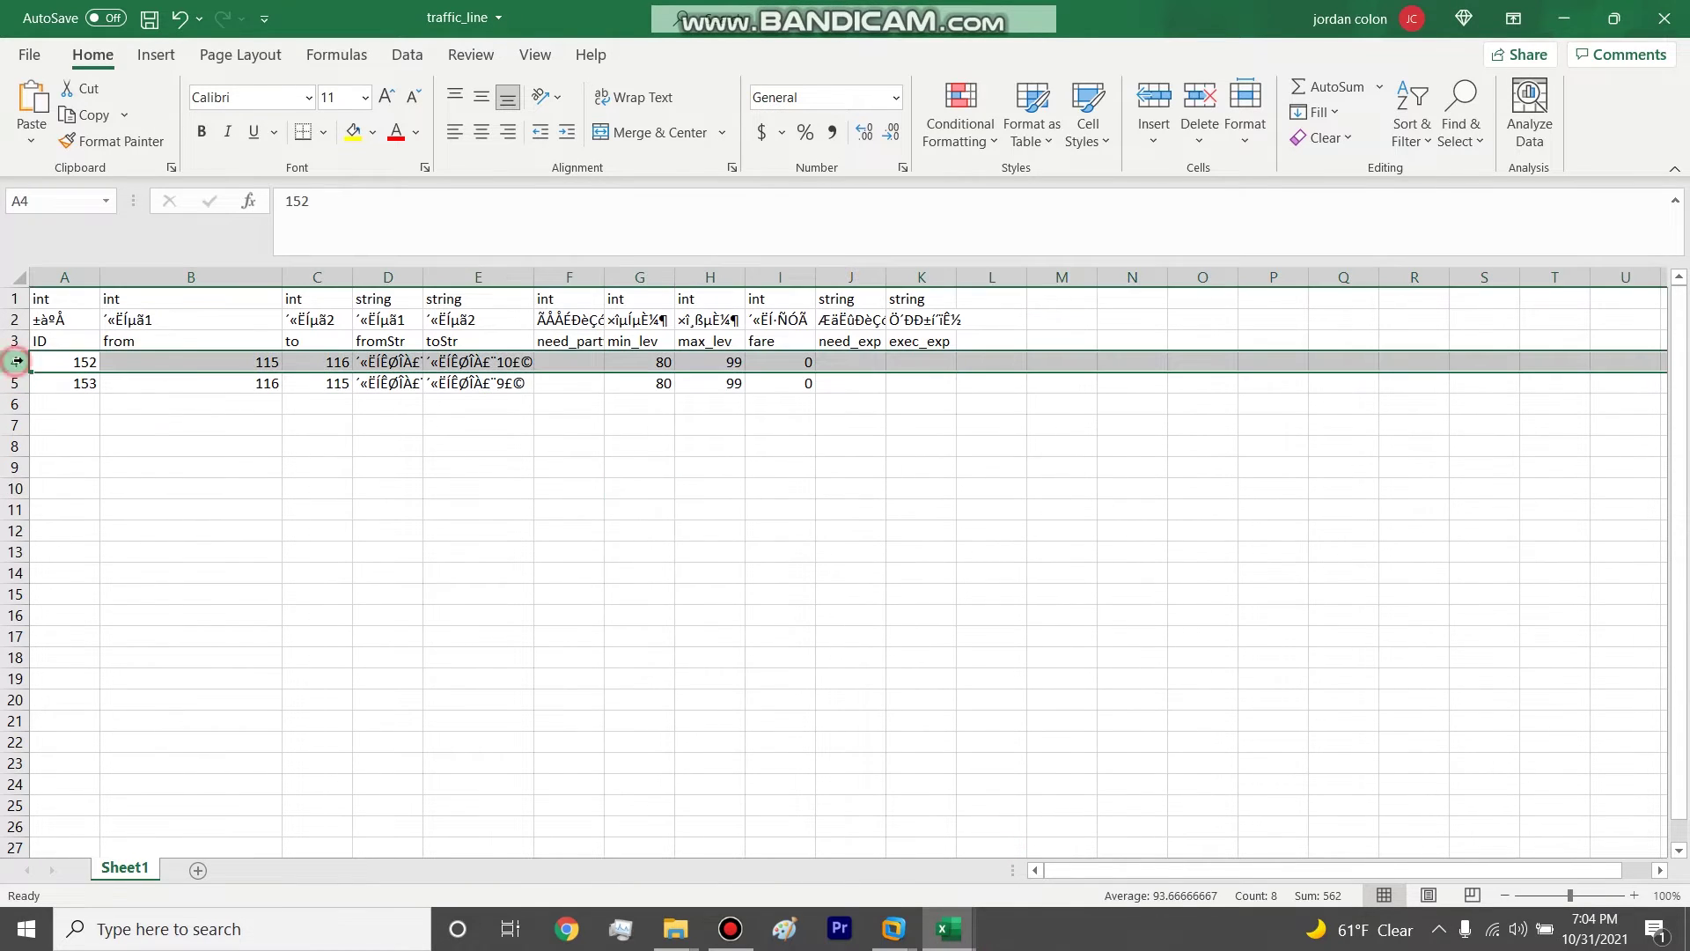
pyautogui.click(215, 361)
pyautogui.click(339, 363)
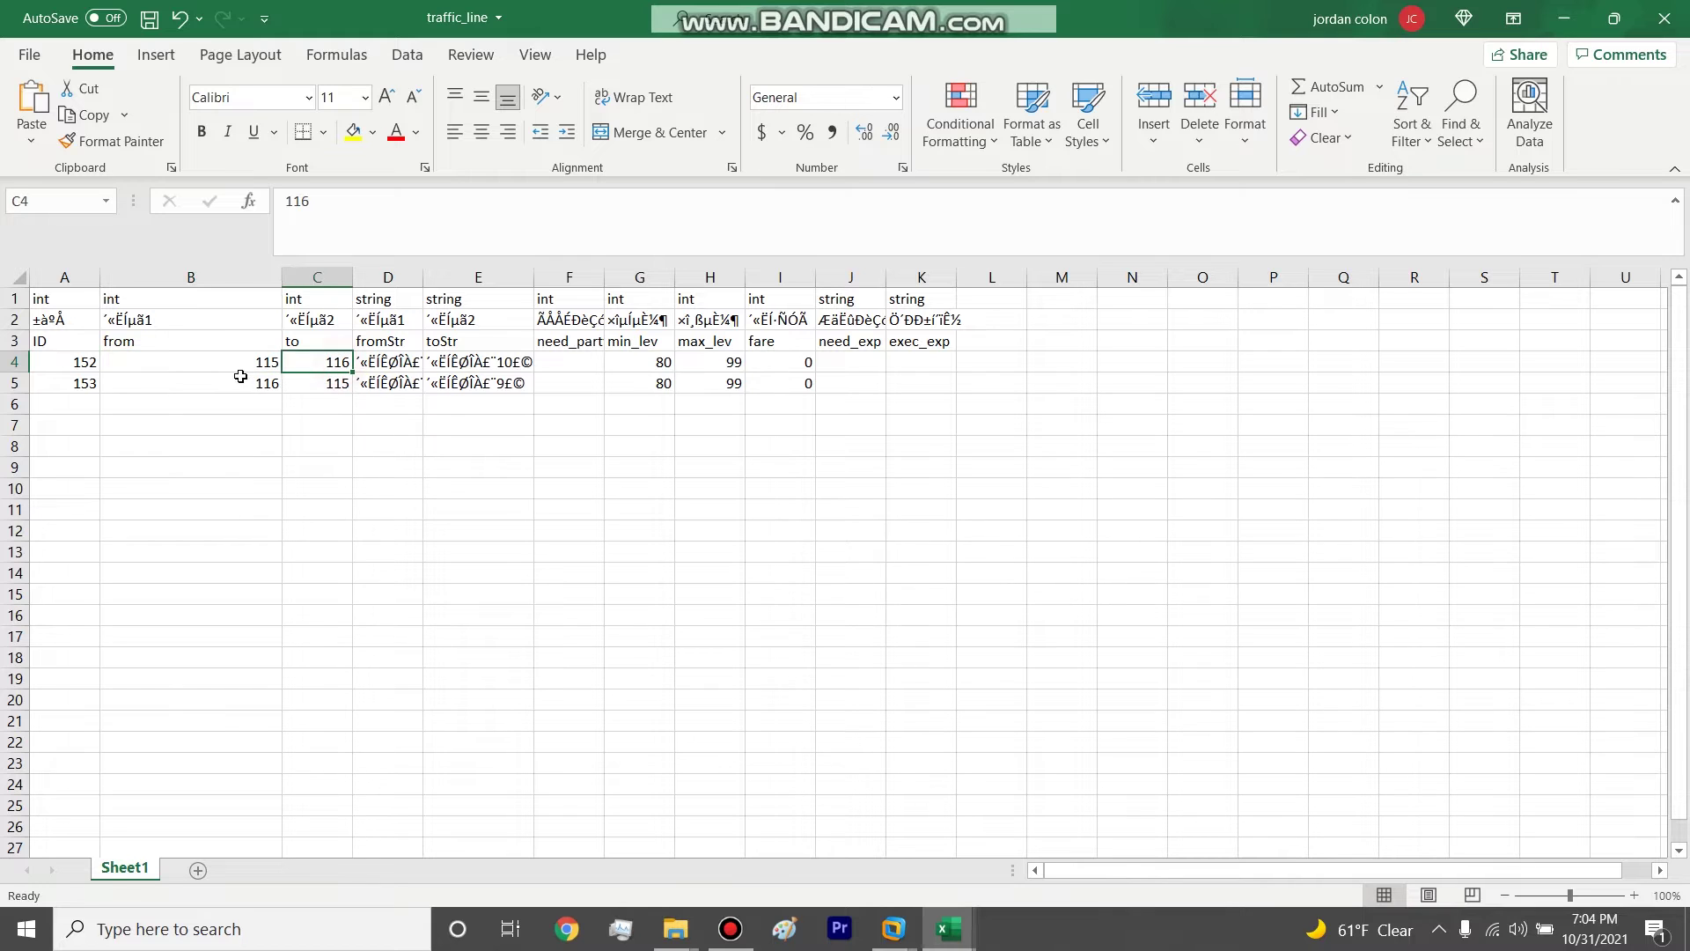
pyautogui.moveTo(235, 382); pyautogui.dragTo(302, 393)
pyautogui.click(302, 393)
# Step: Glance at the npc spreadsheet and copy rows 4 and 5 of the template traffic_line spreadsheet
pyautogui.moveTo(948, 928)
pyautogui.click(715, 835)
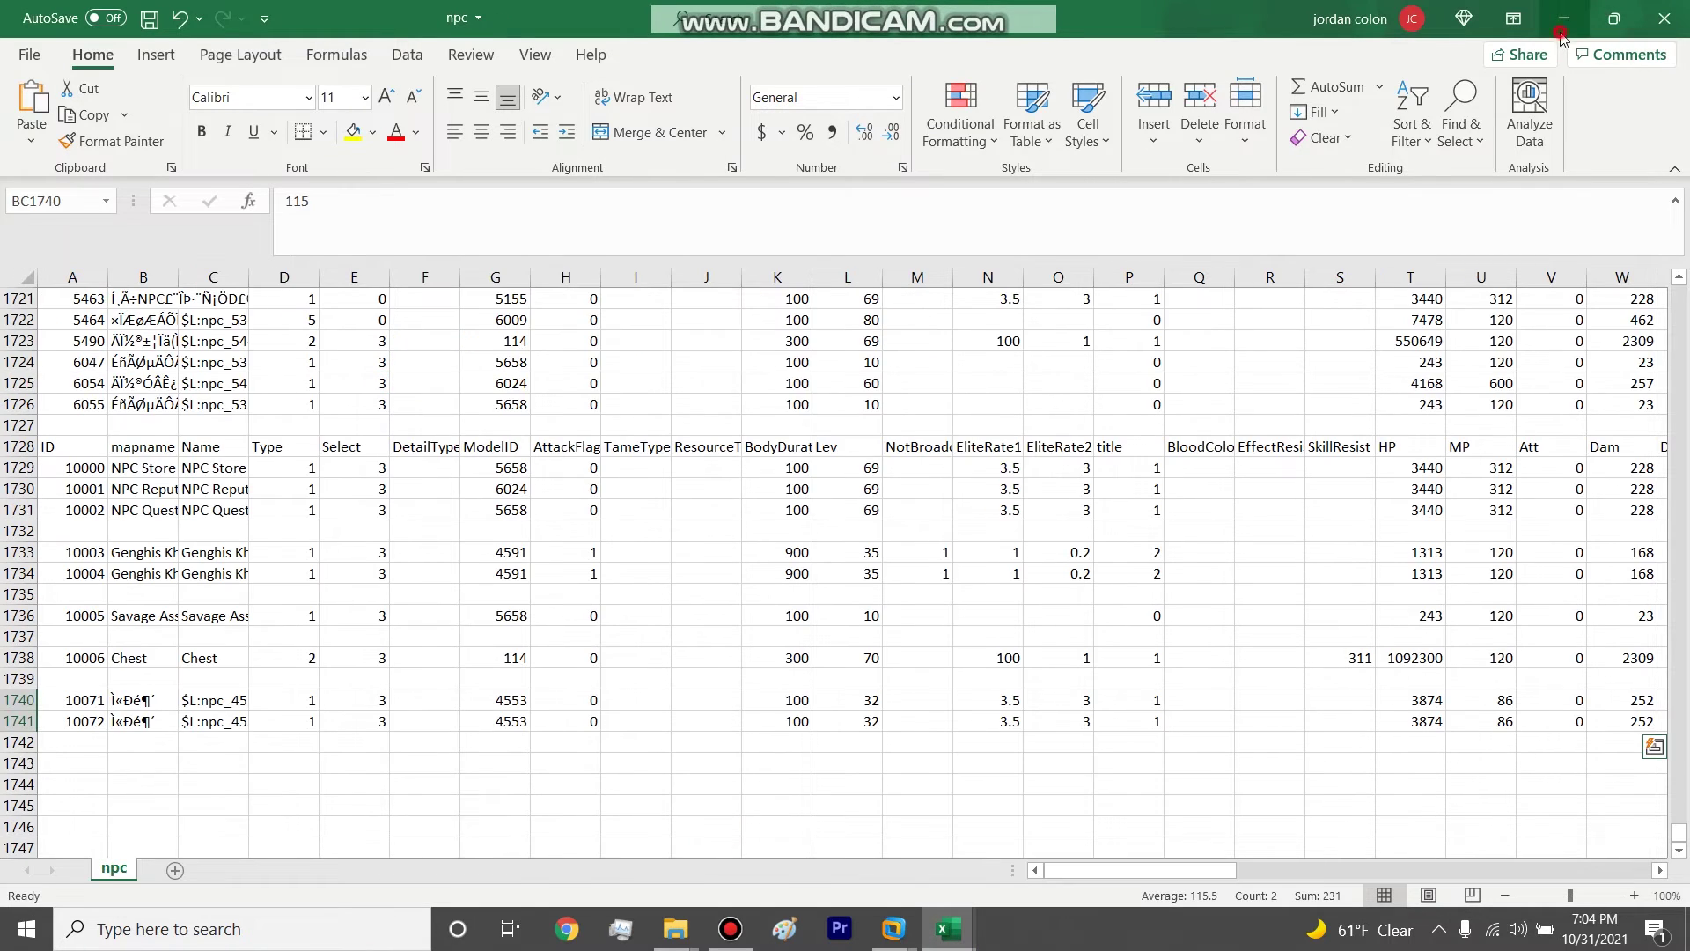
pyautogui.hotkey('alt', 'Tab')
pyautogui.moveTo(14, 361); pyautogui.dragTo(14, 383)
pyautogui.hotkey('ctrl', 'c')
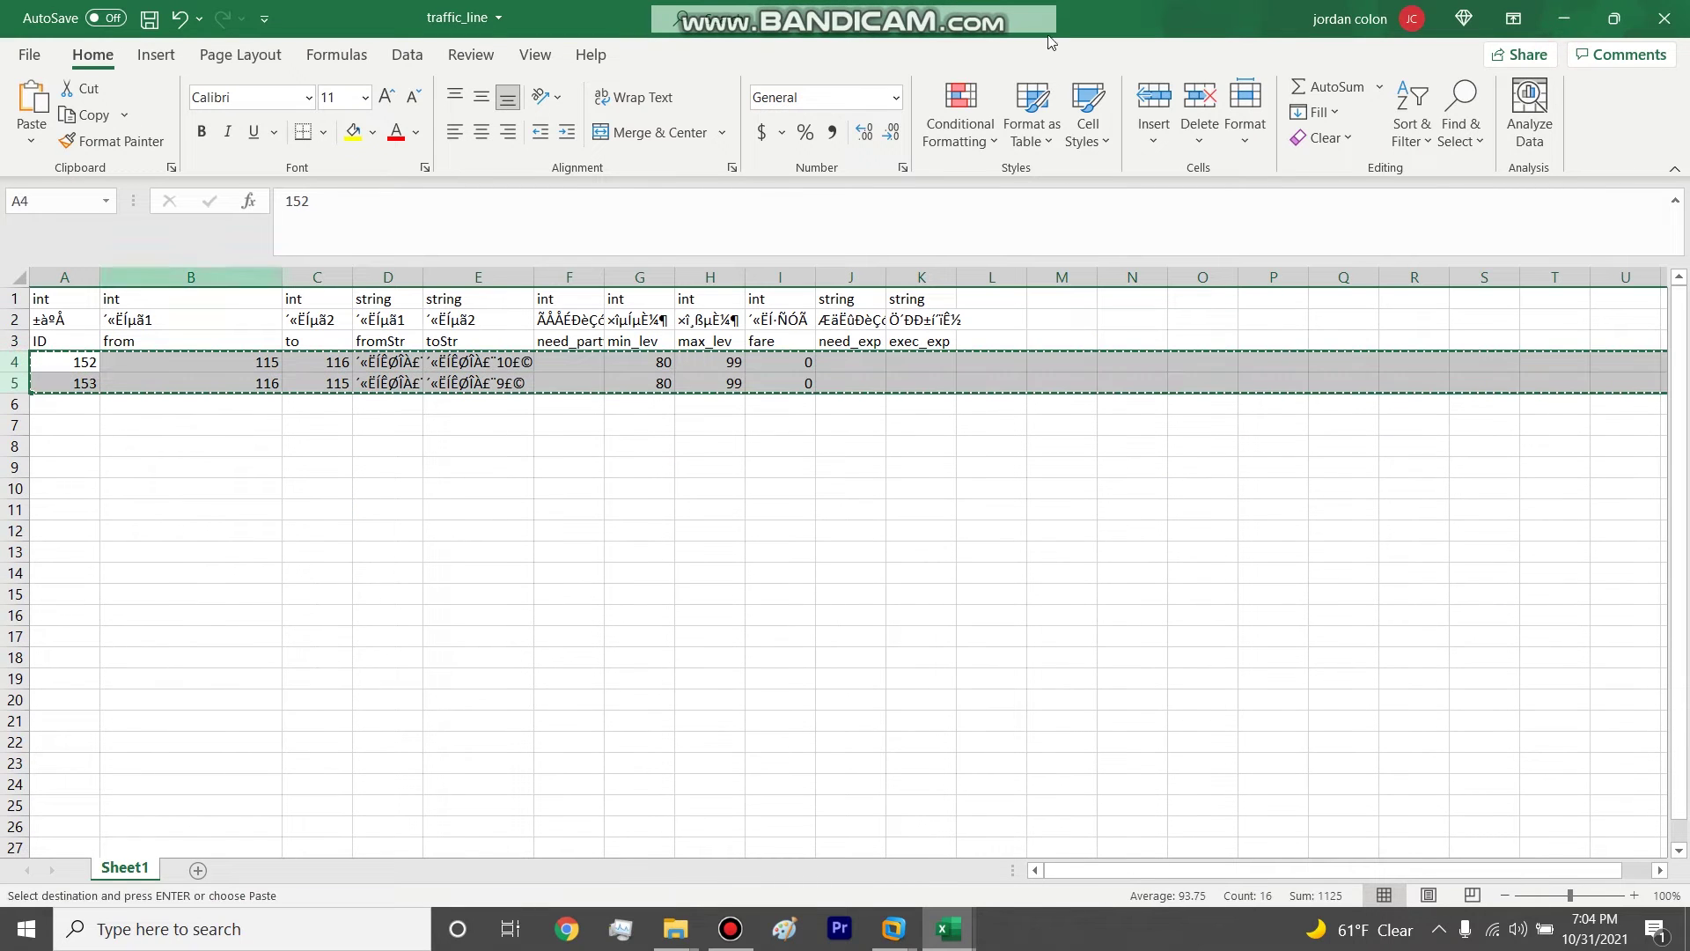
# Step: Search the game_server table folder for "traff", open its traffic_line spreadsheet and close the template's traffic_line, keeping the copied rows on the clipboard
pyautogui.click(1565, 18)
pyautogui.click(1565, 18)
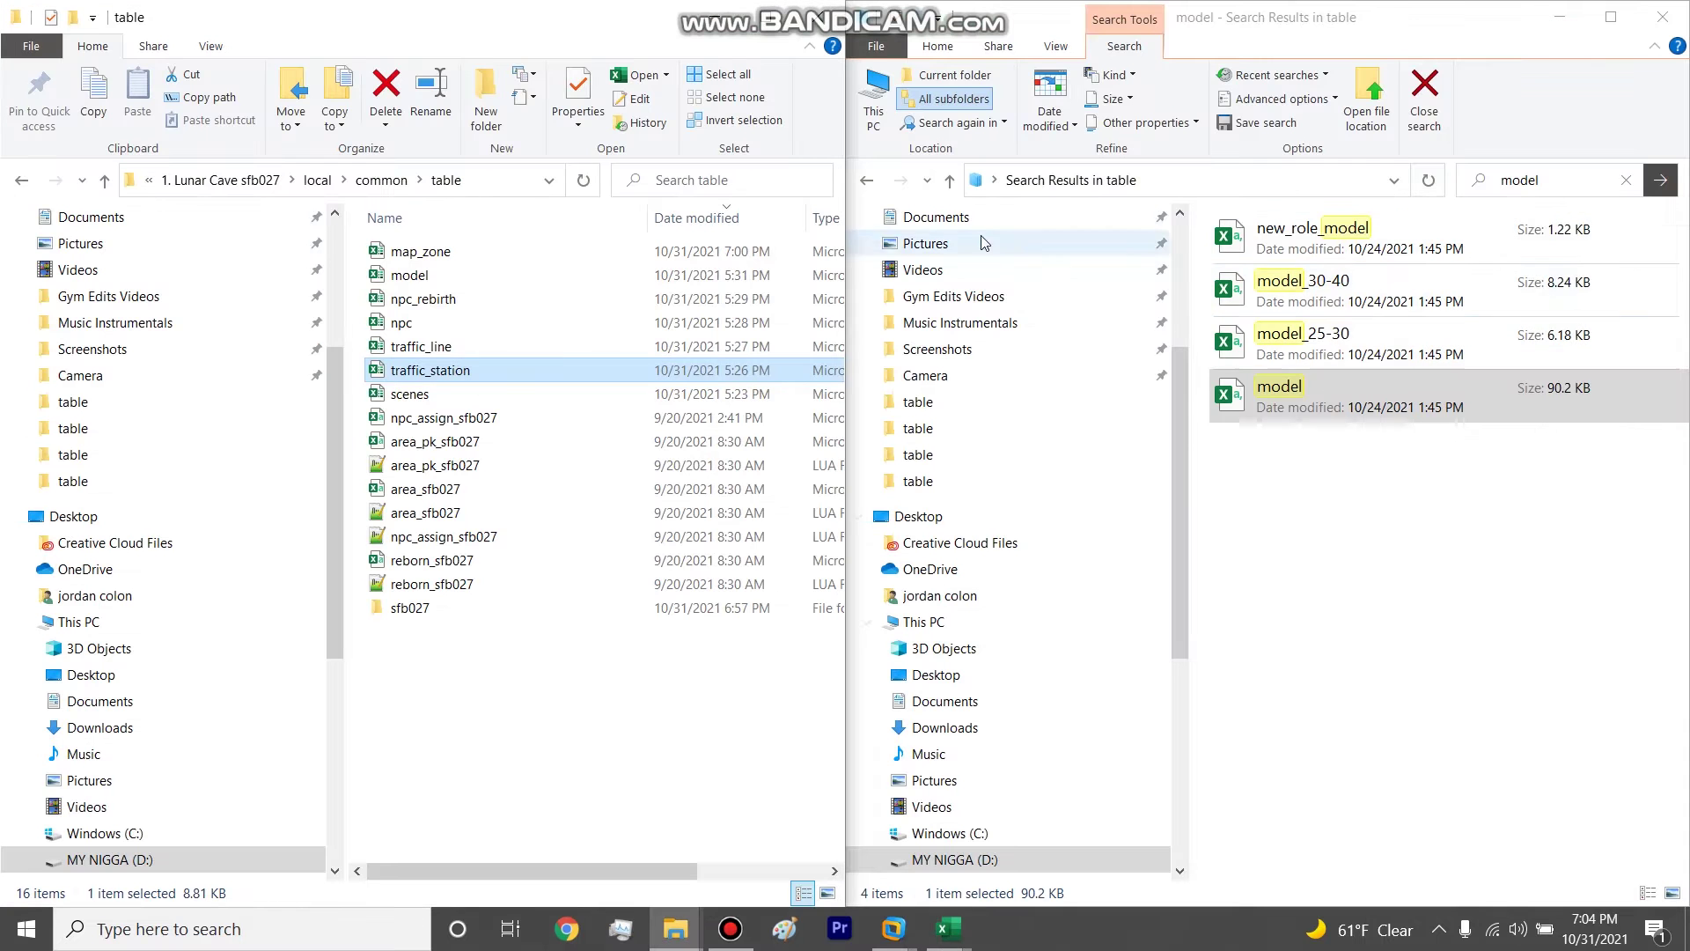
pyautogui.click(869, 183)
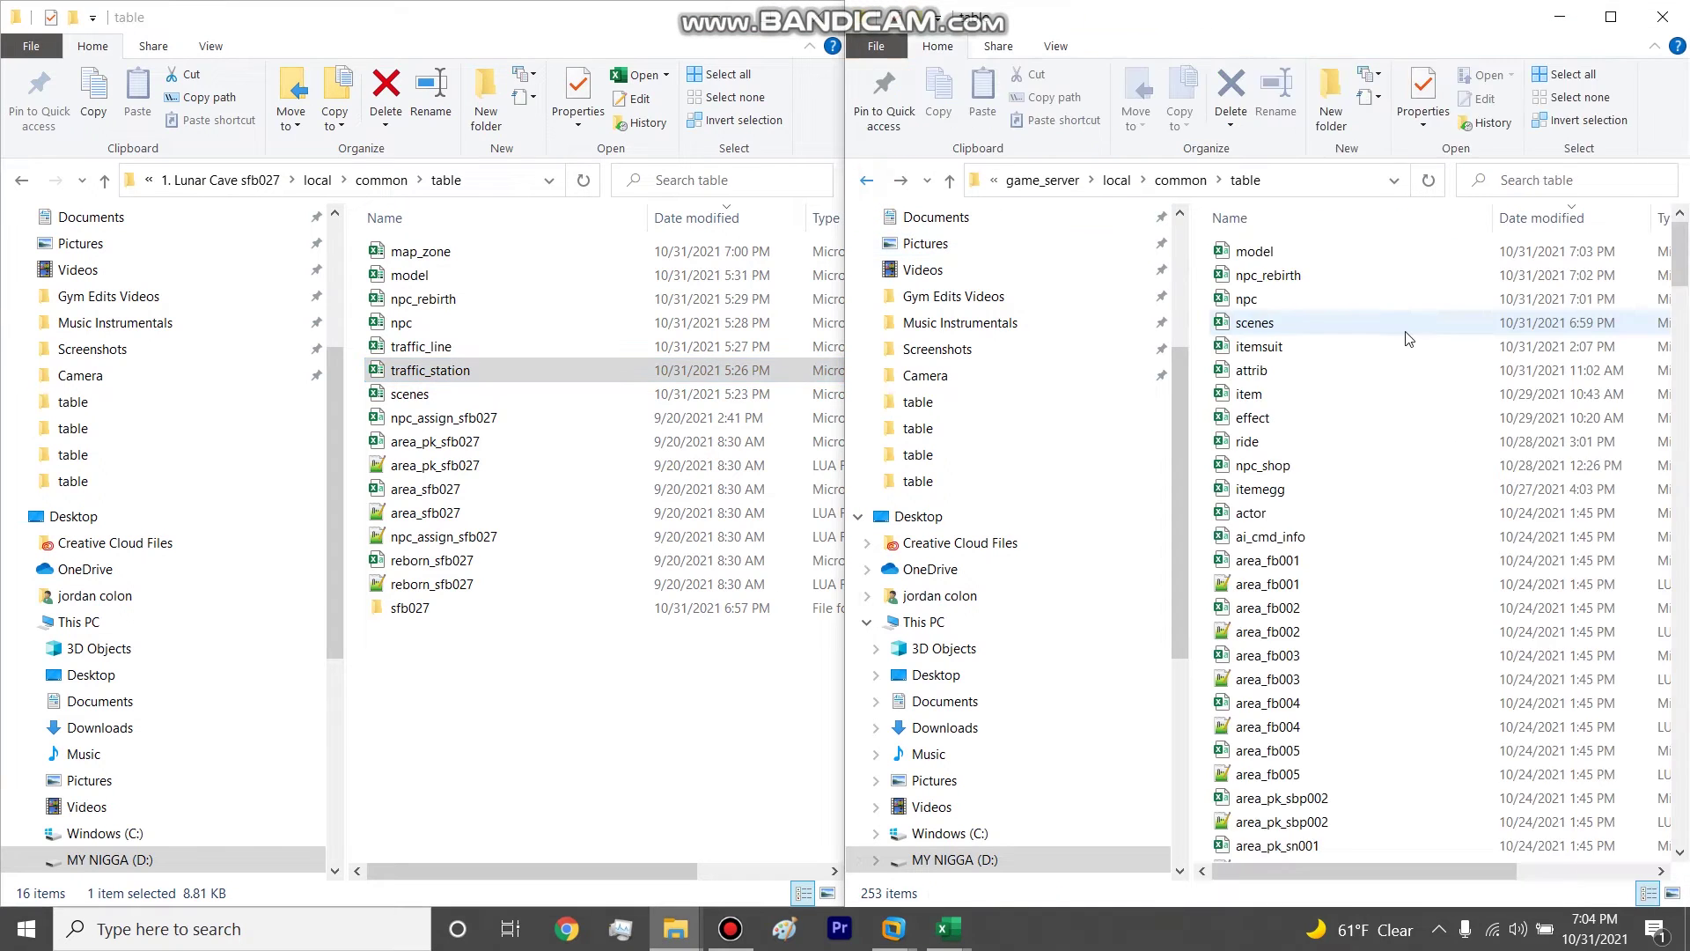
pyautogui.click(1558, 182)
pyautogui.write('traff')
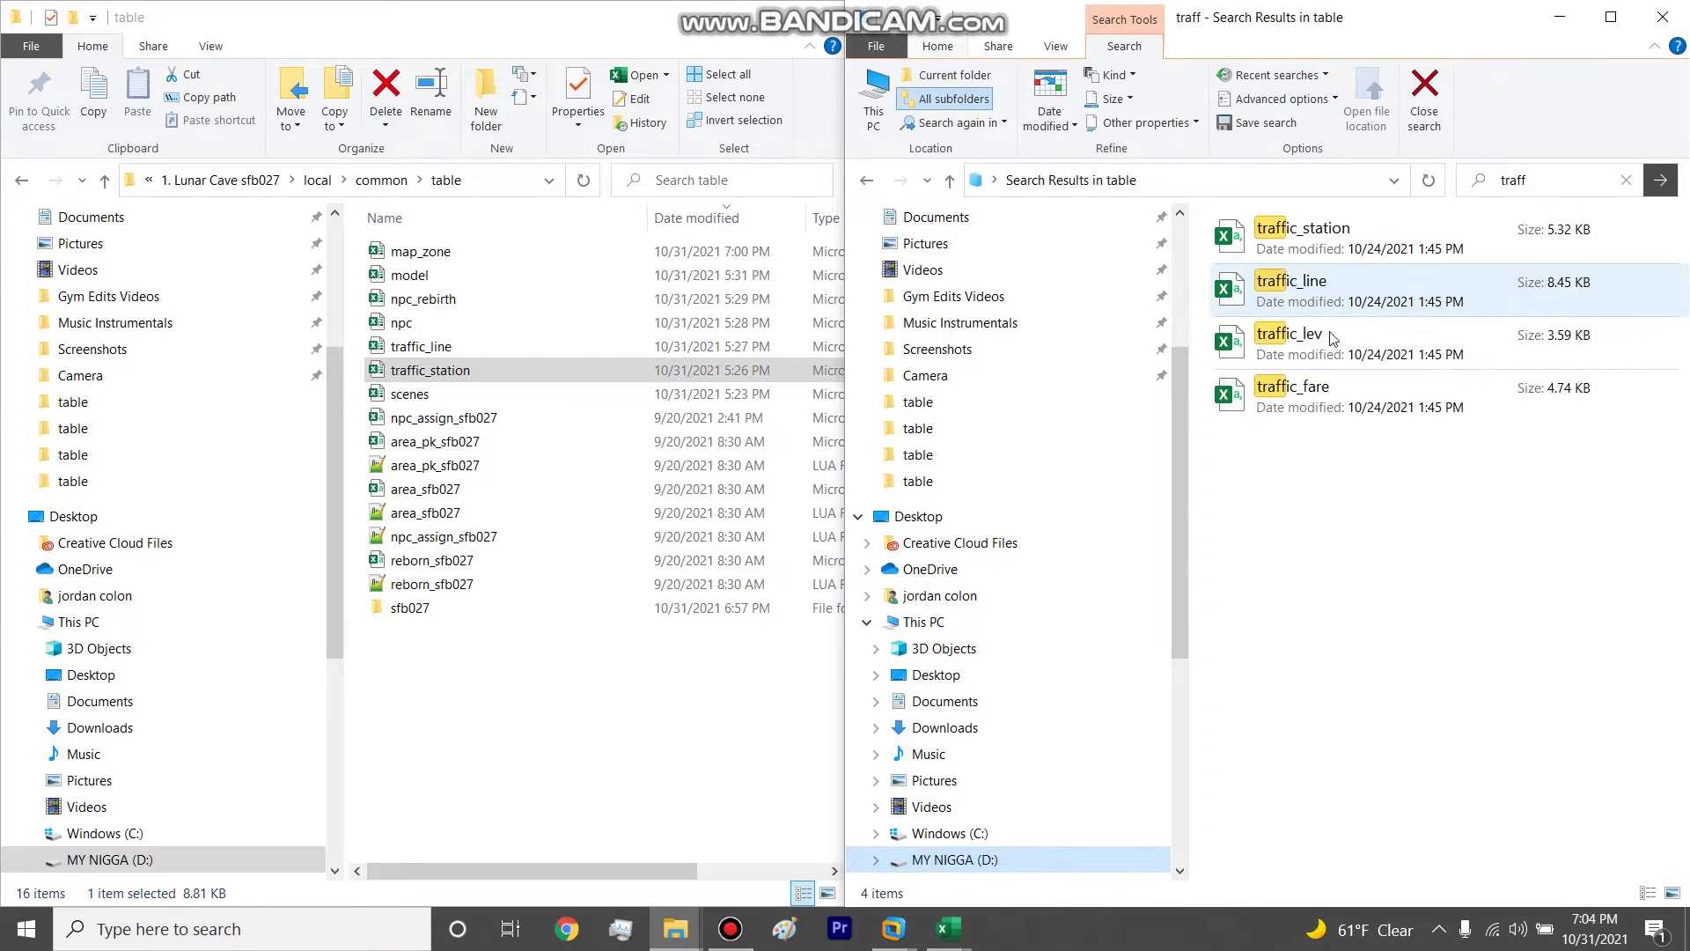
pyautogui.doubleClick(1323, 290)
pyautogui.moveTo(948, 929)
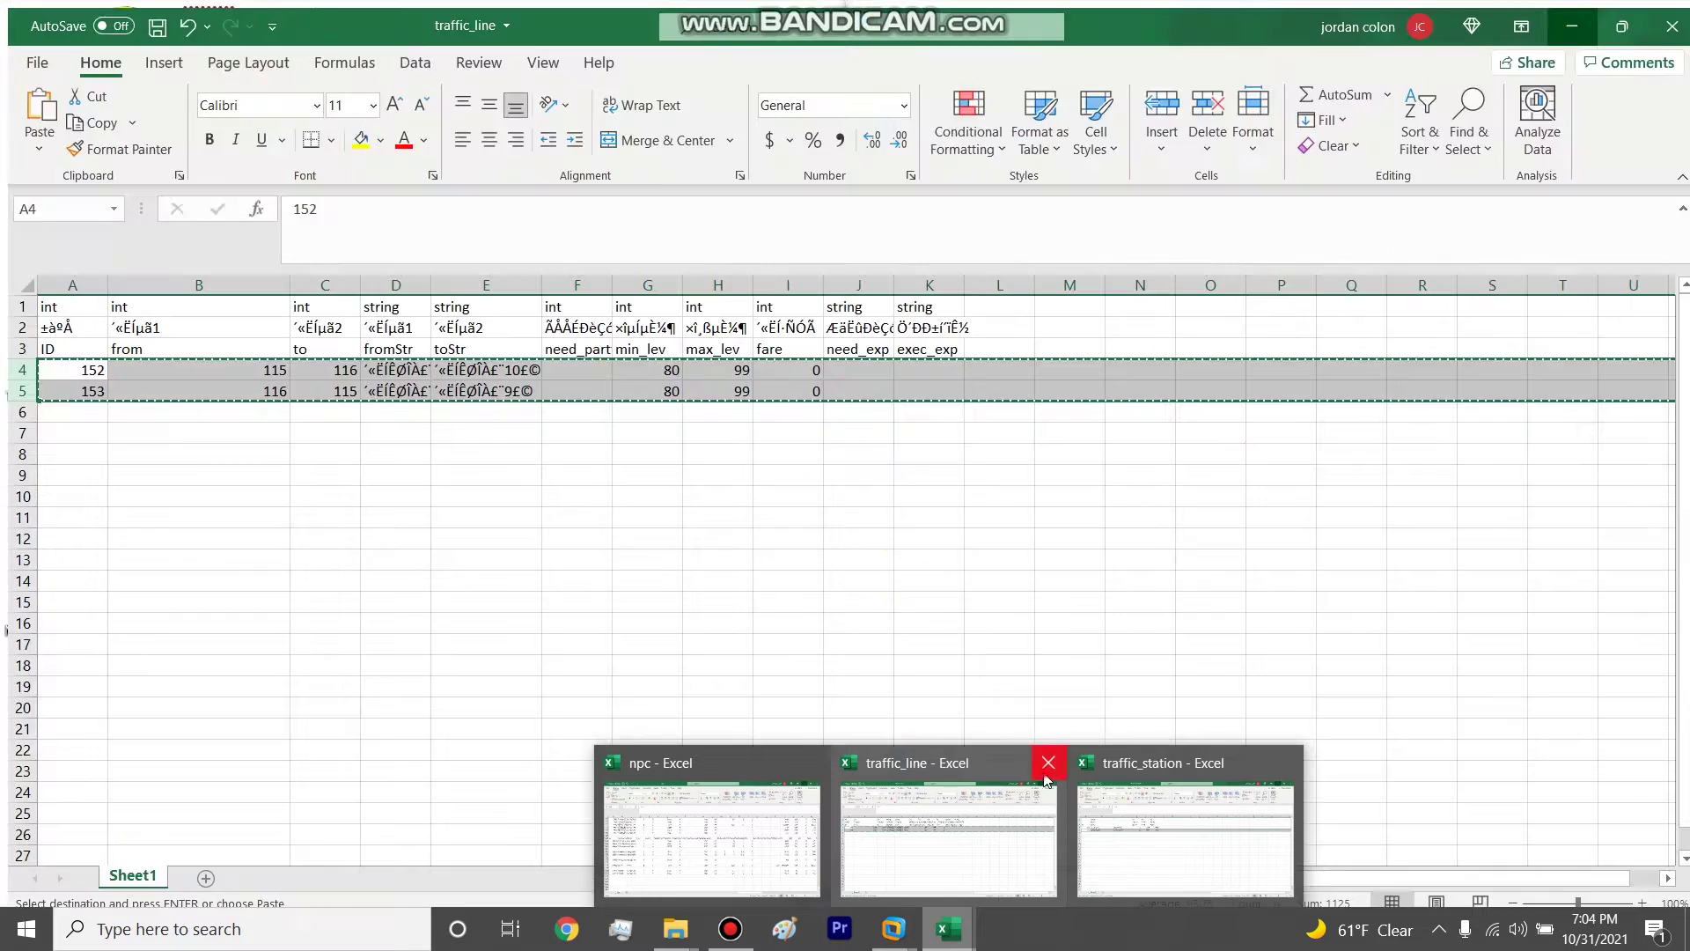
pyautogui.click(1048, 762)
pyautogui.click(788, 537)
# Step: Paste the two copied traffic line rows into the game_server traffic_line spreadsheet starting at empty row 131
pyautogui.moveTo(1679, 330); pyautogui.dragTo(1680, 719)
pyautogui.scroll(-5, 143, 725)
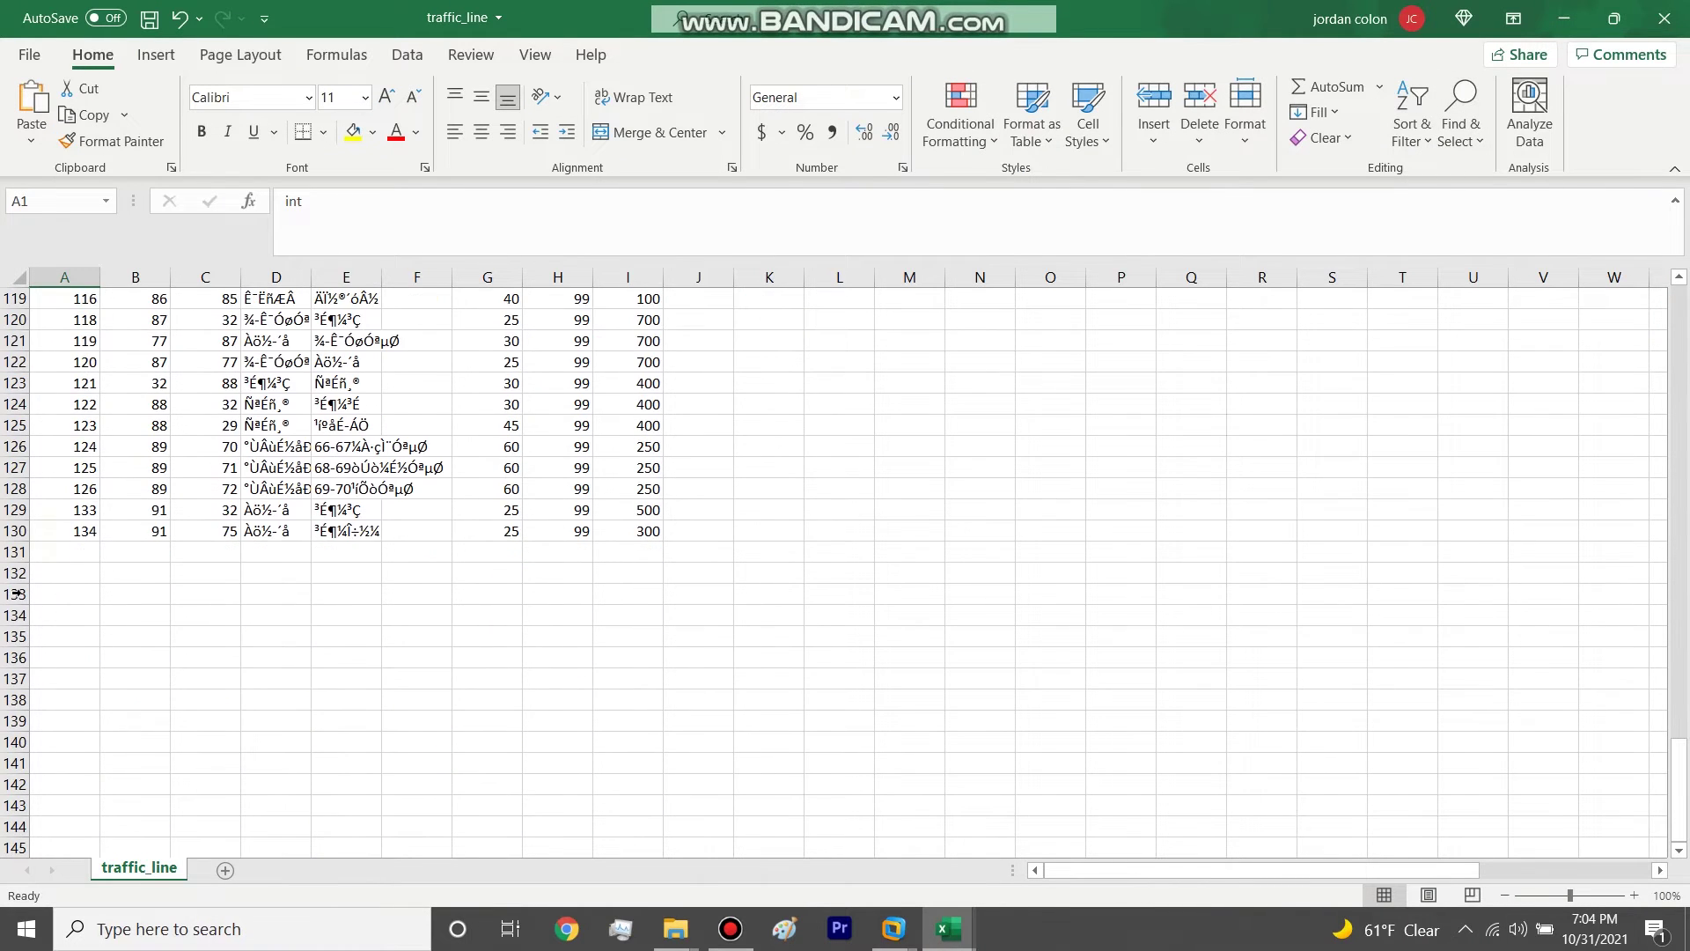
pyautogui.click(16, 552)
pyautogui.hotkey('ctrl', 'v')
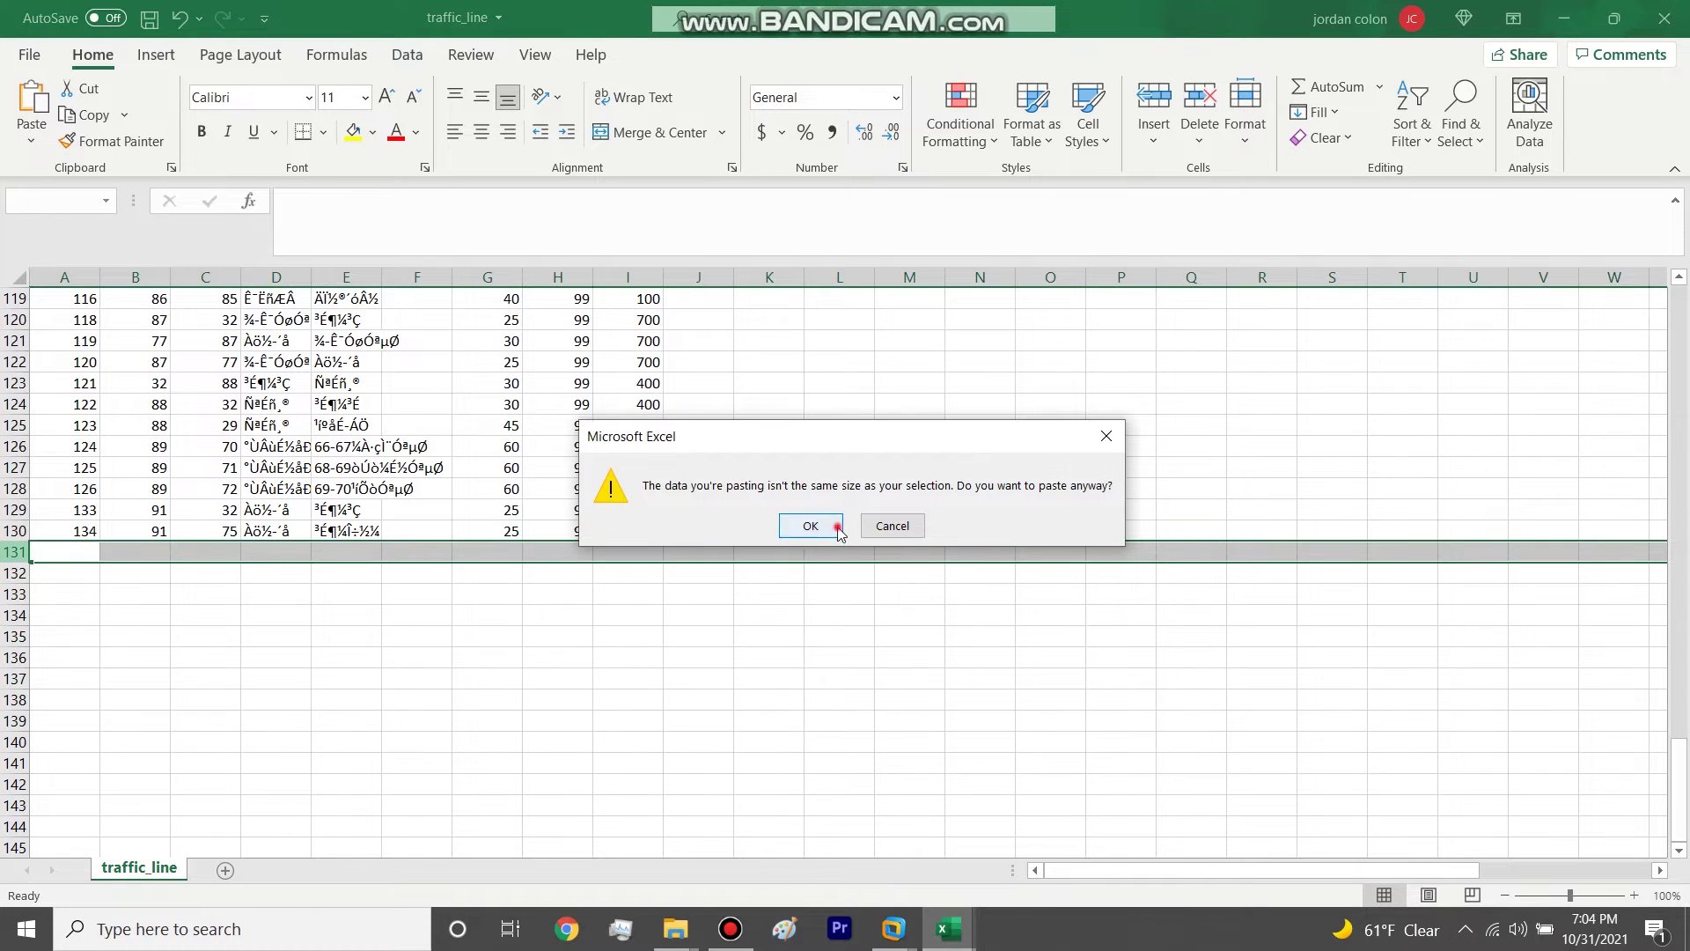
pyautogui.click(809, 525)
# Step: Set the IDs of the two pasted traffic line rows to 135 and 136, then save and close the game_server file
pyautogui.click(154, 594)
pyautogui.press('Left')
pyautogui.press('Up')
pyautogui.press('Up')
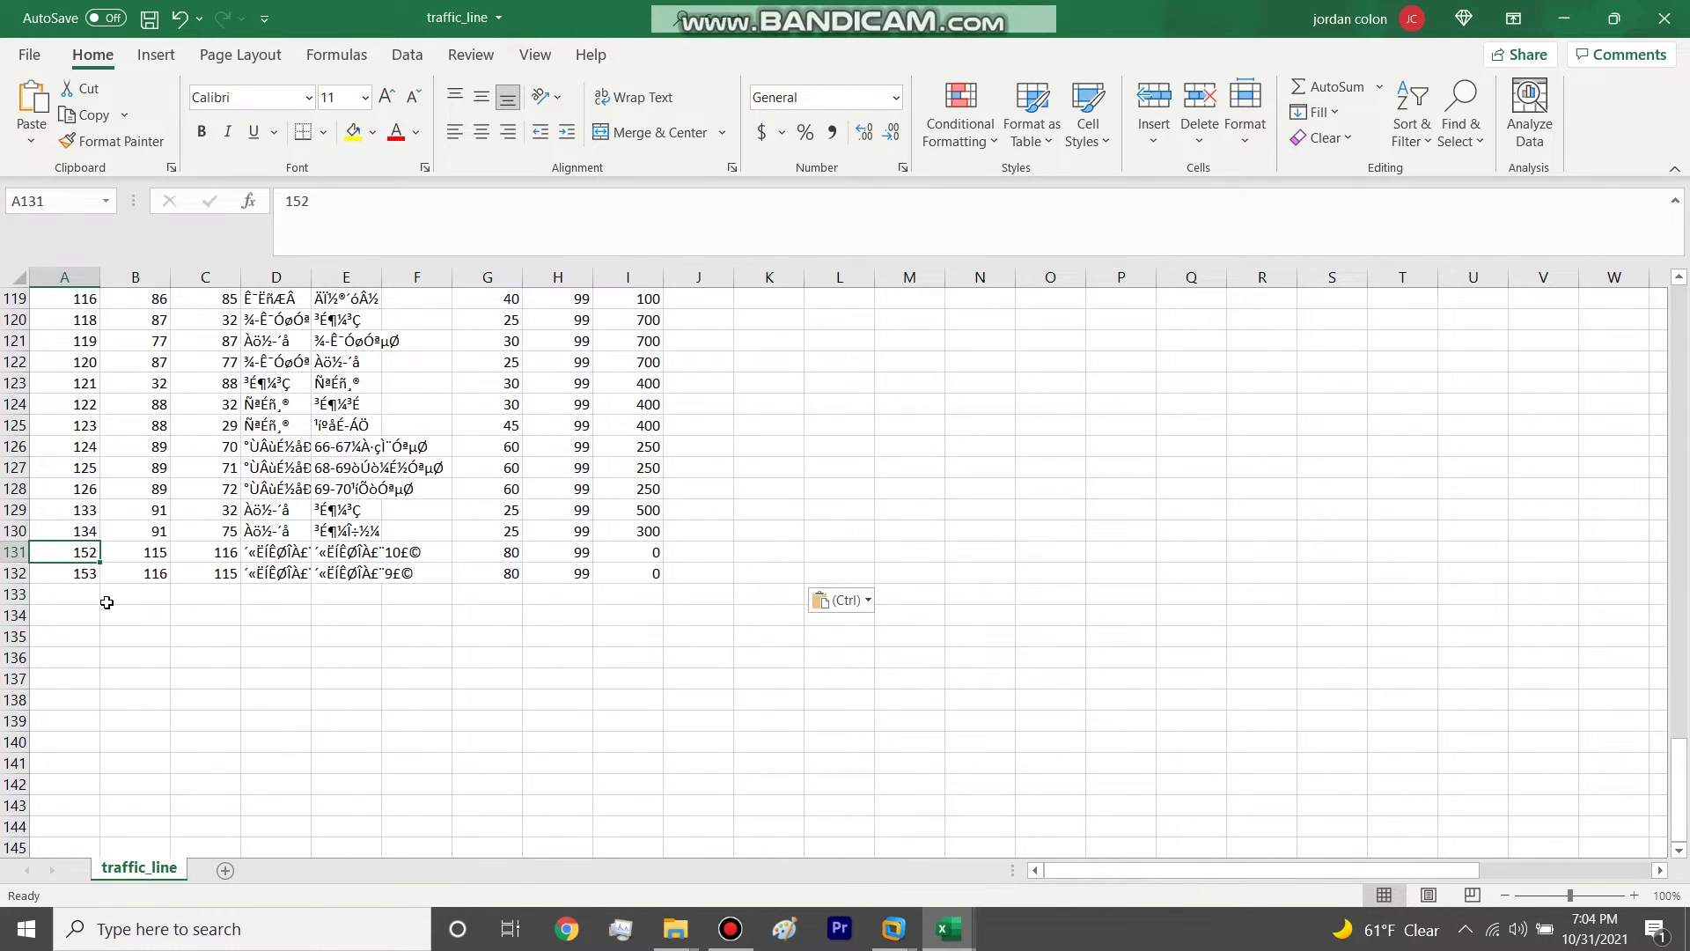
pyautogui.write('13')
pyautogui.press('Return')
pyautogui.write('13')
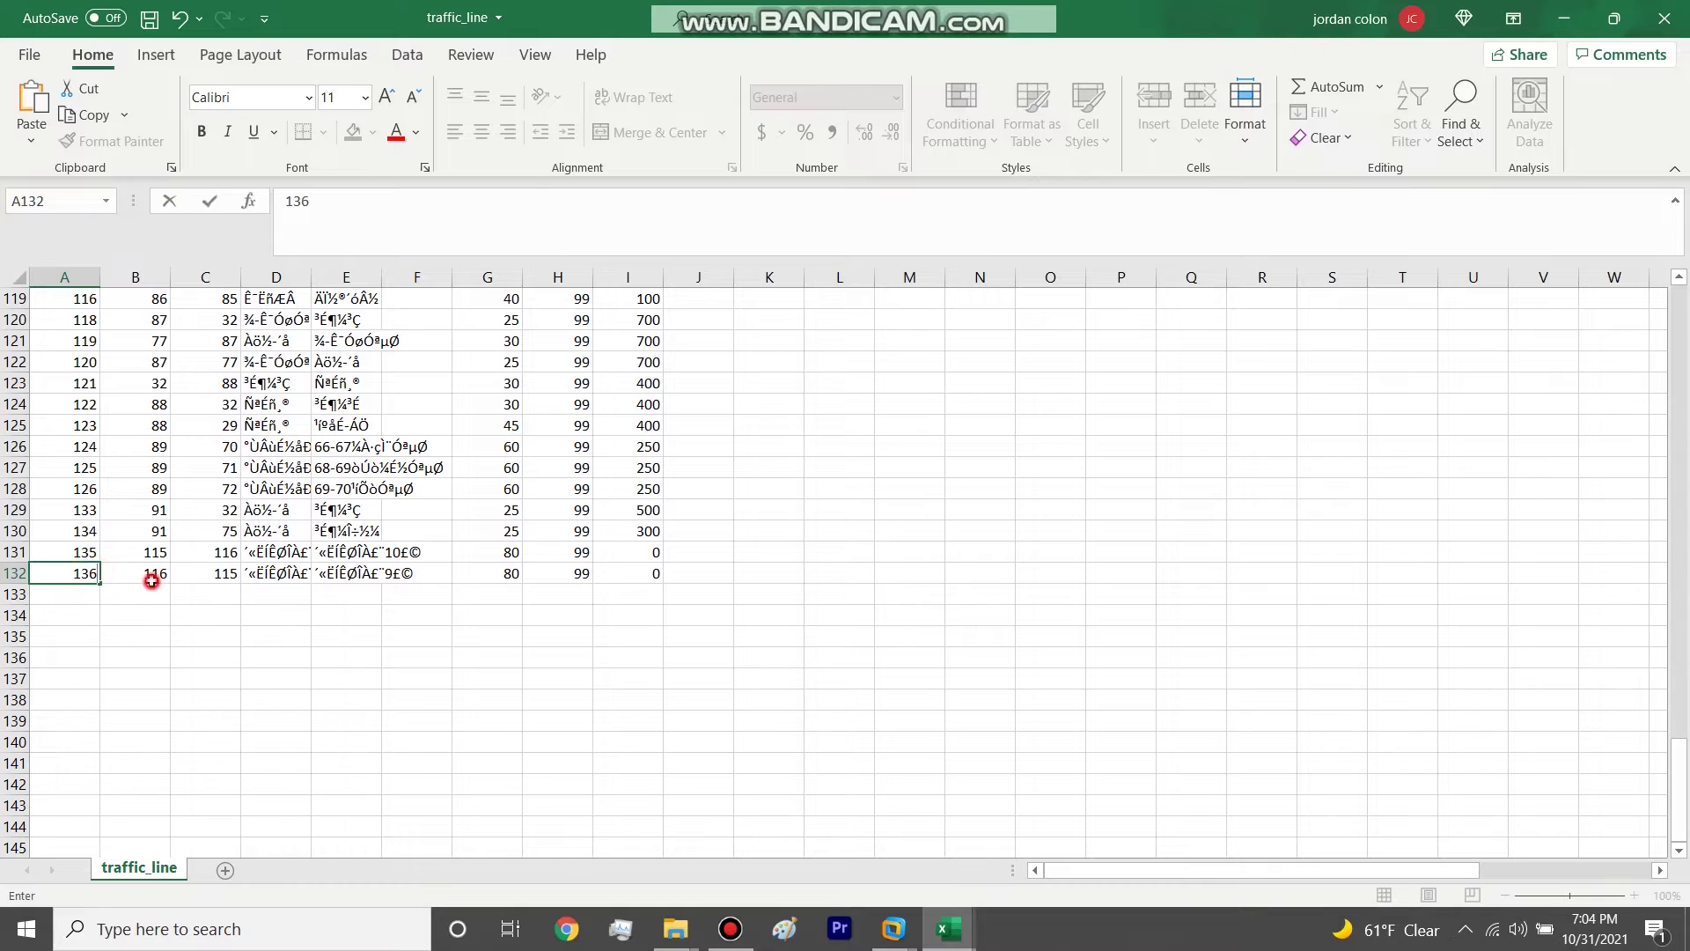
pyautogui.click(151, 580)
pyautogui.click(147, 21)
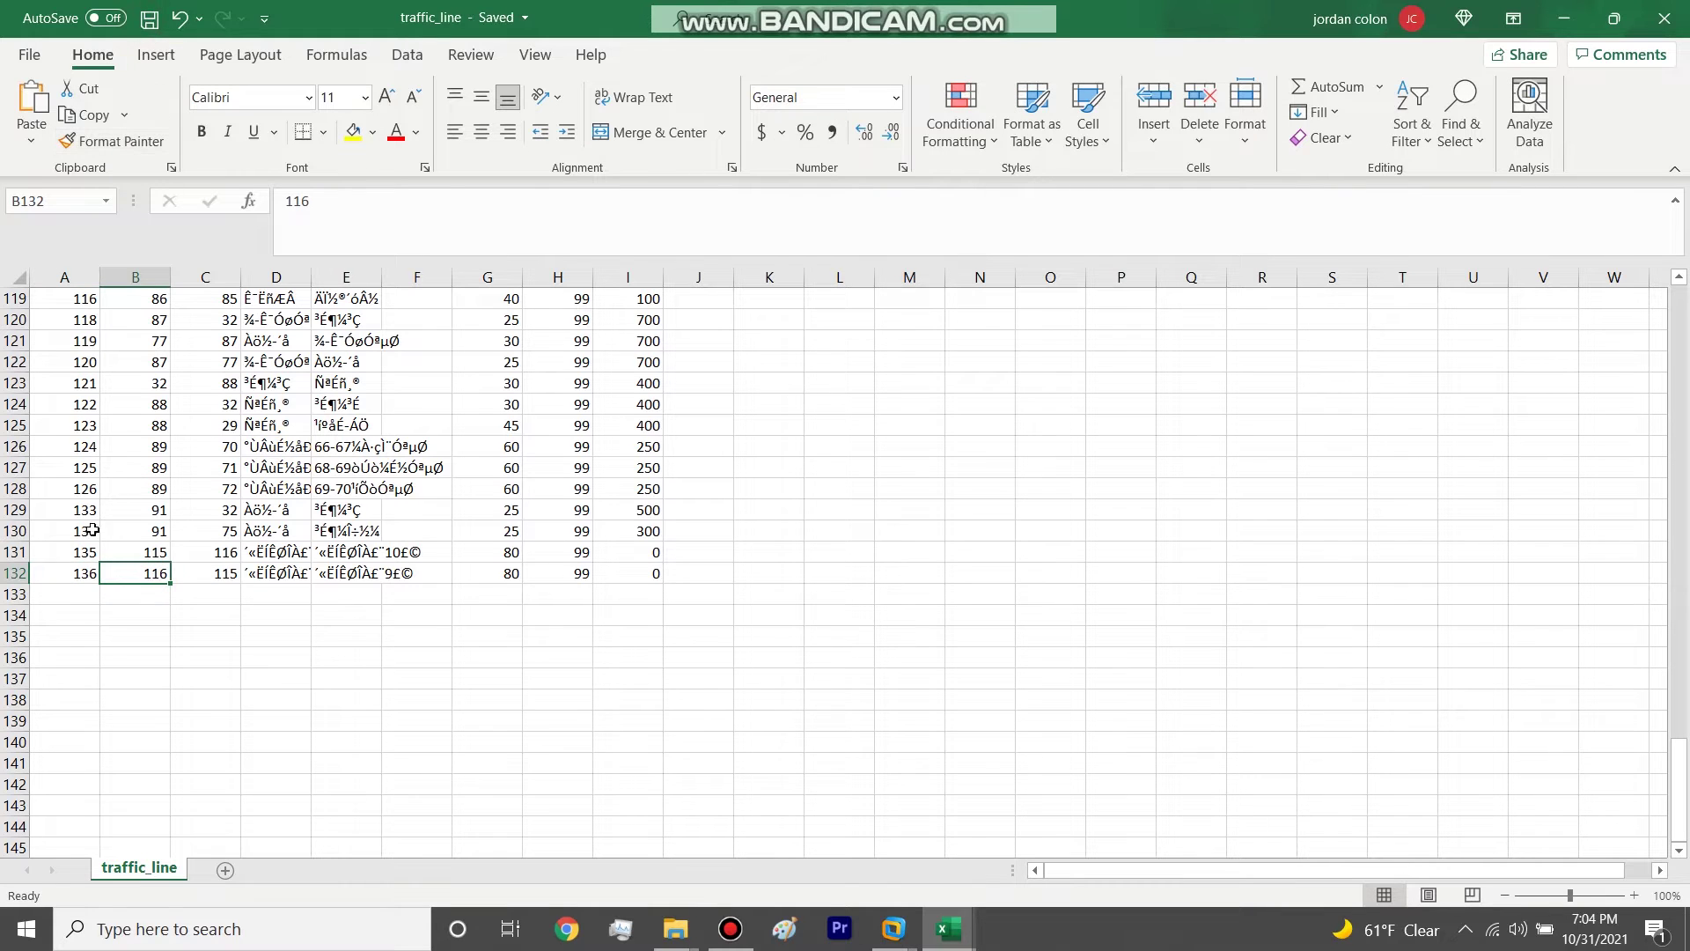
pyautogui.click(1684, 8)
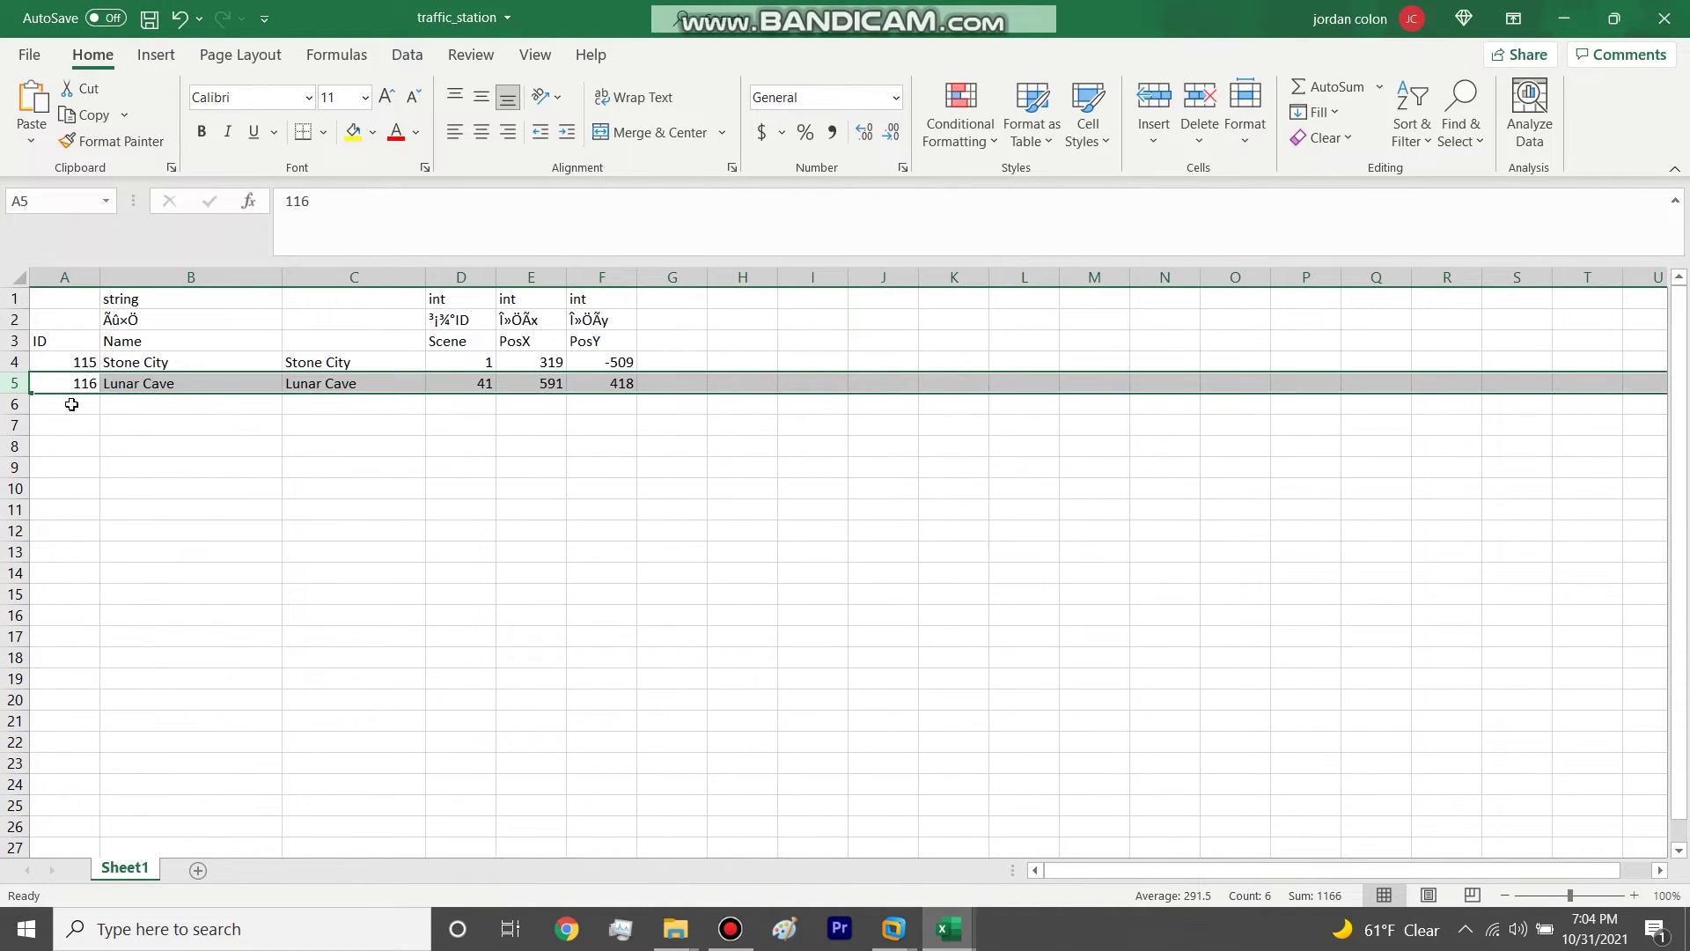
# Step: Copy the Stone City and Lunar Cave rows from the template traffic_station spreadsheet and close it, keeping the clipboard contents
pyautogui.moveTo(31, 363); pyautogui.dragTo(22, 384)
pyautogui.hotkey('ctrl', 'c')
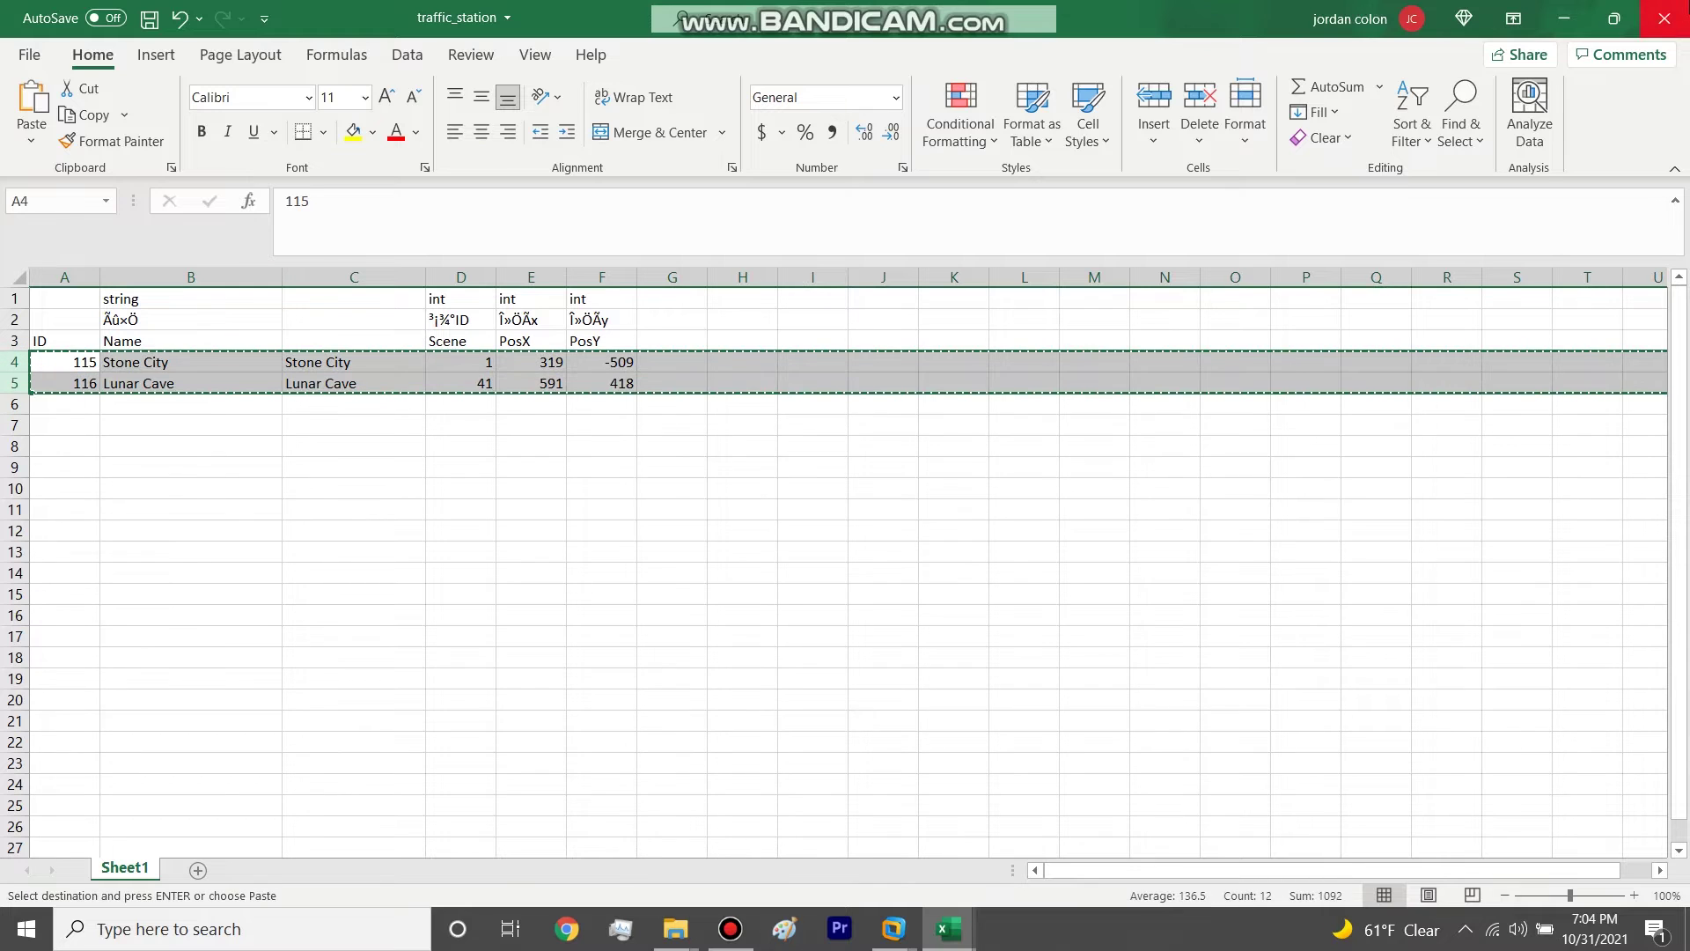
pyautogui.click(1664, 18)
pyautogui.click(845, 490)
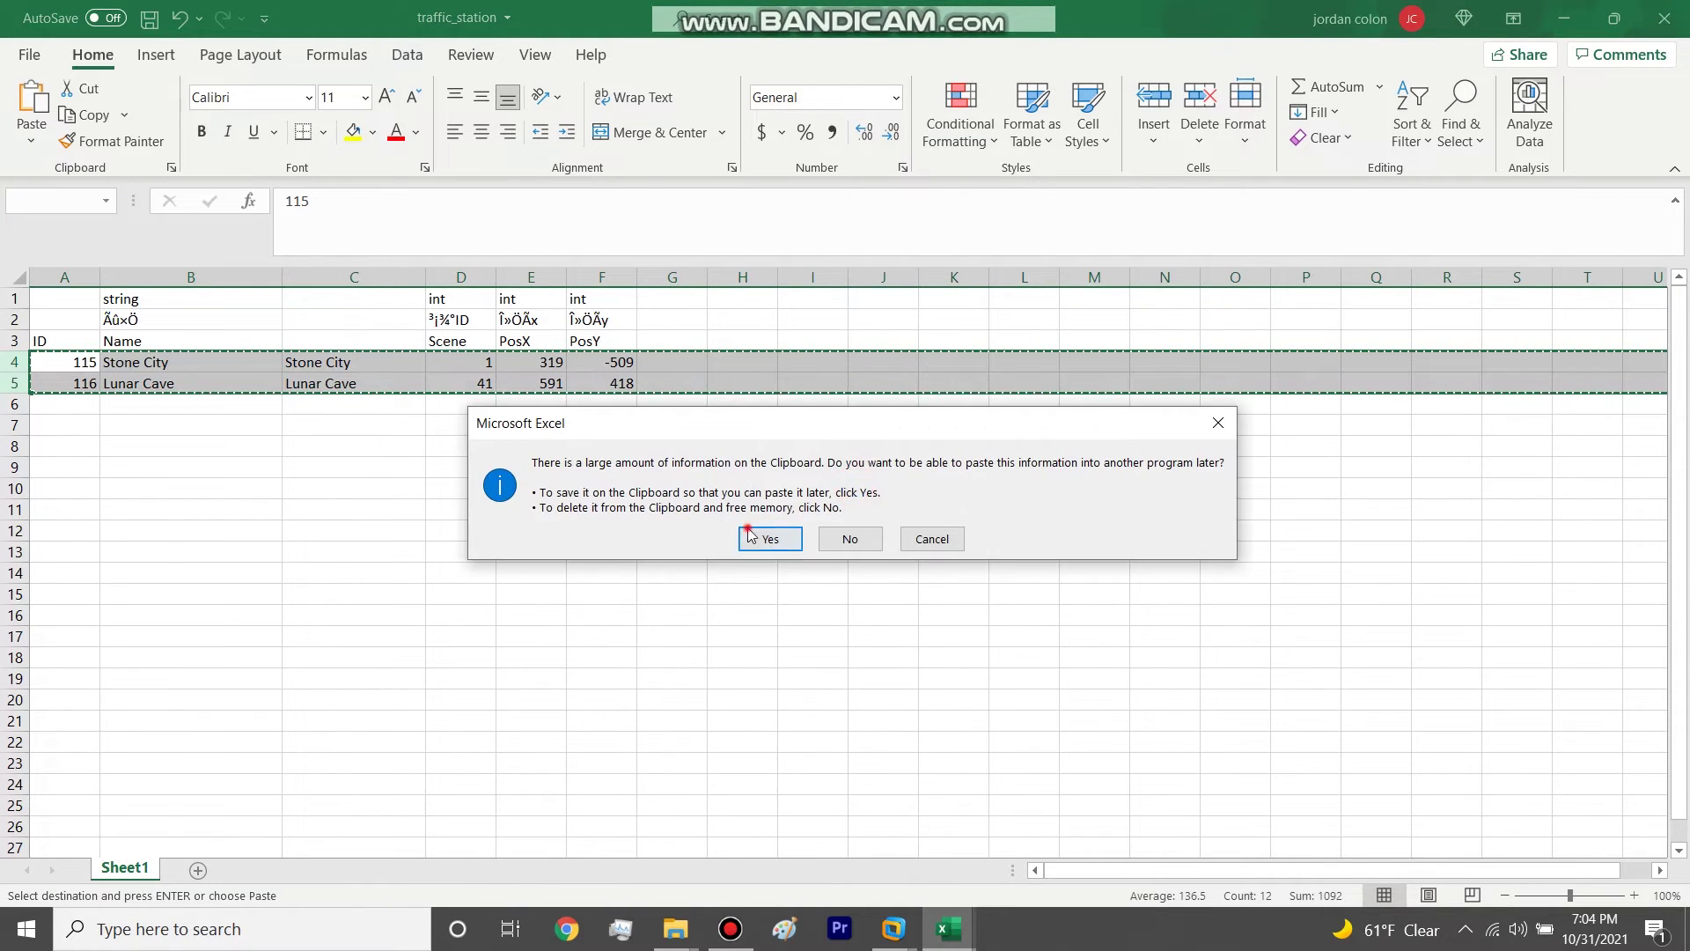
pyautogui.click(755, 533)
# Step: Paste the copied Stone City and Lunar Cave rows into the game_server traffic_station spreadsheet starting at empty row 95, then save and close it
pyautogui.doubleClick(1339, 229)
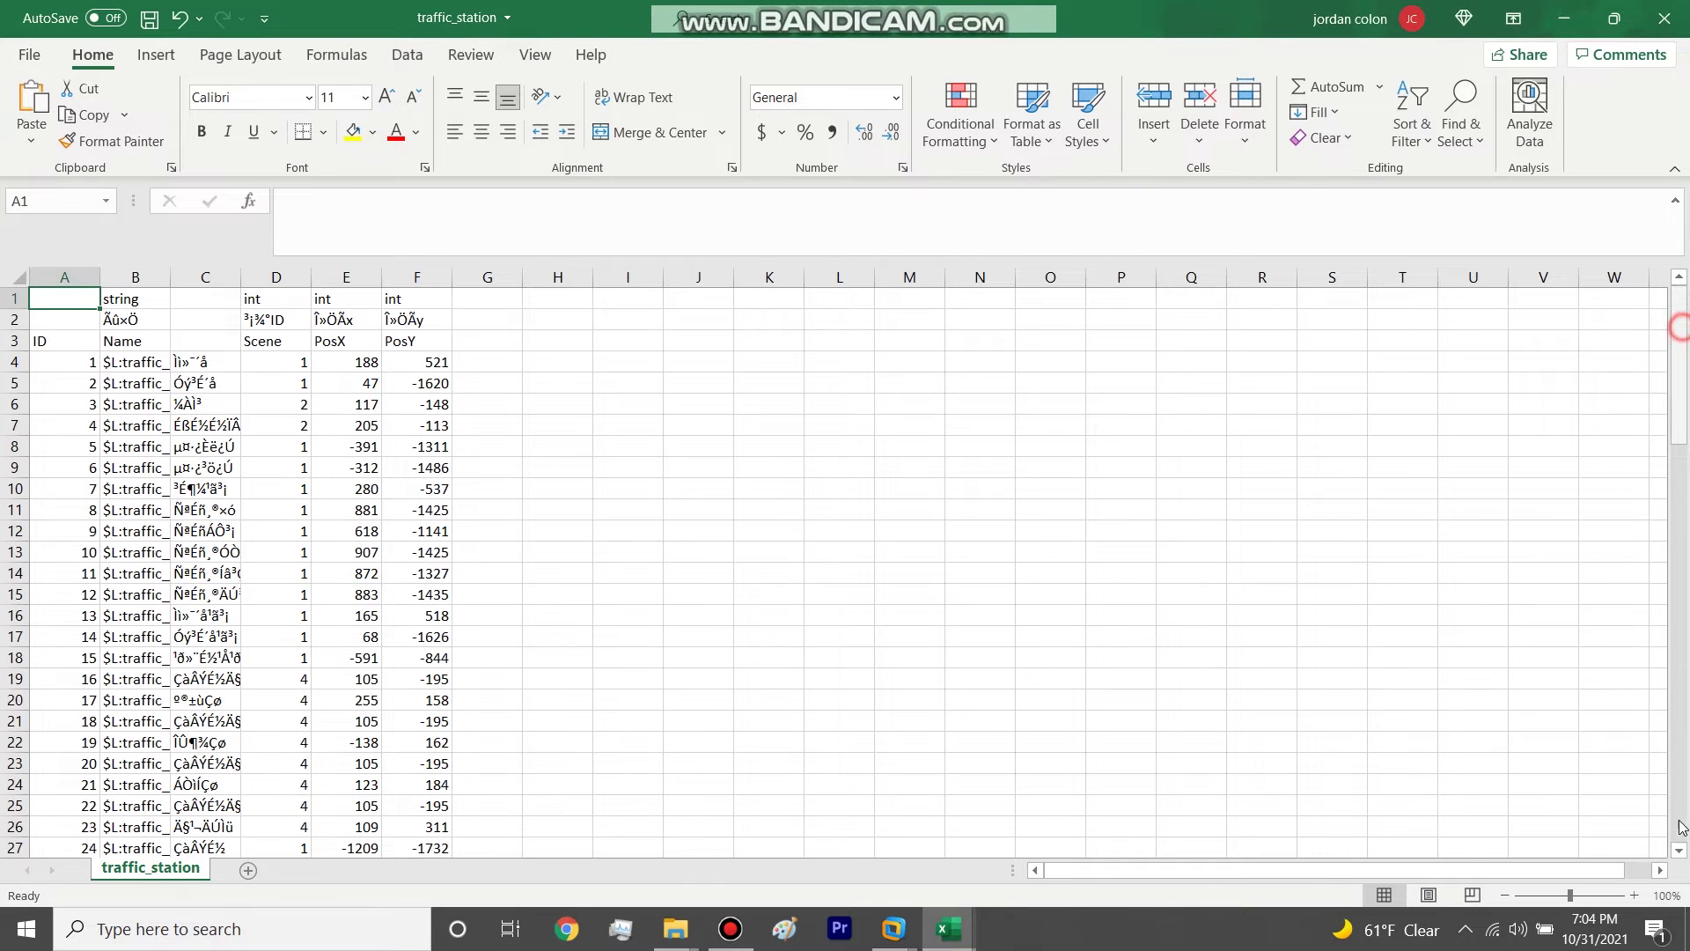
pyautogui.click(1682, 827)
pyautogui.scroll(-4, 811, 690)
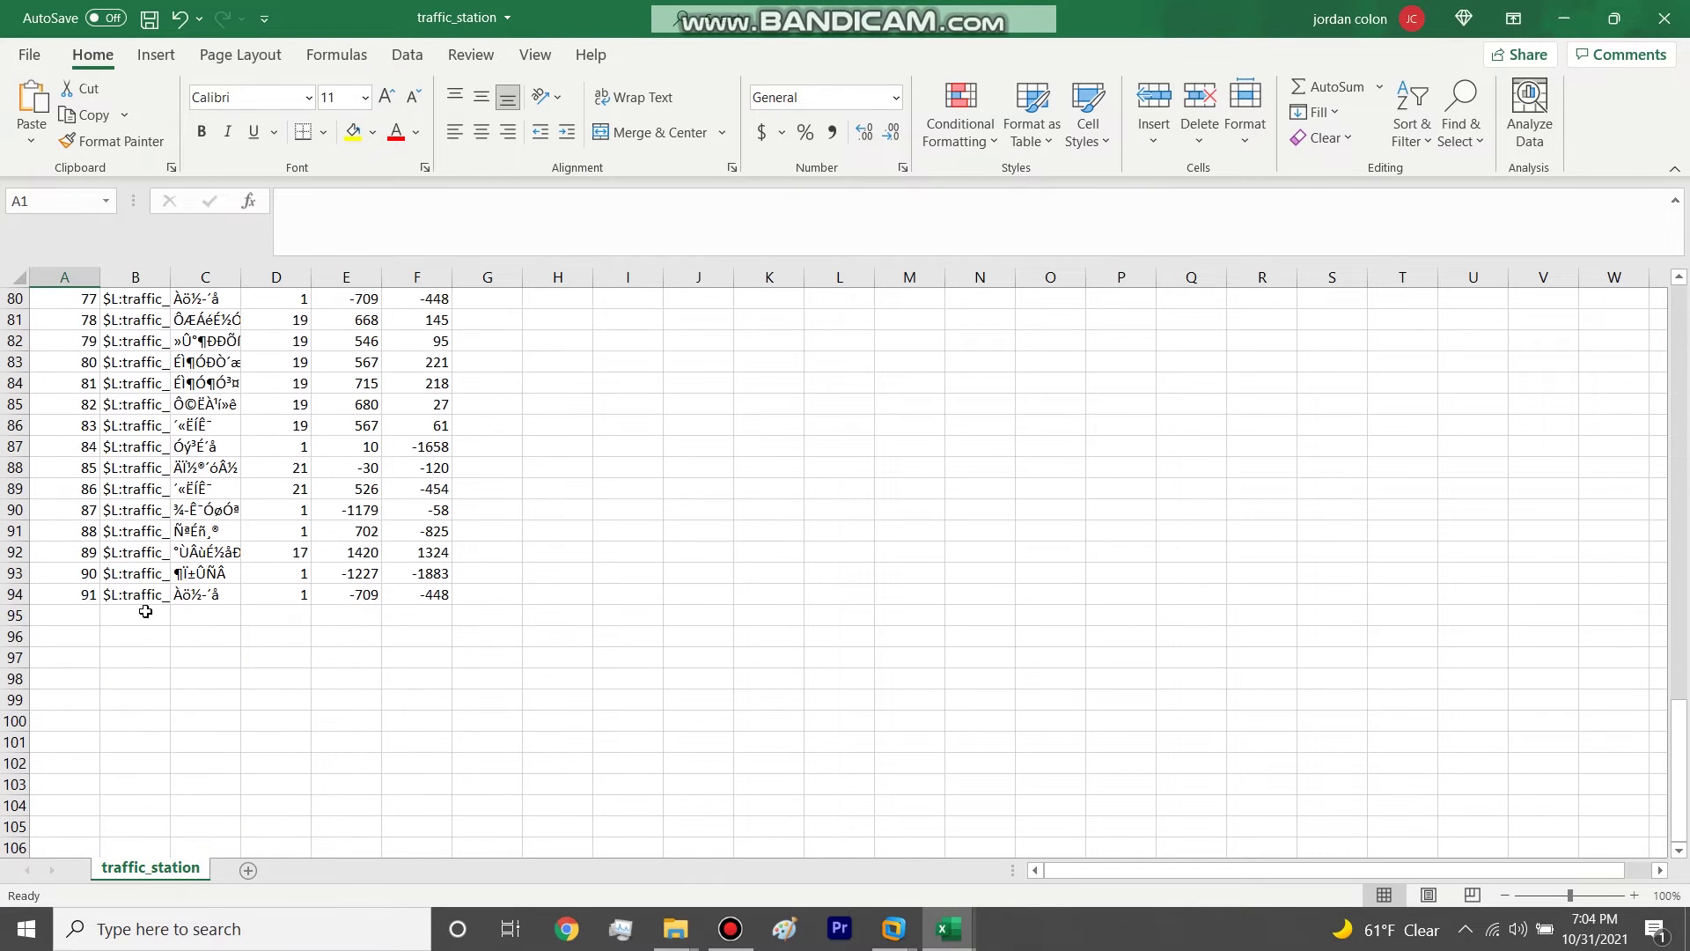
pyautogui.click(18, 614)
pyautogui.hotkey('ctrl', 'v')
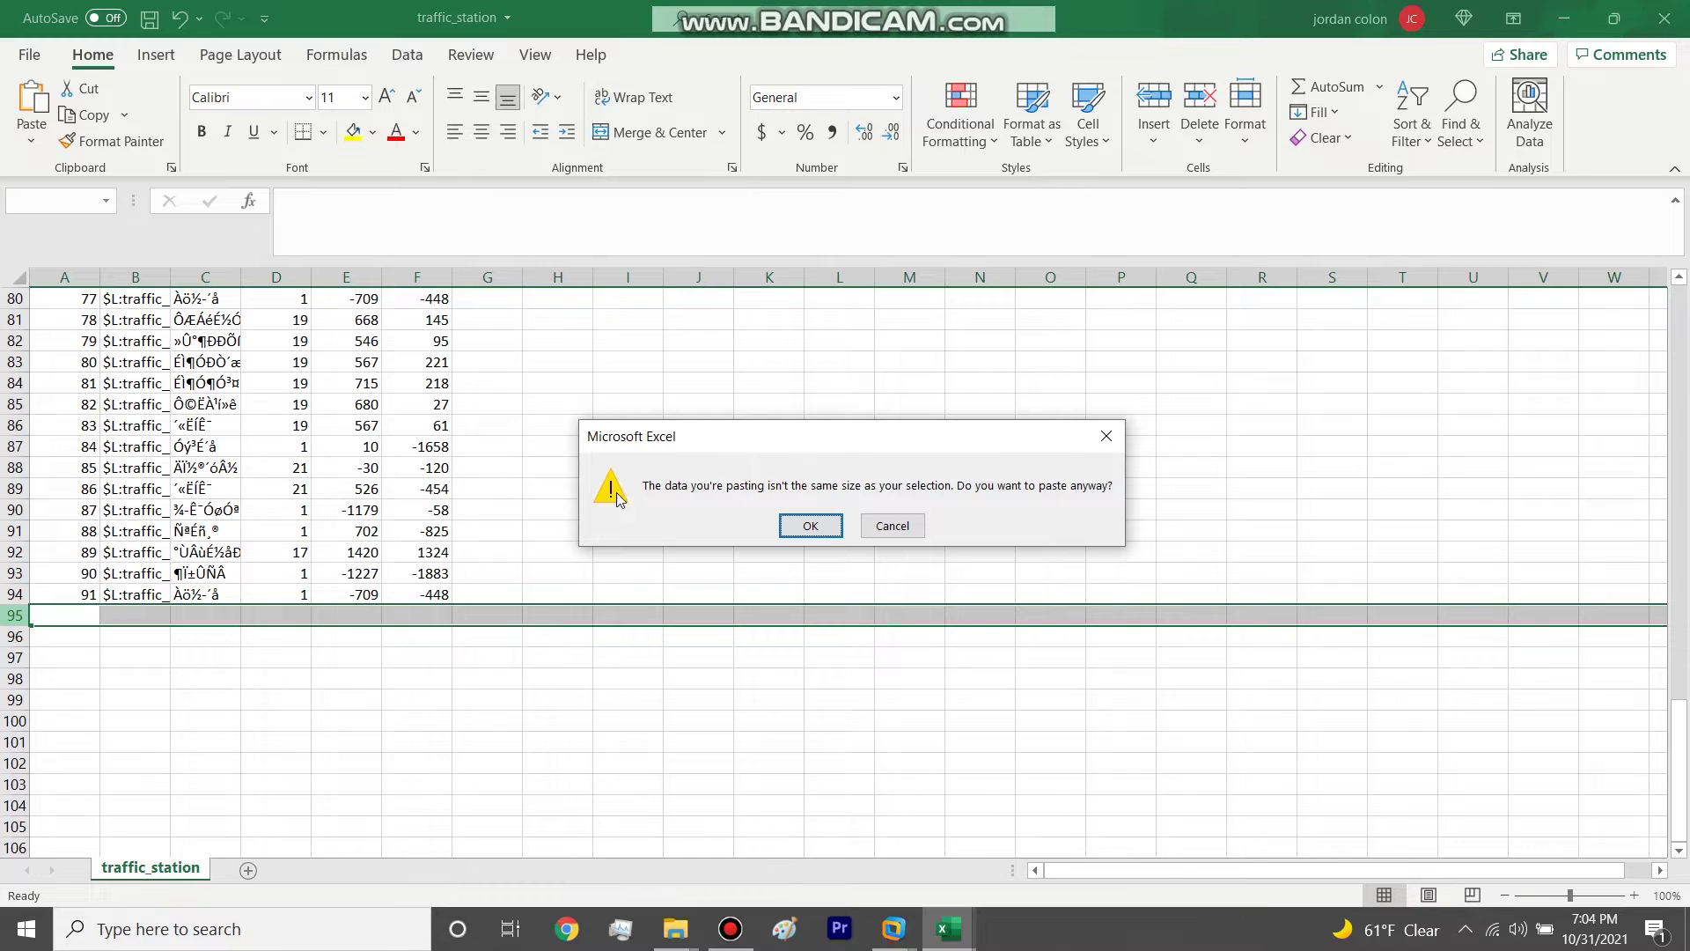
pyautogui.click(798, 516)
pyautogui.click(148, 18)
pyautogui.click(1664, 18)
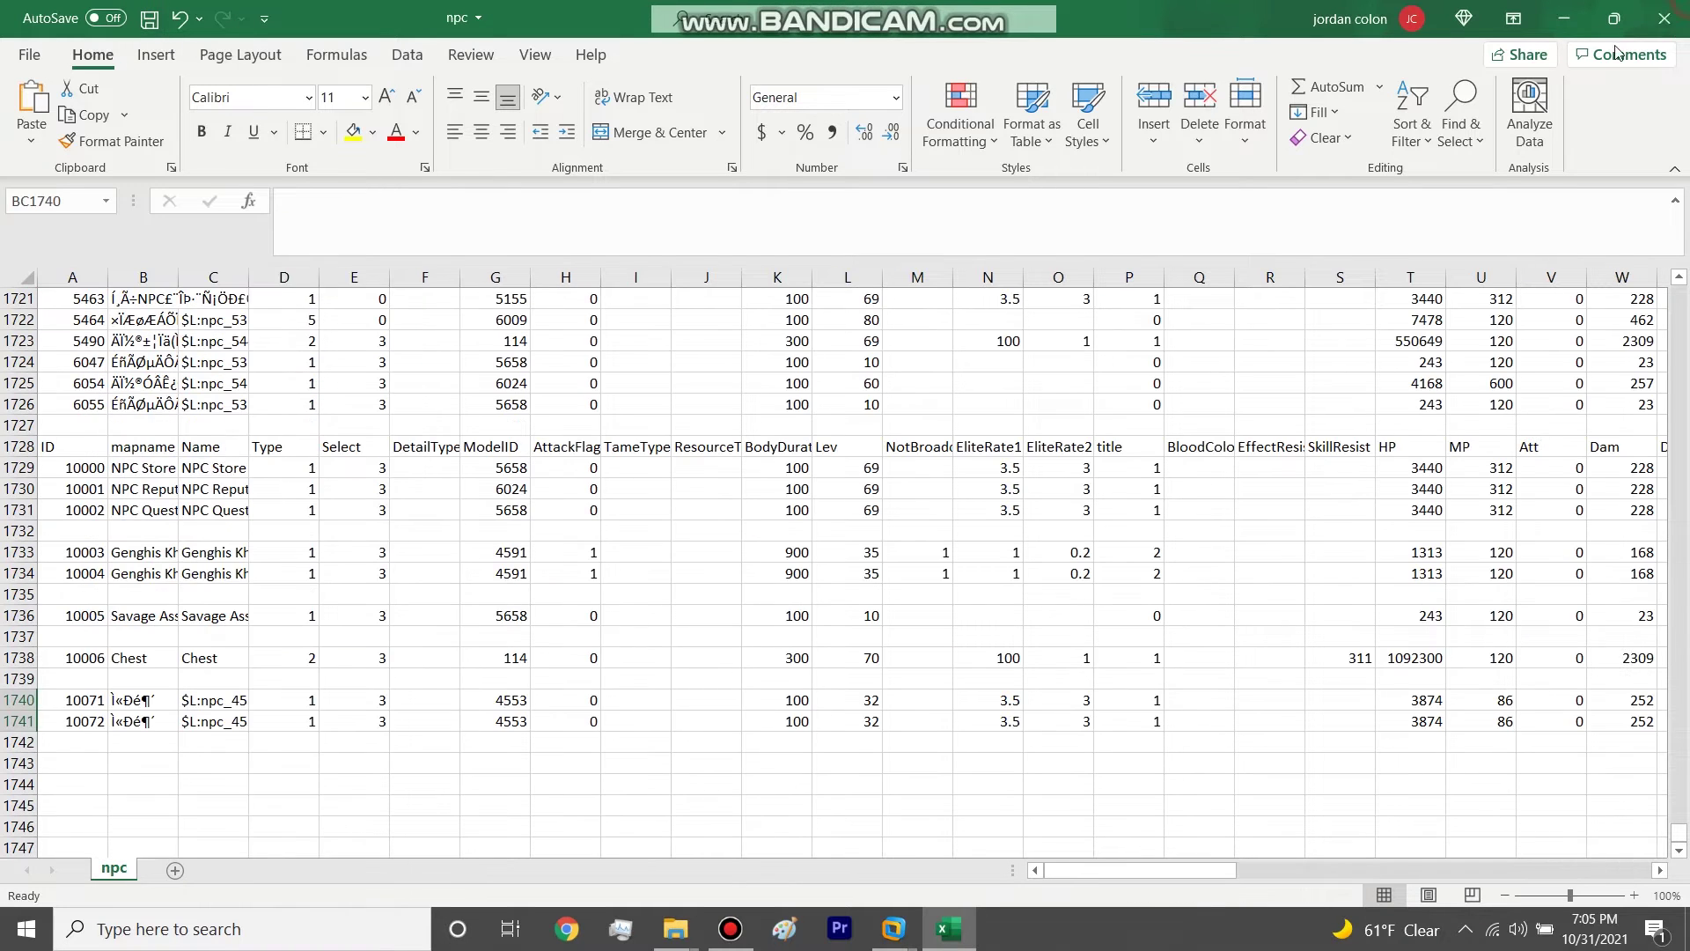
# Step: Check the DefTalk entries of the two added NPCs in rows 1740 and 1741 of the npc spreadsheet, then save npc.csv over itself and close it
pyautogui.click(1565, 17)
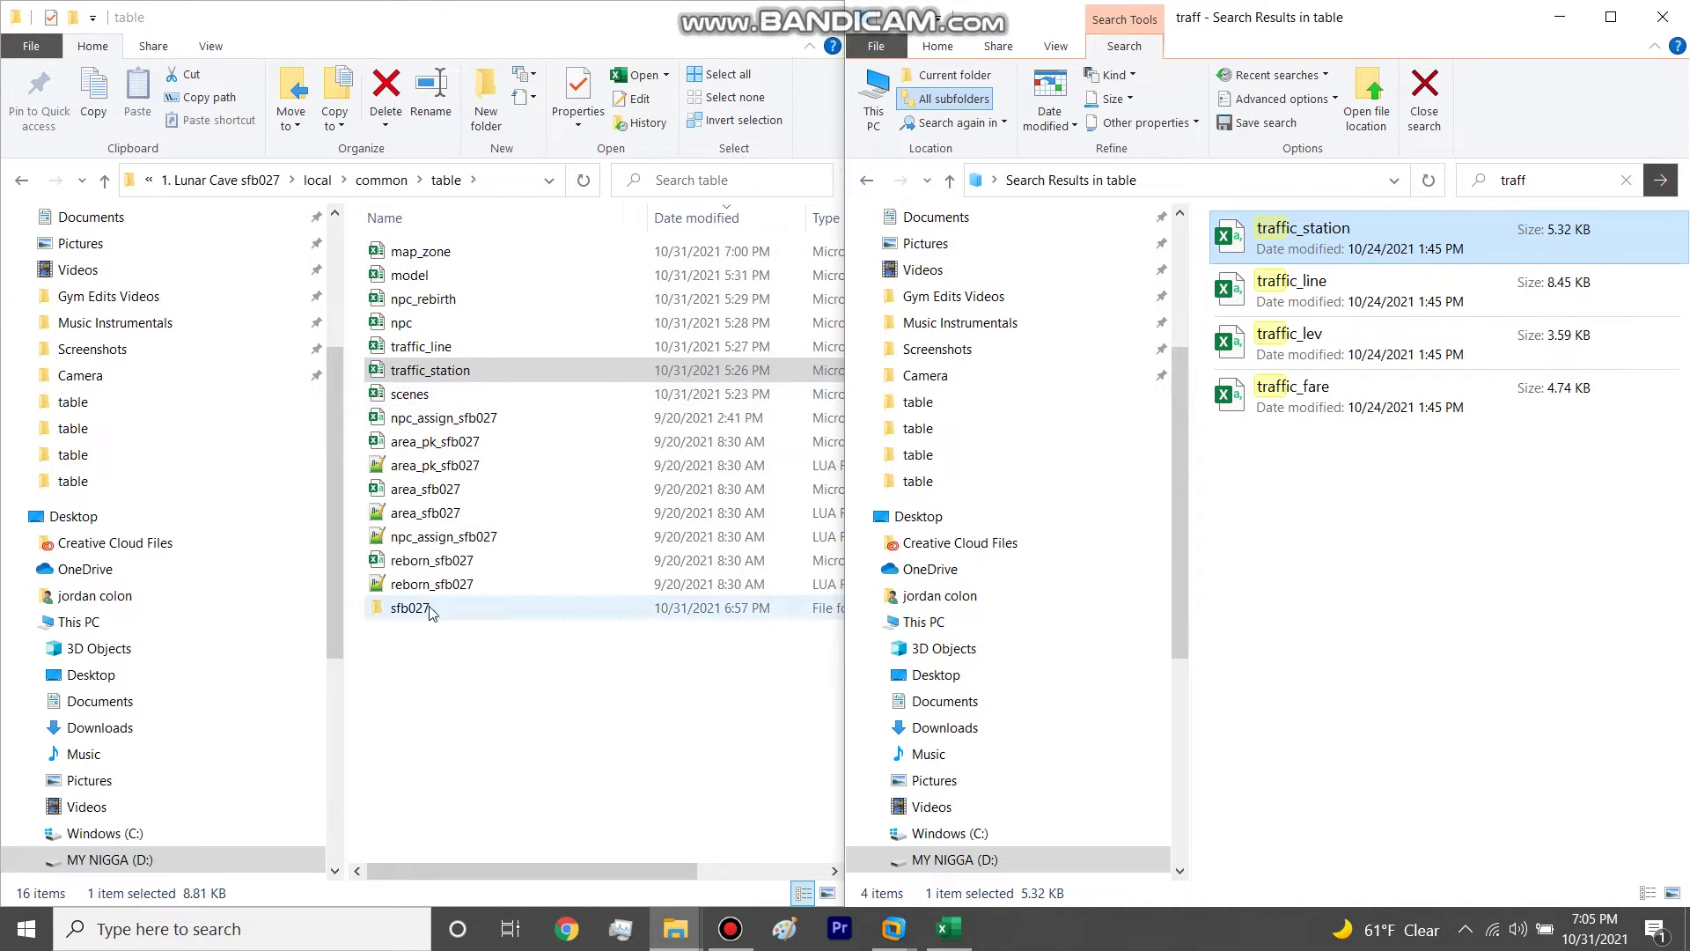
pyautogui.click(950, 930)
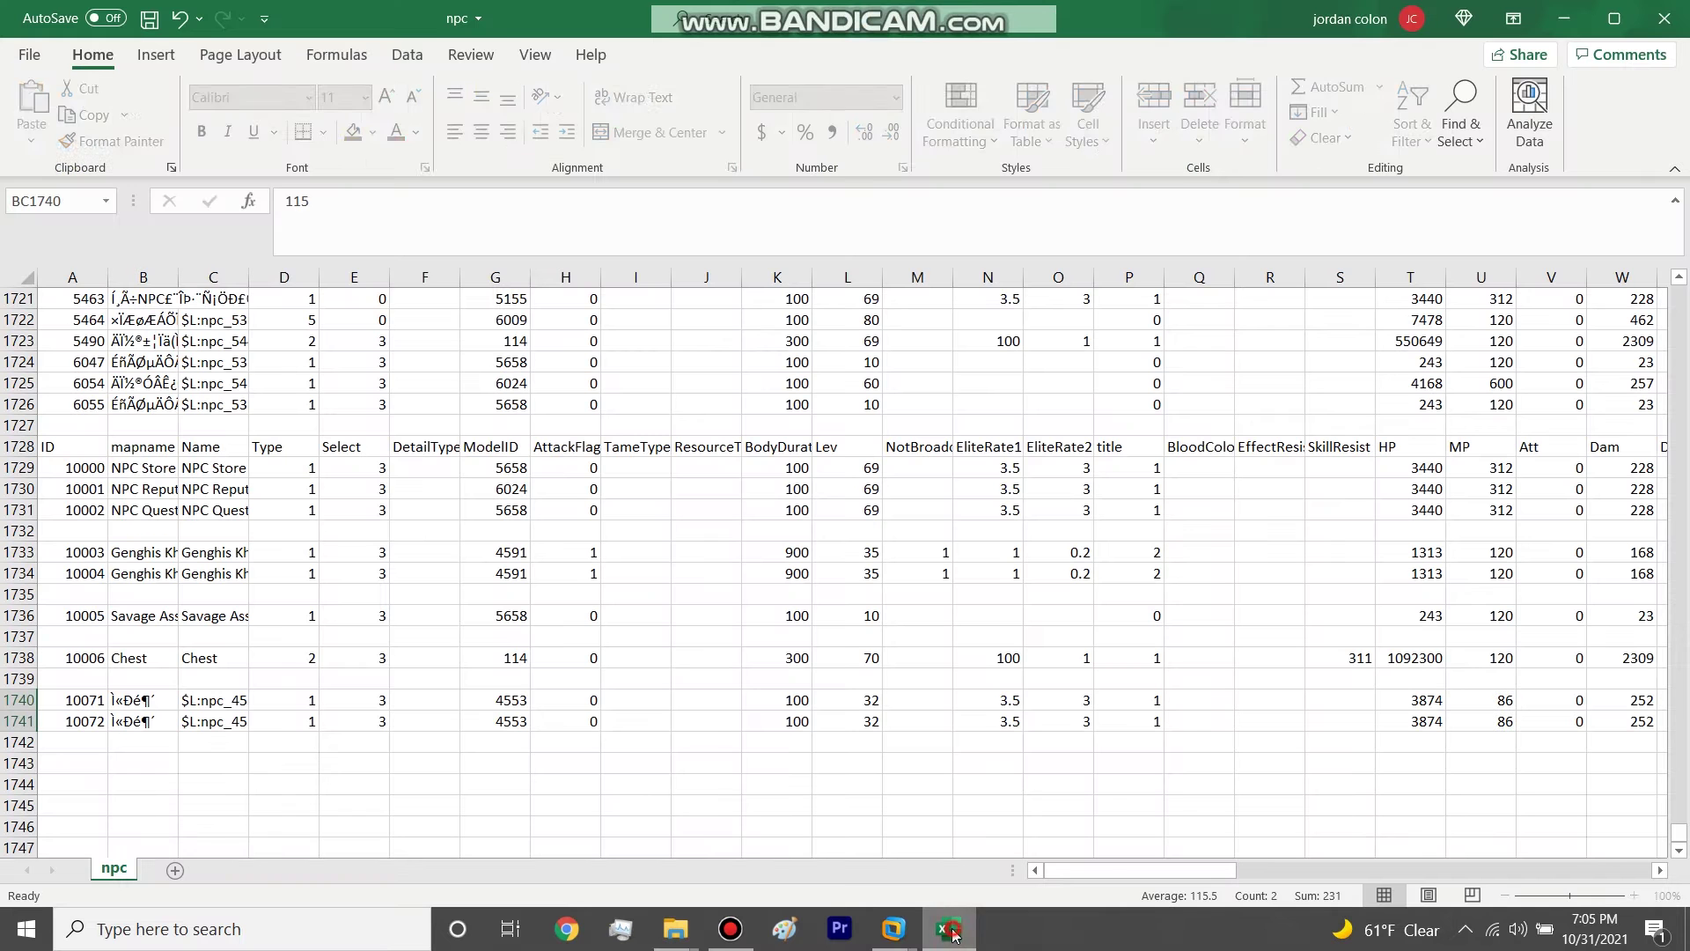
pyautogui.moveTo(1210, 858); pyautogui.dragTo(1553, 869)
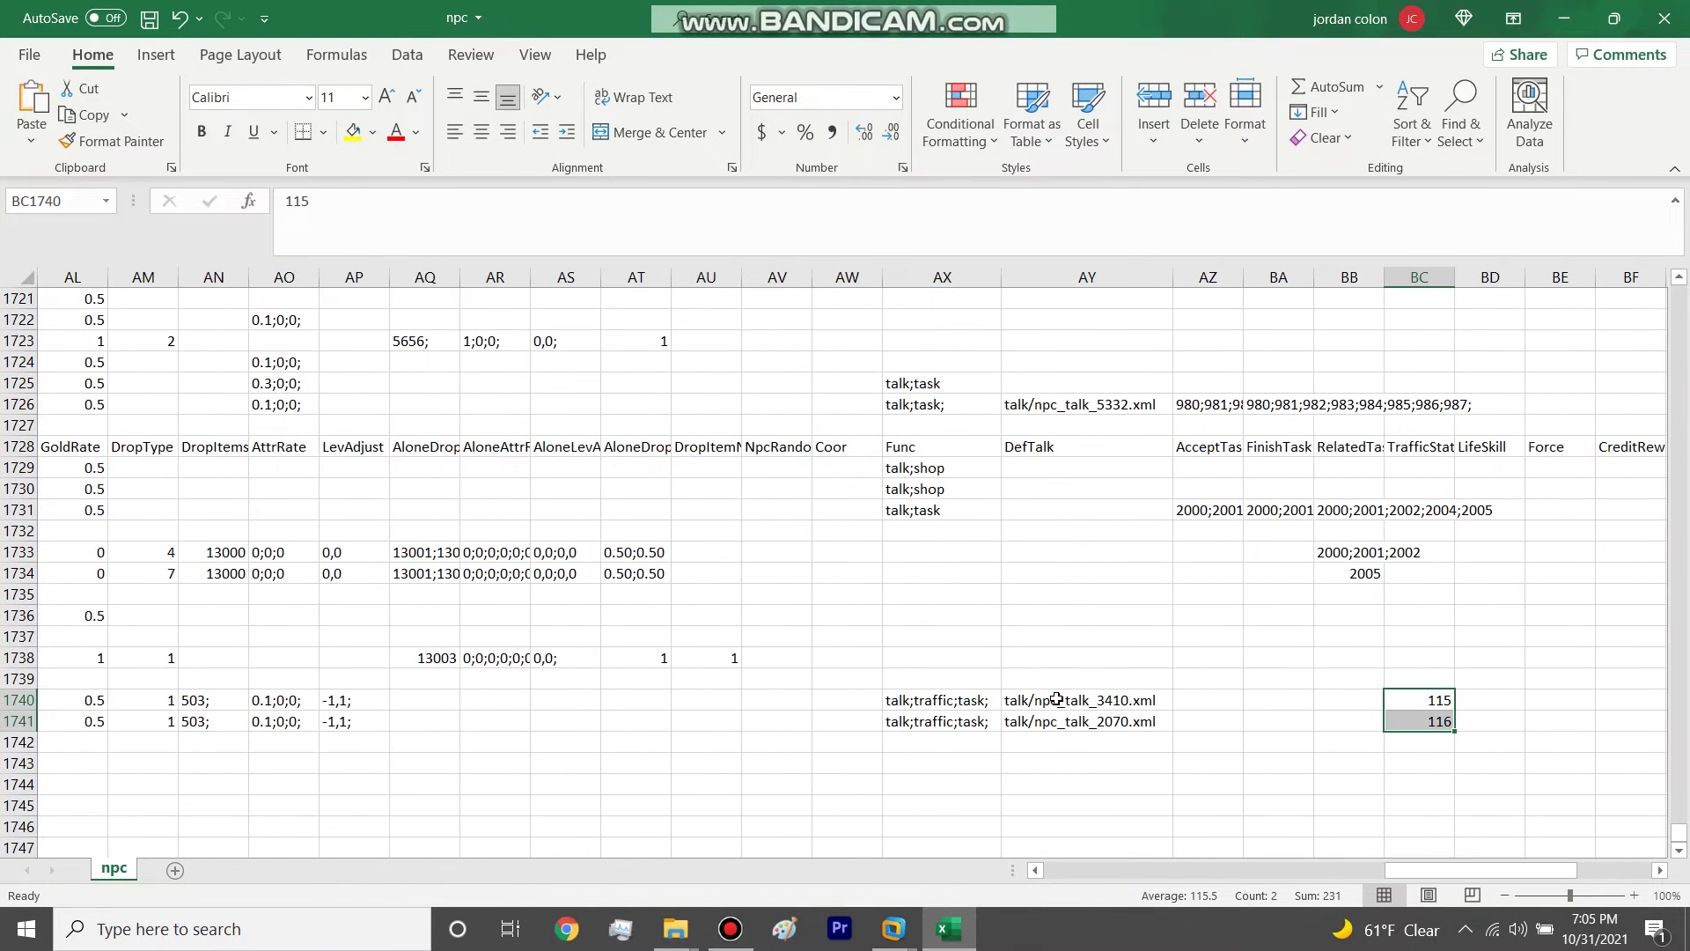
pyautogui.click(1074, 701)
pyautogui.click(1077, 719)
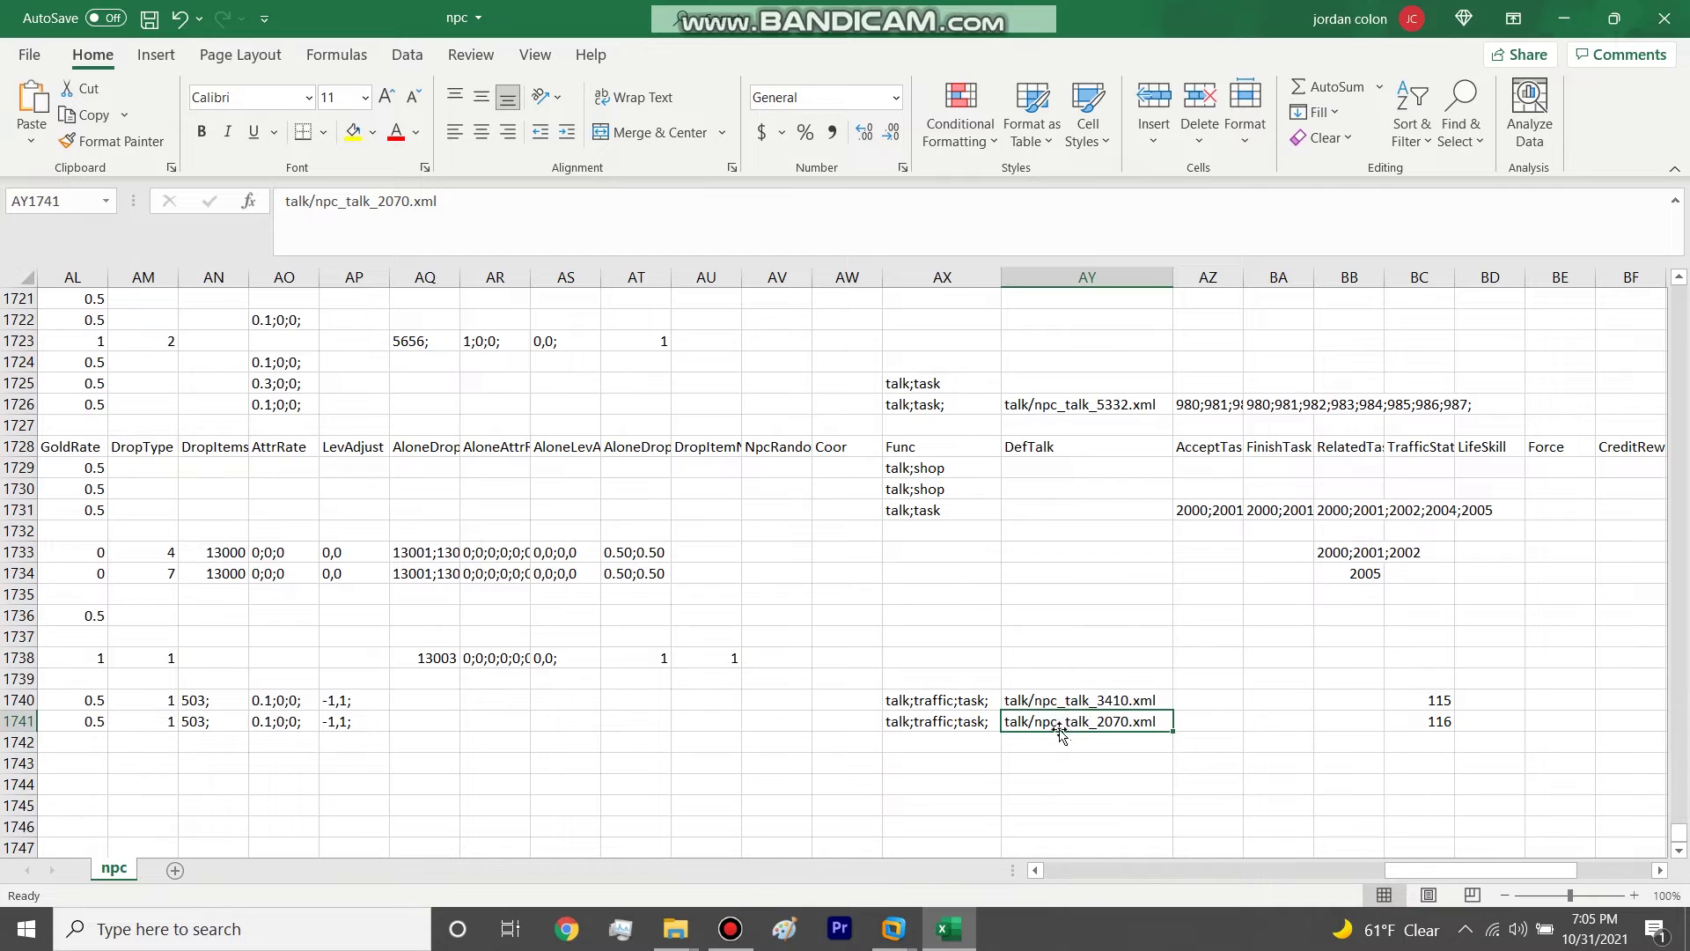
pyautogui.click(1132, 699)
pyautogui.click(1677, 25)
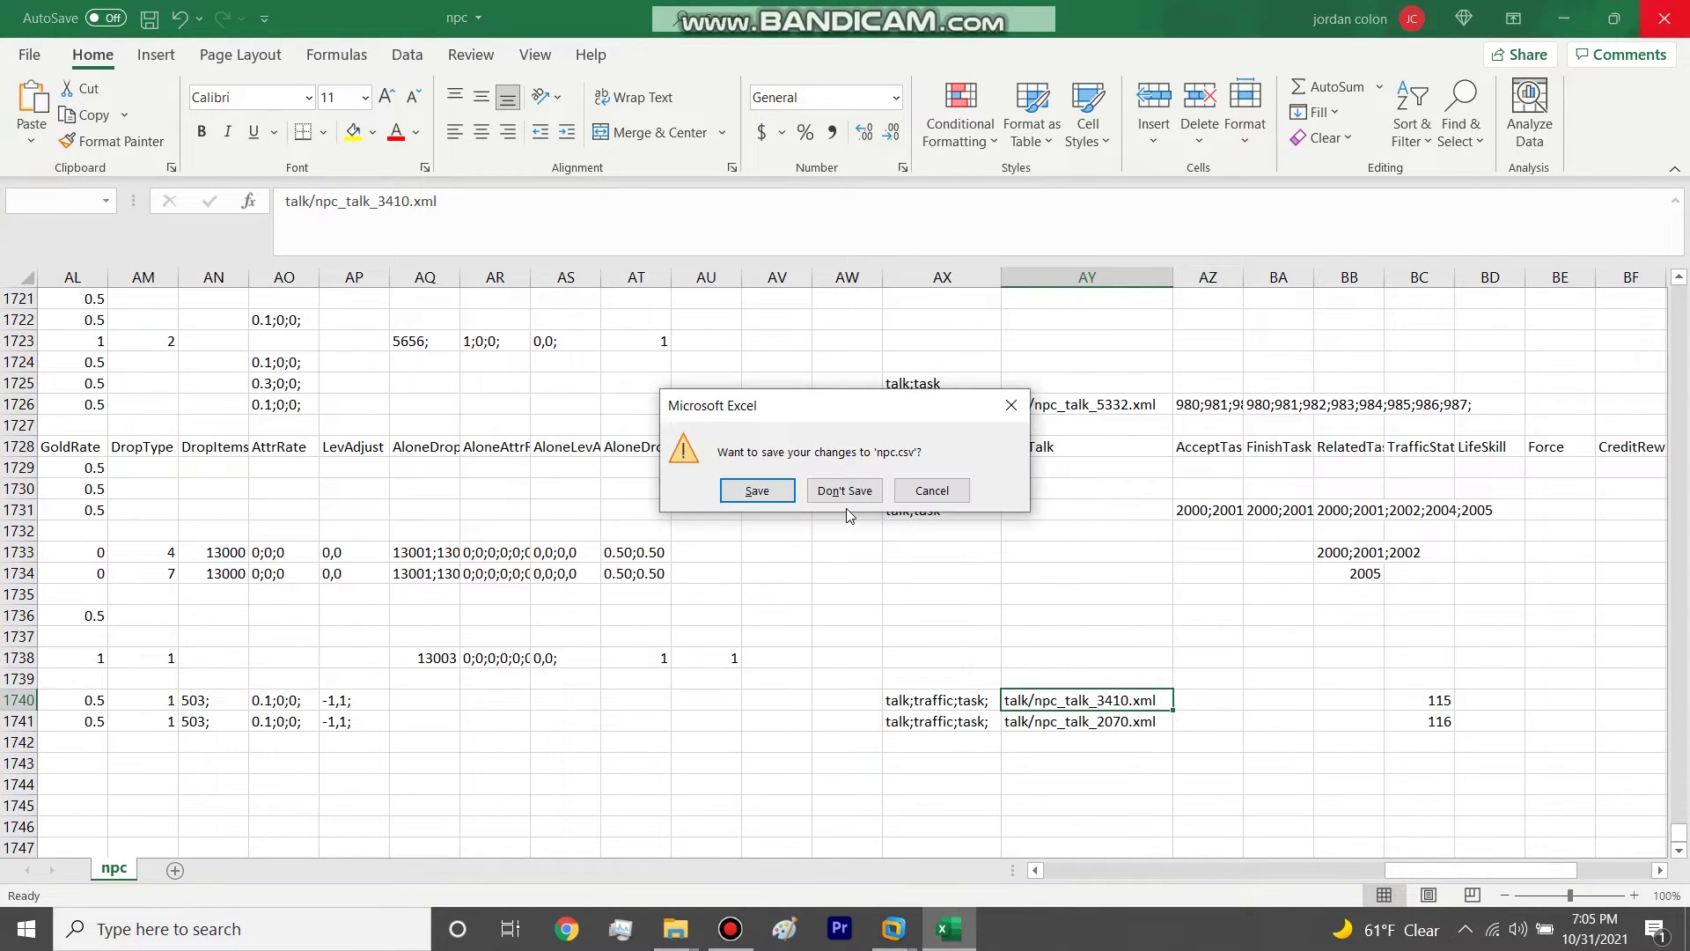
pyautogui.click(758, 490)
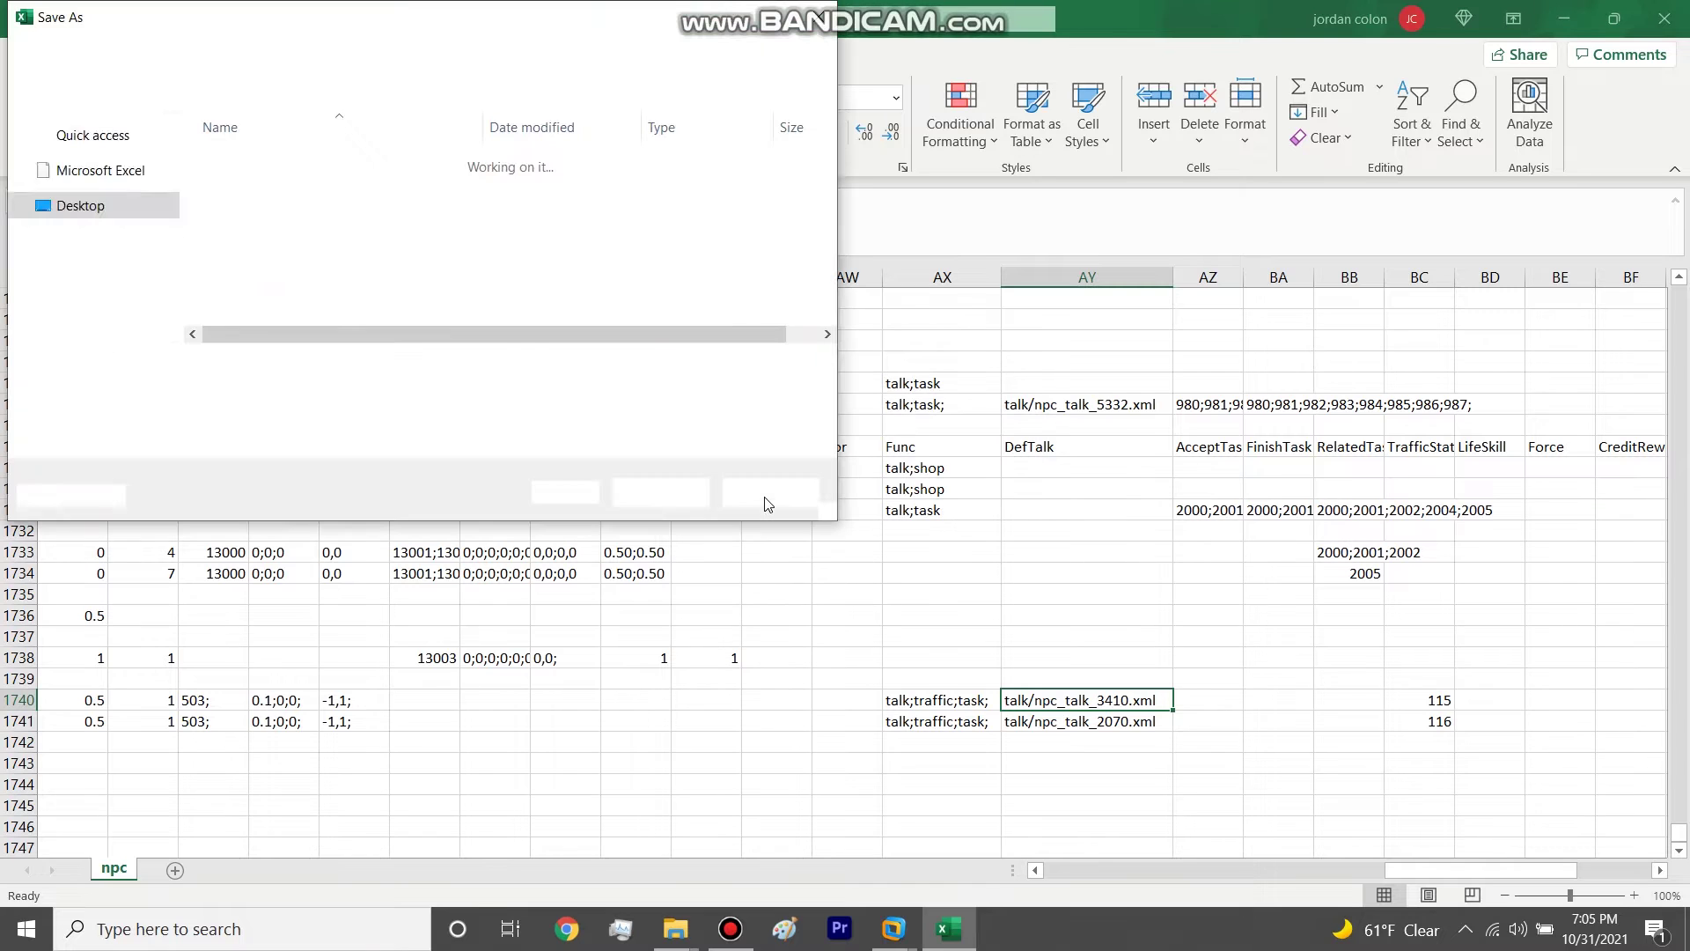
pyautogui.click(699, 493)
pyautogui.click(896, 466)
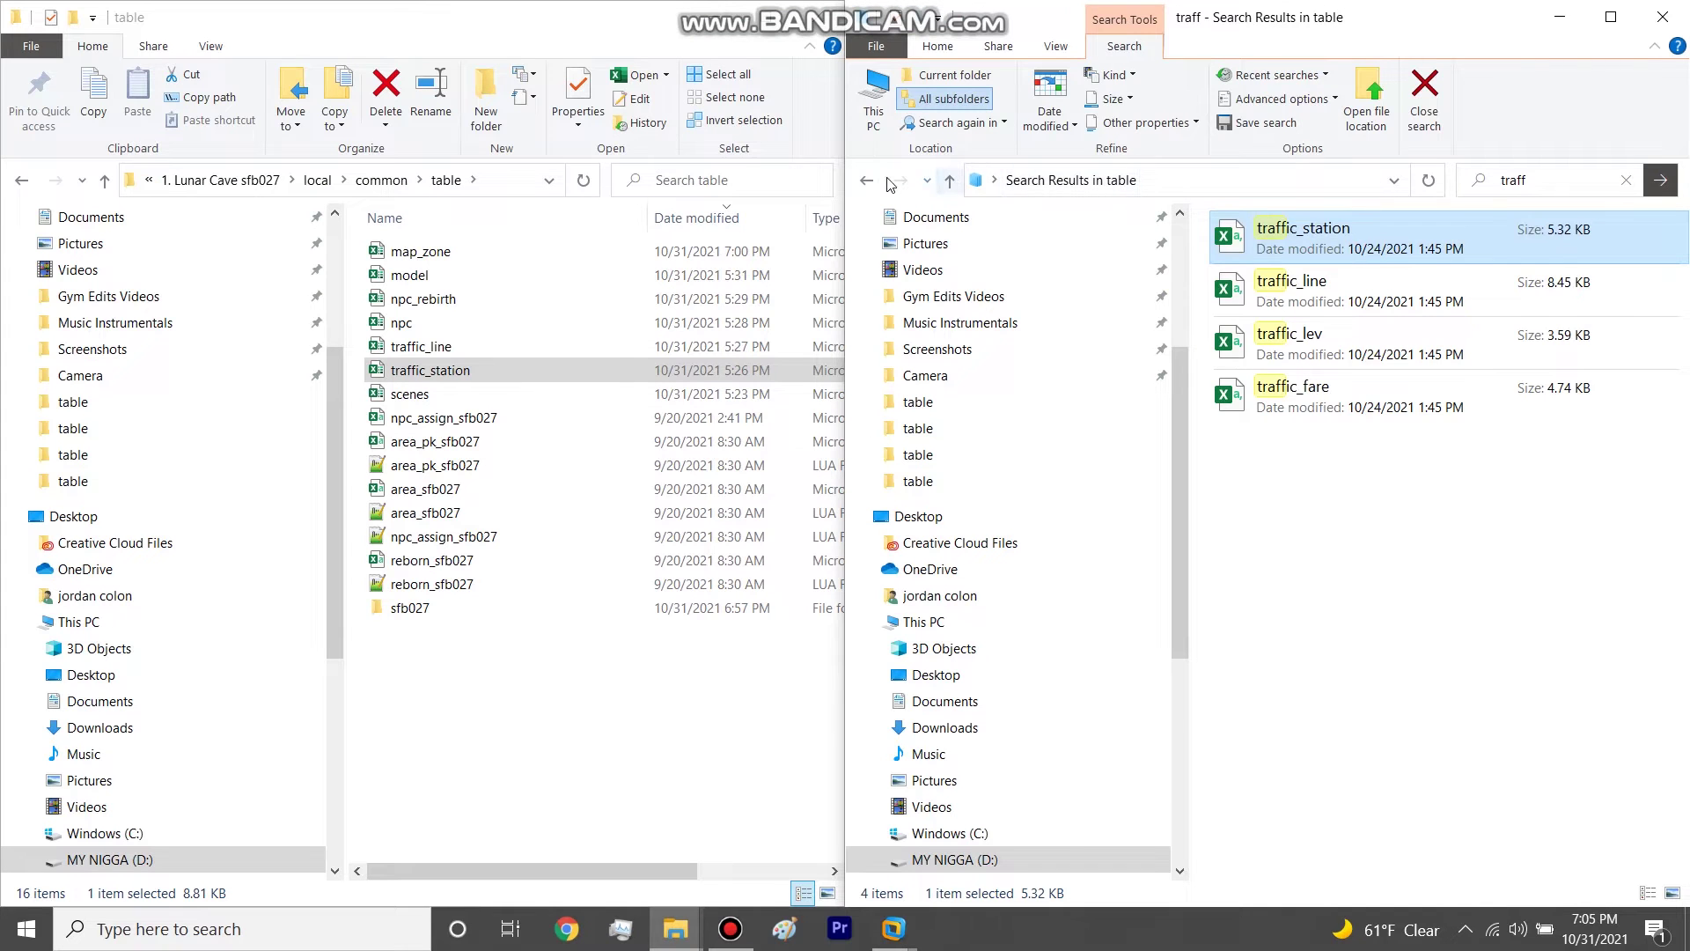
# Step: Copy npc_talk_3410 from the template's local/common/talk folder into the game_server talk folder, replacing the existing file
pyautogui.click(868, 181)
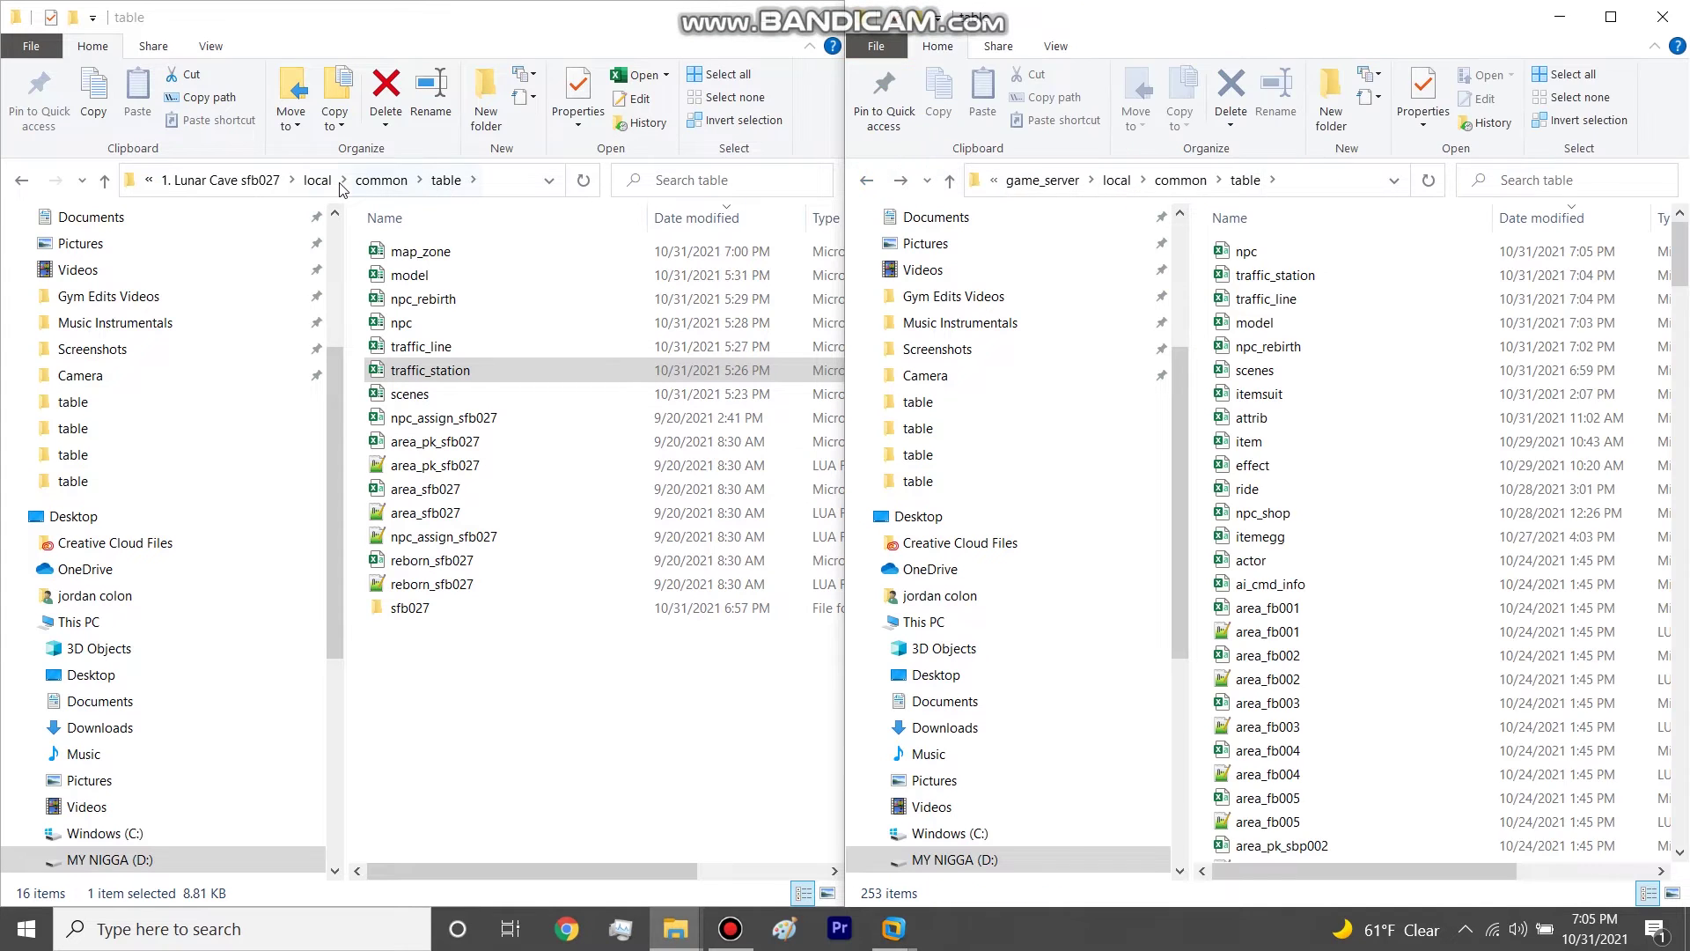
pyautogui.click(382, 180)
pyautogui.doubleClick(403, 276)
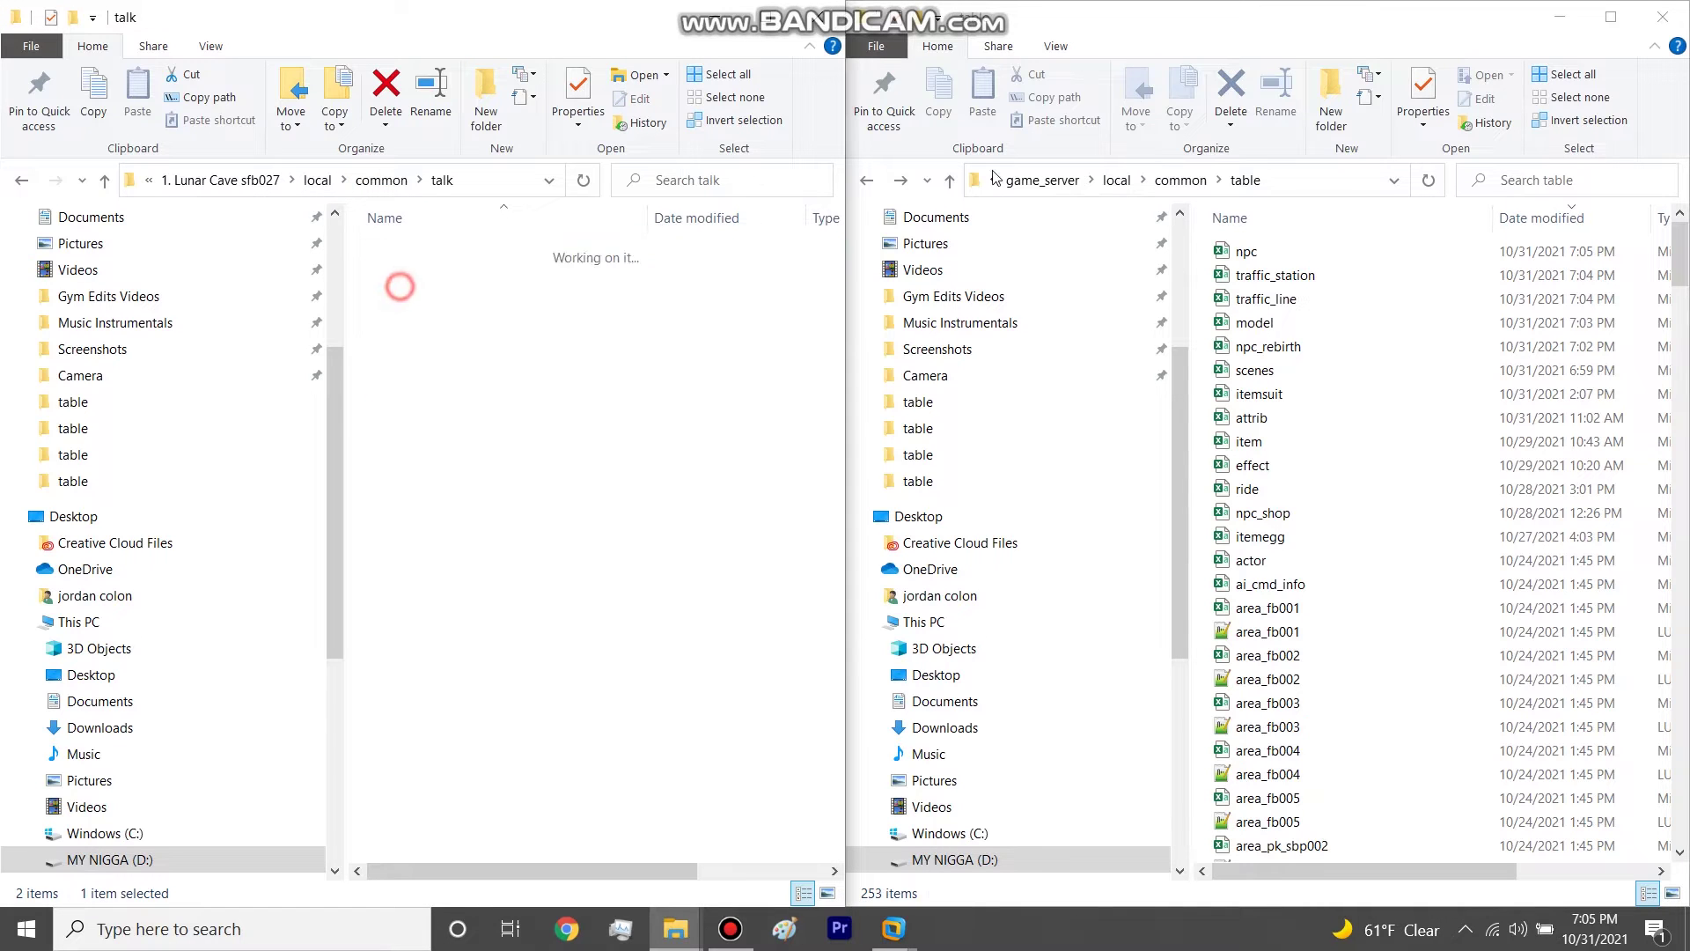
pyautogui.click(1180, 169)
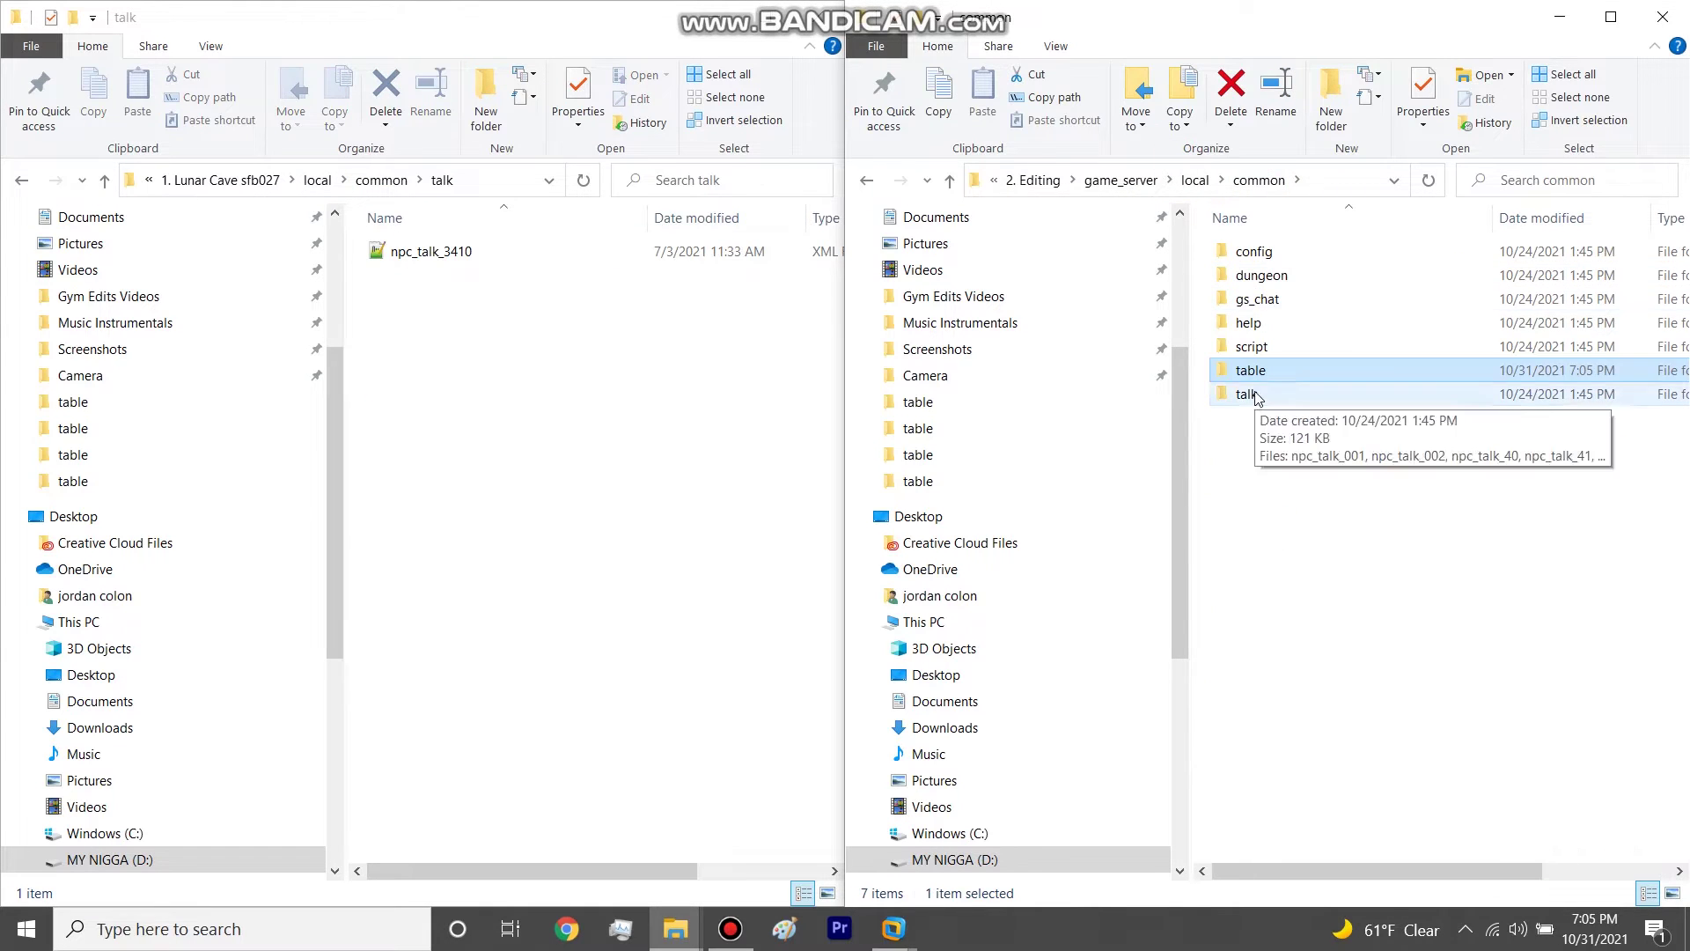
pyautogui.doubleClick(1252, 393)
pyautogui.click(495, 243)
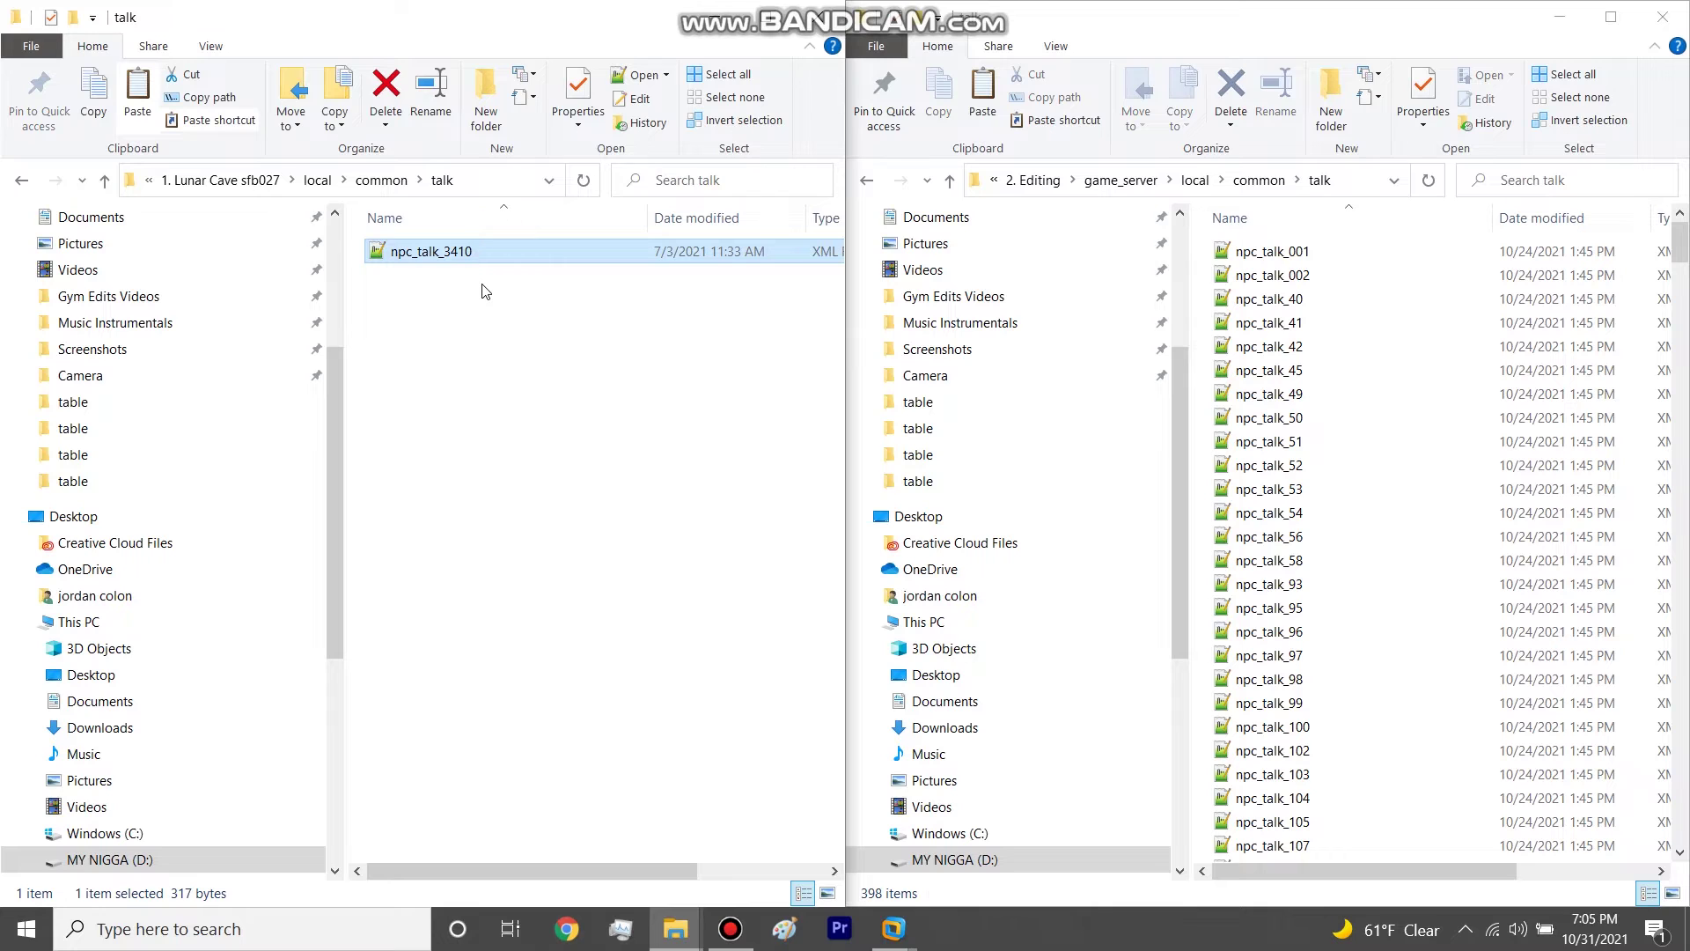
pyautogui.moveTo(480, 251); pyautogui.dragTo(1408, 301)
pyautogui.click(733, 379)
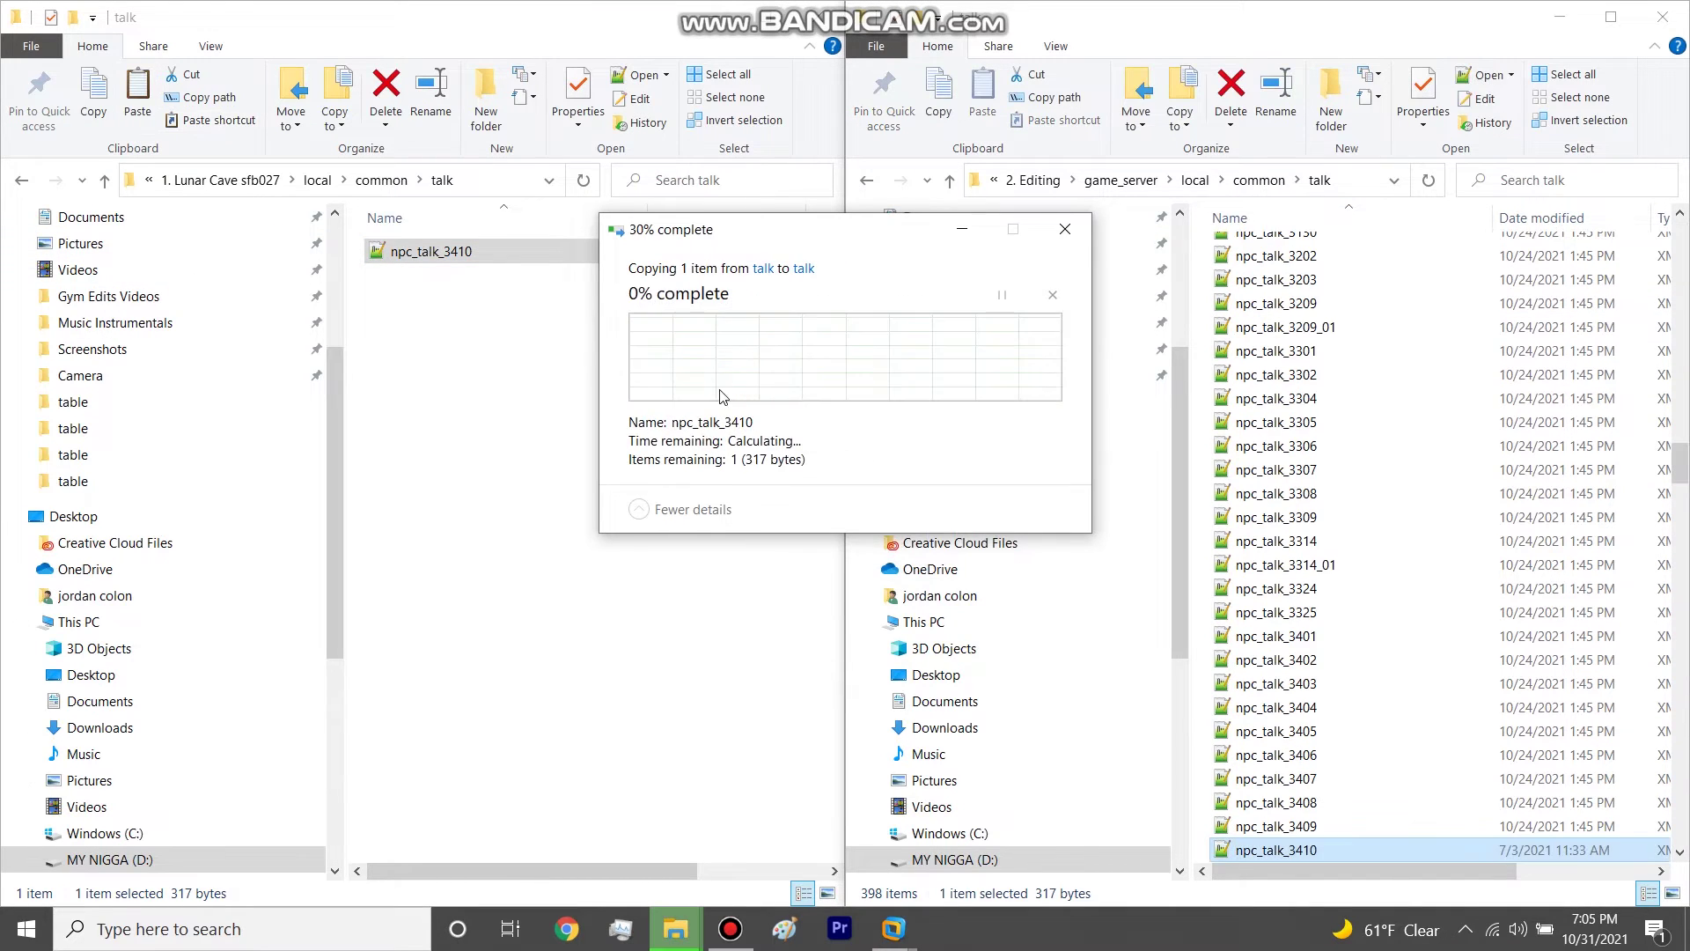
# Step: Copy the sfb027 folder from the template's root maps folder into the game_server maps folder and return both windows to their root folders
pyautogui.click(380, 197)
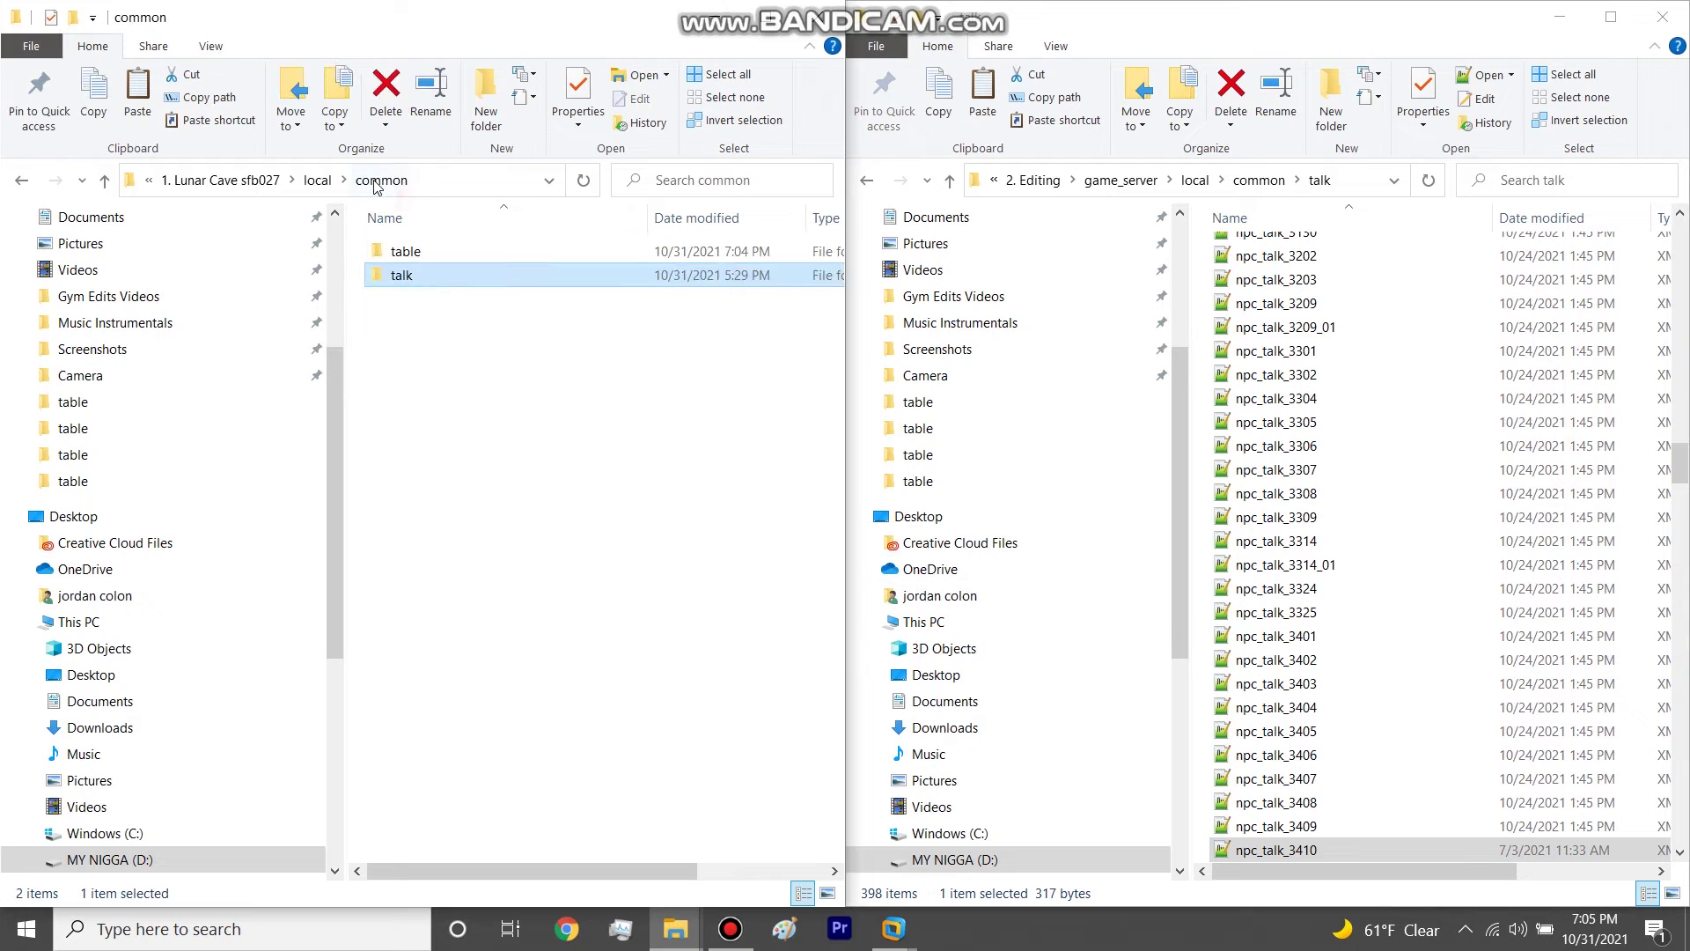
pyautogui.click(317, 179)
pyautogui.doubleClick(407, 273)
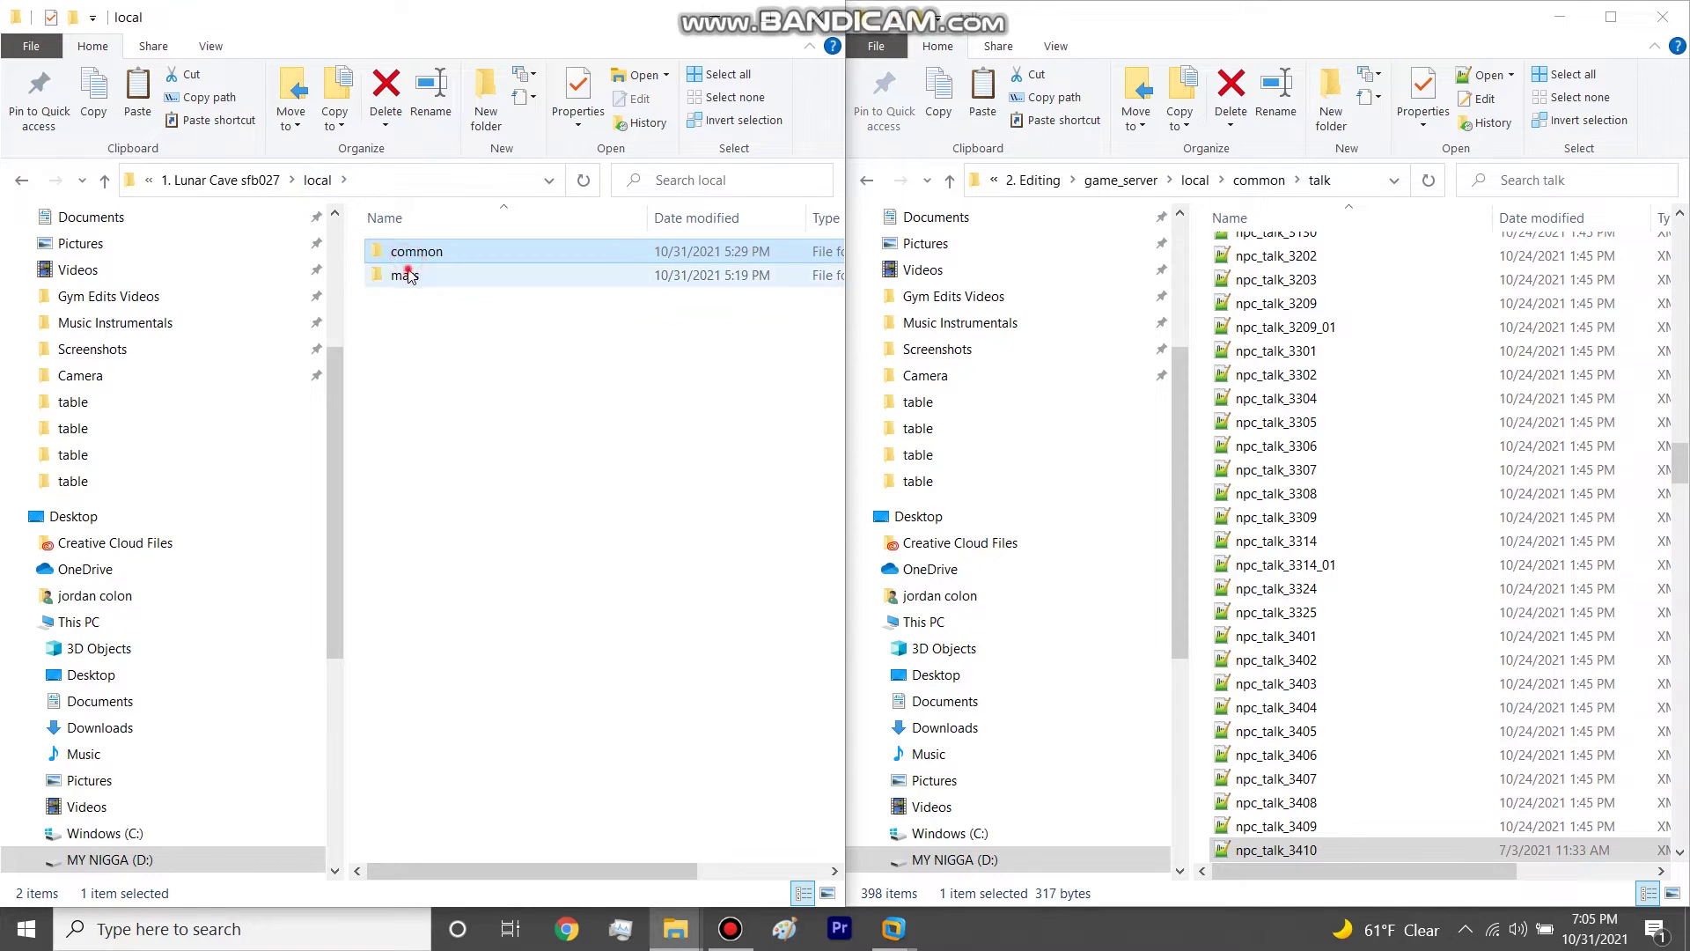
pyautogui.click(317, 180)
pyautogui.click(247, 179)
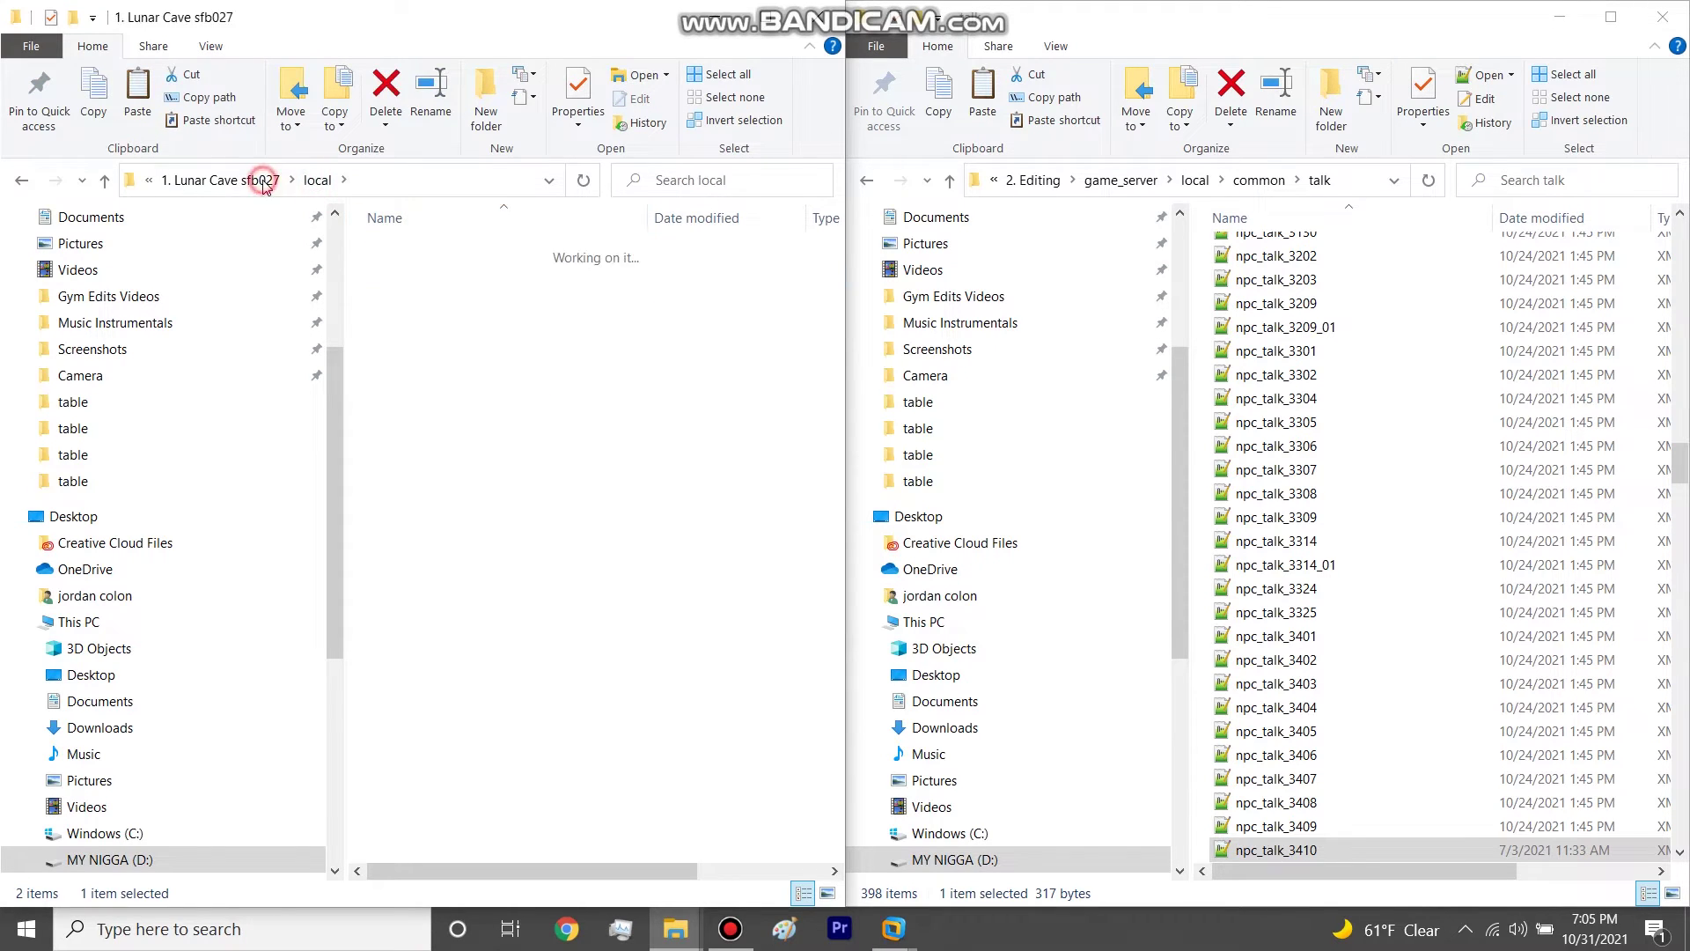
pyautogui.click(1131, 180)
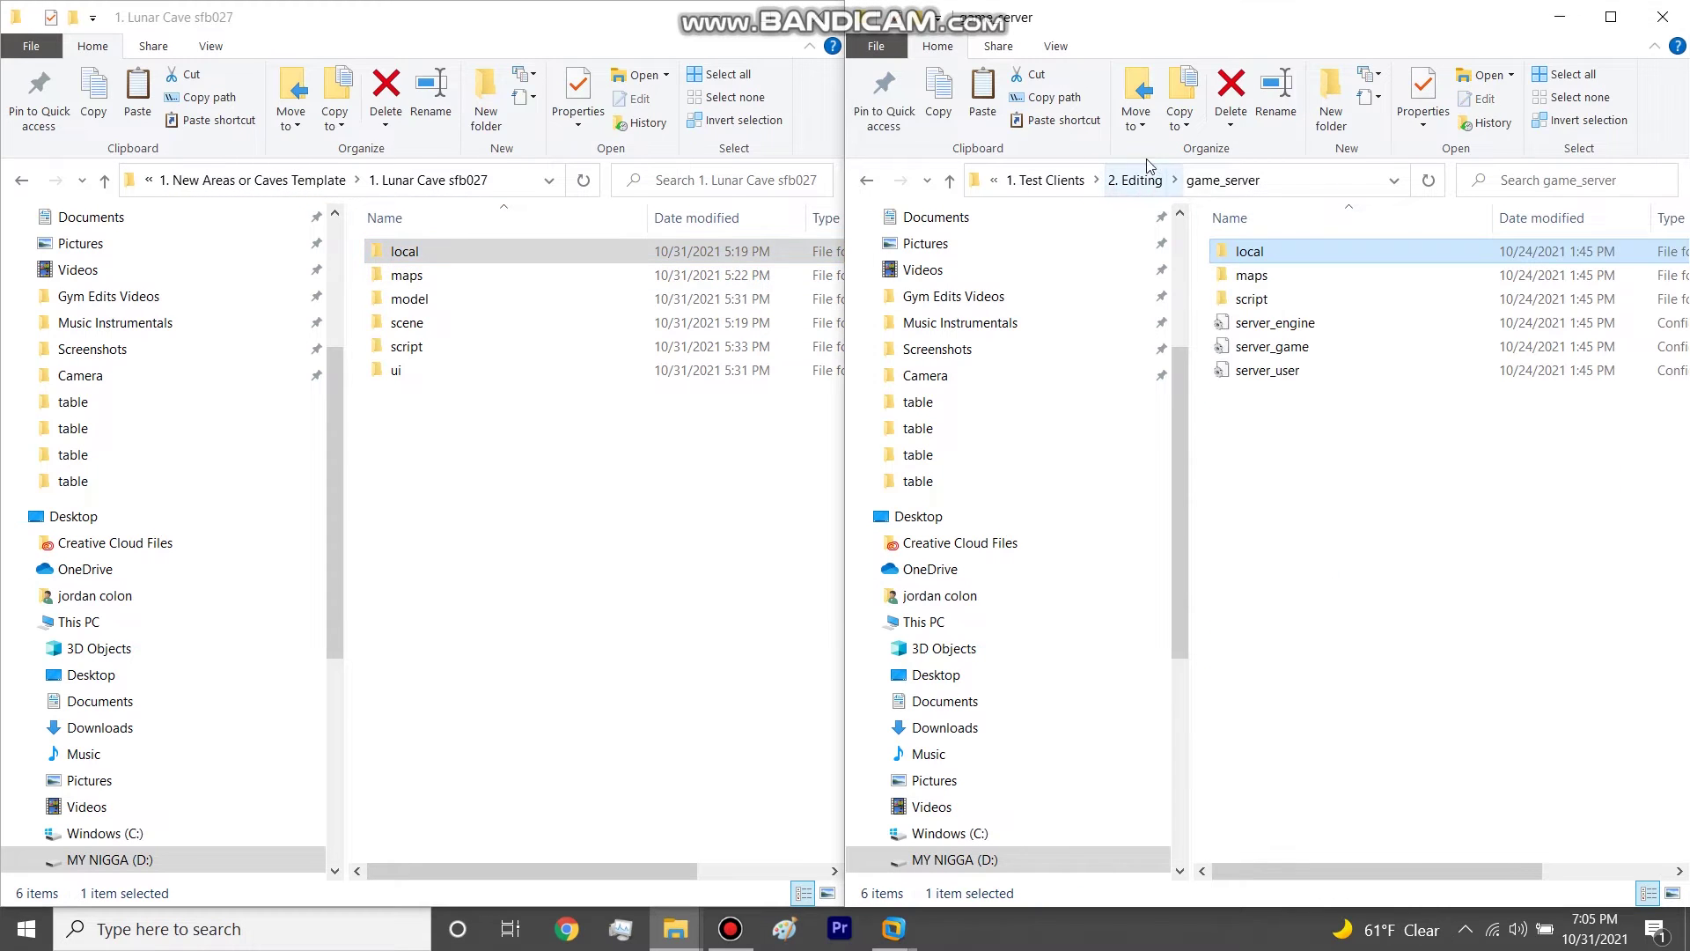
pyautogui.doubleClick(1249, 276)
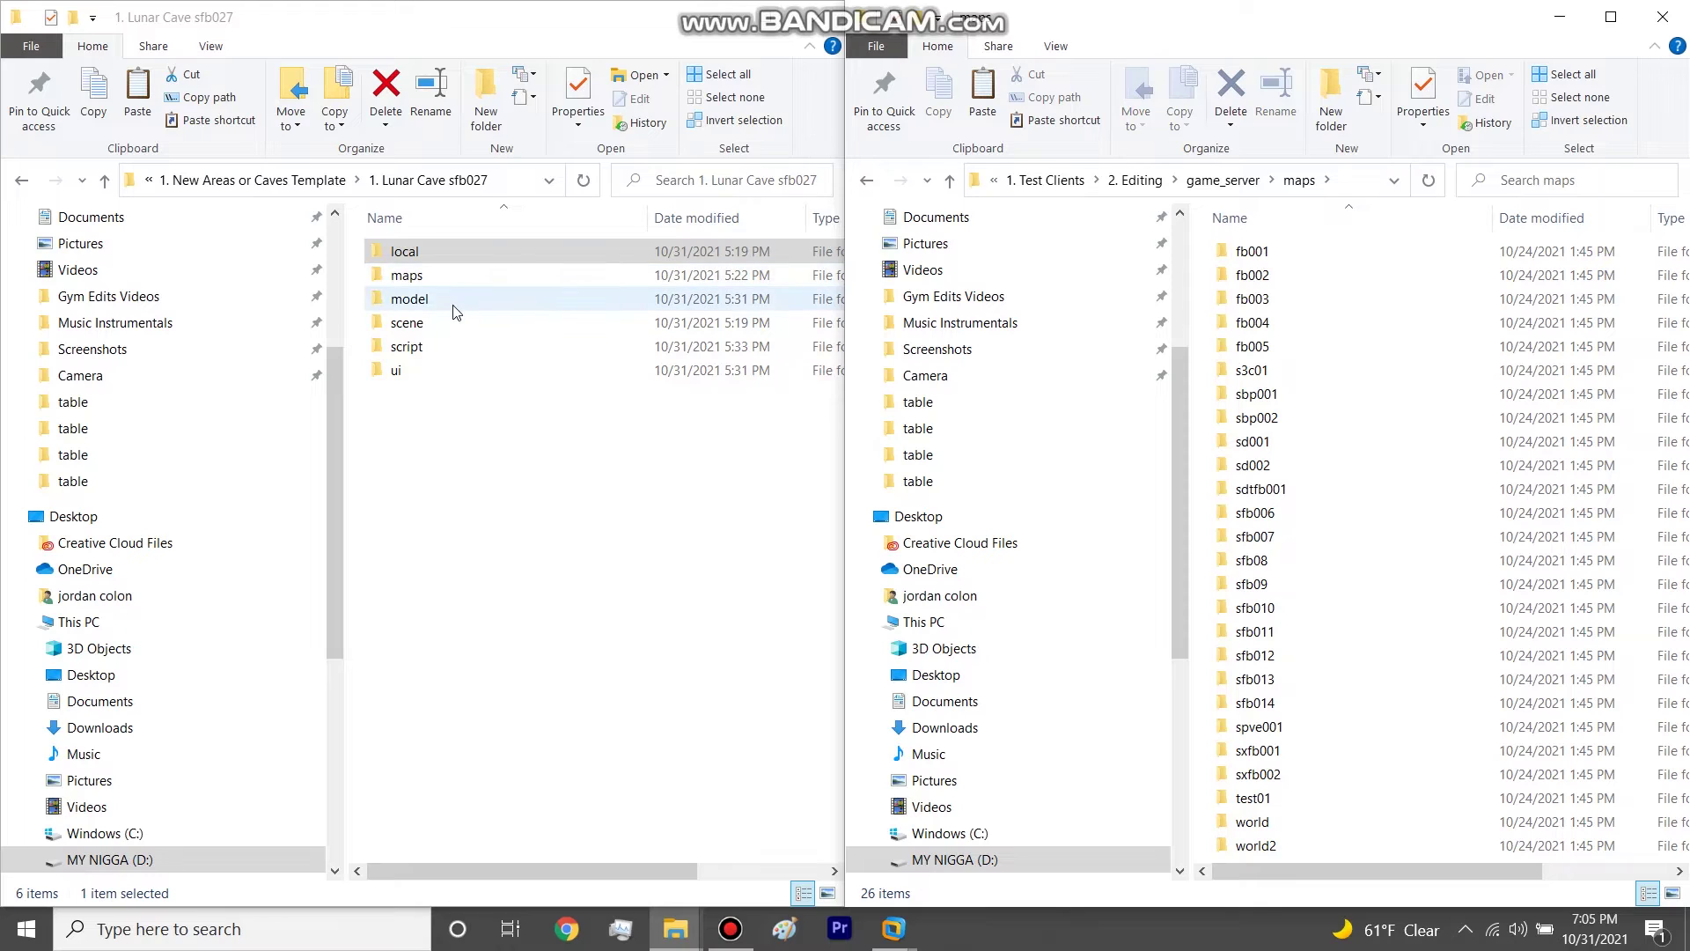
pyautogui.doubleClick(426, 275)
pyautogui.click(402, 253)
pyautogui.moveTo(806, 261); pyautogui.dragTo(1208, 253)
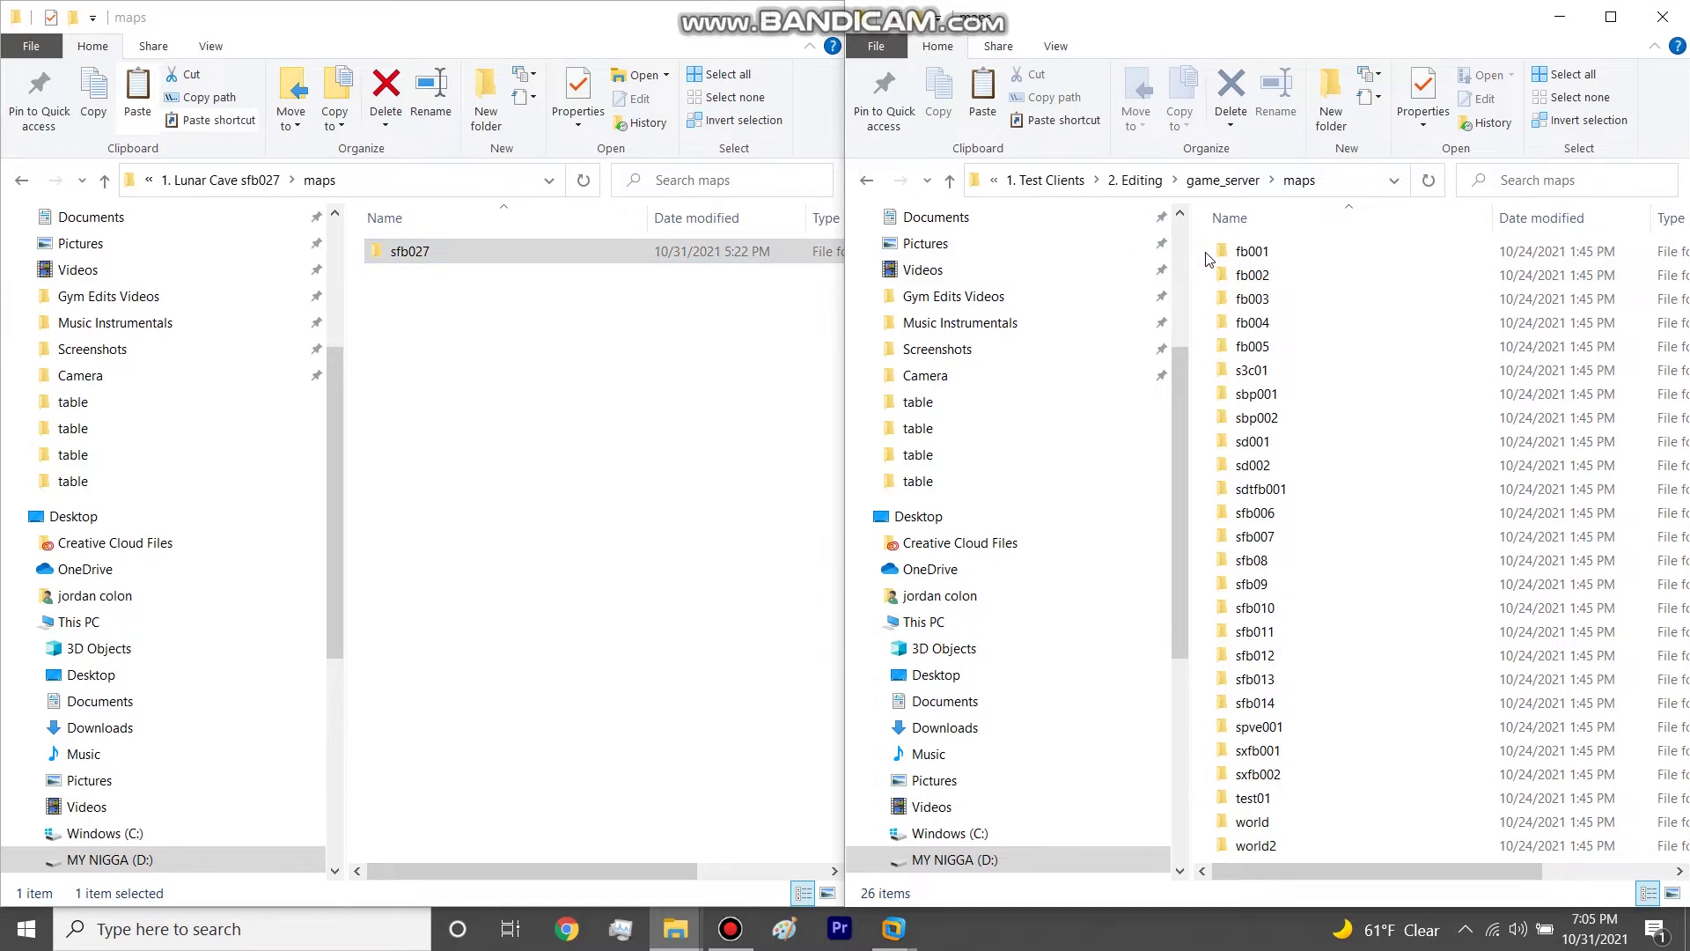
pyautogui.click(1224, 182)
pyautogui.click(262, 187)
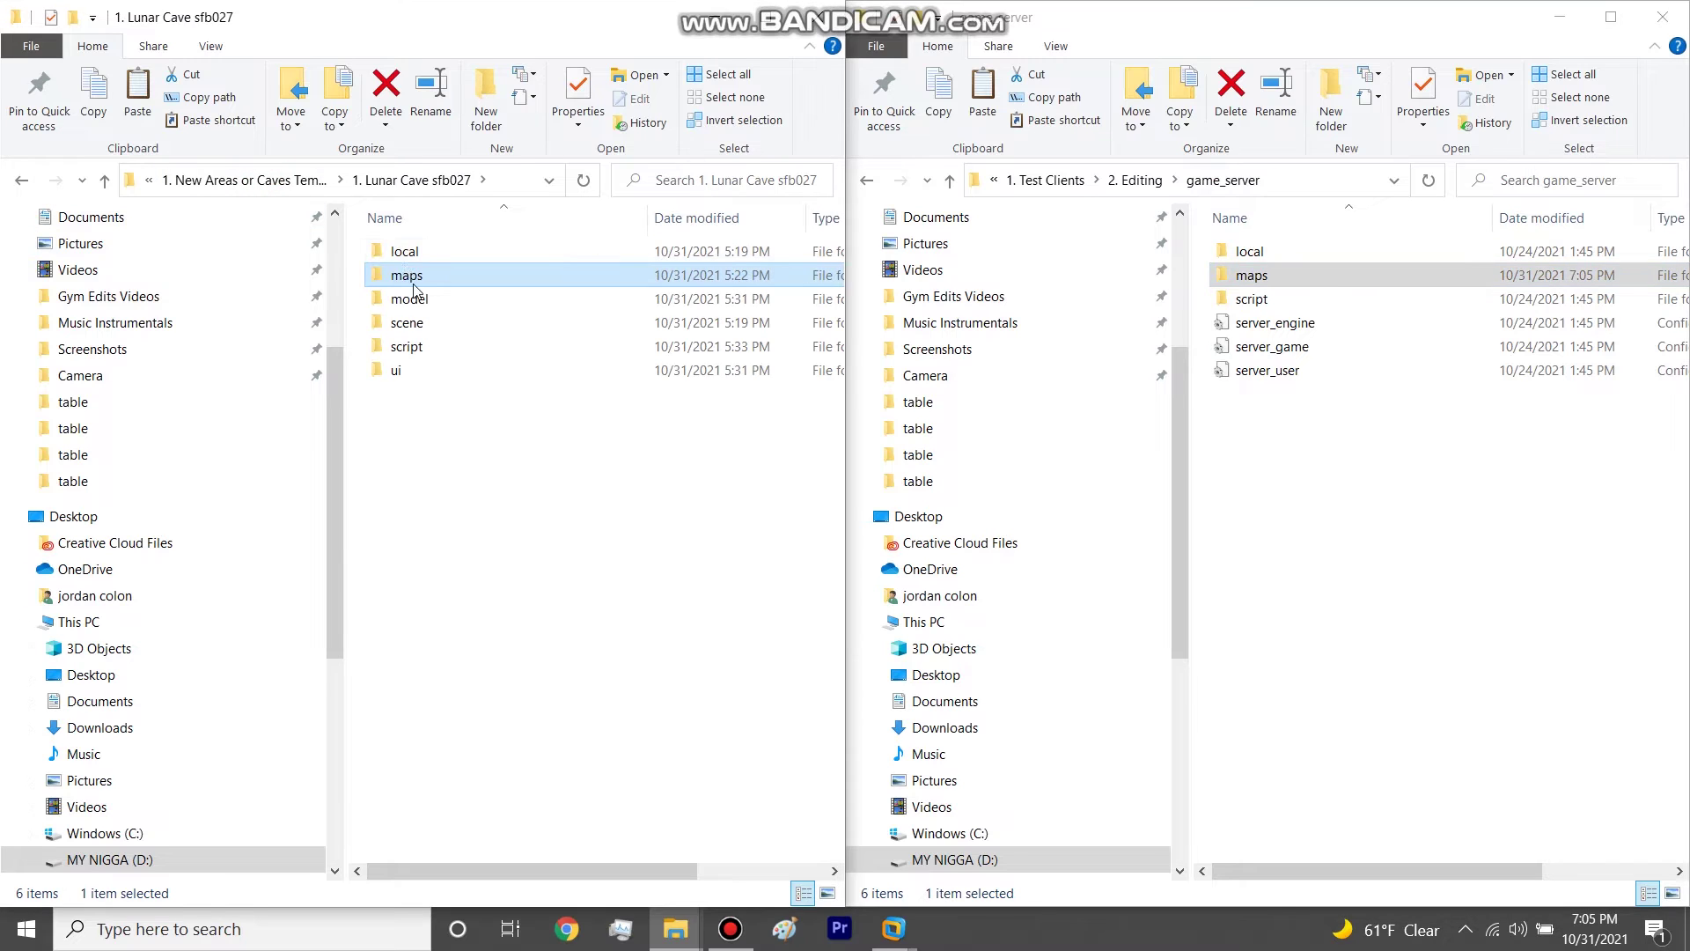
pyautogui.click(730, 929)
pyautogui.click(788, 700)
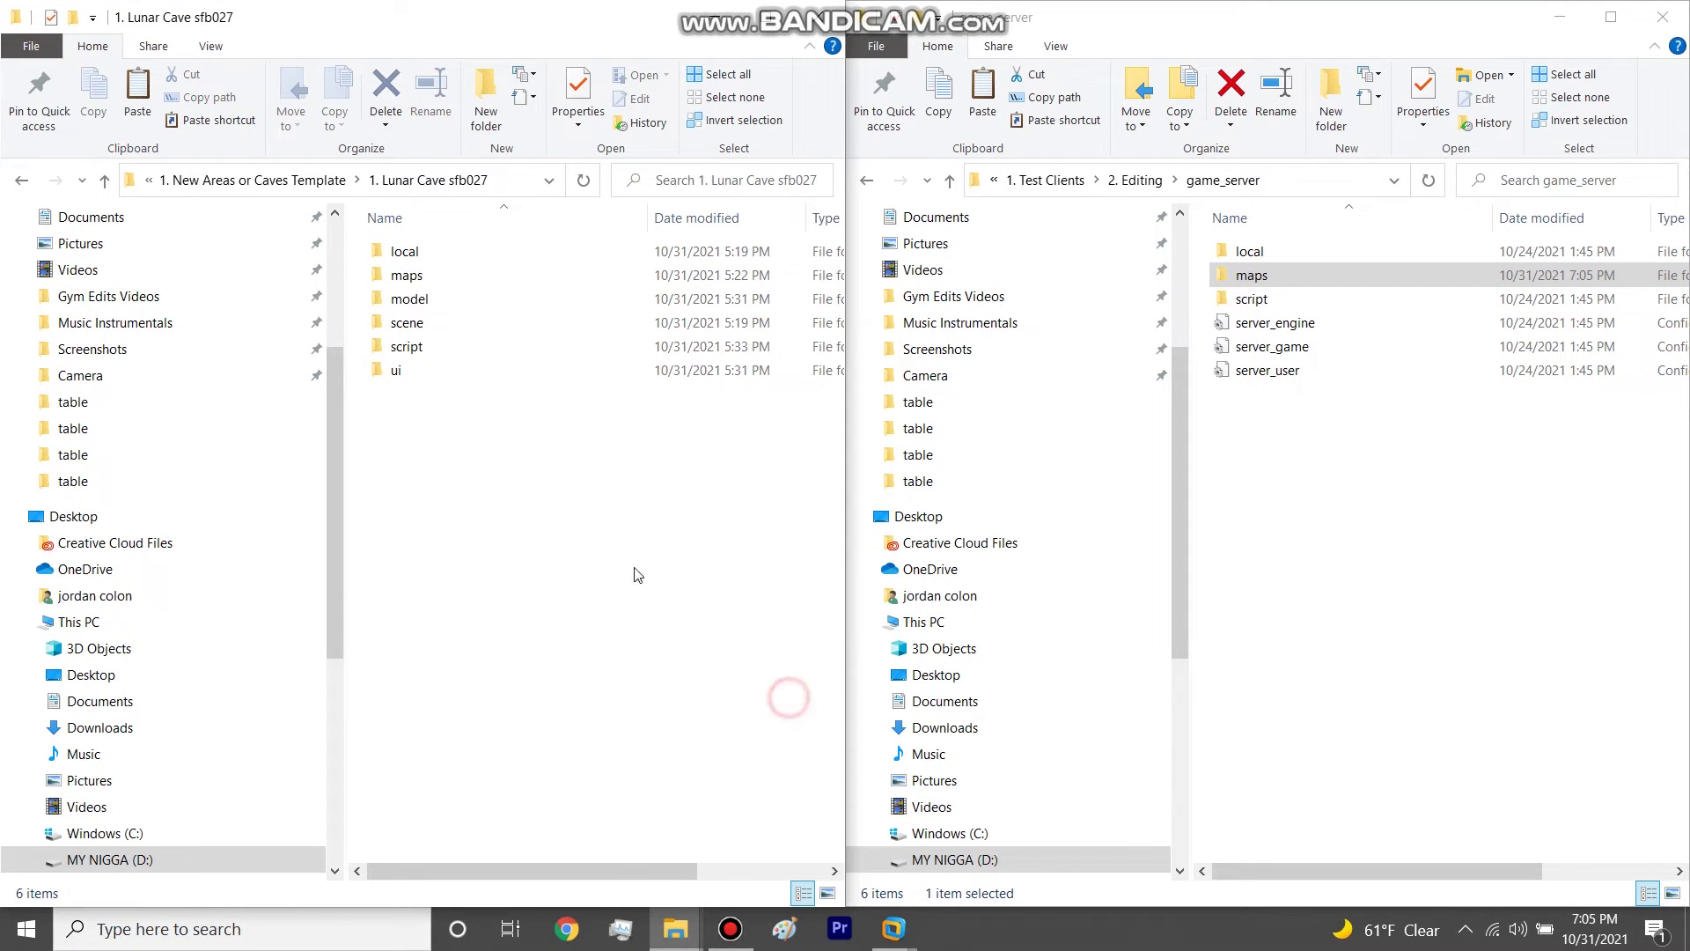
# Step: Copy snpc_dk001.eva from the template's model/actor folder into the client's model/actor folder, replacing the existing file
pyautogui.doubleClick(453, 300)
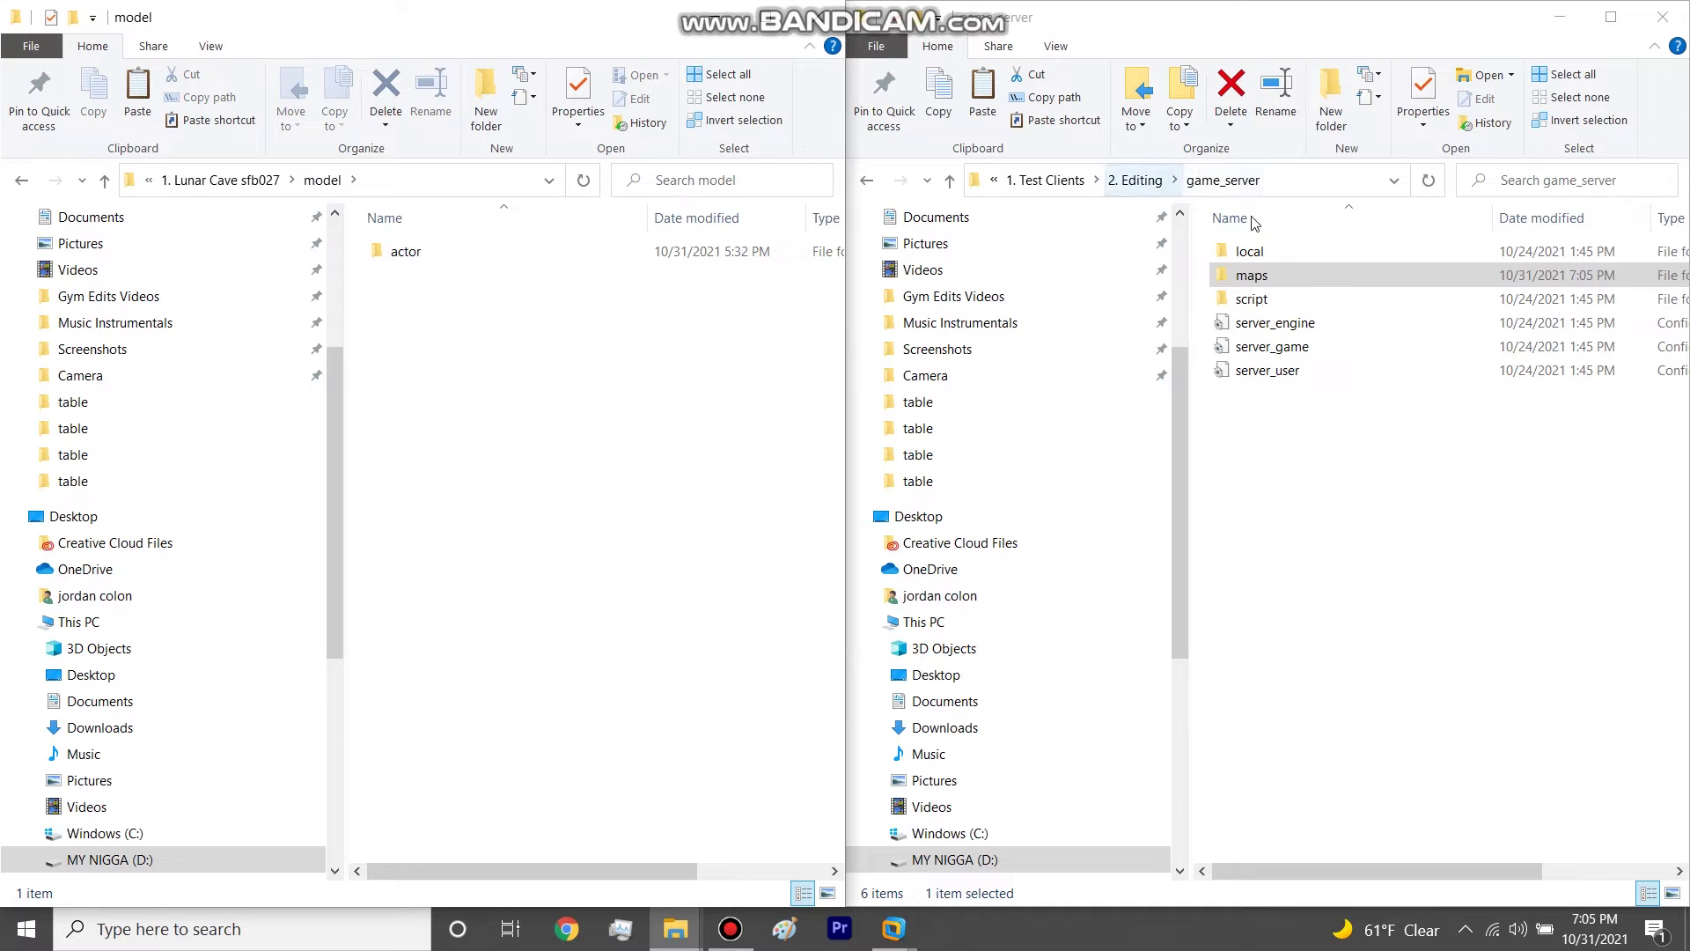
pyautogui.click(1153, 186)
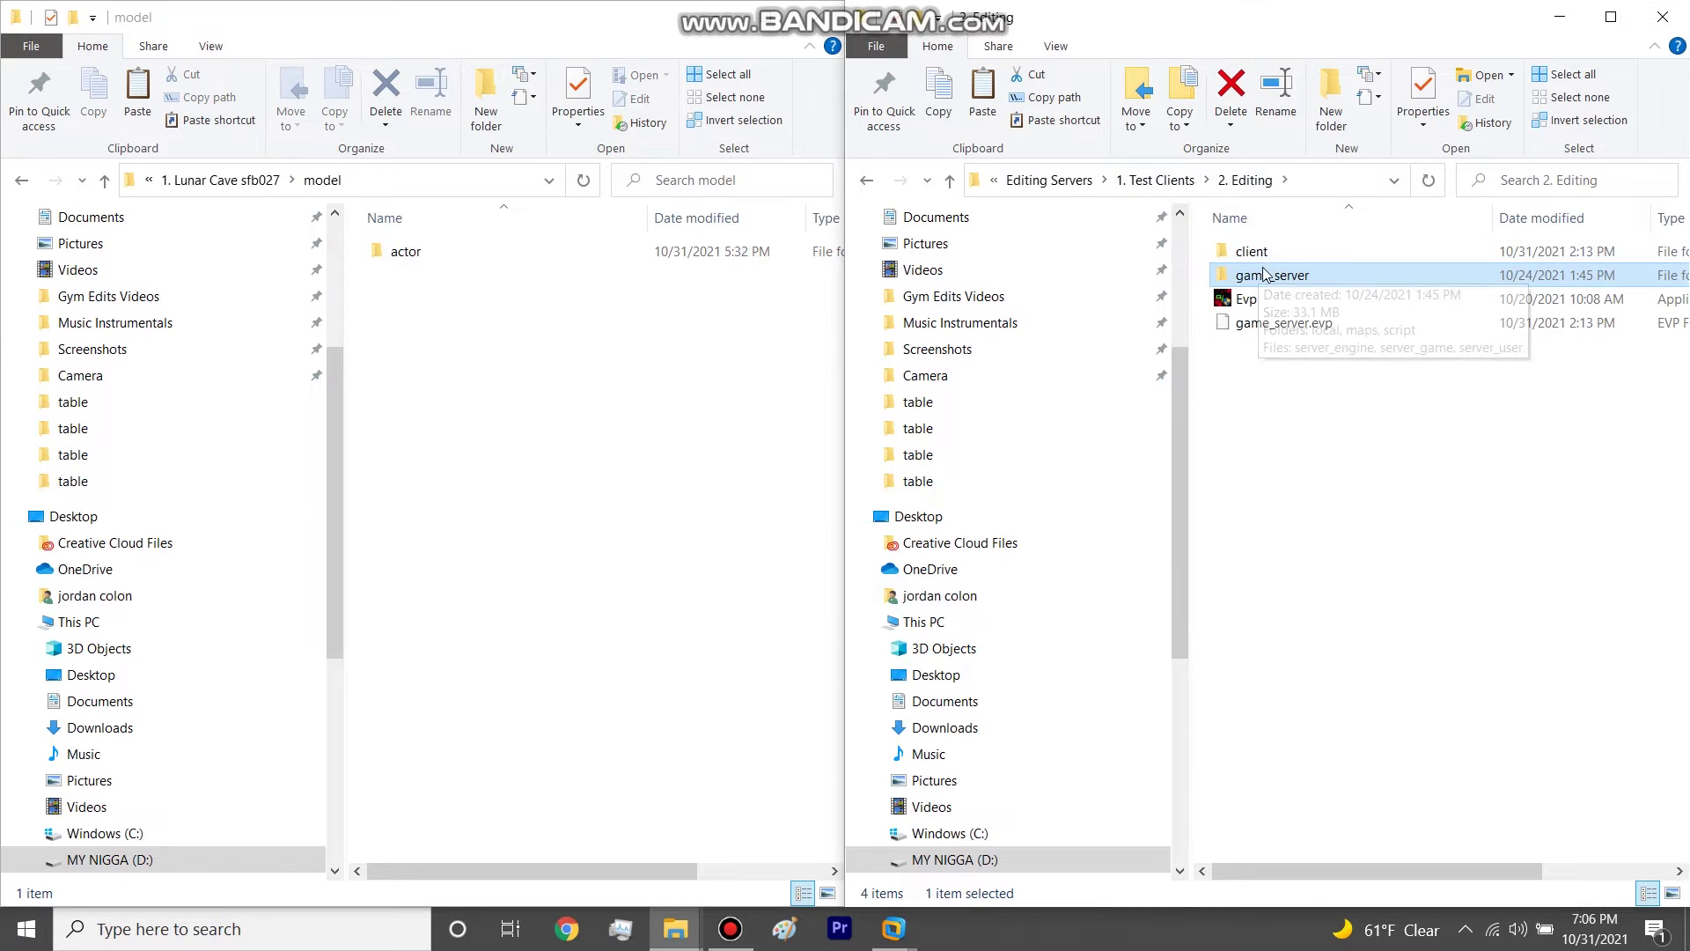
pyautogui.doubleClick(1250, 276)
pyautogui.click(1142, 183)
pyautogui.doubleClick(1254, 252)
pyautogui.doubleClick(1254, 346)
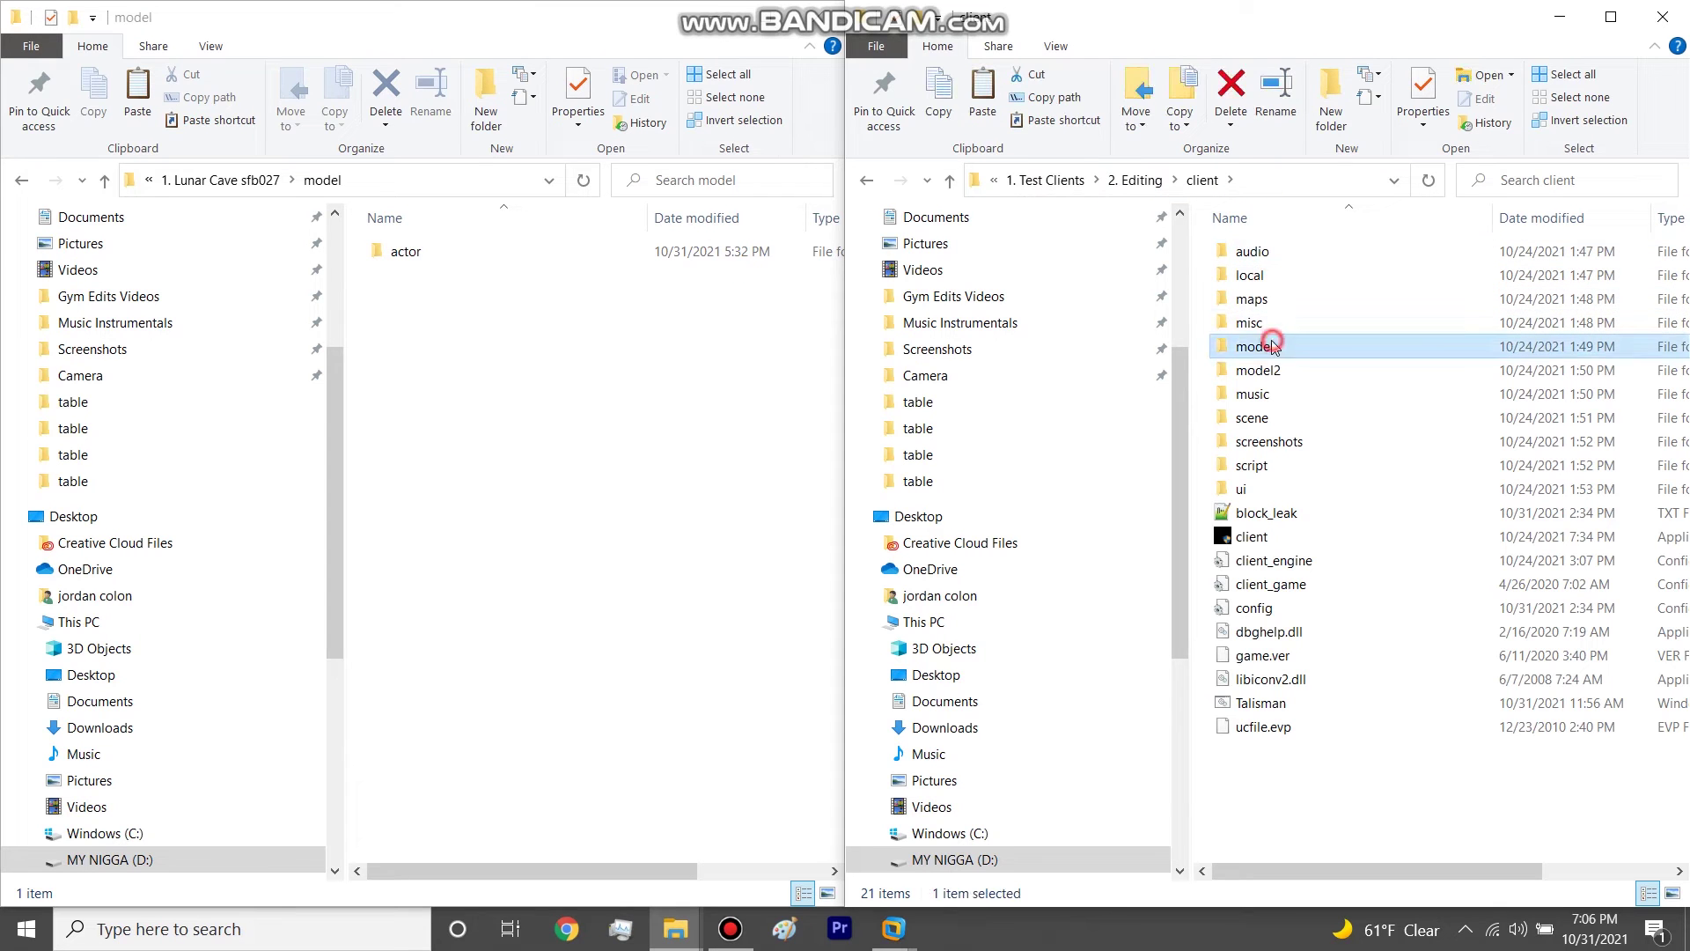
pyautogui.doubleClick(1252, 251)
pyautogui.doubleClick(437, 251)
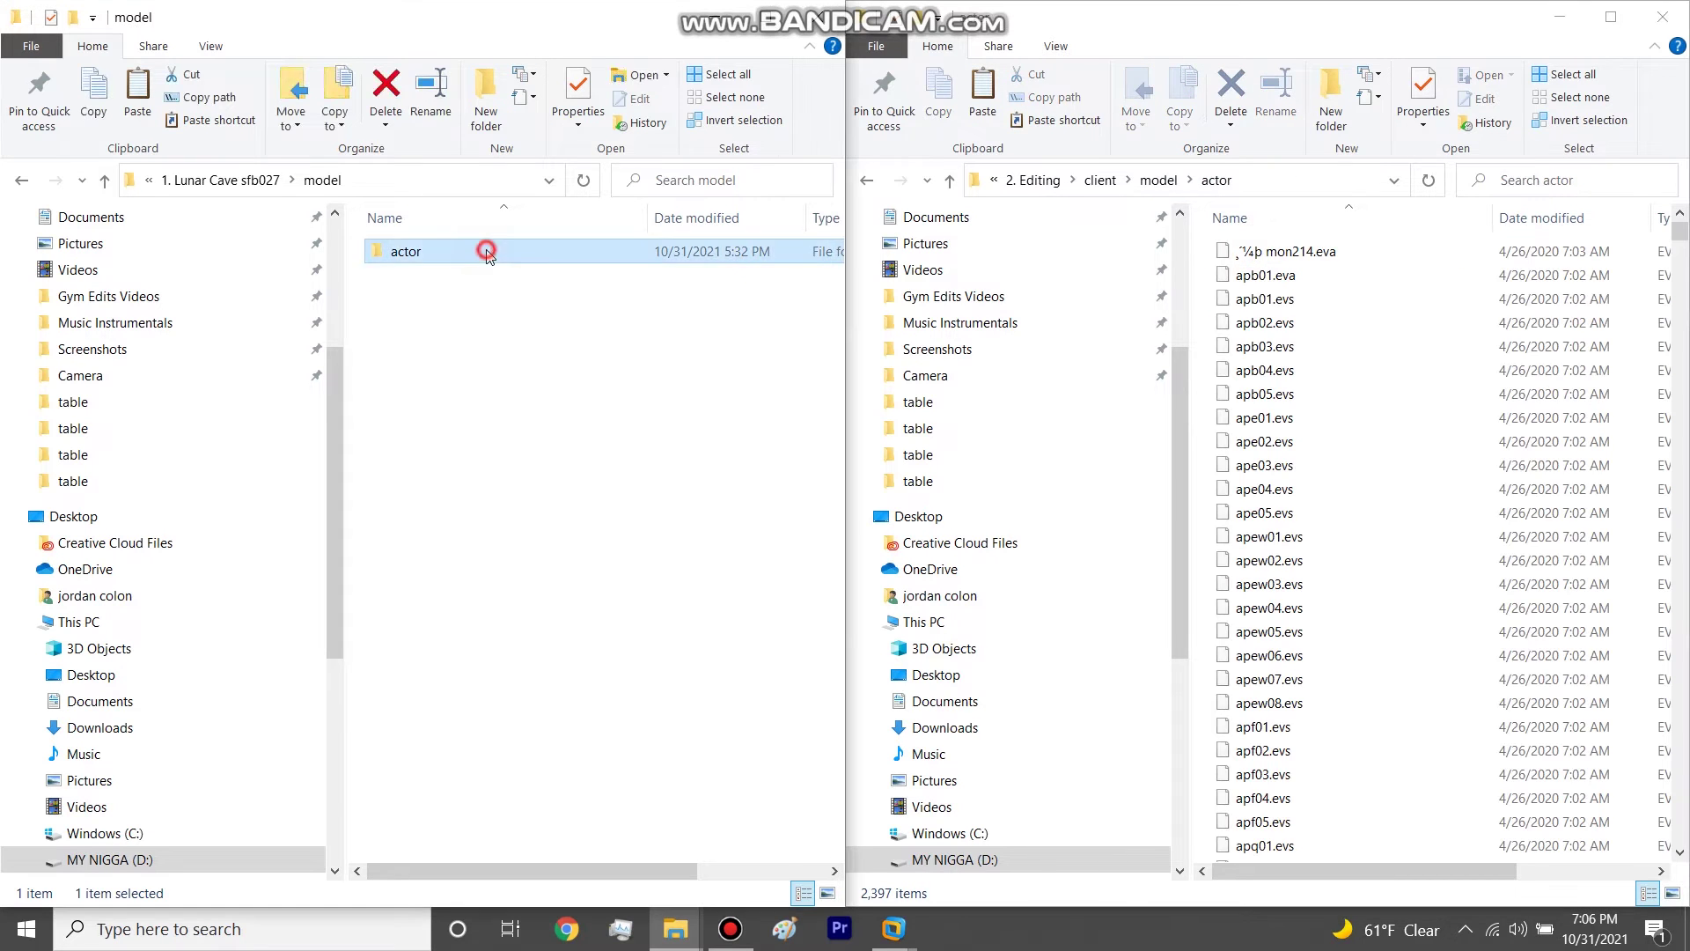
pyautogui.click(426, 255)
pyautogui.click(1209, 262)
pyautogui.hotkey('ctrl', 'v')
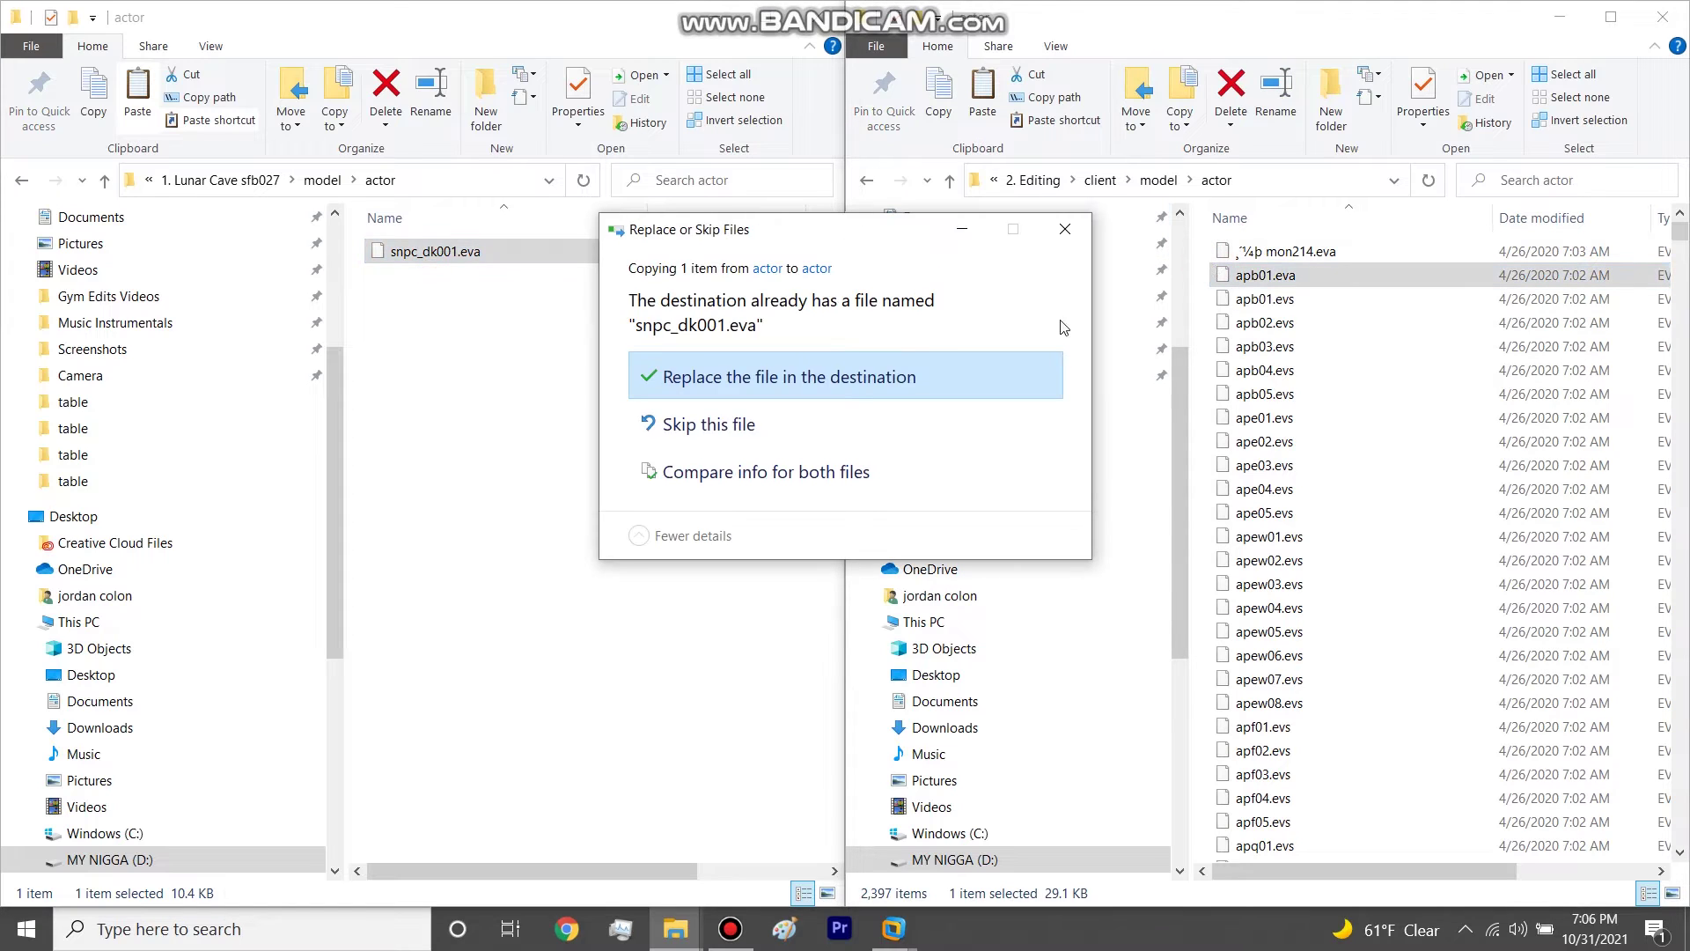
pyautogui.click(881, 373)
# Step: Look into the template's ui folder, then copy npclocation_sfb027 from the template's script folder into the client's script folder
pyautogui.click(1155, 182)
pyautogui.click(1195, 180)
pyautogui.click(322, 180)
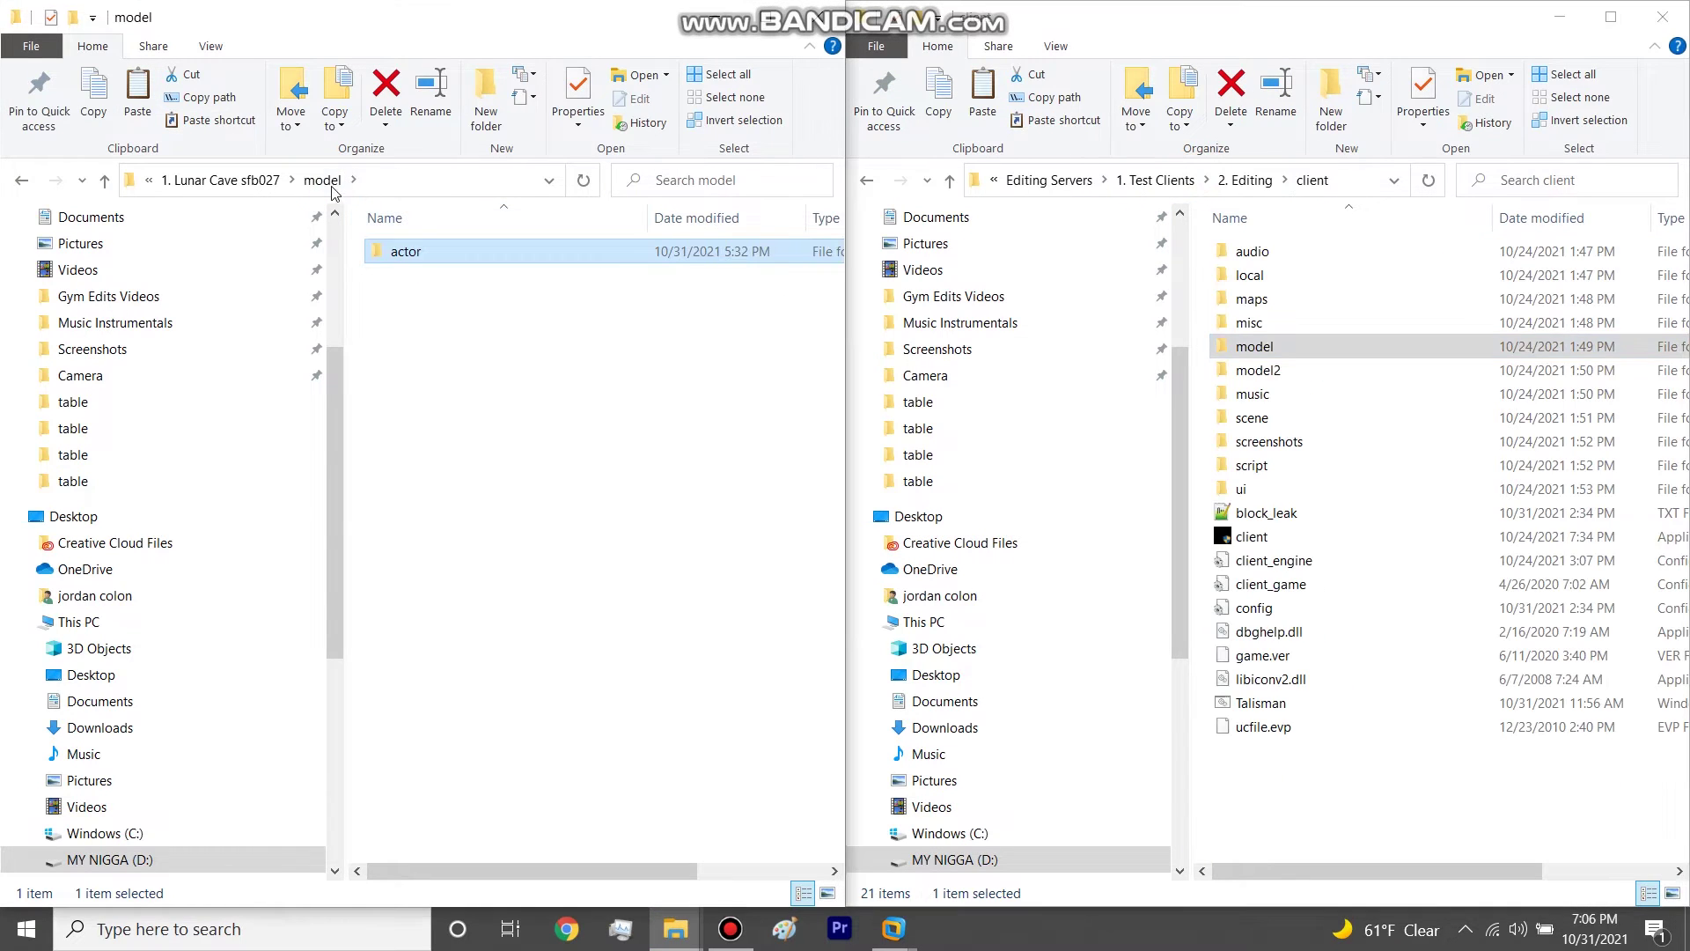
pyautogui.click(220, 180)
pyautogui.doubleClick(416, 376)
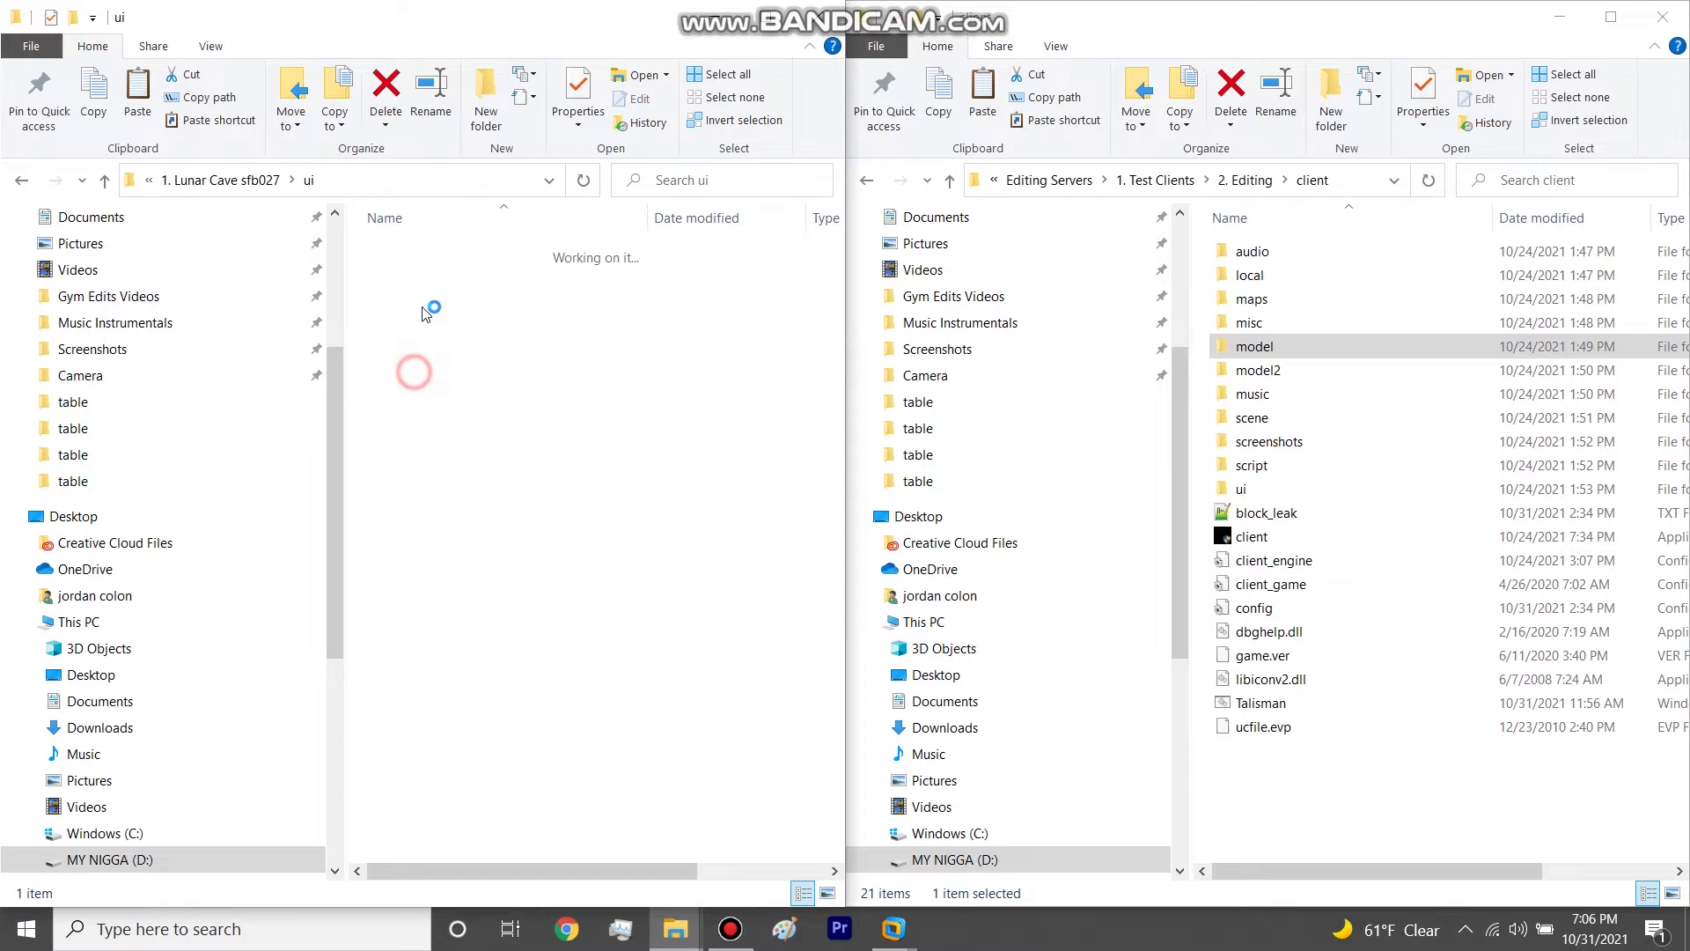
pyautogui.doubleClick(414, 253)
pyautogui.click(260, 181)
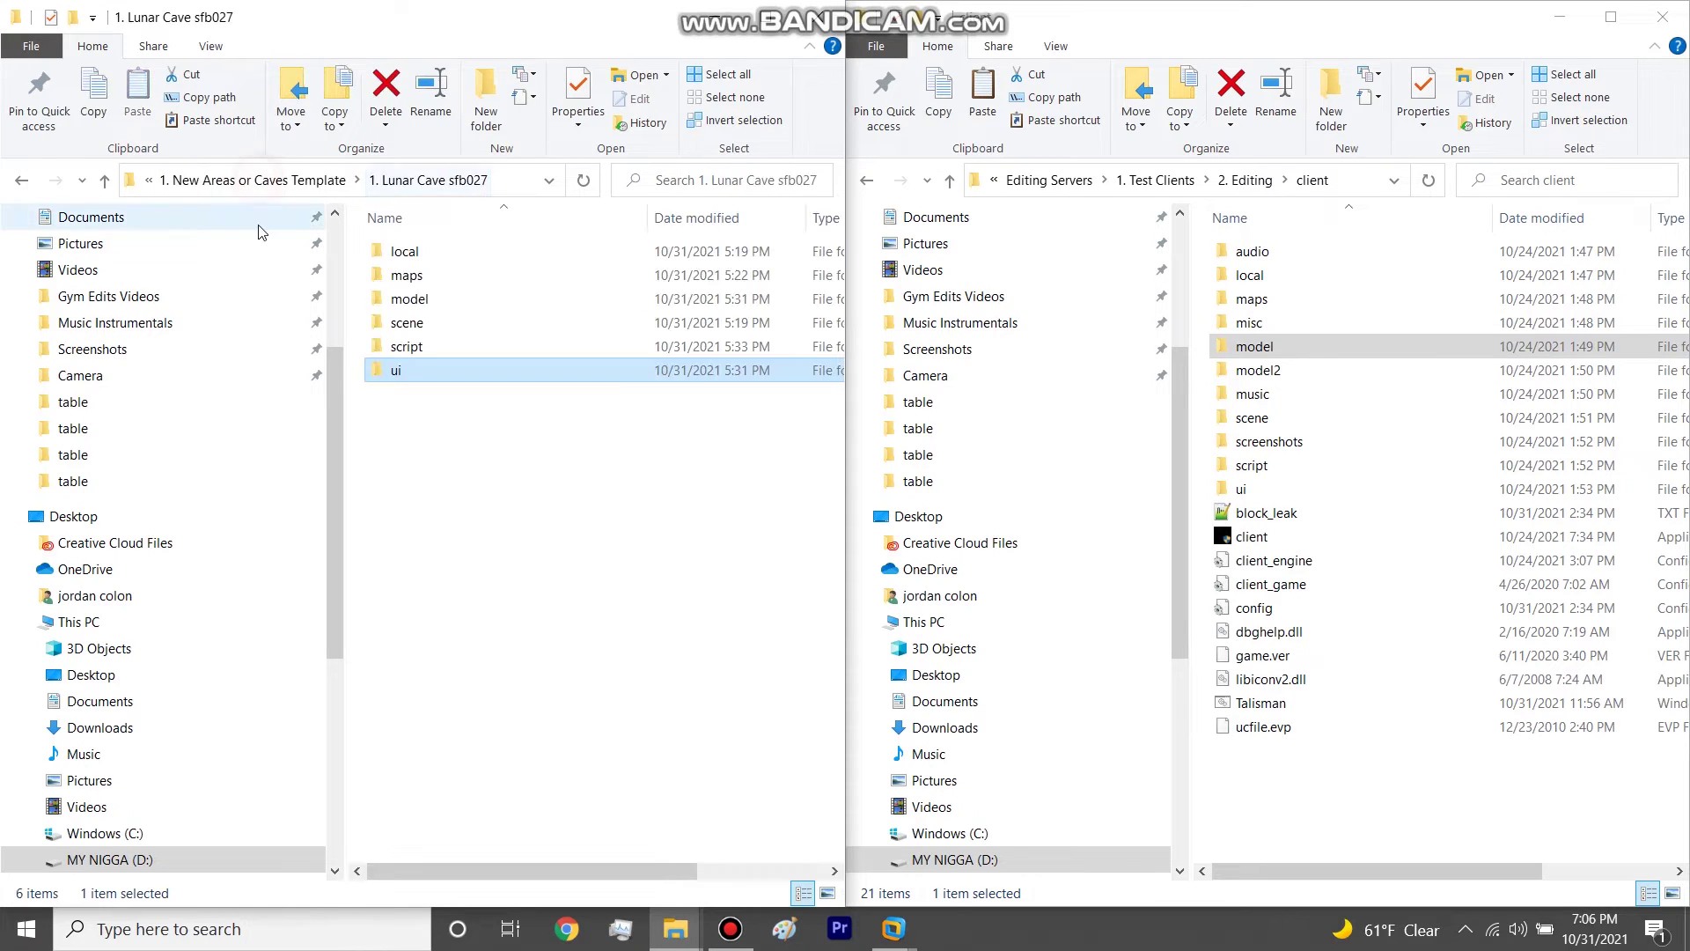
pyautogui.doubleClick(1302, 467)
pyautogui.doubleClick(444, 347)
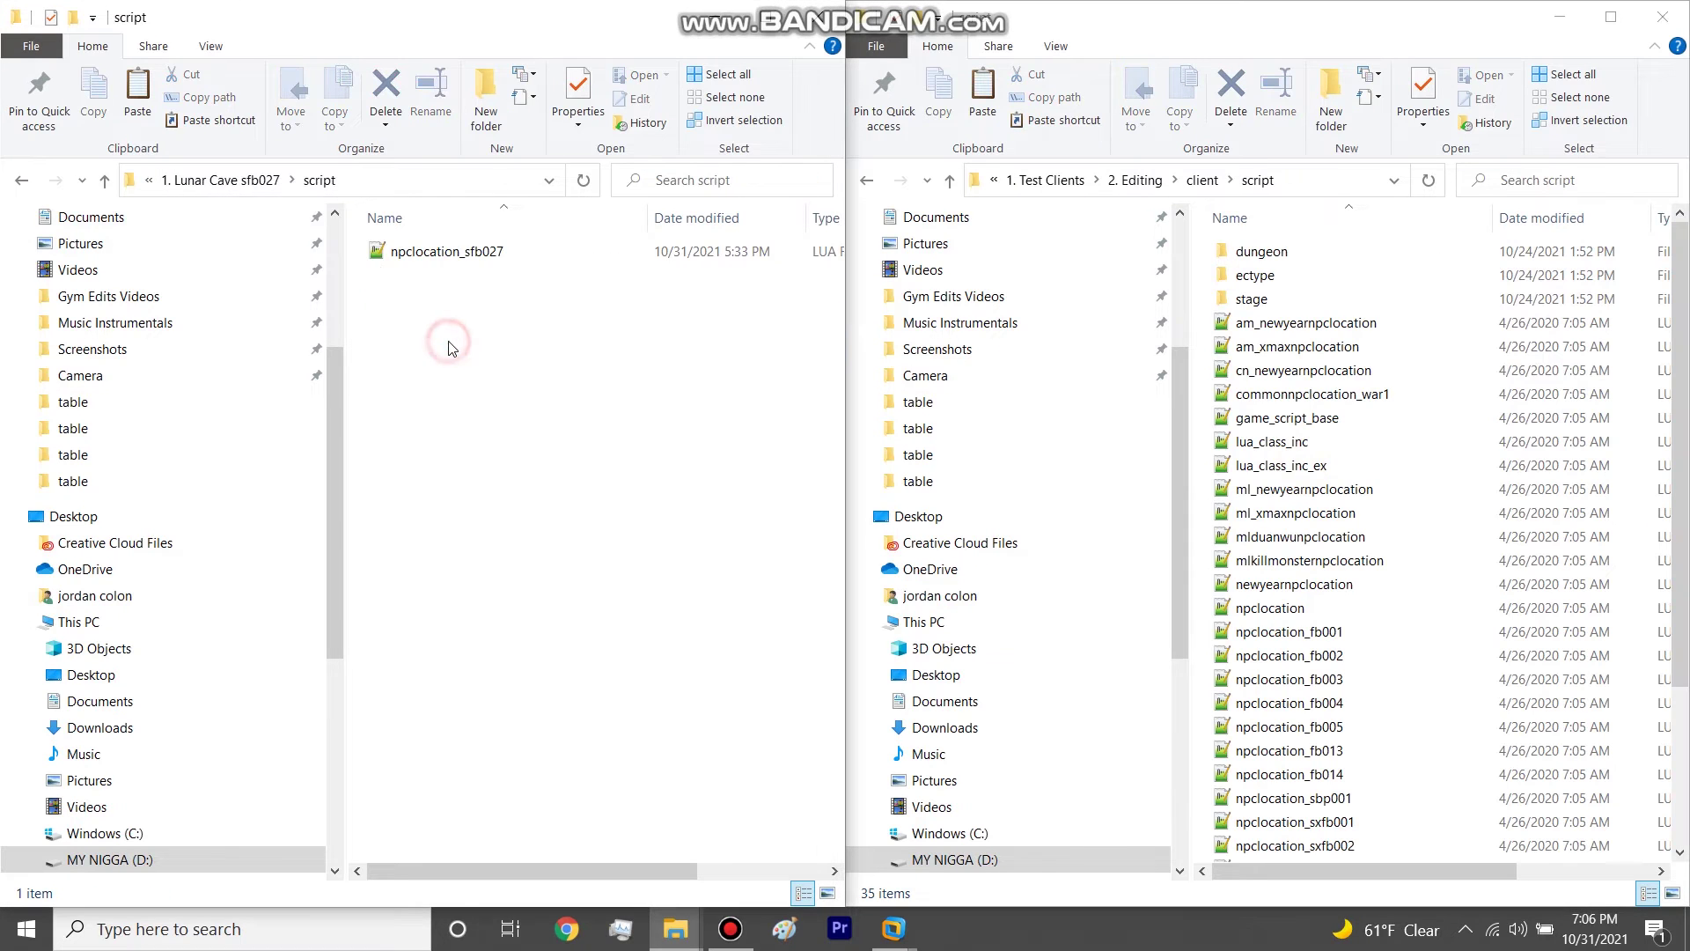
pyautogui.click(429, 256)
pyautogui.moveTo(429, 256); pyautogui.dragTo(1191, 310)
# Step: Delete the NpcLocation[0] line from npclocation_sfb027 in the client's script folder, save the file and close the editor
pyautogui.doubleClick(1329, 821)
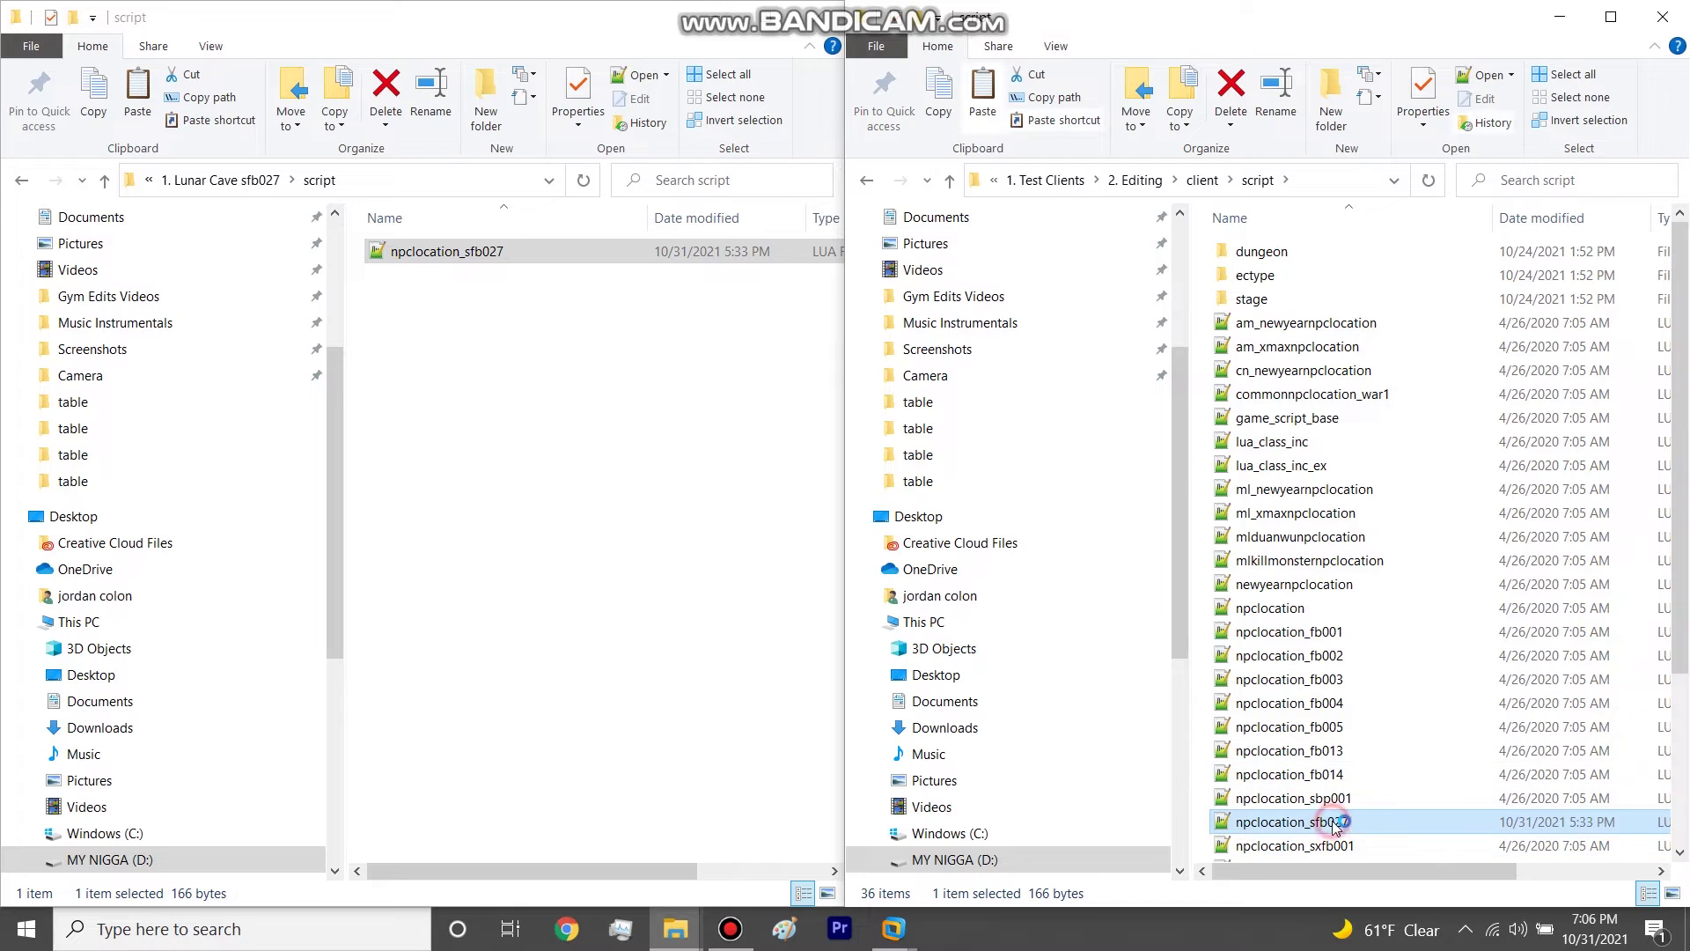
pyautogui.click(252, 280)
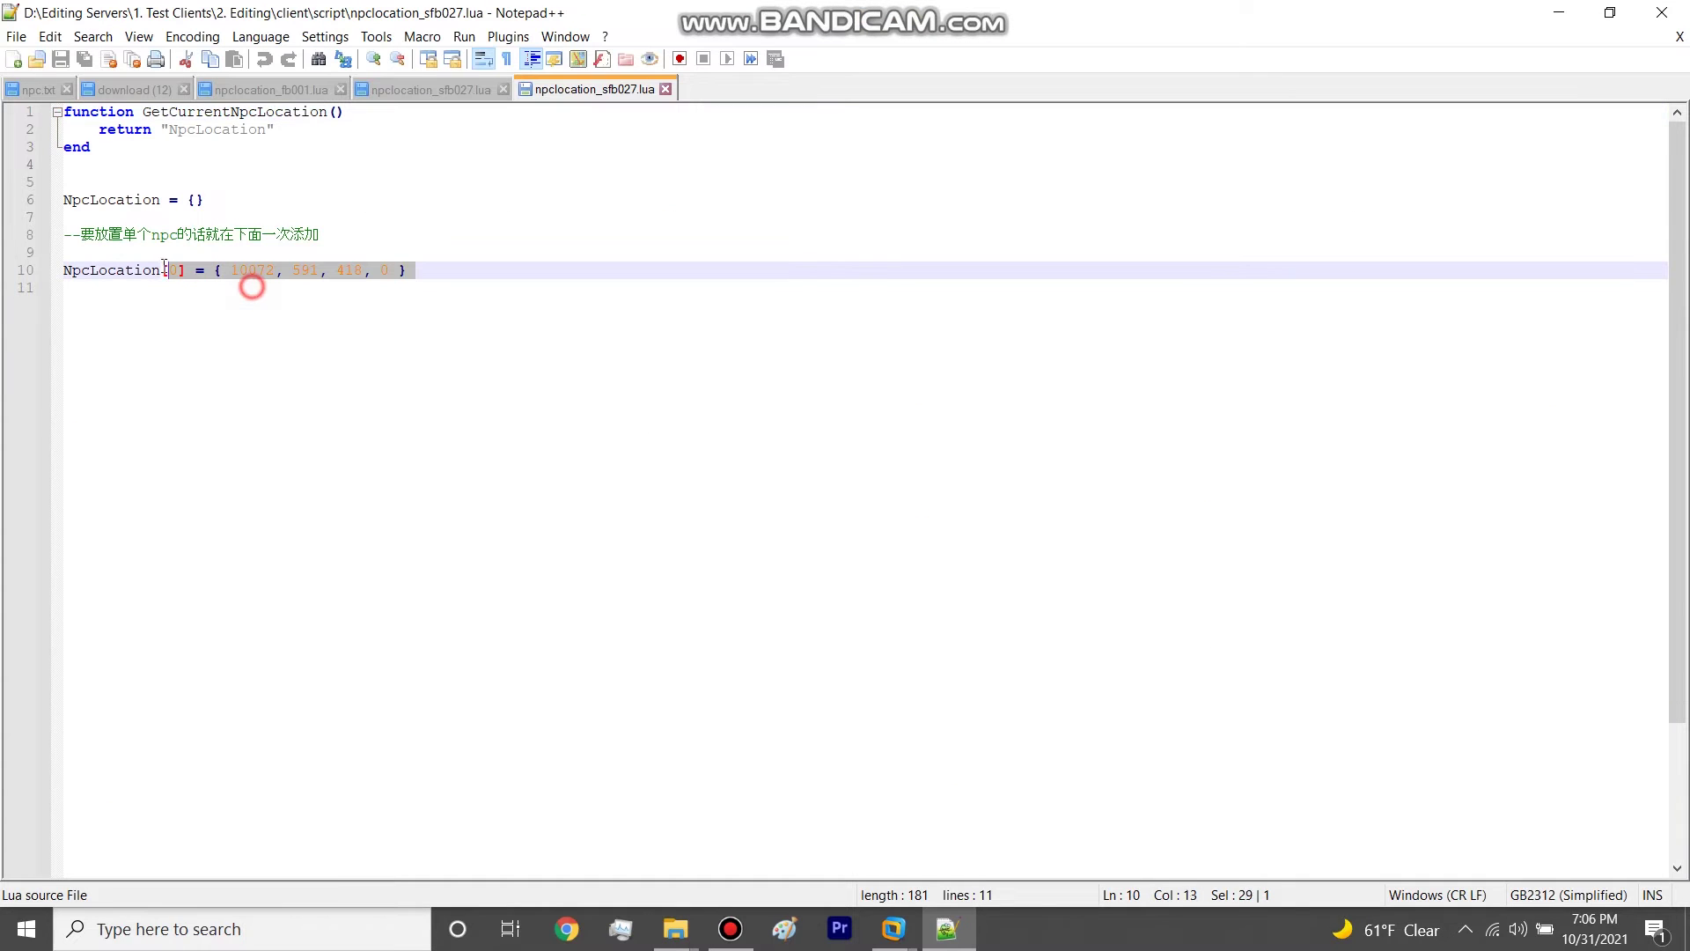
pyautogui.click(403, 261)
pyautogui.click(413, 271)
pyautogui.moveTo(406, 271); pyautogui.dragTo(43, 276)
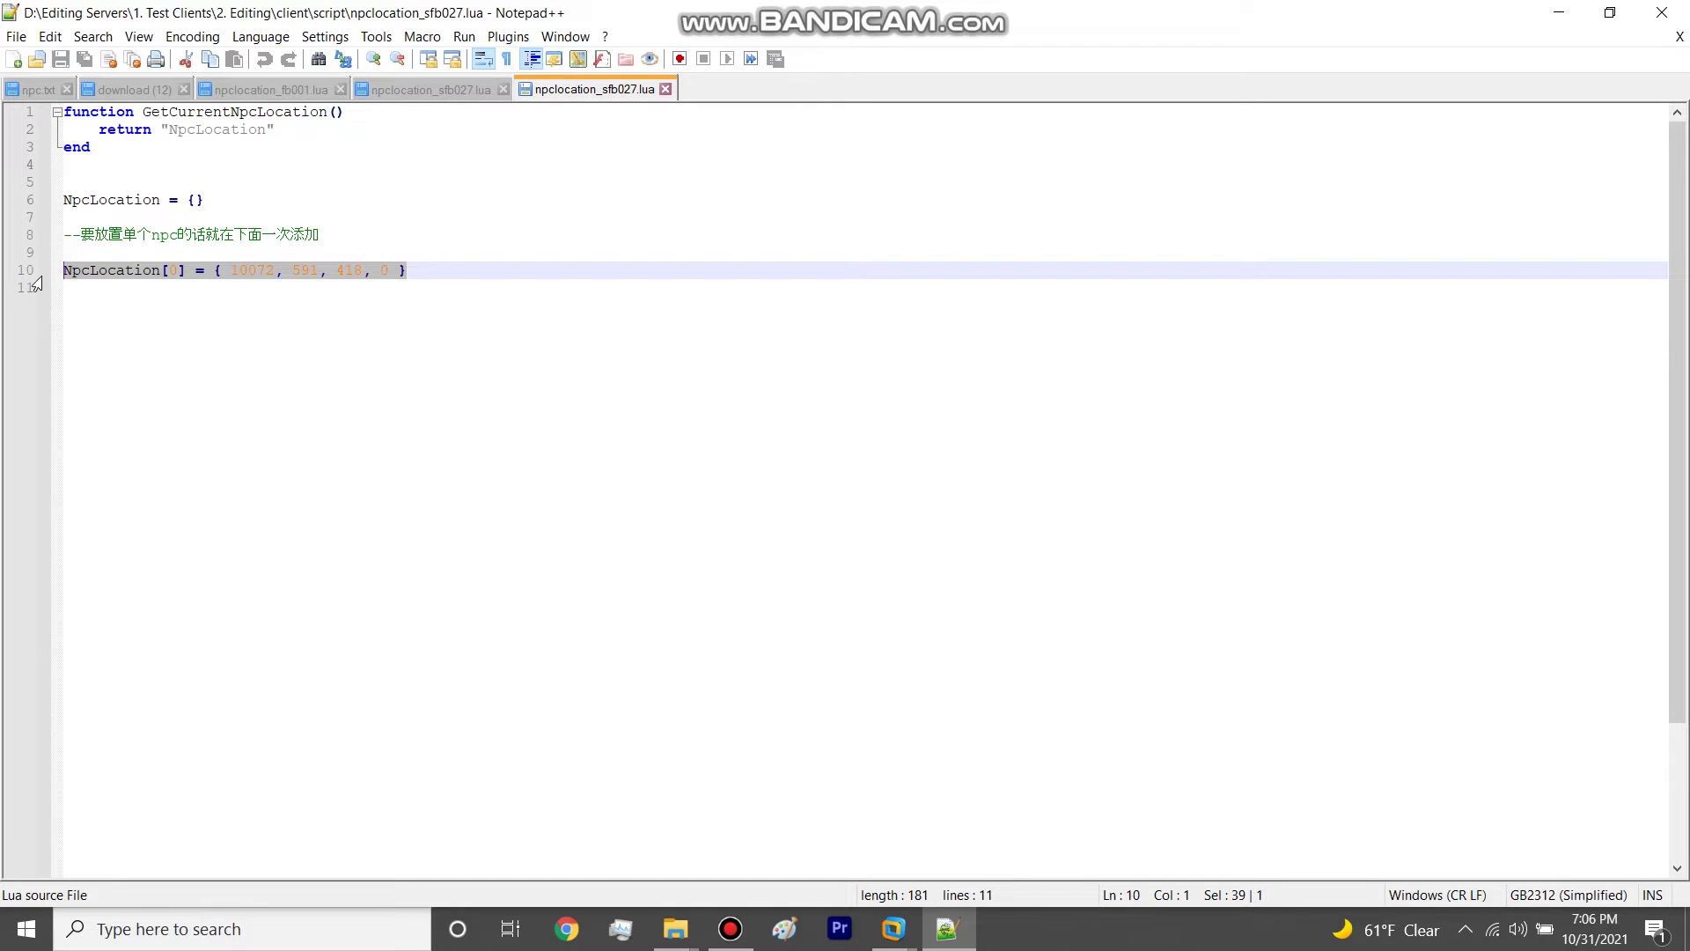
pyautogui.press('Delete')
pyautogui.click(60, 59)
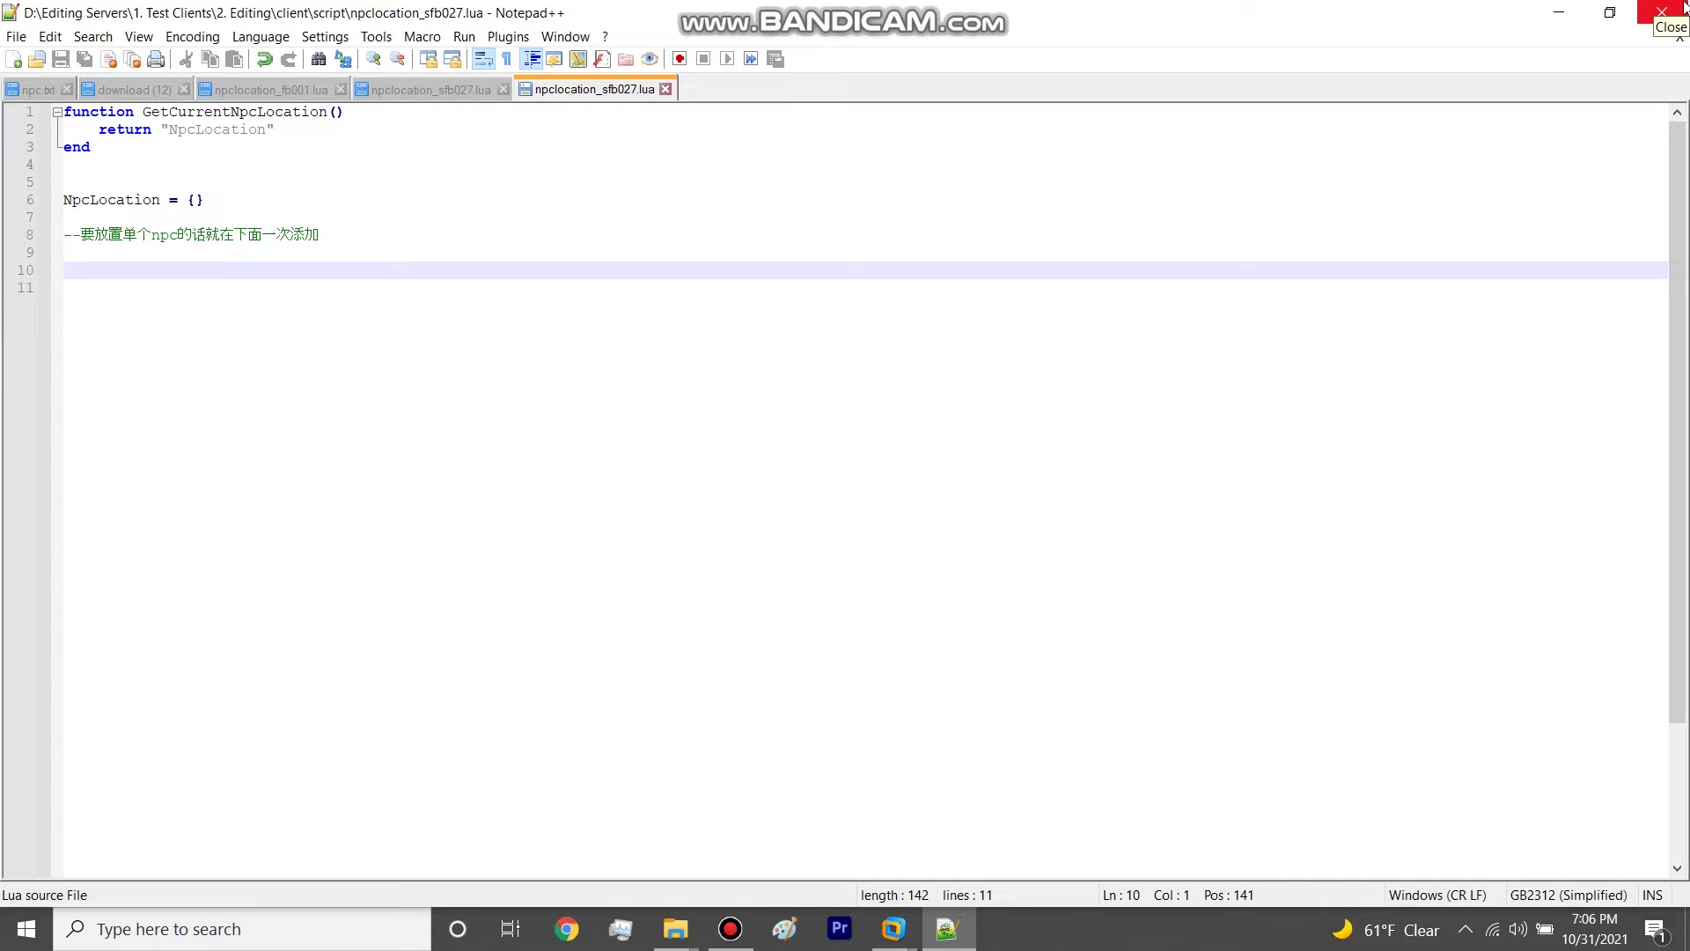
pyautogui.click(1682, 8)
pyautogui.click(1683, 9)
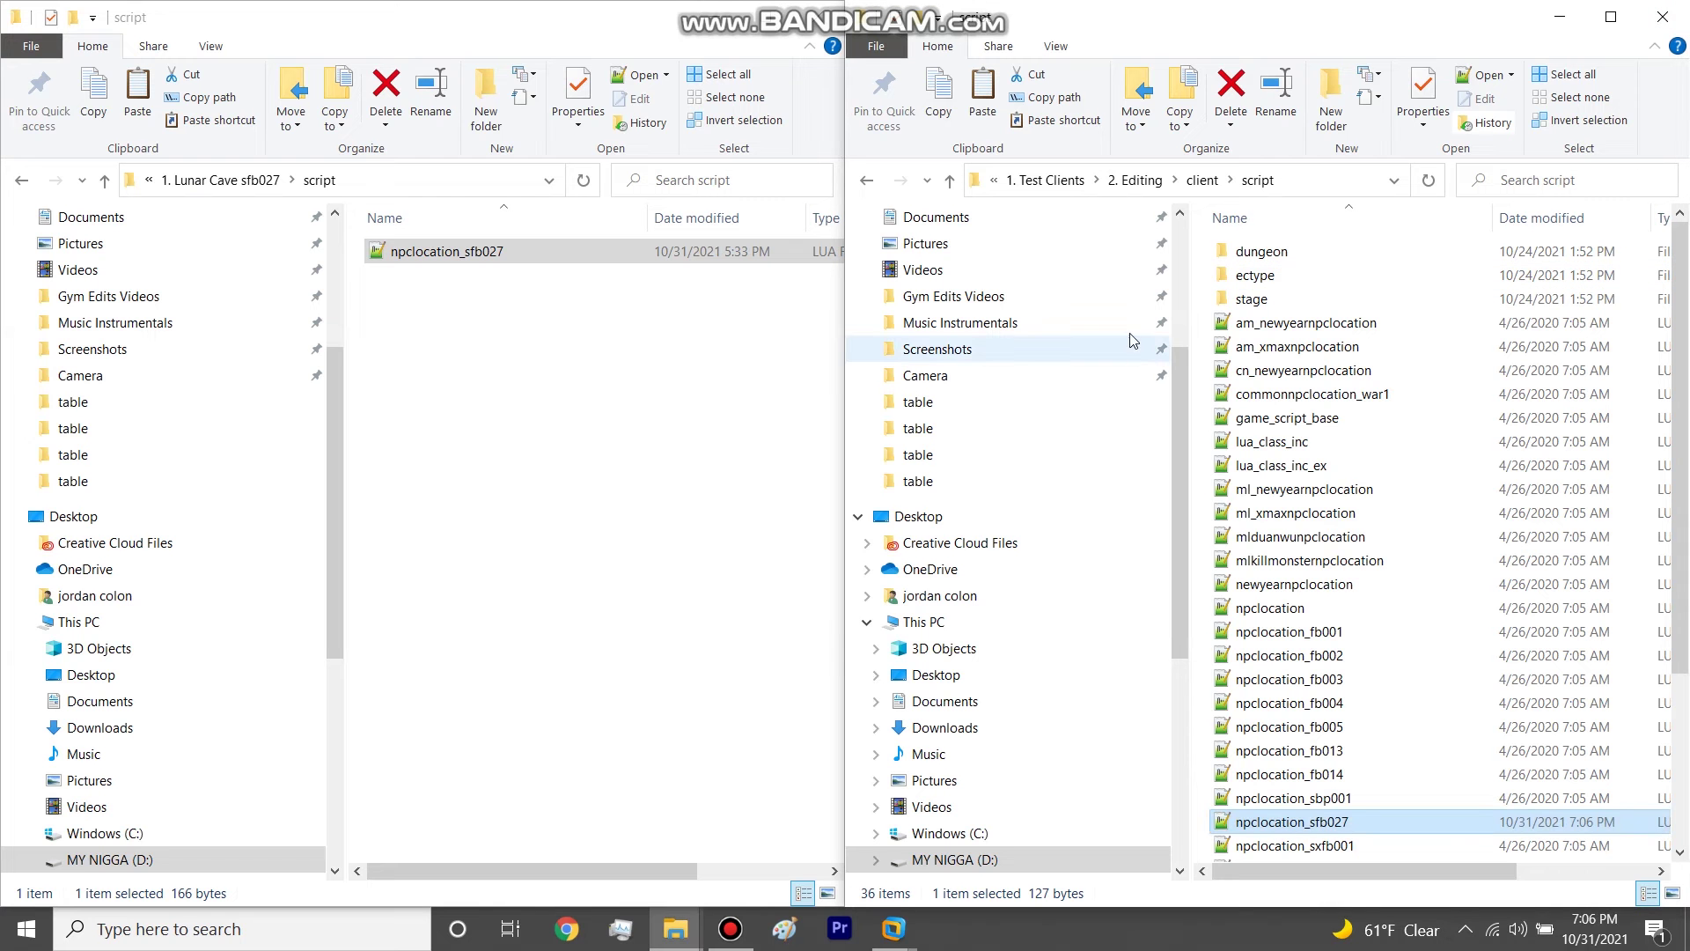
# Step: Copy the sfb027 folder from the template's scene/actor folder into the client's scene/actor folder
pyautogui.click(1134, 179)
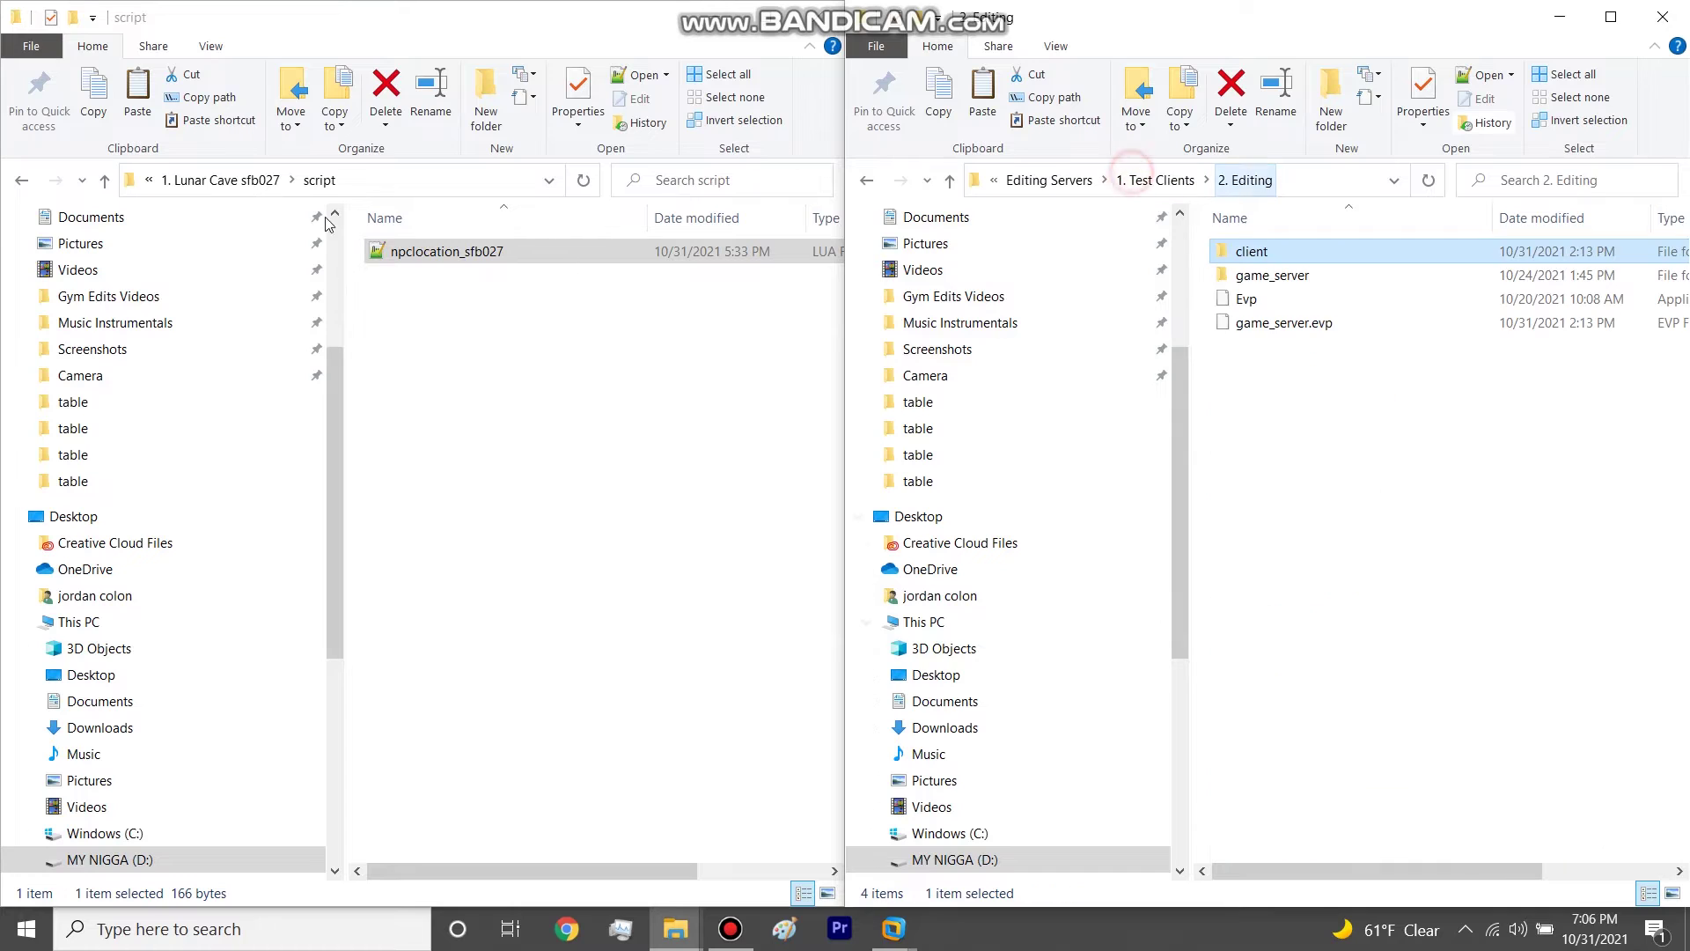
pyautogui.click(251, 180)
pyautogui.doubleClick(432, 323)
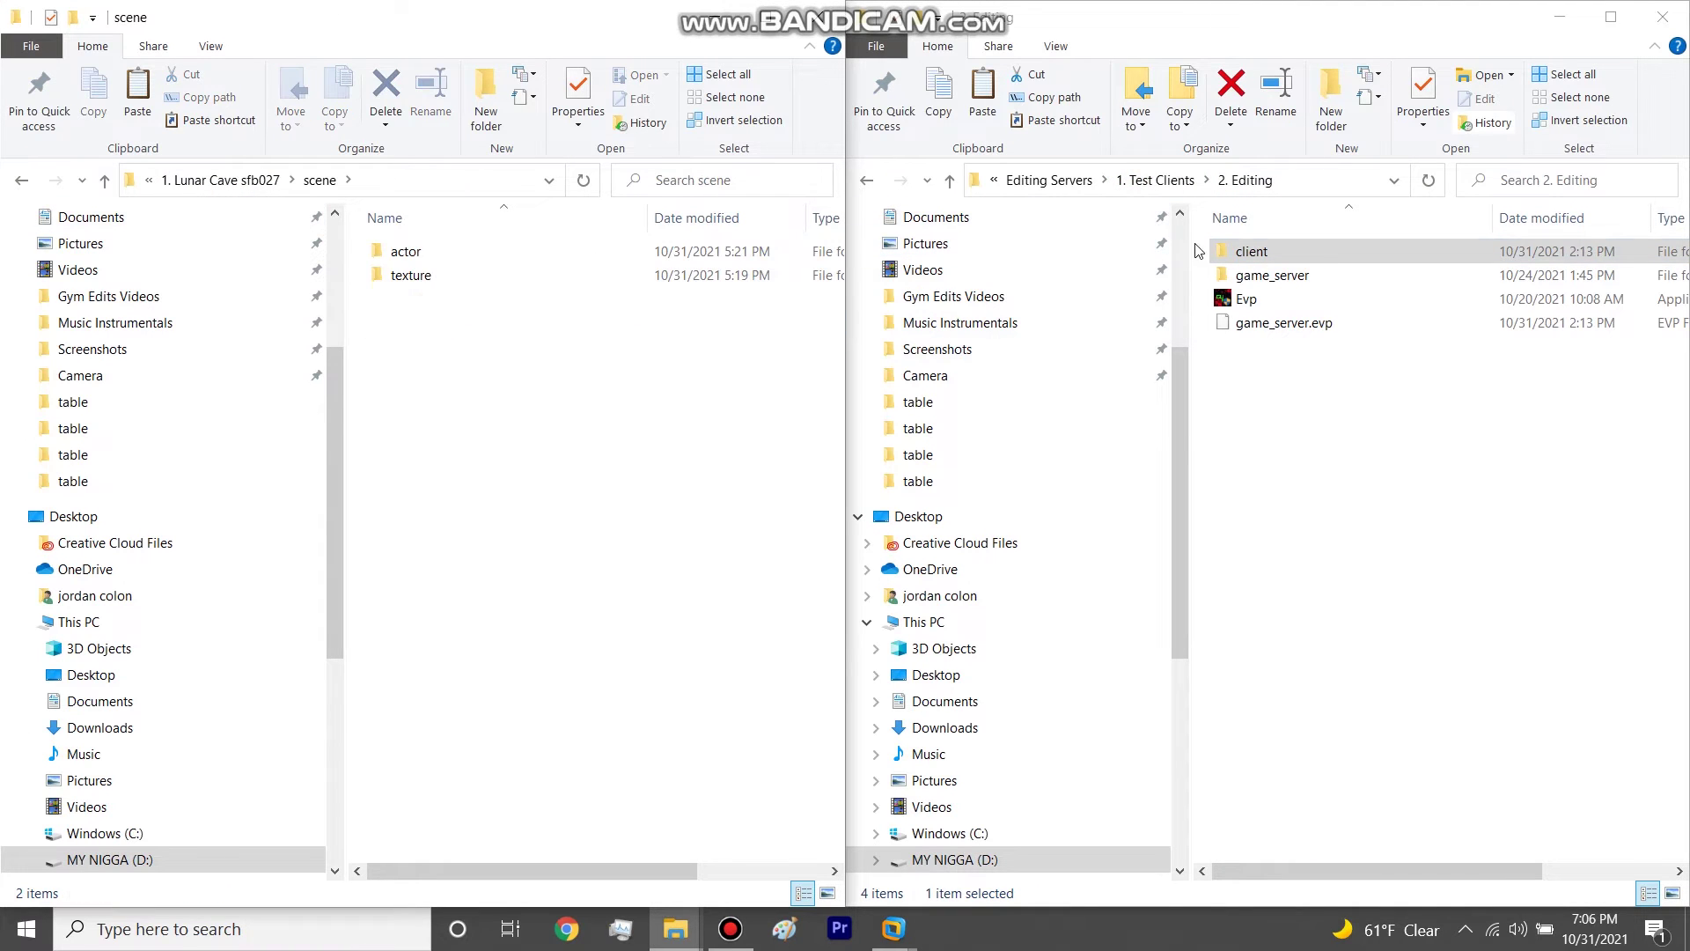
pyautogui.doubleClick(1234, 252)
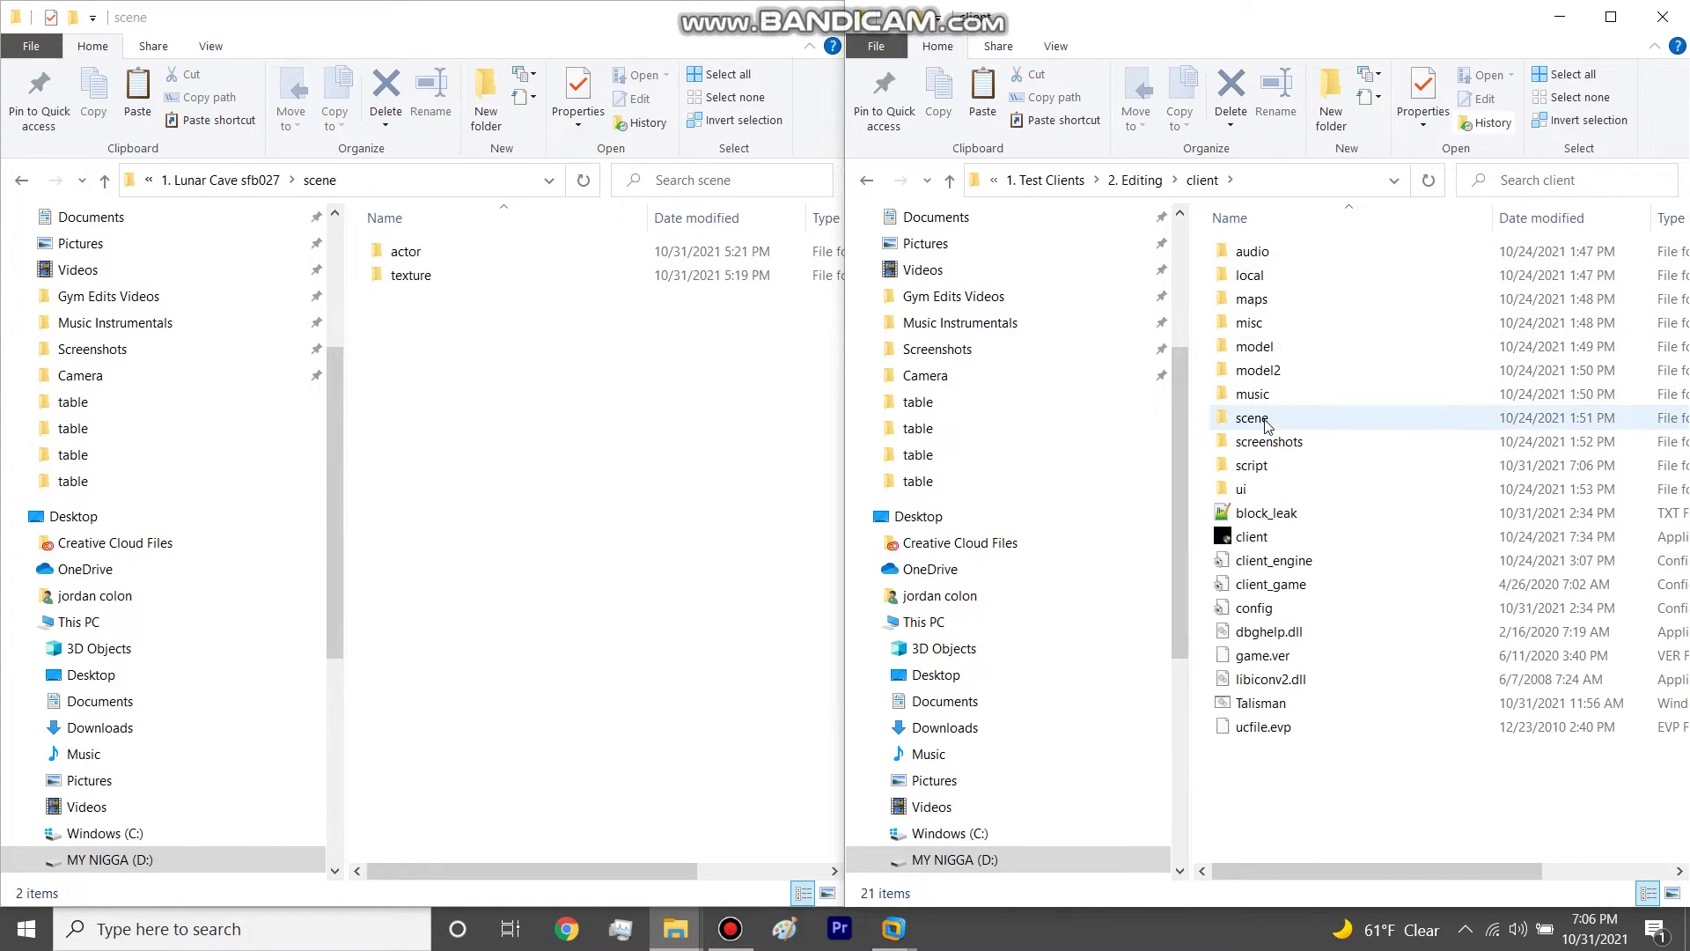
pyautogui.doubleClick(1277, 422)
pyautogui.doubleClick(412, 255)
pyautogui.click(410, 252)
pyautogui.doubleClick(1251, 252)
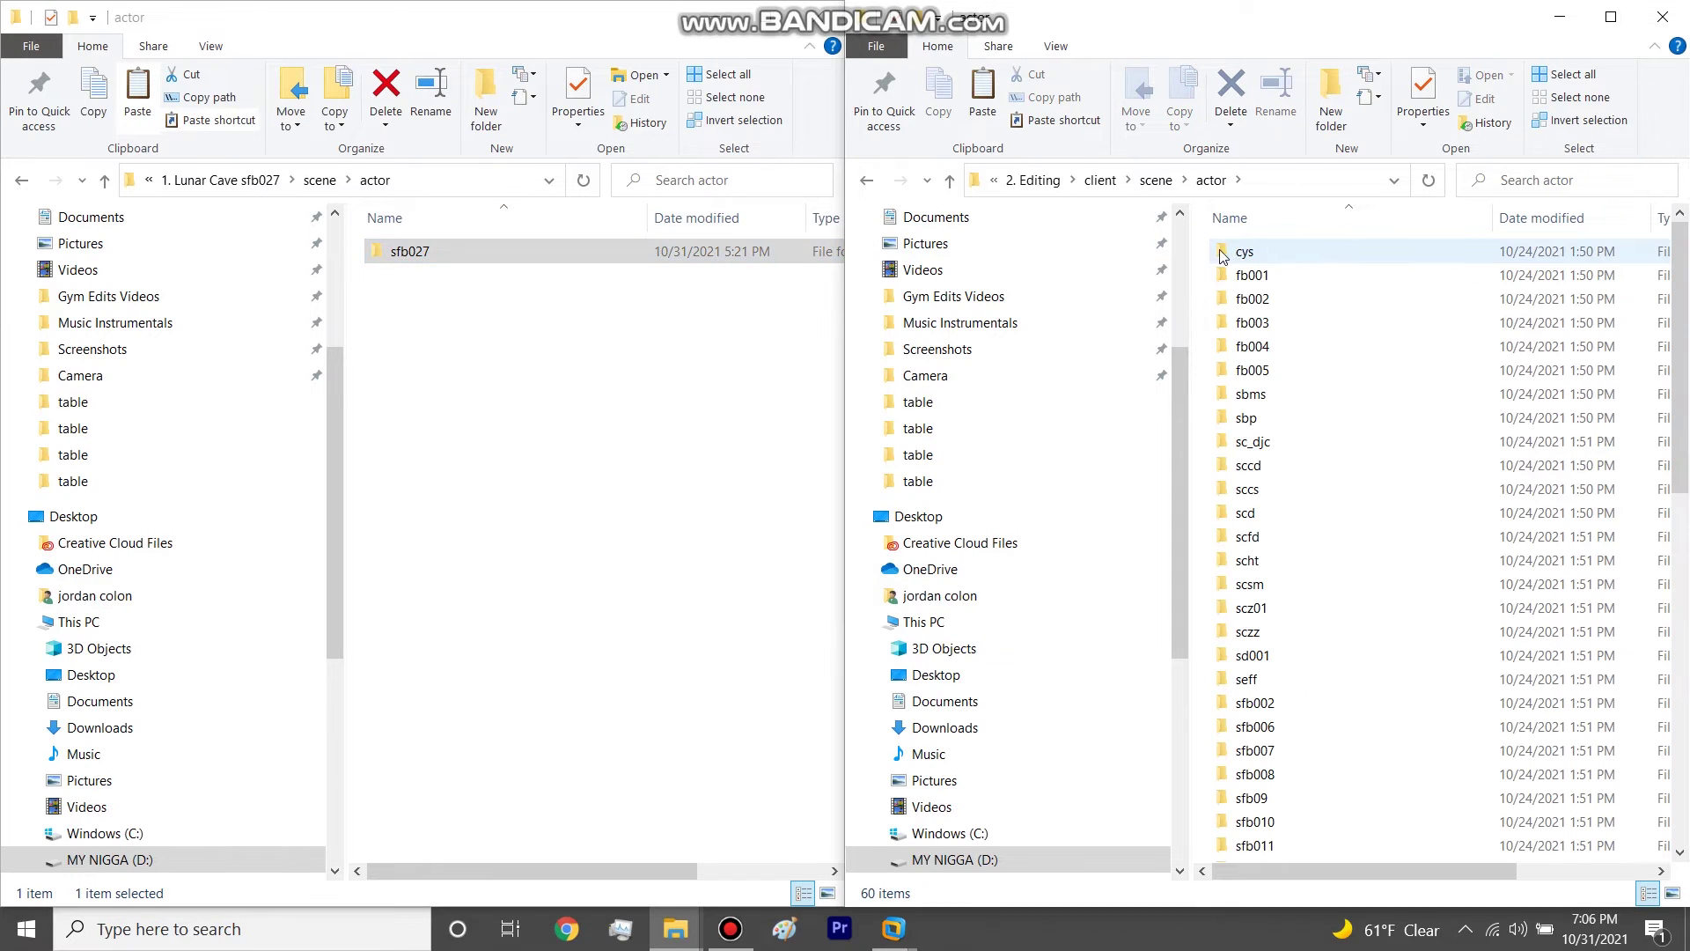
pyautogui.hotkey('ctrl', 'v')
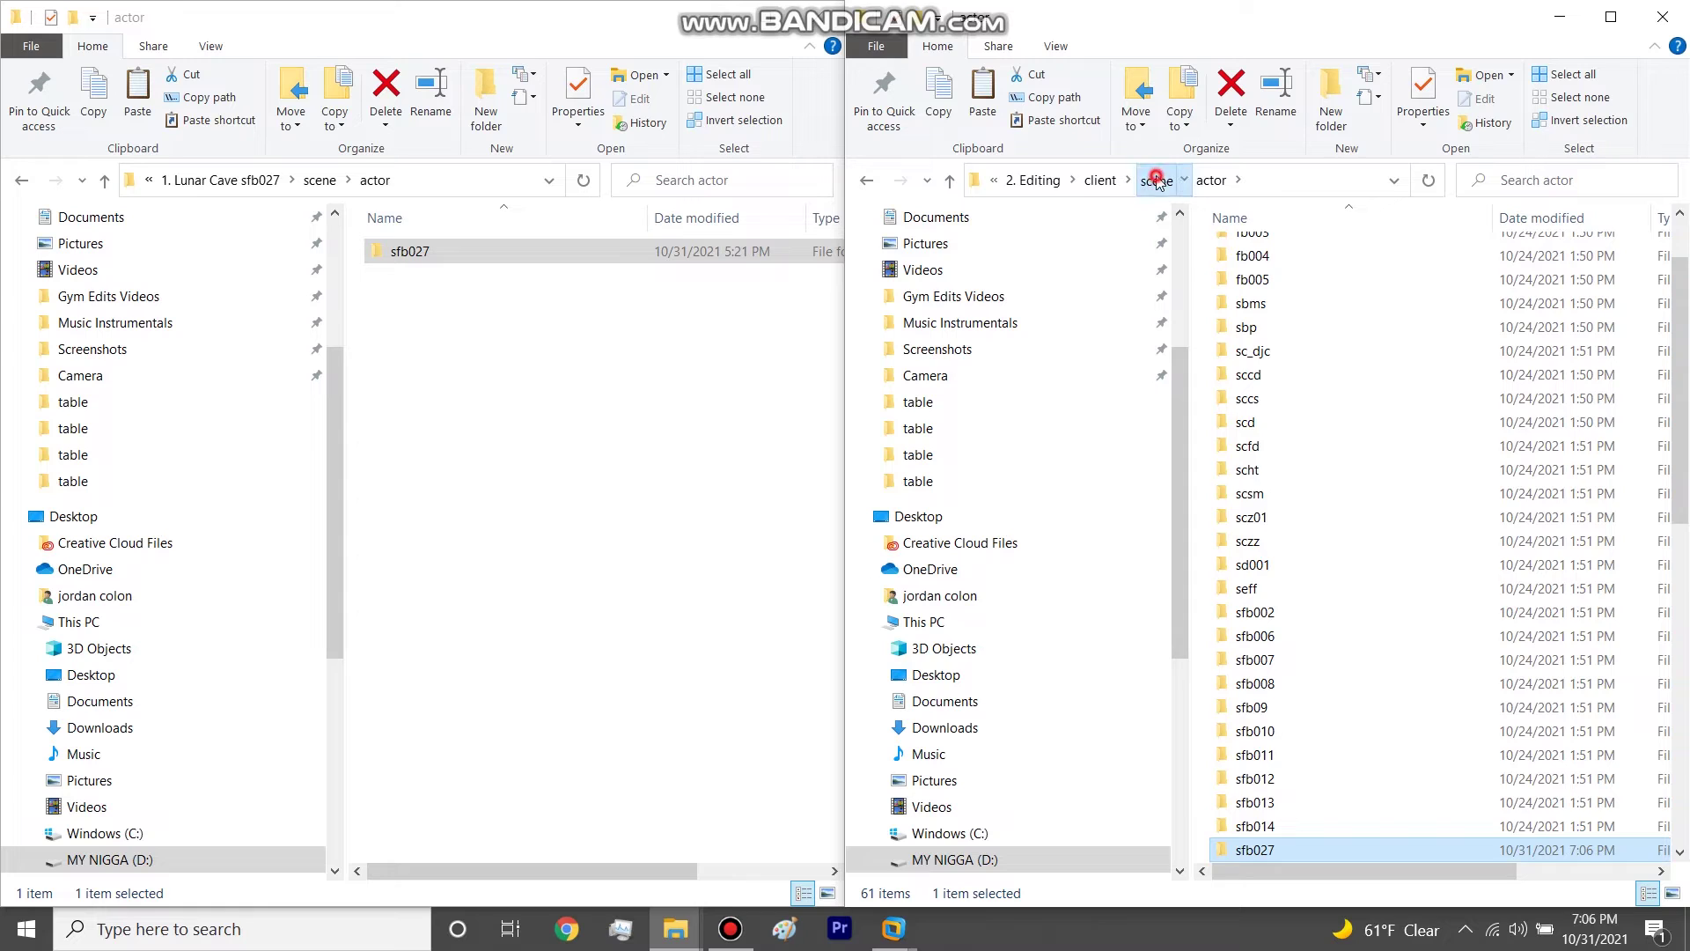
# Step: Copy the template's scene/texture/minimap/sfb027 folder into the client's scene/texture/minimap folder and return the template window to its root folder
pyautogui.click(1153, 179)
pyautogui.click(1261, 302)
pyautogui.doubleClick(1261, 302)
pyautogui.doubleClick(1245, 255)
pyautogui.click(325, 181)
pyautogui.click(407, 275)
pyautogui.doubleClick(407, 274)
pyautogui.click(407, 256)
pyautogui.doubleClick(407, 254)
pyautogui.click(407, 253)
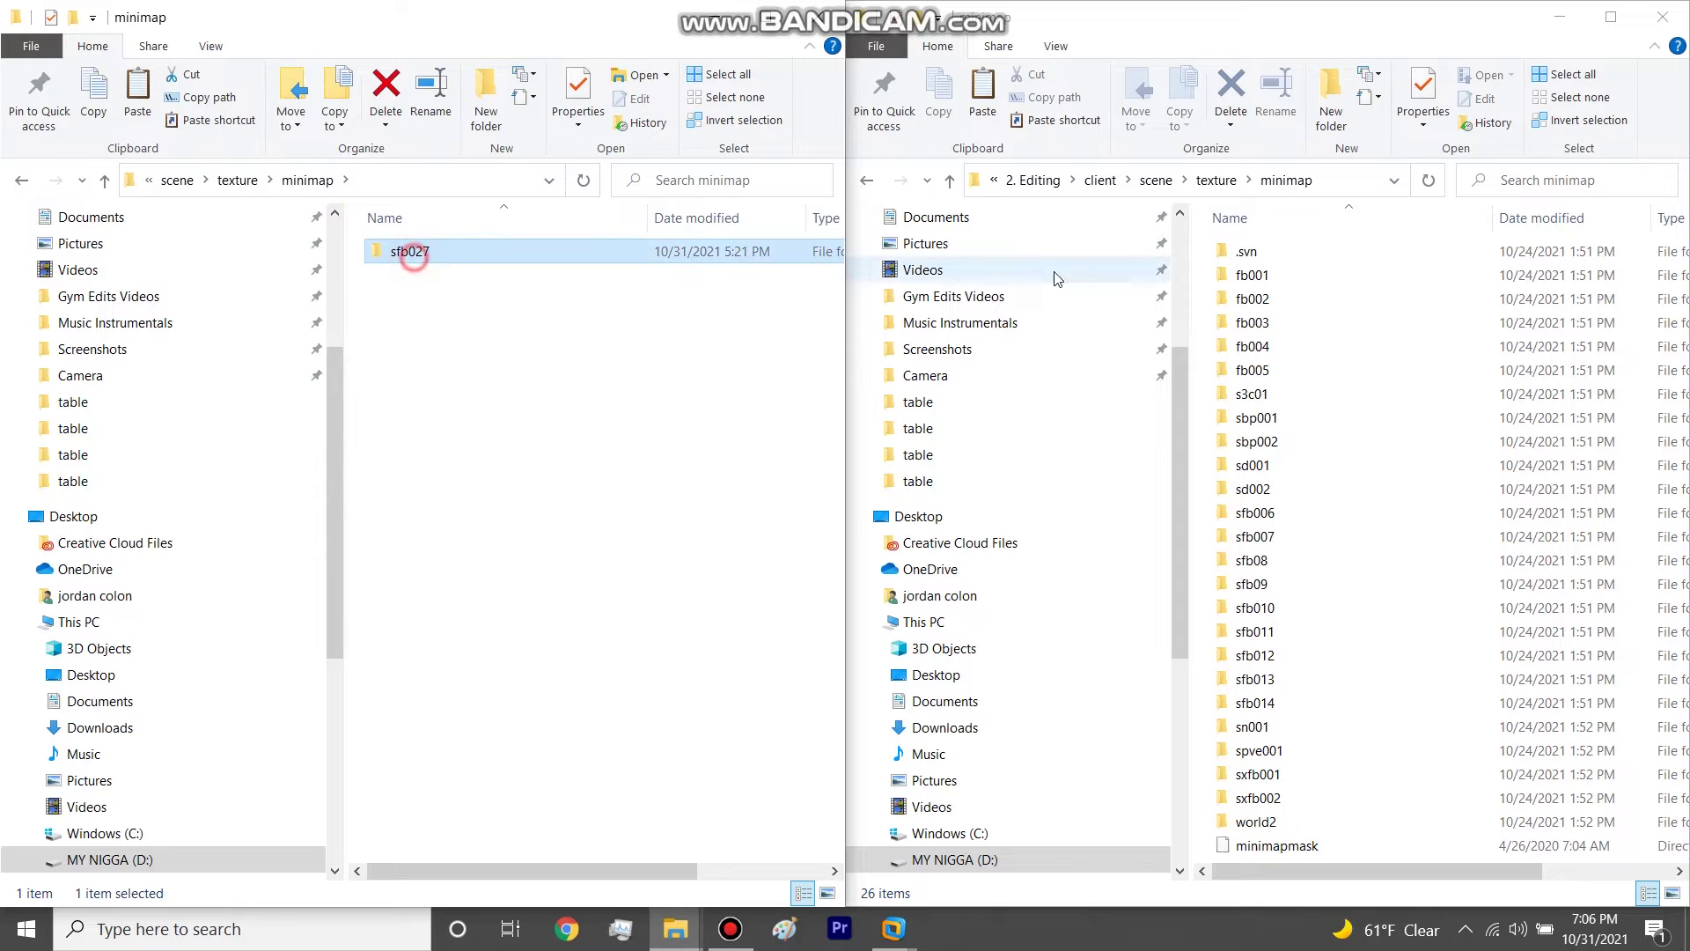
pyautogui.click(1207, 280)
pyautogui.hotkey('ctrl', 'v')
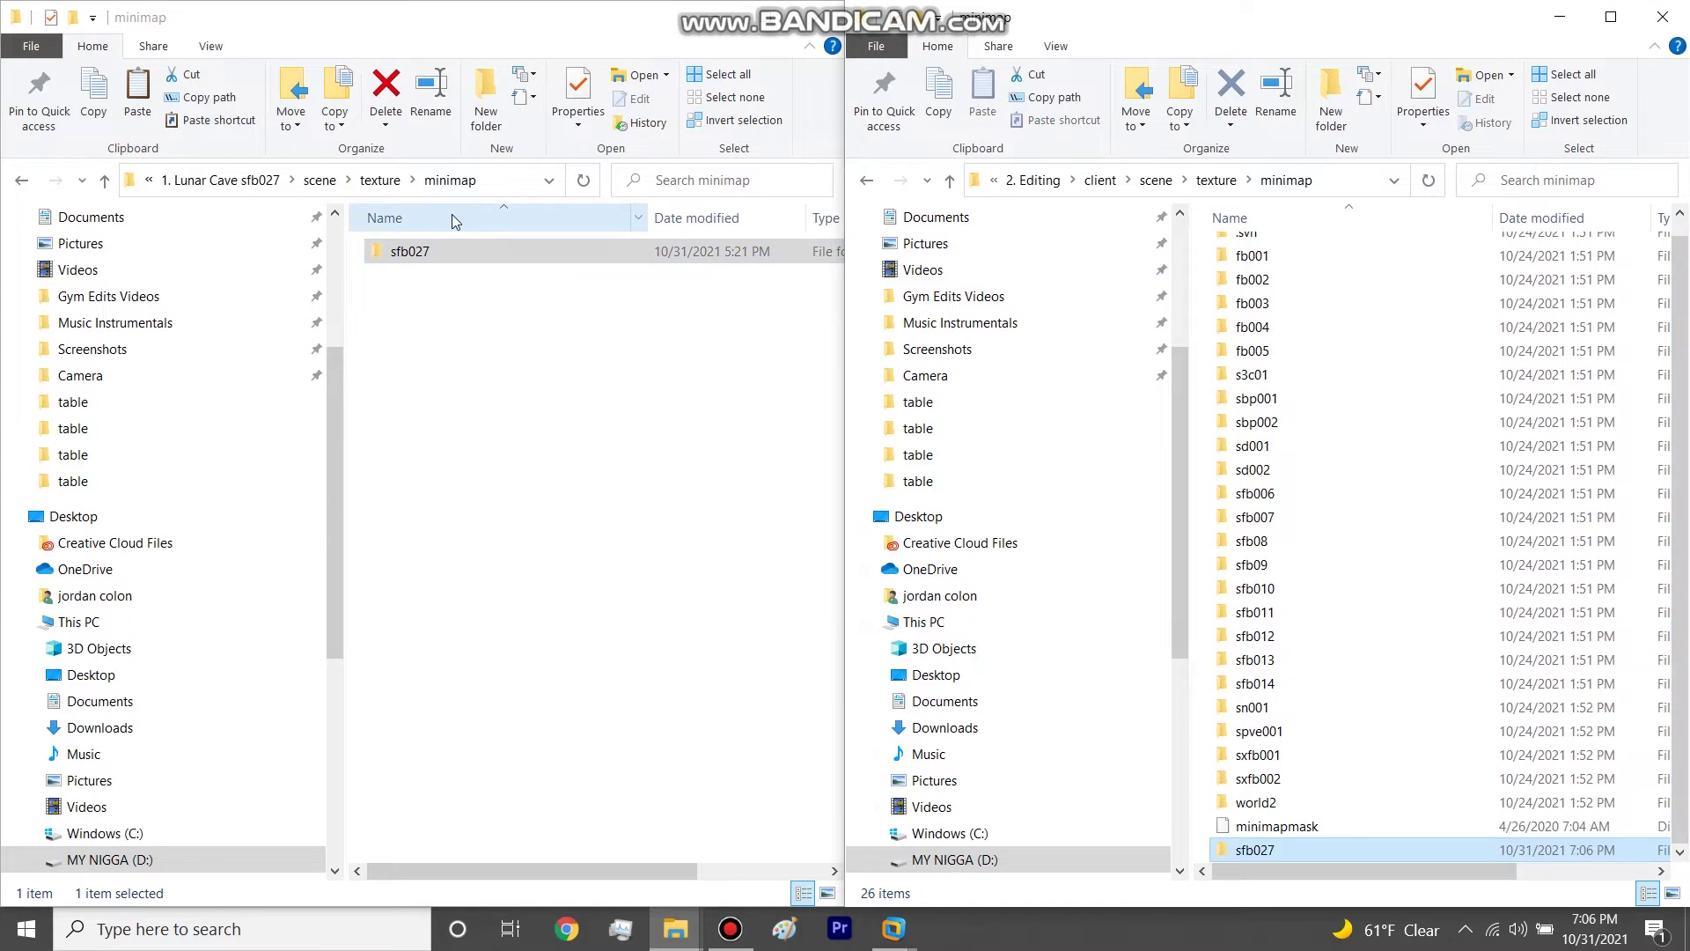
pyautogui.click(379, 179)
pyautogui.click(332, 181)
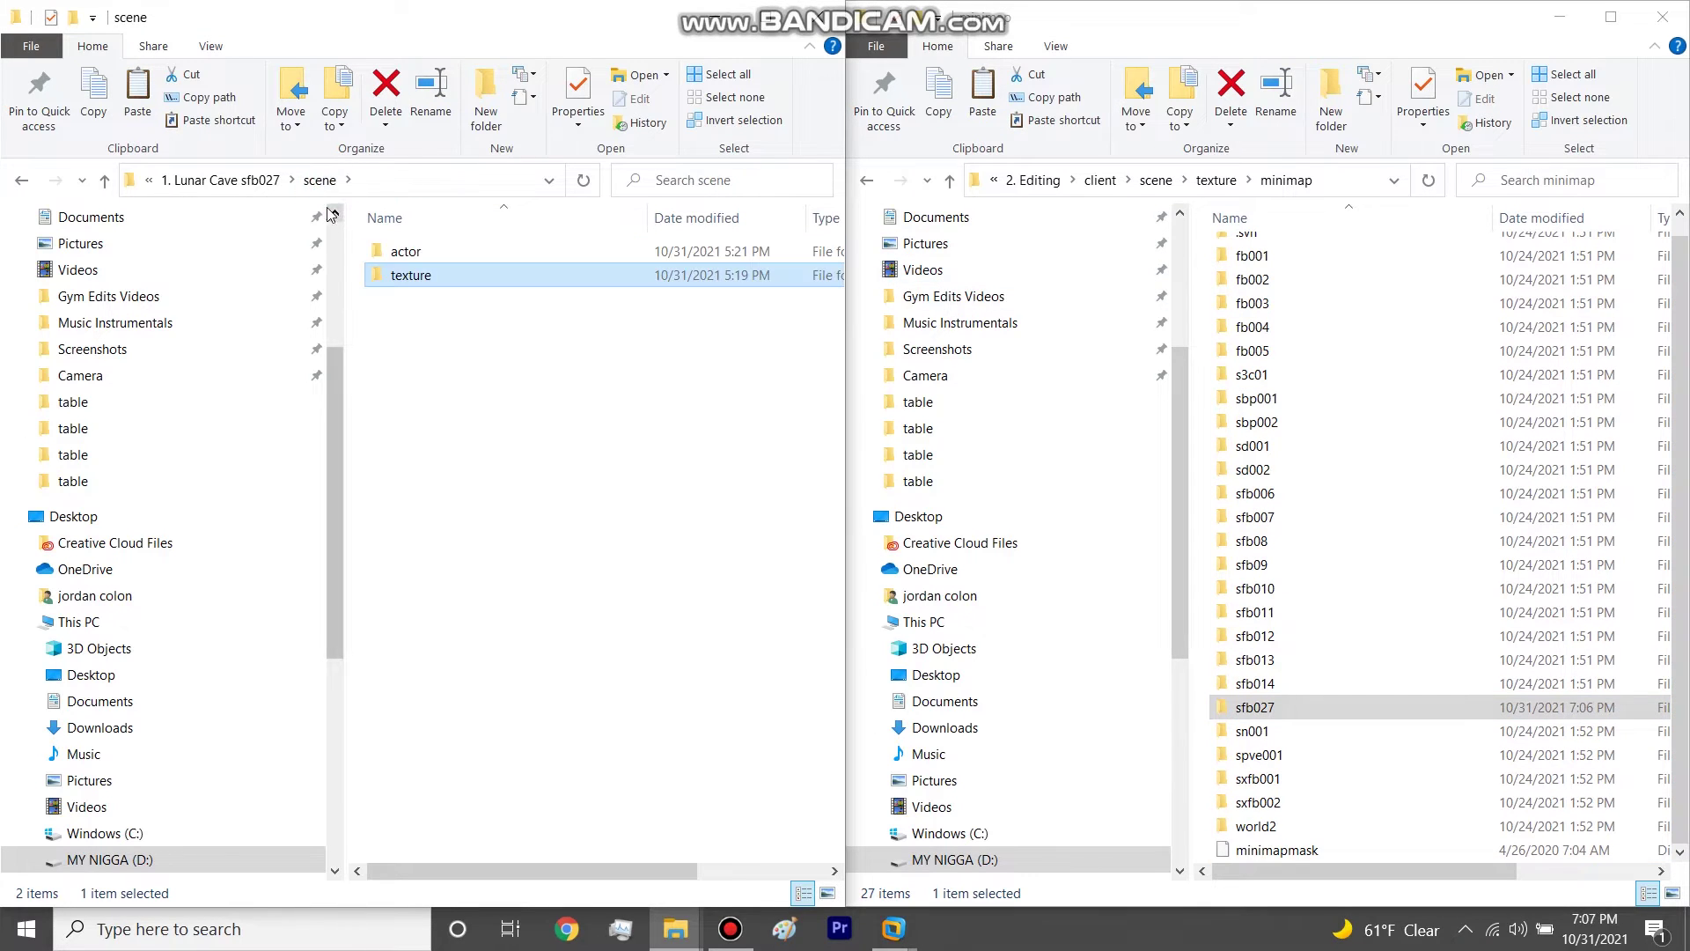
pyautogui.click(291, 179)
pyautogui.click(260, 181)
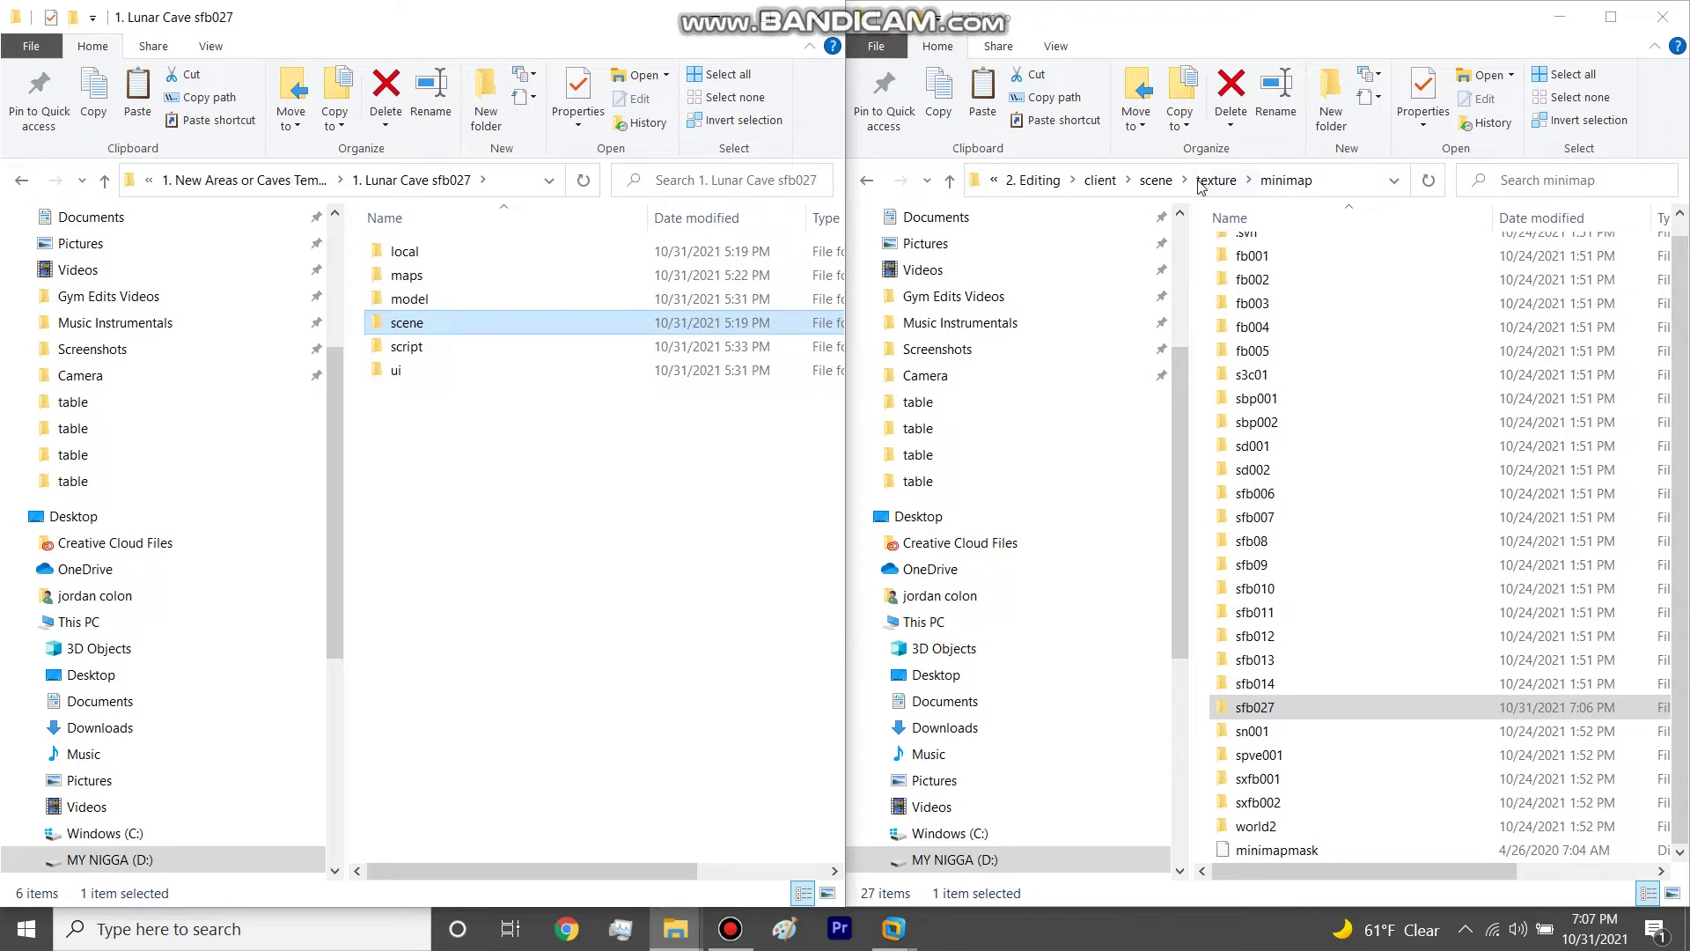
# Step: Add load3 = "sfb027" under [scene.autoload] in the game_server folder's server_game file, then save and close it
pyautogui.click(1040, 181)
pyautogui.click(1276, 278)
pyautogui.doubleClick(1277, 278)
pyautogui.doubleClick(1274, 254)
pyautogui.click(1240, 181)
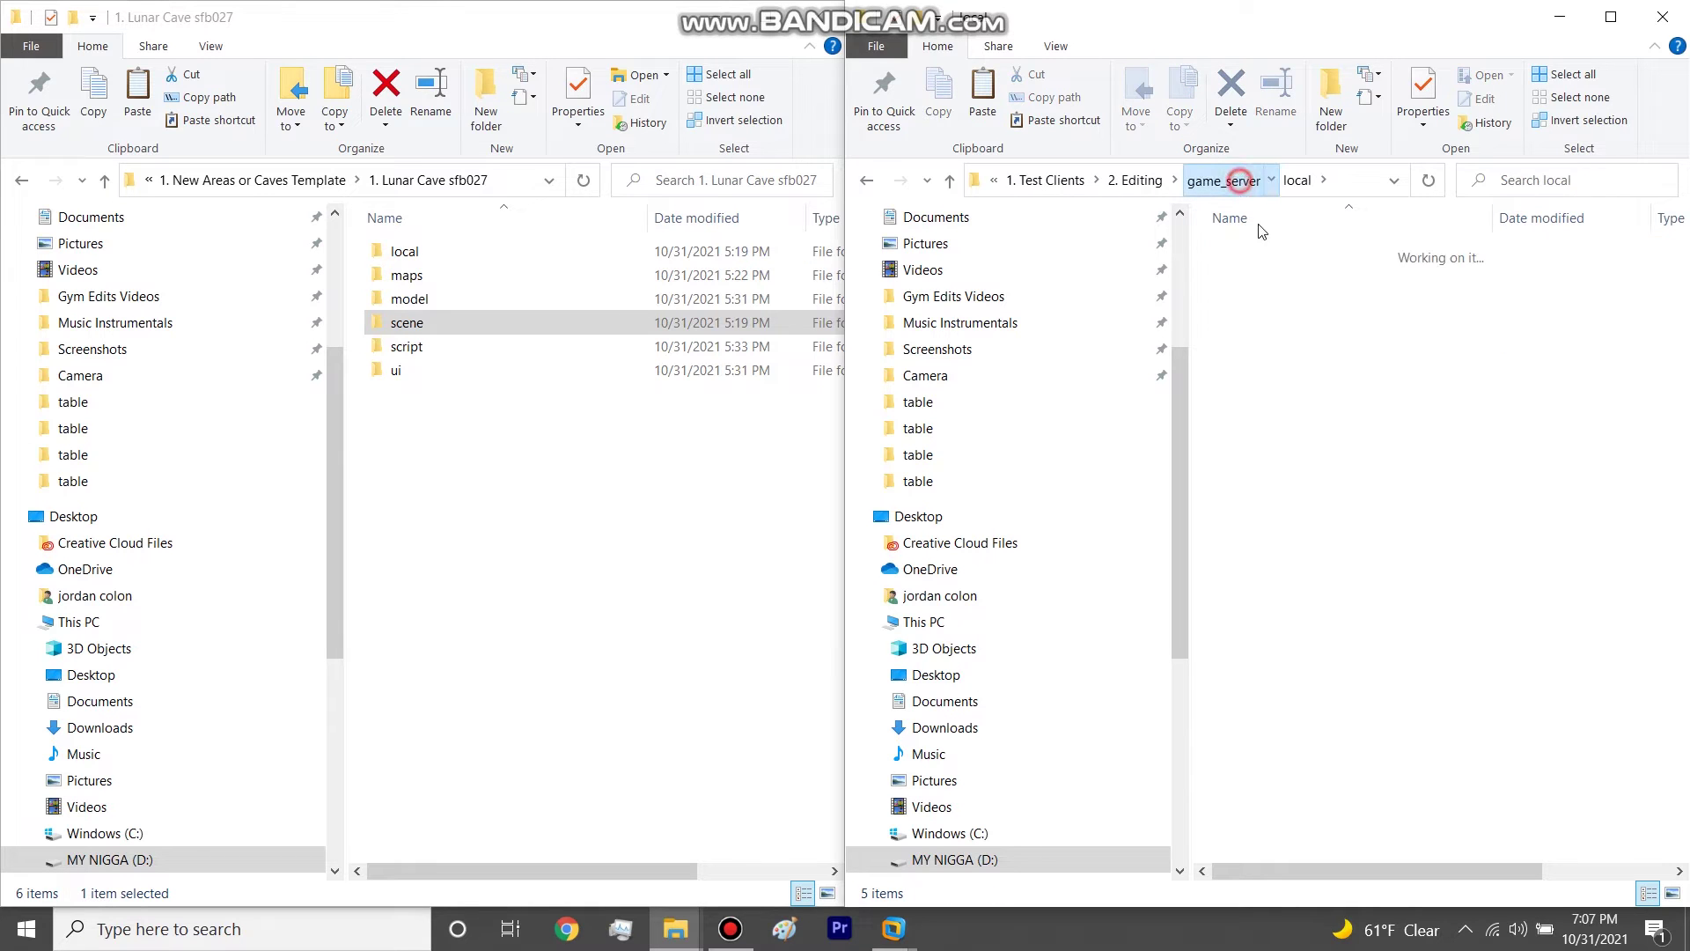
pyautogui.doubleClick(1267, 346)
pyautogui.scroll(-10, 1311, 273)
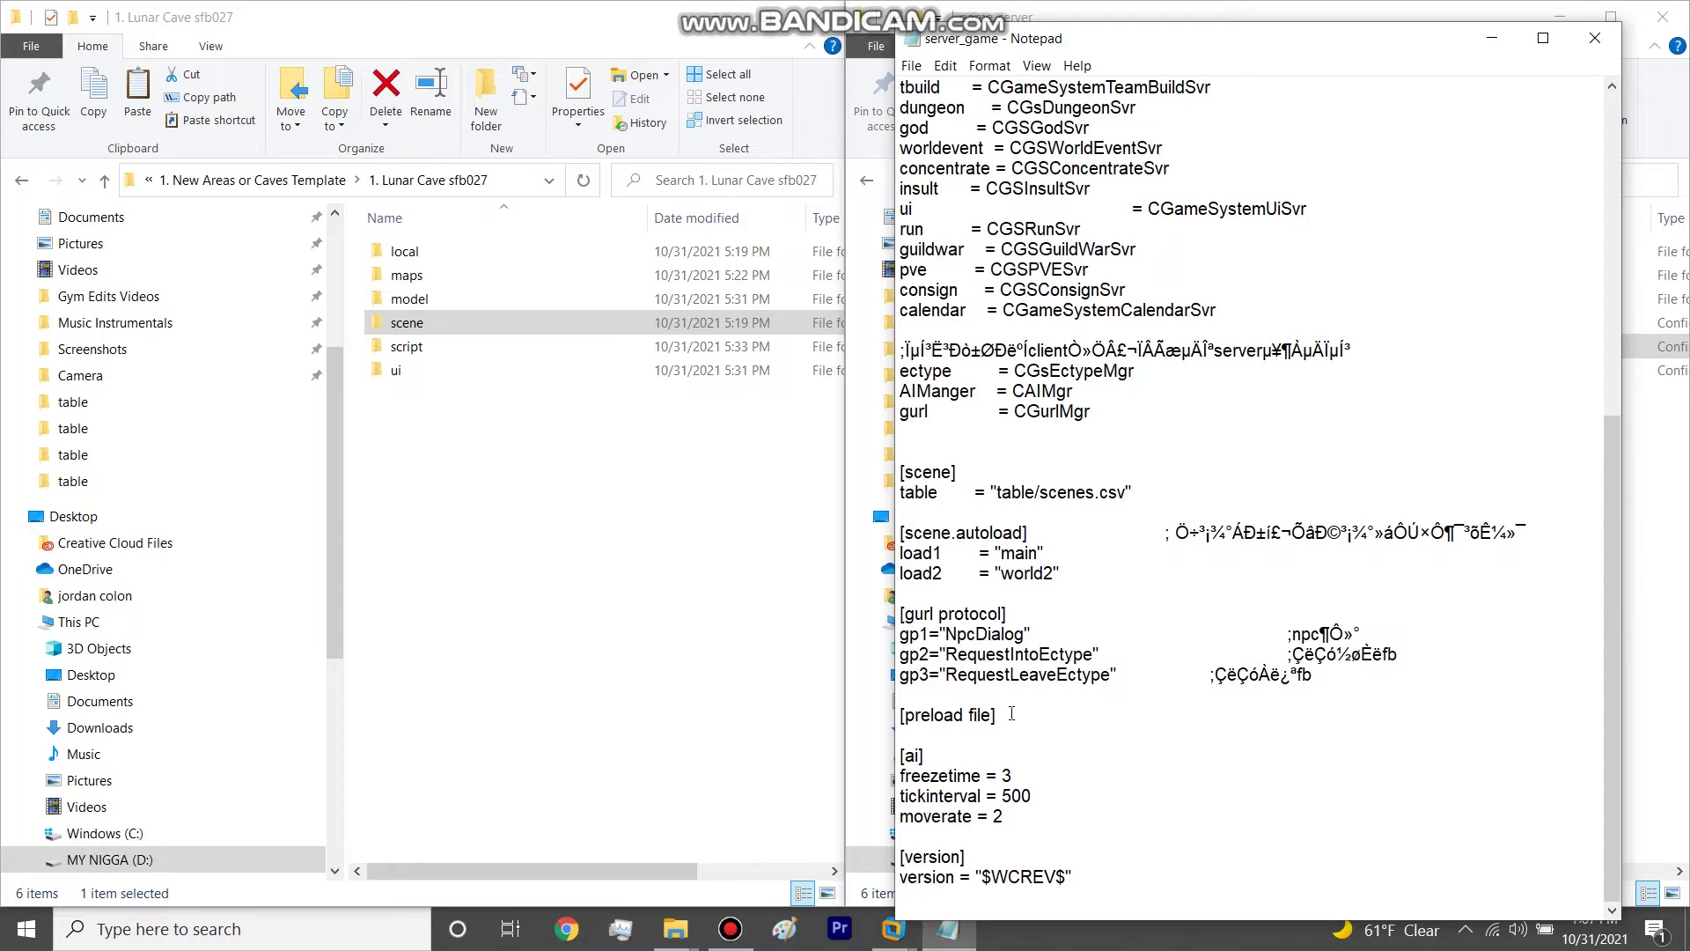
pyautogui.press('Return')
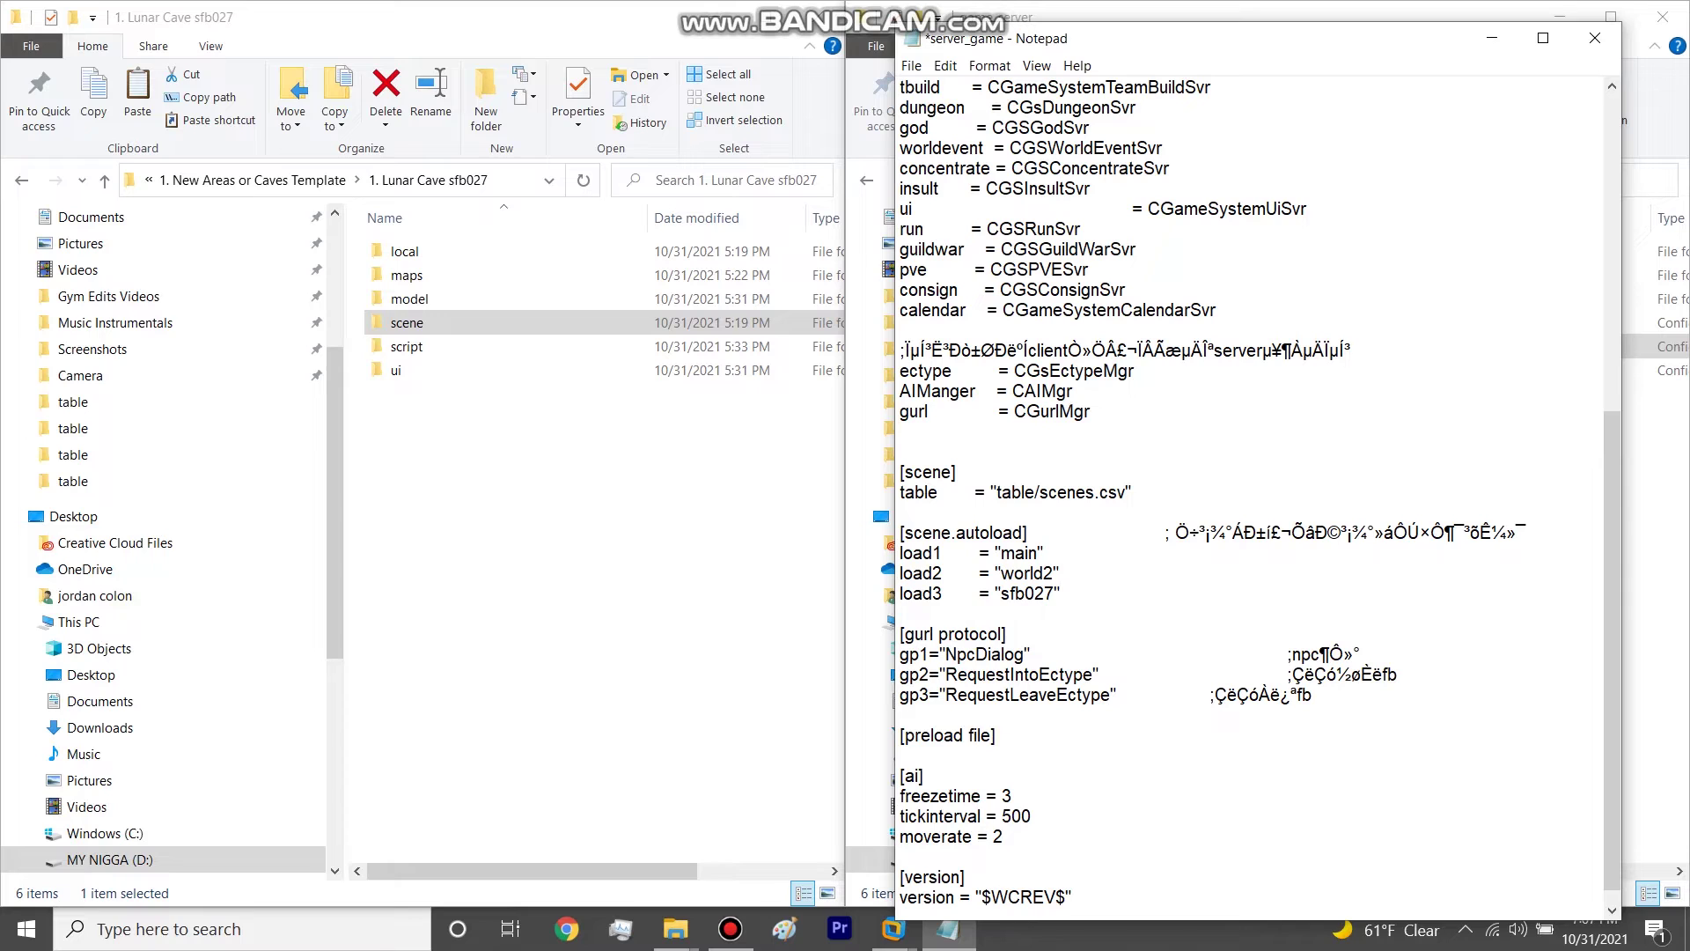
pyautogui.click(911, 65)
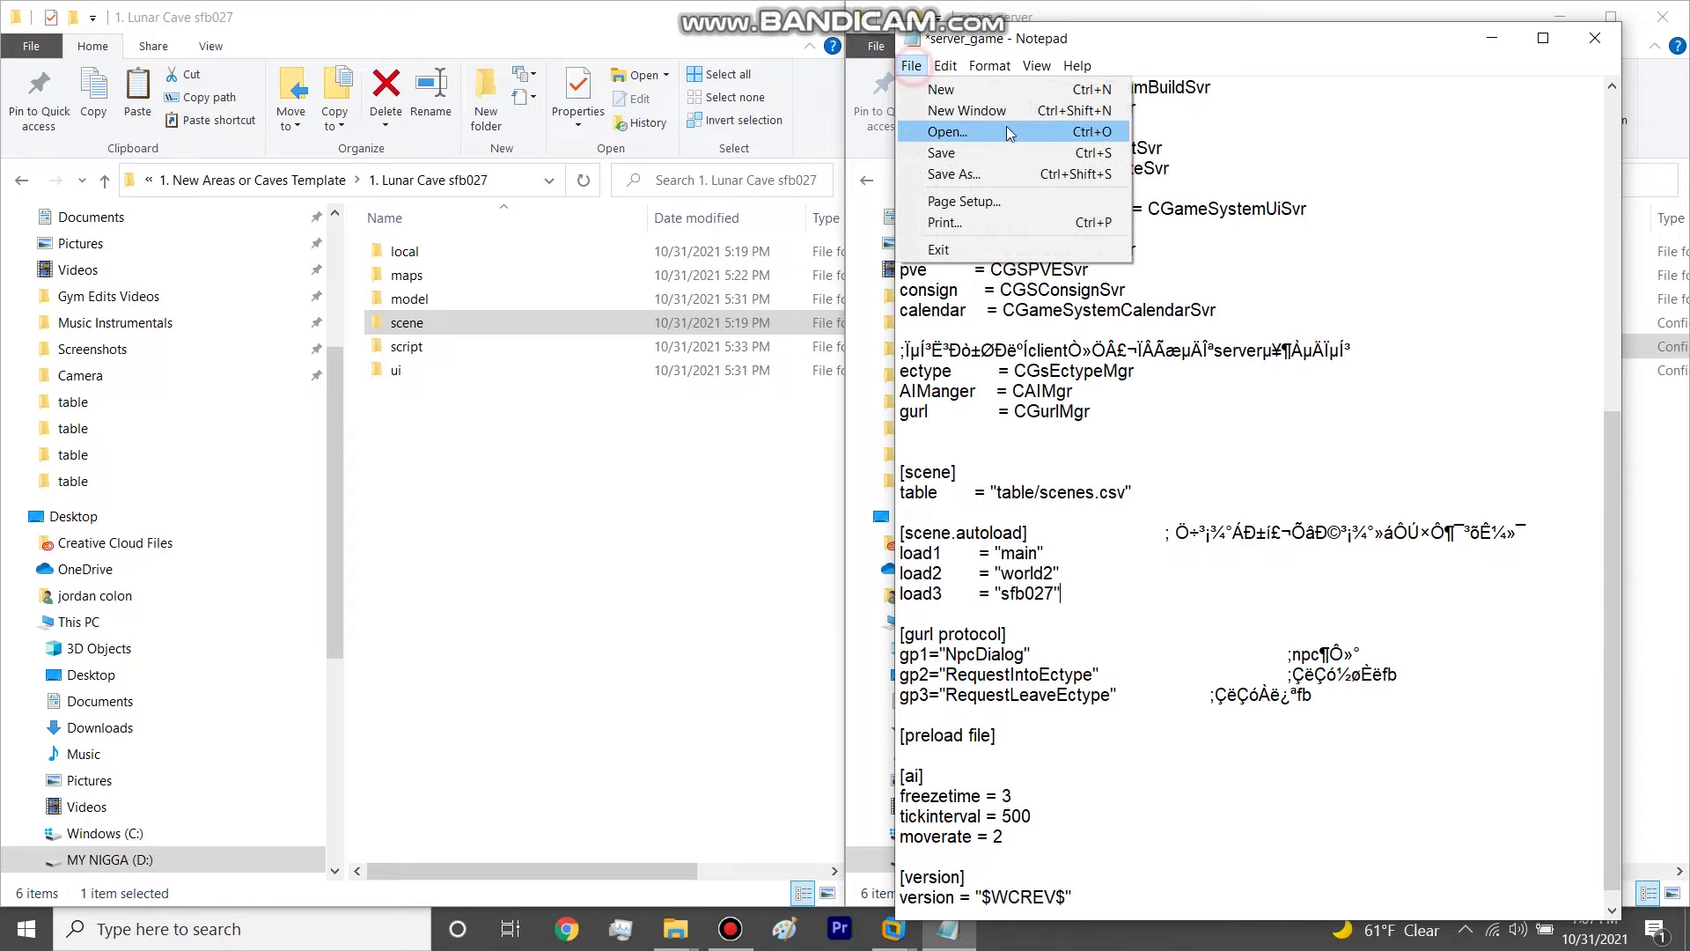
pyautogui.click(940, 155)
pyautogui.click(1594, 37)
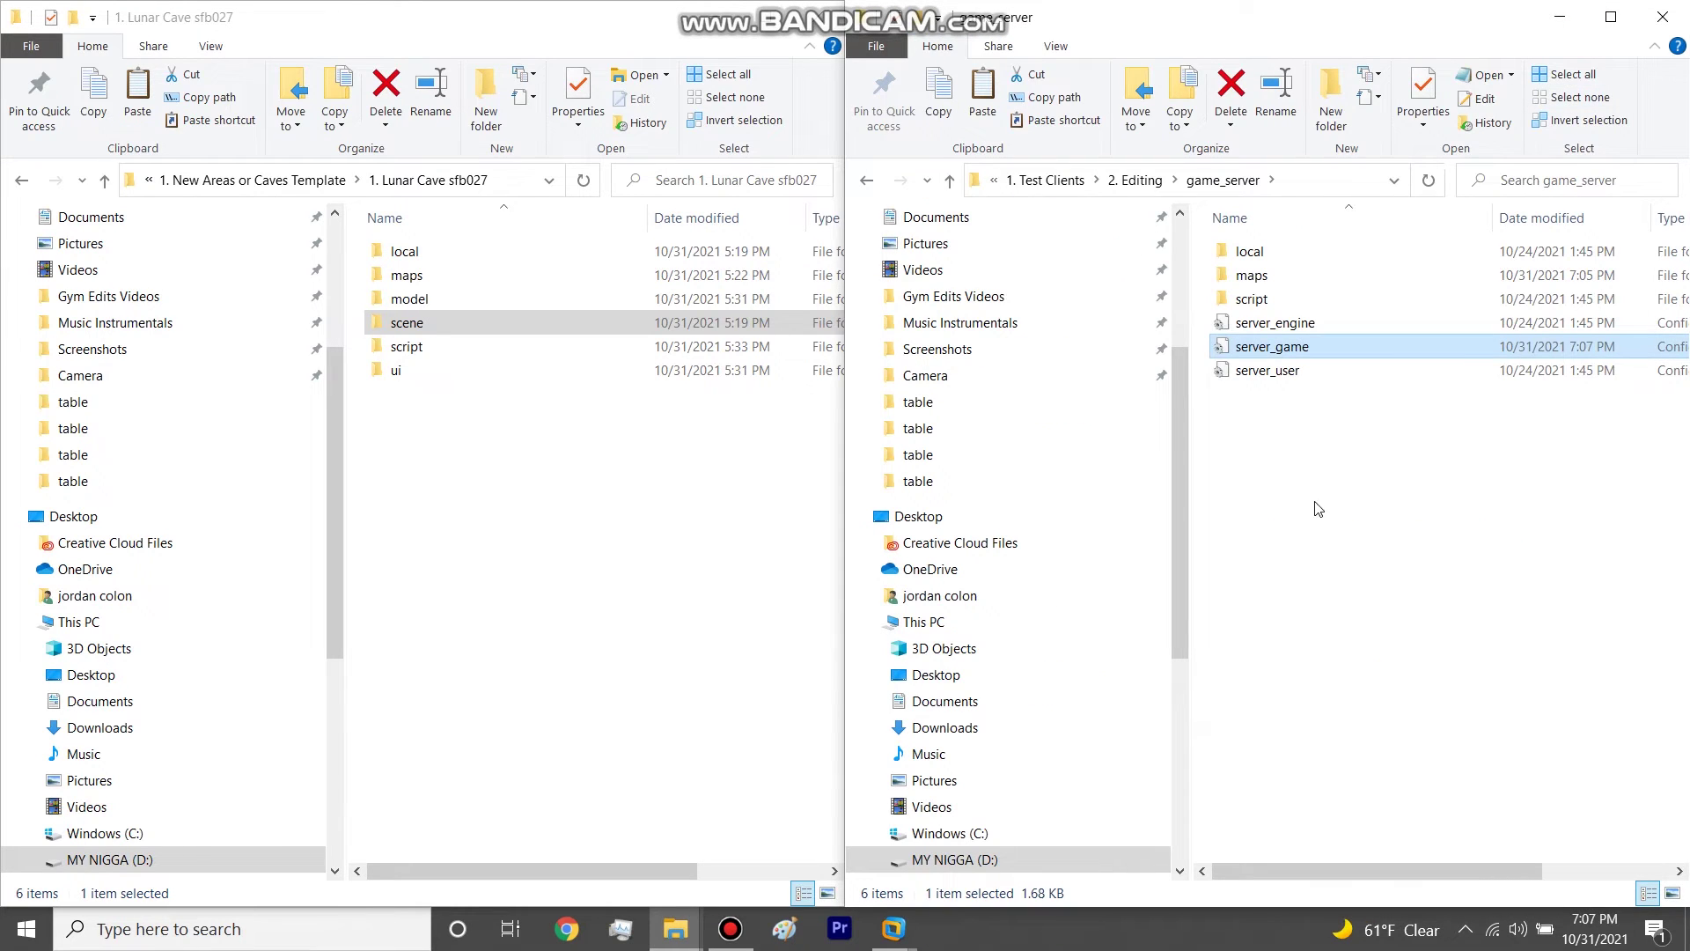
pyautogui.click(731, 928)
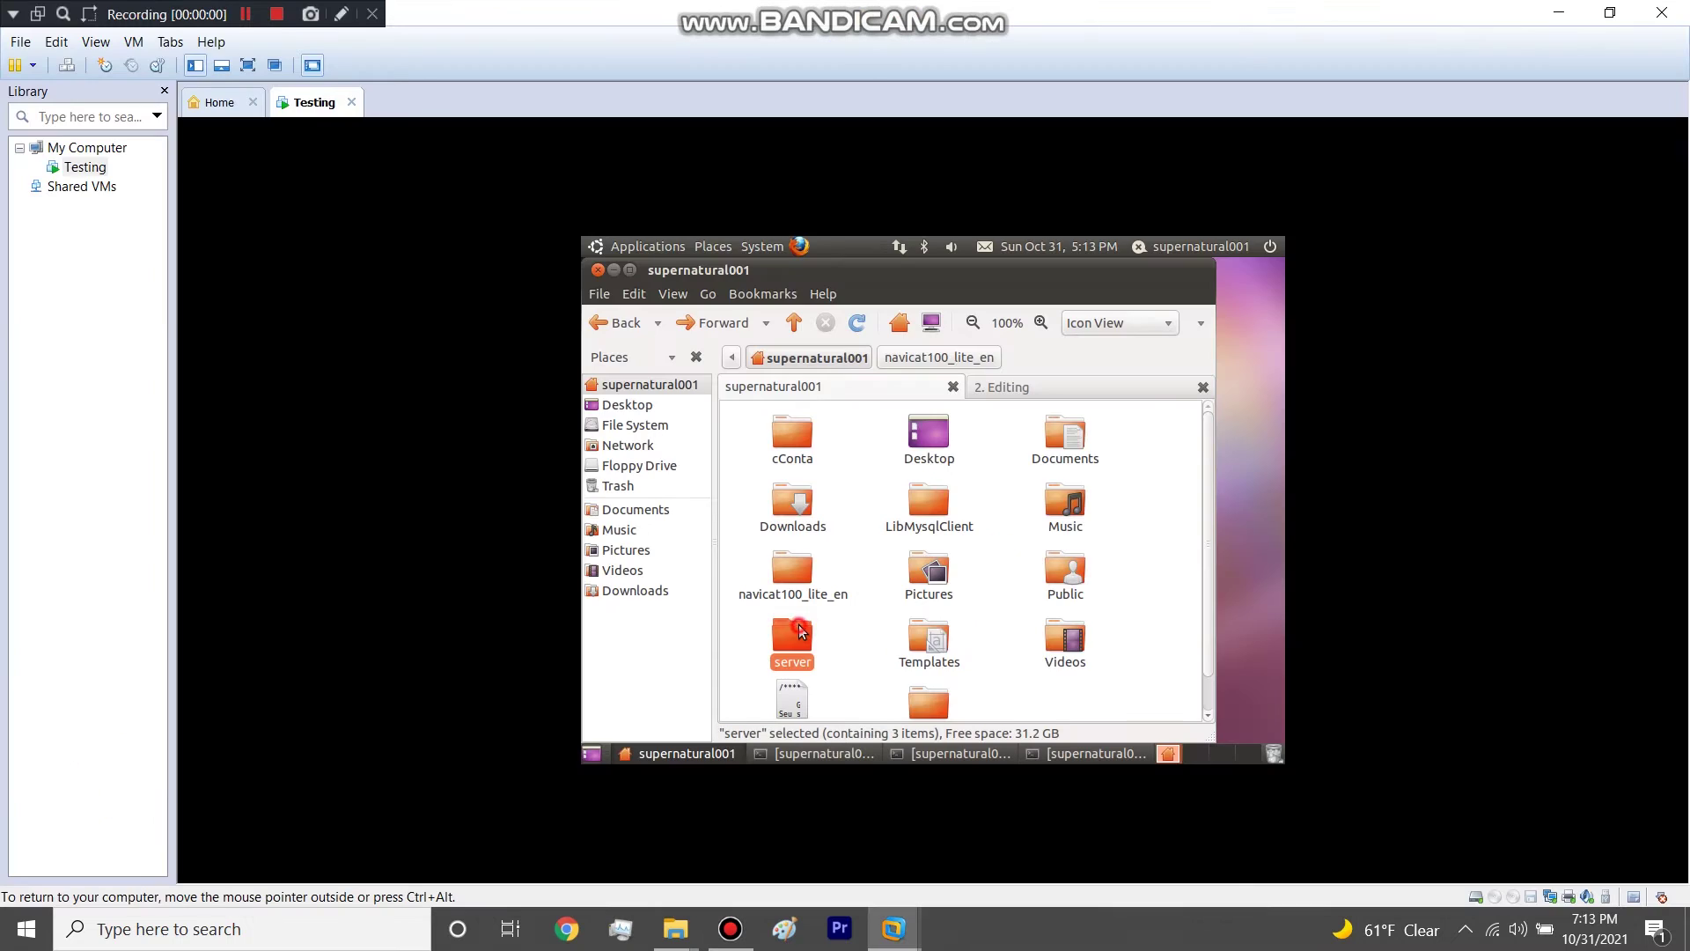
# Step: In the Testing virtual machine, open the server folder and interrupt the running game server in its terminal
pyautogui.doubleClick(801, 632)
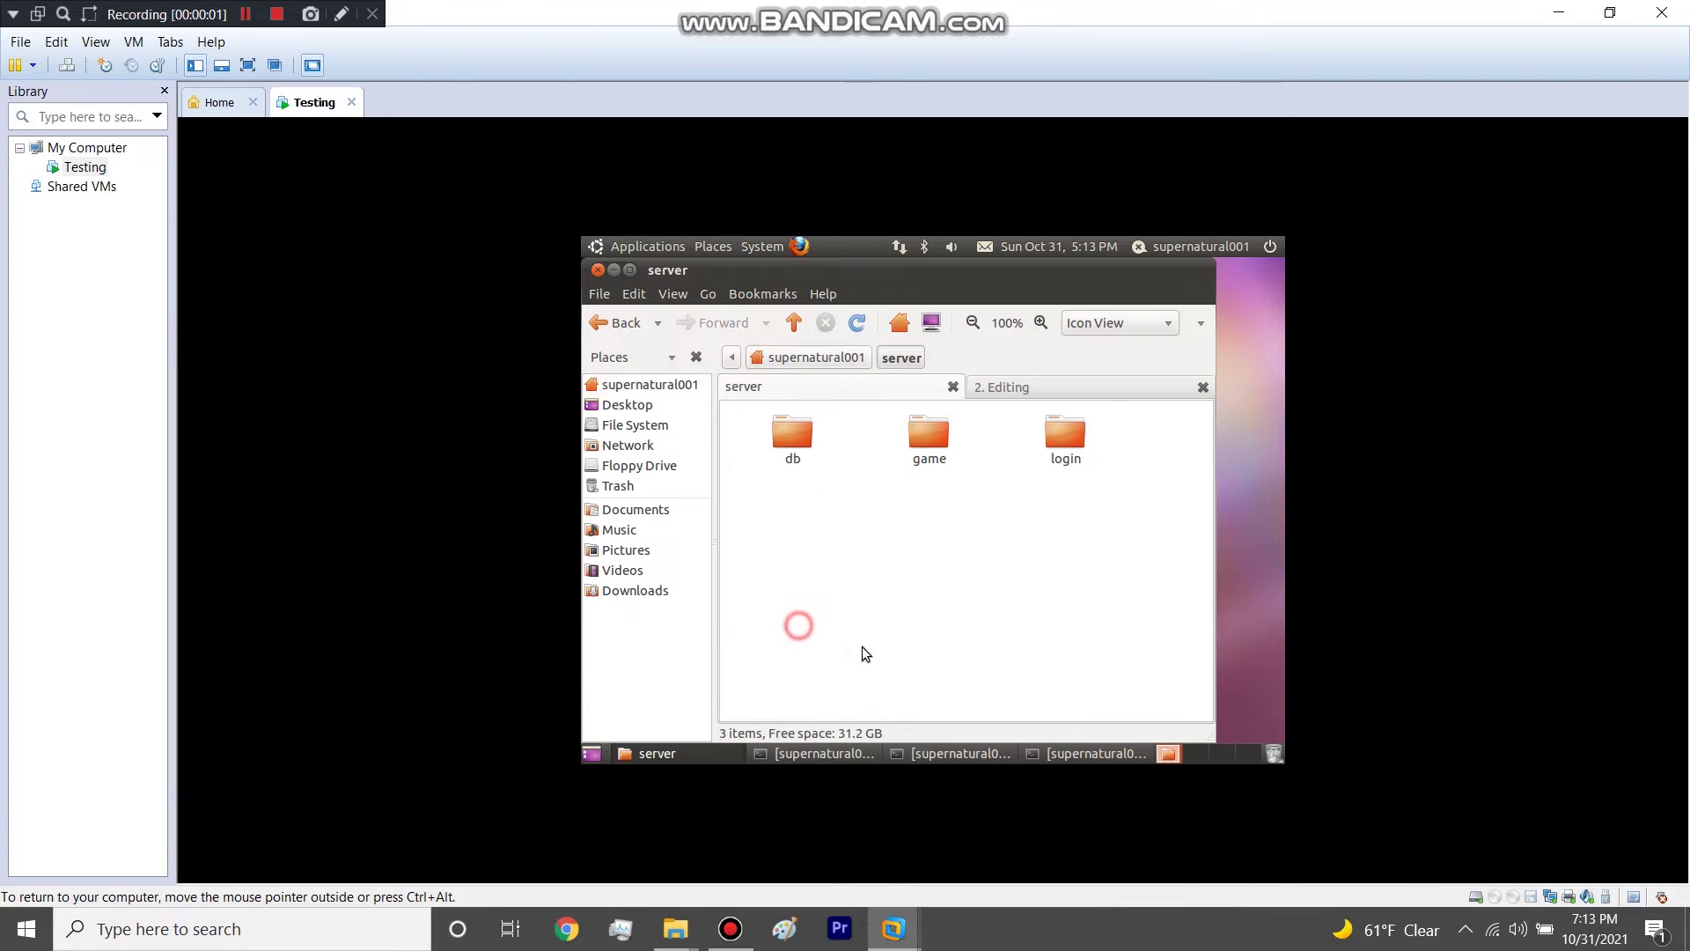
pyautogui.click(1087, 752)
pyautogui.click(979, 640)
pyautogui.hotkey('ctrl', 'c')
pyautogui.click(1189, 544)
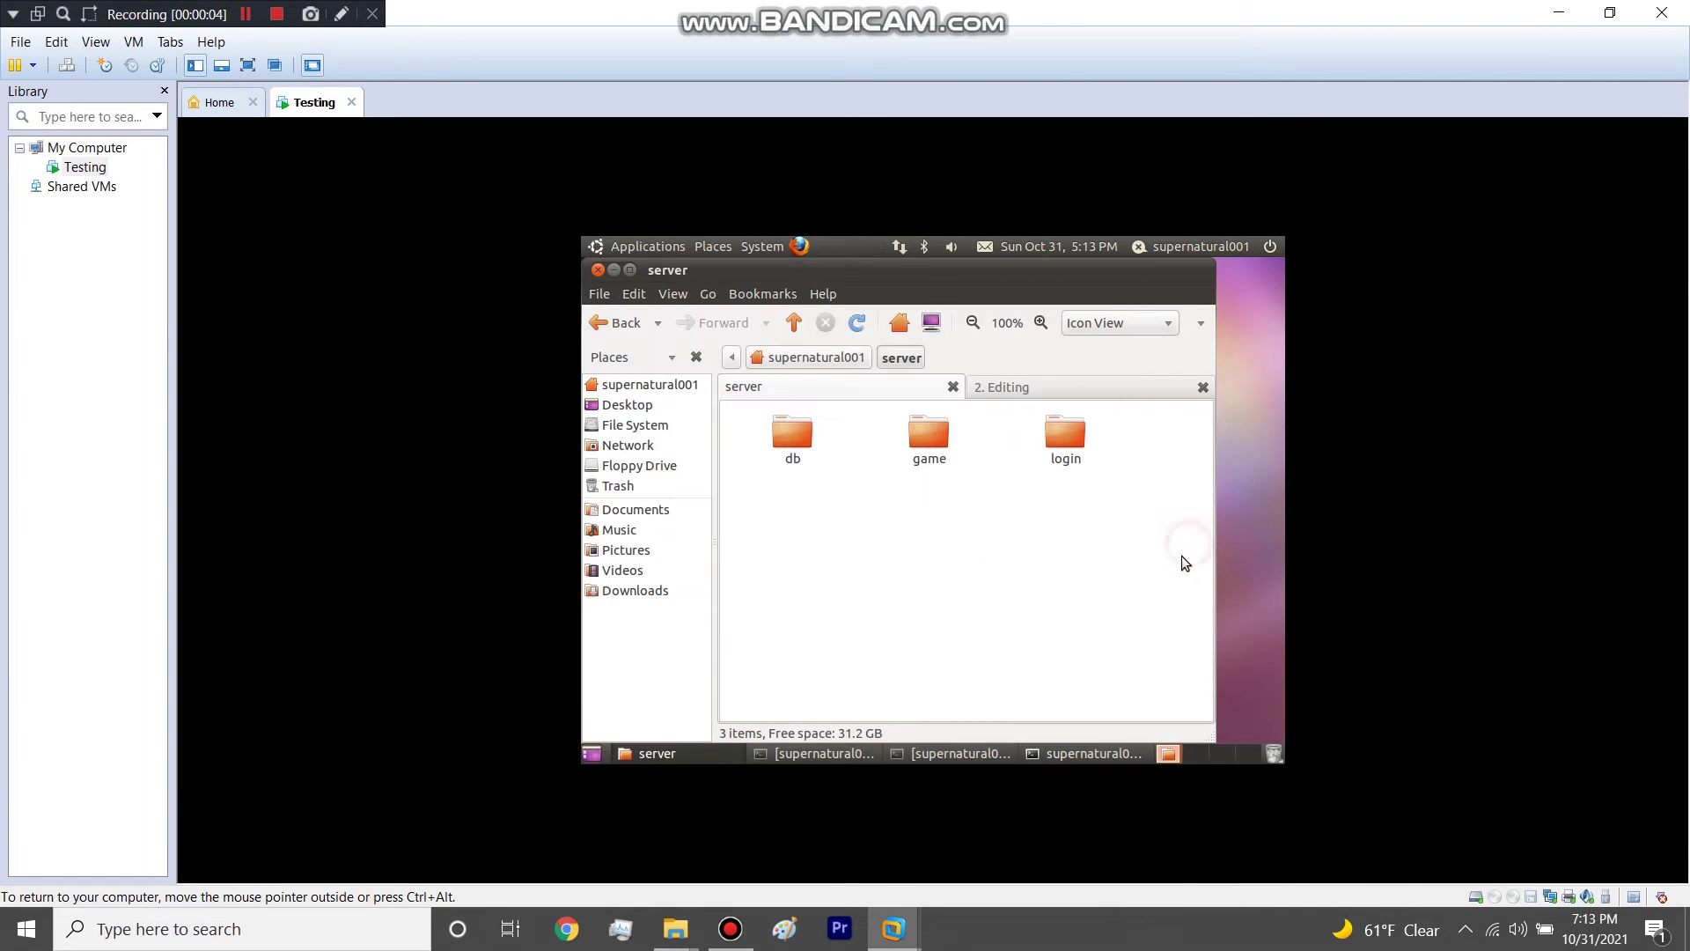
# Step: Delete game_server.pid and the old game_server.evp from the server/game folder and paste in the new game_server.evp
pyautogui.doubleClick(939, 442)
pyautogui.click(935, 566)
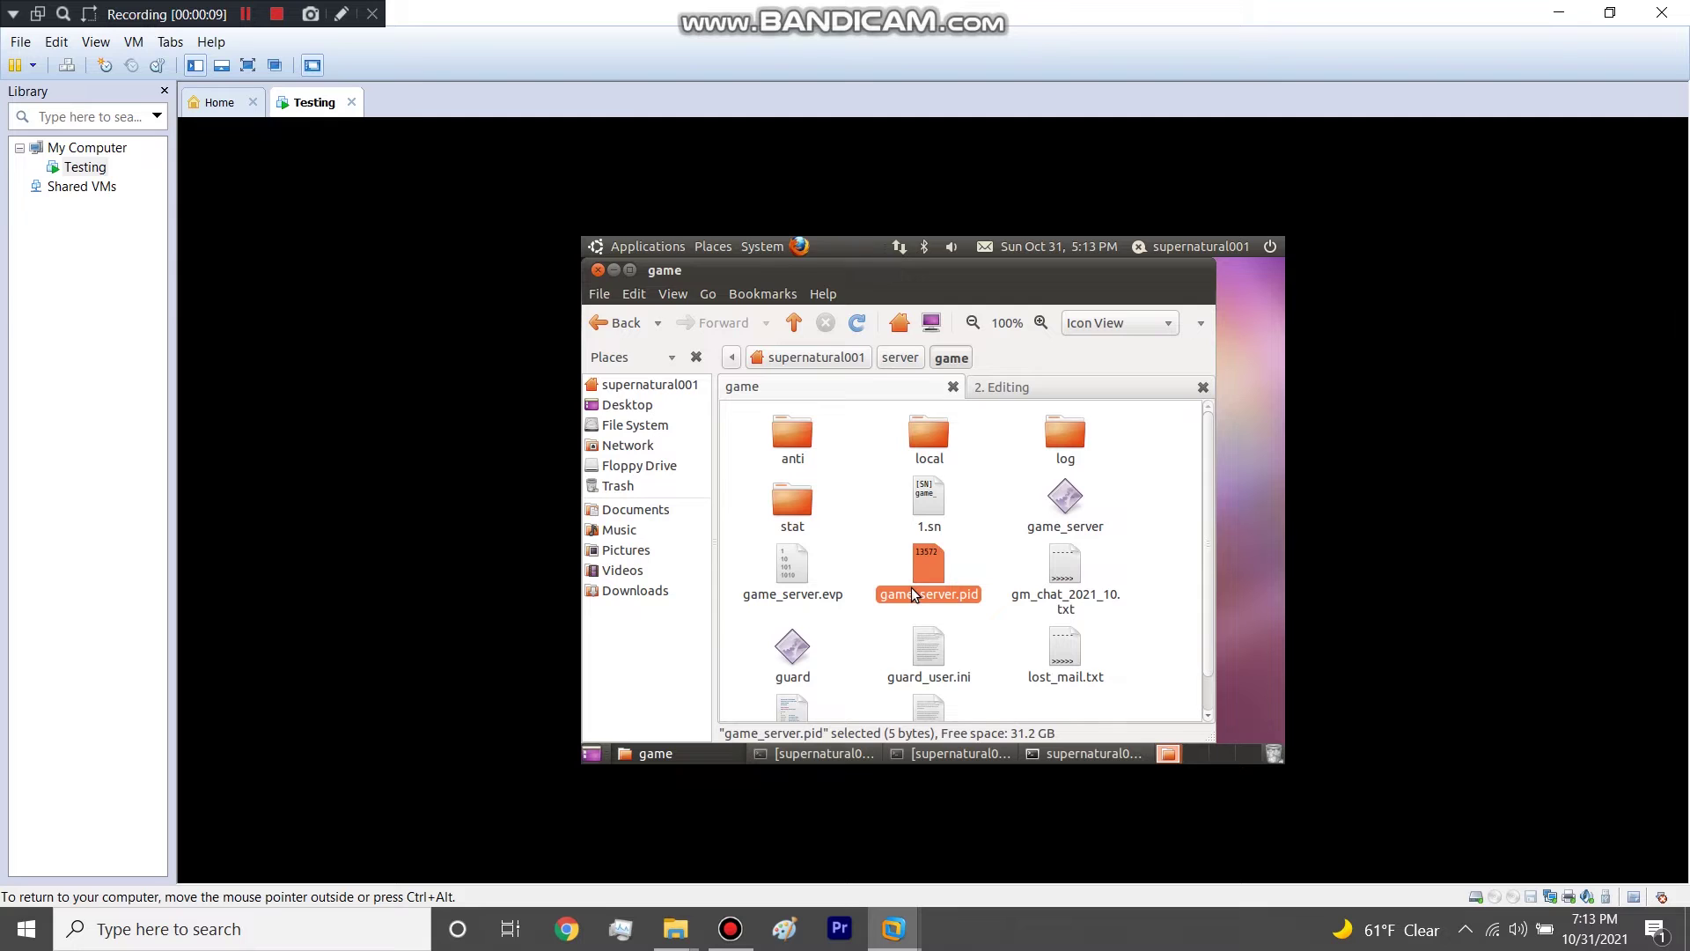
pyautogui.press('Delete')
pyautogui.click(791, 562)
pyautogui.press('Delete')
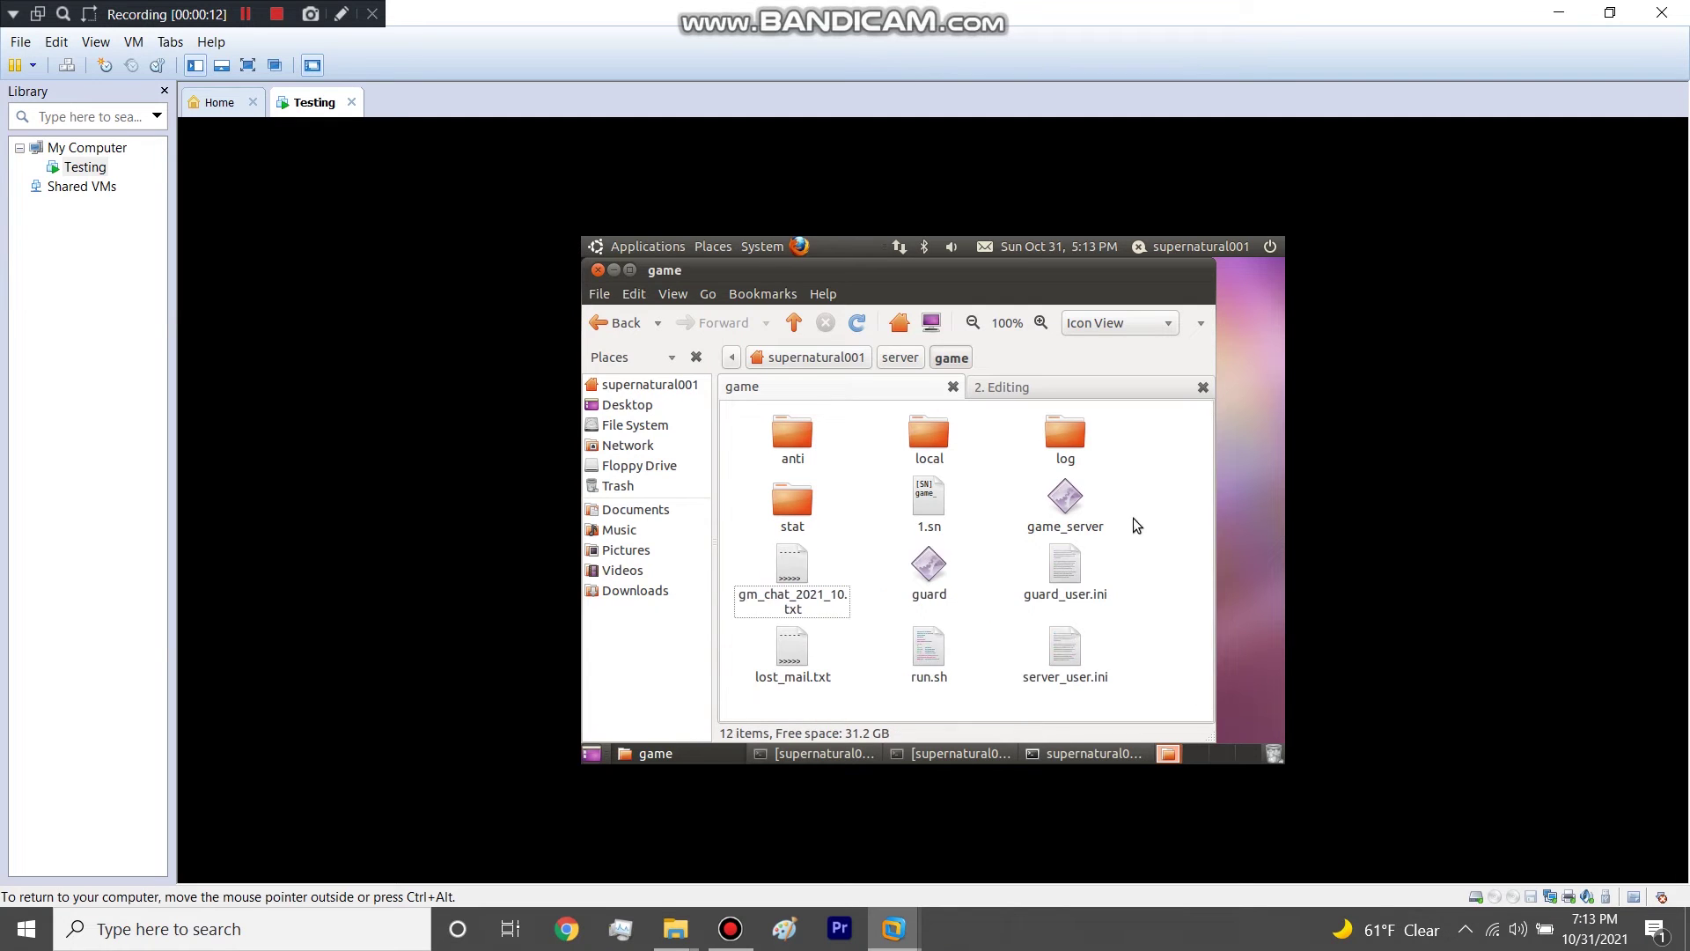
pyautogui.click(1150, 506)
pyautogui.hotkey('ctrl', 'z')
# Step: Examine the game server terminal's shutdown countdown and its messages about saving user data
pyautogui.click(1091, 753)
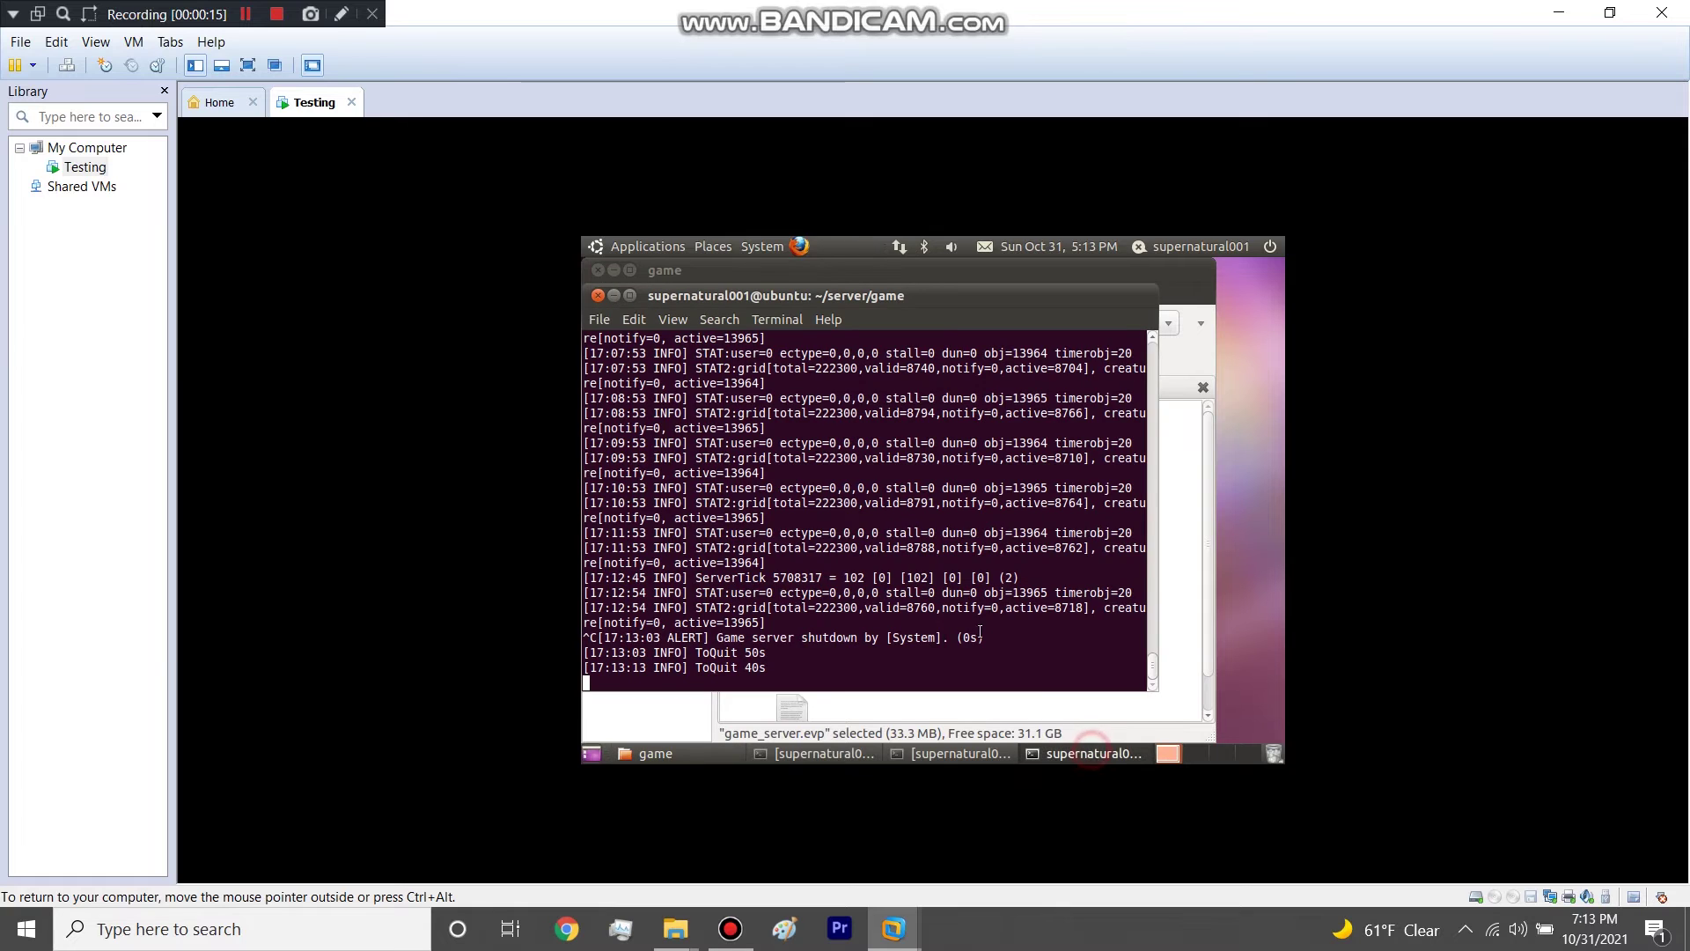
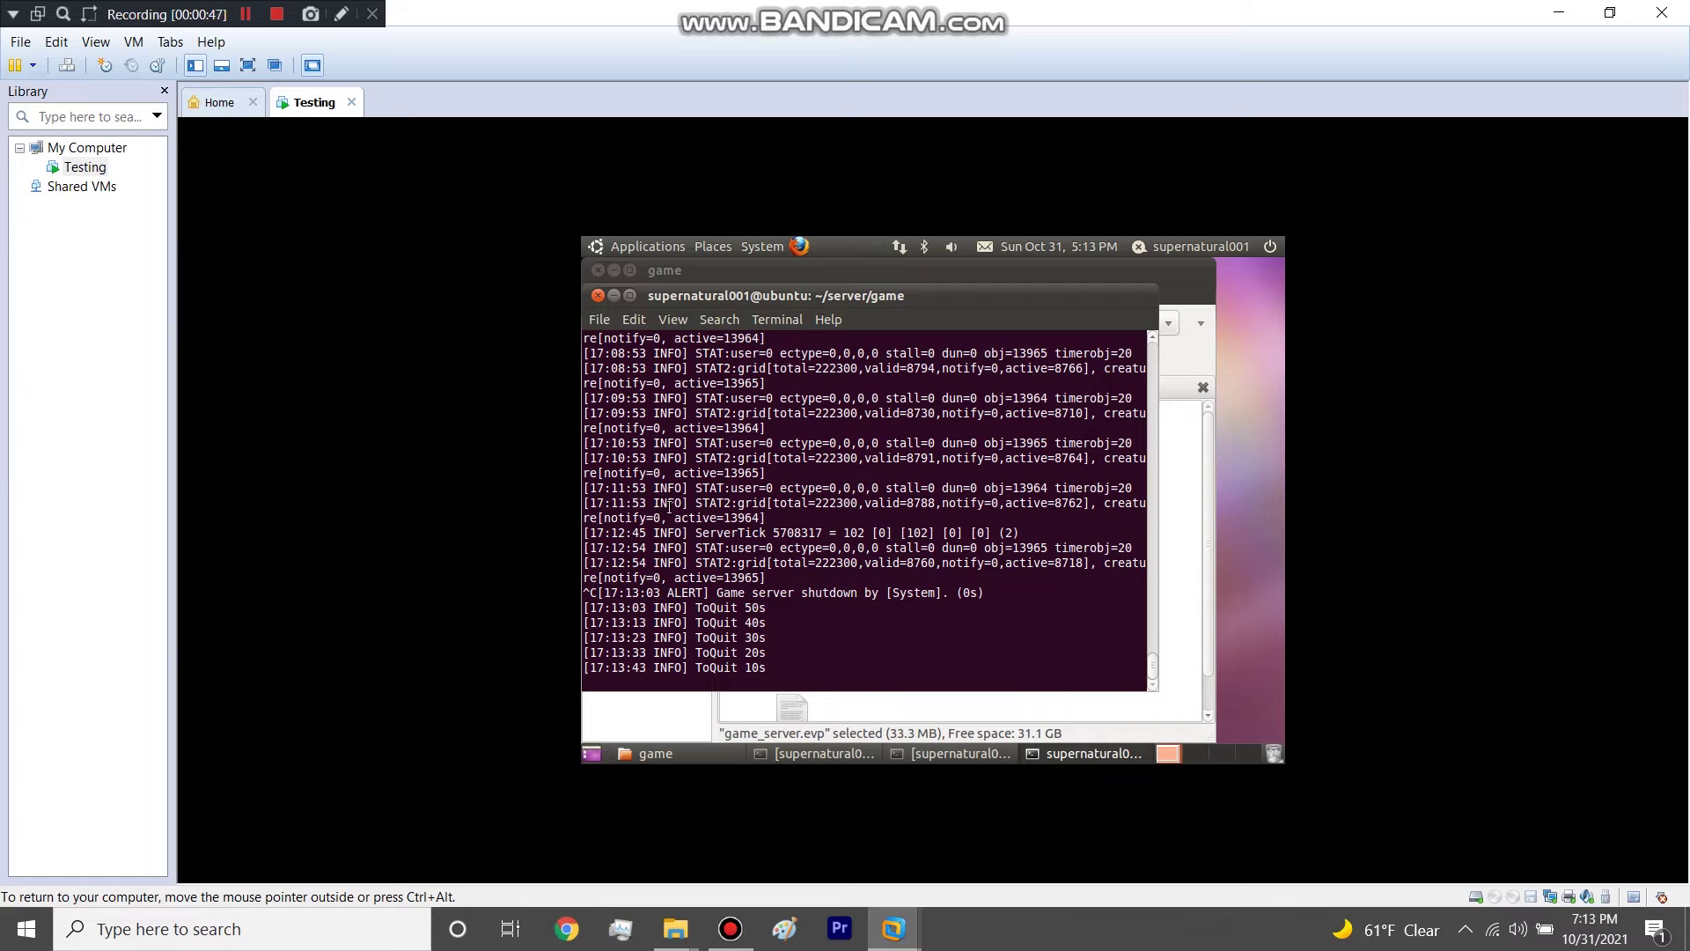
pyautogui.click(594, 590)
pyautogui.tripleClick(594, 591)
pyautogui.click(594, 590)
pyautogui.moveTo(597, 592); pyautogui.dragTo(588, 592)
pyautogui.click(649, 574)
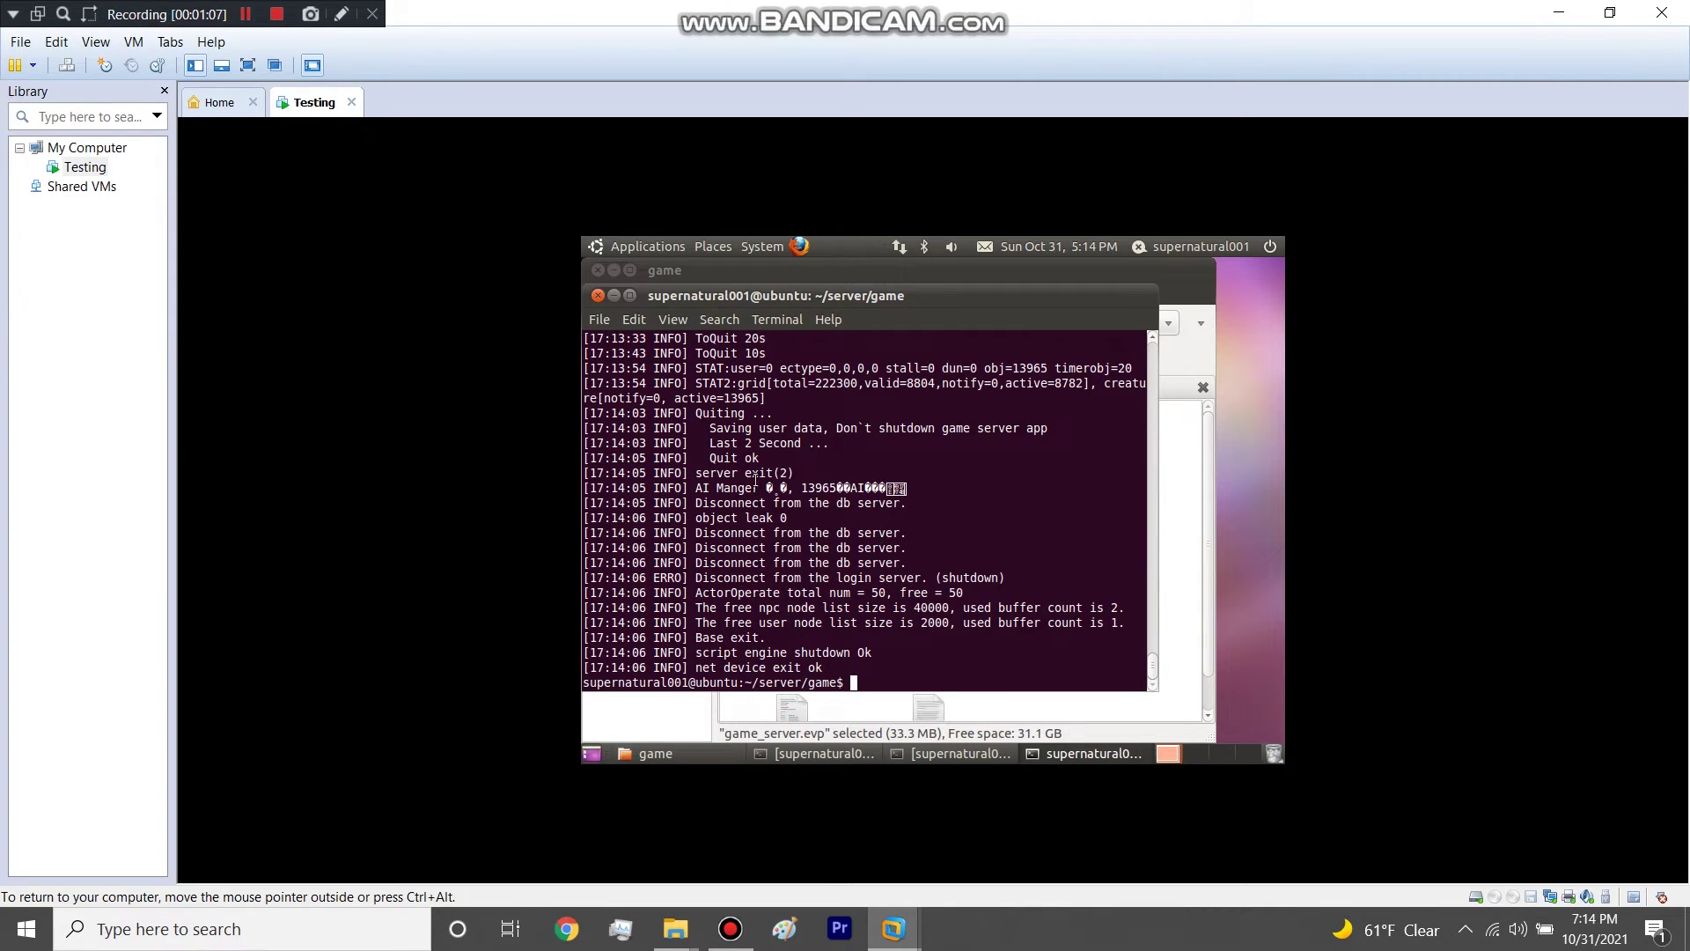
pyautogui.moveTo(710, 428); pyautogui.dragTo(833, 409)
pyautogui.moveTo(710, 428); pyautogui.dragTo(1045, 428)
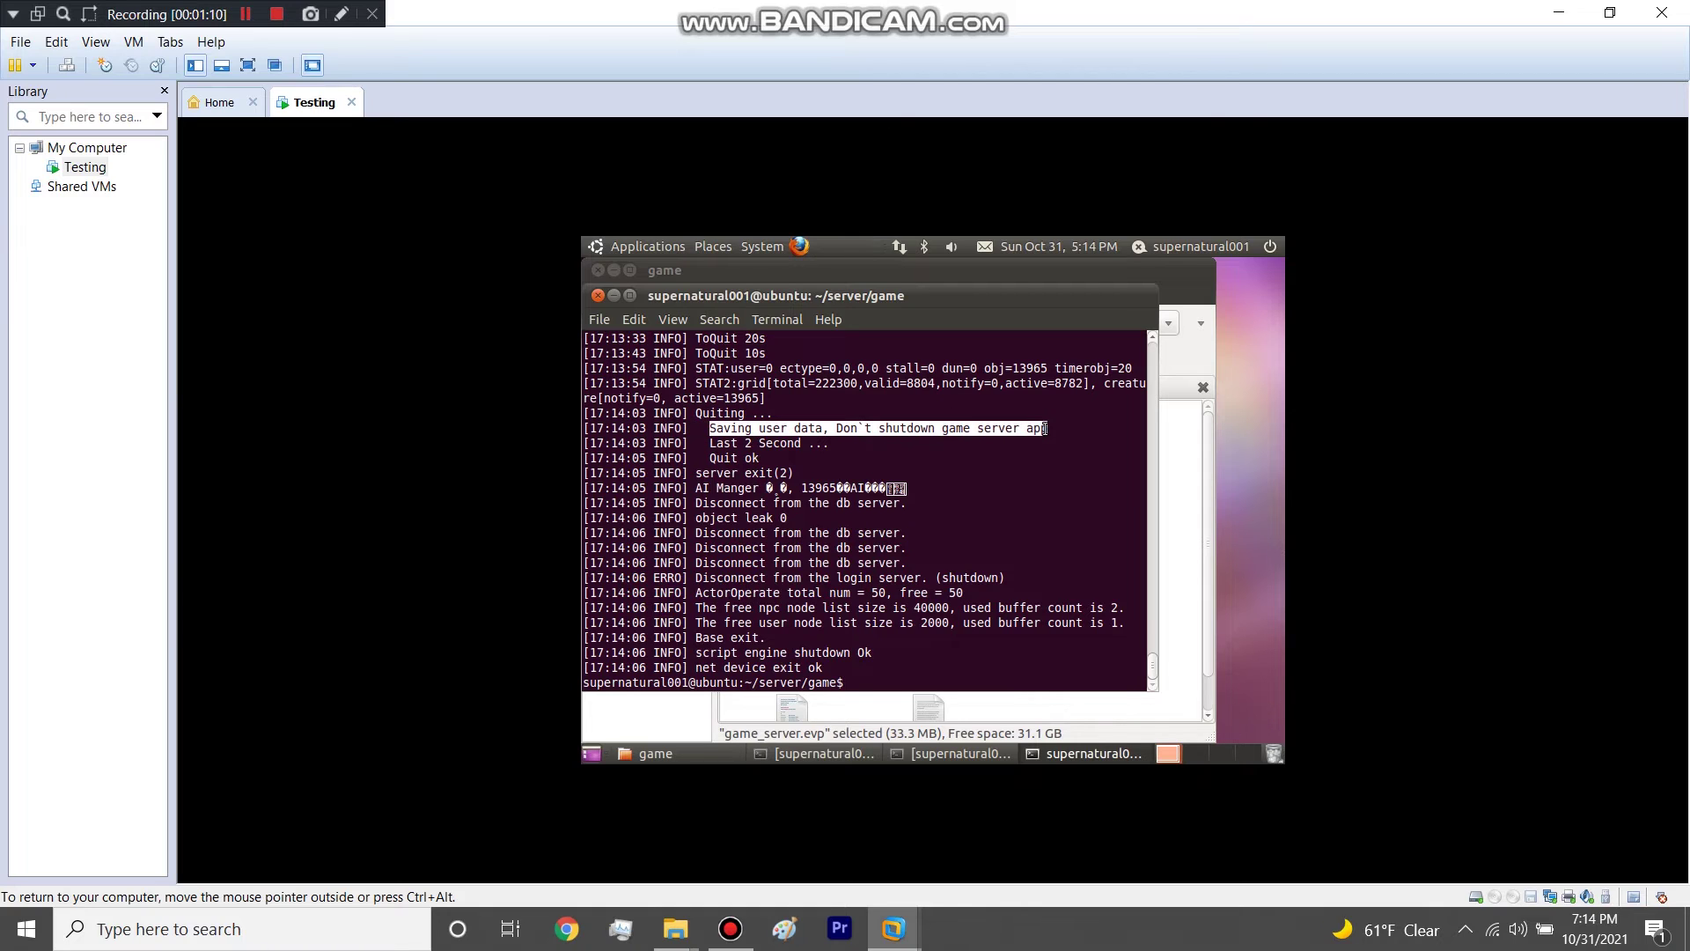
pyautogui.doubleClick(813, 428)
pyautogui.moveTo(812, 428); pyautogui.dragTo(582, 428)
pyautogui.click(893, 517)
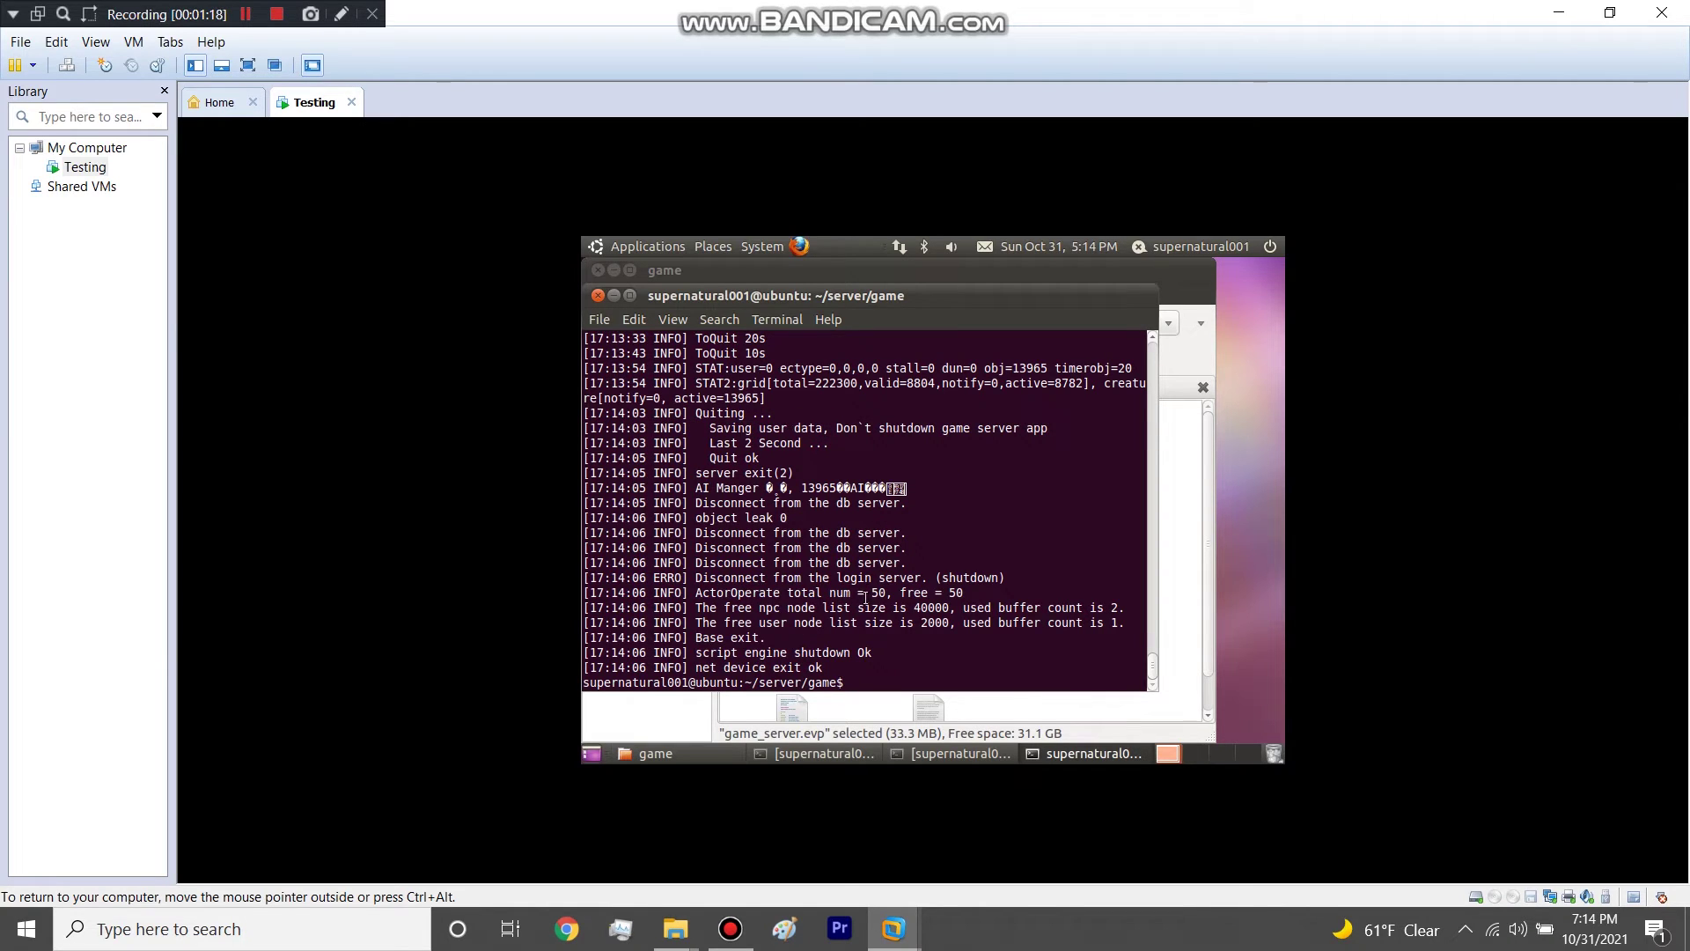
# Step: Start the game server from the terminal with ./game_server
pyautogui.write('./game_server')
pyautogui.press('Return')
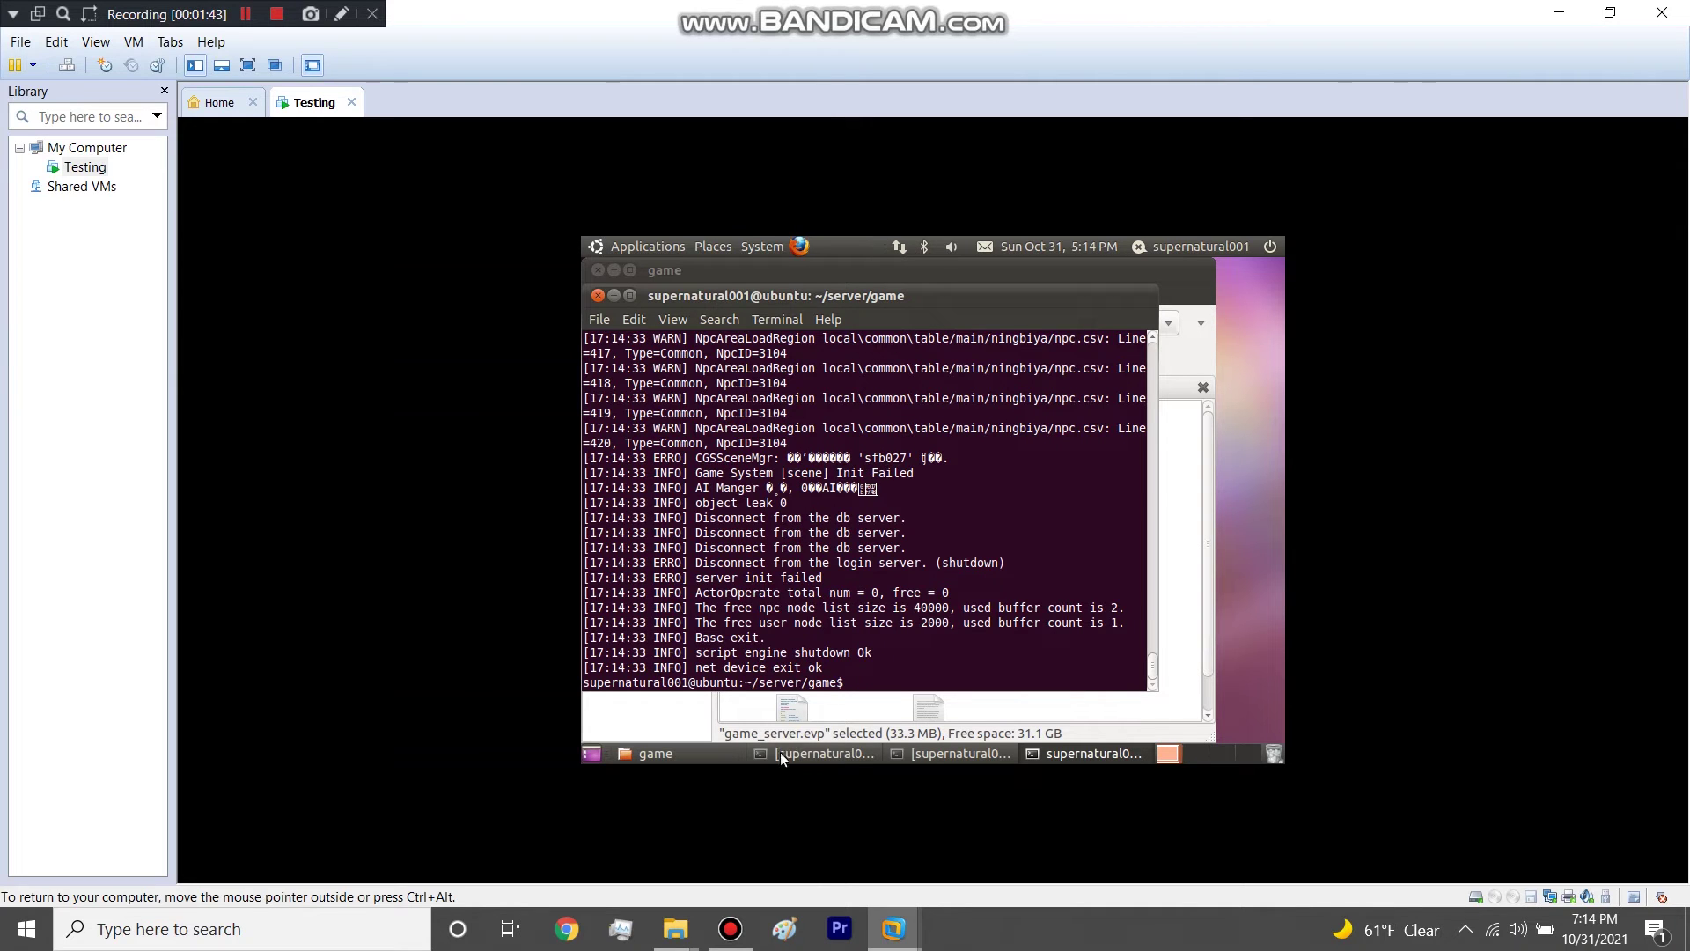
# Step: Switch to File Explorer and open the table folder under game_server/local/common
pyautogui.click(674, 926)
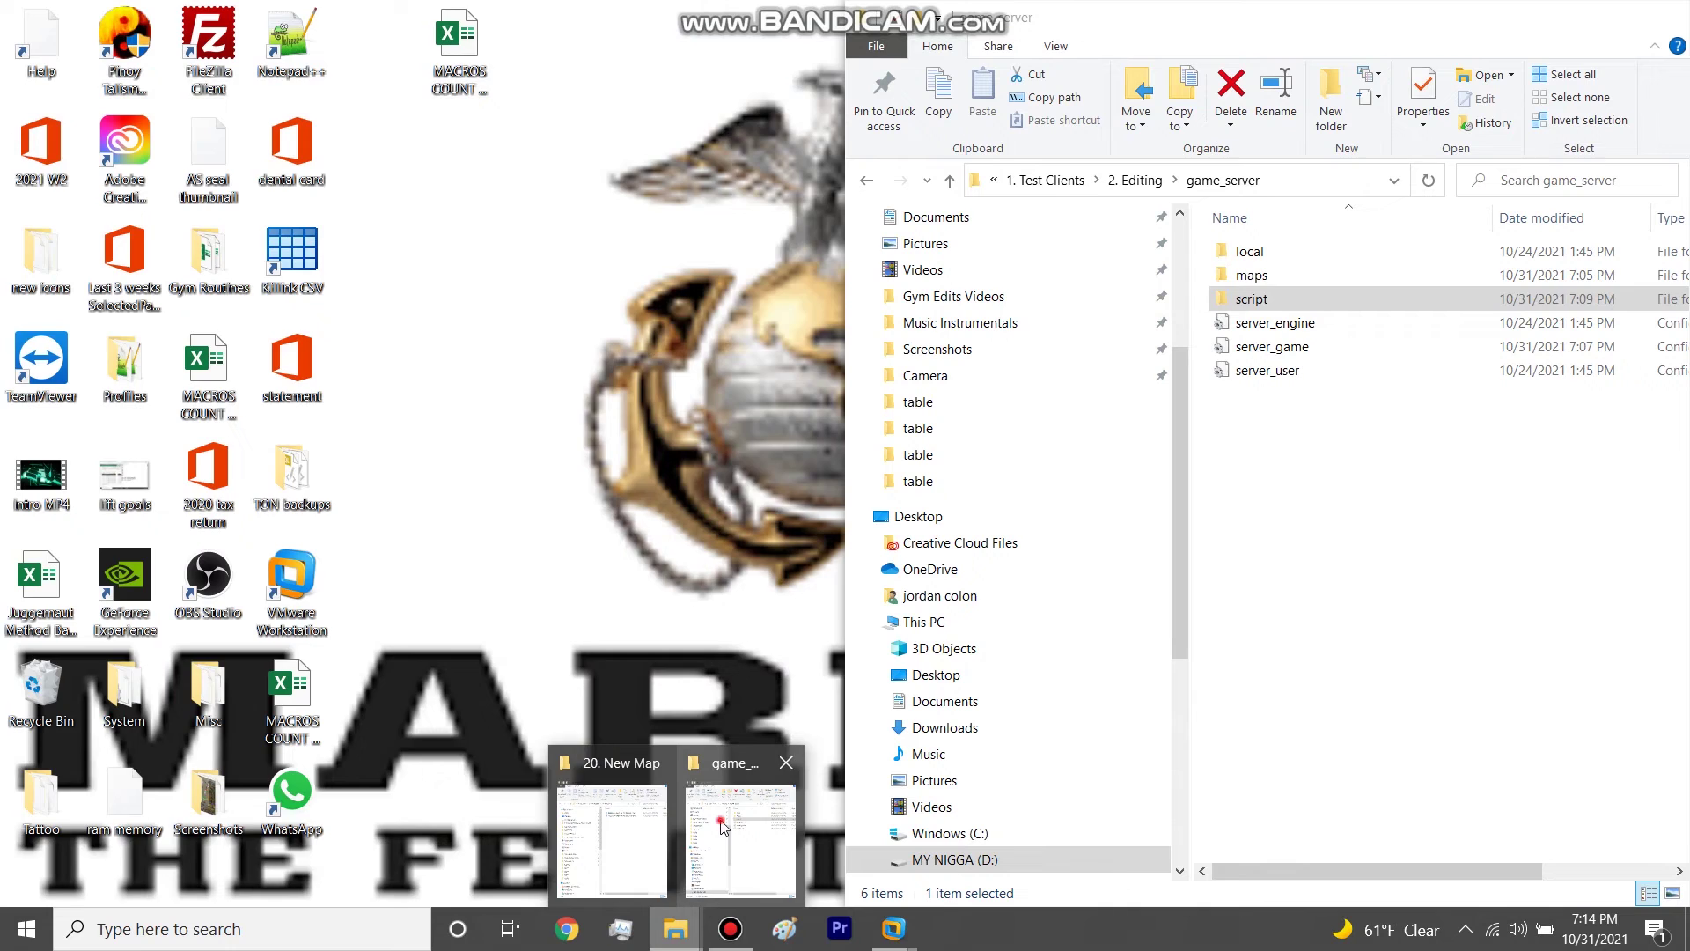
pyautogui.click(740, 841)
pyautogui.click(1302, 251)
pyautogui.doubleClick(1302, 250)
pyautogui.doubleClick(1303, 251)
pyautogui.doubleClick(1276, 370)
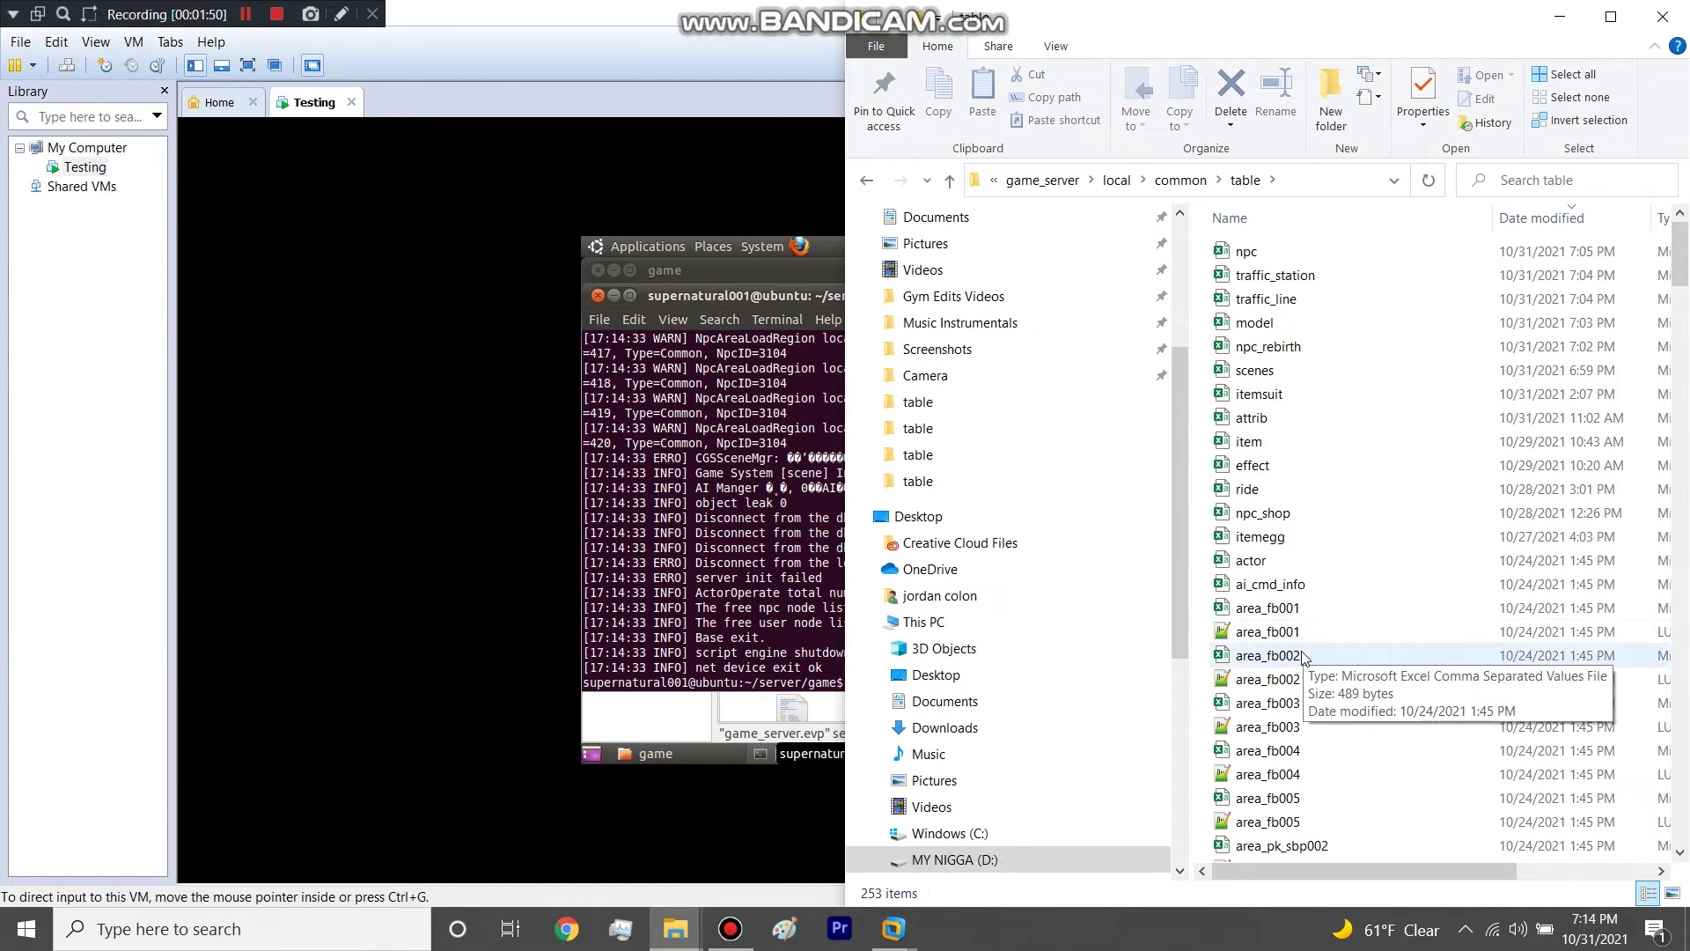
# Step: Look through the table folder's area files and search the folder for sfb027
pyautogui.scroll(-5, 1285, 638)
pyautogui.scroll(-15, 1291, 636)
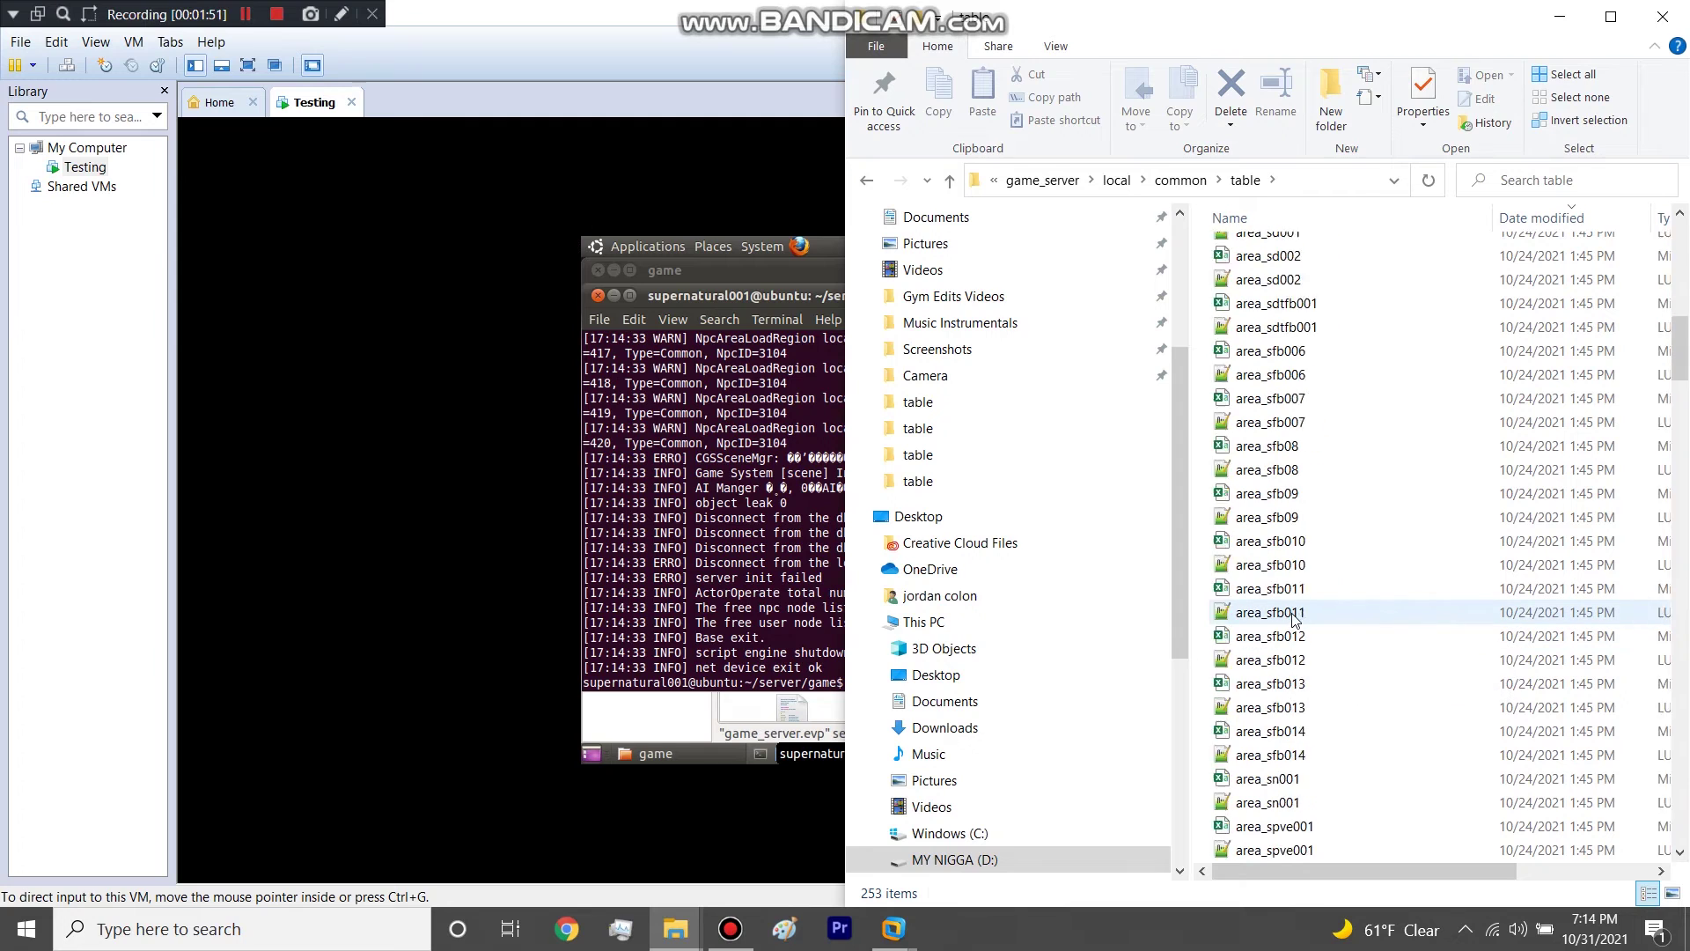
pyautogui.scroll(-8, 1294, 608)
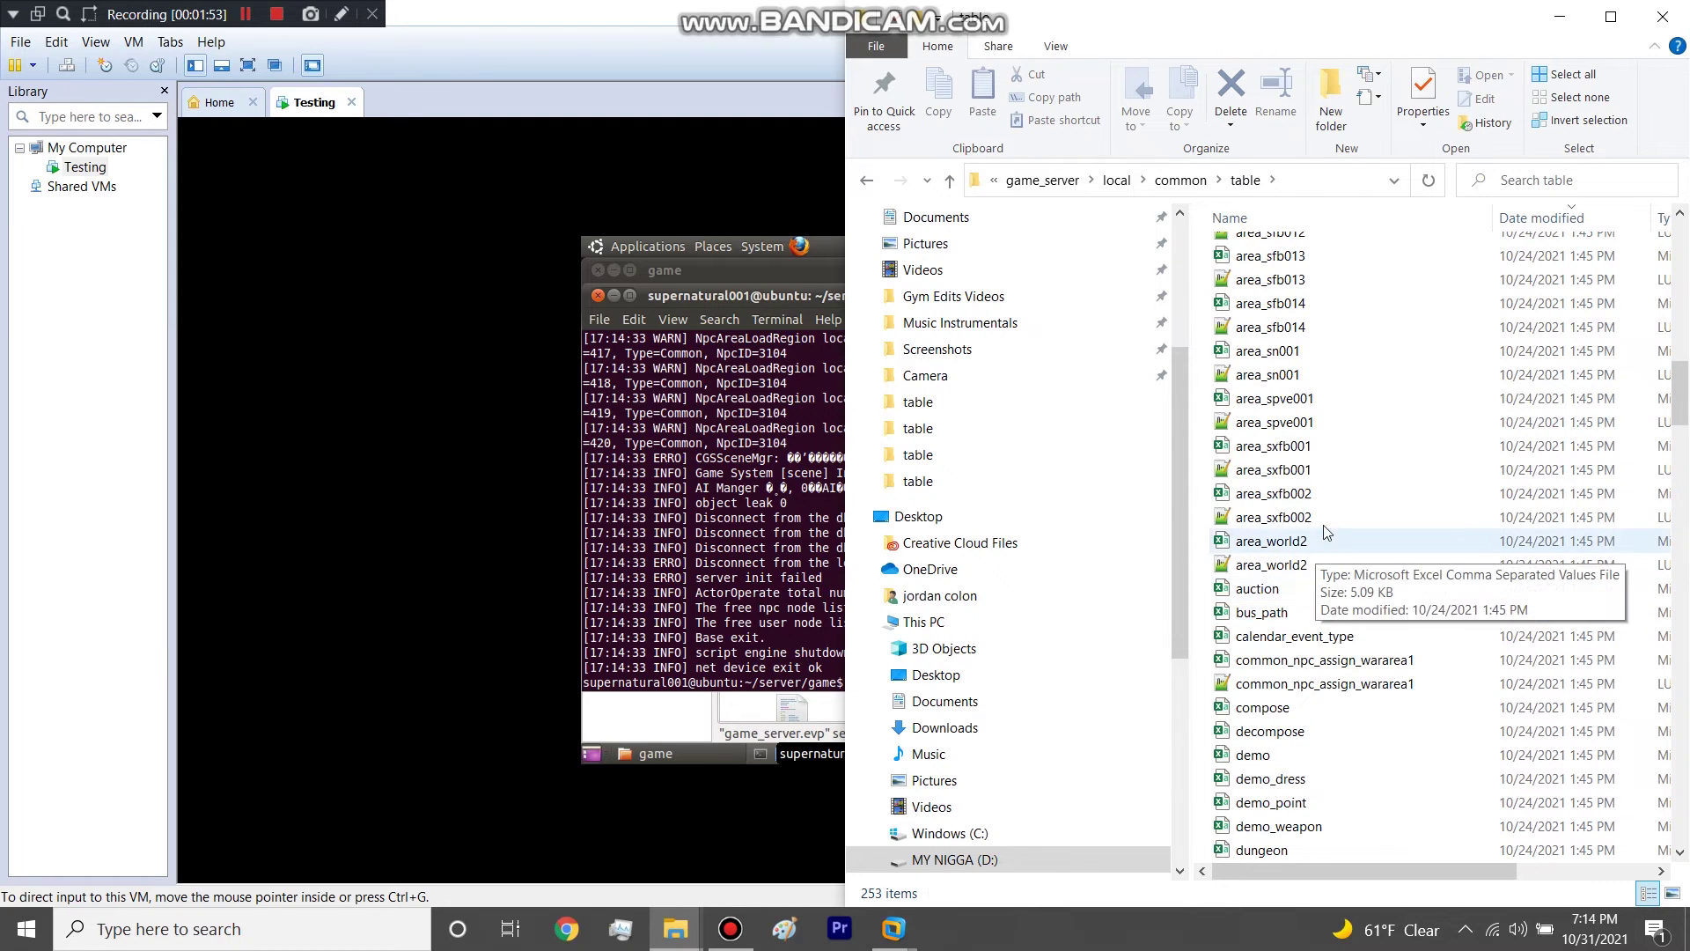
pyautogui.scroll(20, 1327, 489)
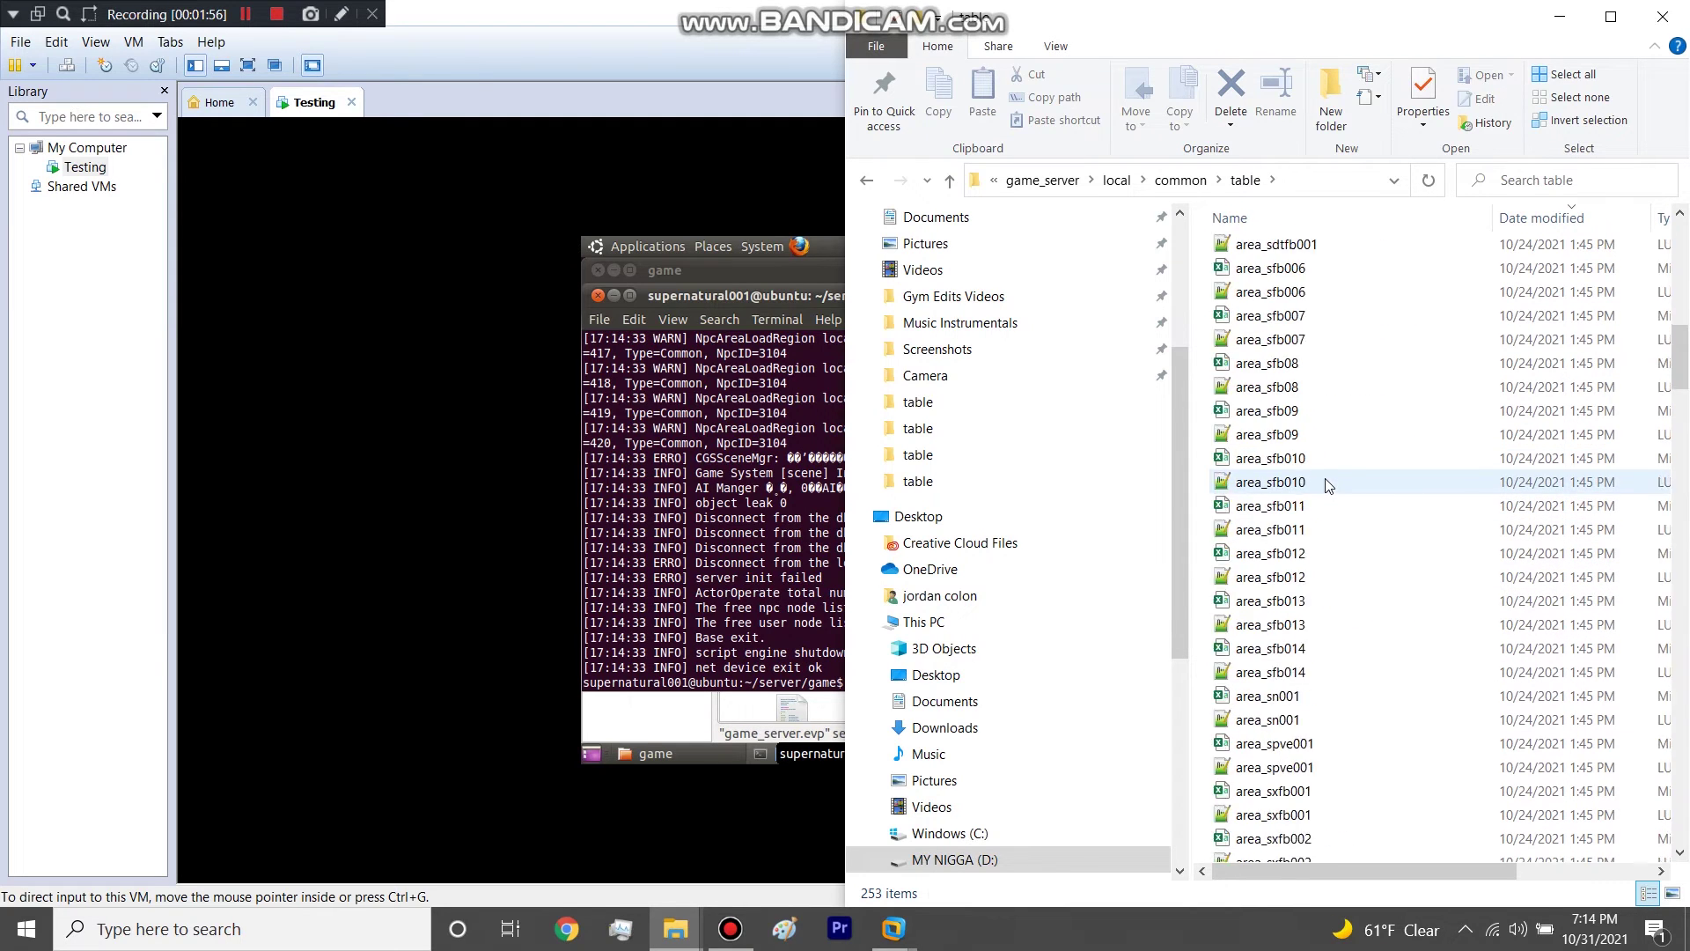
pyautogui.click(1594, 178)
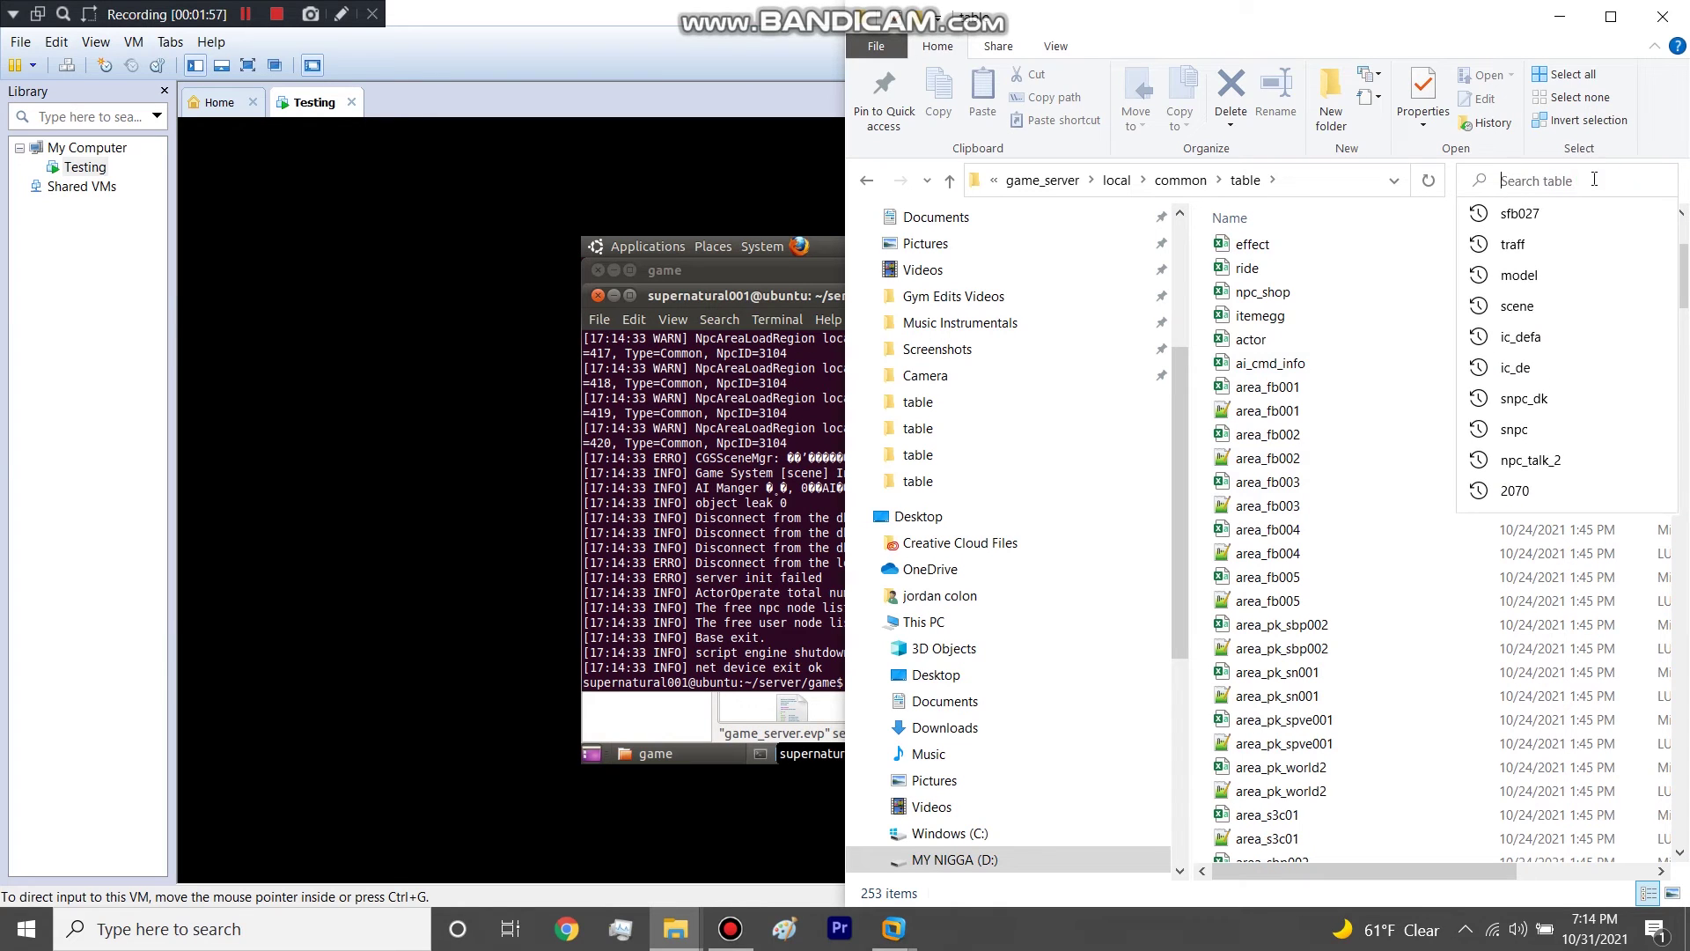
pyautogui.write('sfb027')
pyautogui.press('Return')
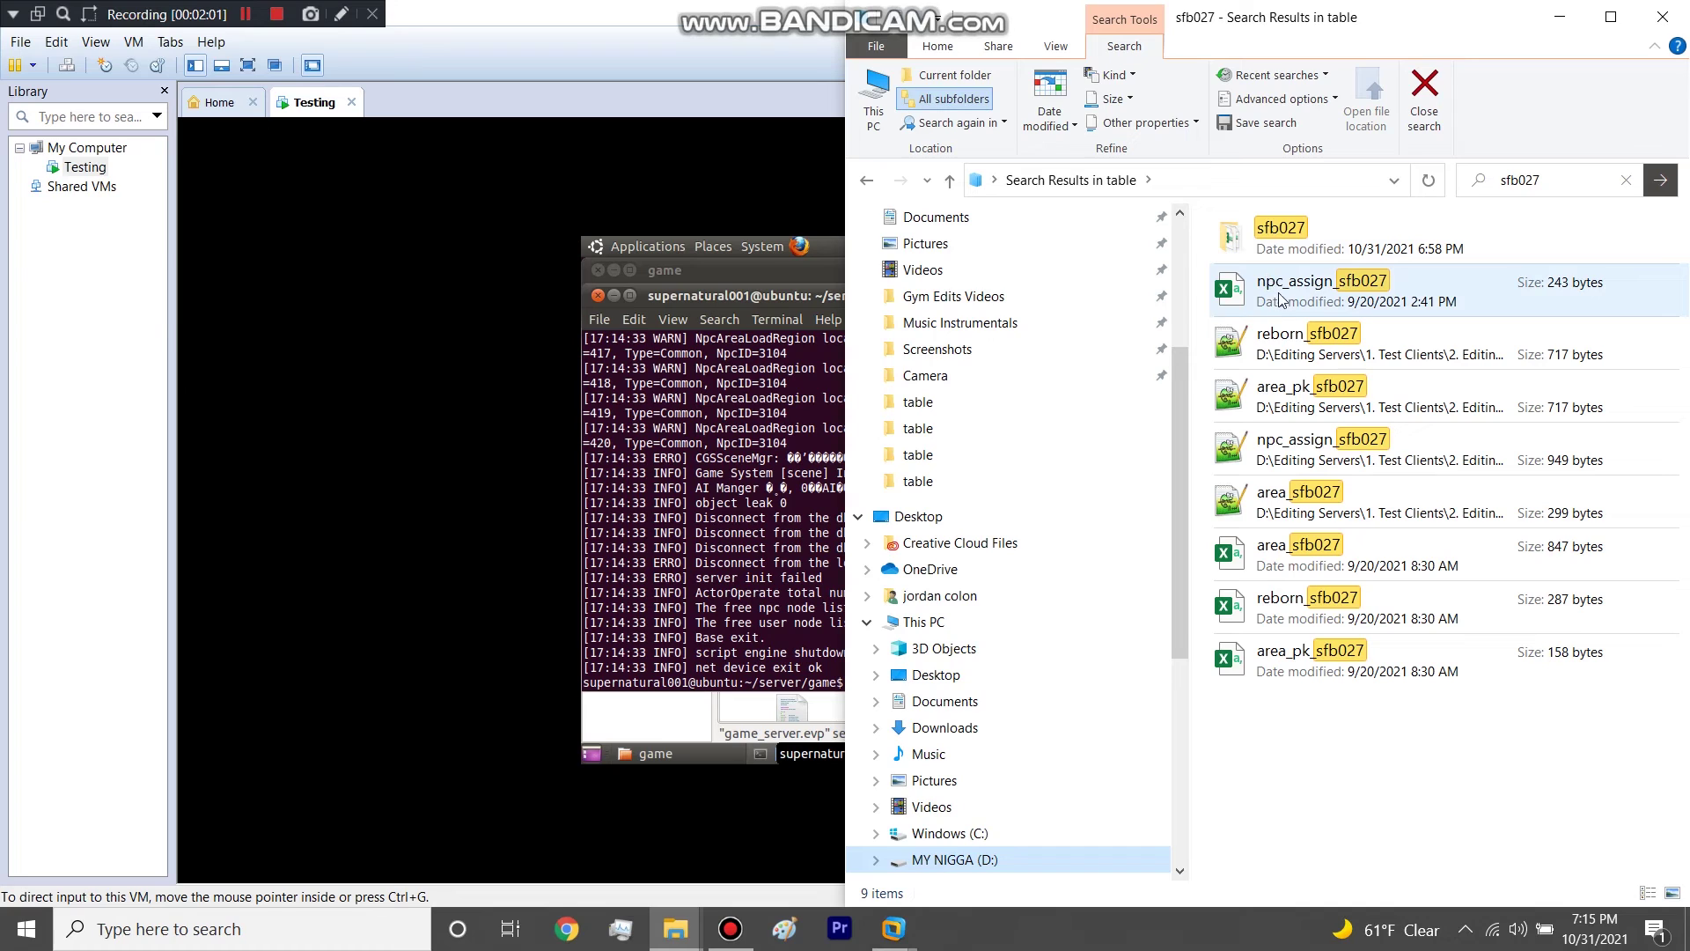
# Step: Check the scene initialization error in the game server terminal and return from the search results to the table folder
pyautogui.click(832, 466)
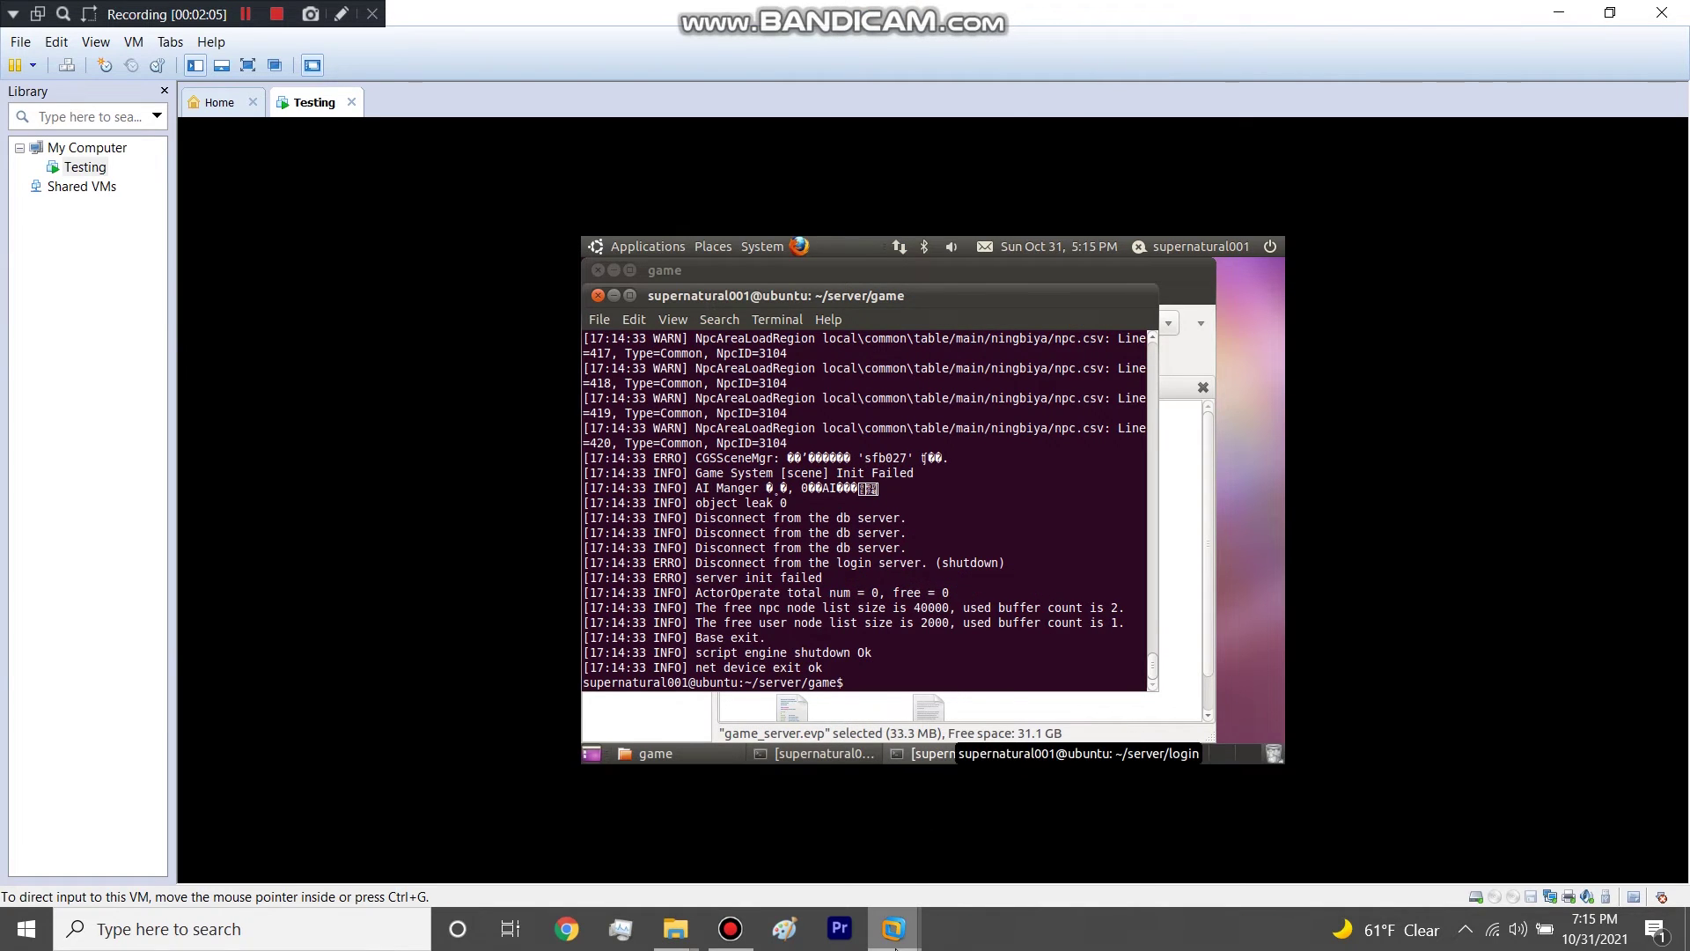
pyautogui.moveTo(896, 943)
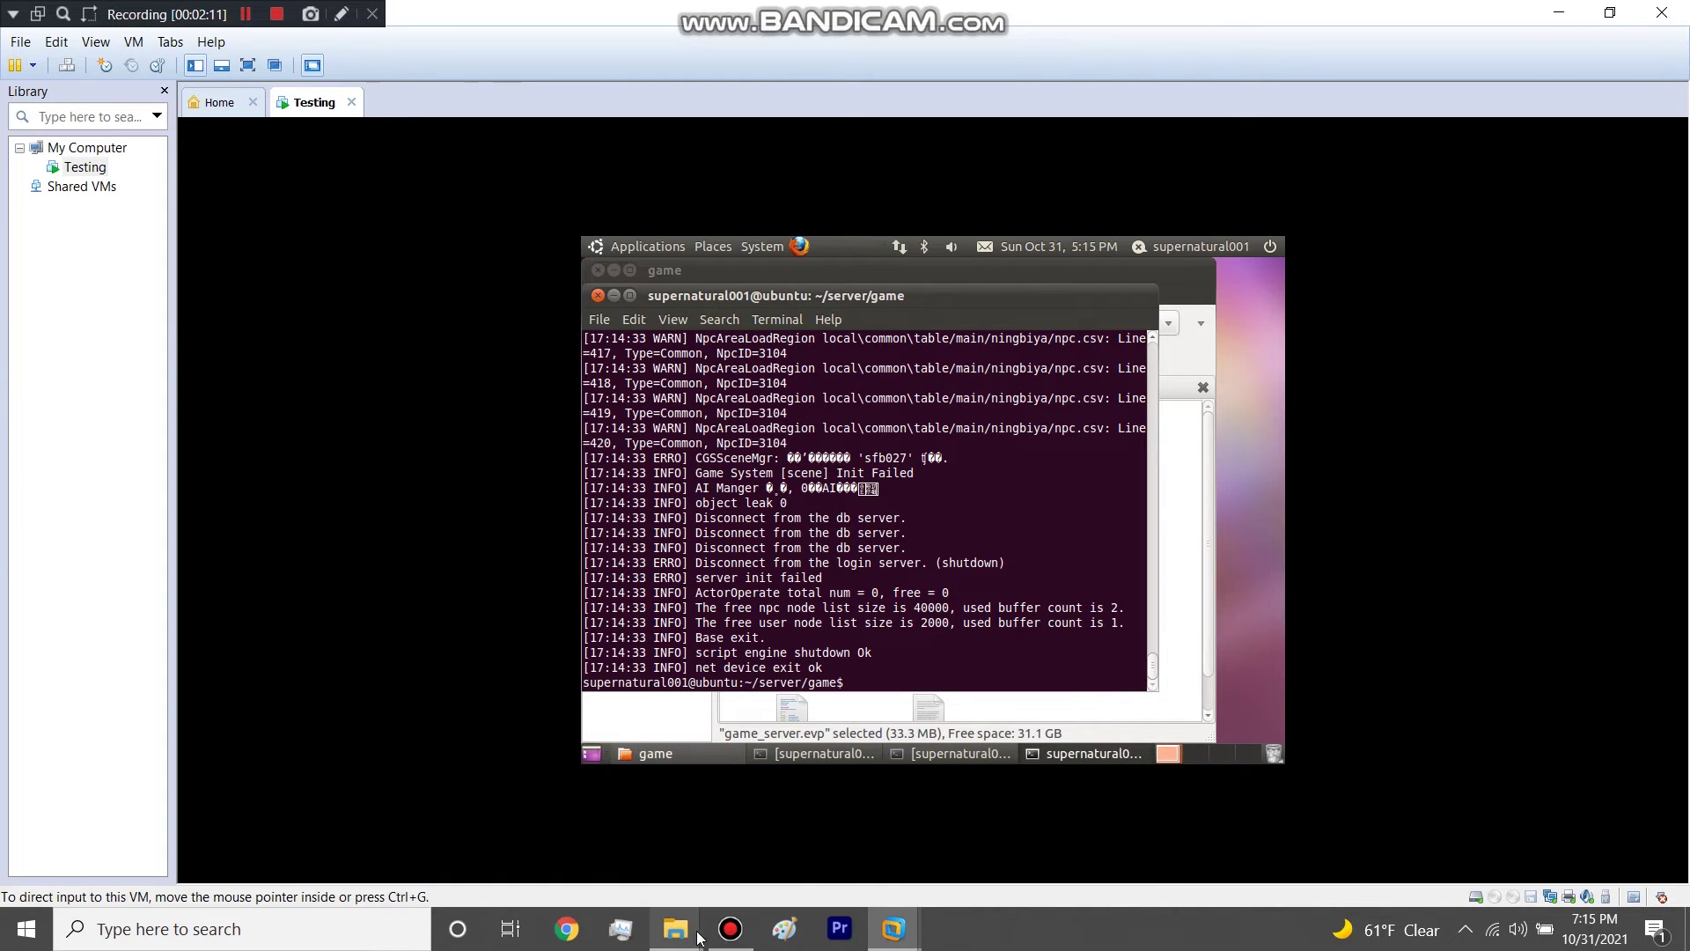
pyautogui.moveTo(695, 935)
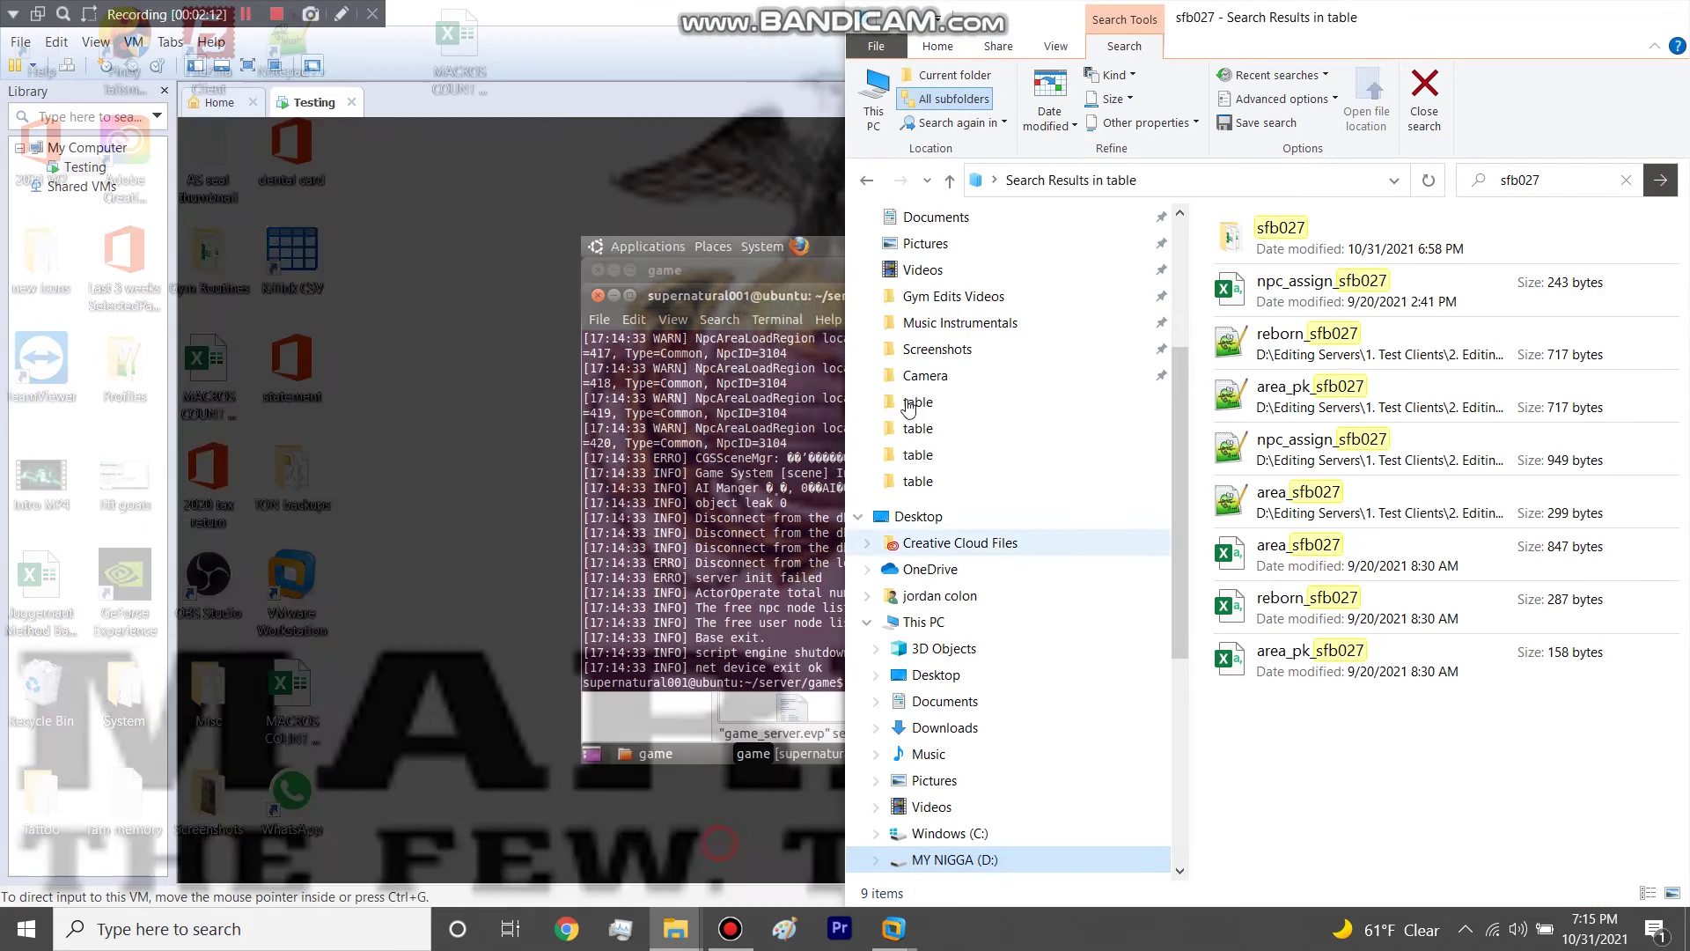
pyautogui.click(762, 853)
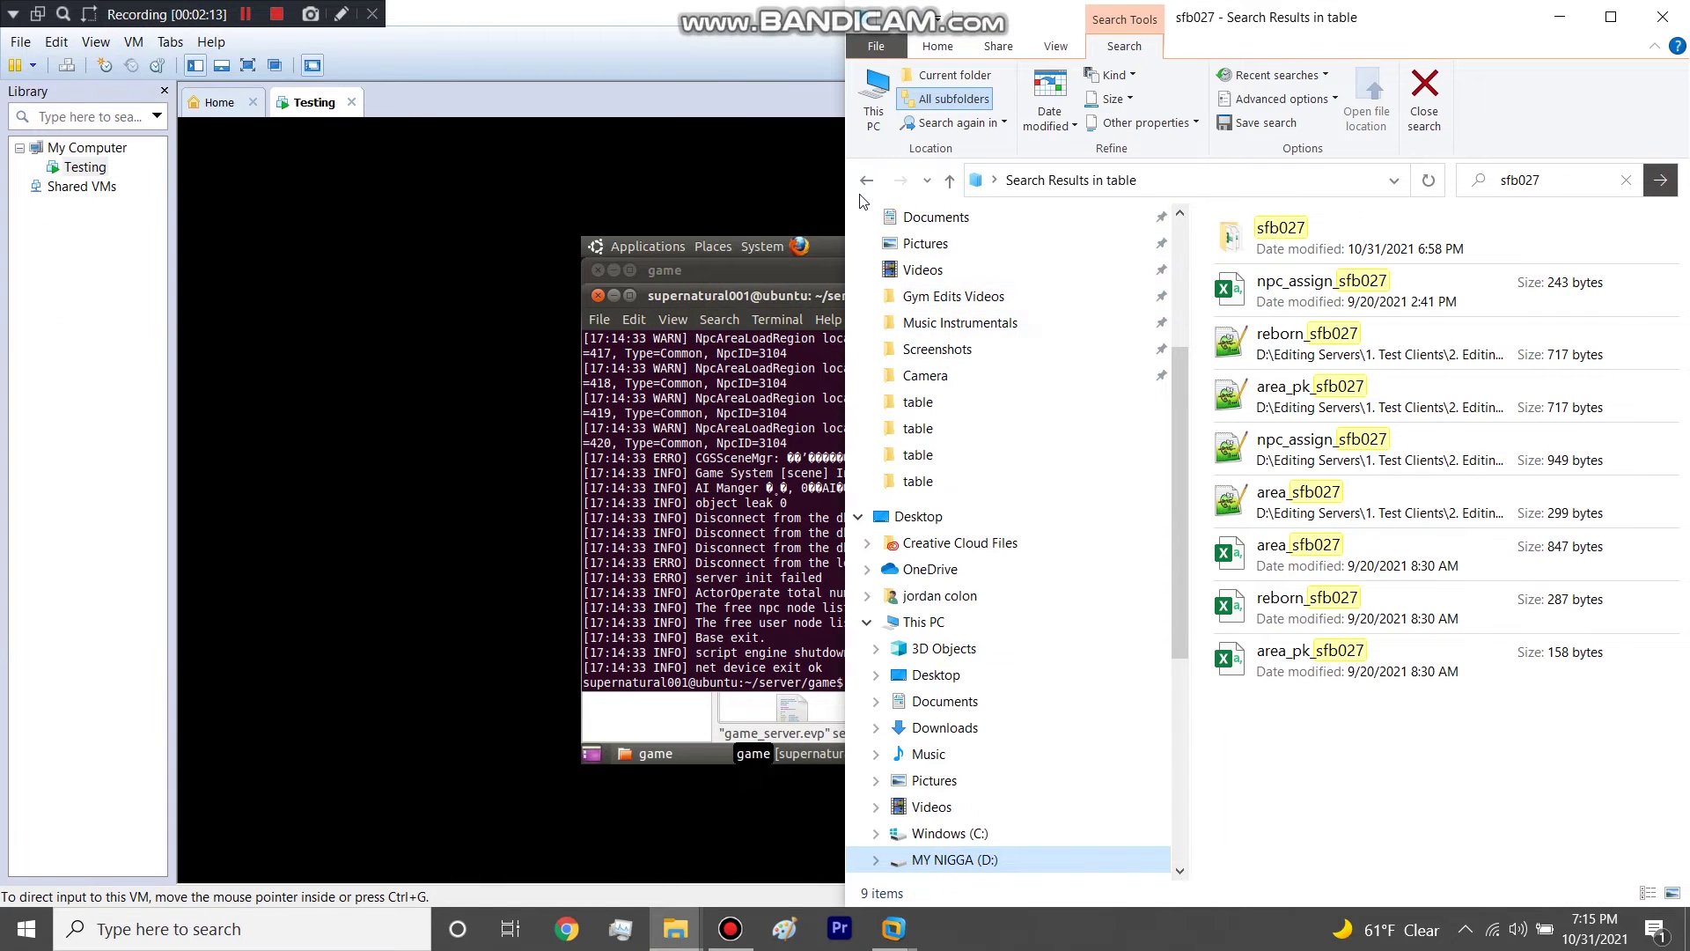
pyautogui.click(866, 180)
pyautogui.click(736, 523)
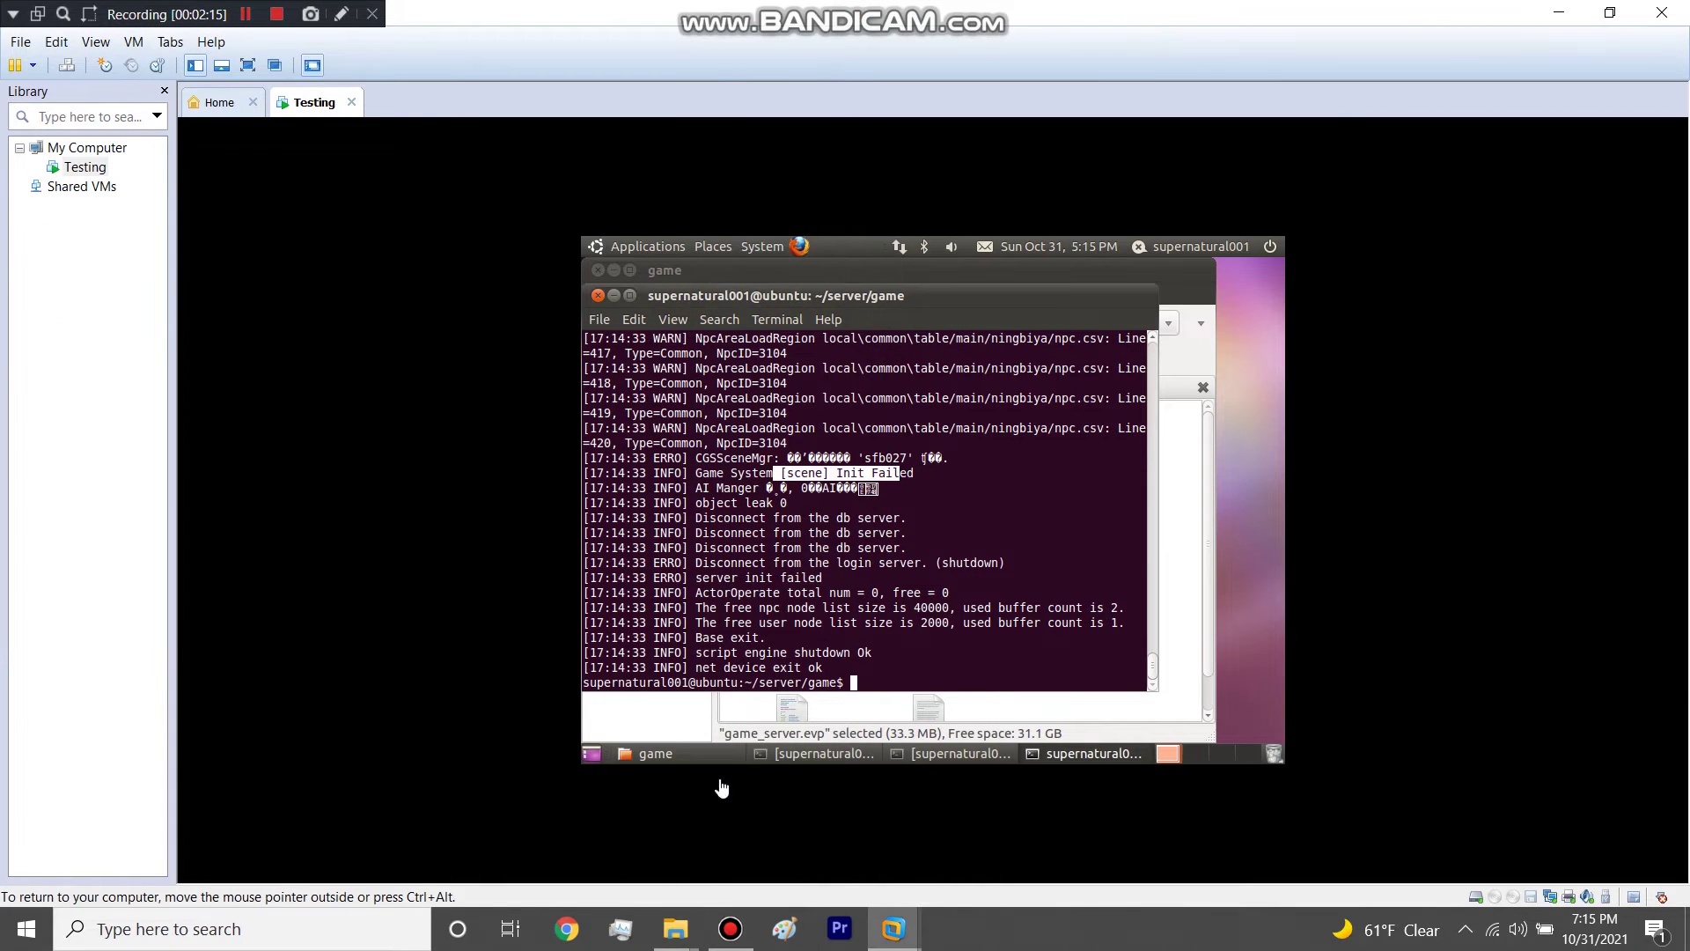
pyautogui.moveTo(676, 930)
pyautogui.click(729, 829)
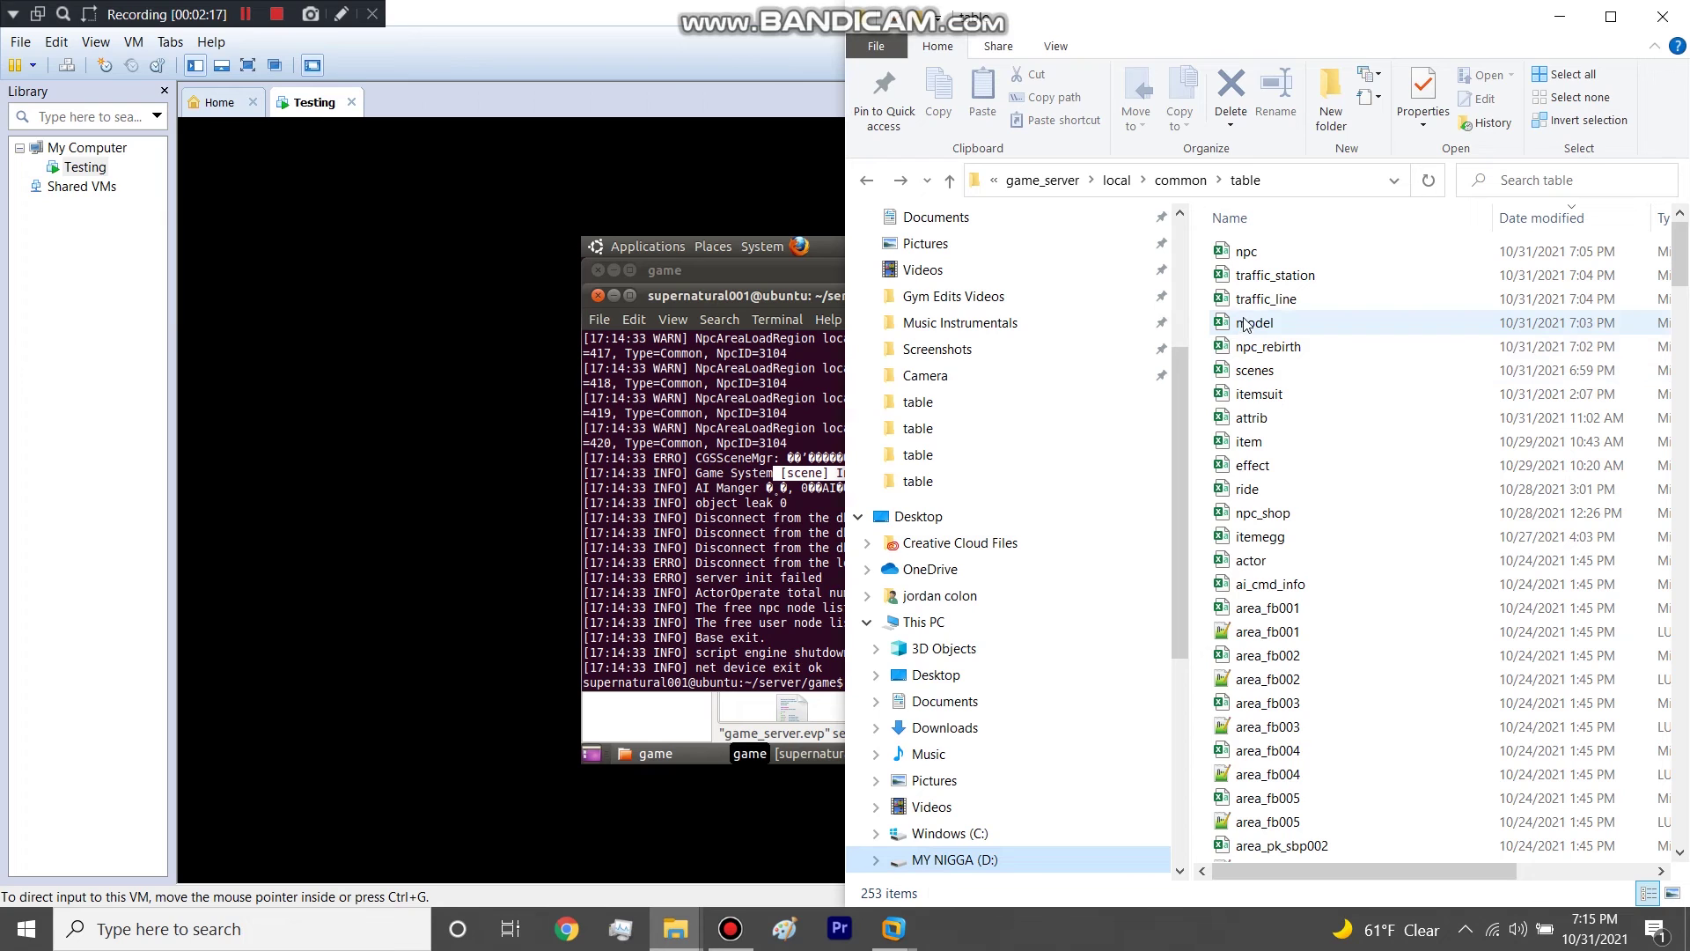
# Step: Open the scenes table, widen the map path columns, examine the lunar row's sfb027 file paths, and close it
pyautogui.doubleClick(1253, 371)
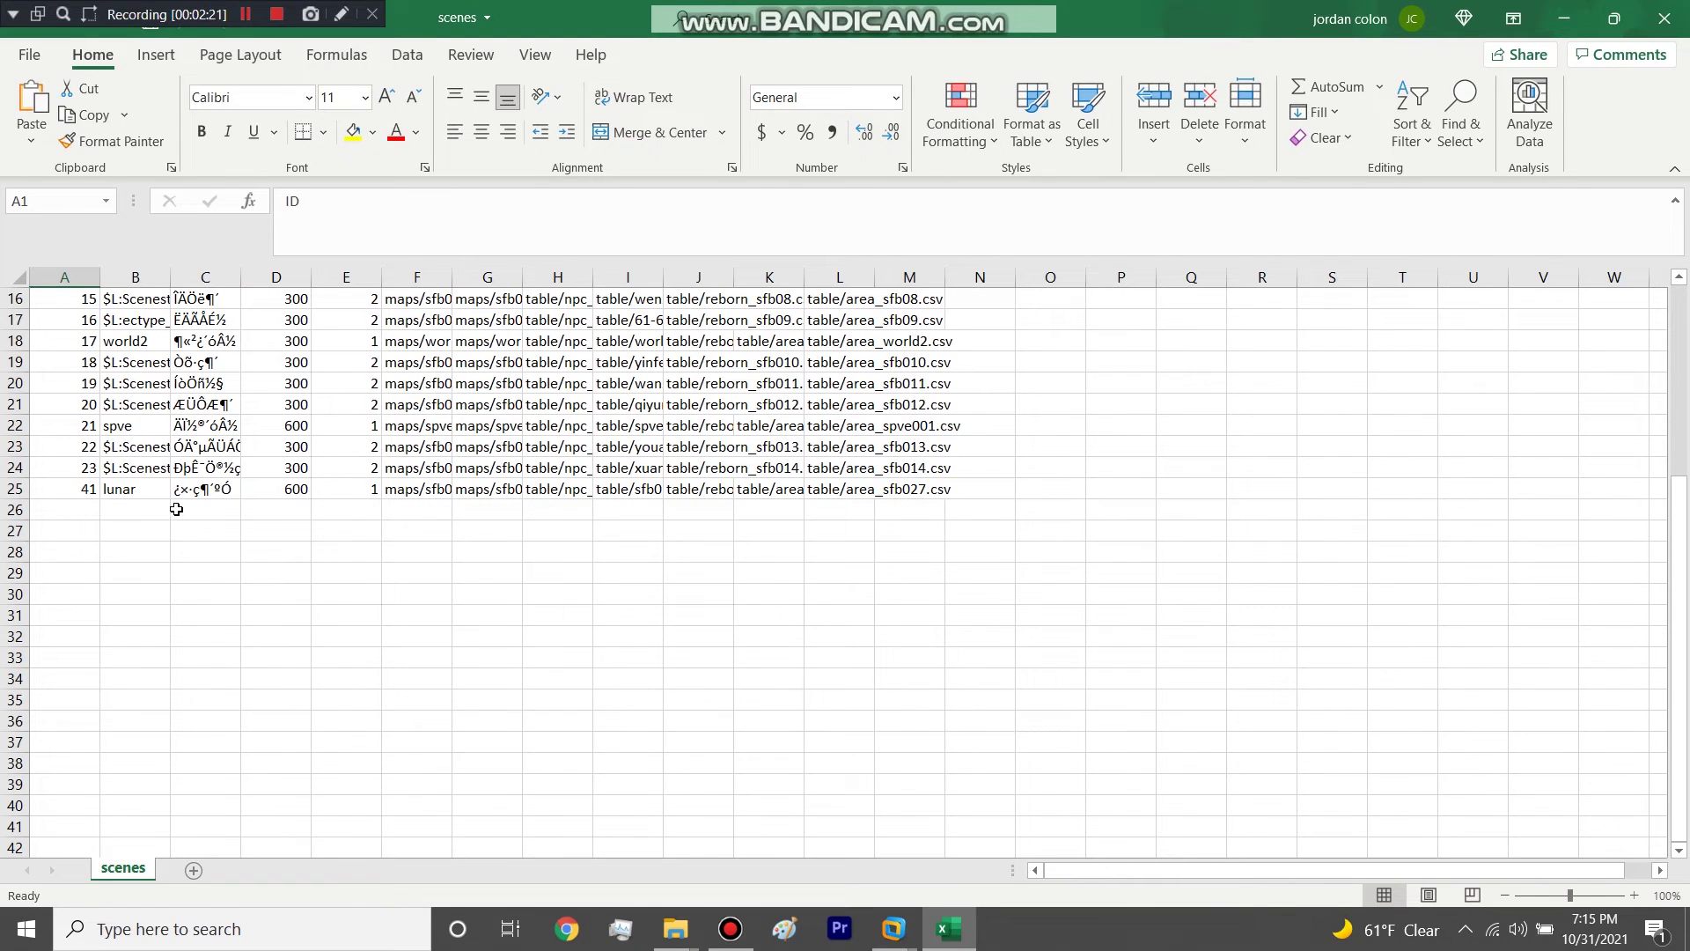
pyautogui.click(137, 486)
pyautogui.moveTo(451, 278); pyautogui.dragTo(728, 274)
pyautogui.moveTo(1123, 491); pyautogui.dragTo(802, 493)
pyautogui.click(616, 495)
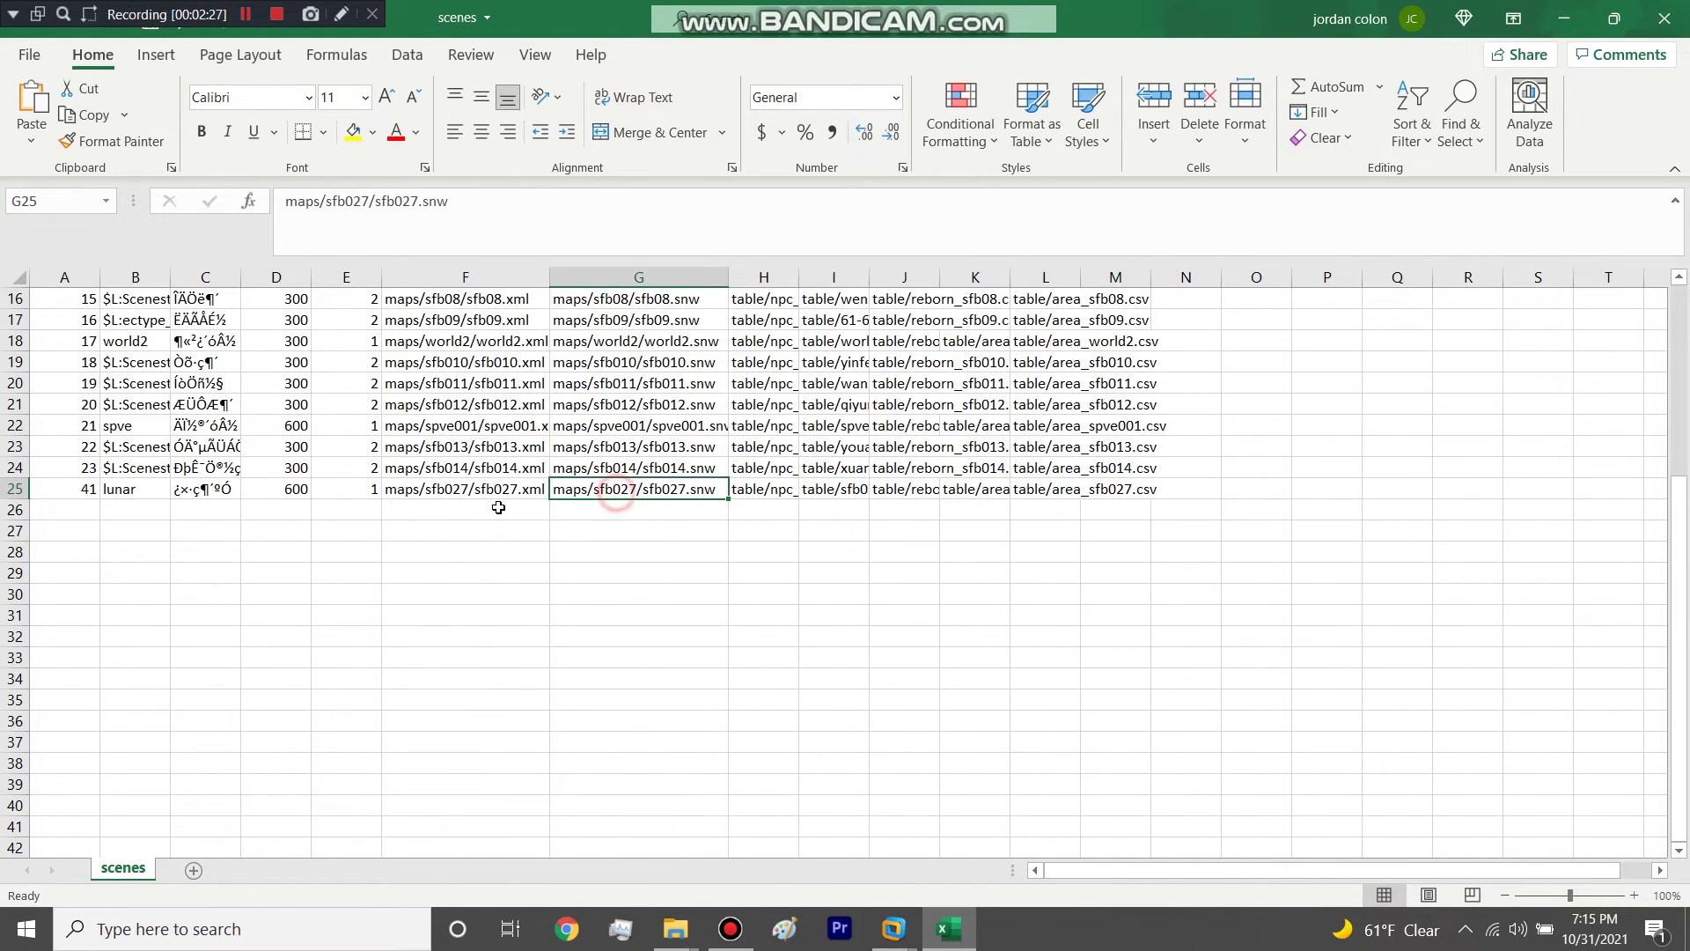
pyautogui.click(506, 493)
pyautogui.click(593, 485)
pyautogui.click(1663, 17)
# Step: Go back to the game_server folder and open maps/sfb027 to check its map files
pyautogui.click(844, 492)
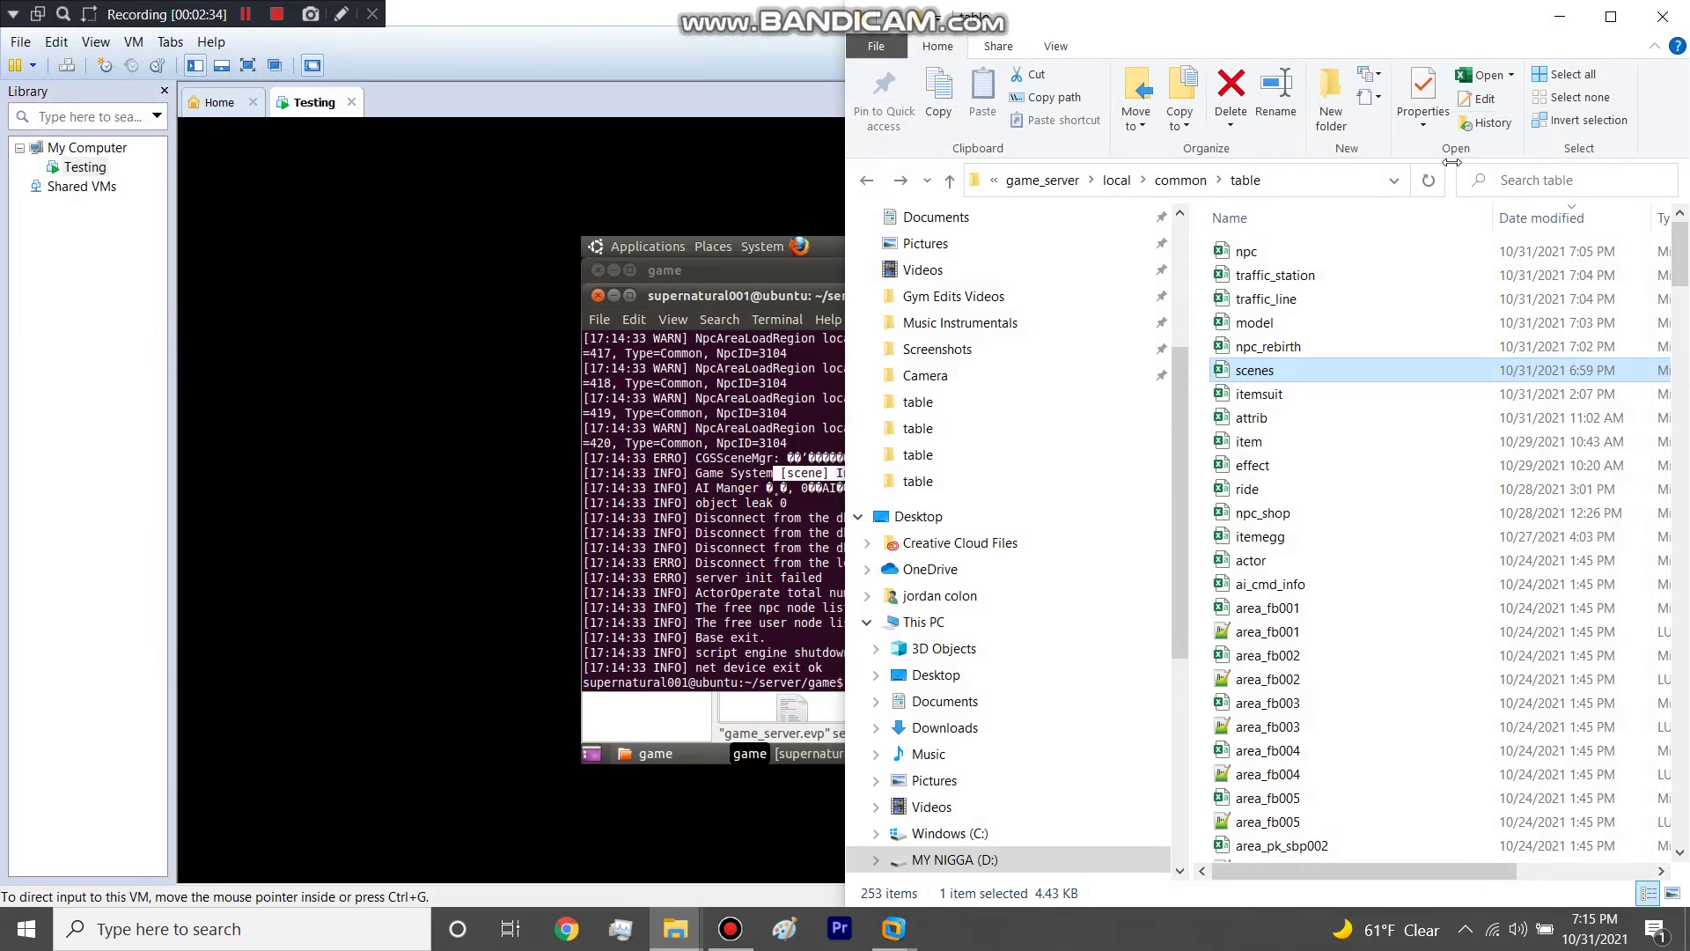
pyautogui.click(1048, 179)
pyautogui.click(1252, 274)
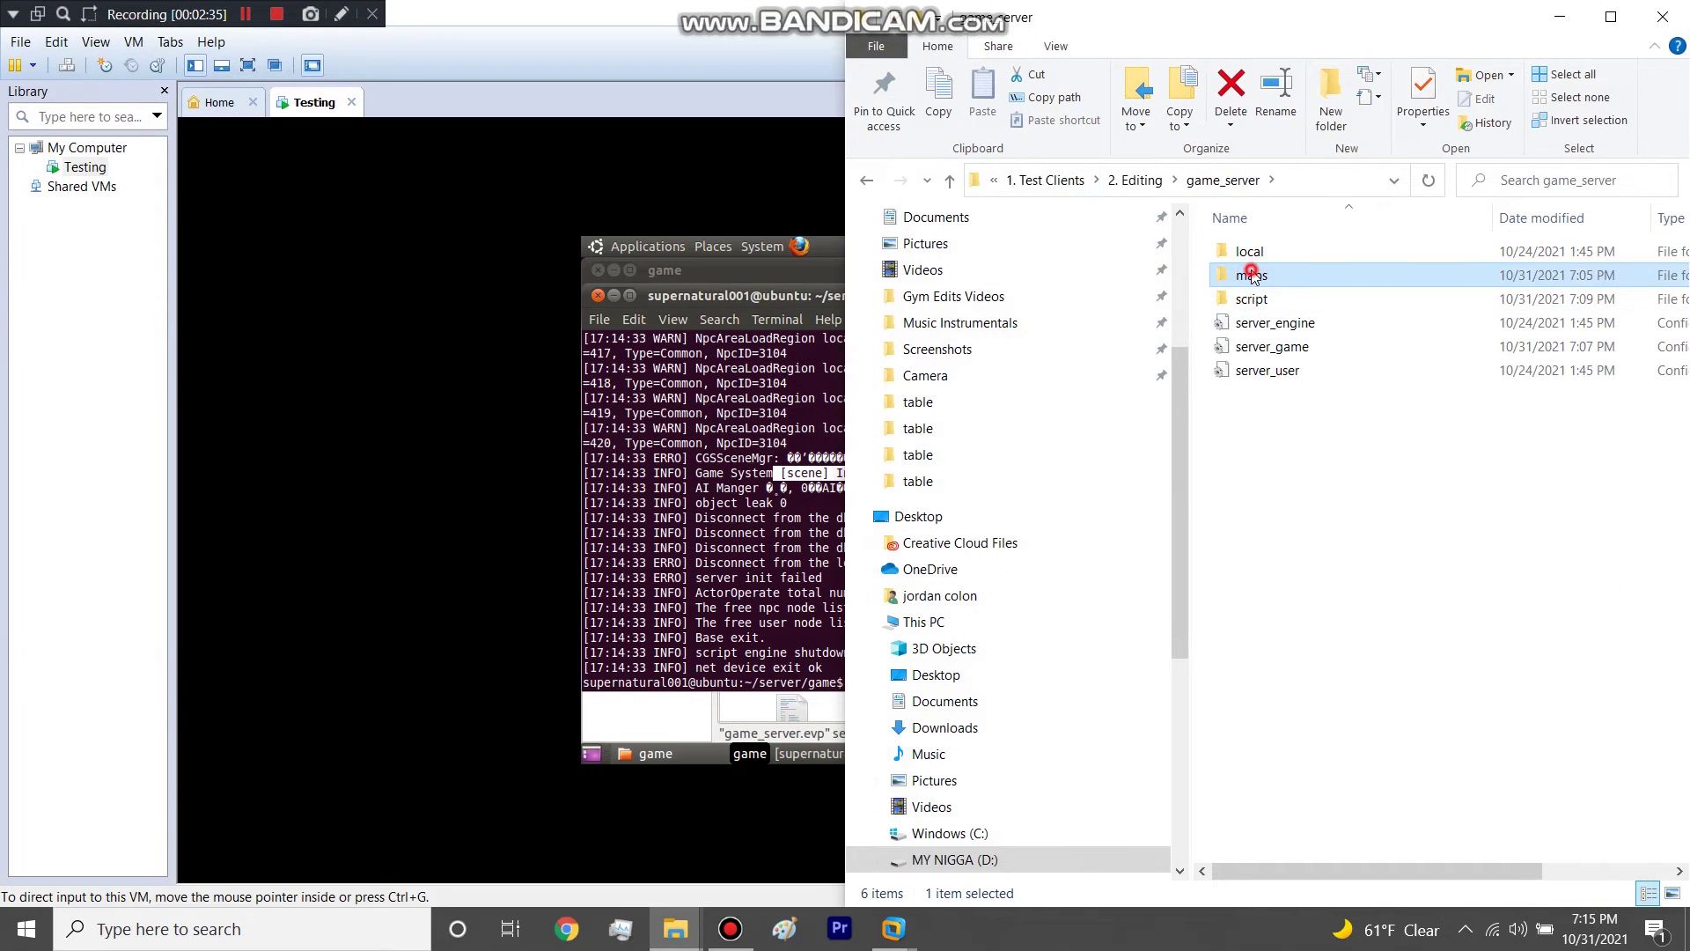
pyautogui.doubleClick(1252, 275)
pyautogui.doubleClick(1267, 252)
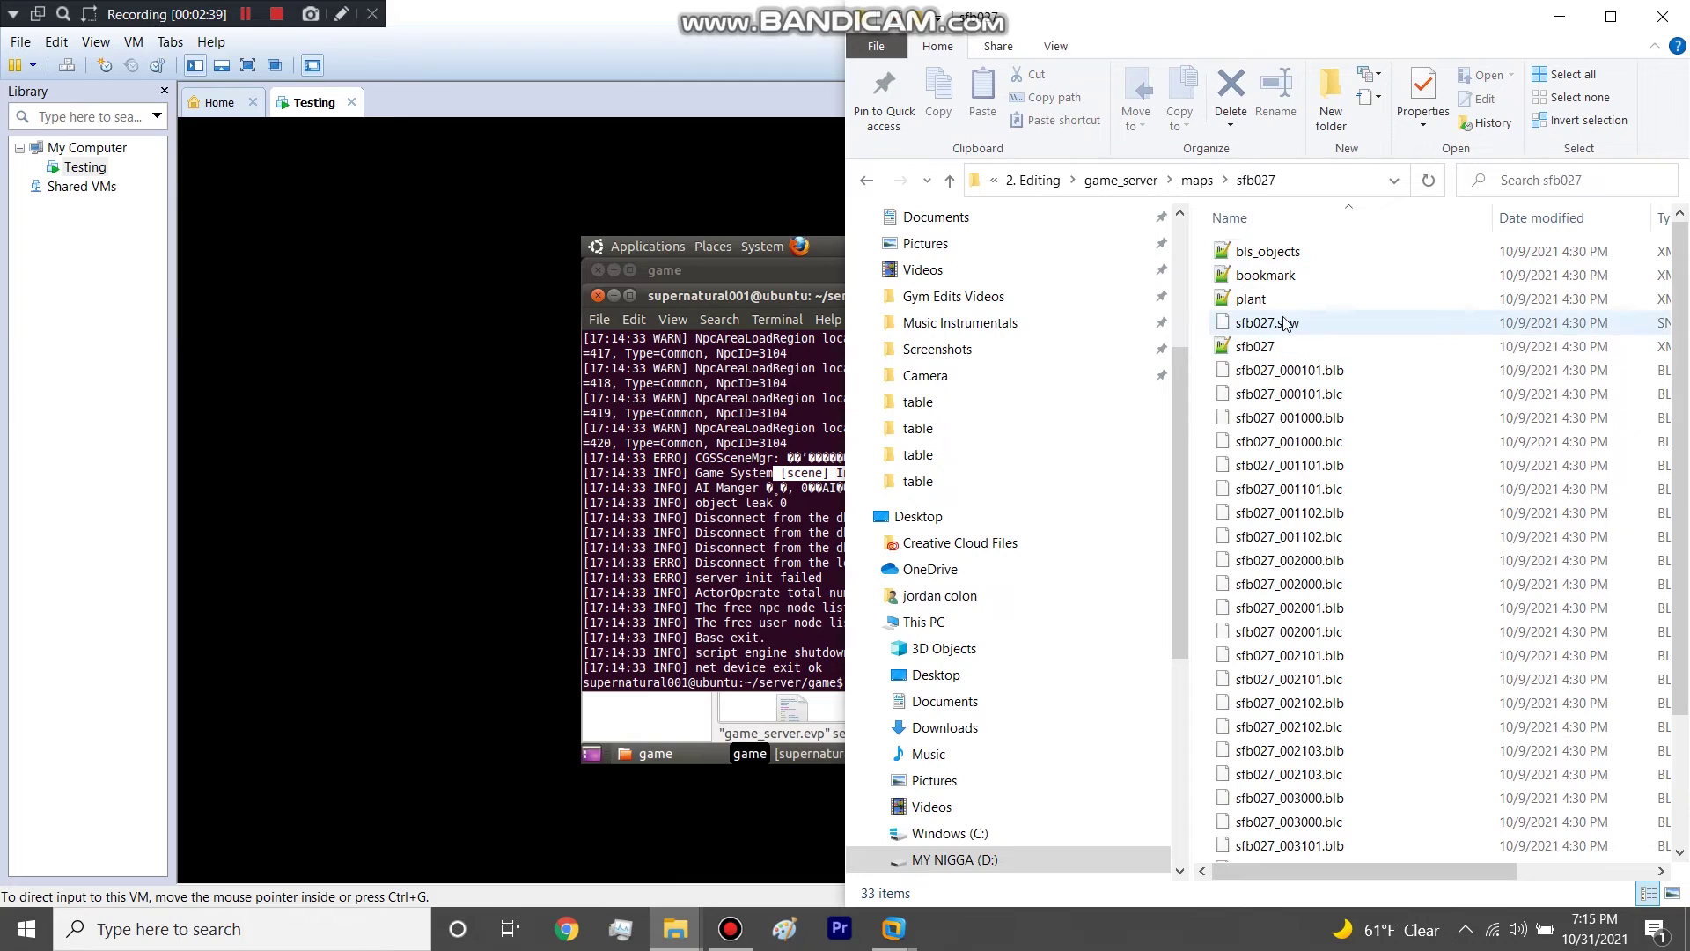
# Step: Open sfb027.snw in Notepad++, examine the terrain texture paths it references, and close it
pyautogui.rightClick(1285, 324)
pyautogui.click(1369, 387)
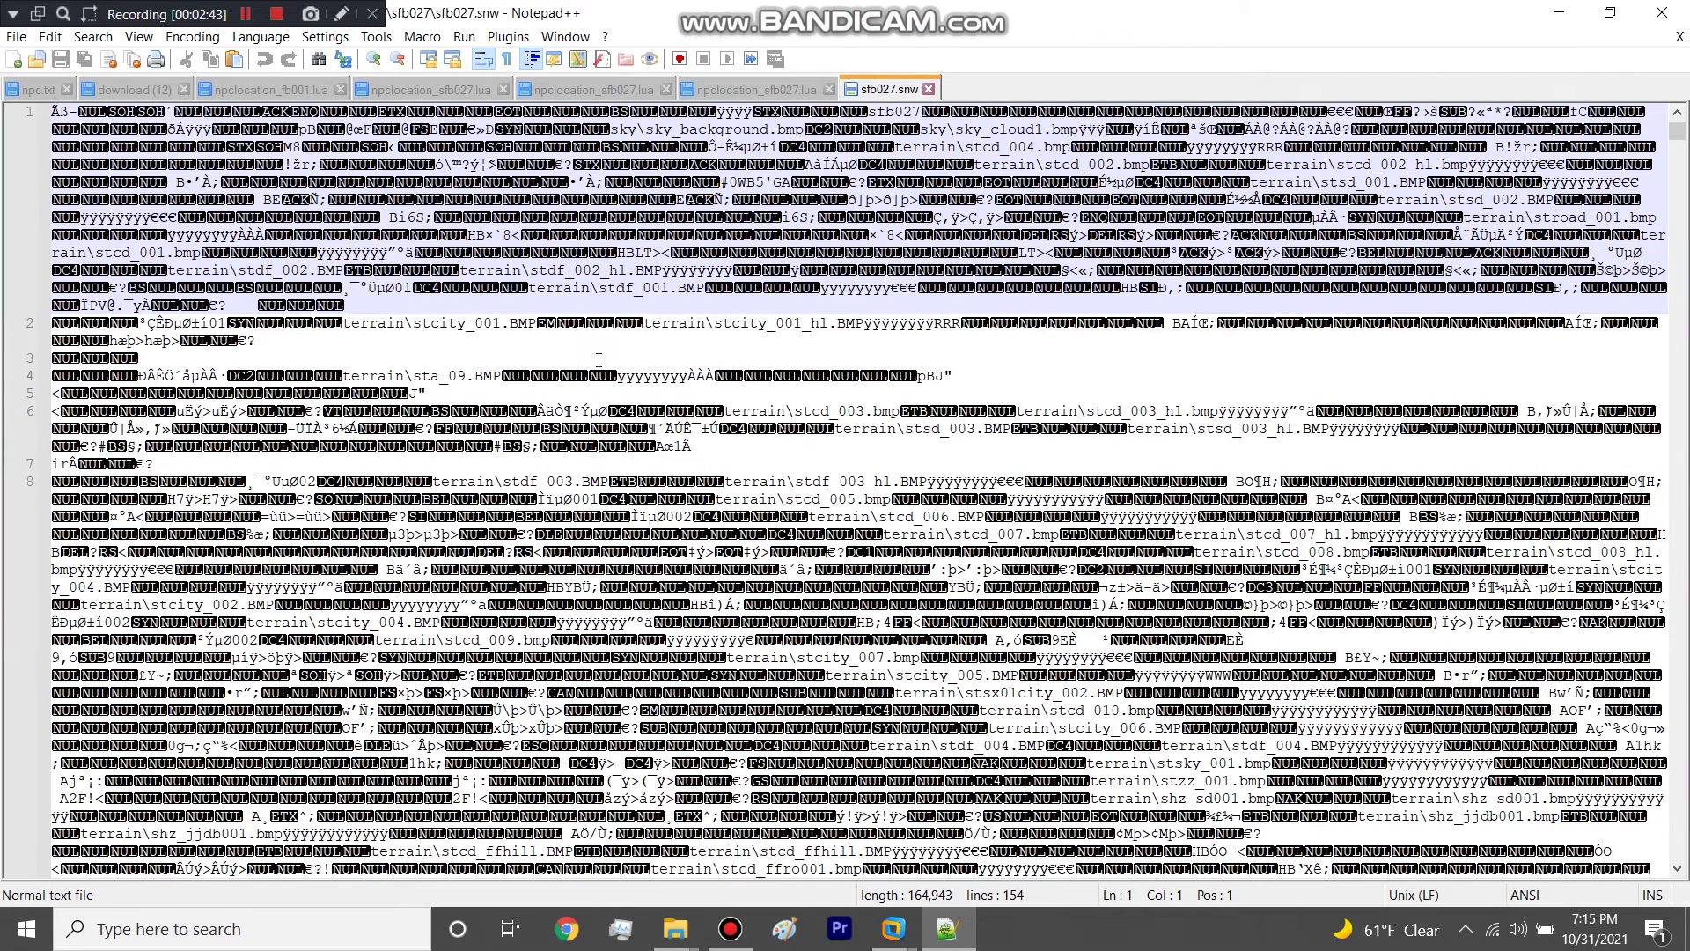
pyautogui.moveTo(645, 323); pyautogui.dragTo(858, 322)
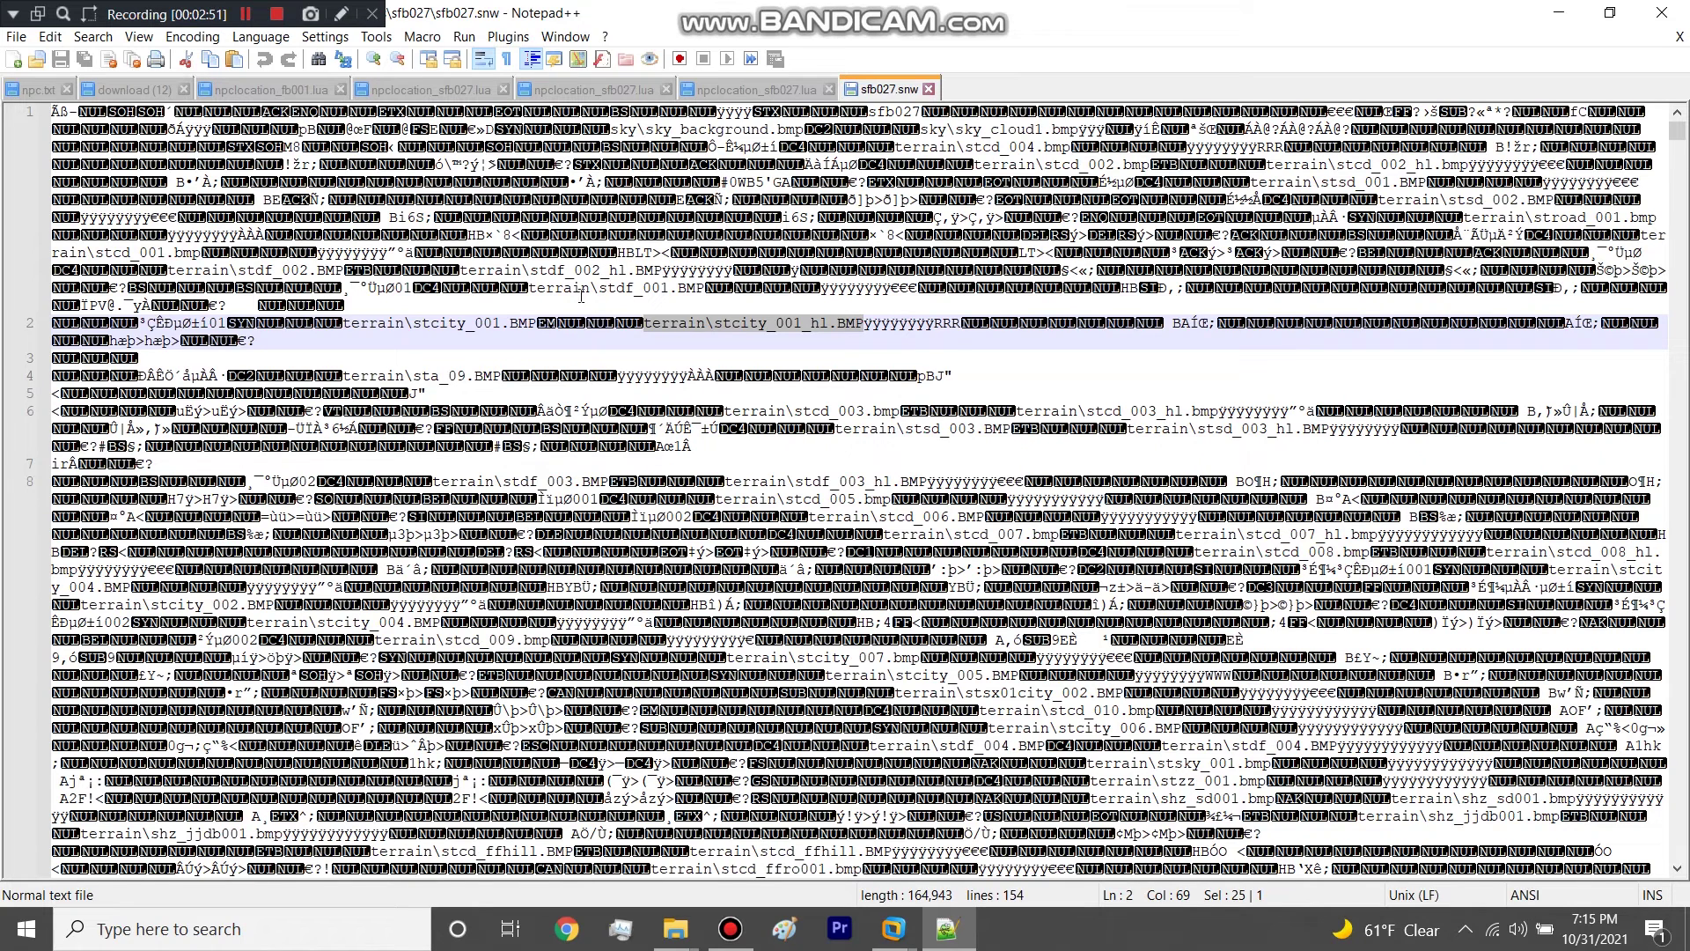
pyautogui.moveTo(459, 216); pyautogui.dragTo(753, 216)
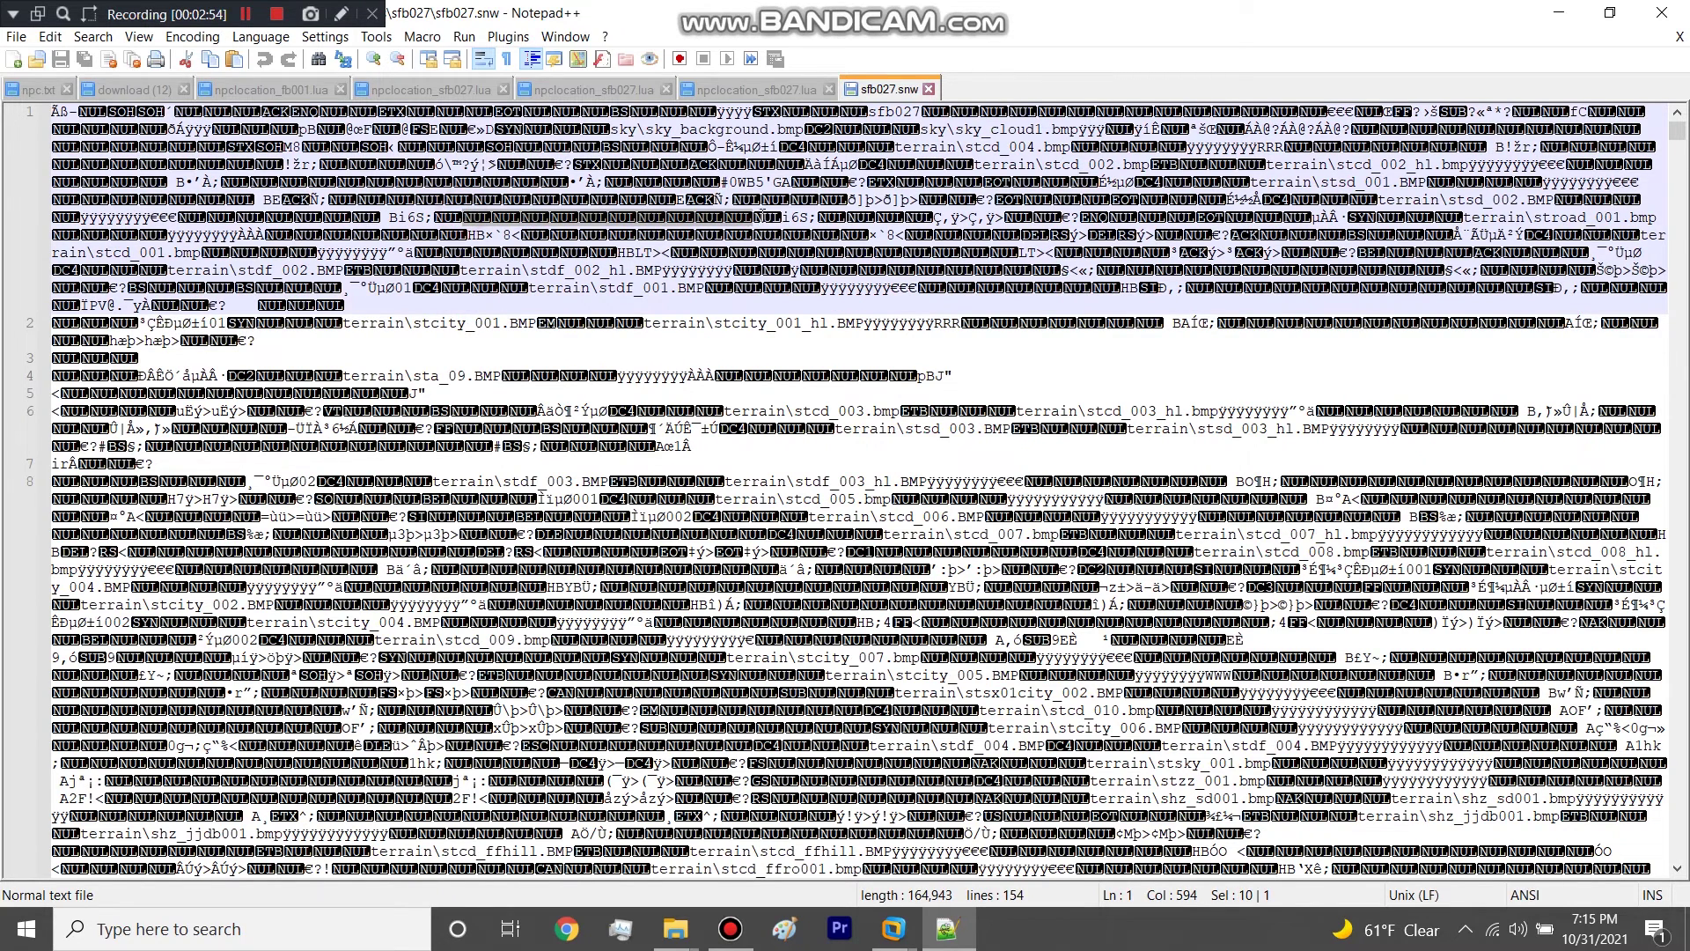
pyautogui.moveTo(553, 289); pyautogui.dragTo(572, 331)
pyautogui.click(607, 481)
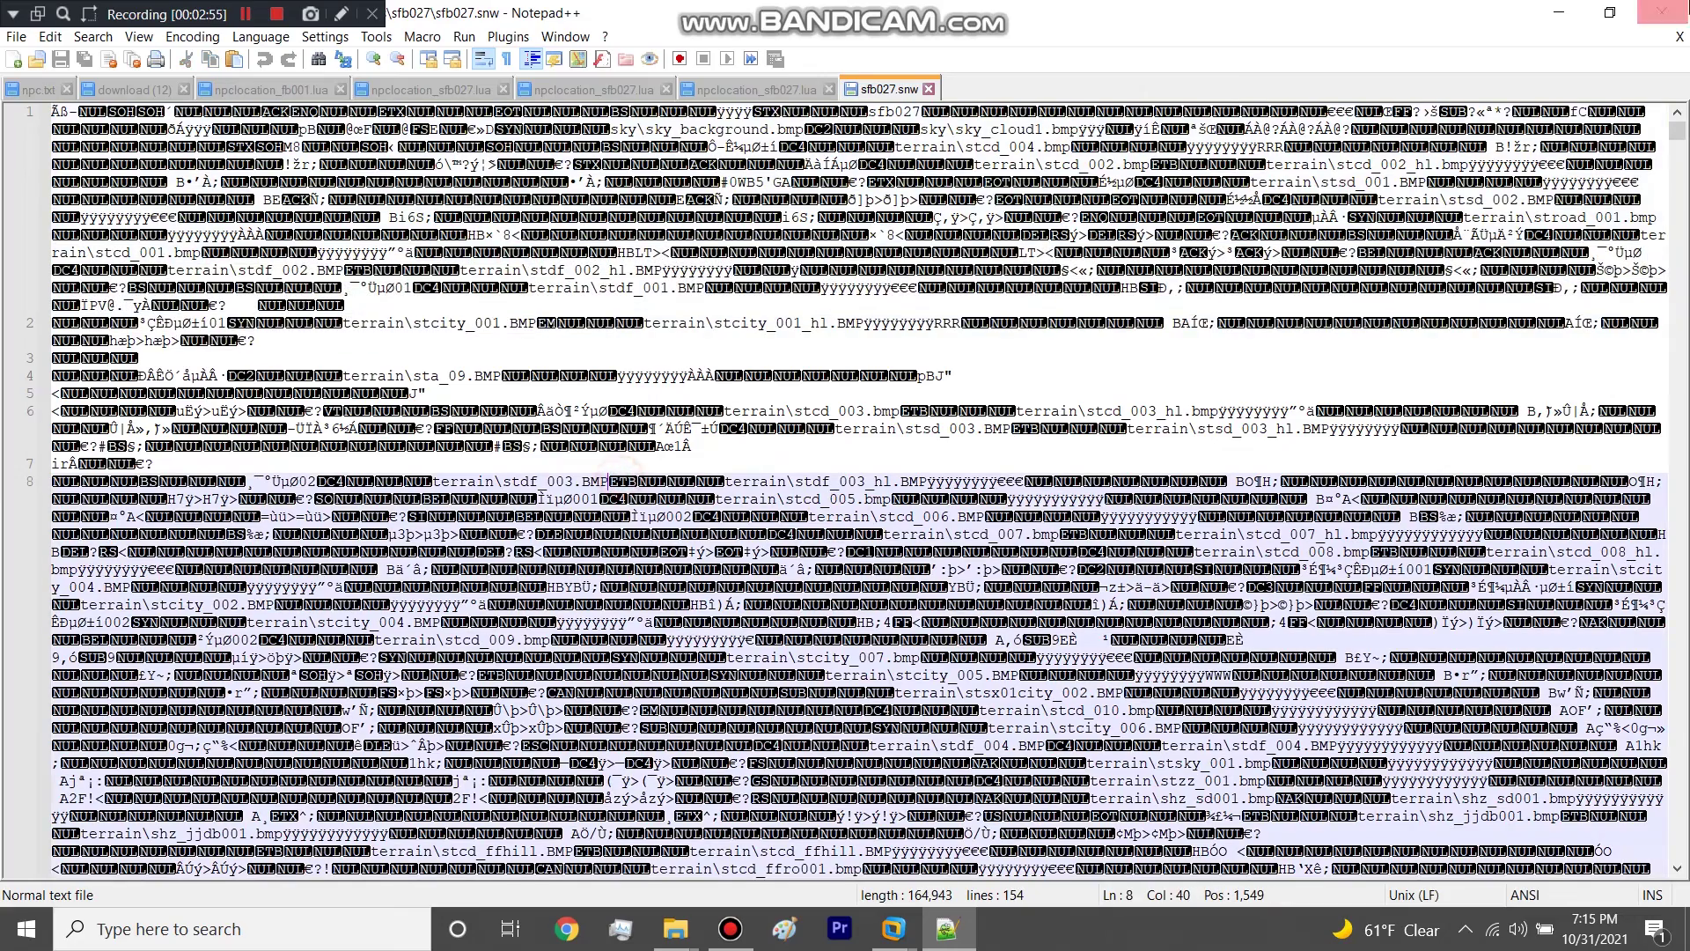
pyautogui.click(1661, 13)
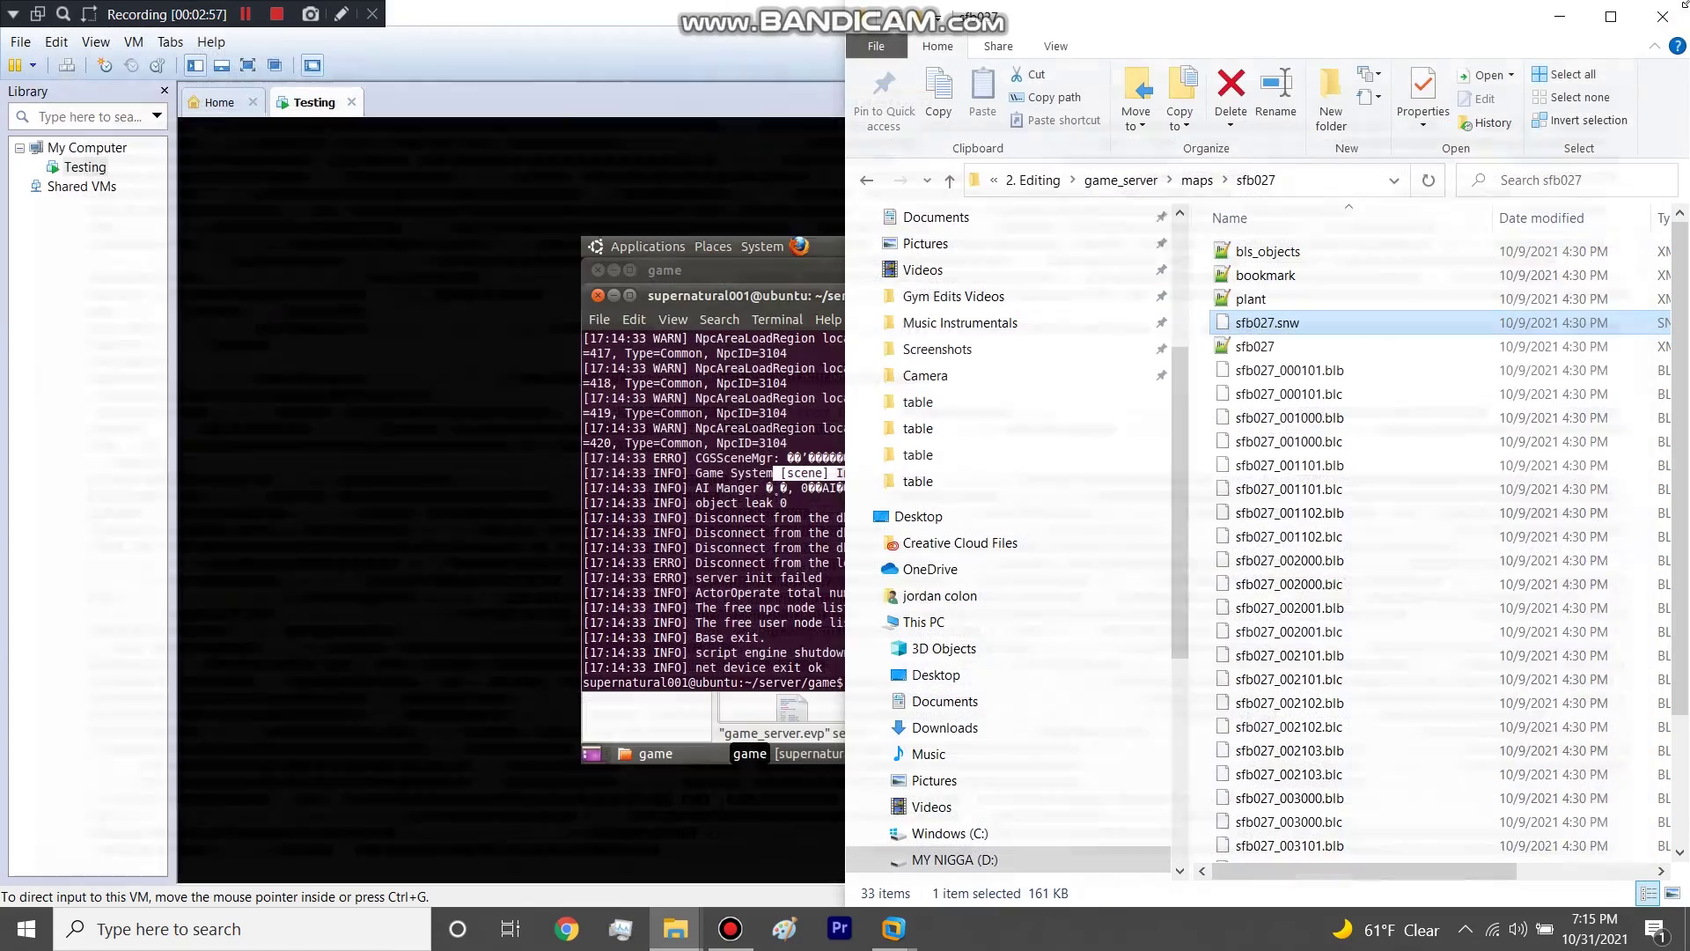
# Step: Open the server_game configuration file from the game_server folder and check its [scene.autoload] entries
pyautogui.click(1197, 181)
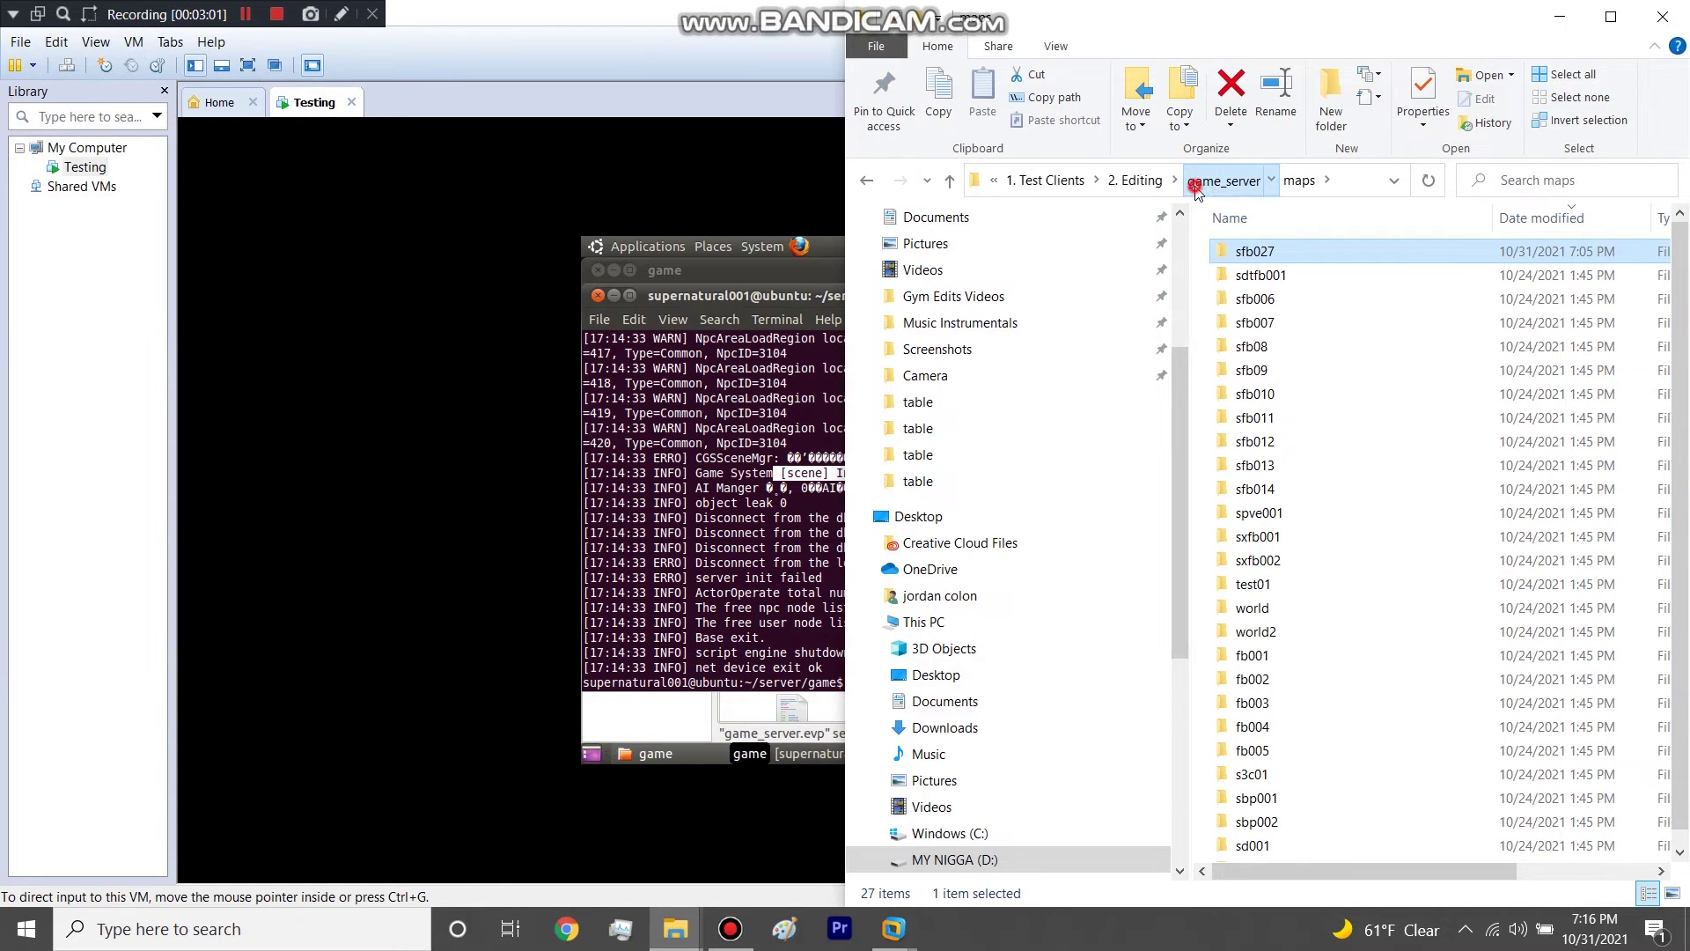
pyautogui.click(1204, 181)
pyautogui.doubleClick(1268, 348)
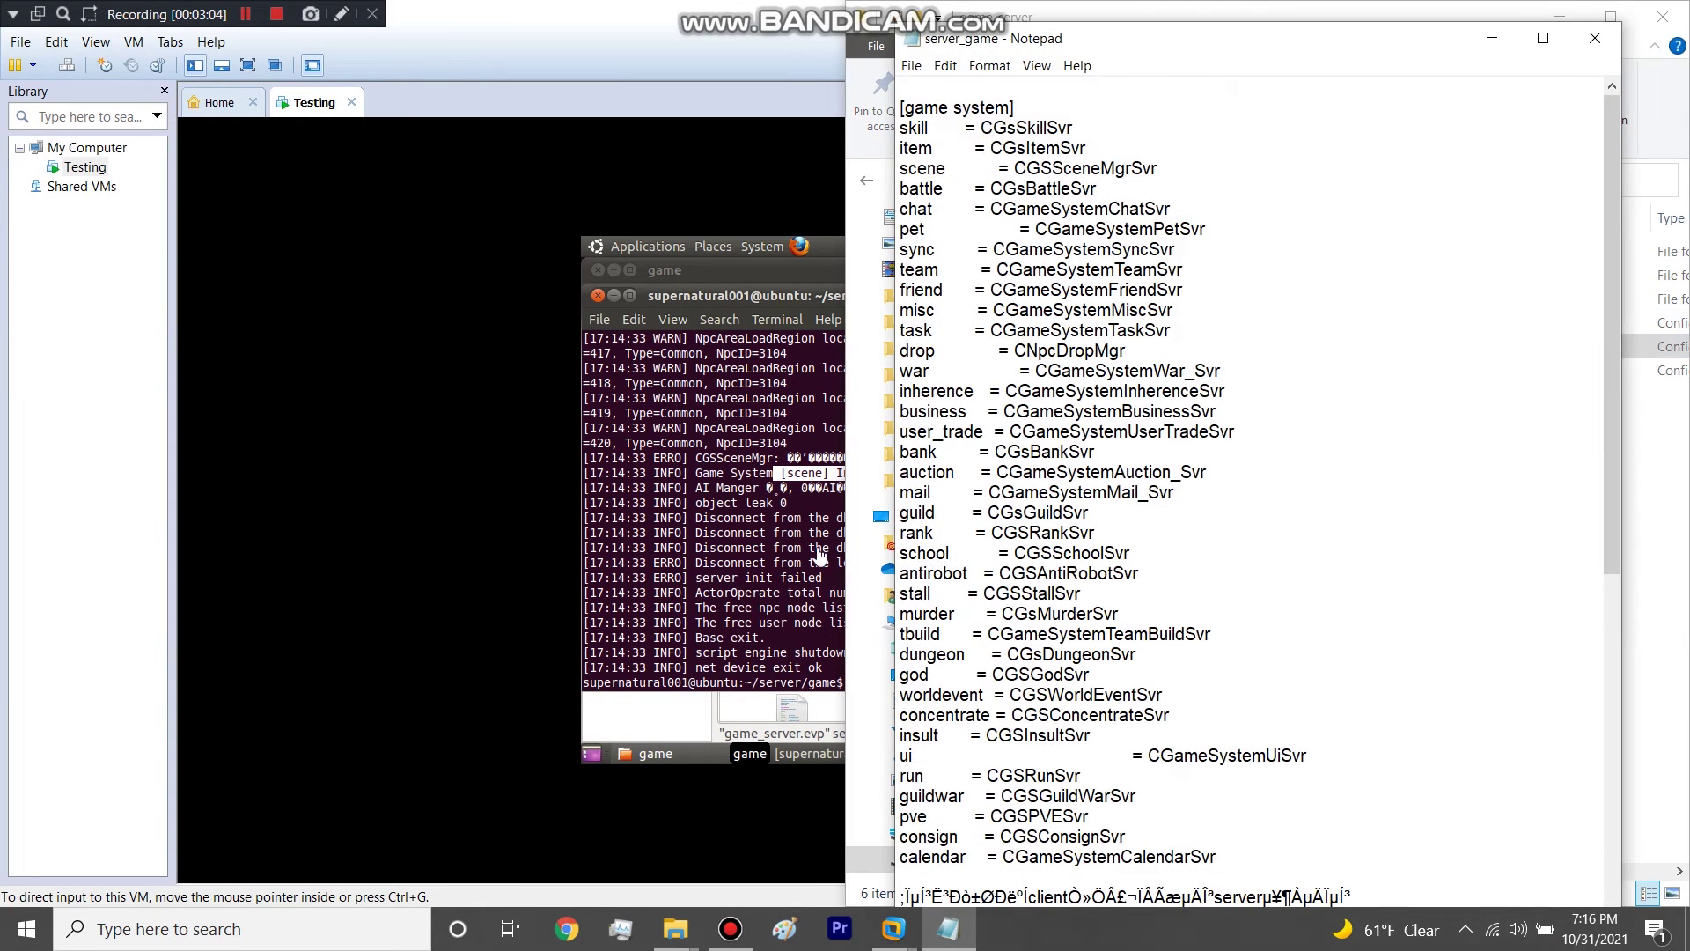
pyautogui.scroll(-10, 993, 569)
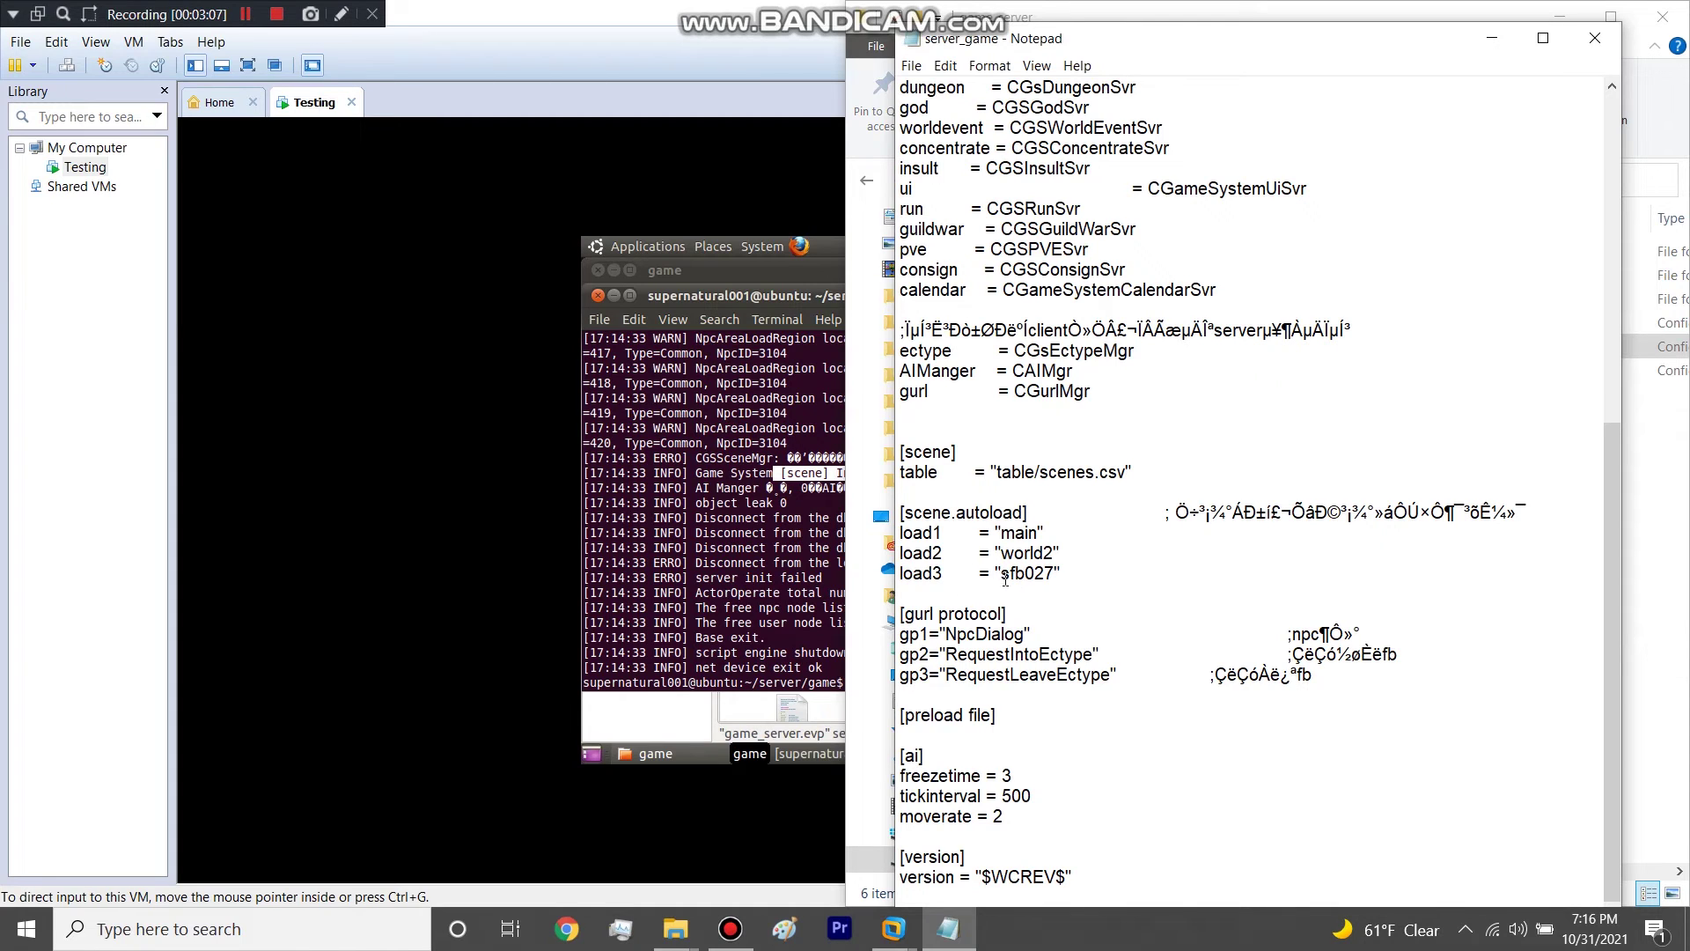
# Step: Review the warnings and errors logged before the shutdown in the game server terminal
pyautogui.click(800, 570)
pyautogui.scroll(3, 821, 435)
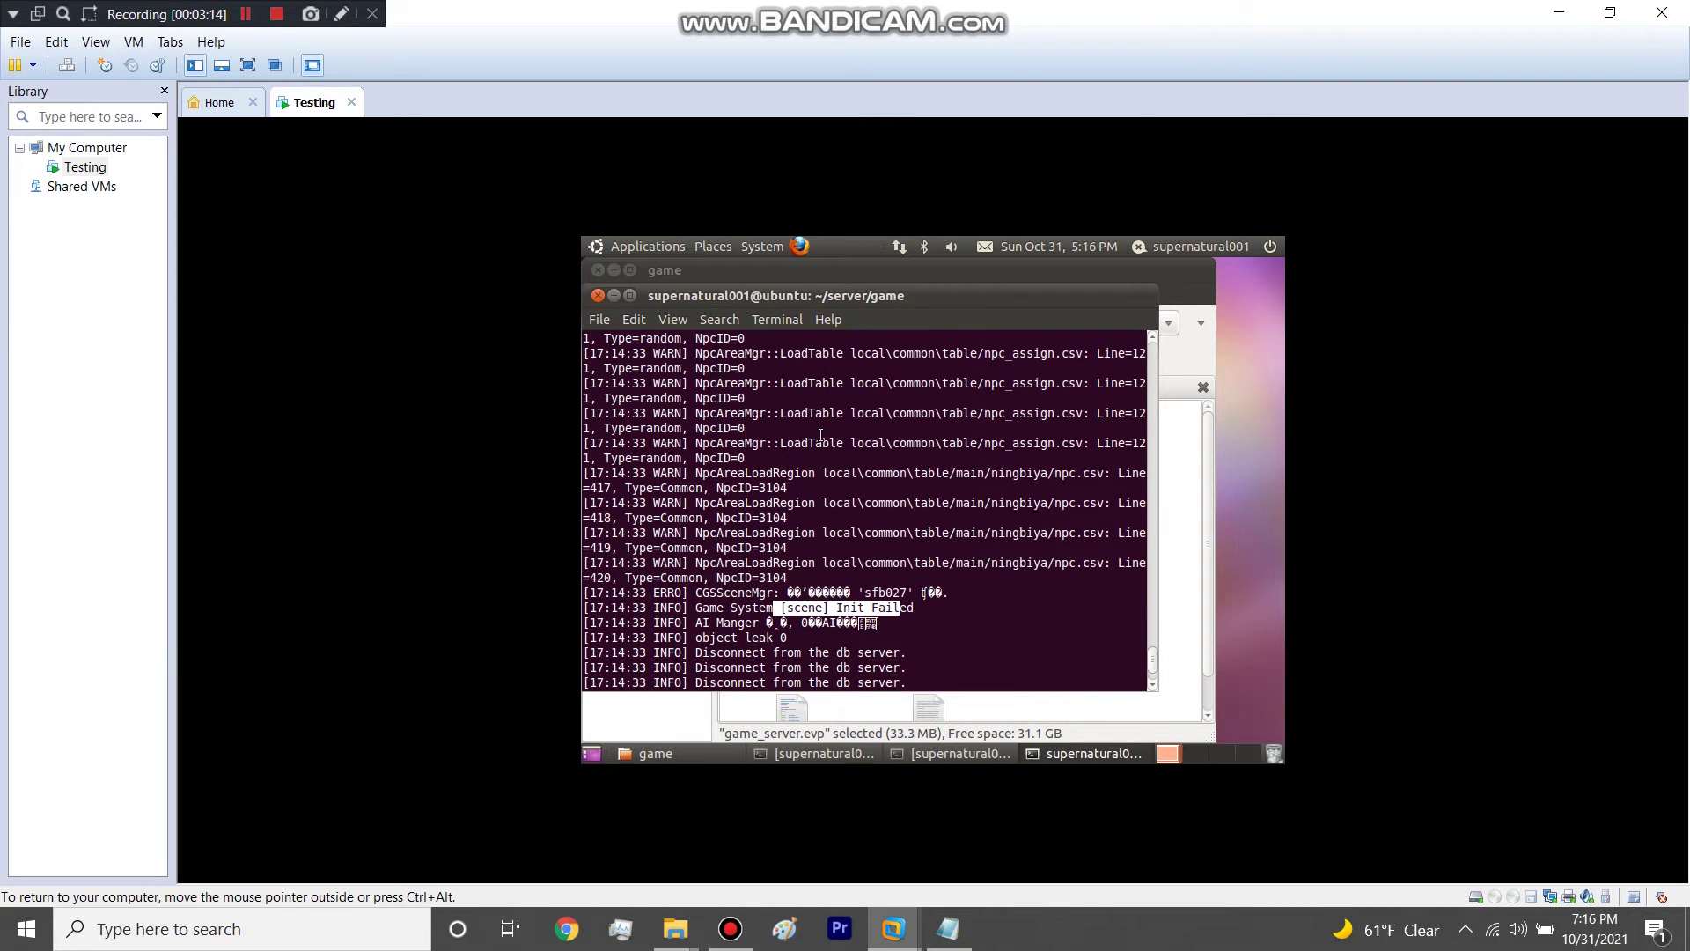
pyautogui.scroll(8, 841, 519)
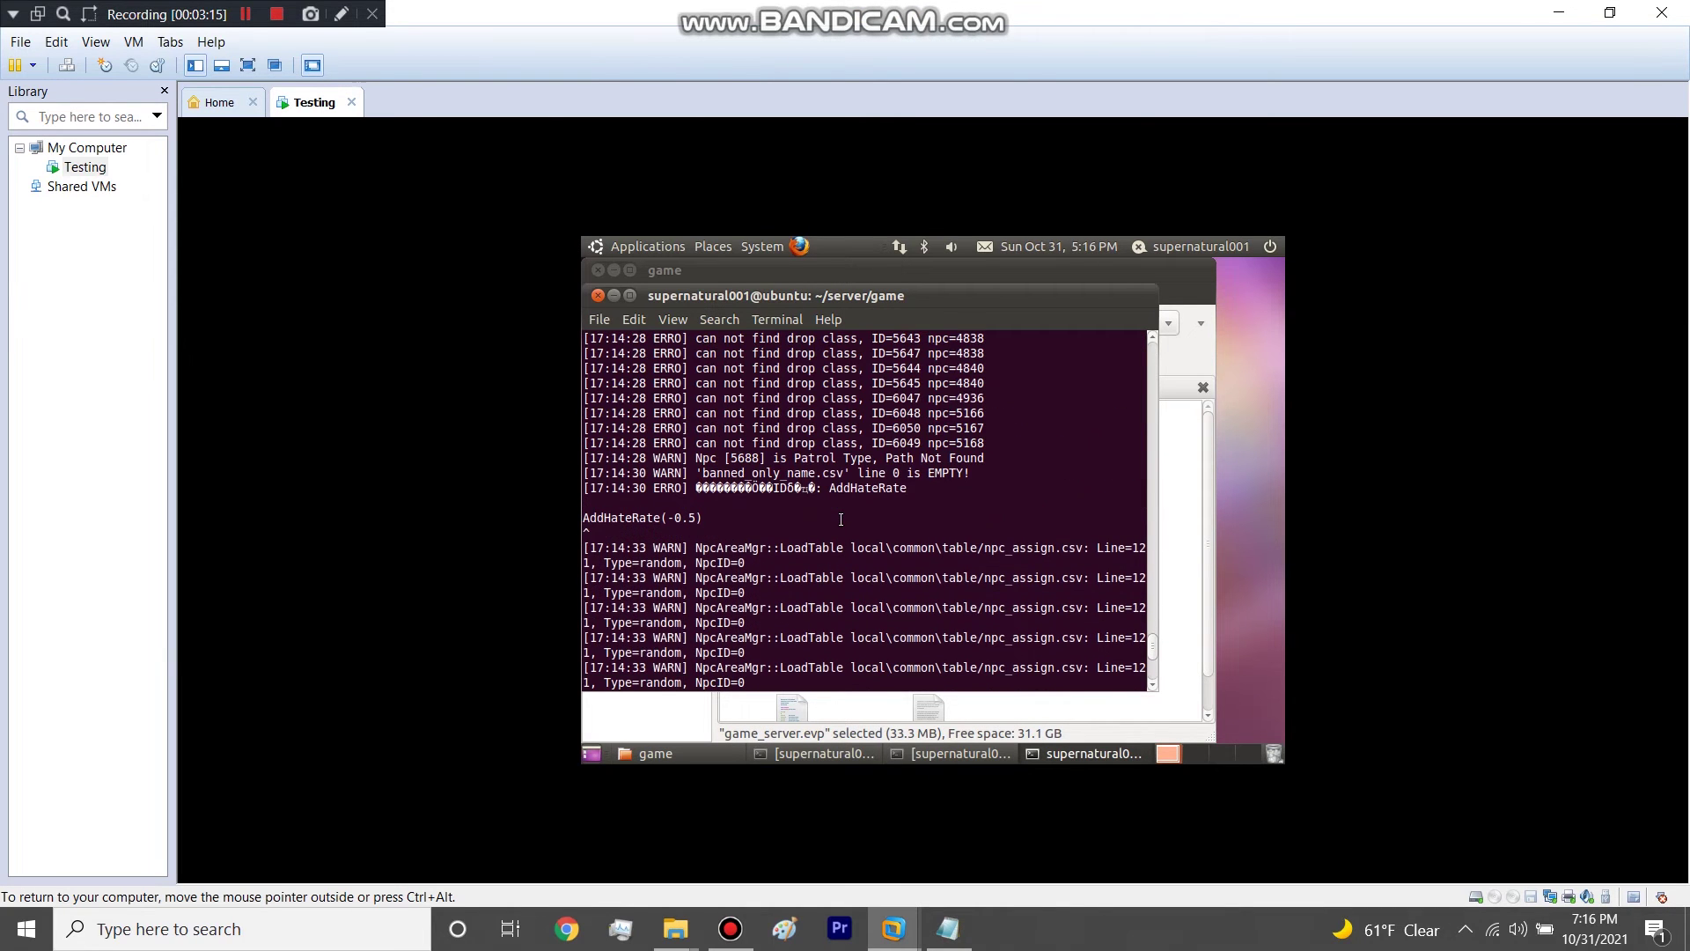
pyautogui.scroll(-11, 841, 519)
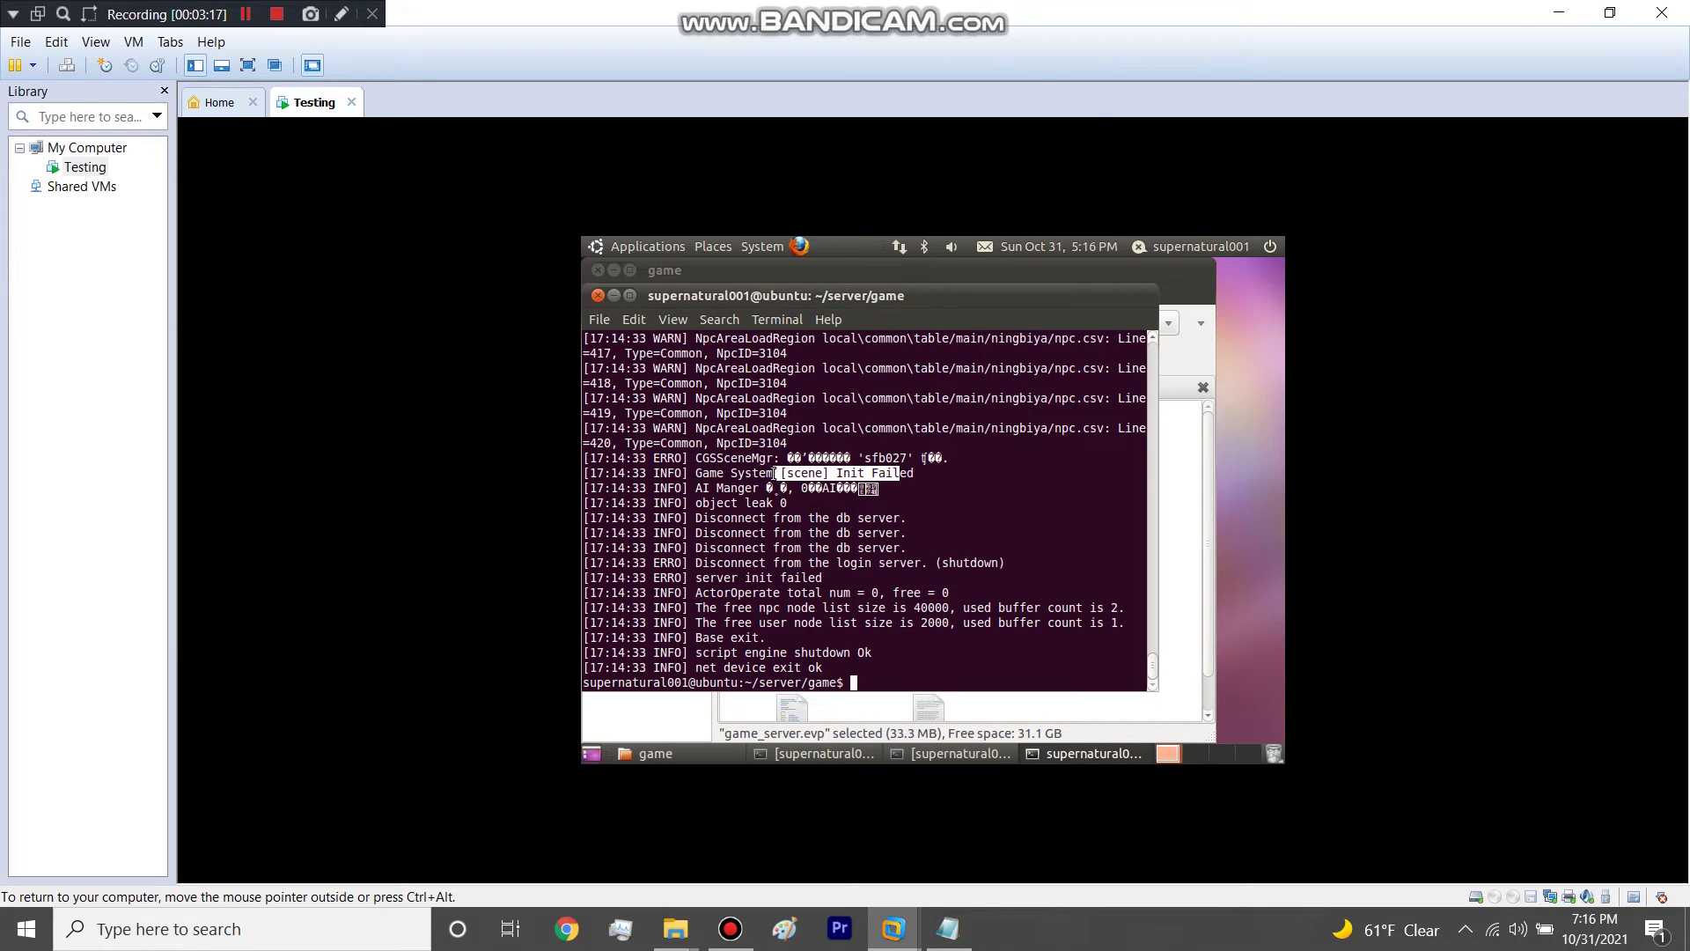
pyautogui.click(775, 473)
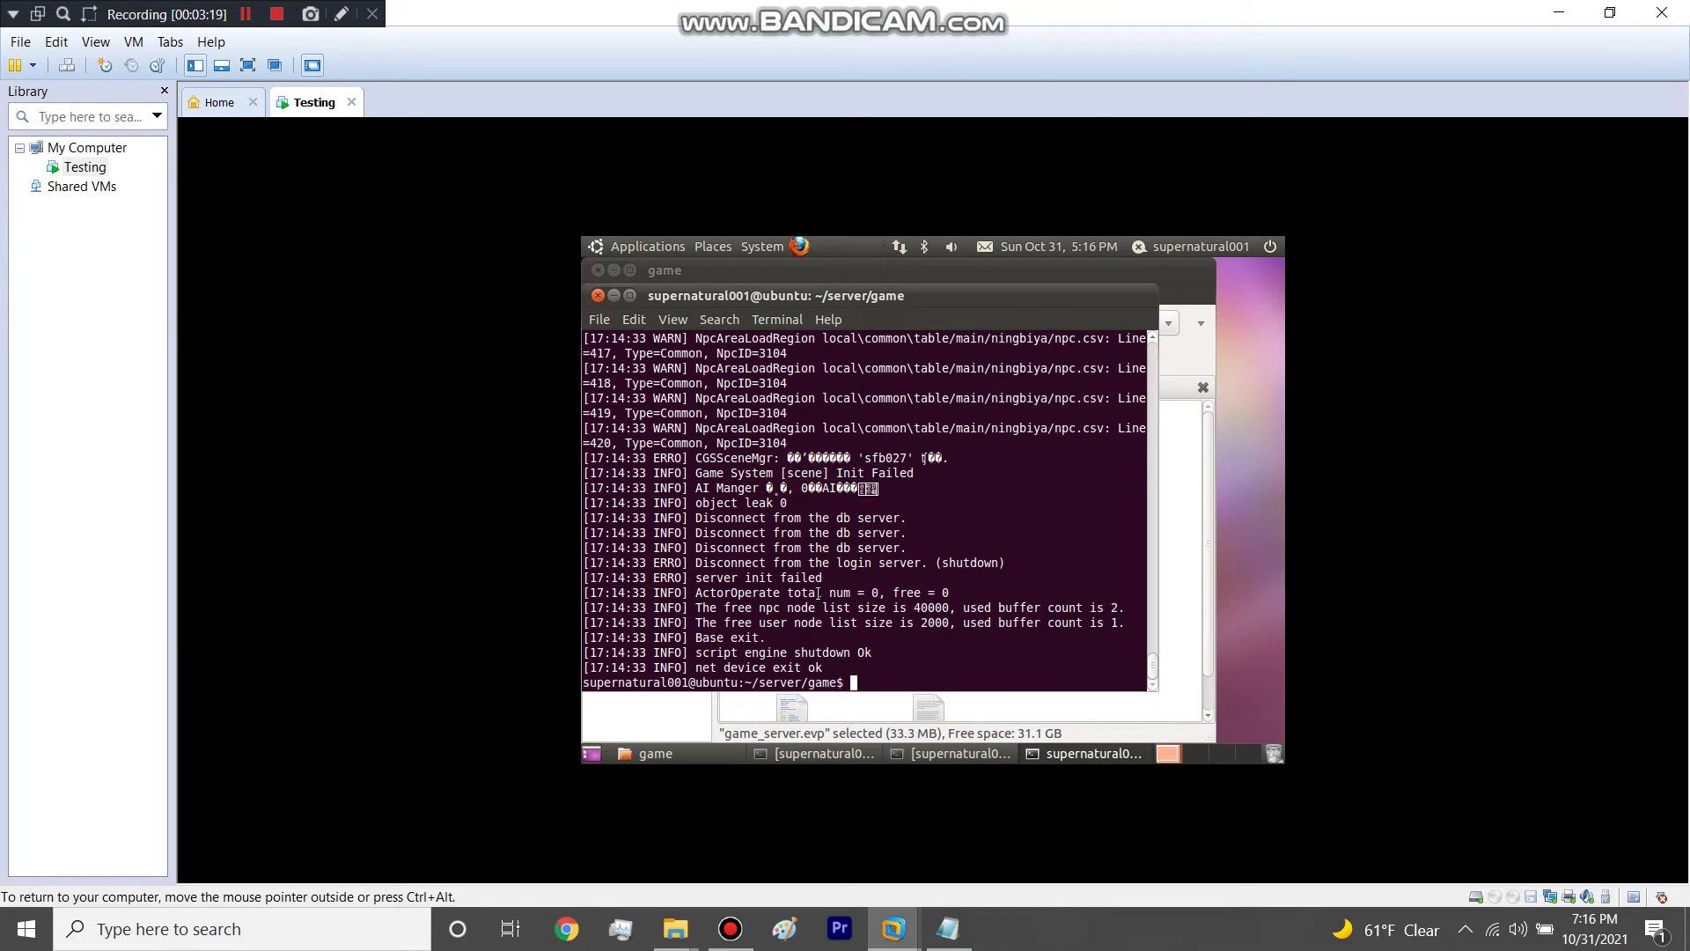
# Step: Close the server_game file and open the scene folder of the Talisman Of Noxus 20211021 client in the other File Explorer window
pyautogui.click(1556, 10)
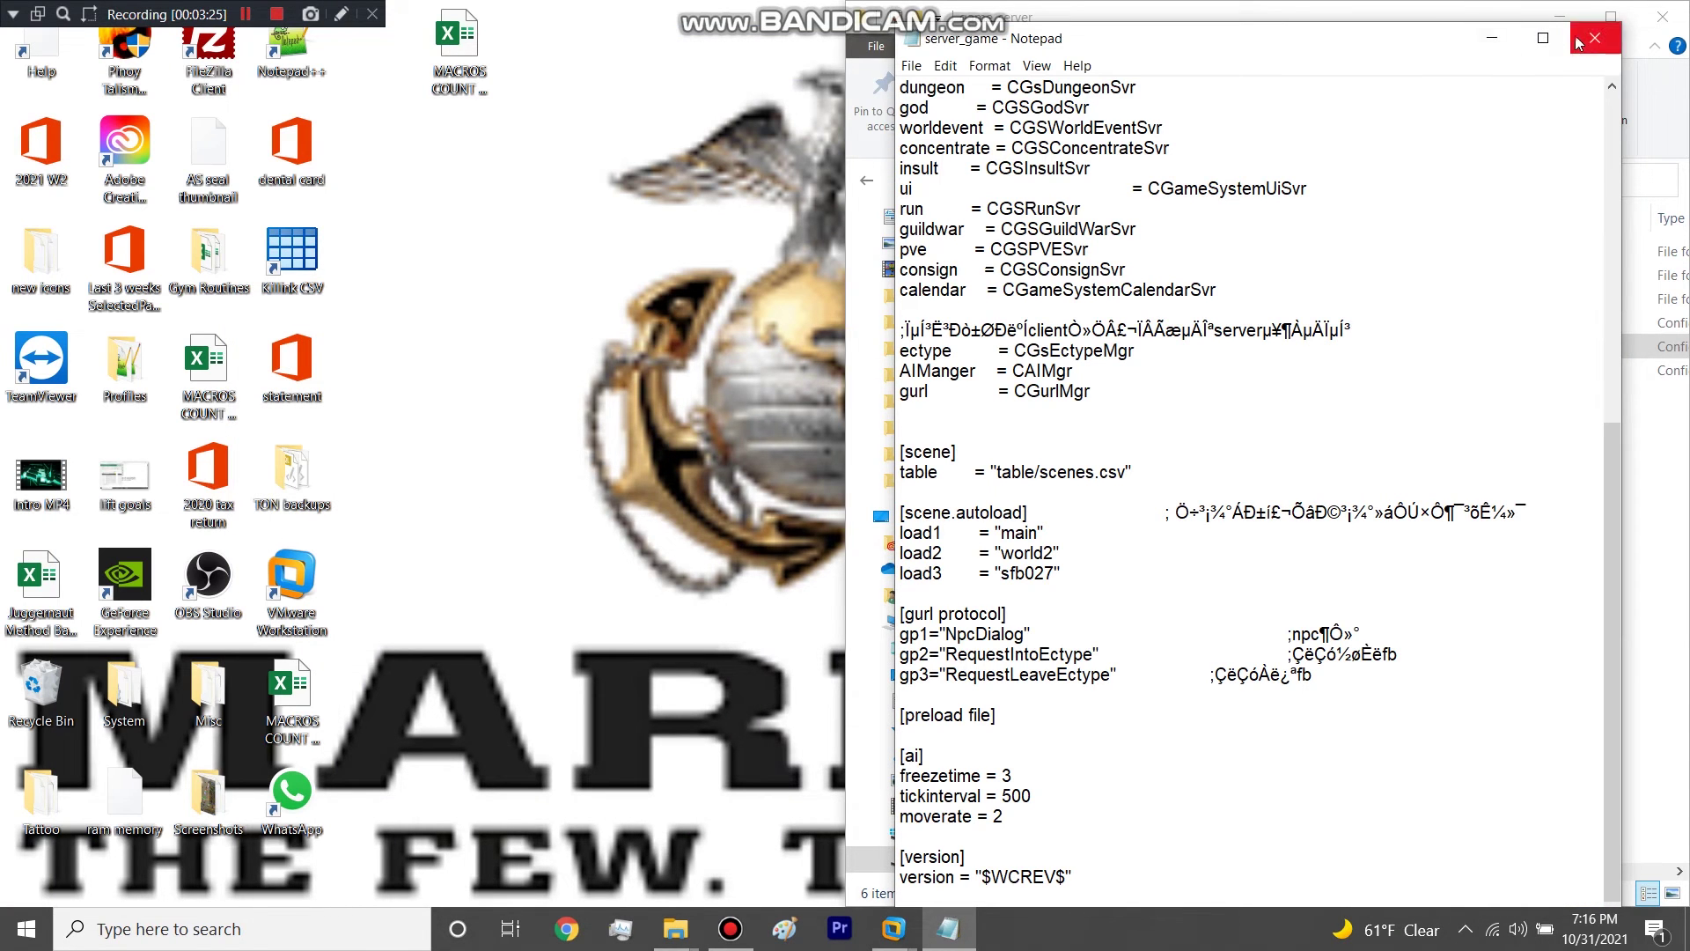
pyautogui.click(1491, 38)
pyautogui.moveTo(675, 929)
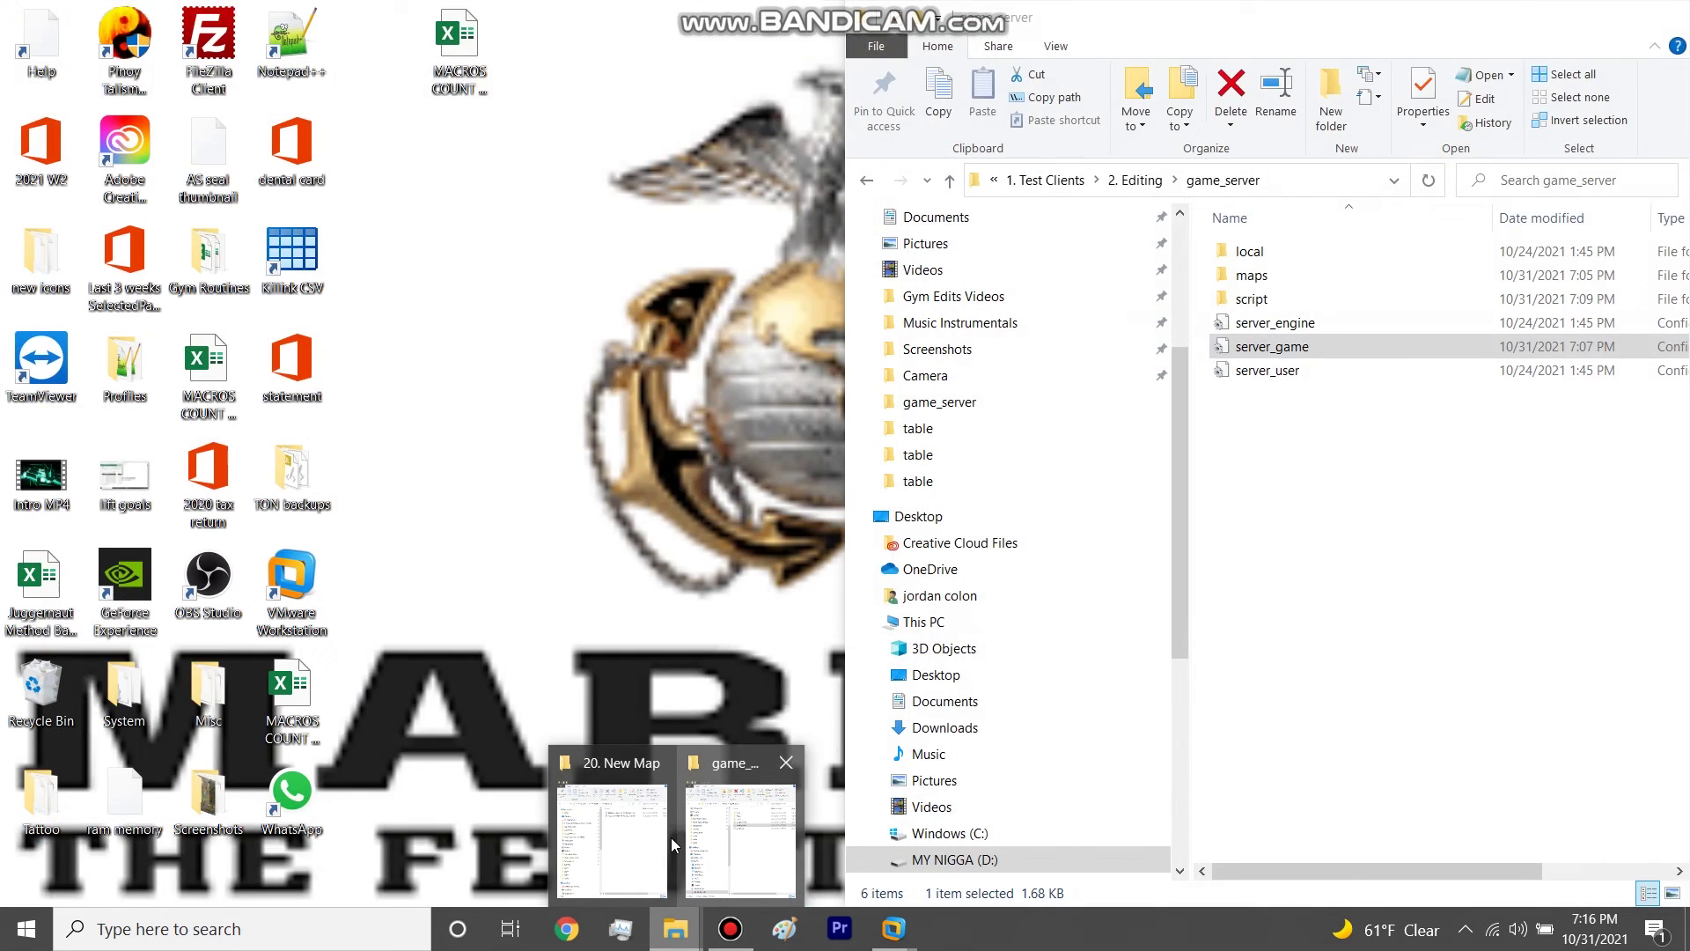
pyautogui.click(647, 845)
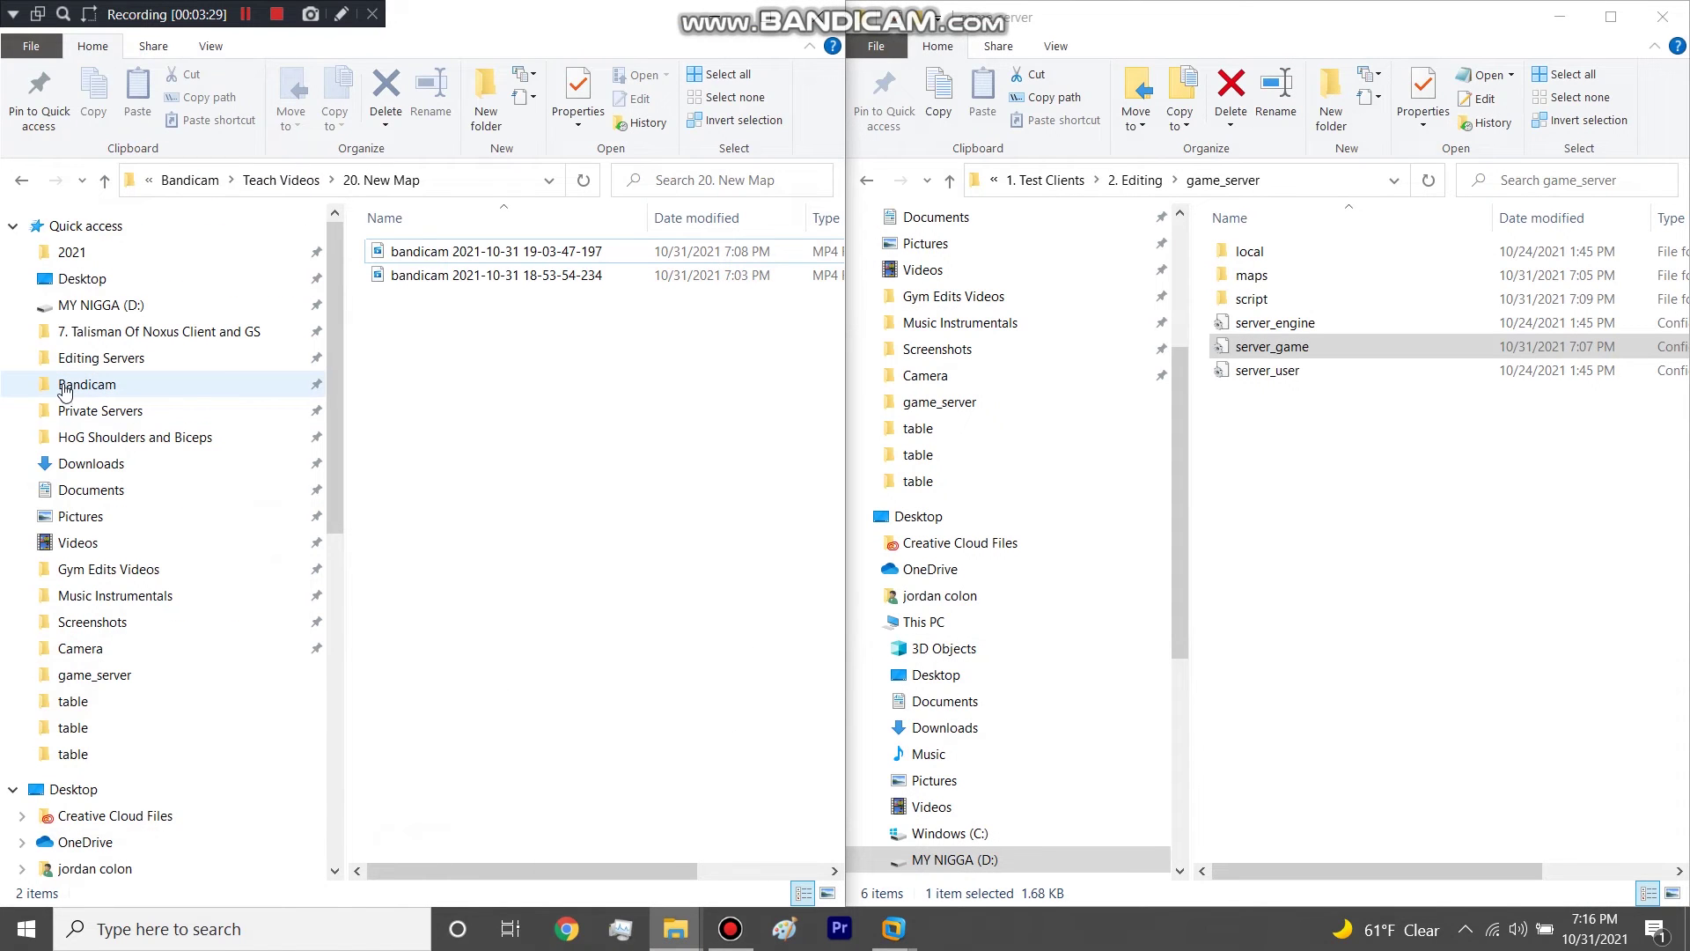
pyautogui.click(143, 331)
pyautogui.doubleClick(440, 299)
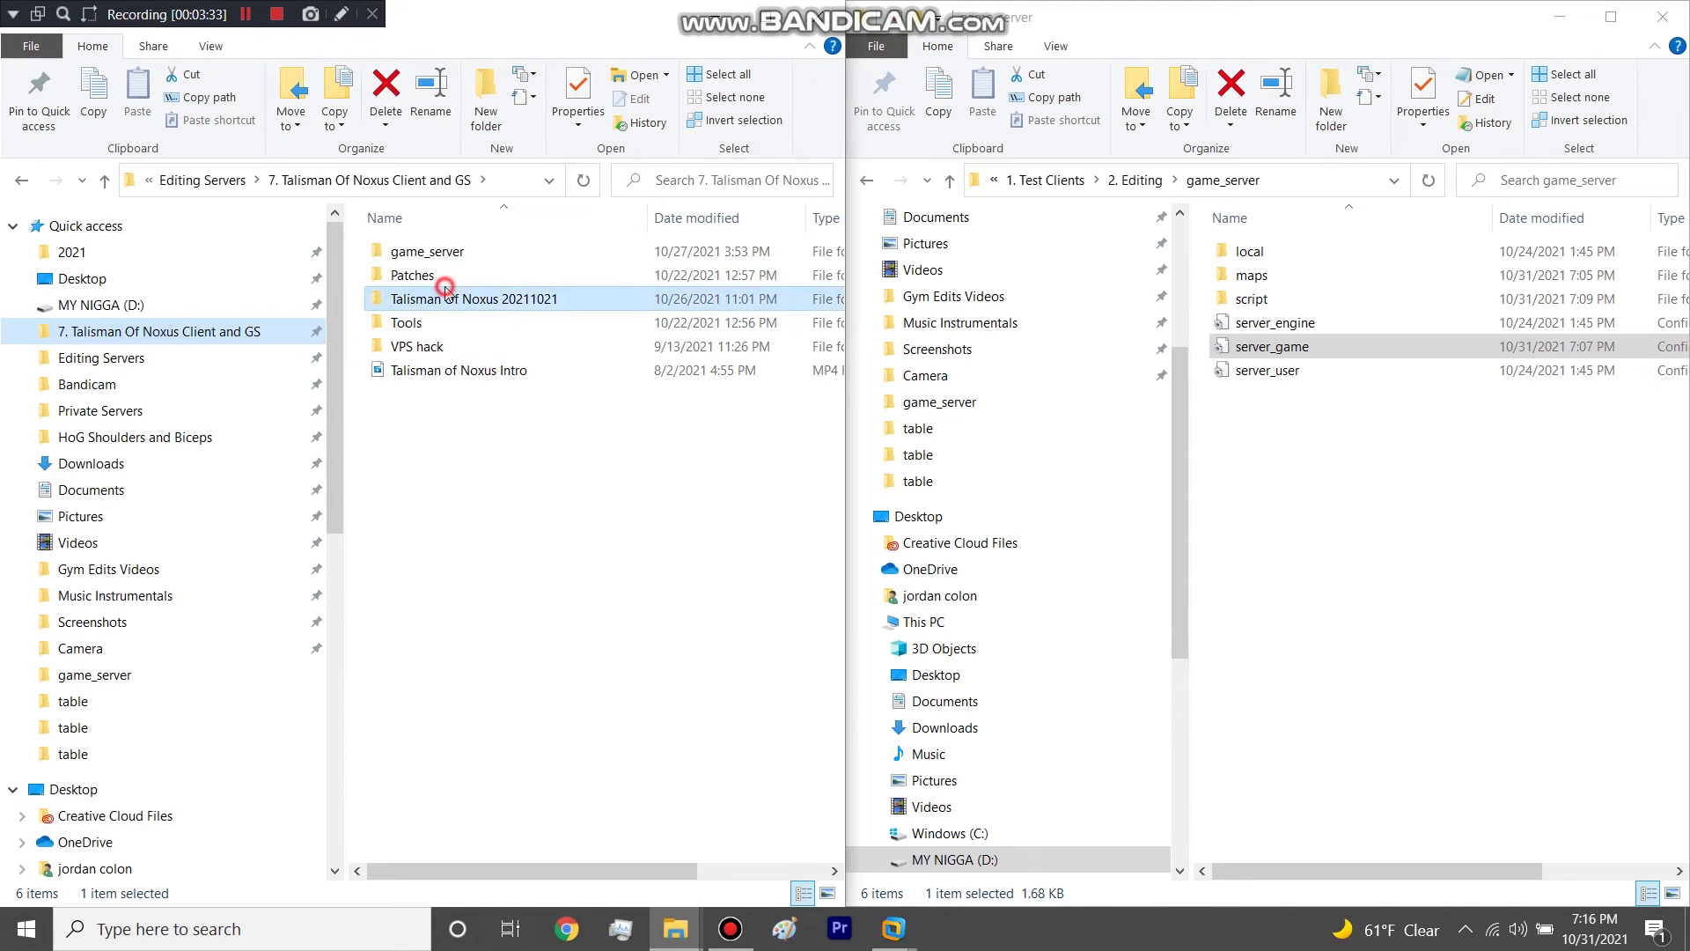
pyautogui.doubleClick(440, 419)
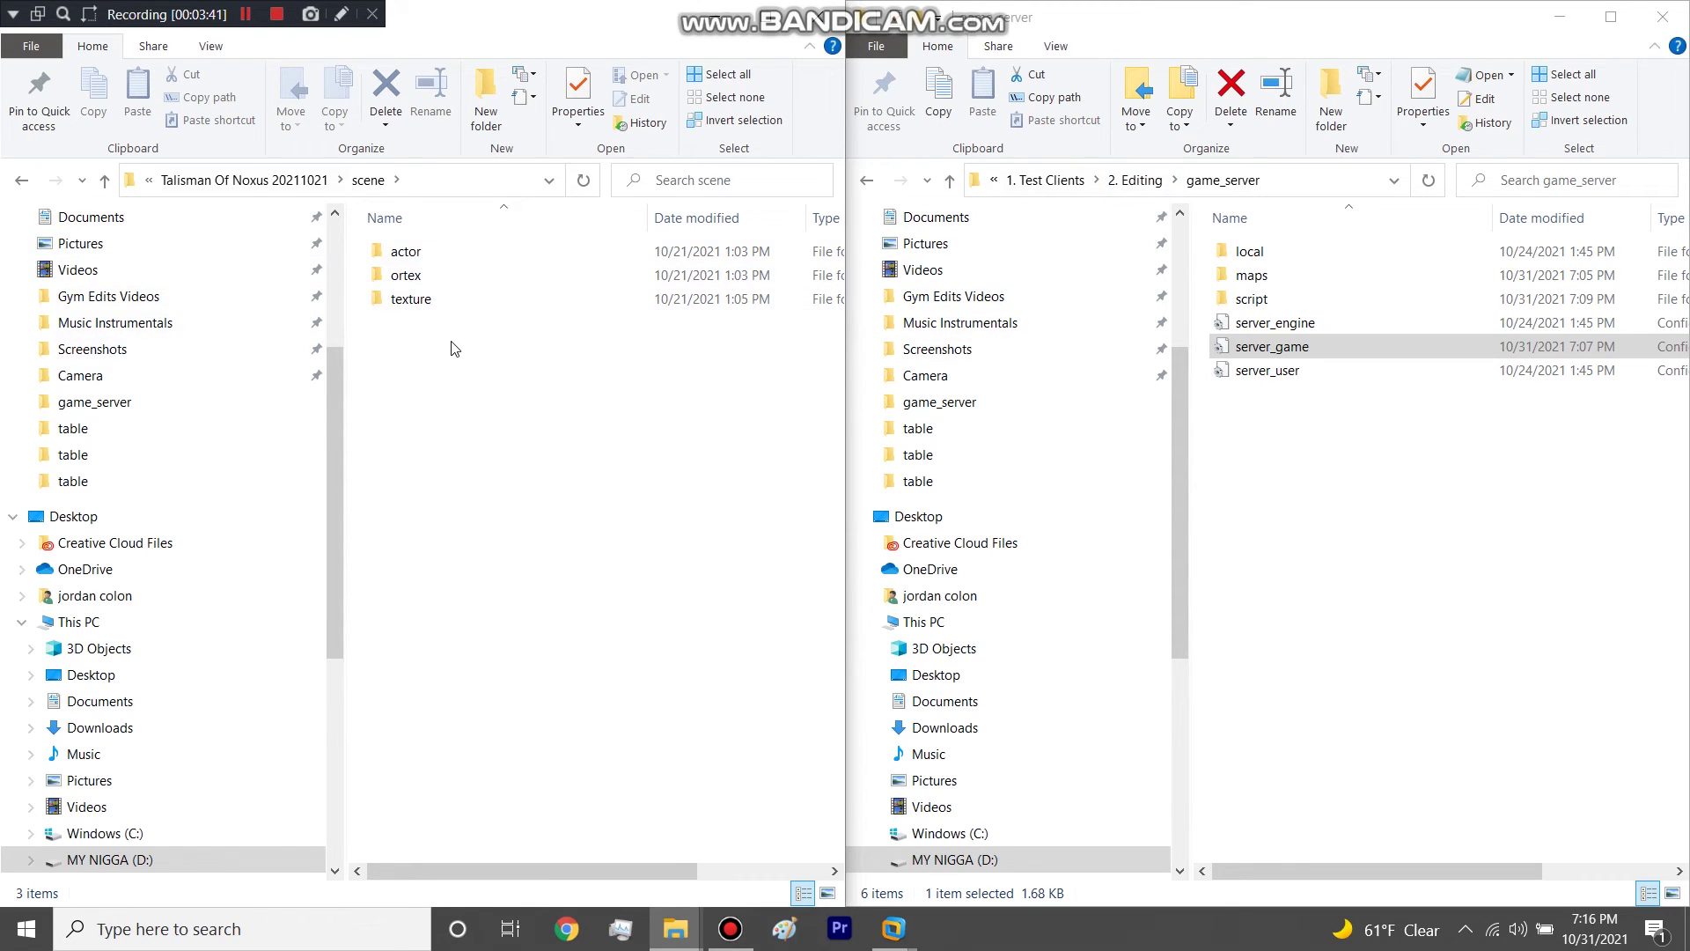
# Step: Open the table folder under local and common in the game_server folder
pyautogui.doubleClick(1303, 282)
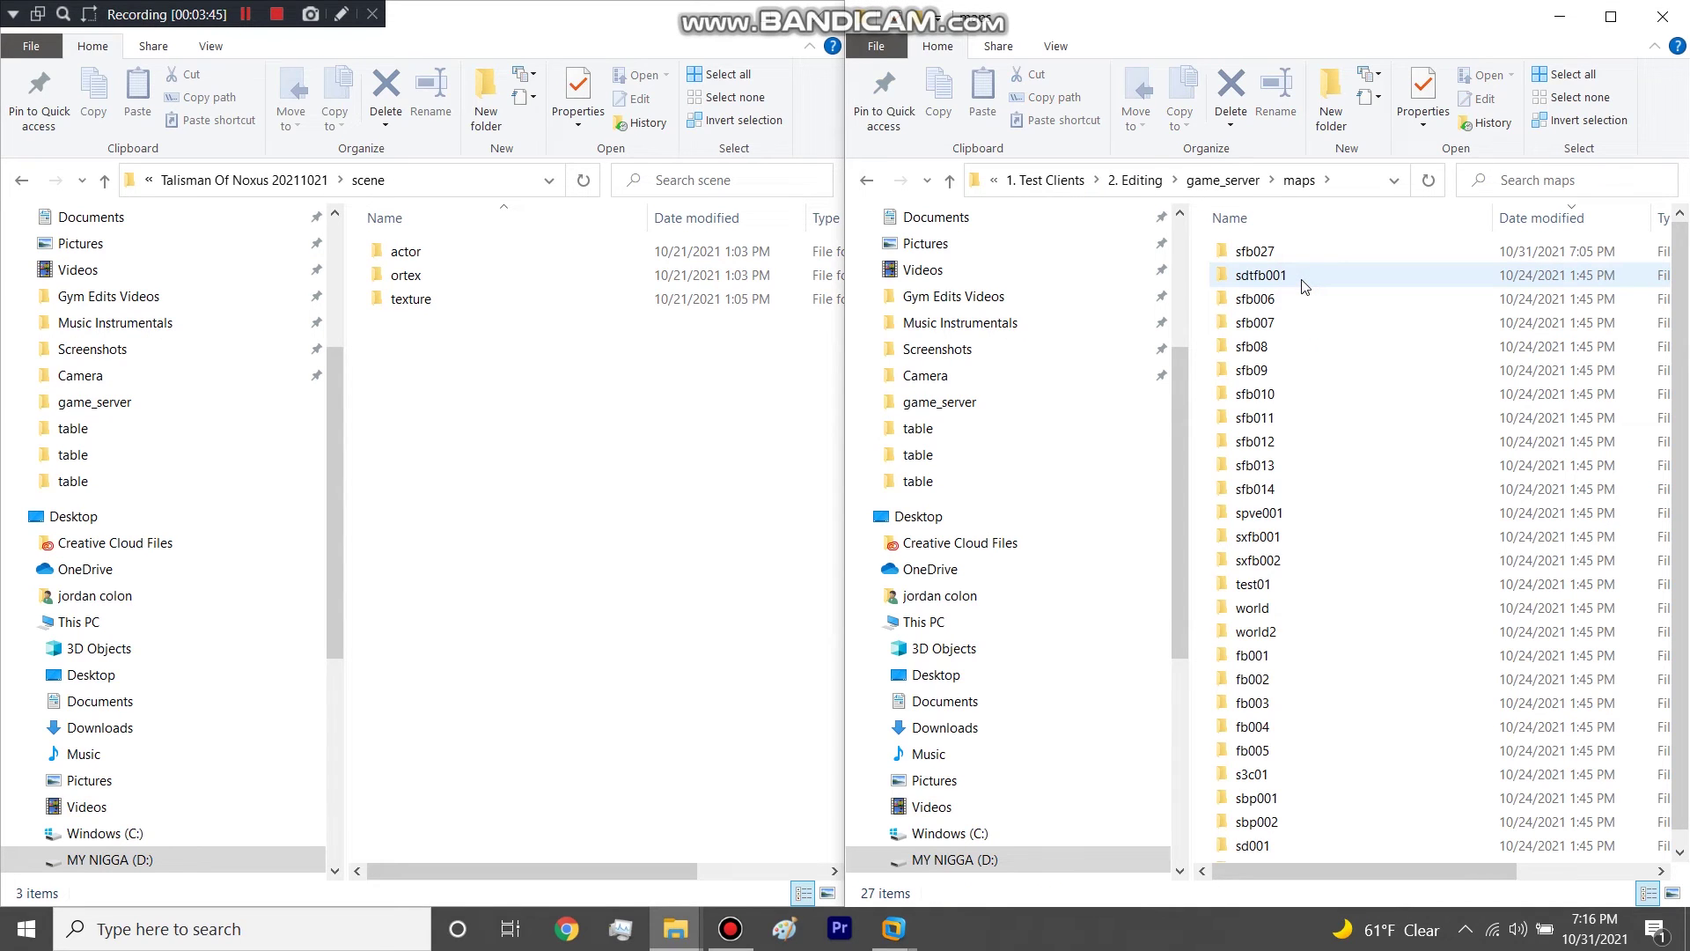
pyautogui.click(1213, 179)
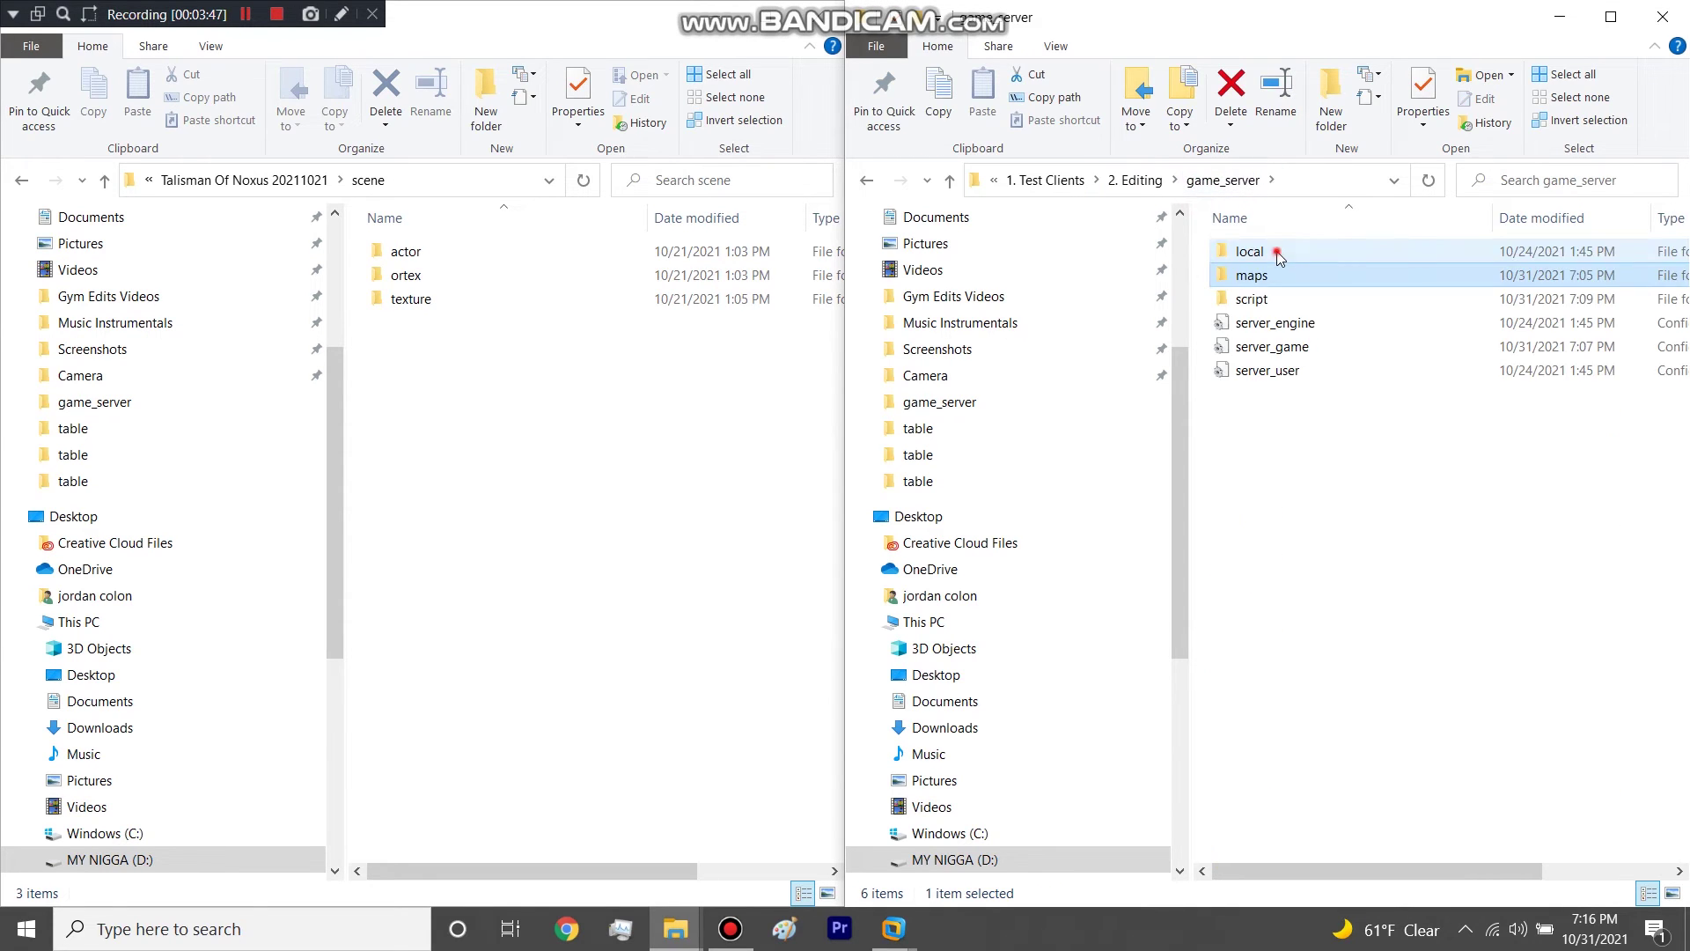
pyautogui.doubleClick(1287, 274)
pyautogui.doubleClick(1268, 251)
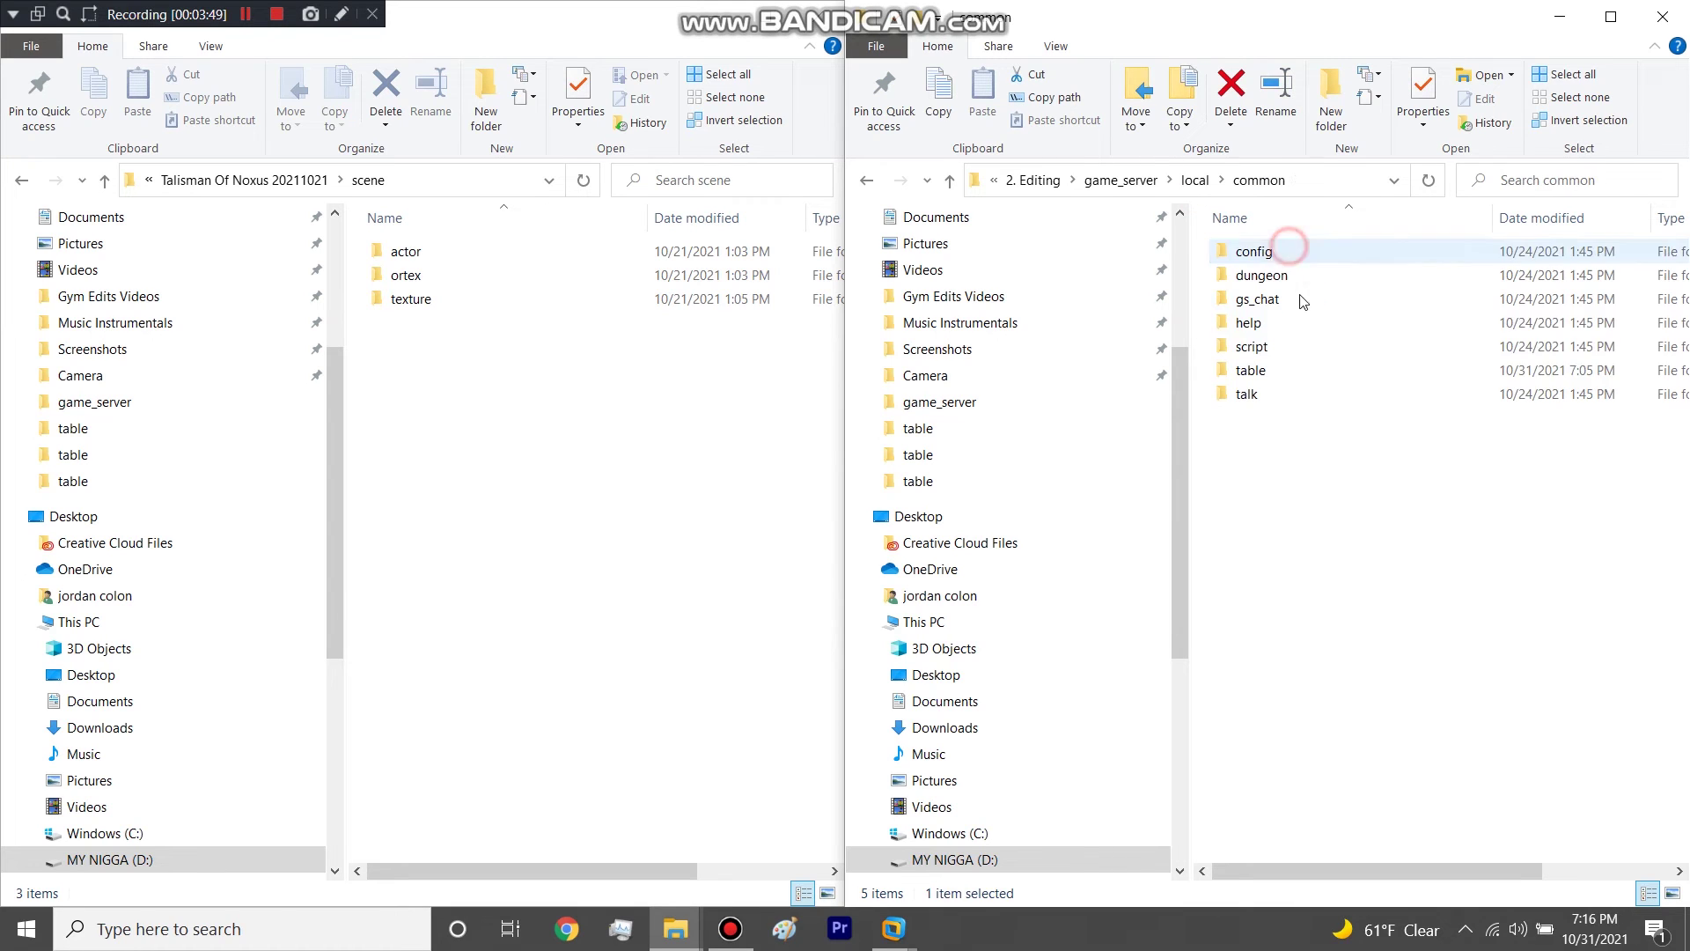
pyautogui.doubleClick(1267, 370)
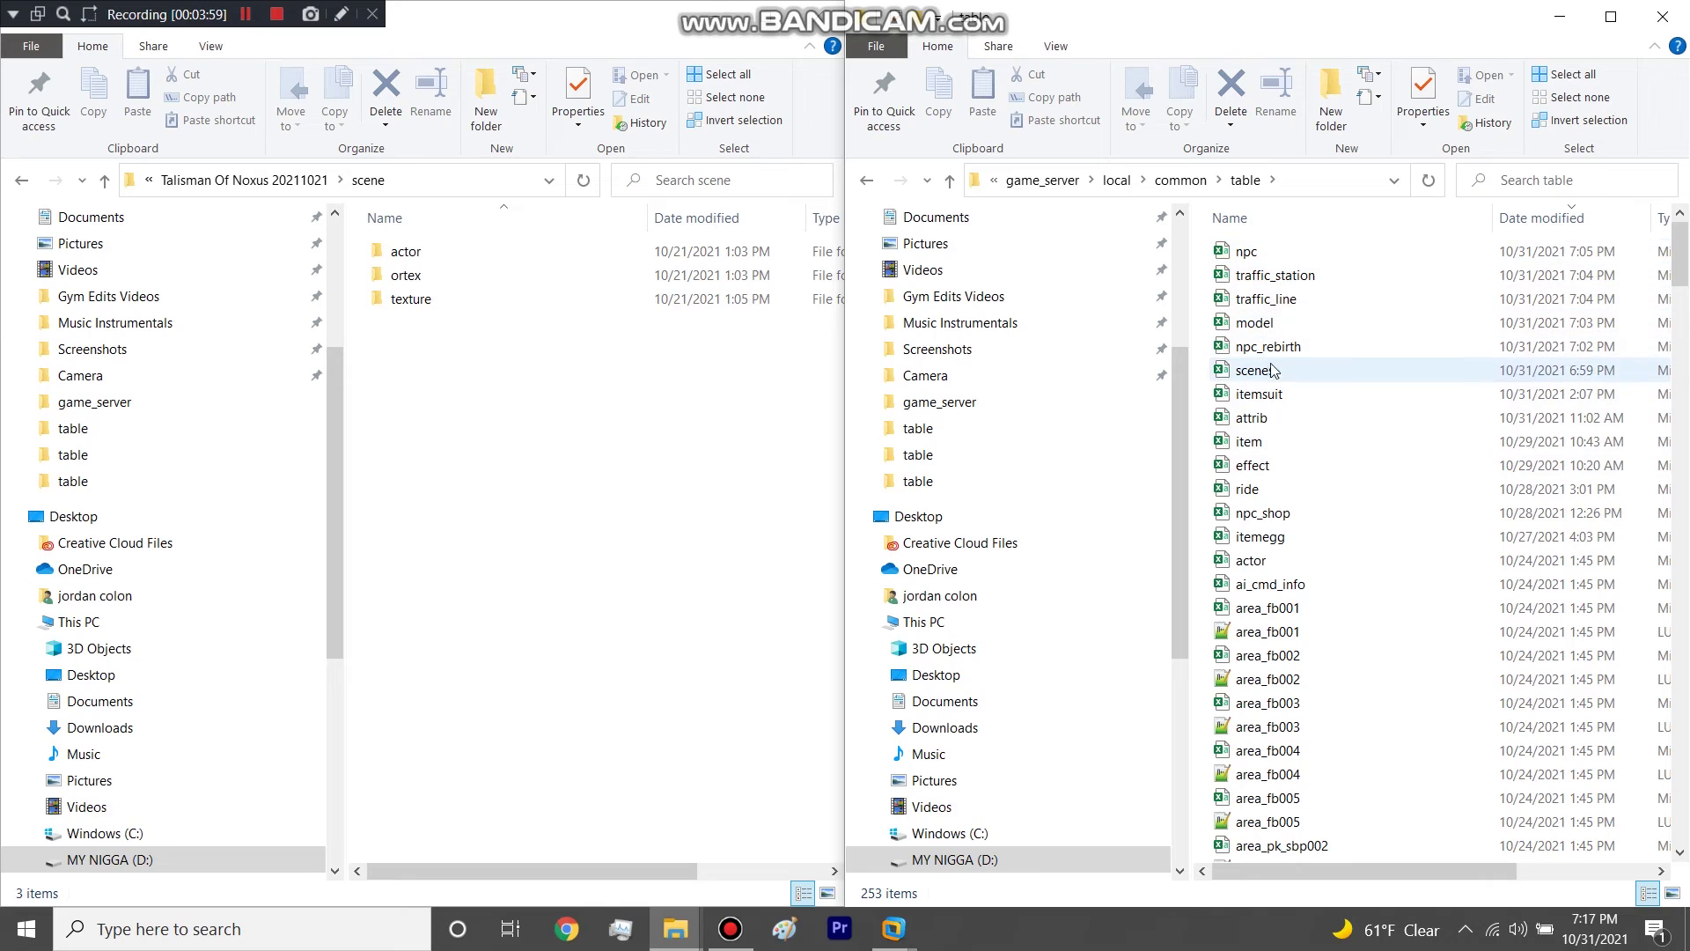
# Step: Search the game server's table folder for map_zone and open that file in Excel
pyautogui.click(1539, 183)
pyautogui.write('m')
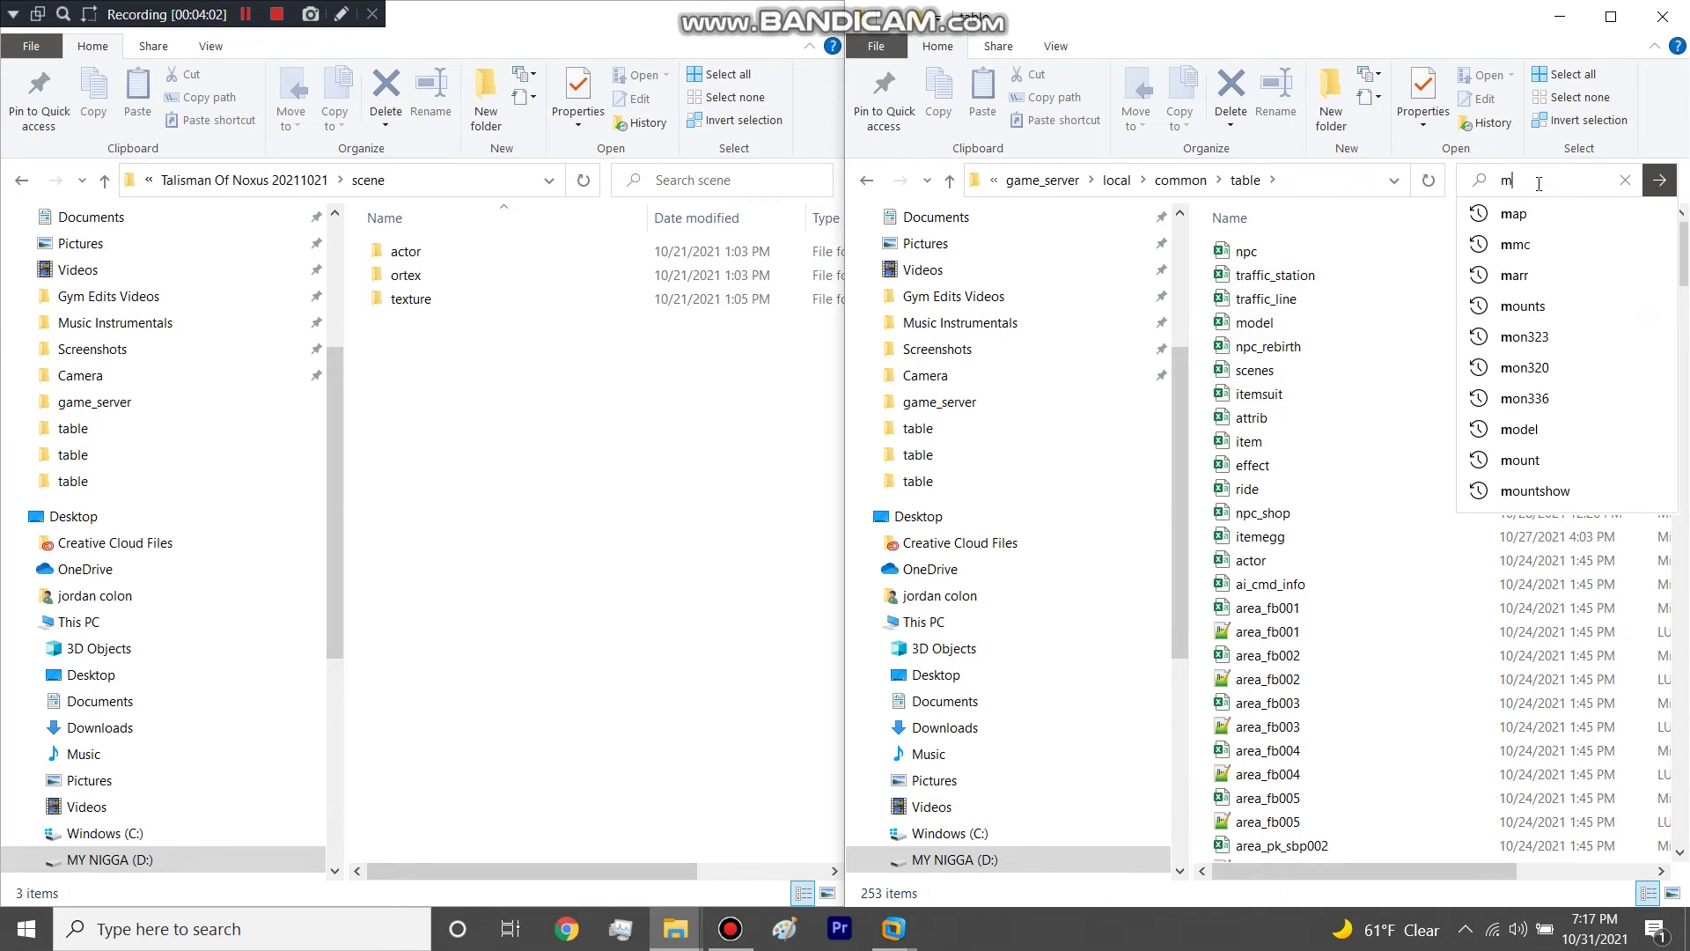
pyautogui.write('ap_zpne')
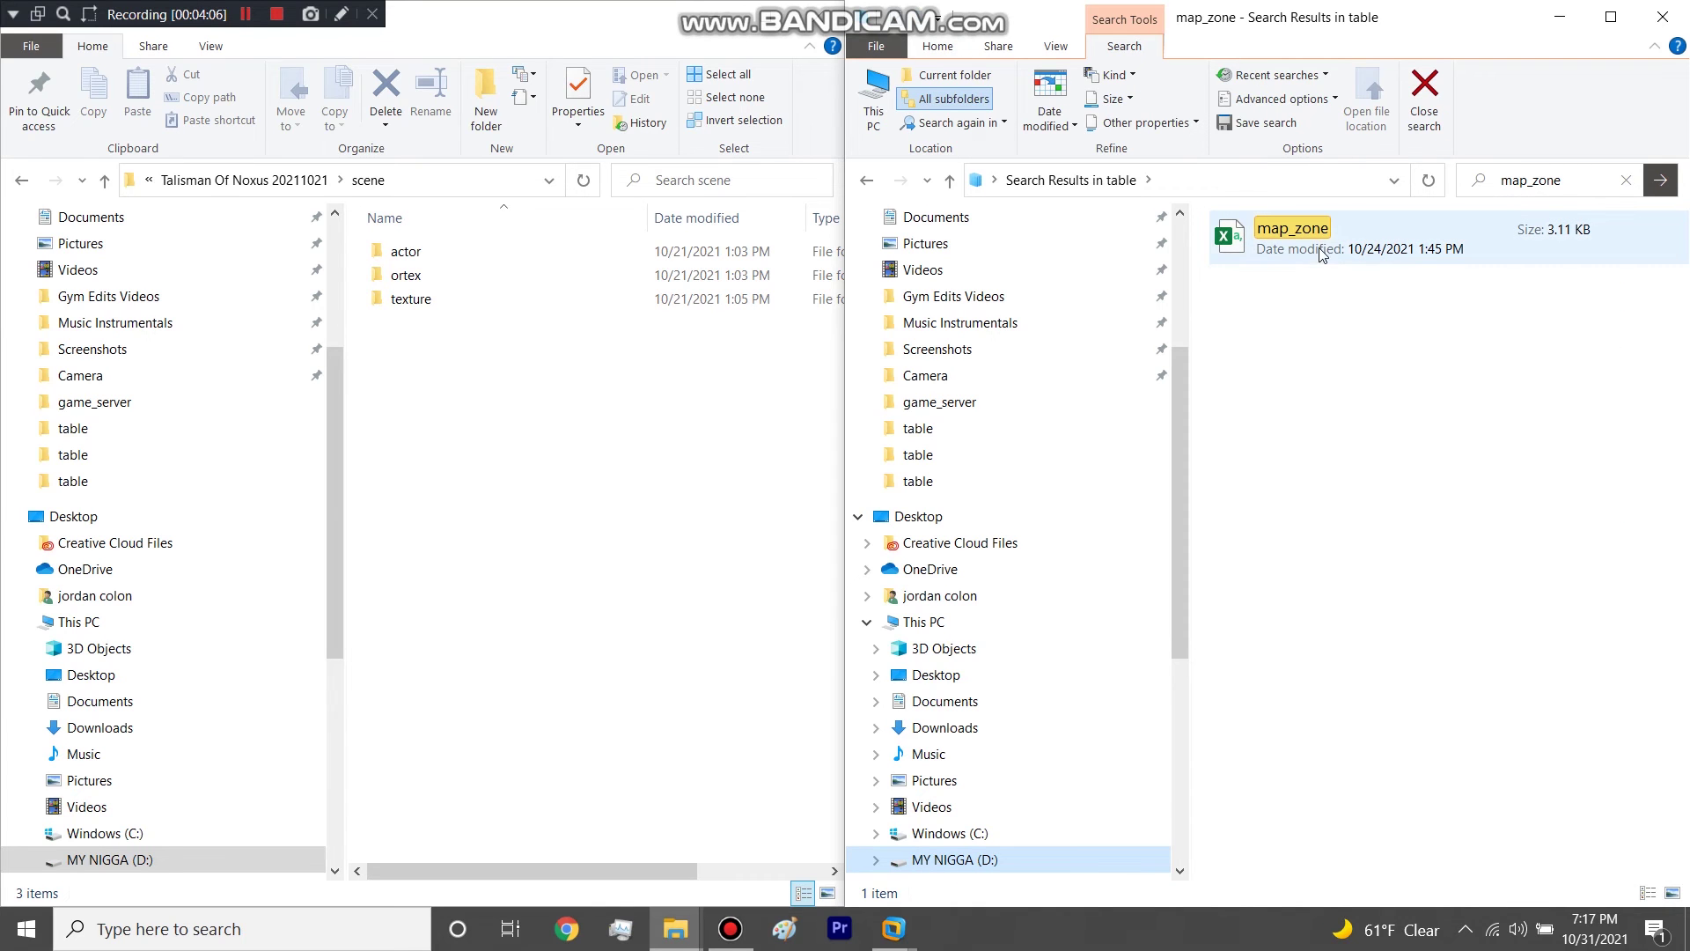
pyautogui.doubleClick(1322, 247)
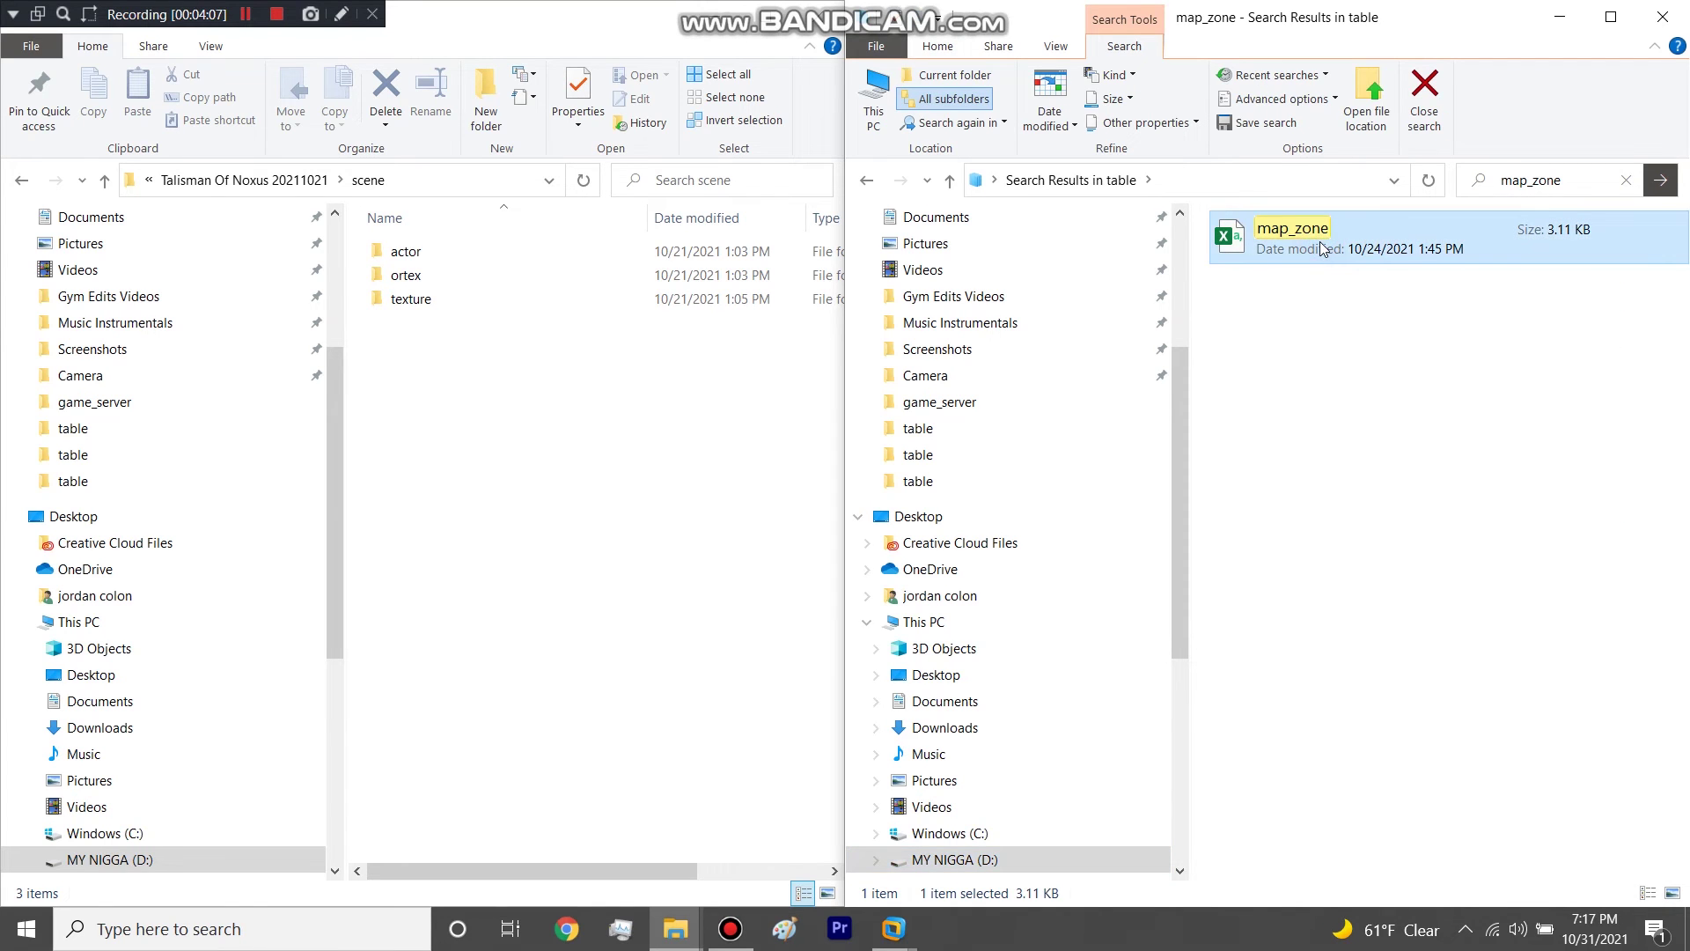
# Step: Examine the zone ids and last entries in the server's map_zone sheet, and close the workbook
pyautogui.scroll(-9, 278, 584)
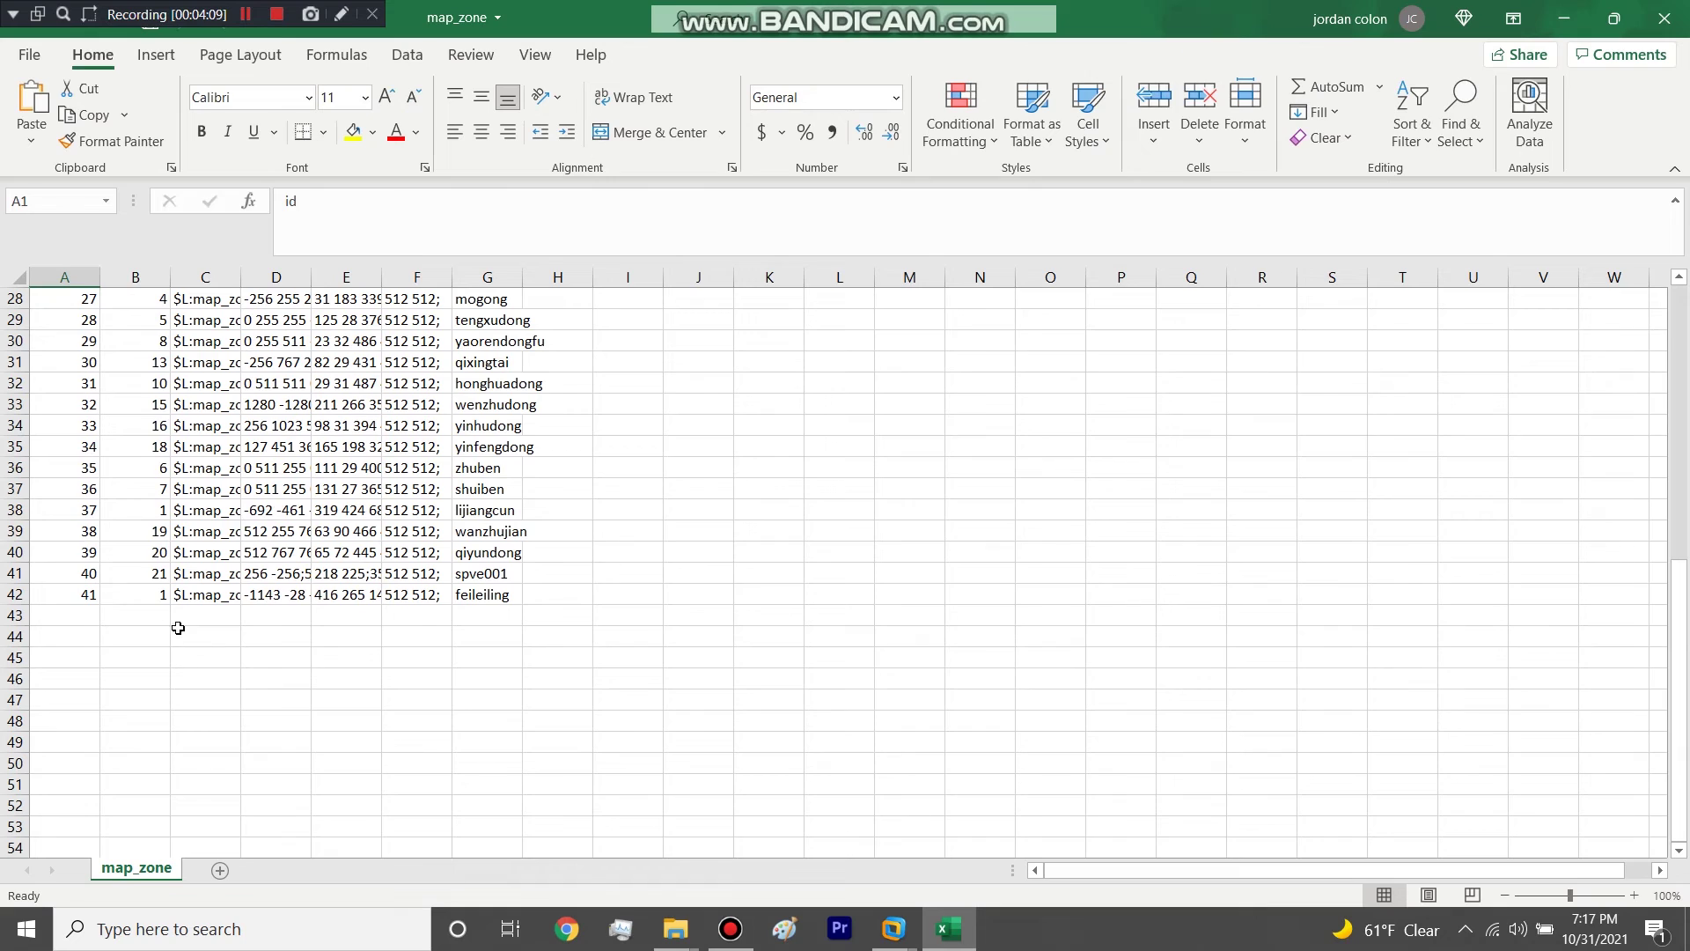
pyautogui.click(155, 597)
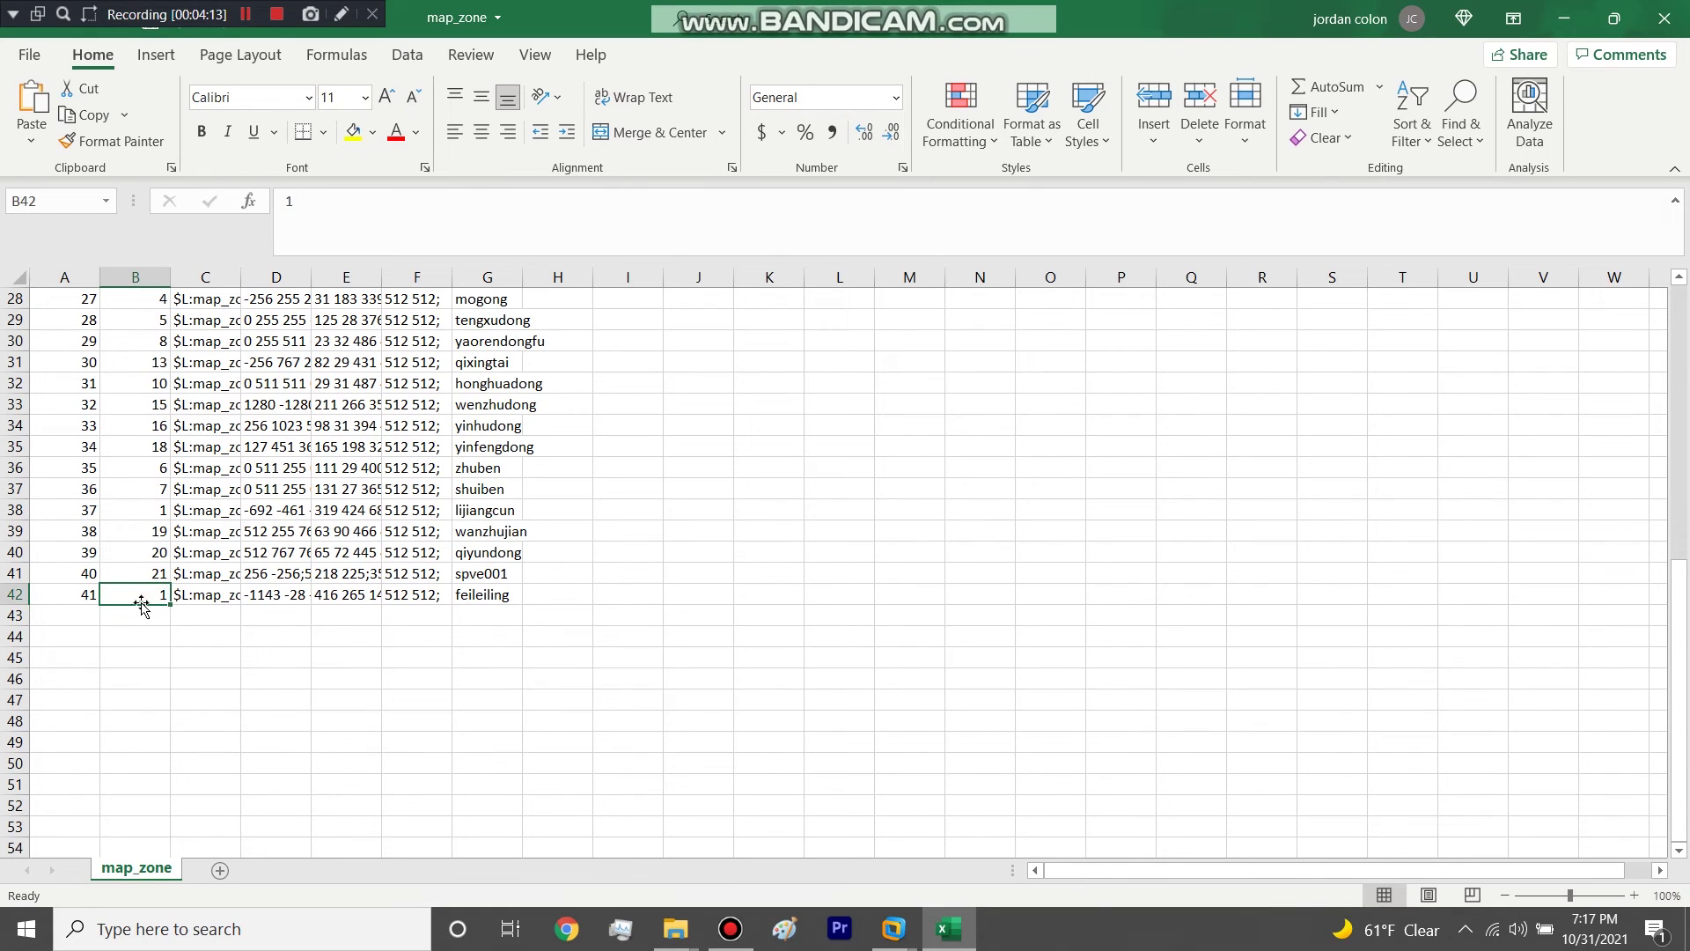
pyautogui.click(85, 598)
pyautogui.click(132, 595)
pyautogui.click(84, 596)
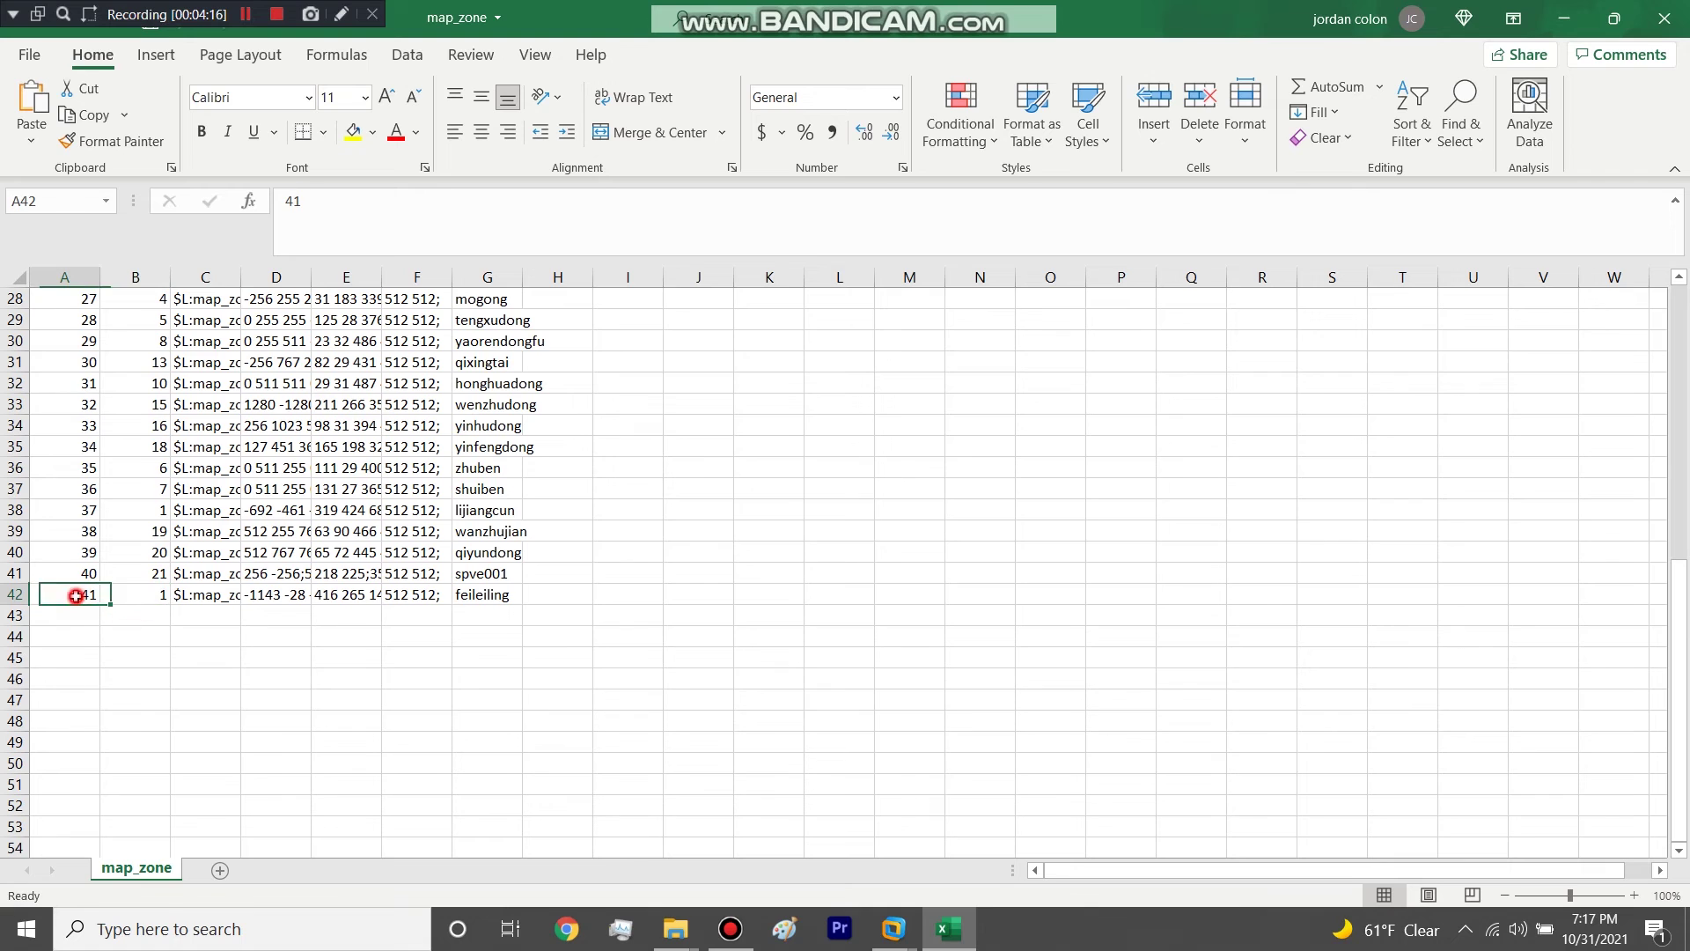
pyautogui.scroll(9, 144, 547)
pyautogui.scroll(-7, 145, 542)
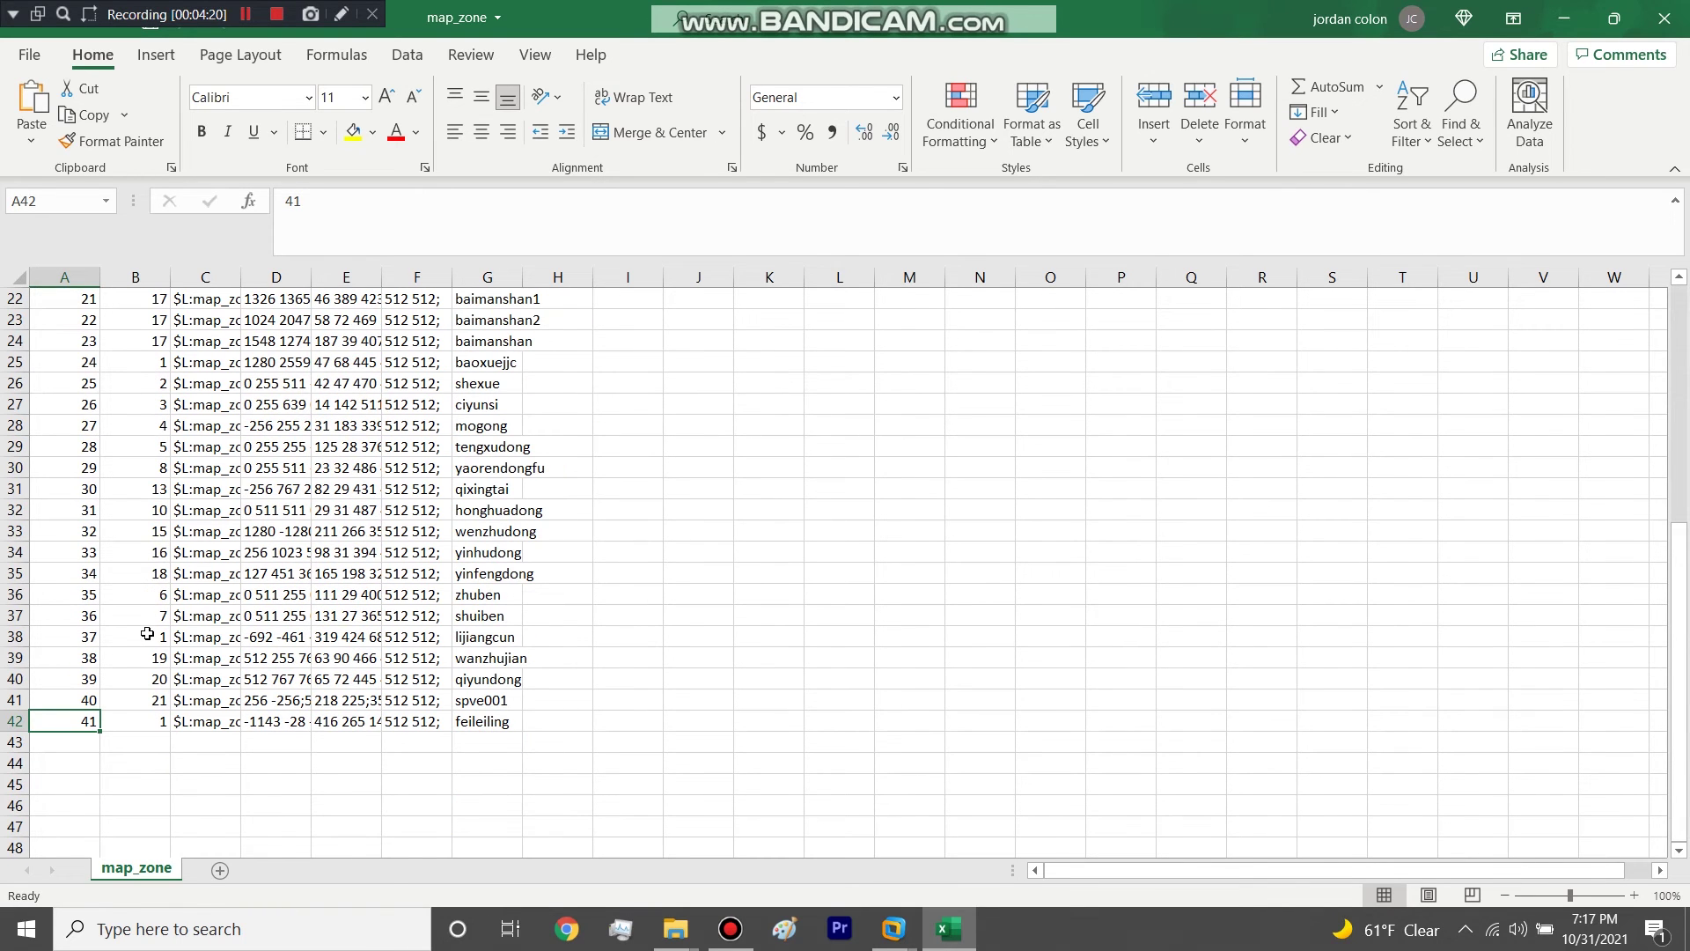
pyautogui.scroll(7, 147, 633)
pyautogui.moveTo(538, 33); pyautogui.dragTo(1108, 109)
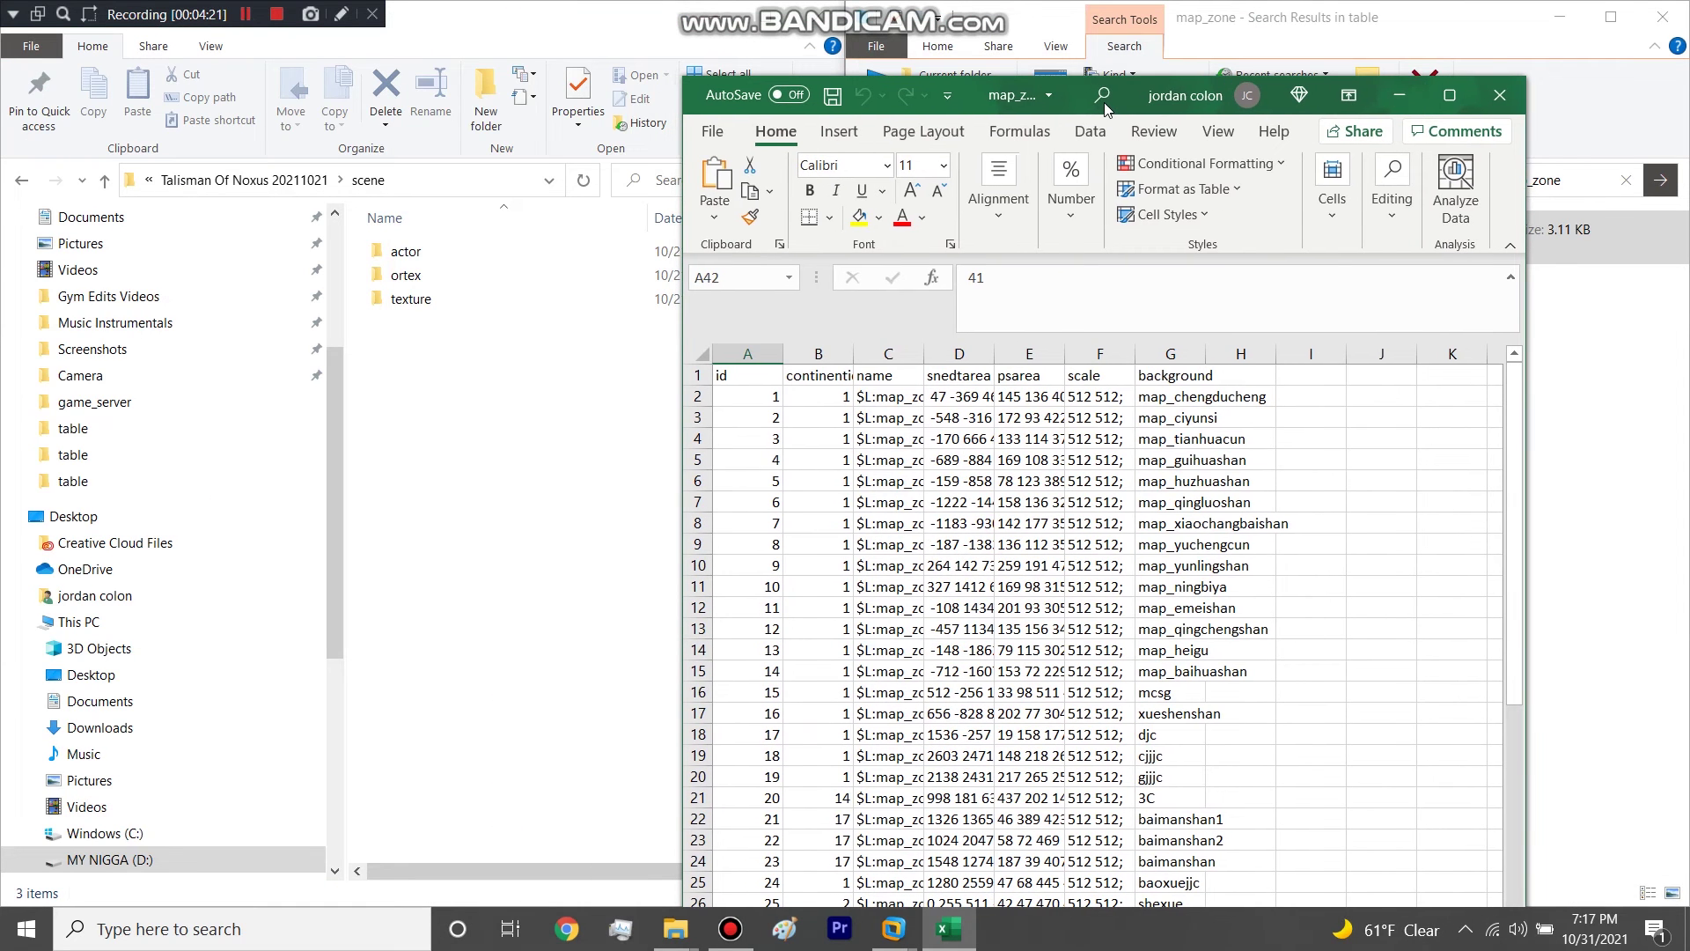
pyautogui.click(1499, 95)
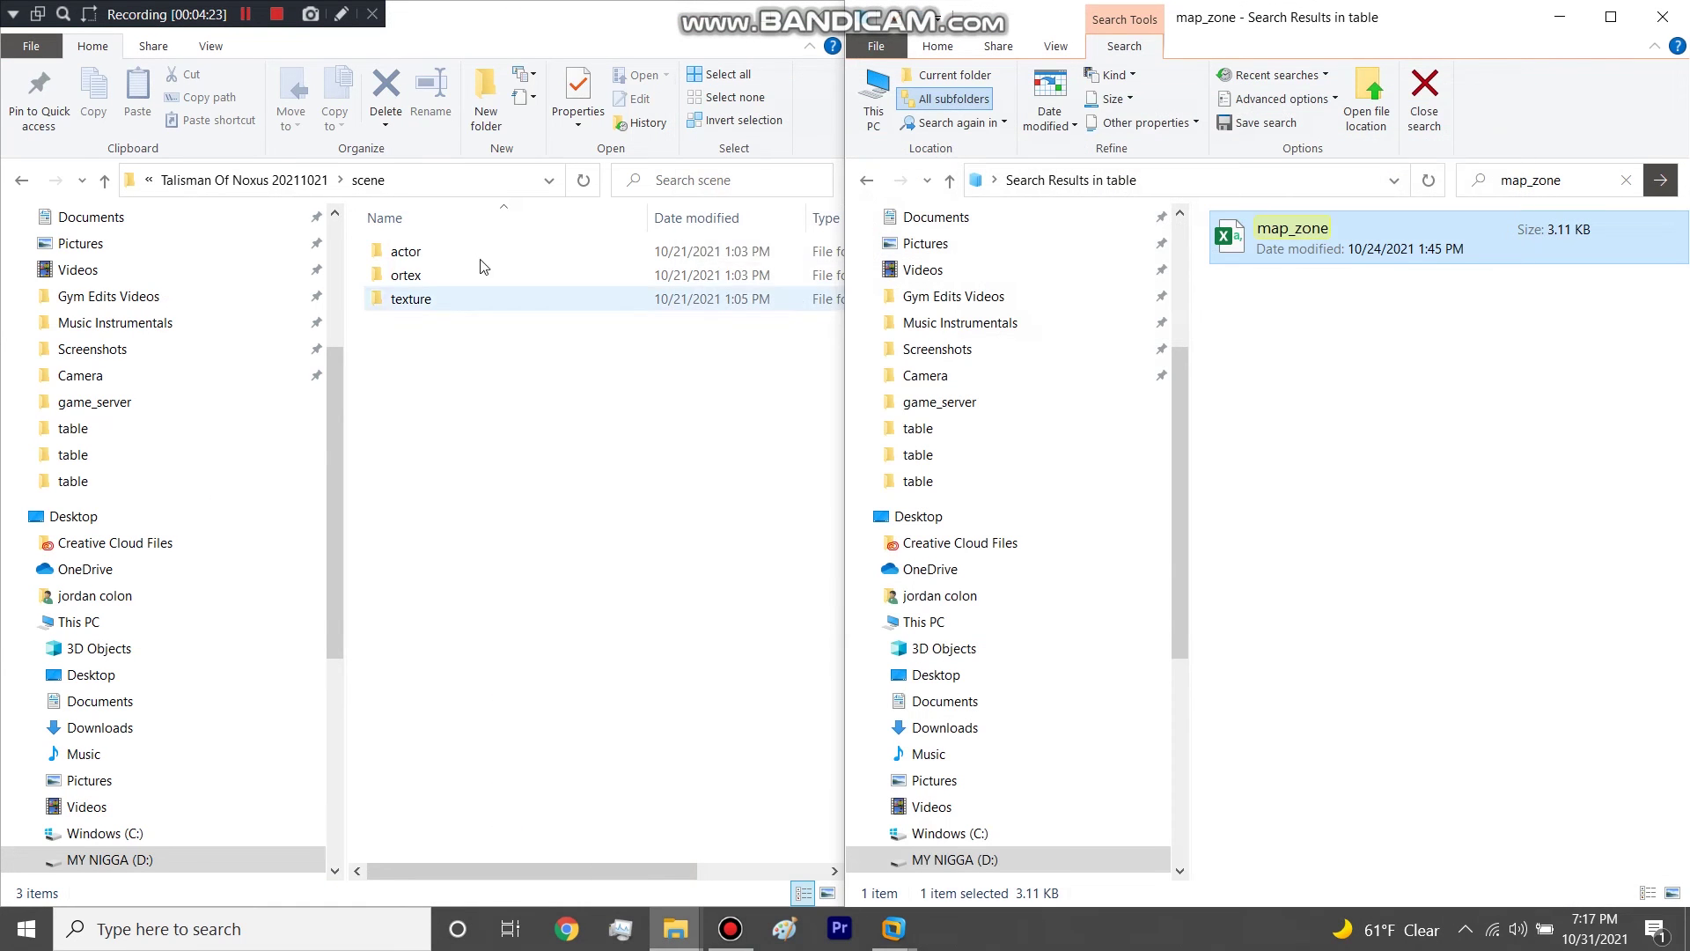
# Step: In the other File Explorer window, open map_zone from the 1. Lunar Cave sfb027 template's local, common, table folder
pyautogui.scroll(4, 224, 257)
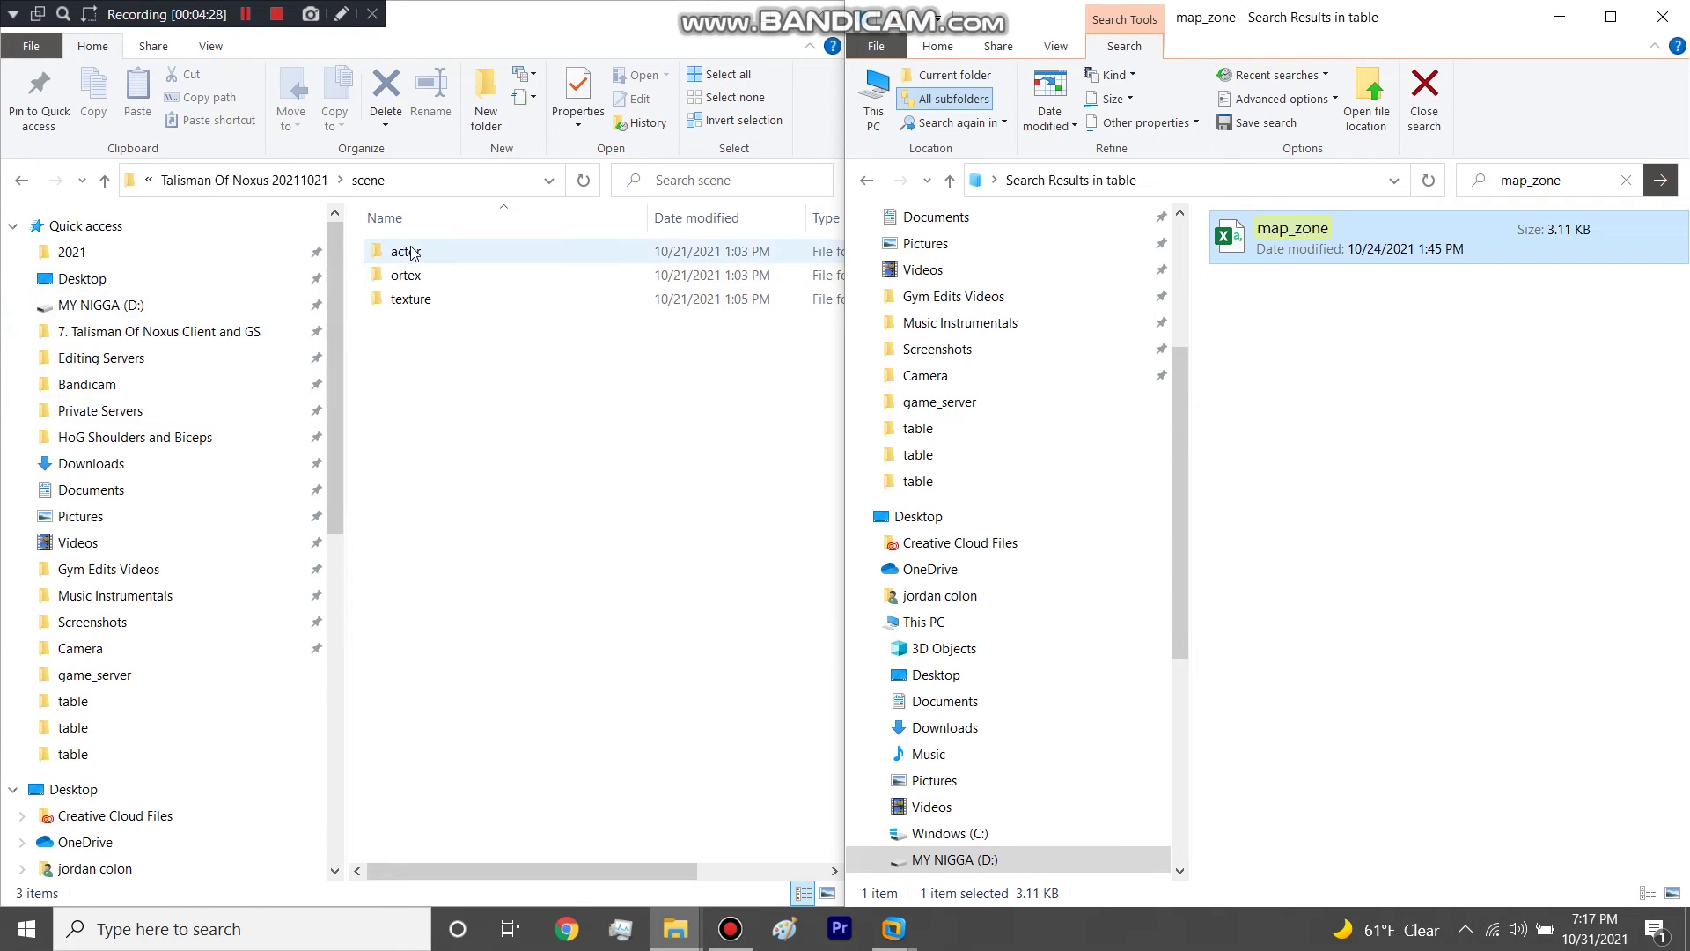
pyautogui.click(158, 359)
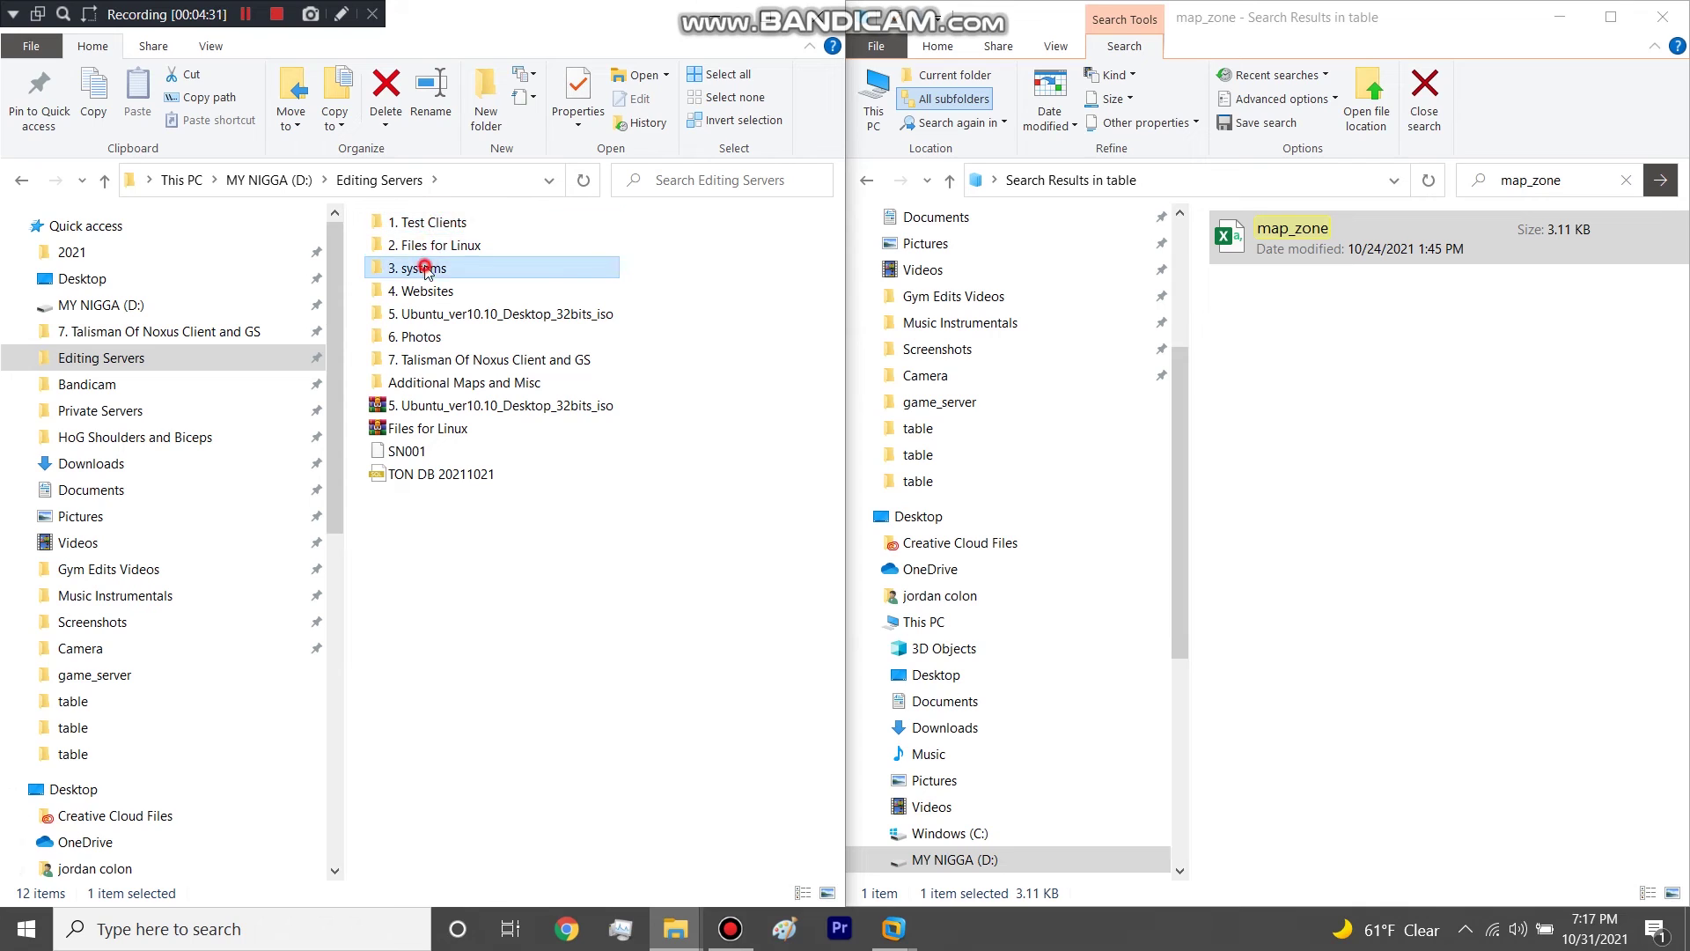
pyautogui.doubleClick(424, 267)
pyautogui.doubleClick(438, 252)
pyautogui.doubleClick(437, 254)
pyautogui.doubleClick(438, 254)
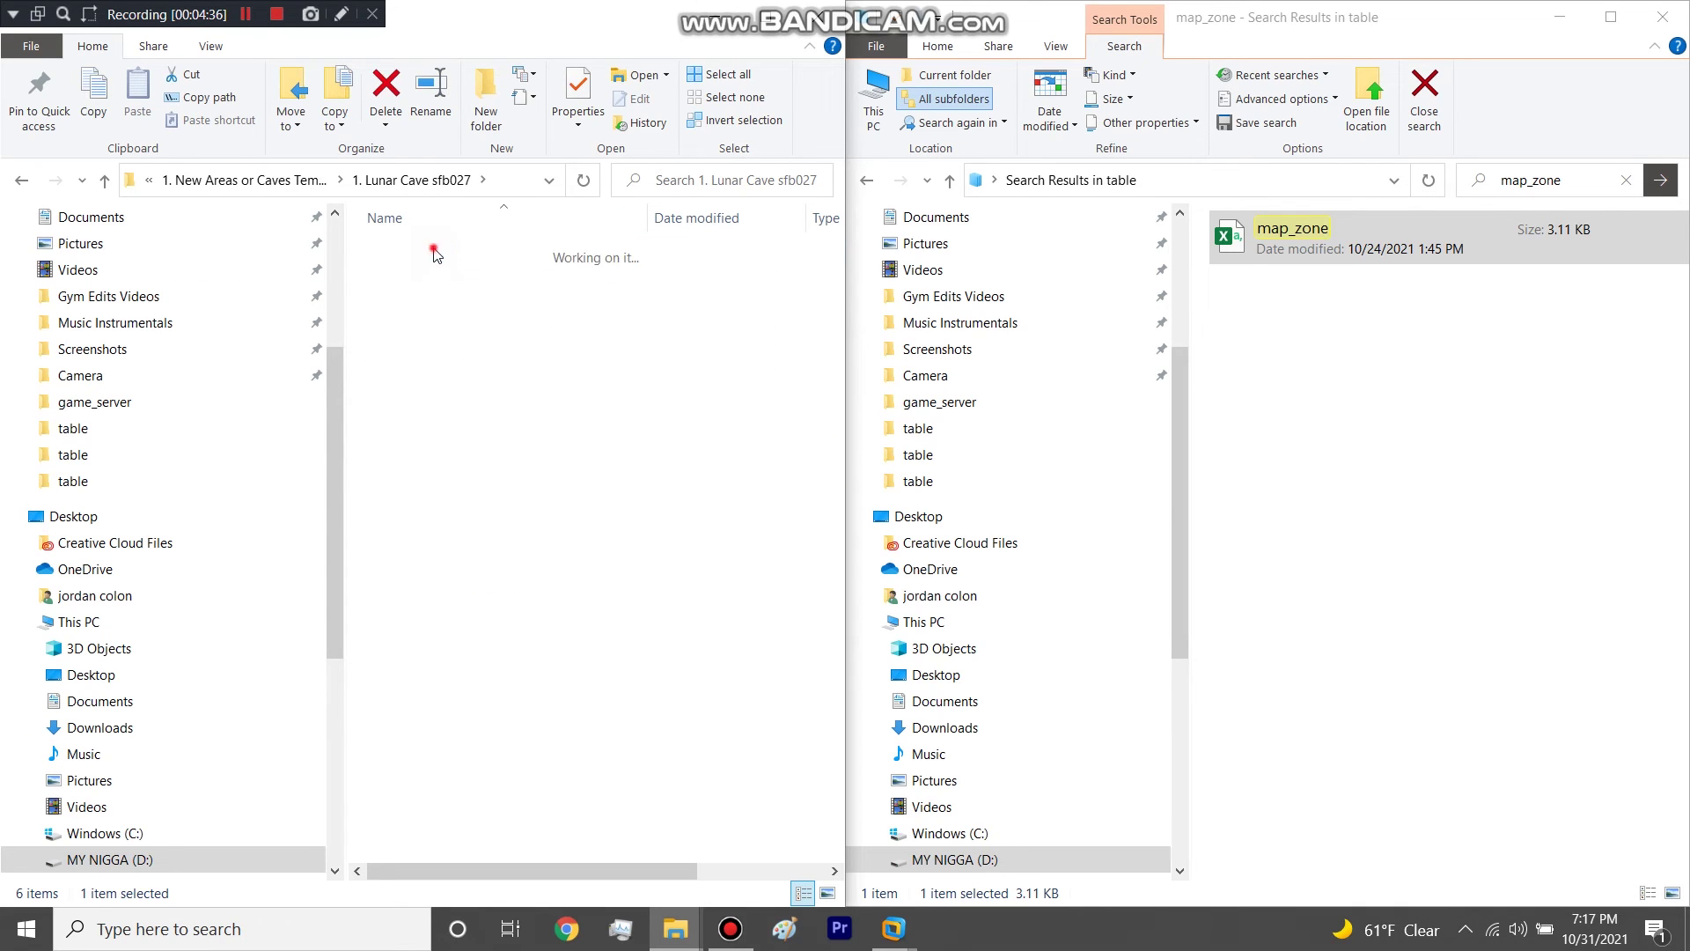
pyautogui.doubleClick(437, 253)
pyautogui.click(435, 252)
pyautogui.doubleClick(435, 251)
pyautogui.click(422, 256)
pyautogui.doubleClick(422, 254)
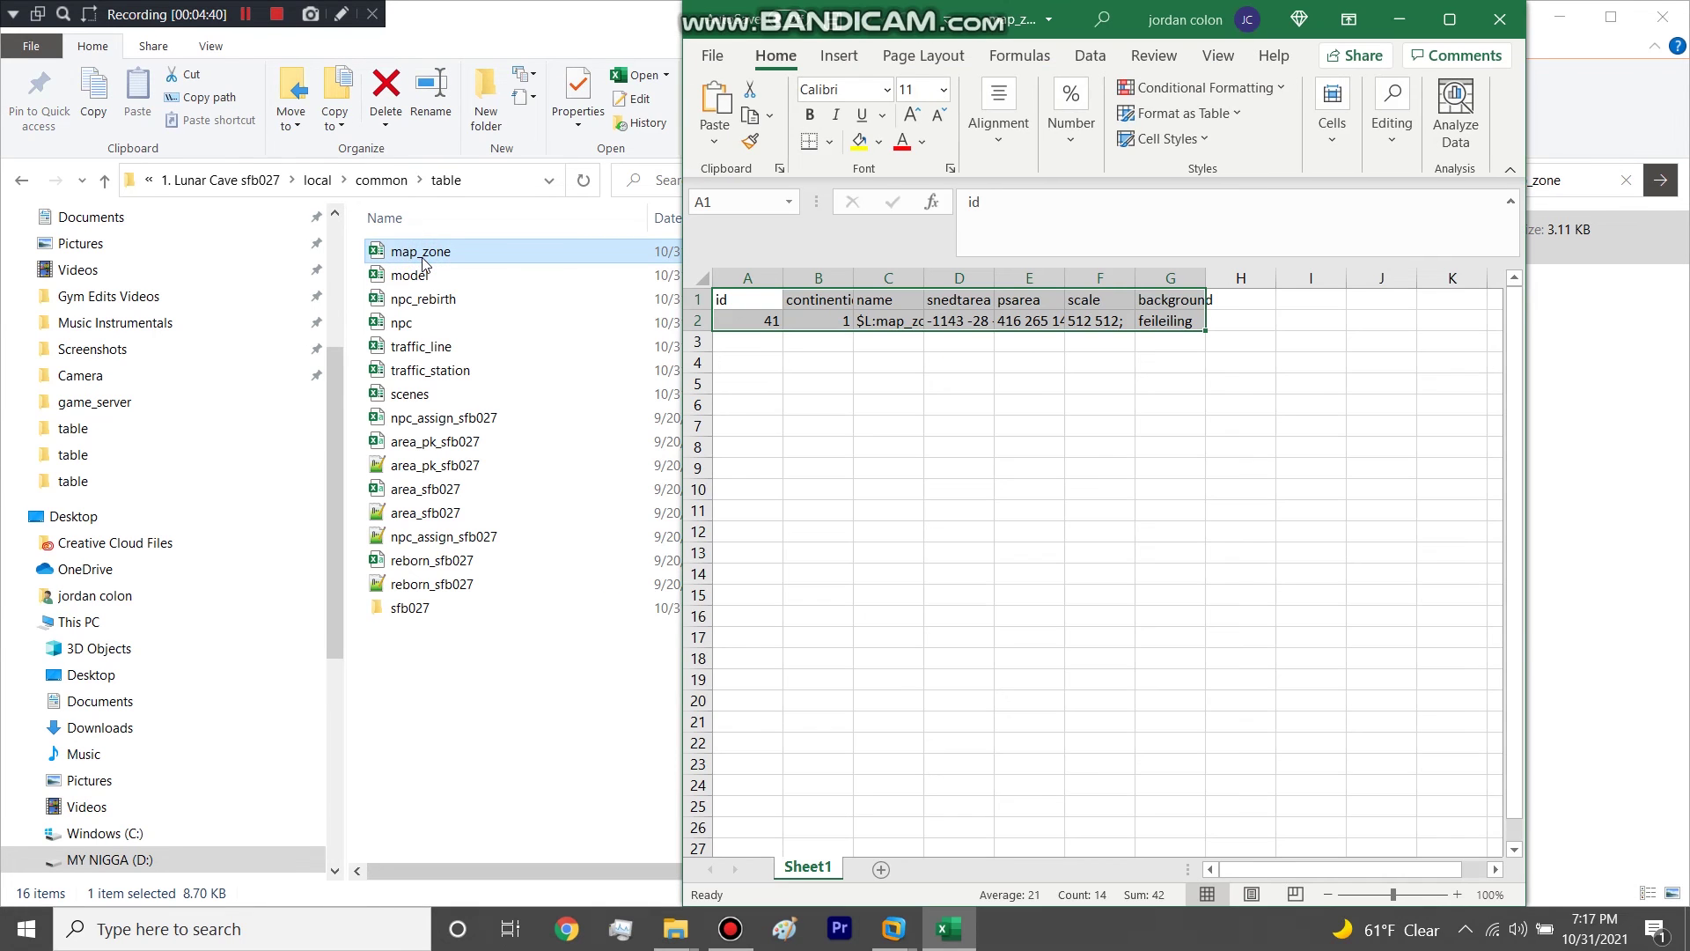
# Step: Copy the entire feileiling zone row from the template's map_zone sheet and close the workbook
pyautogui.click(719, 361)
pyautogui.click(737, 321)
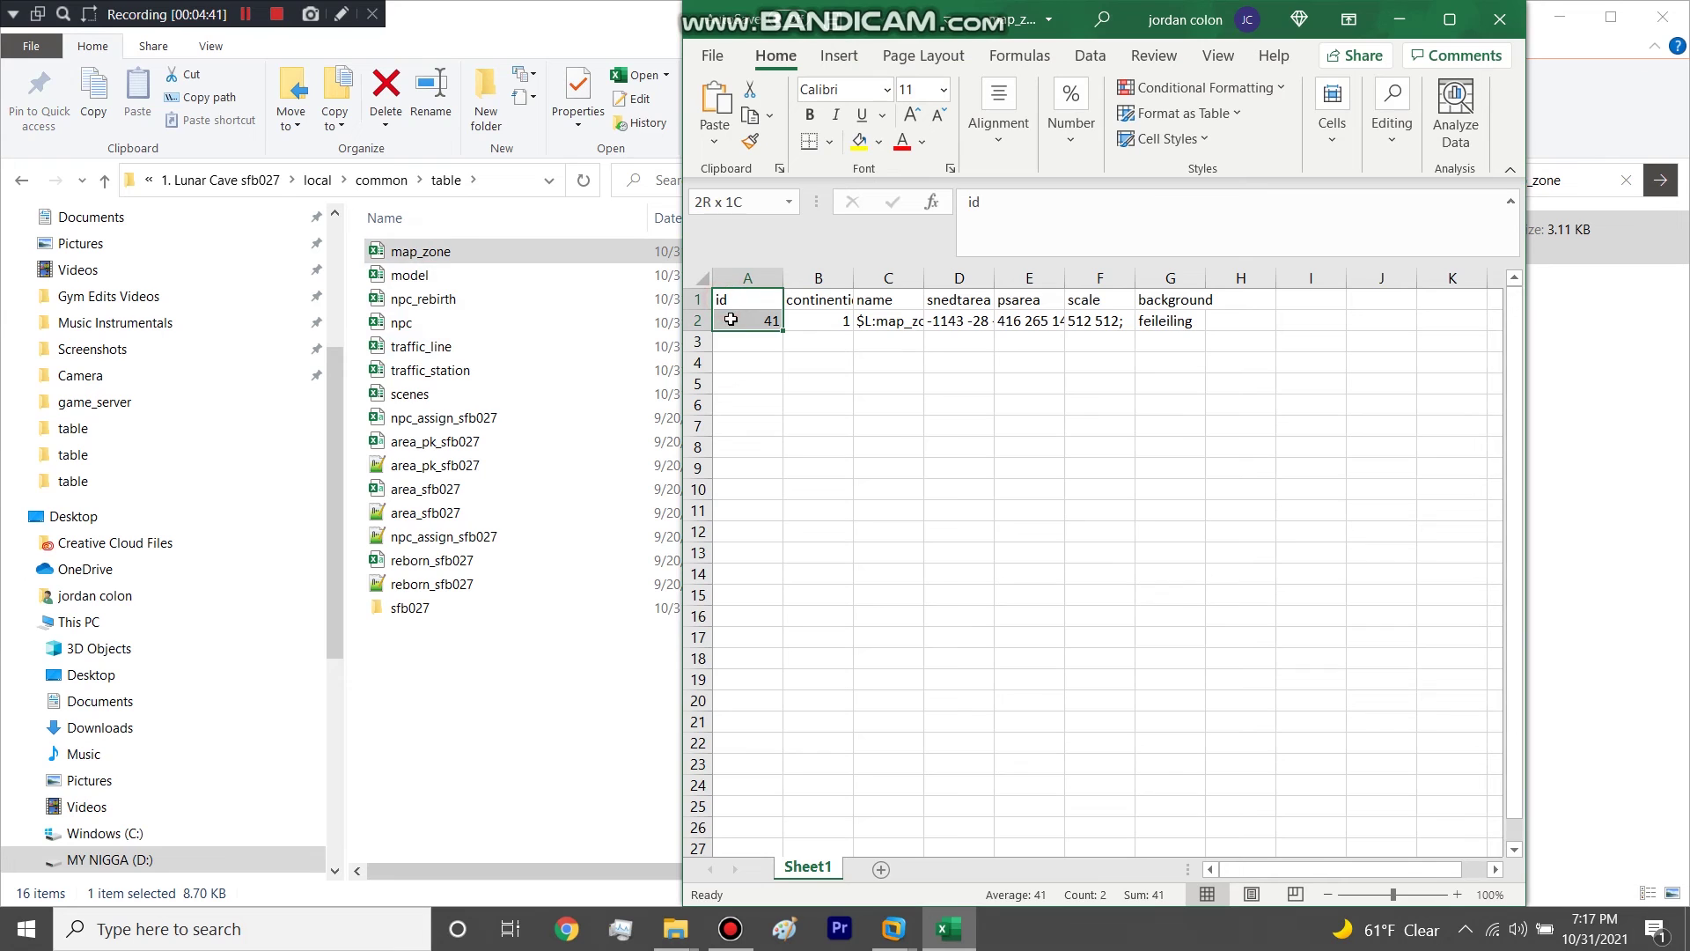
pyautogui.click(750, 345)
pyautogui.click(689, 320)
pyautogui.hotkey('ctrl', 'c')
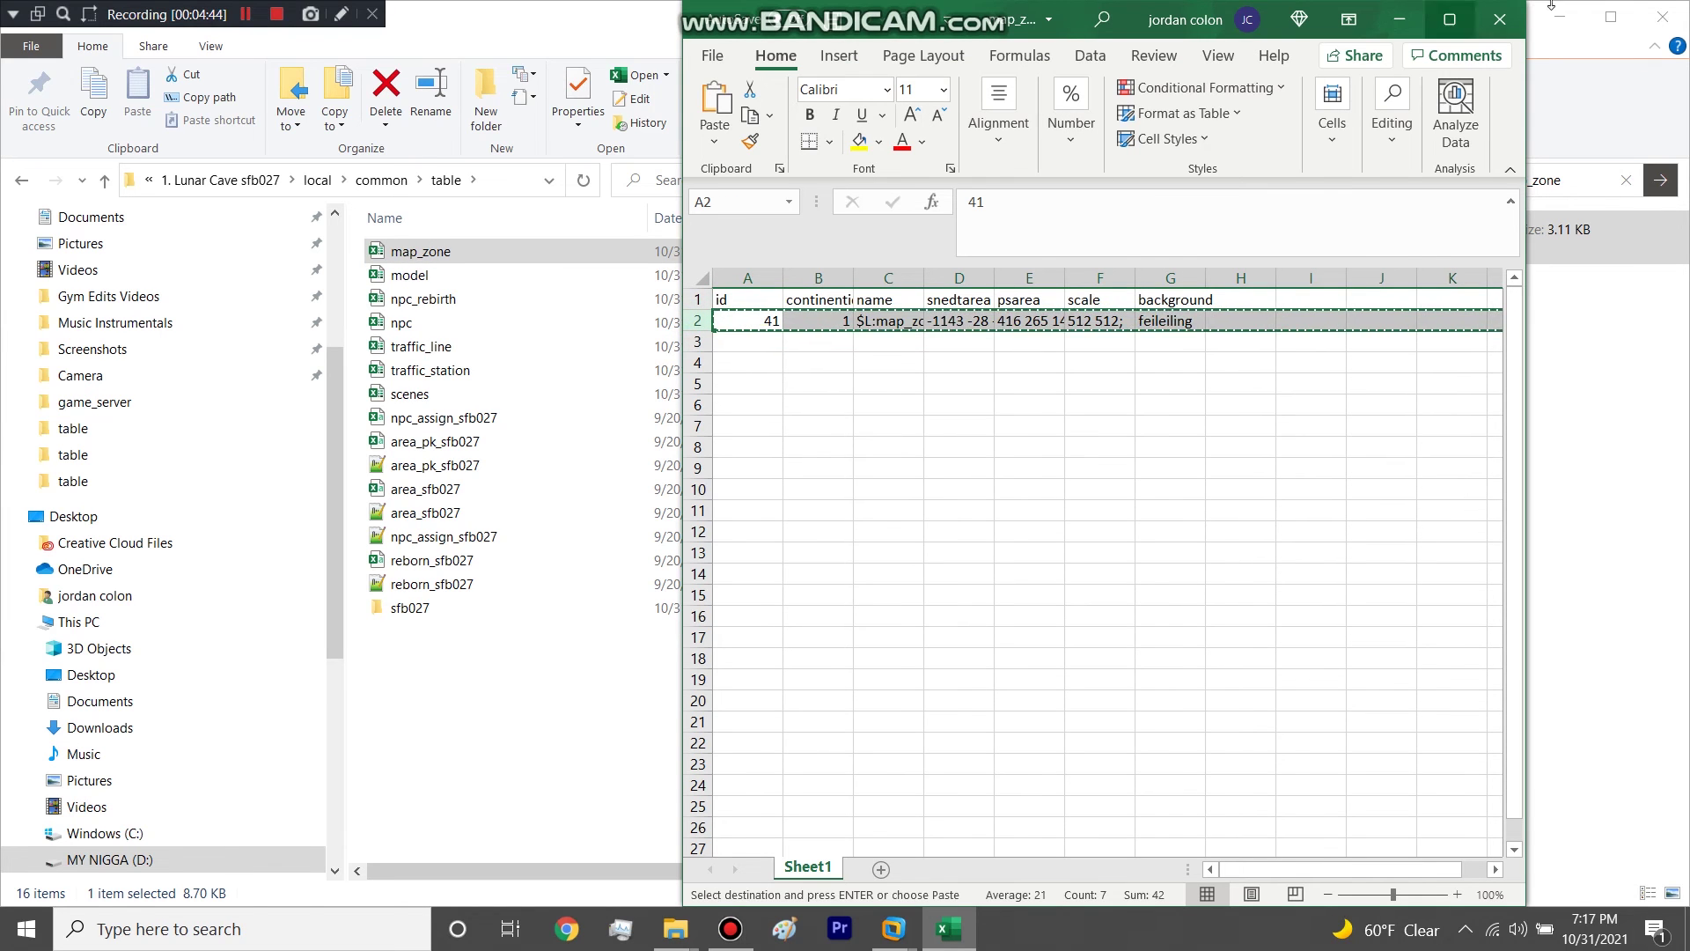
pyautogui.click(1500, 19)
# Step: Search the game server's table folder for map_z and reopen its map_zone file at the end of the data
pyautogui.click(772, 538)
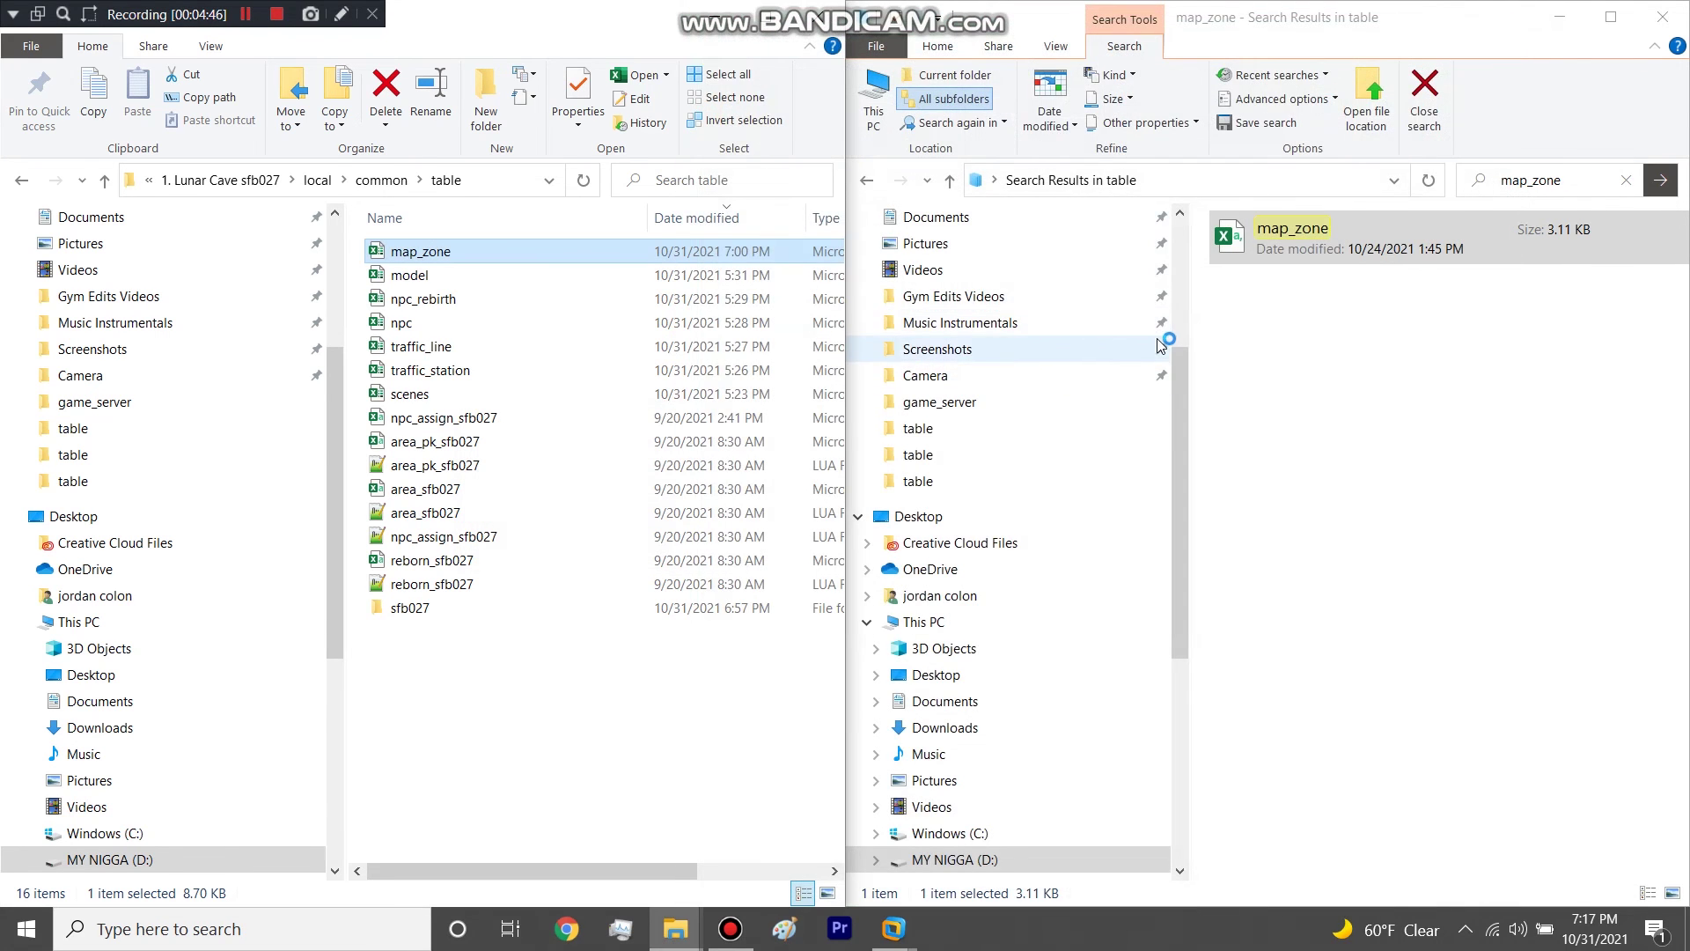
pyautogui.click(867, 180)
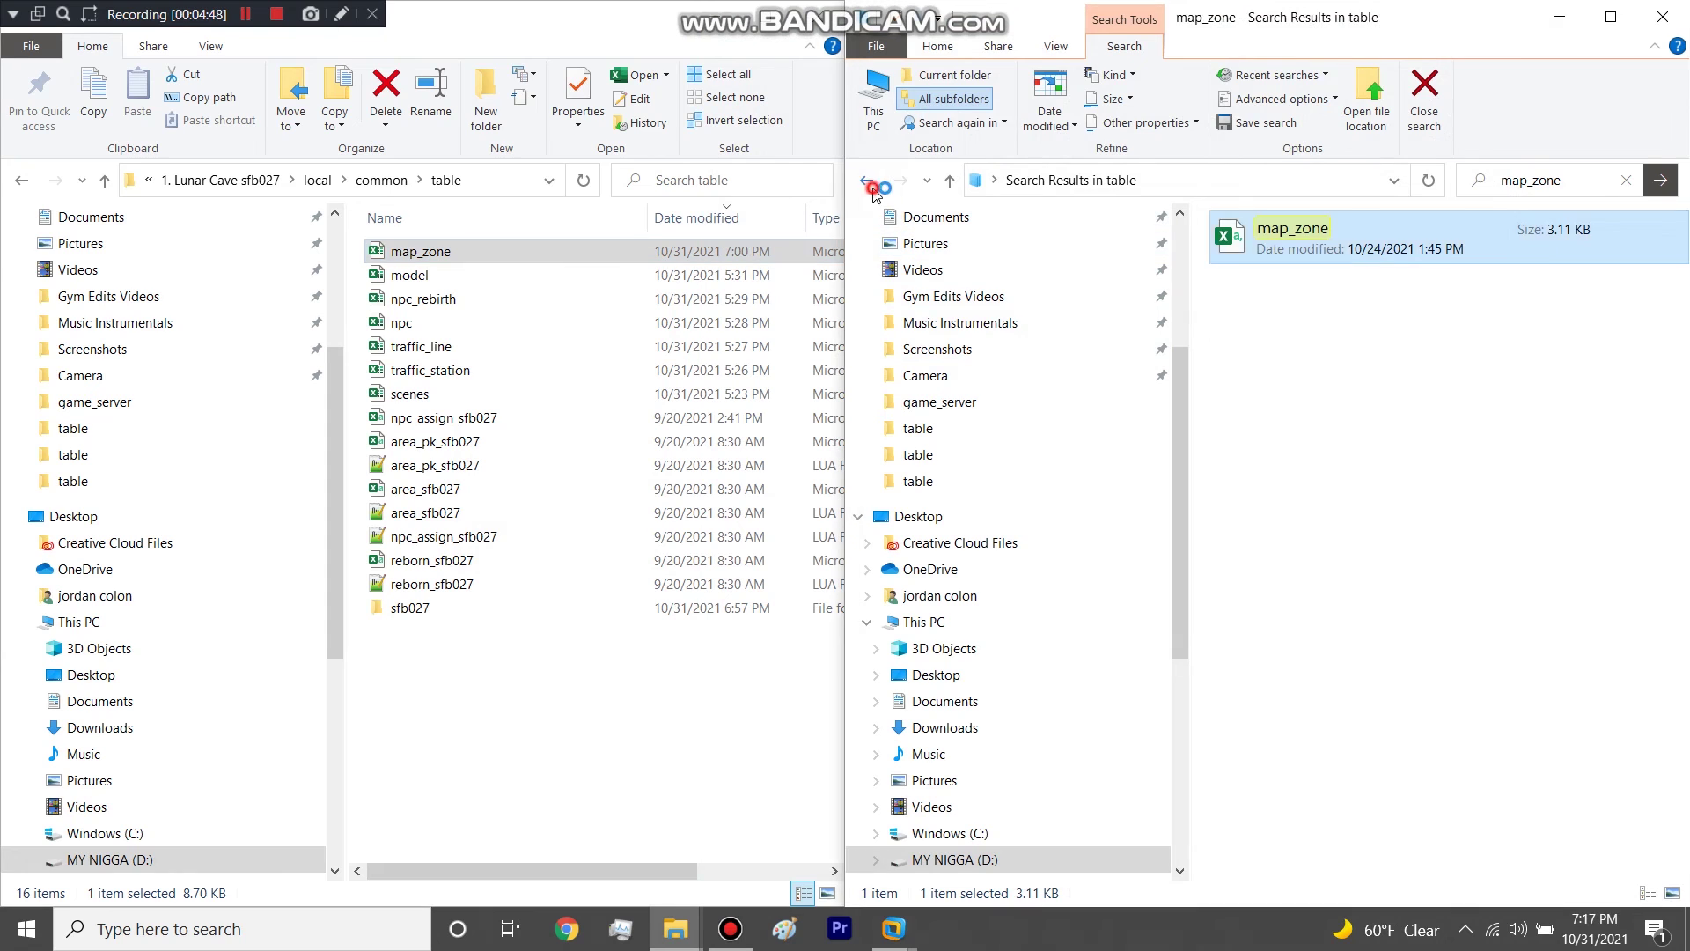
pyautogui.click(1538, 181)
pyautogui.write('map_z')
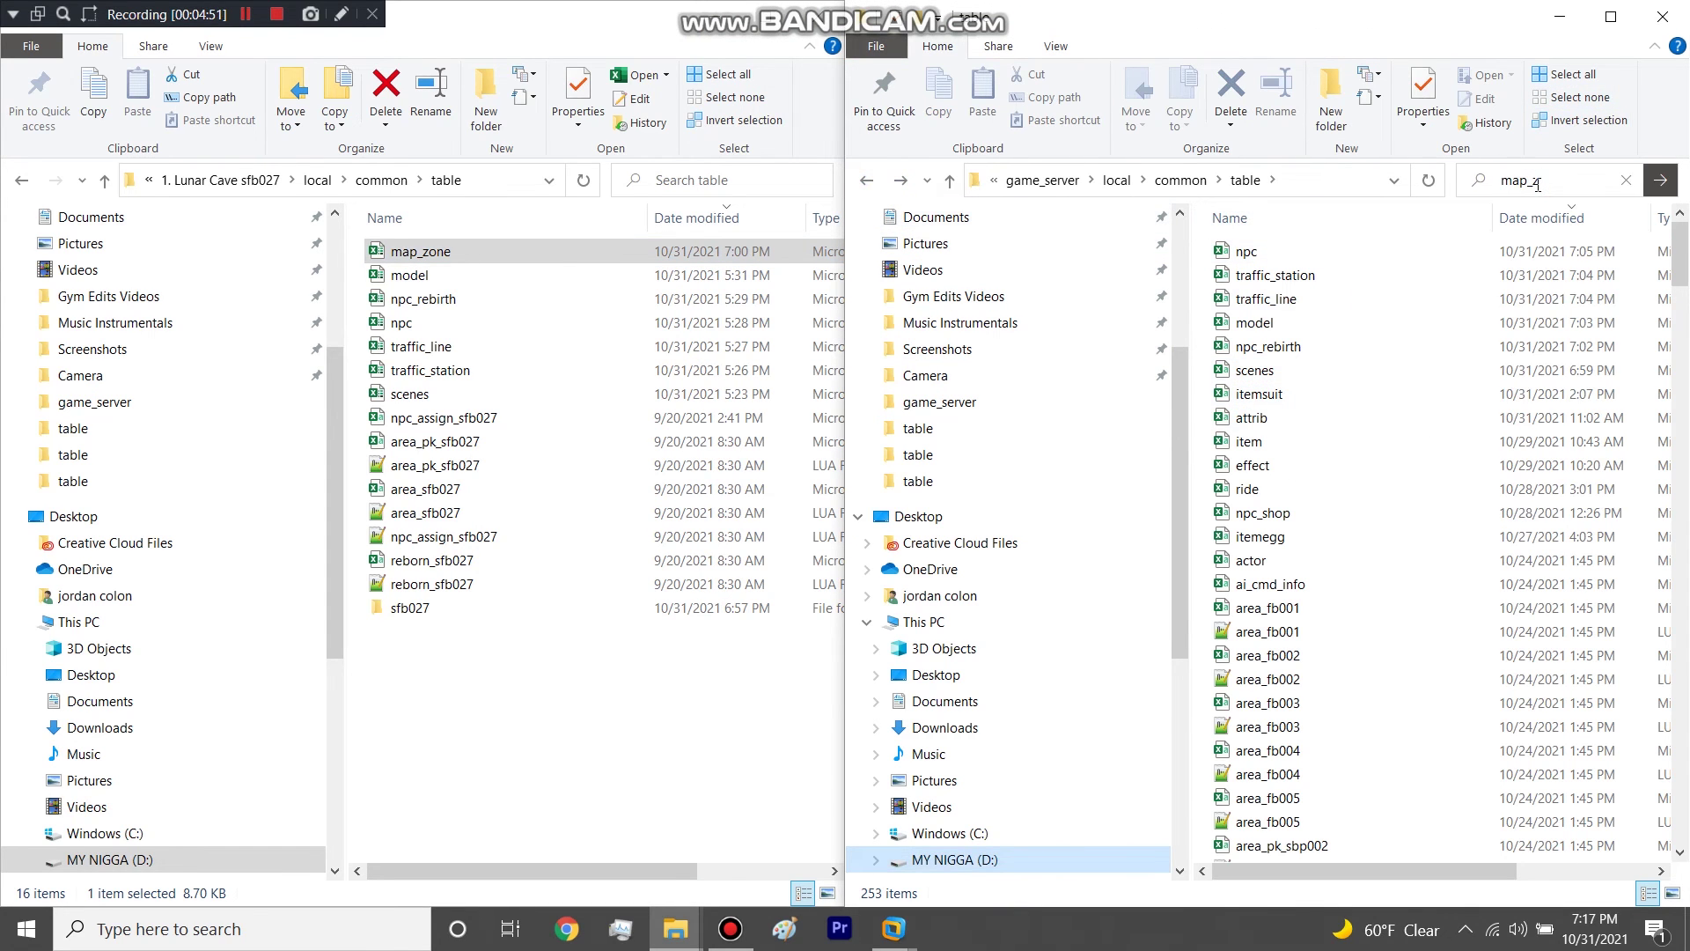
pyautogui.doubleClick(1287, 255)
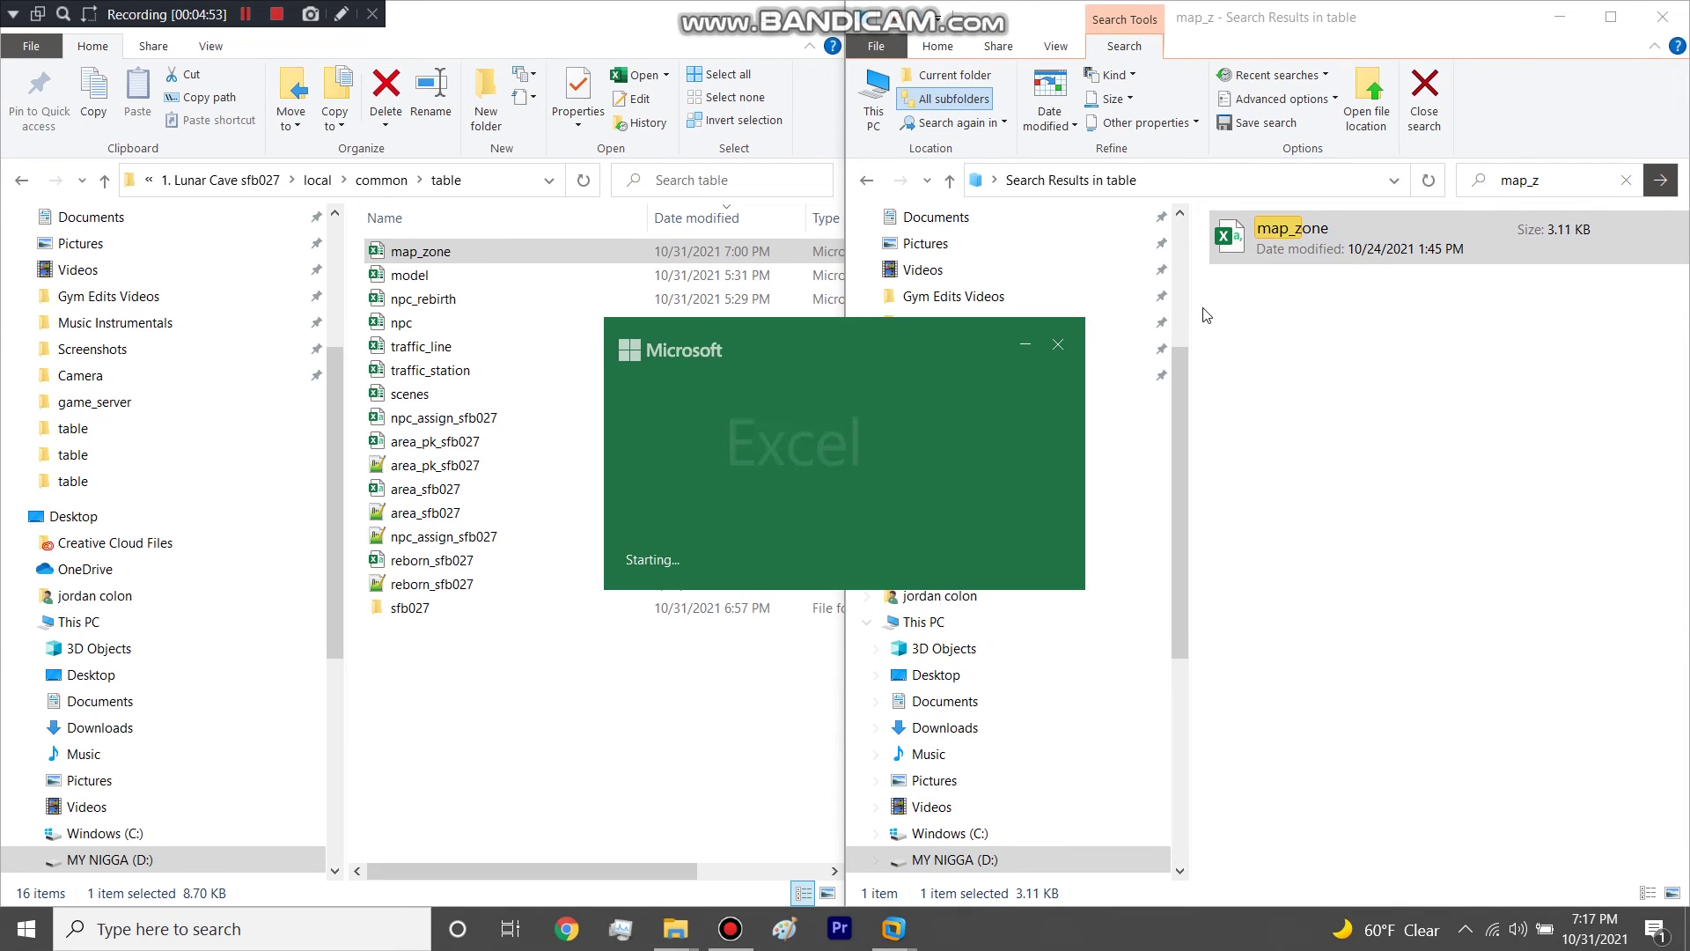
pyautogui.scroll(-10, 1520, 501)
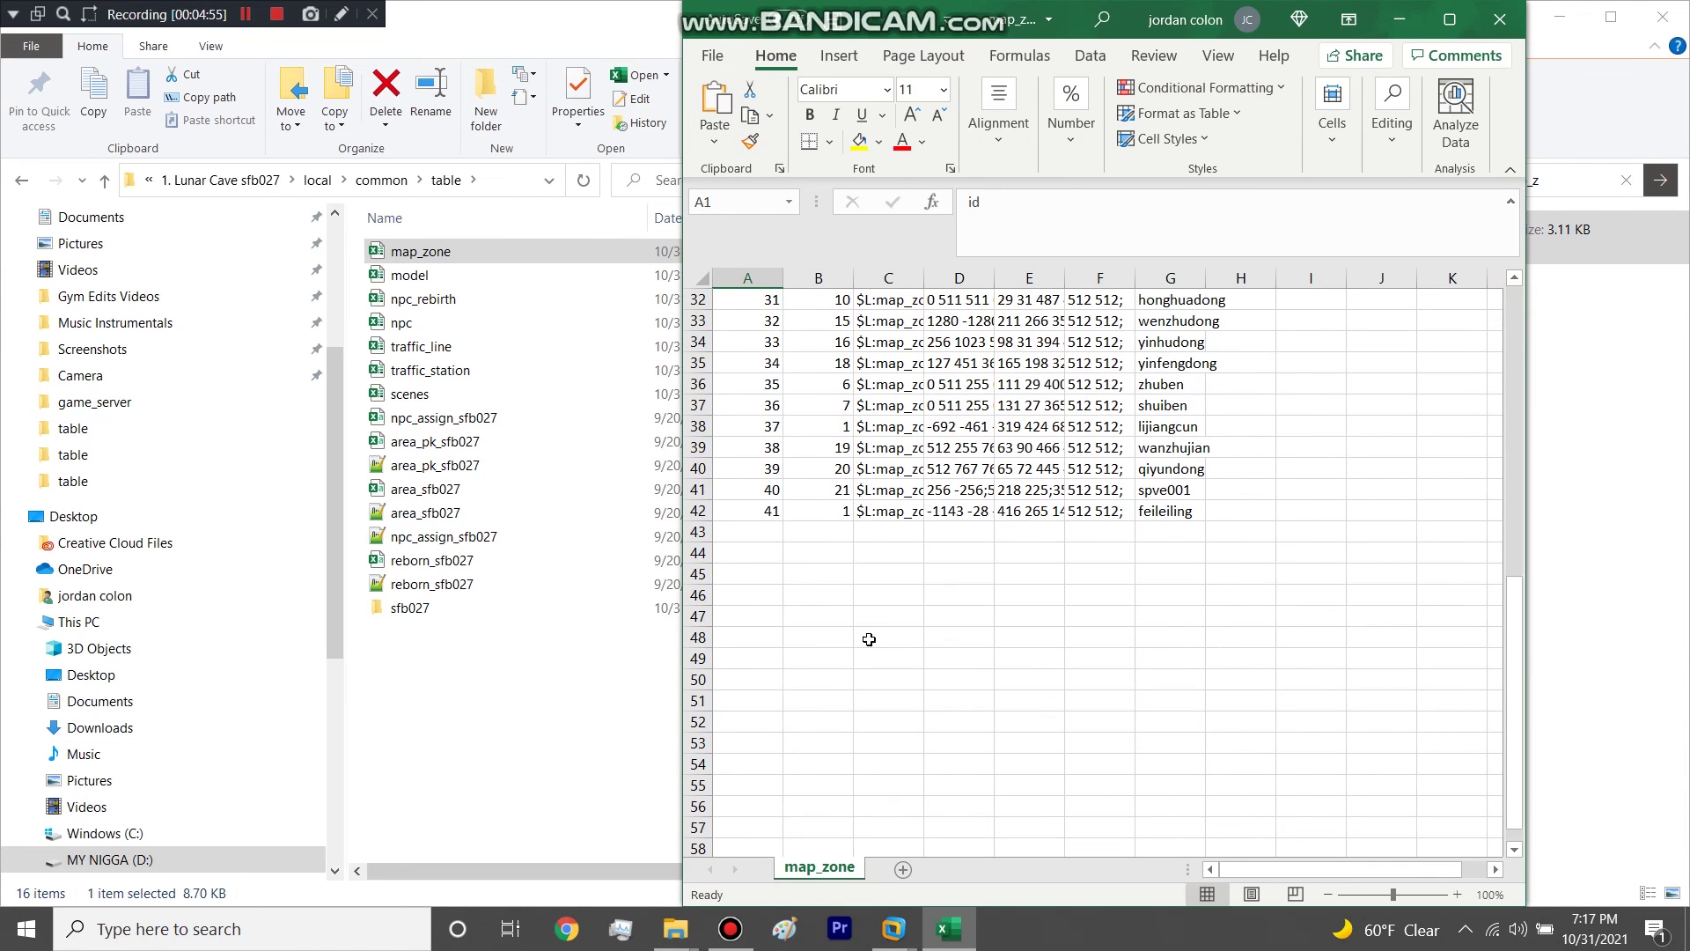
pyautogui.click(801, 534)
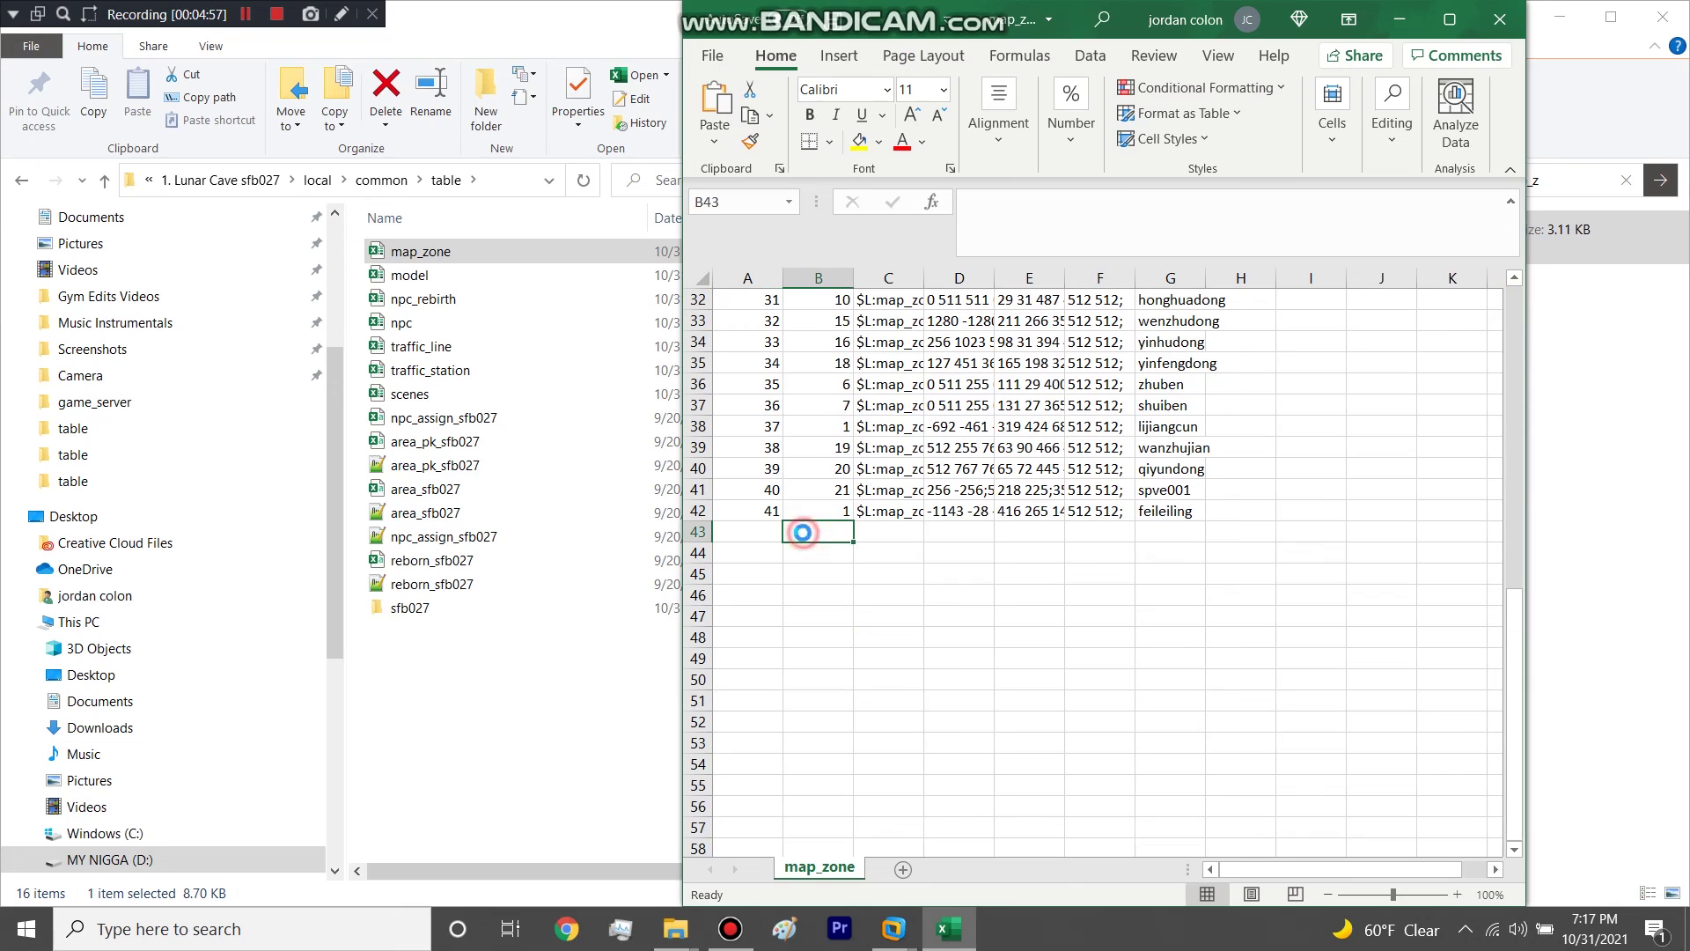
pyautogui.hotkey('ctrl', 'v')
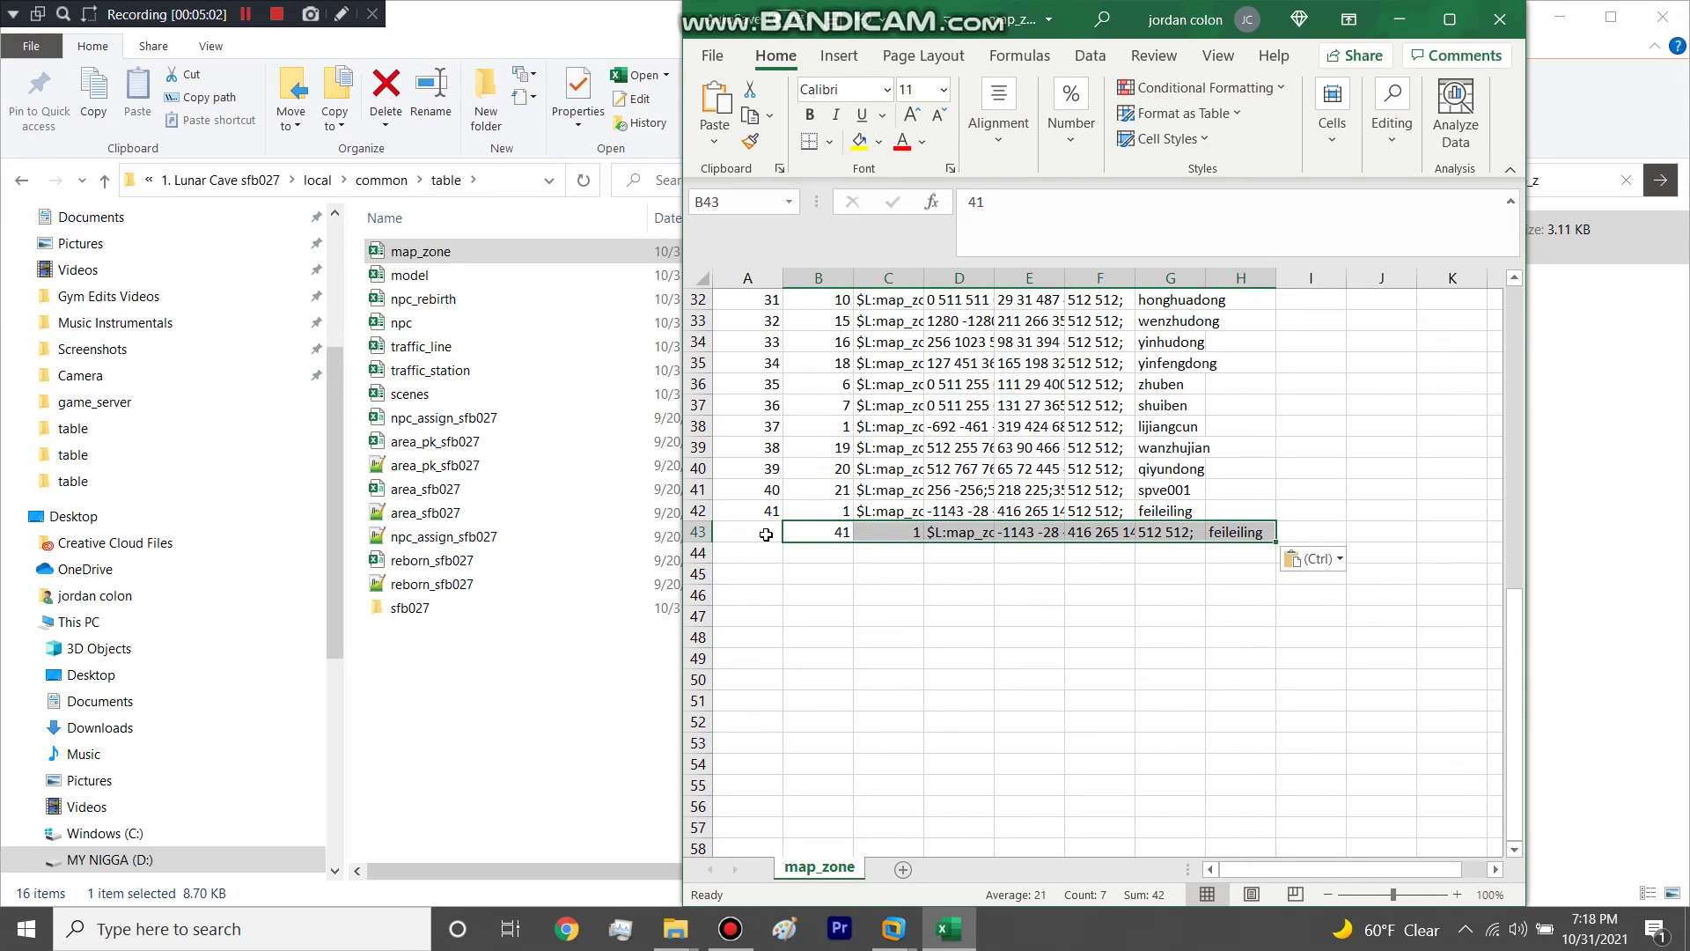
pyautogui.scroll(10, 766, 534)
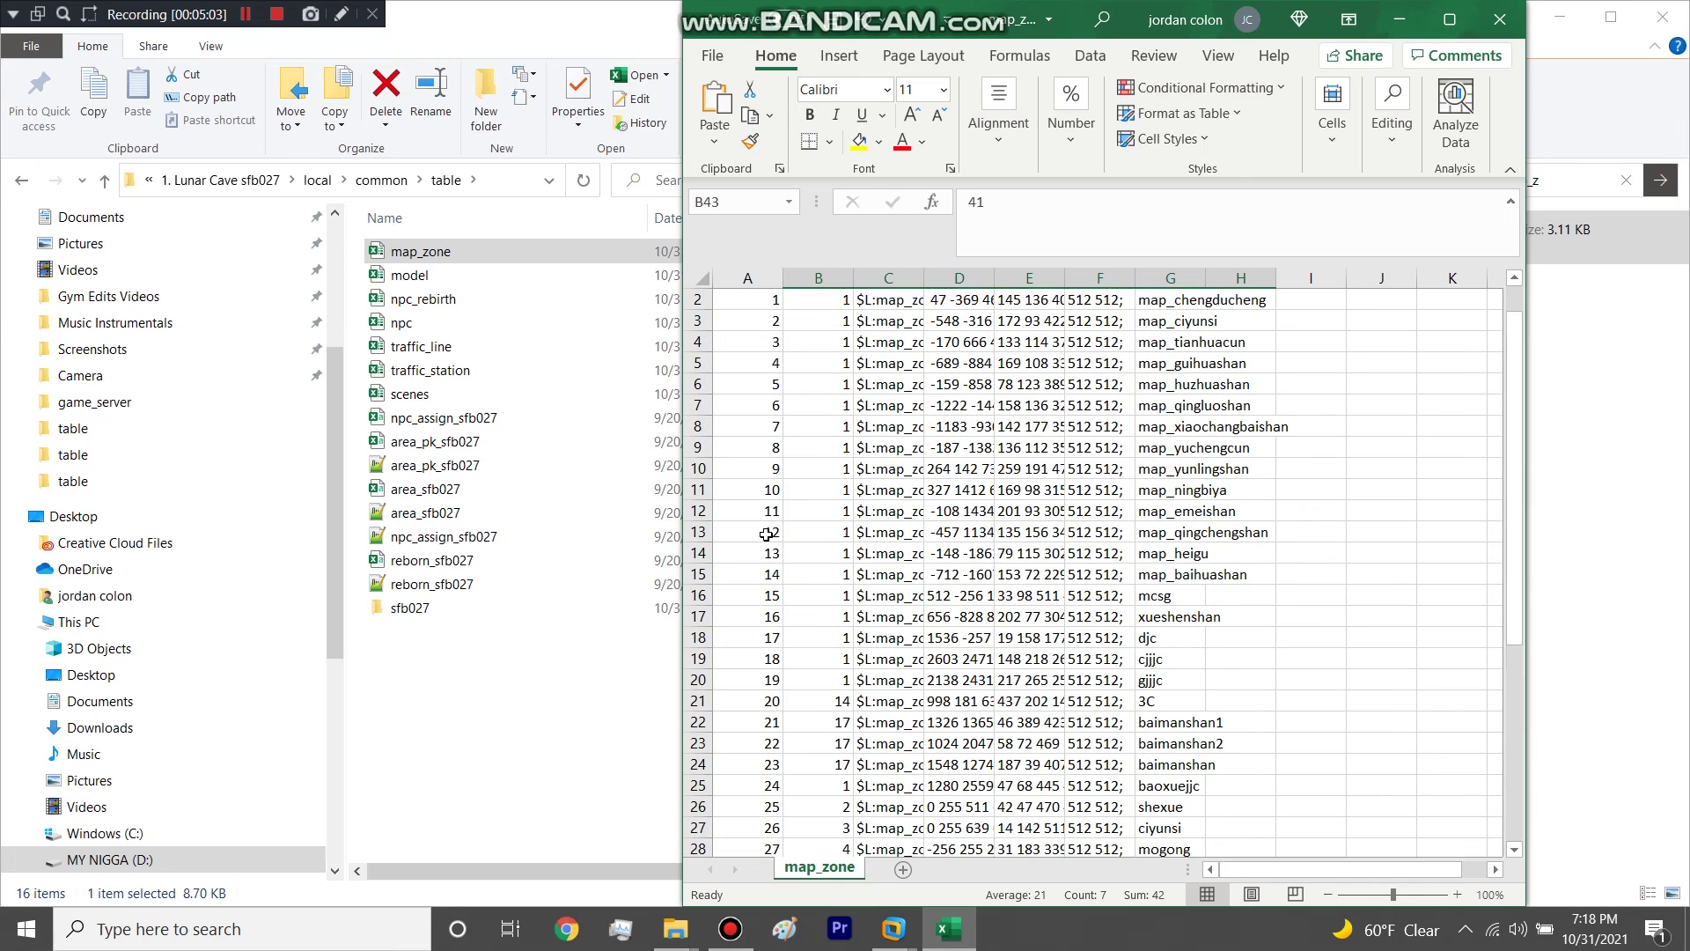
pyautogui.scroll(-8, 762, 423)
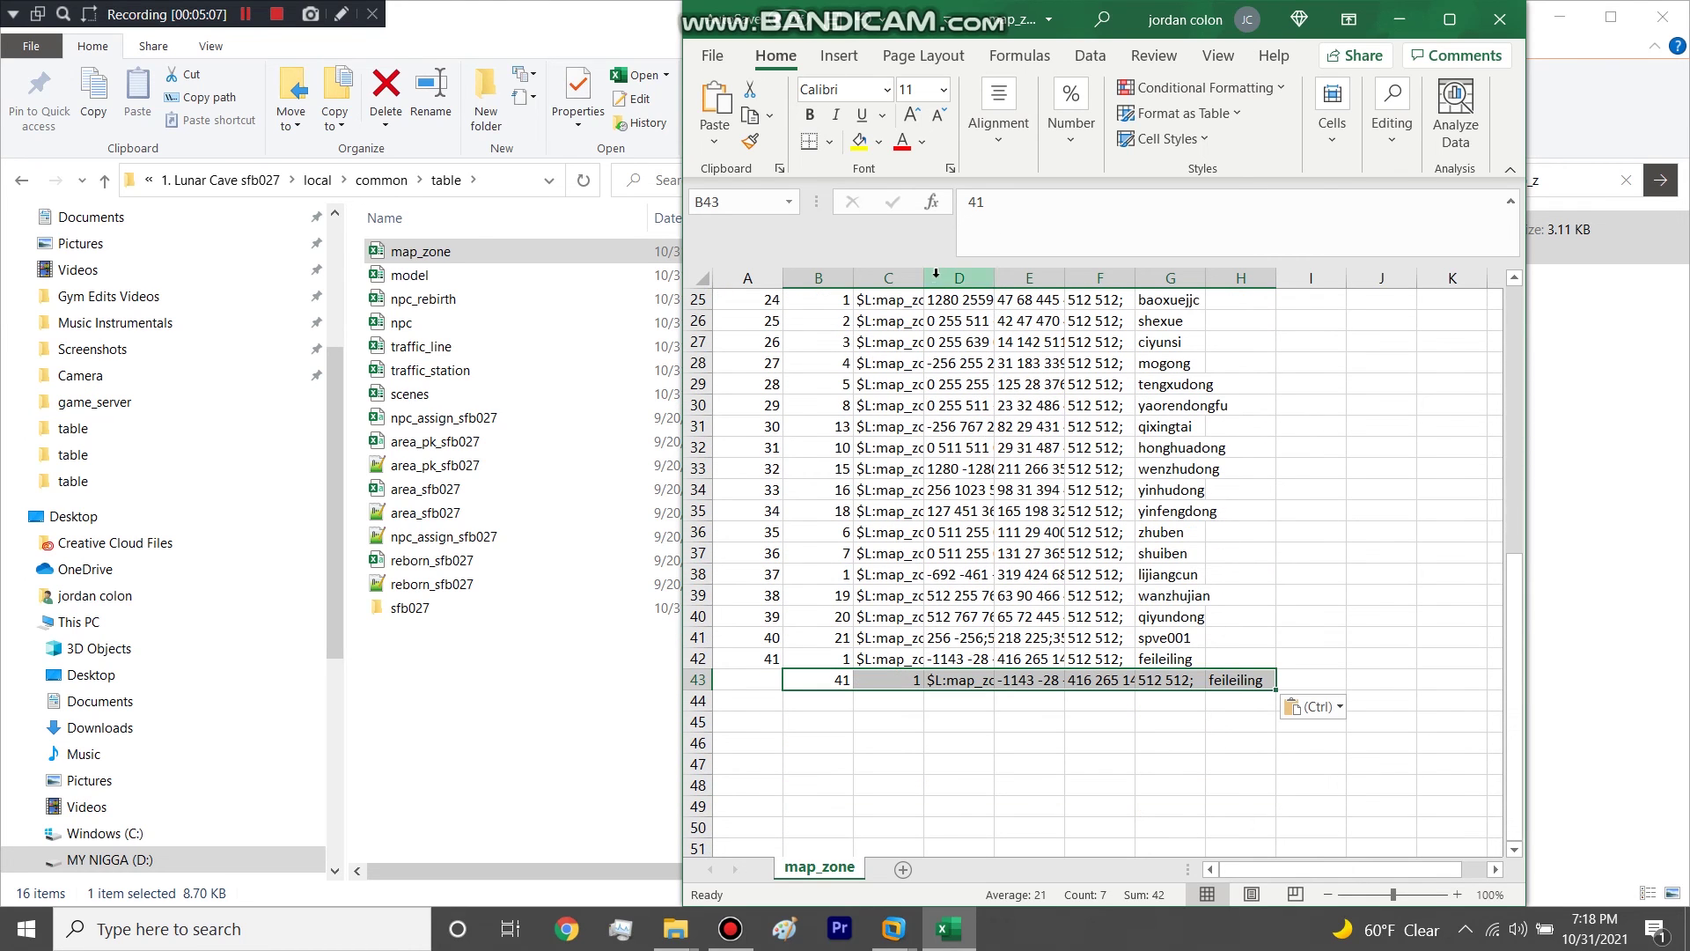
pyautogui.moveTo(931, 275); pyautogui.dragTo(1047, 273)
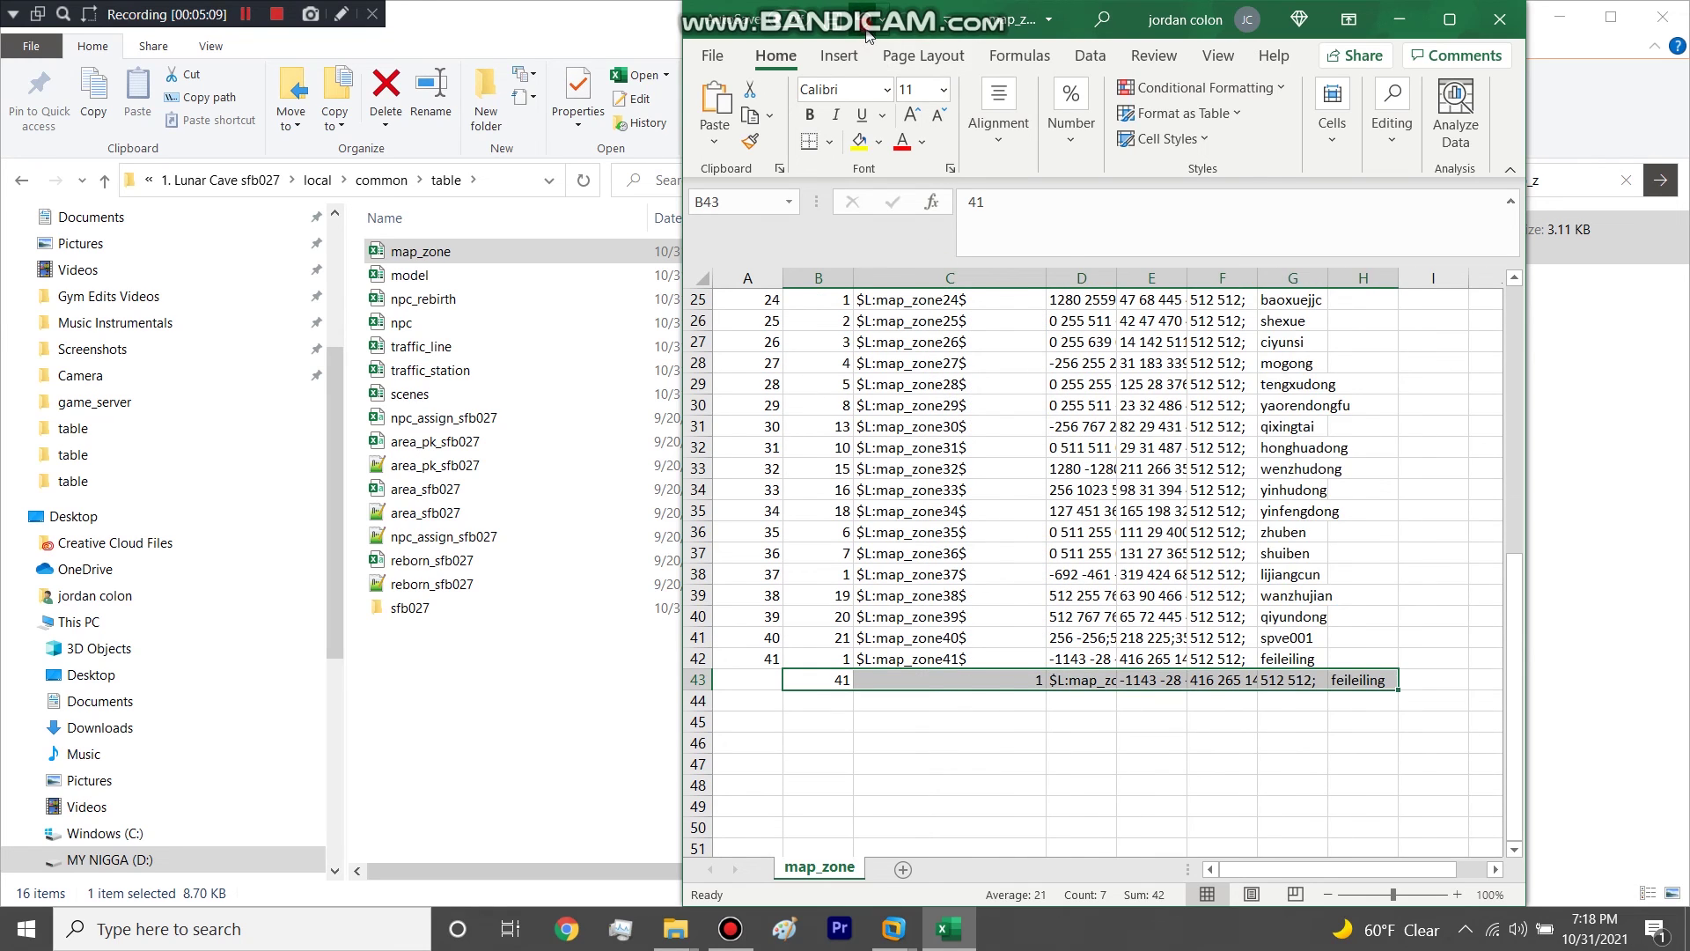
pyautogui.hotkey('ctrl', 'z')
pyautogui.hotkey('ctrl', 'z')
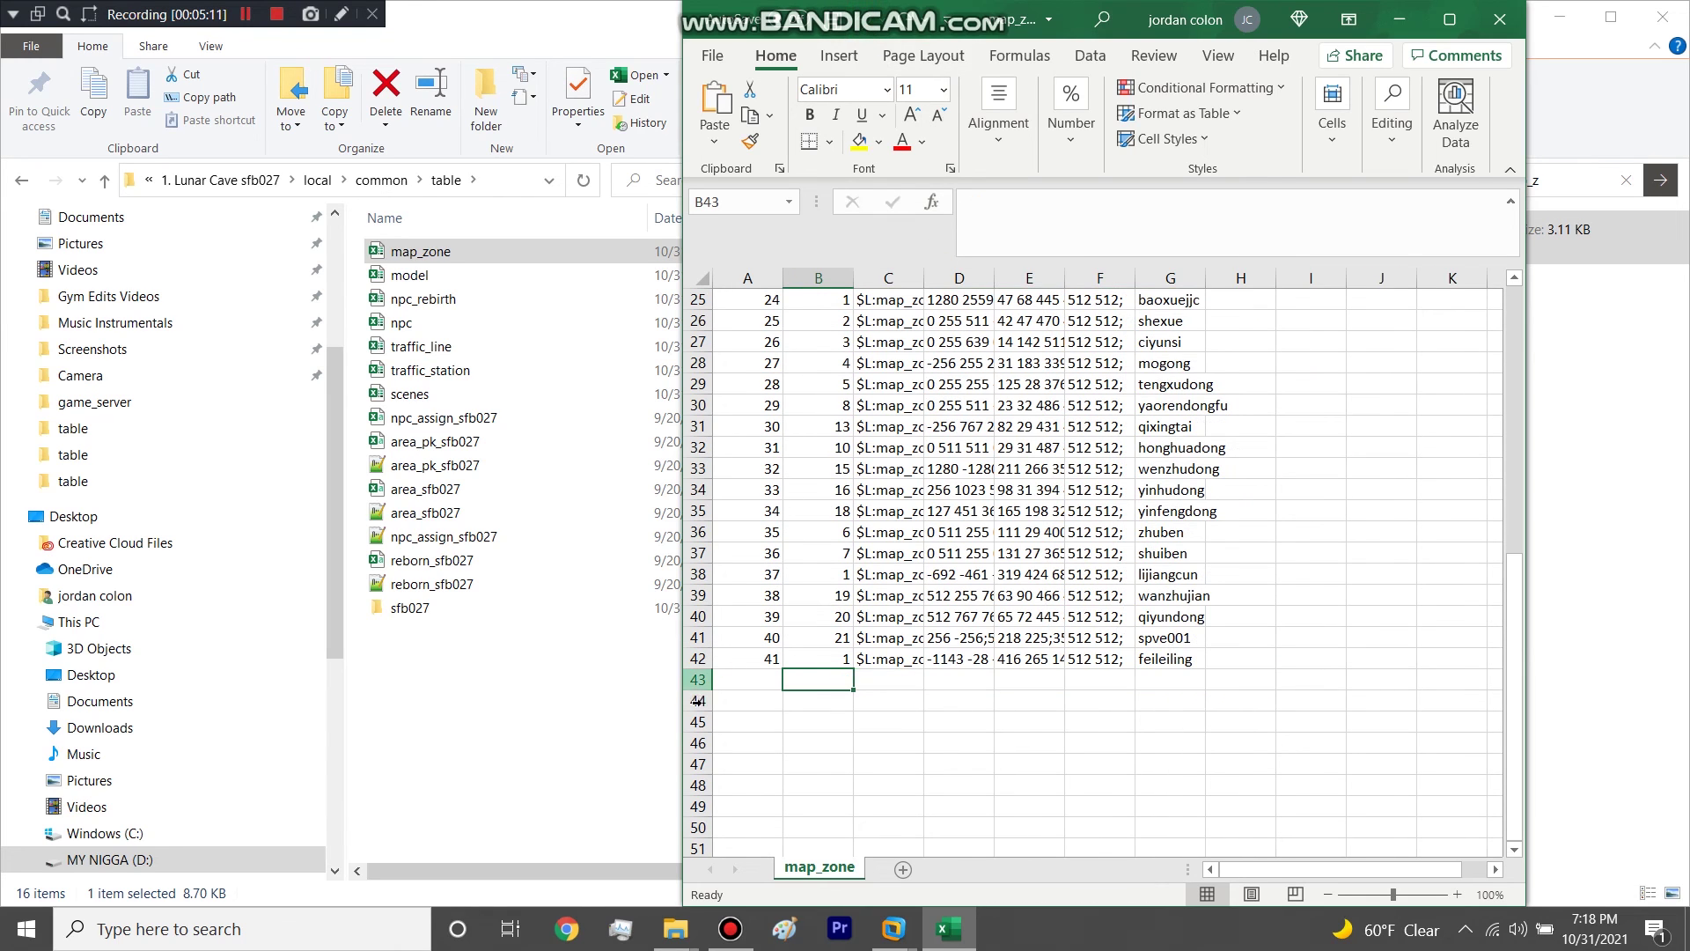
# Step: Paste the copied zone row into row 43 of the server's map_zone sheet and review it against the existing entries
pyautogui.click(699, 679)
pyautogui.hotkey('ctrl', 'v')
pyautogui.click(811, 528)
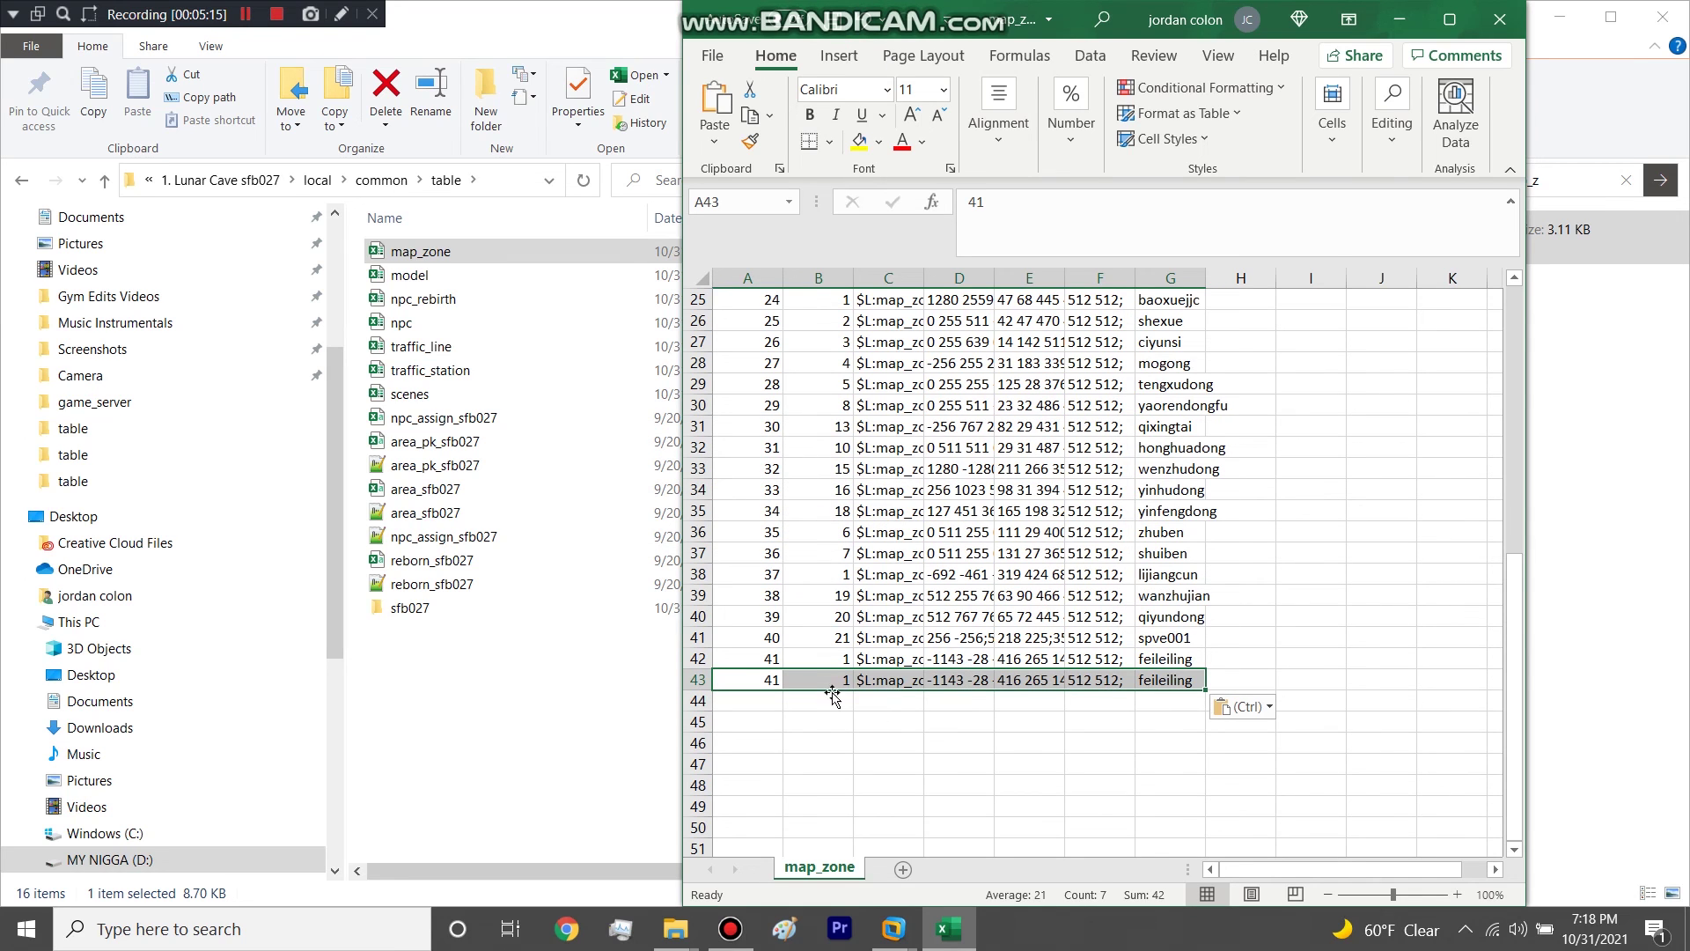
pyautogui.scroll(8, 819, 572)
pyautogui.scroll(-1, 827, 502)
pyautogui.scroll(1, 828, 515)
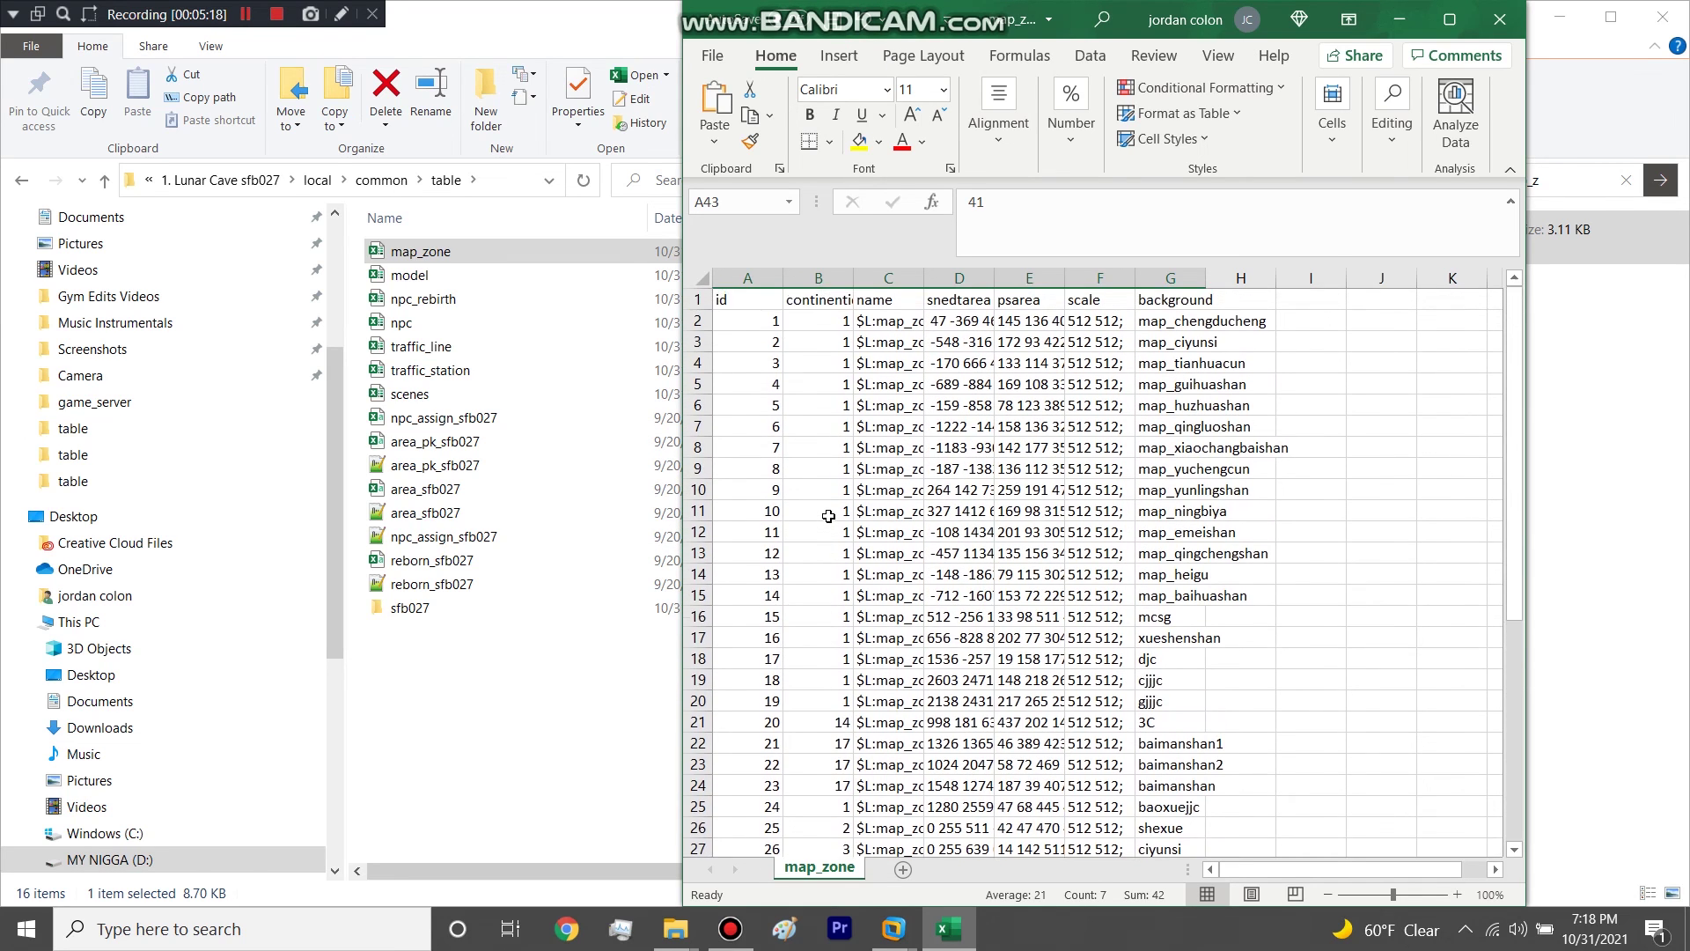
pyautogui.scroll(-9, 828, 516)
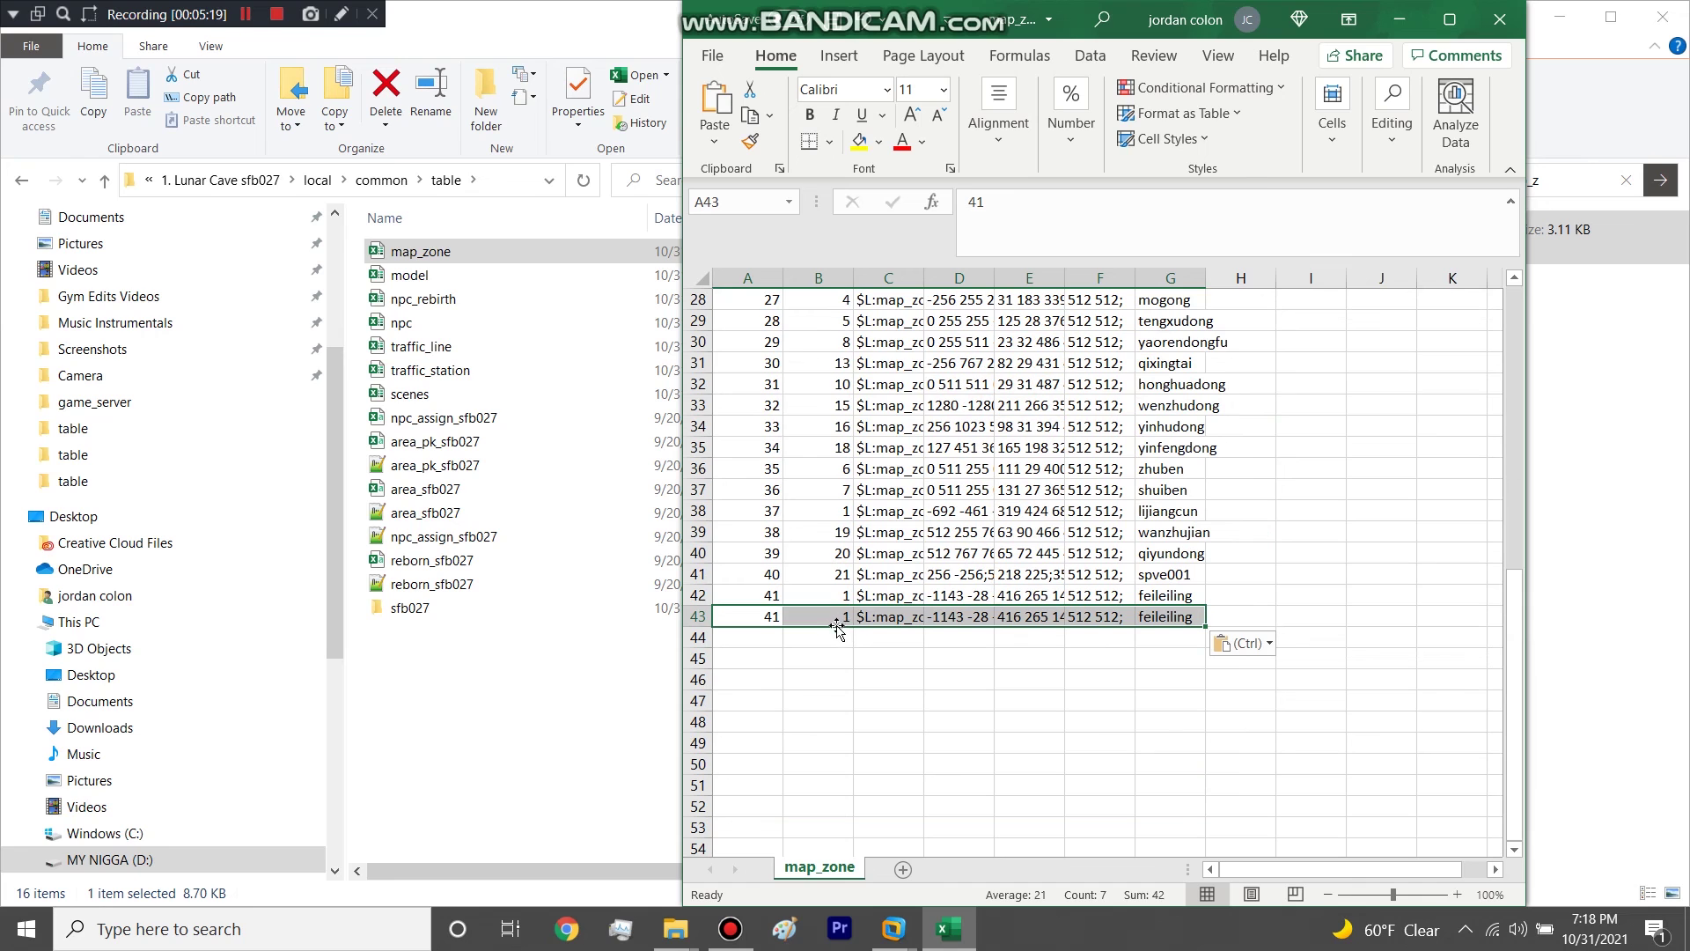
pyautogui.scroll(9, 833, 616)
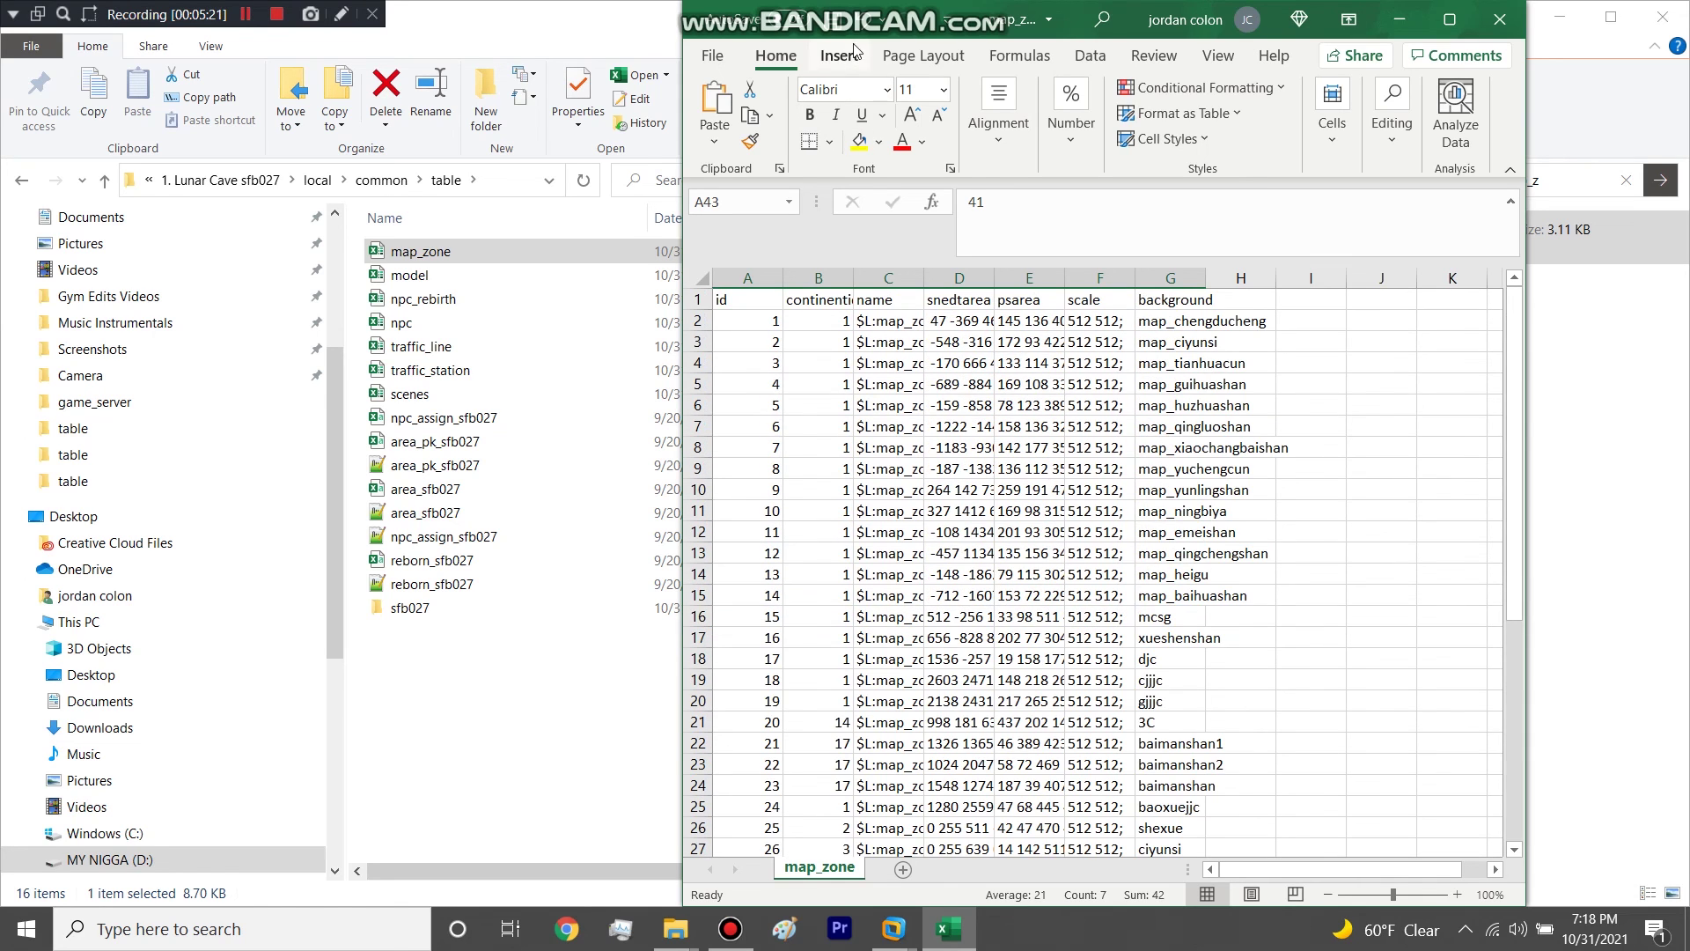
pyautogui.scroll(-9, 870, 549)
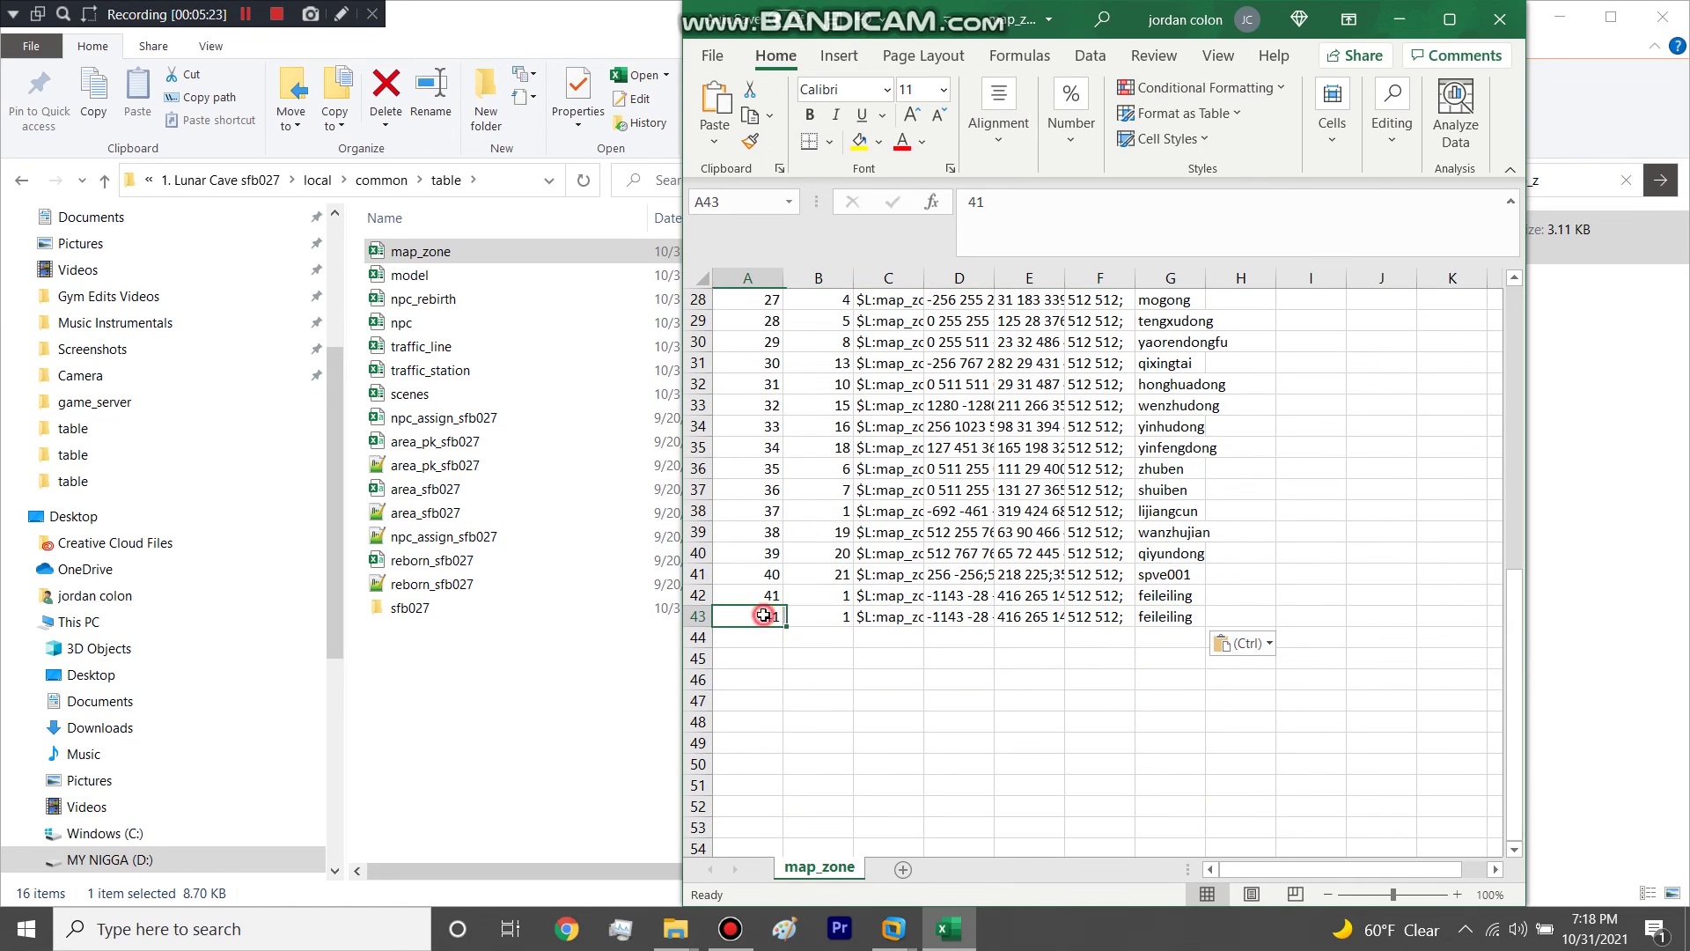
# Step: Clear the pasted feileiling entry from row 43 of the server's map_zone sheet and close the workbook
pyautogui.scroll(9, 763, 615)
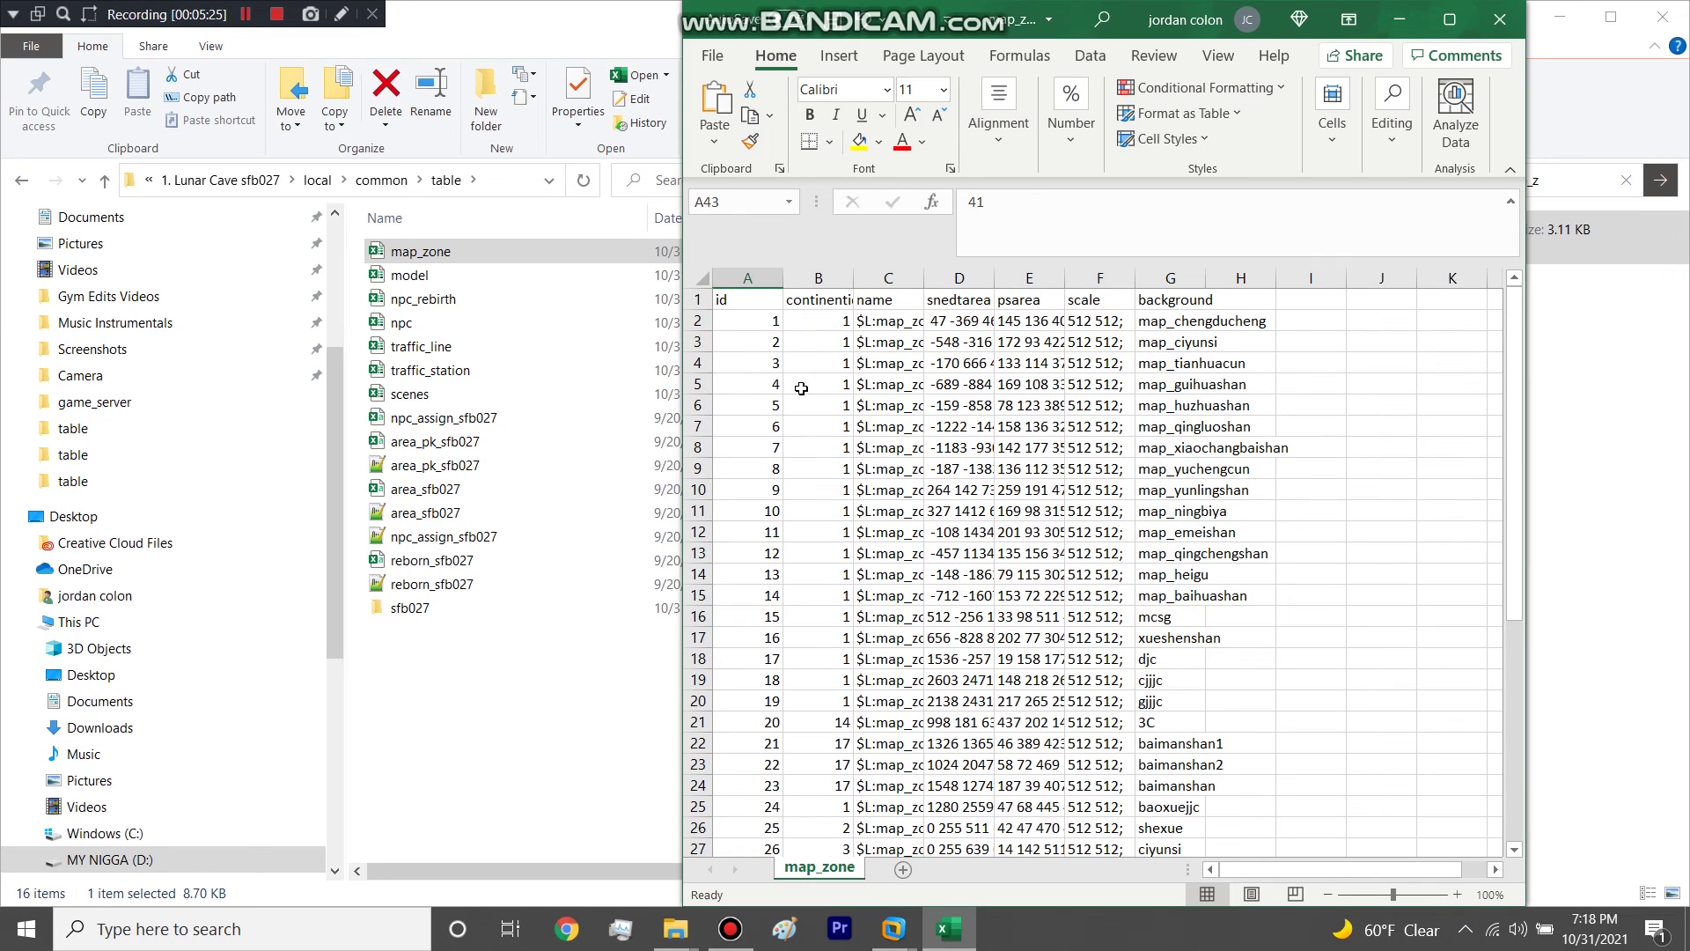
pyautogui.scroll(-8, 816, 561)
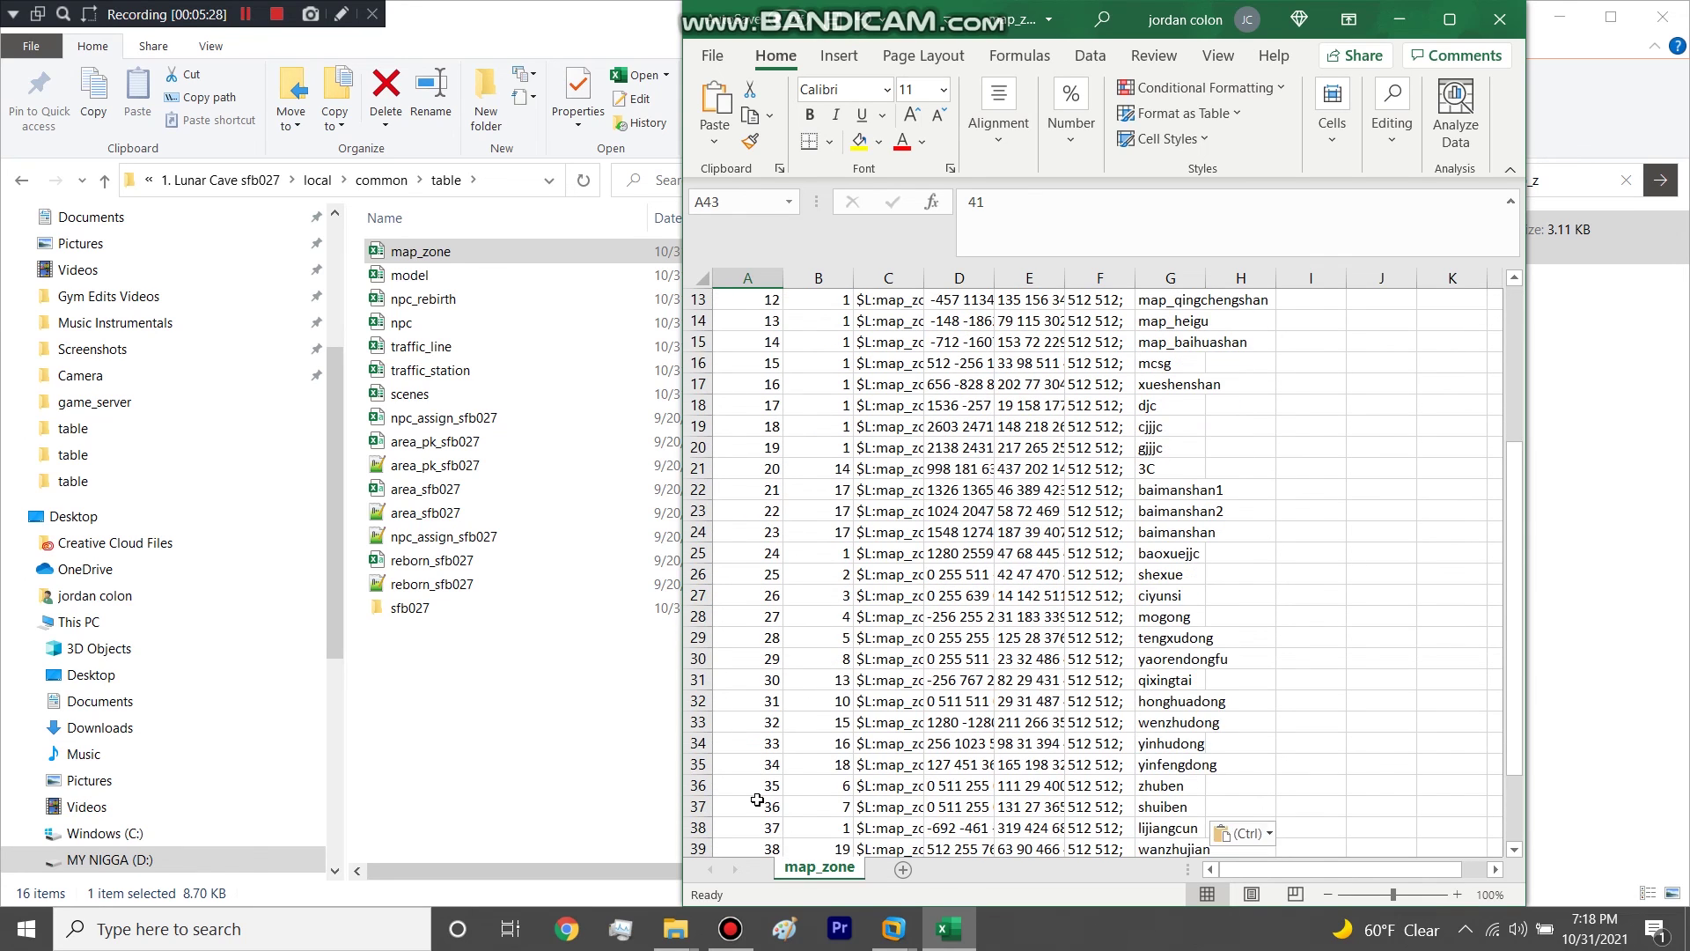
pyautogui.scroll(8, 754, 656)
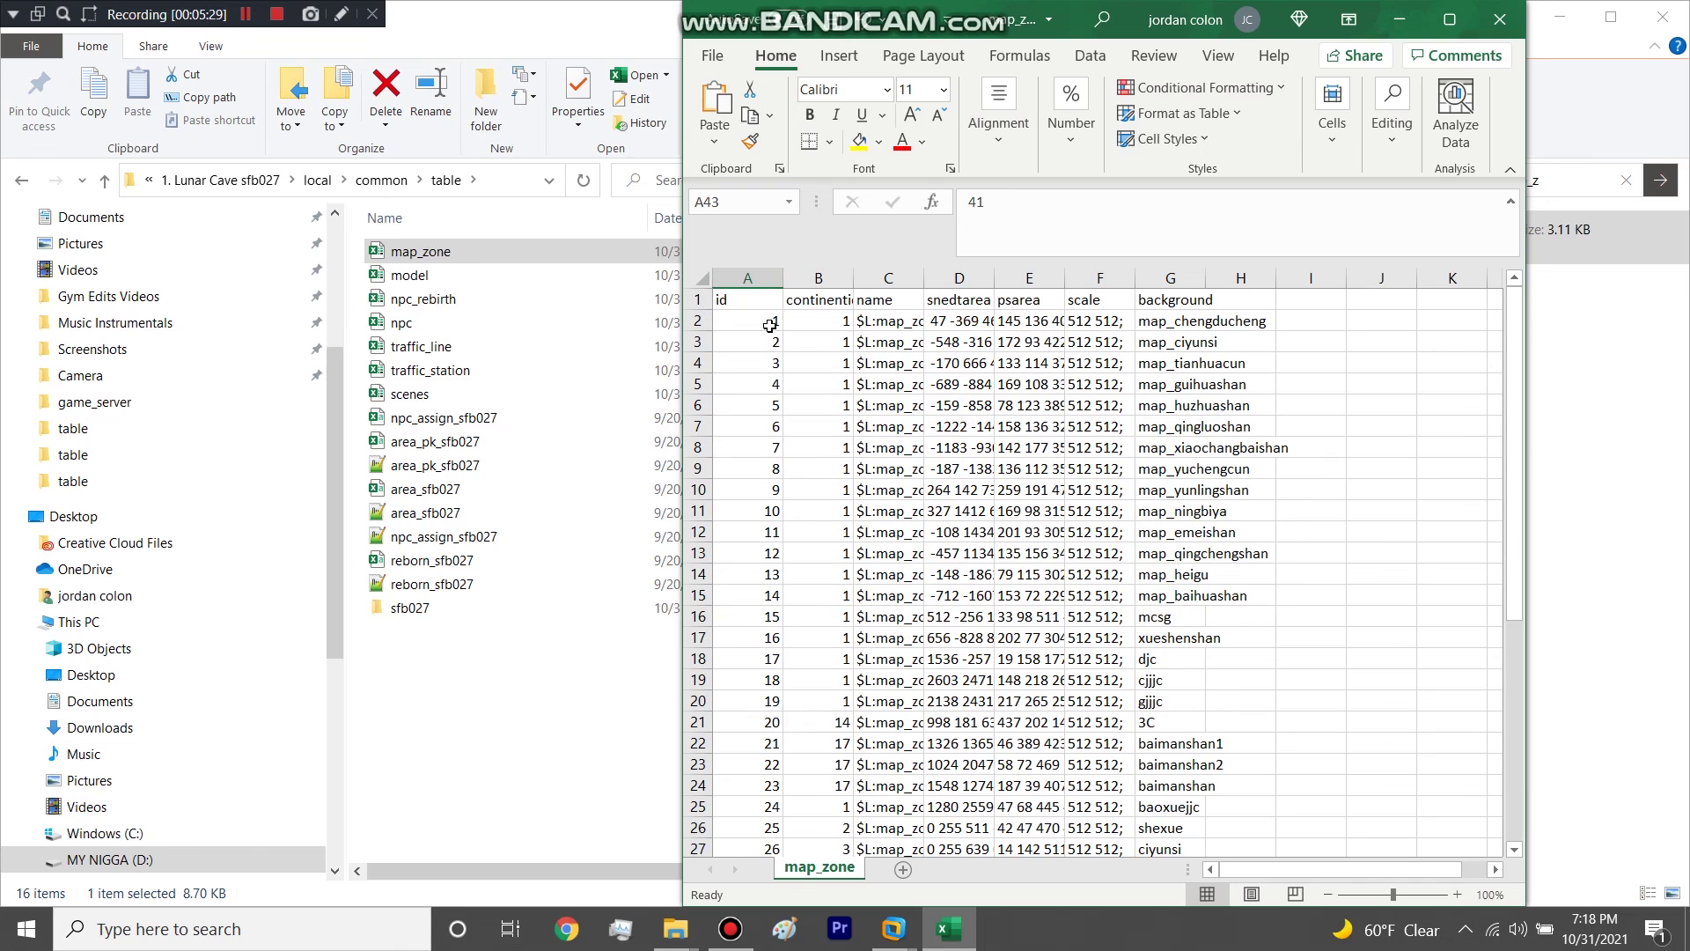
pyautogui.press('Delete')
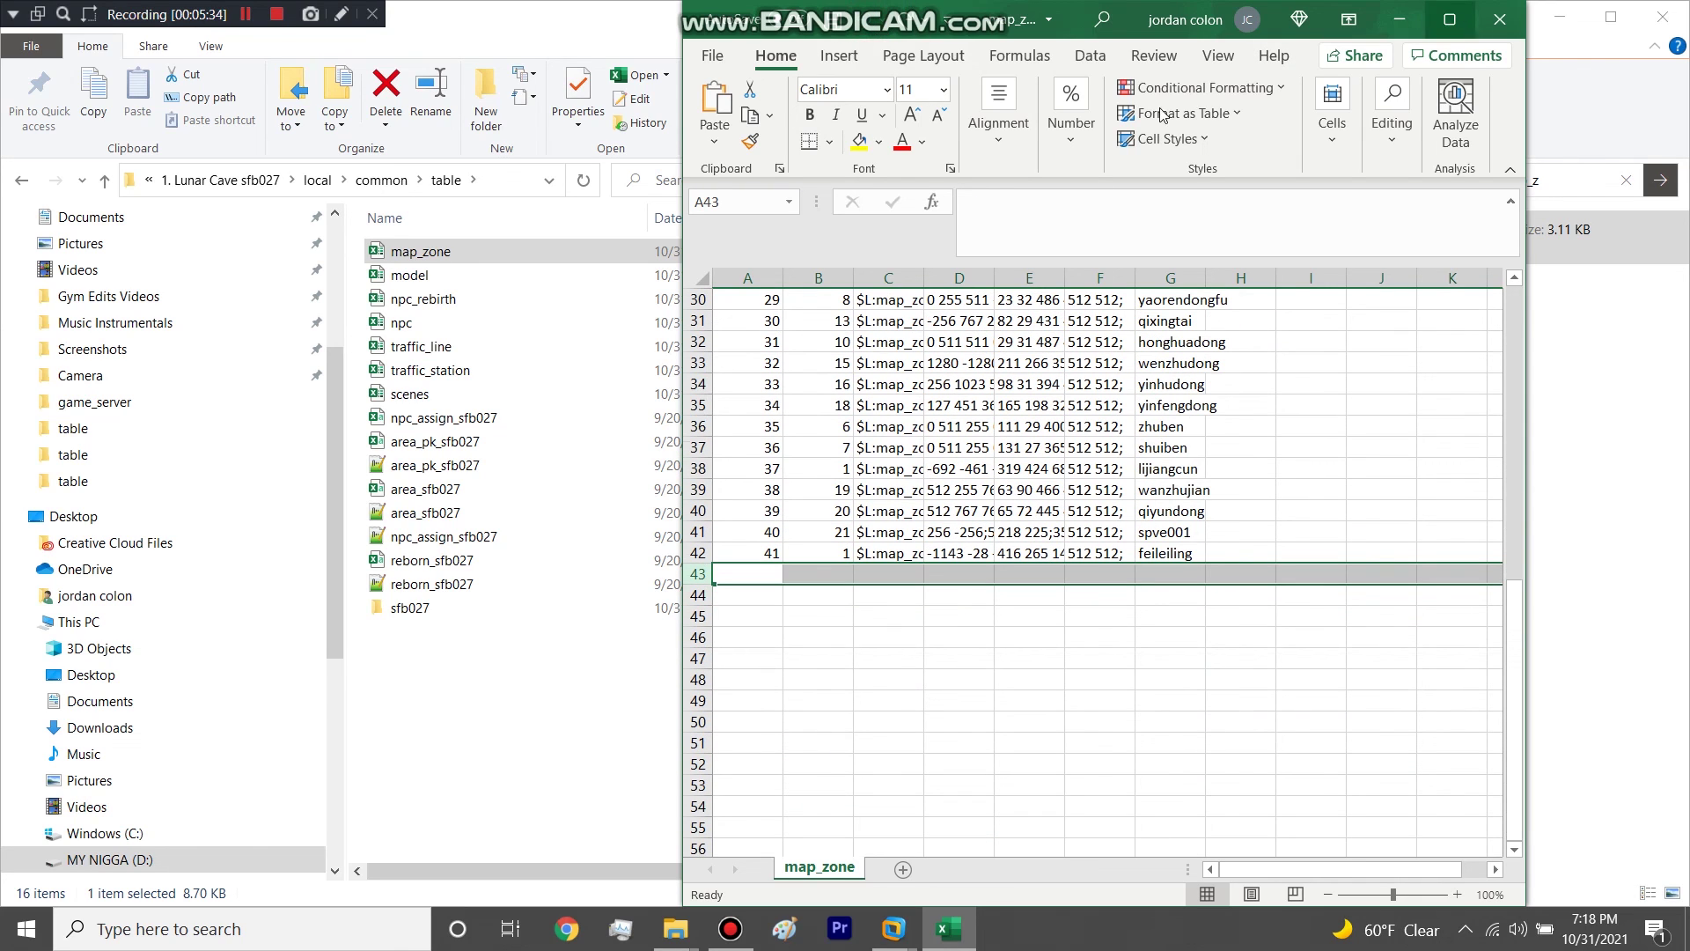
pyautogui.click(1510, 19)
pyautogui.click(833, 592)
# Step: From 7. Talisman Of Noxus Client and GS, open map_zone in the game_server's local, common, table folder
pyautogui.scroll(4, 188, 407)
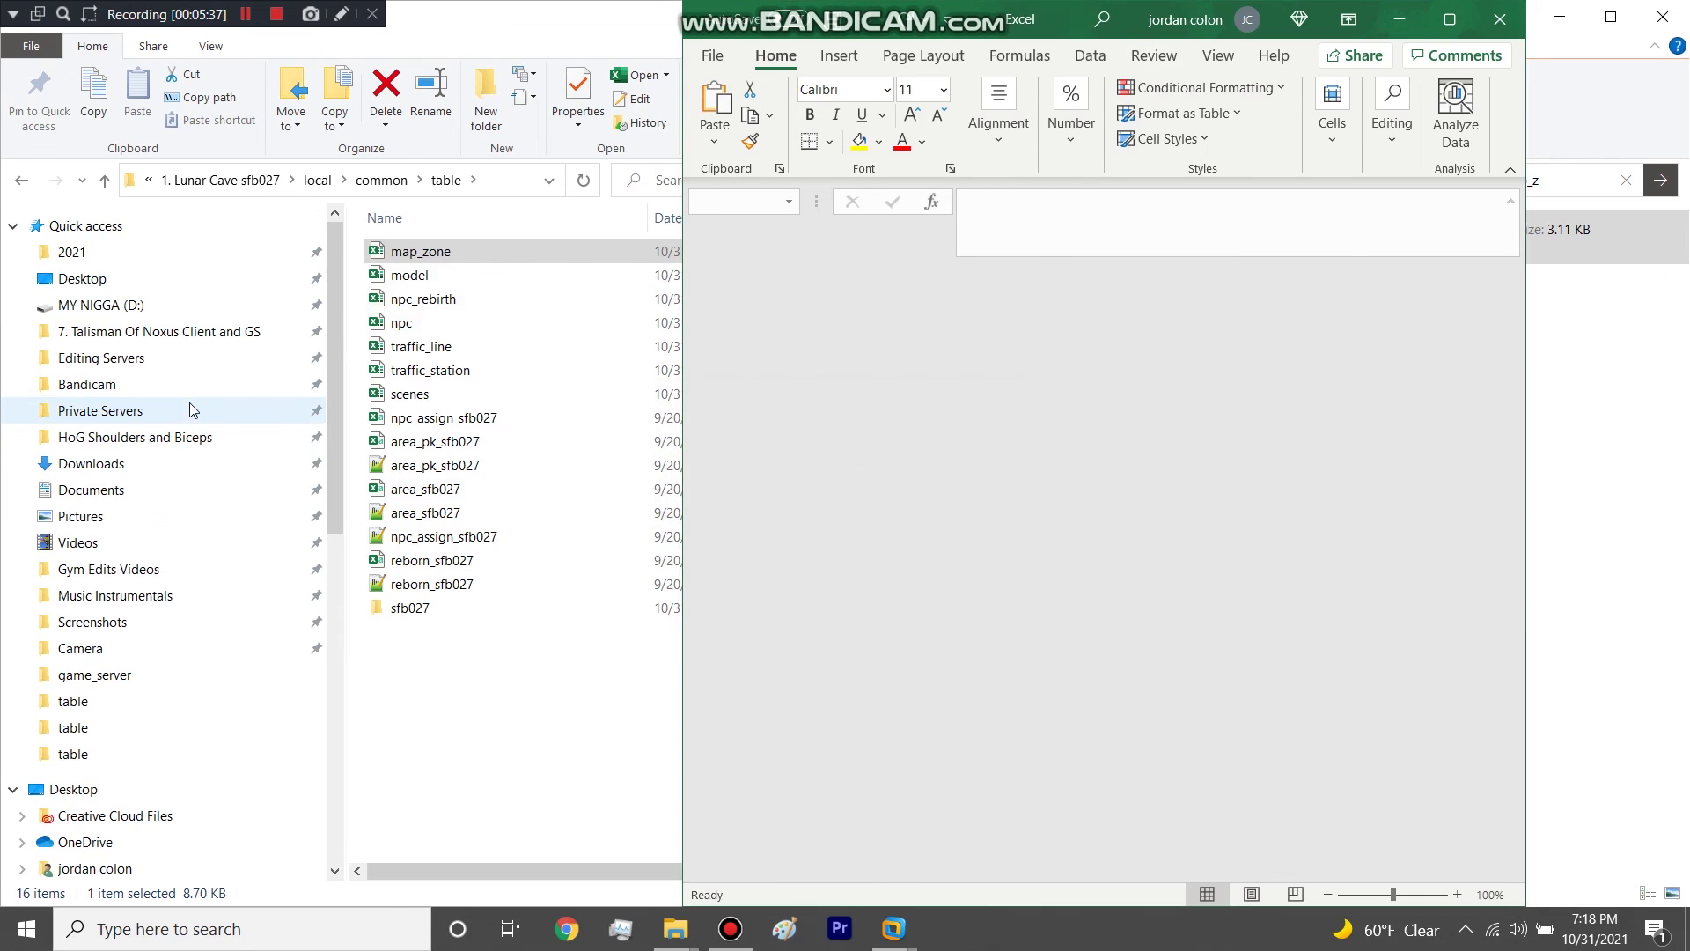
pyautogui.click(202, 335)
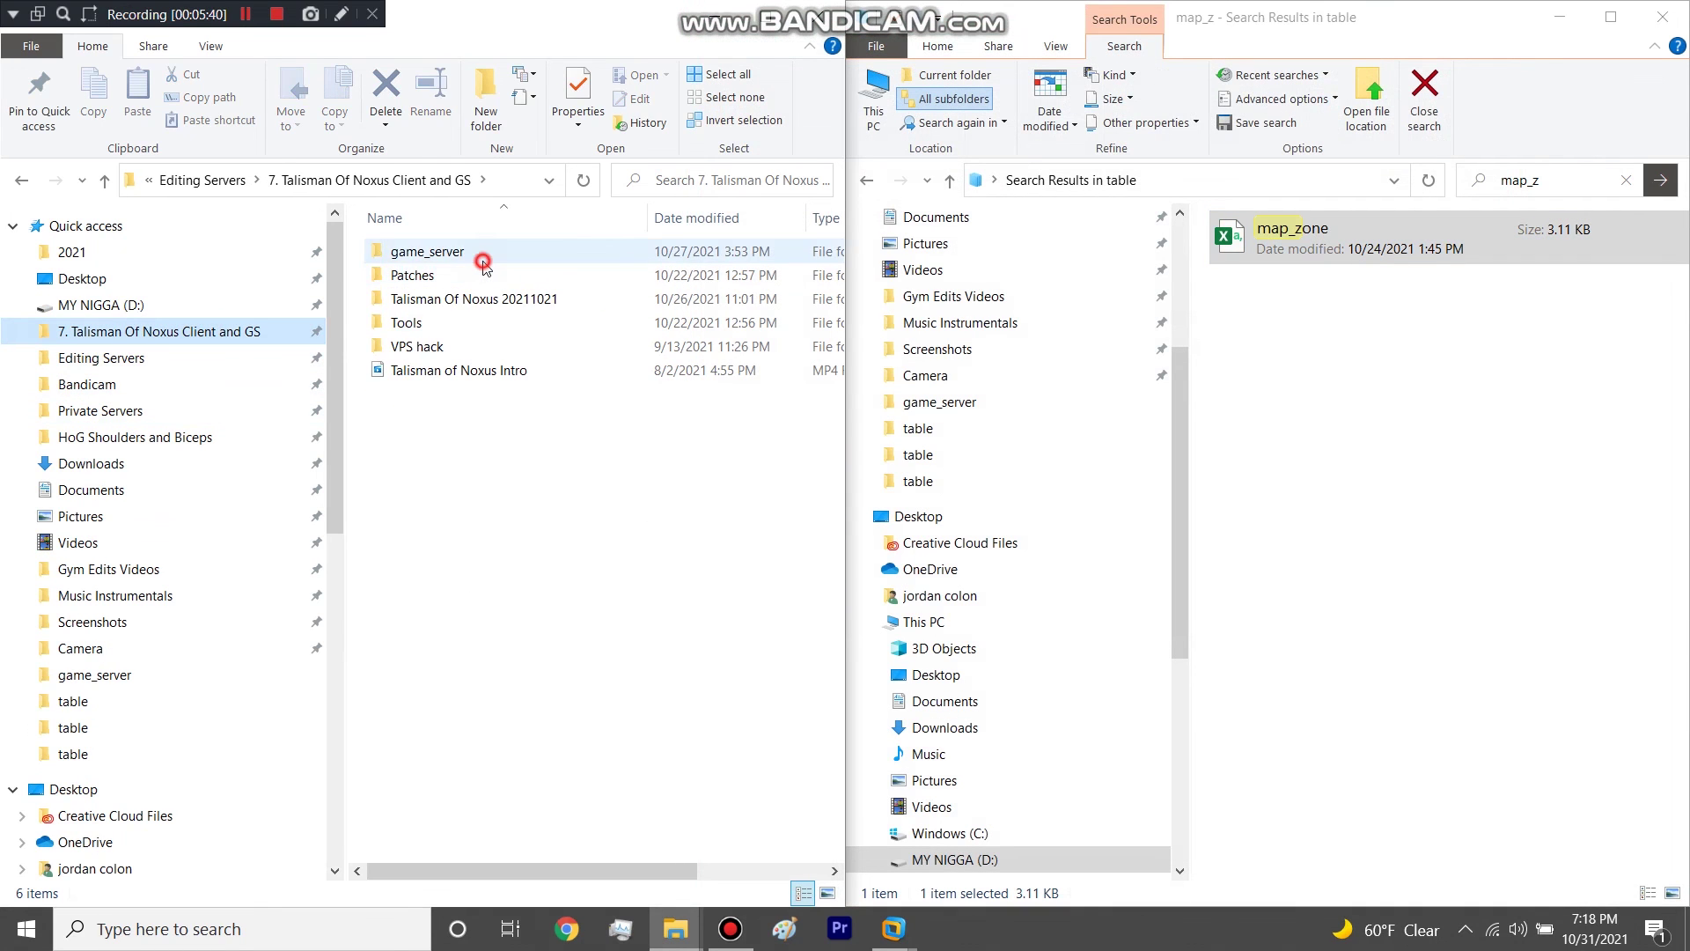
pyautogui.doubleClick(486, 253)
pyautogui.click(484, 262)
pyautogui.doubleClick(484, 256)
pyautogui.doubleClick(483, 255)
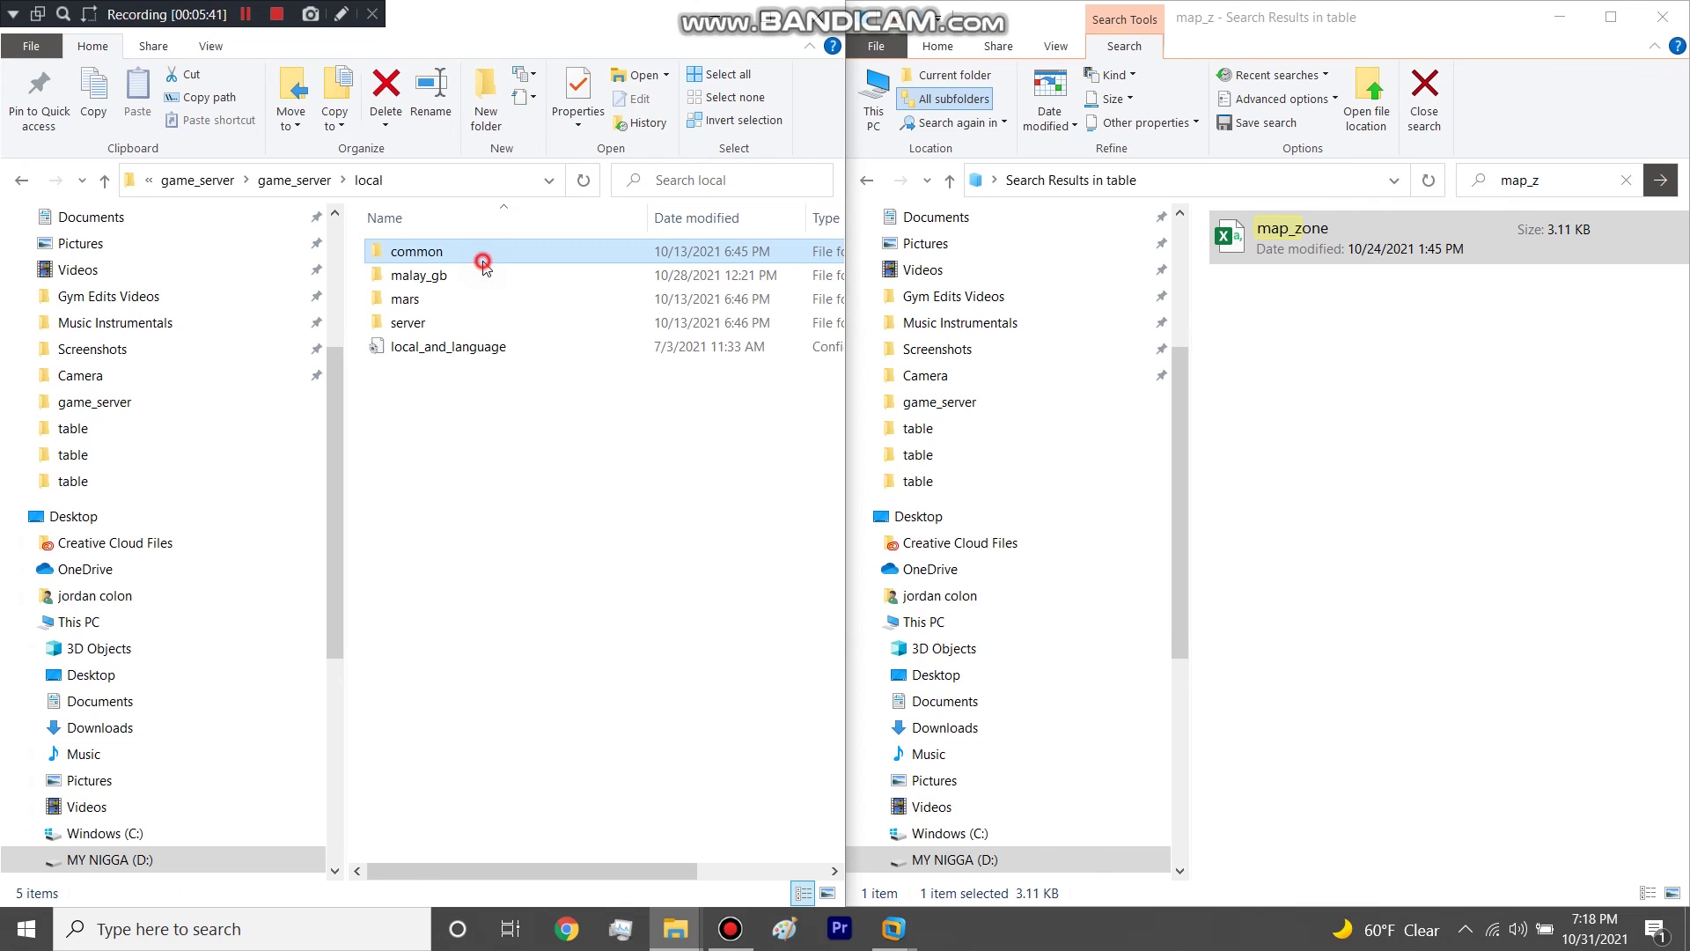
pyautogui.doubleClick(483, 253)
pyautogui.doubleClick(424, 373)
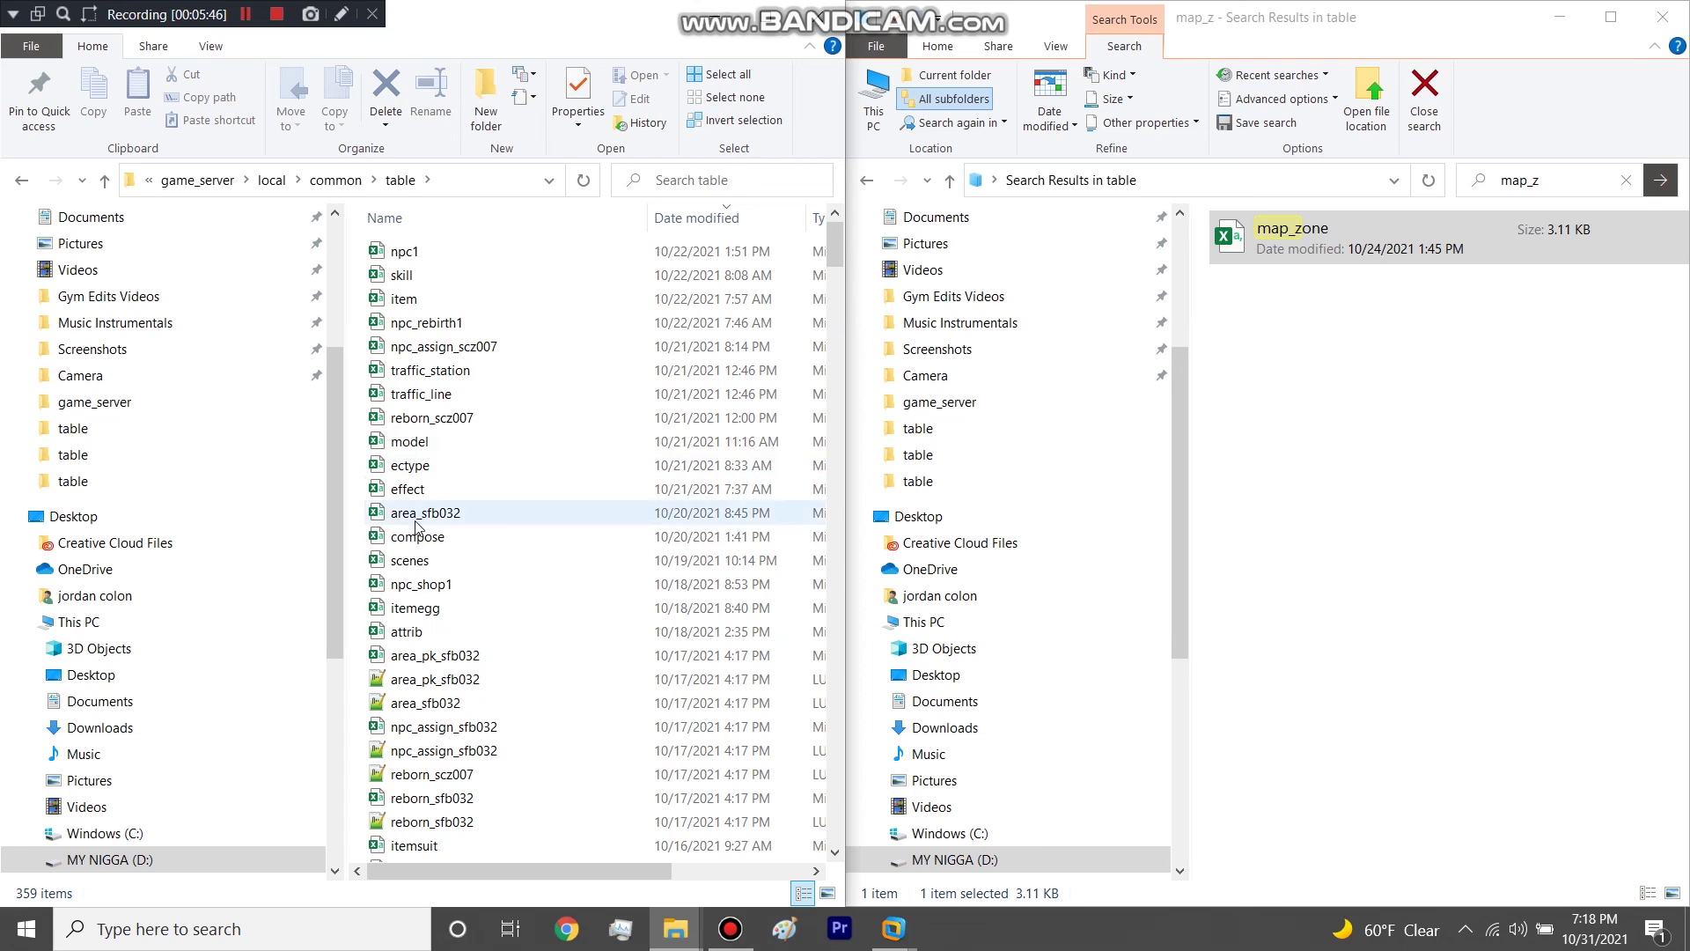
pyautogui.scroll(-4, 449, 627)
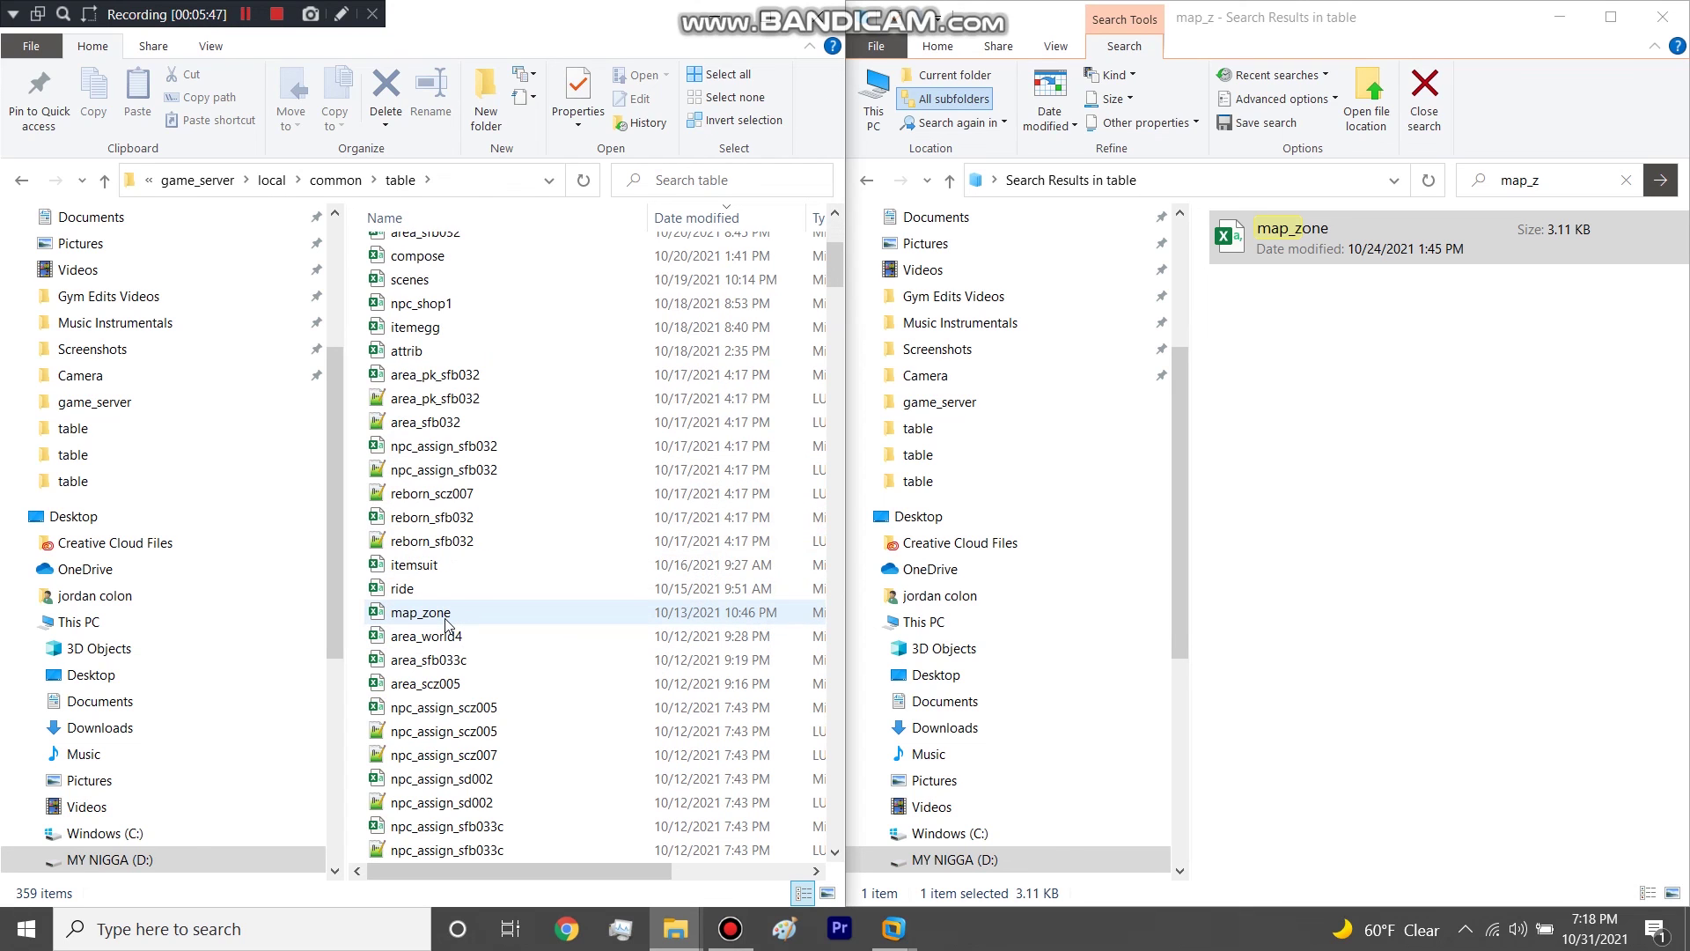
pyautogui.click(446, 623)
pyautogui.doubleClick(446, 623)
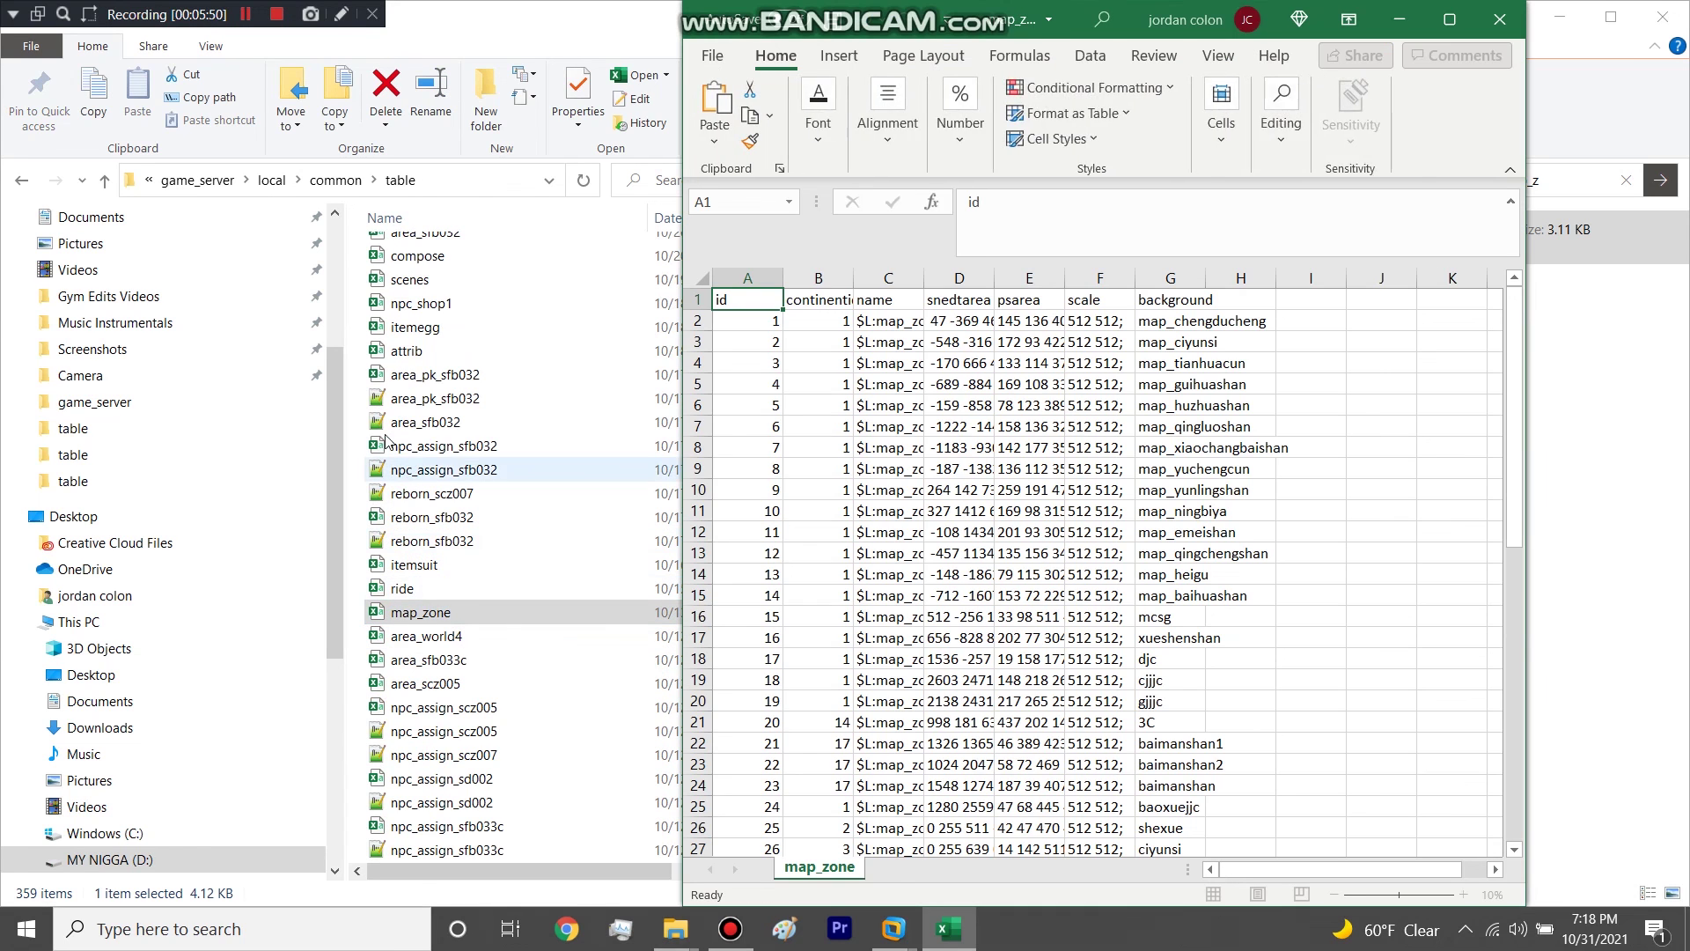
# Step: Examine the continentid column through the last map_zone entries, and widen the name column to read the feileiling row's name
pyautogui.click(821, 286)
pyautogui.scroll(-2, 823, 405)
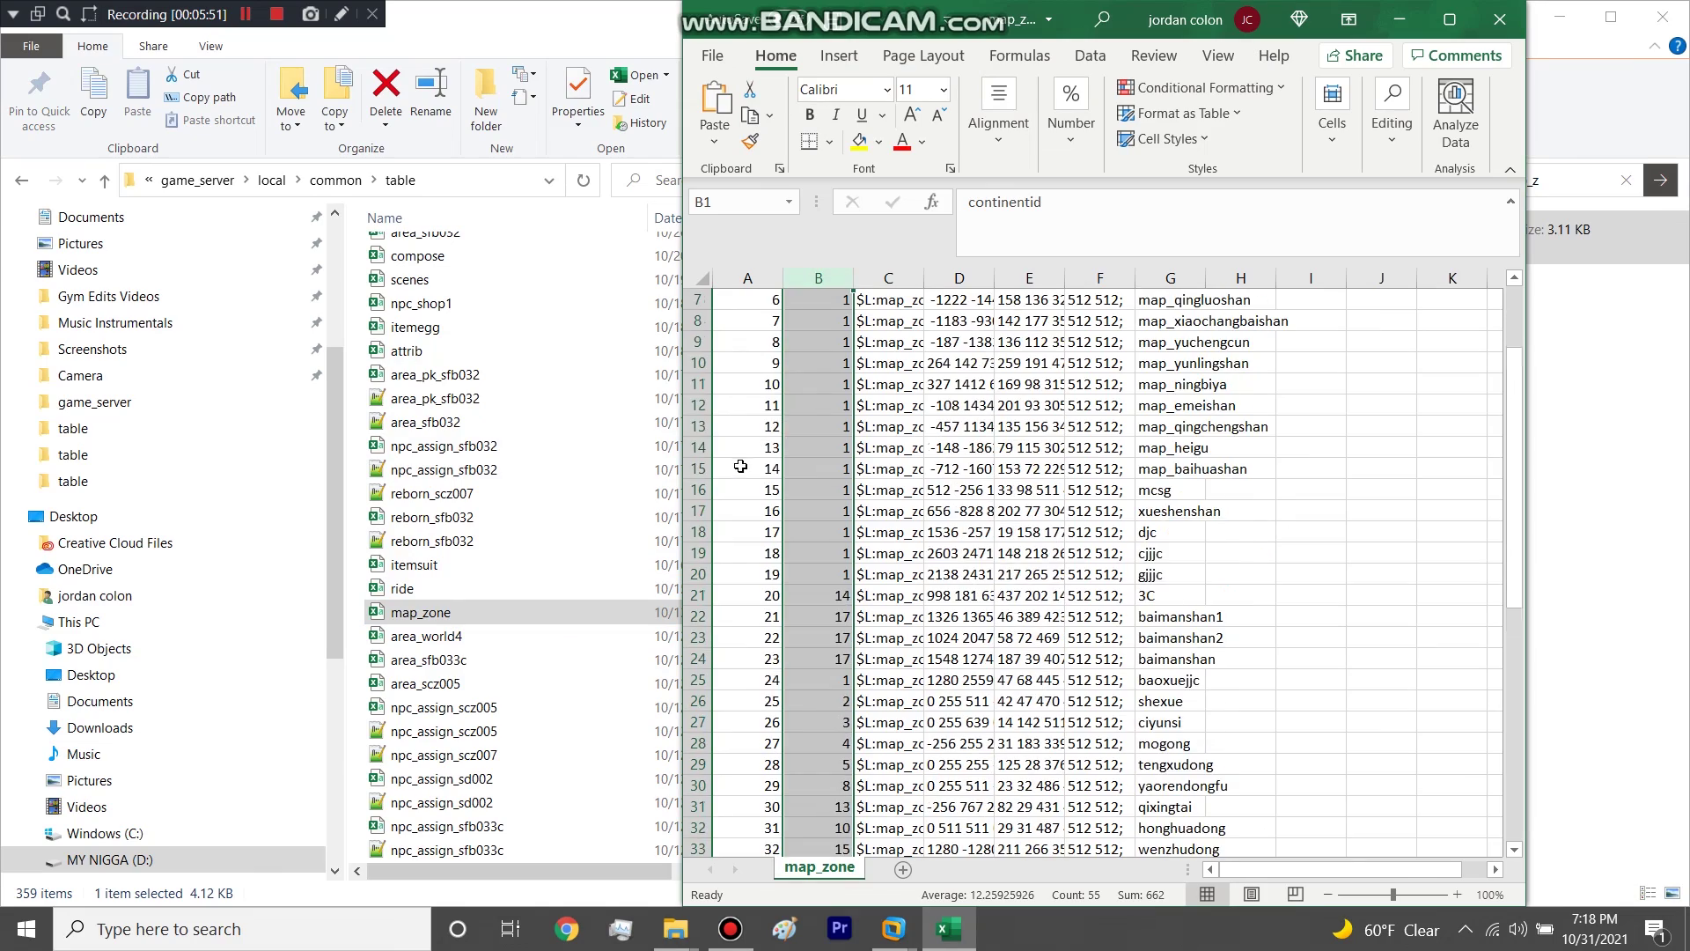
pyautogui.scroll(-10, 740, 466)
pyautogui.scroll(7, 808, 455)
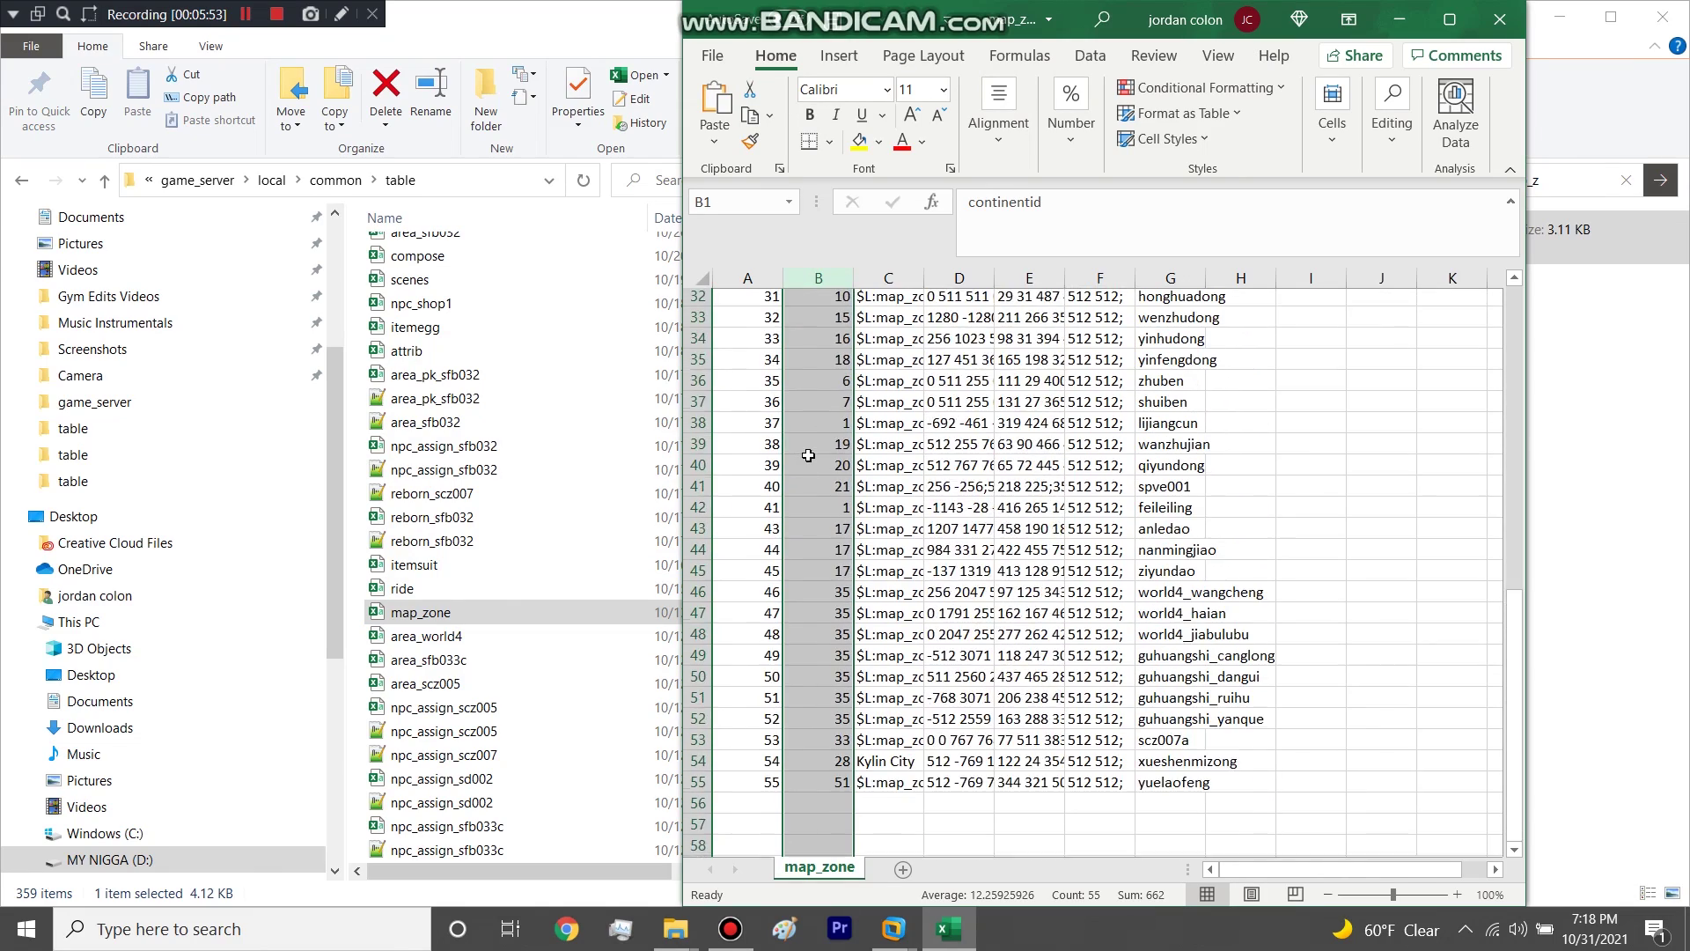
pyautogui.scroll(5, 808, 455)
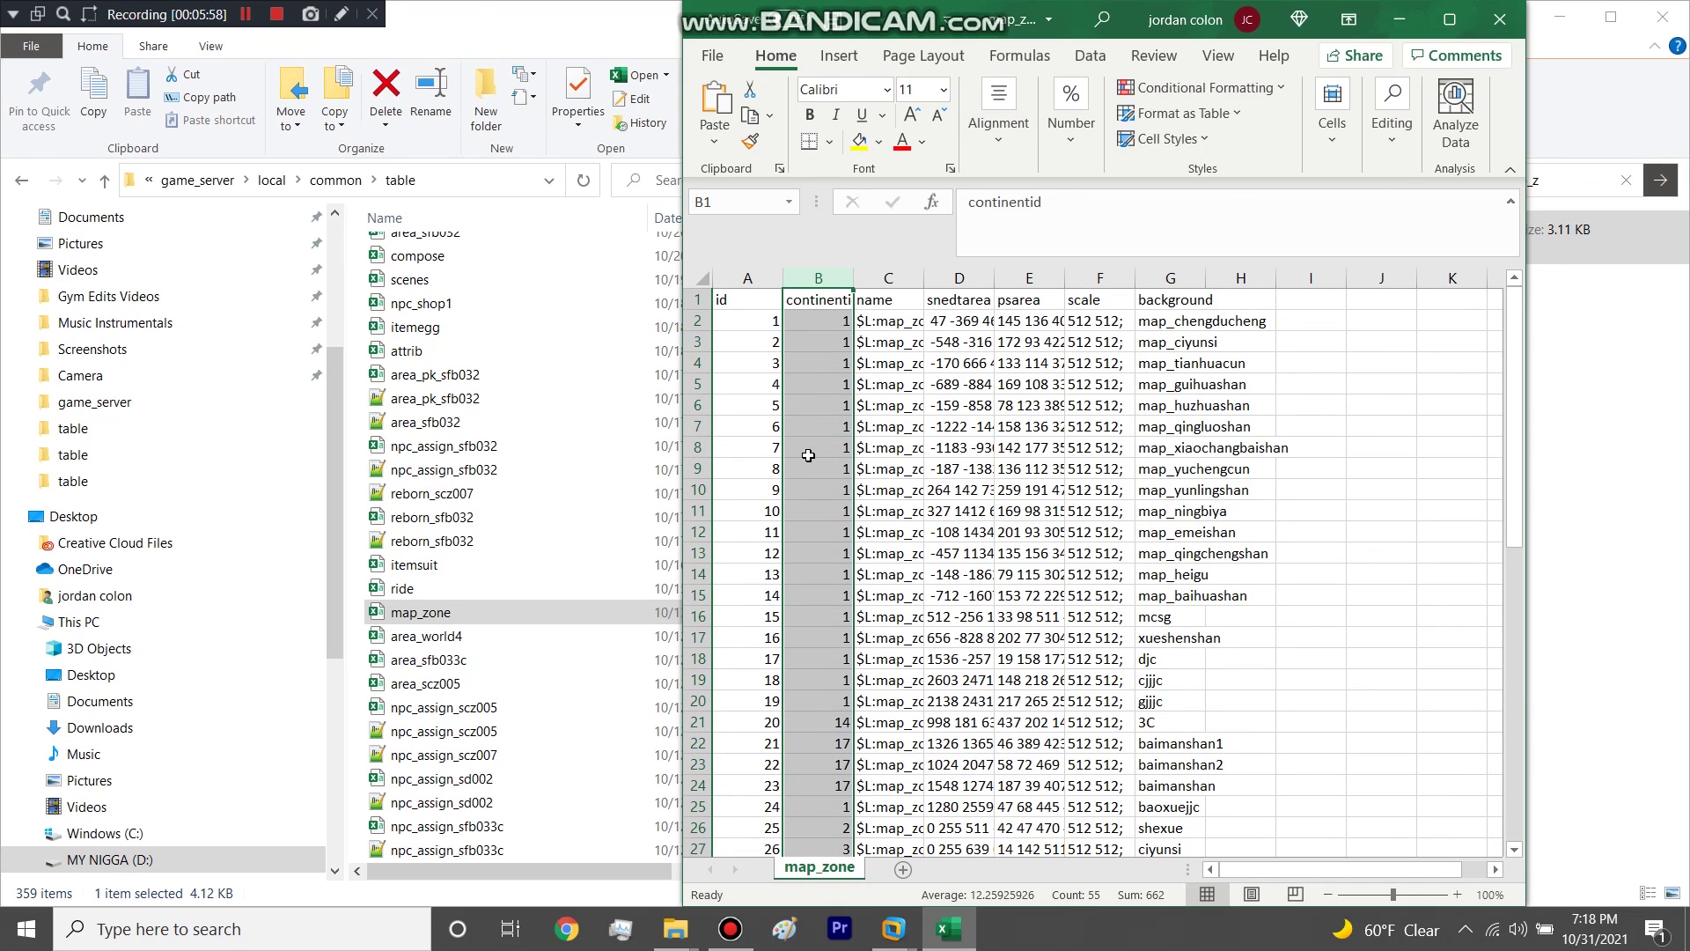
pyautogui.scroll(-6, 808, 455)
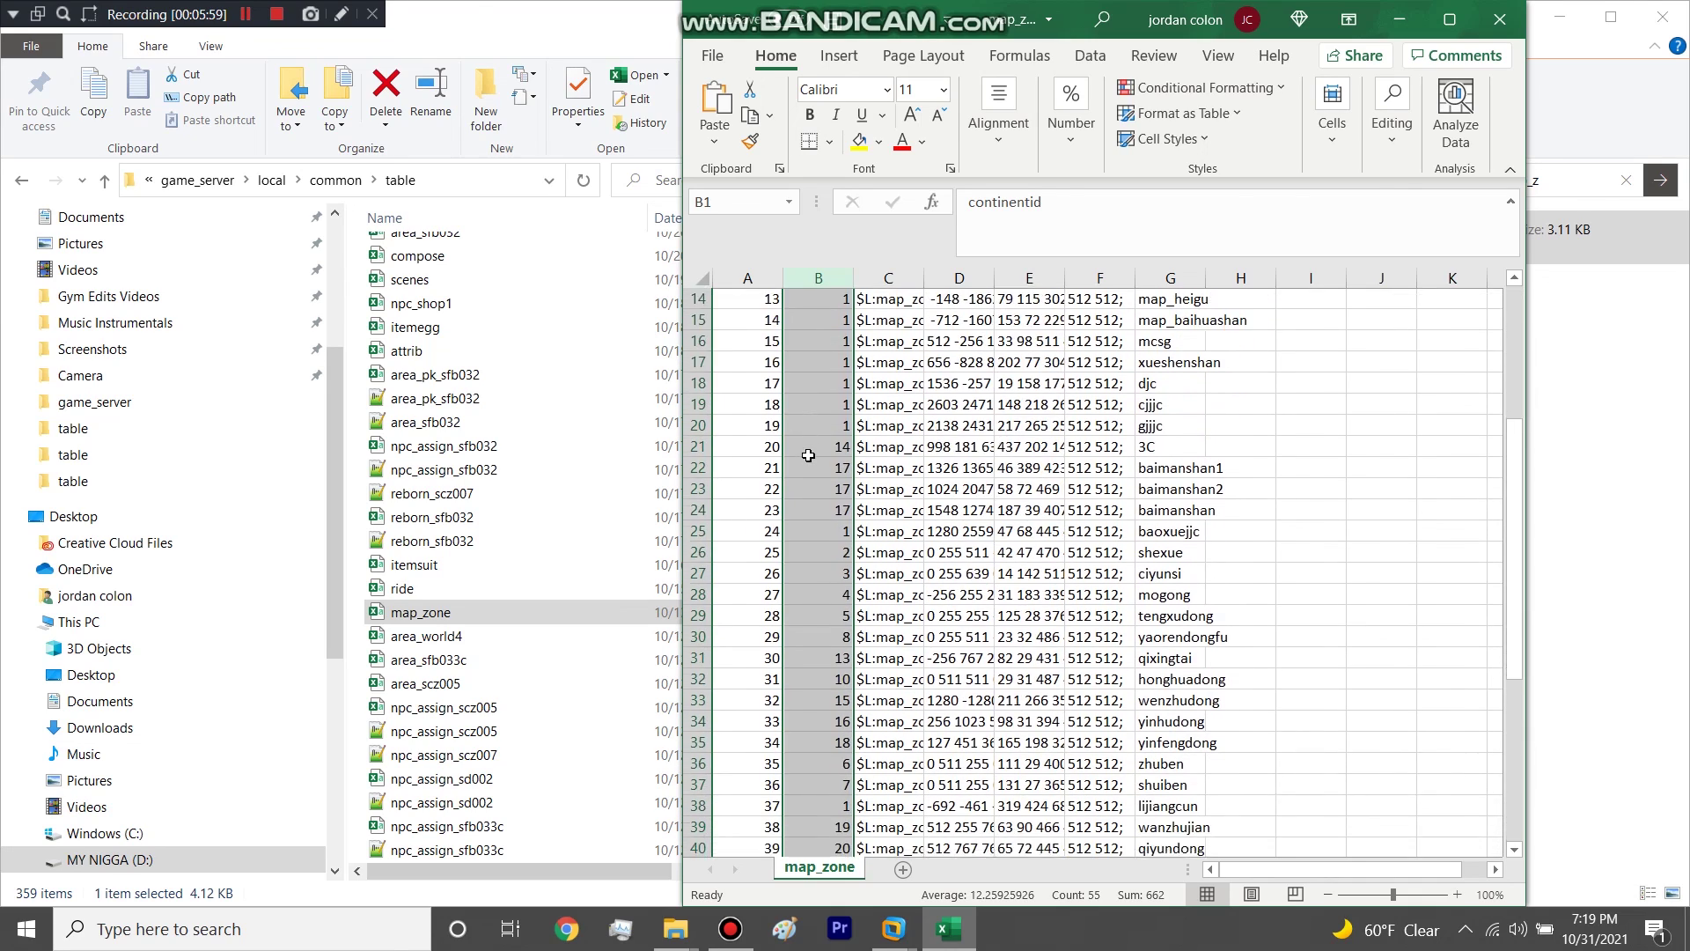
pyautogui.scroll(-5, 808, 455)
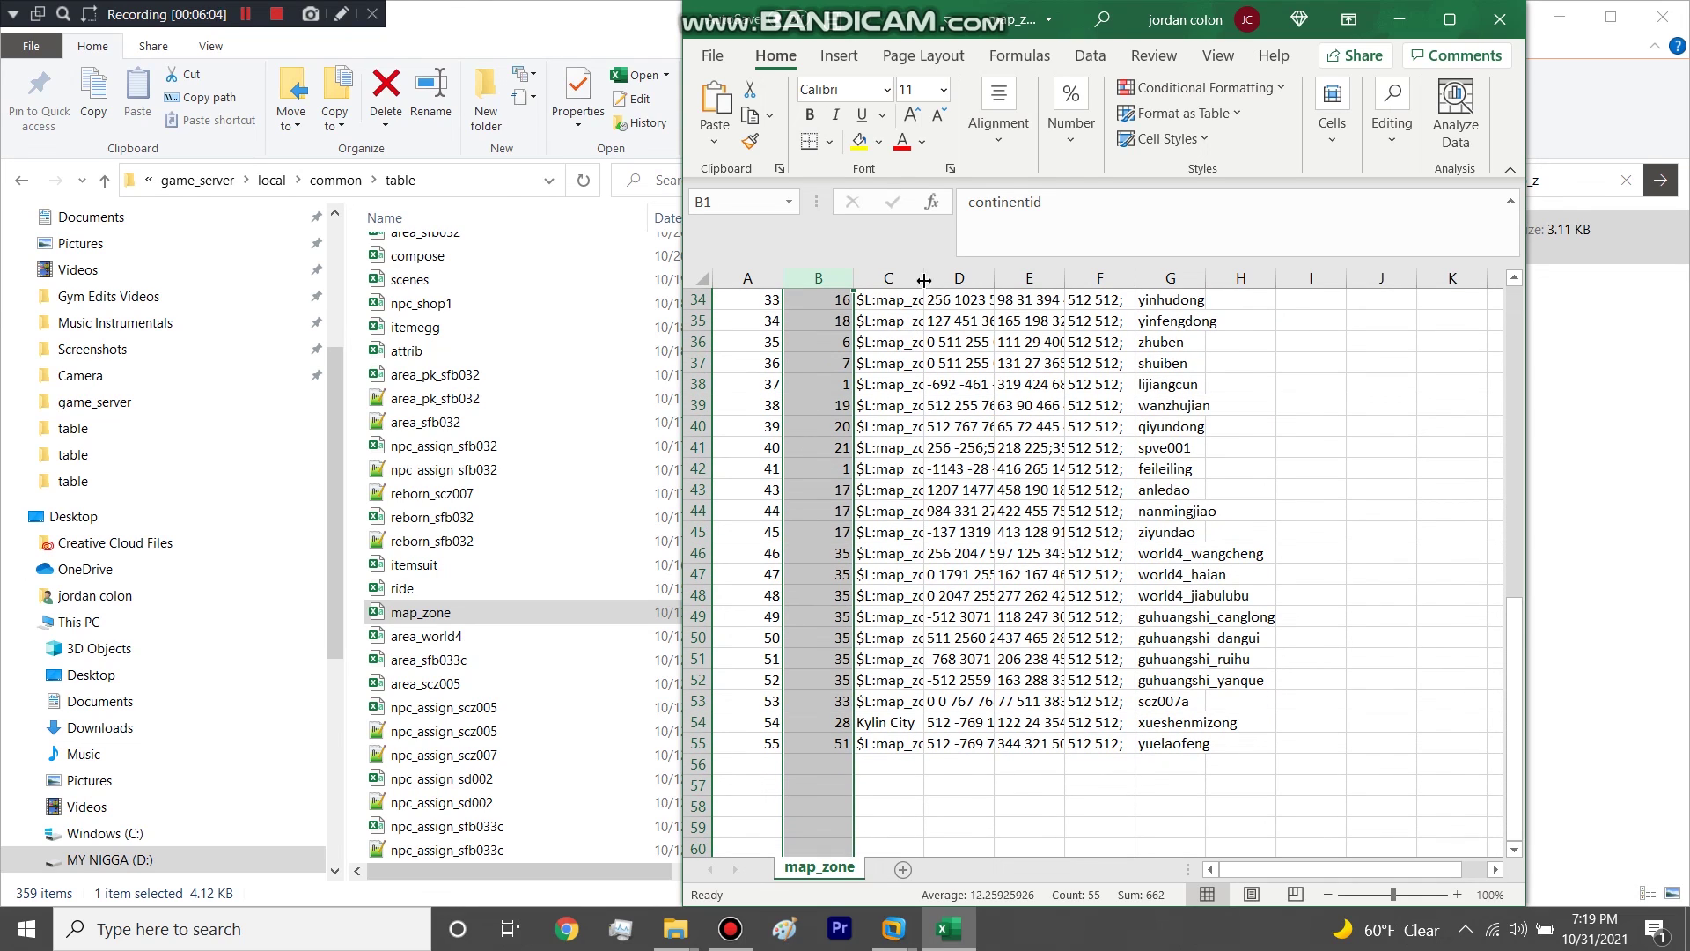
pyautogui.moveTo(923, 280); pyautogui.dragTo(1059, 270)
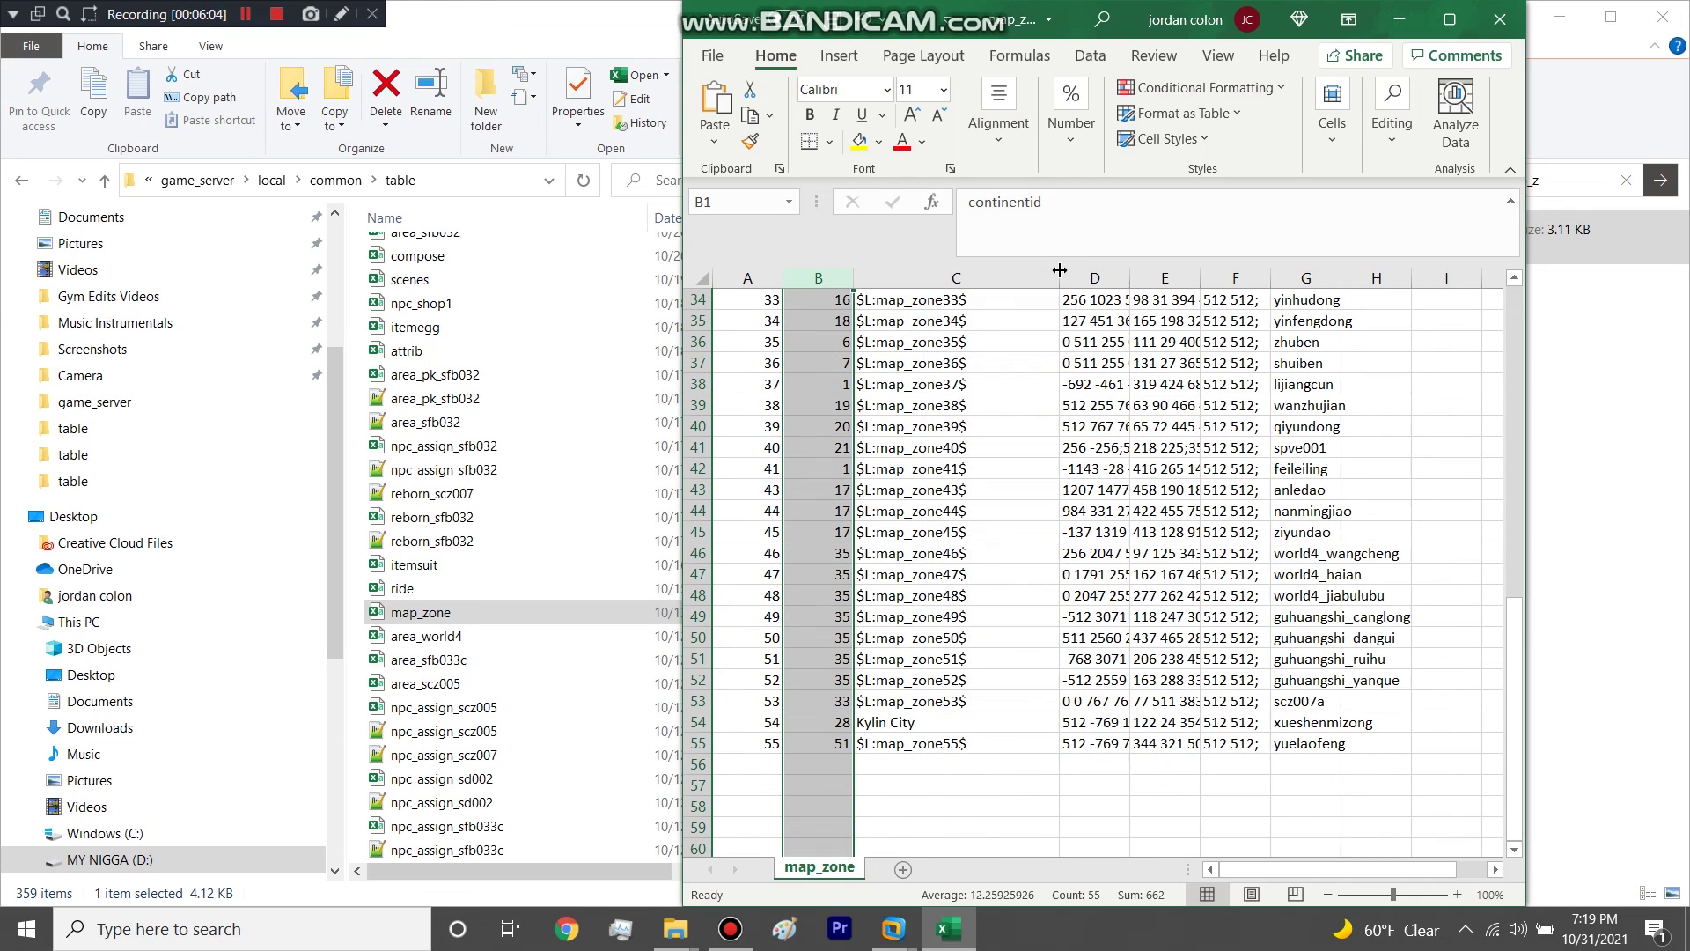
pyautogui.click(985, 468)
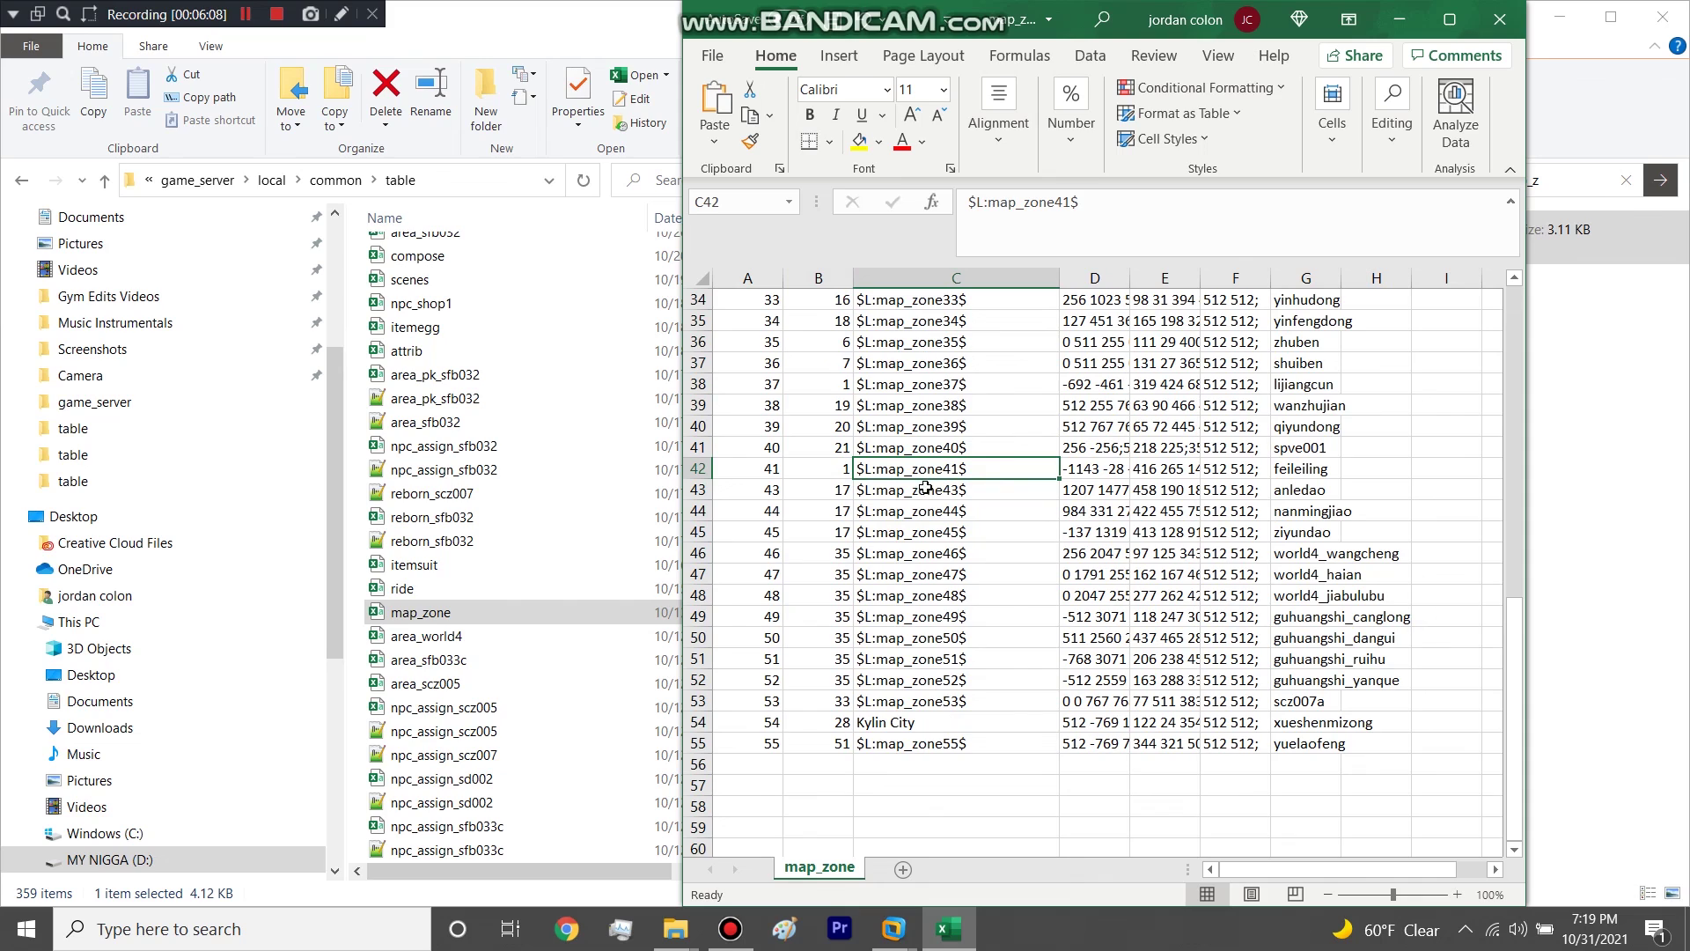